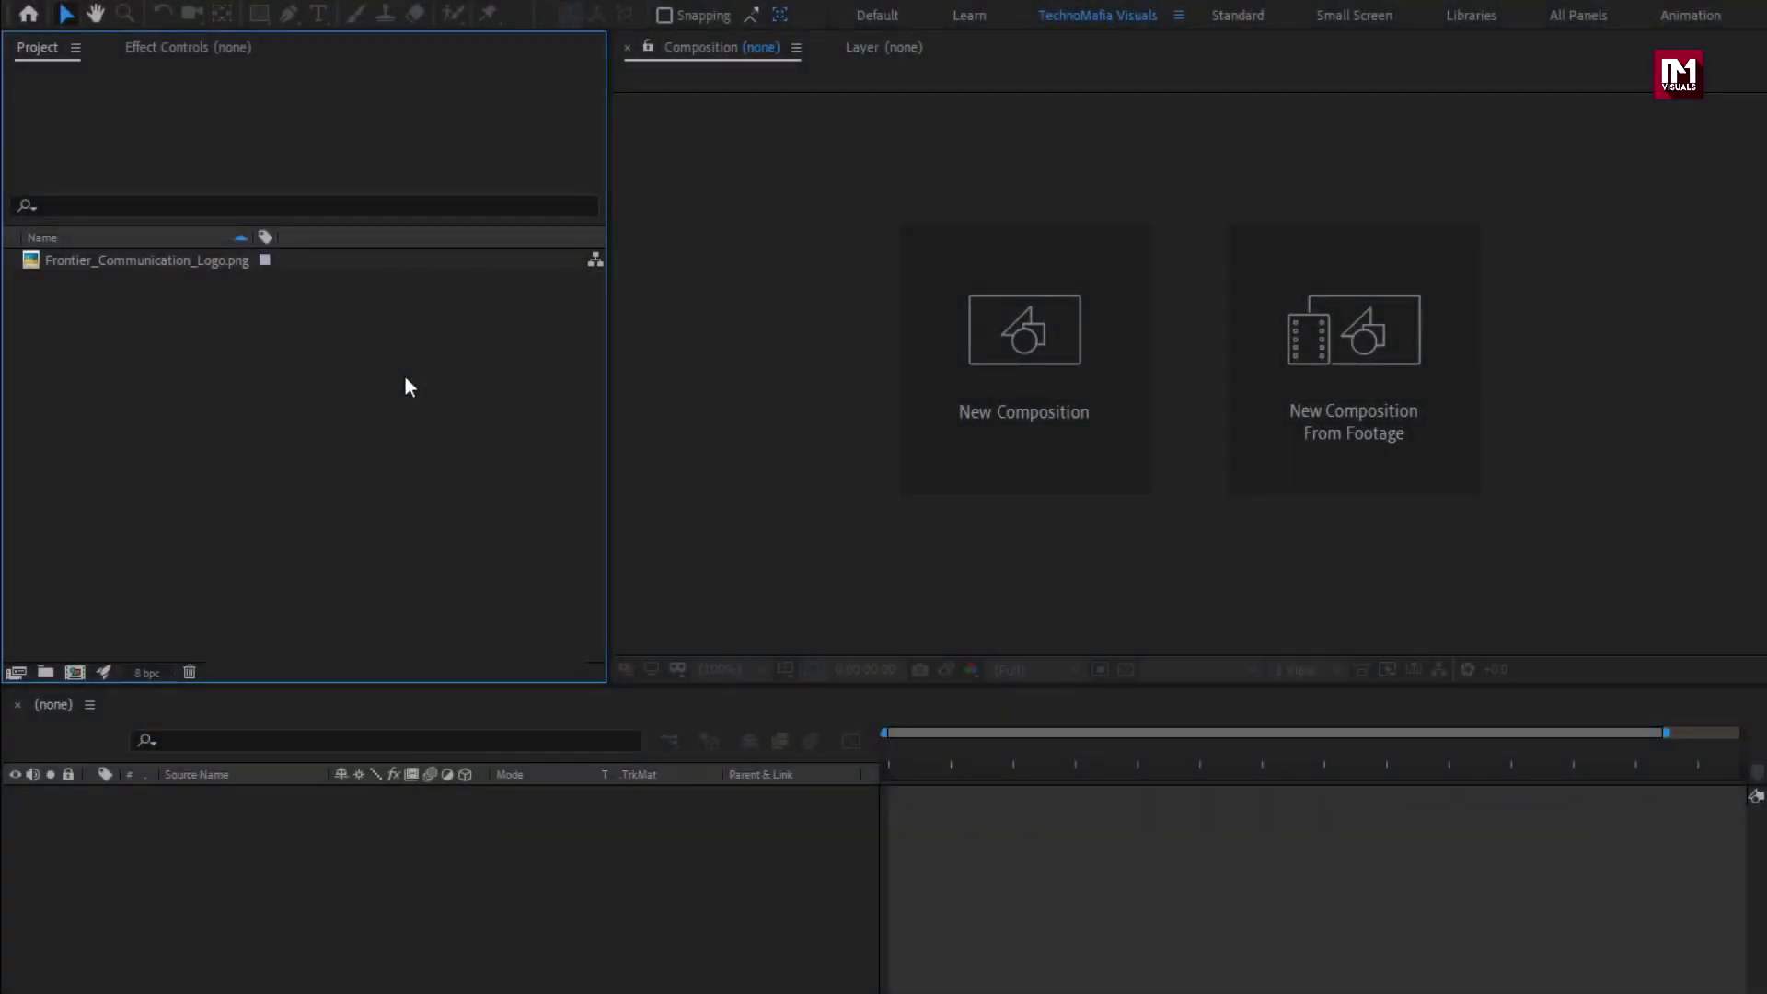
Create a new 1920 x 1080 composition named Logo_Reveal with a duration of 5 seconds.
left_click(188, 264)
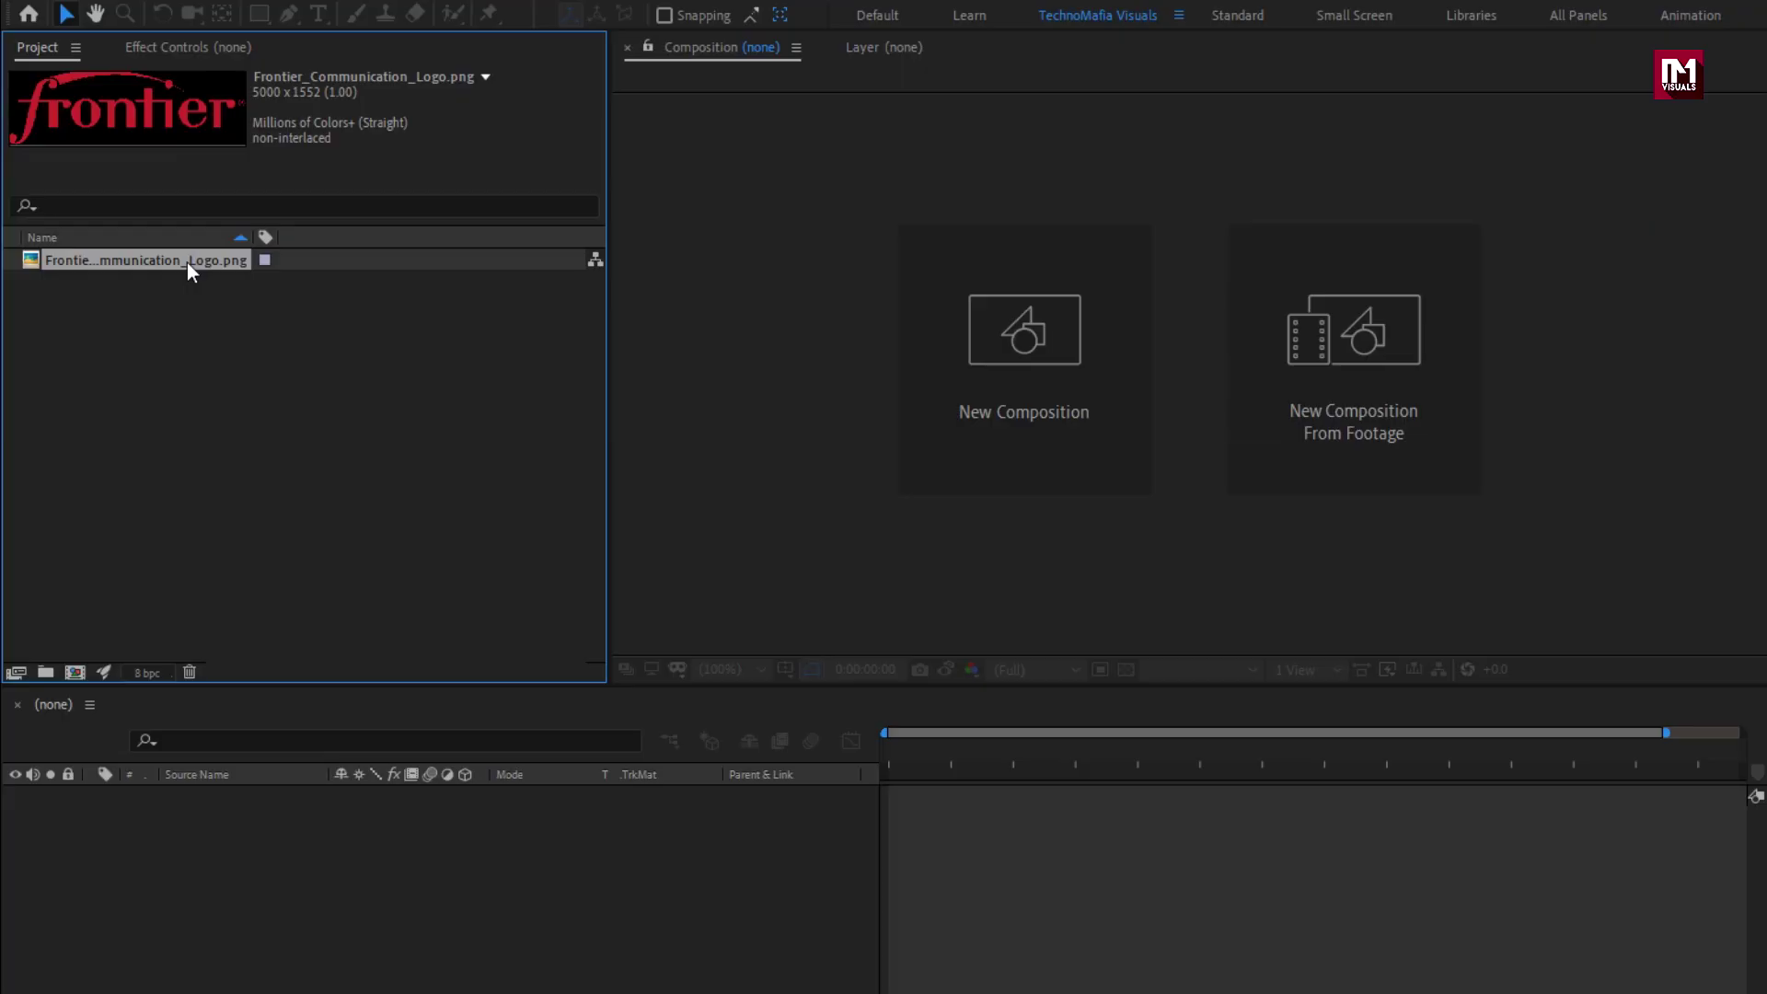
left_click(950, 357)
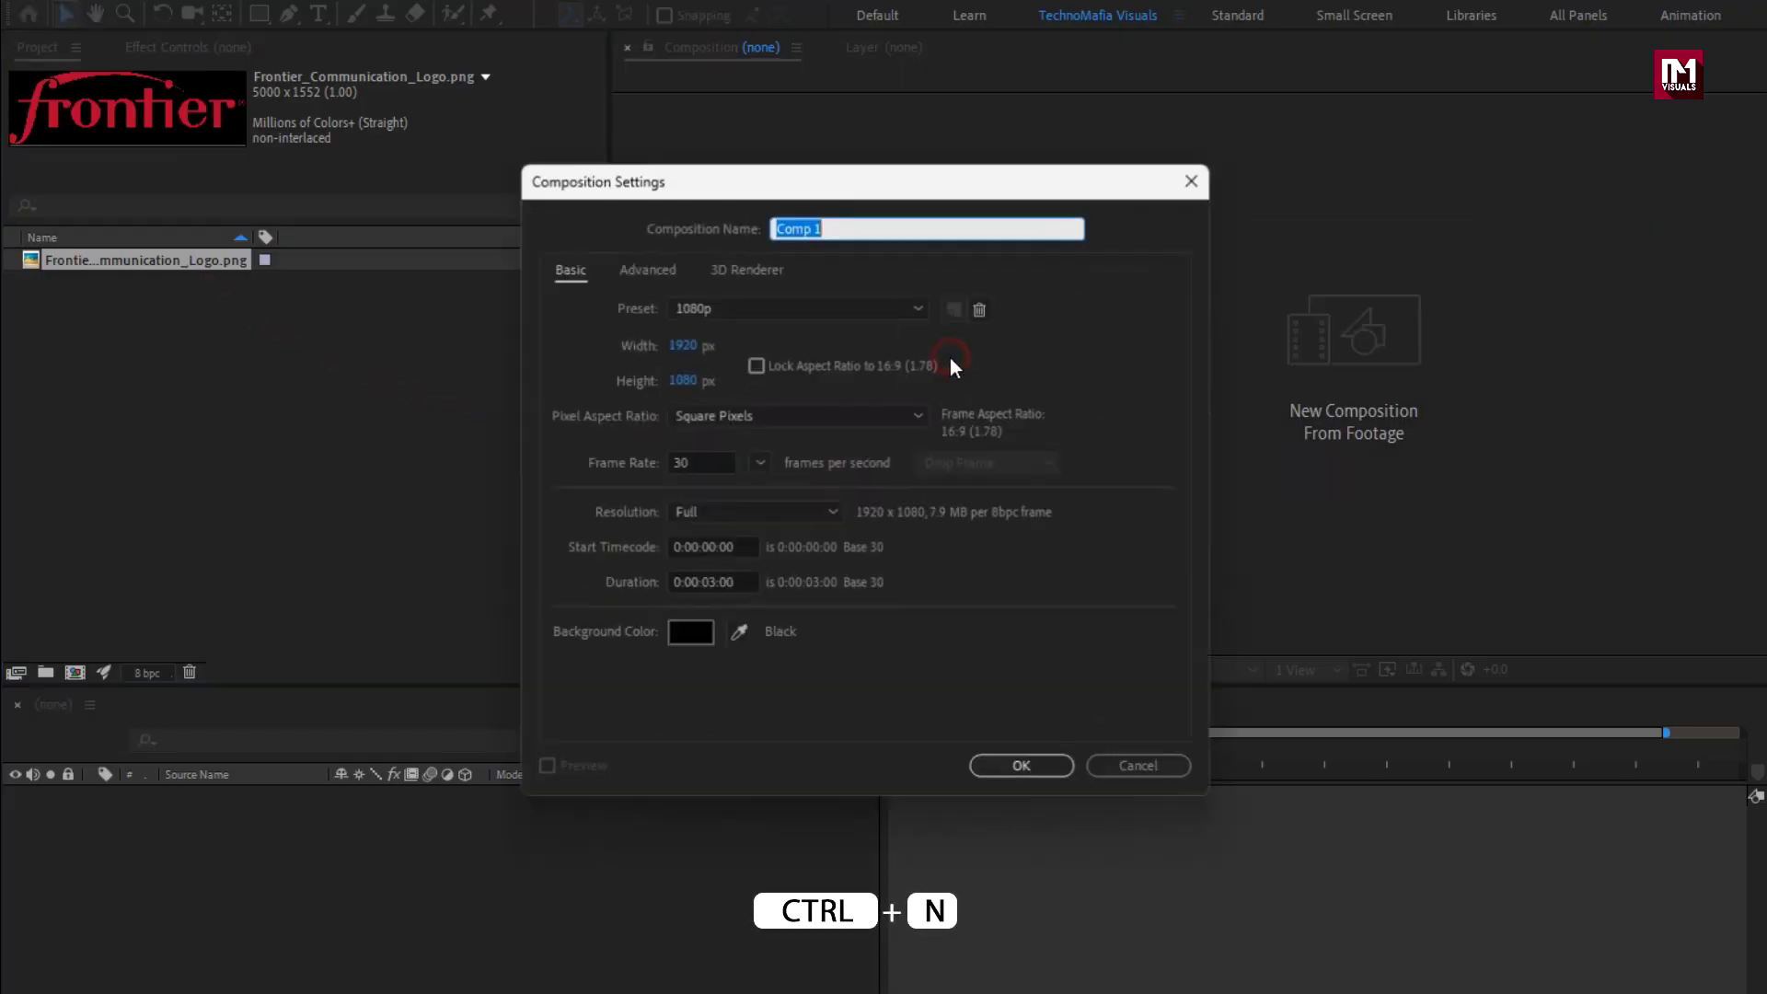
type("Logo")
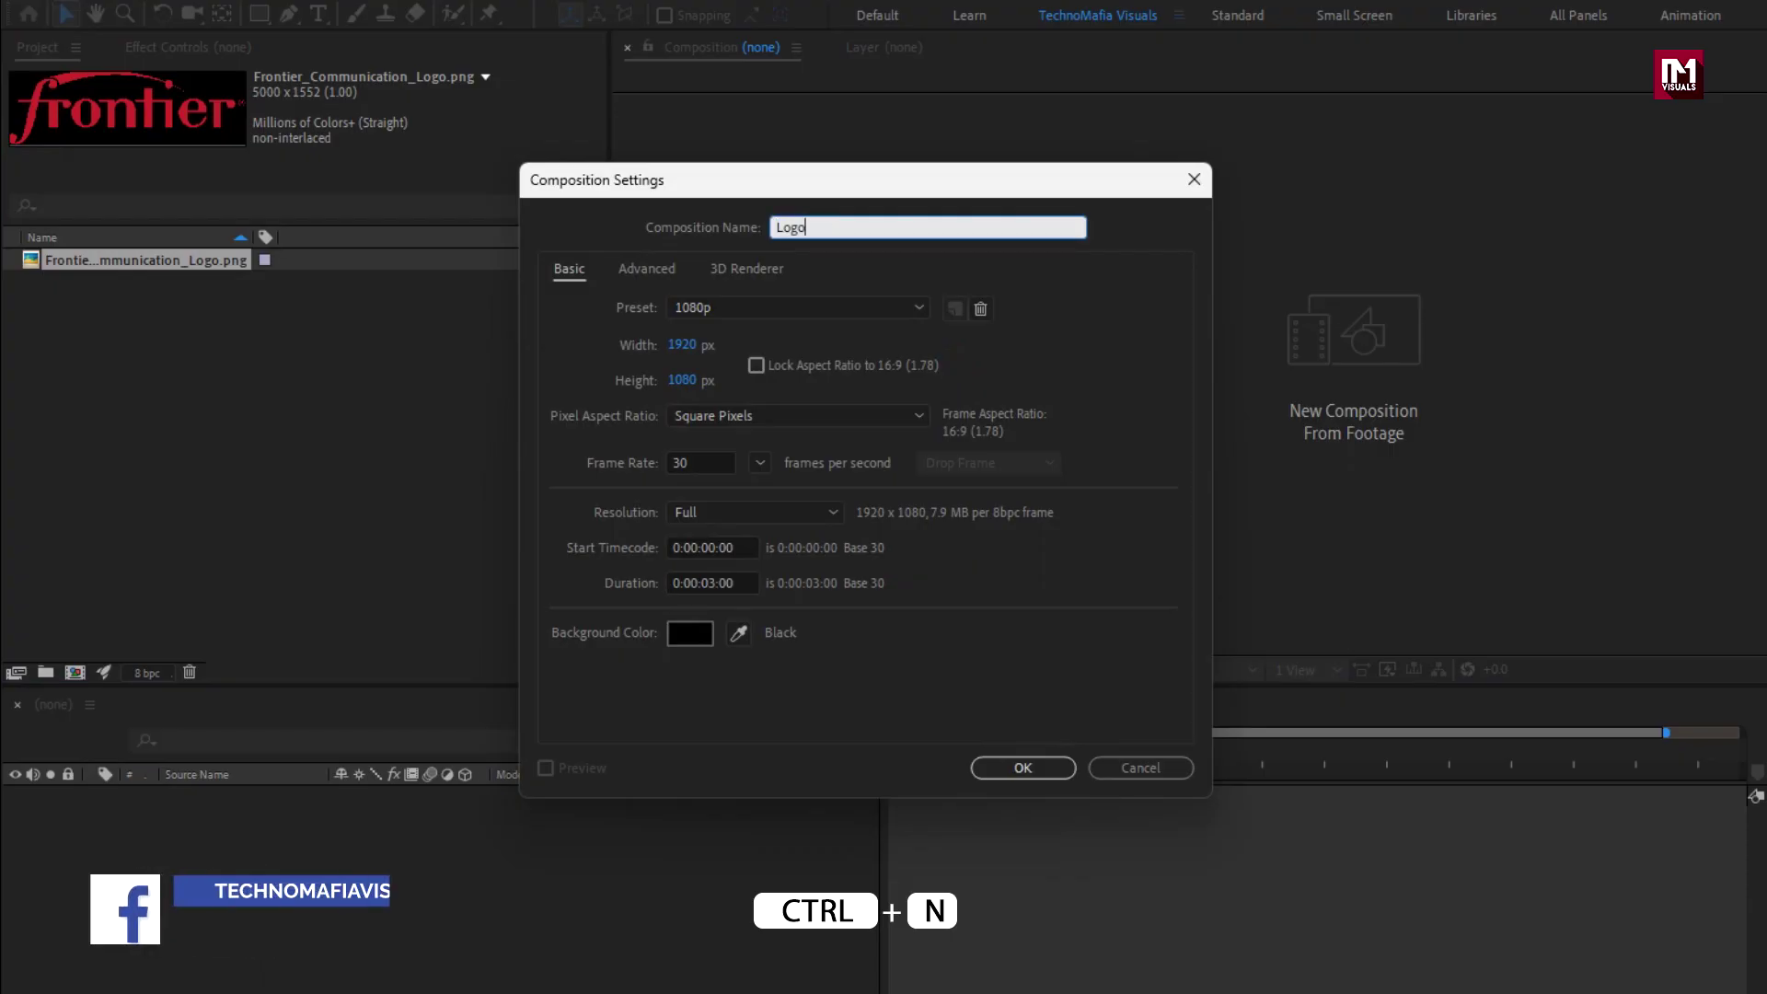
type("_Revea")
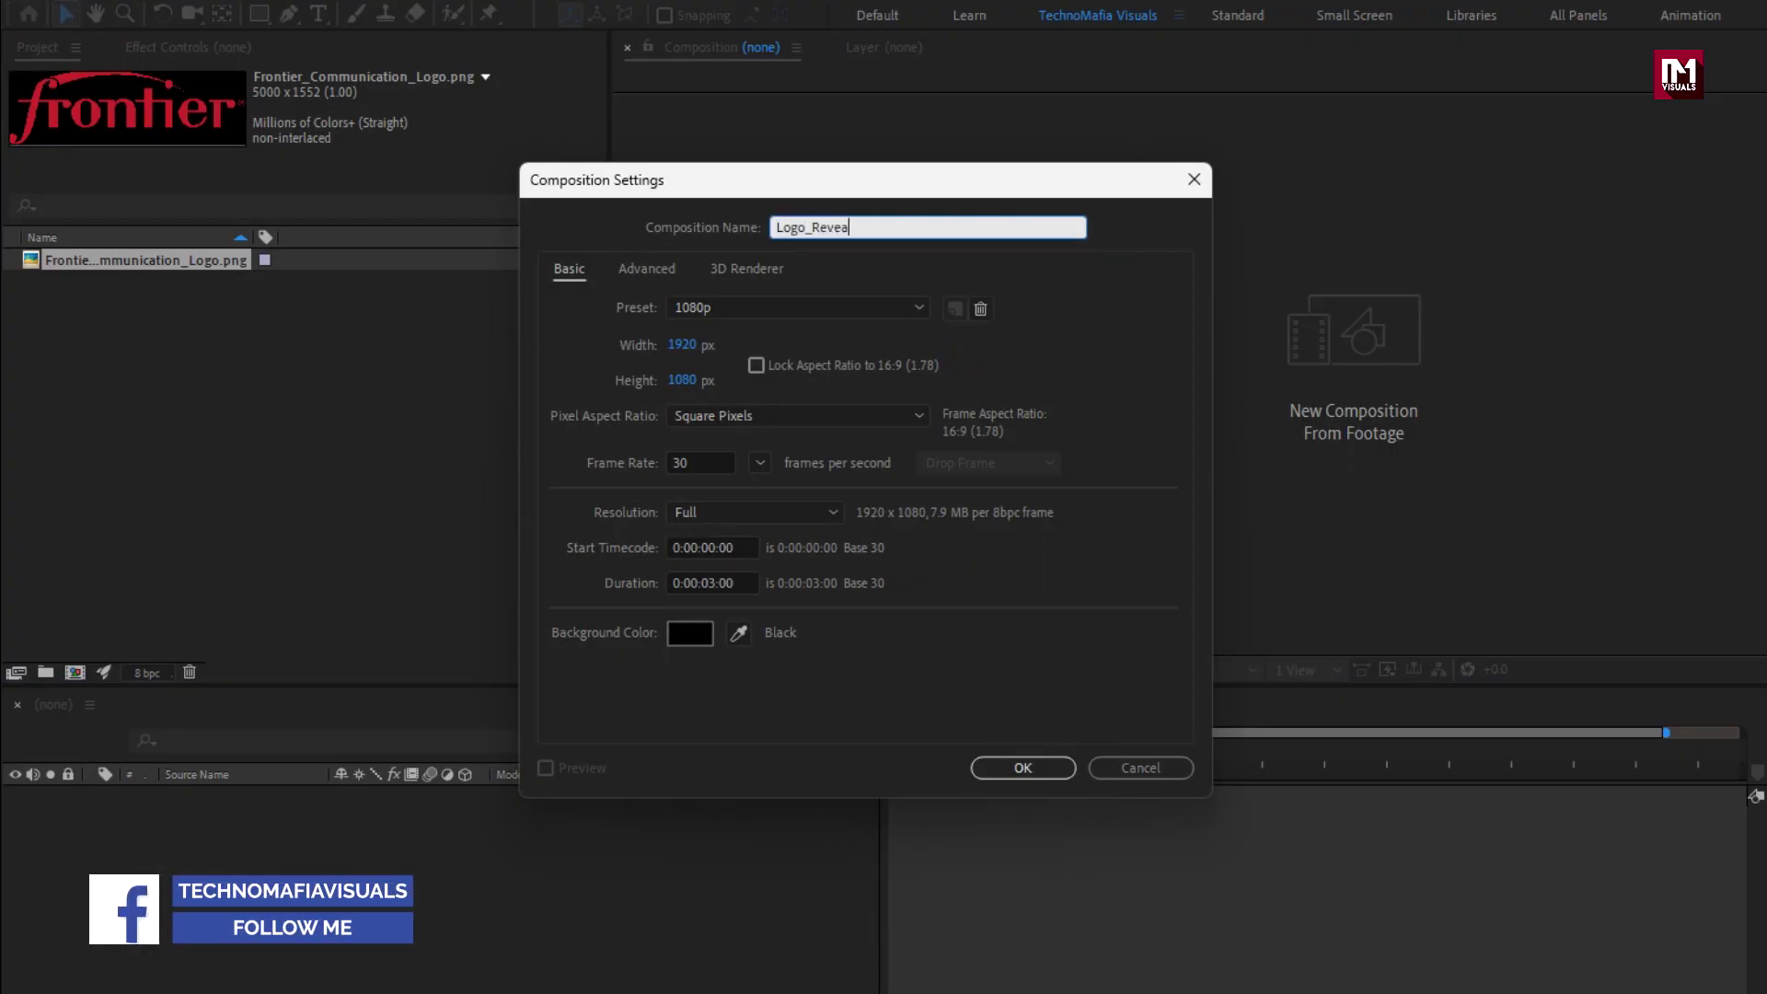
type("l")
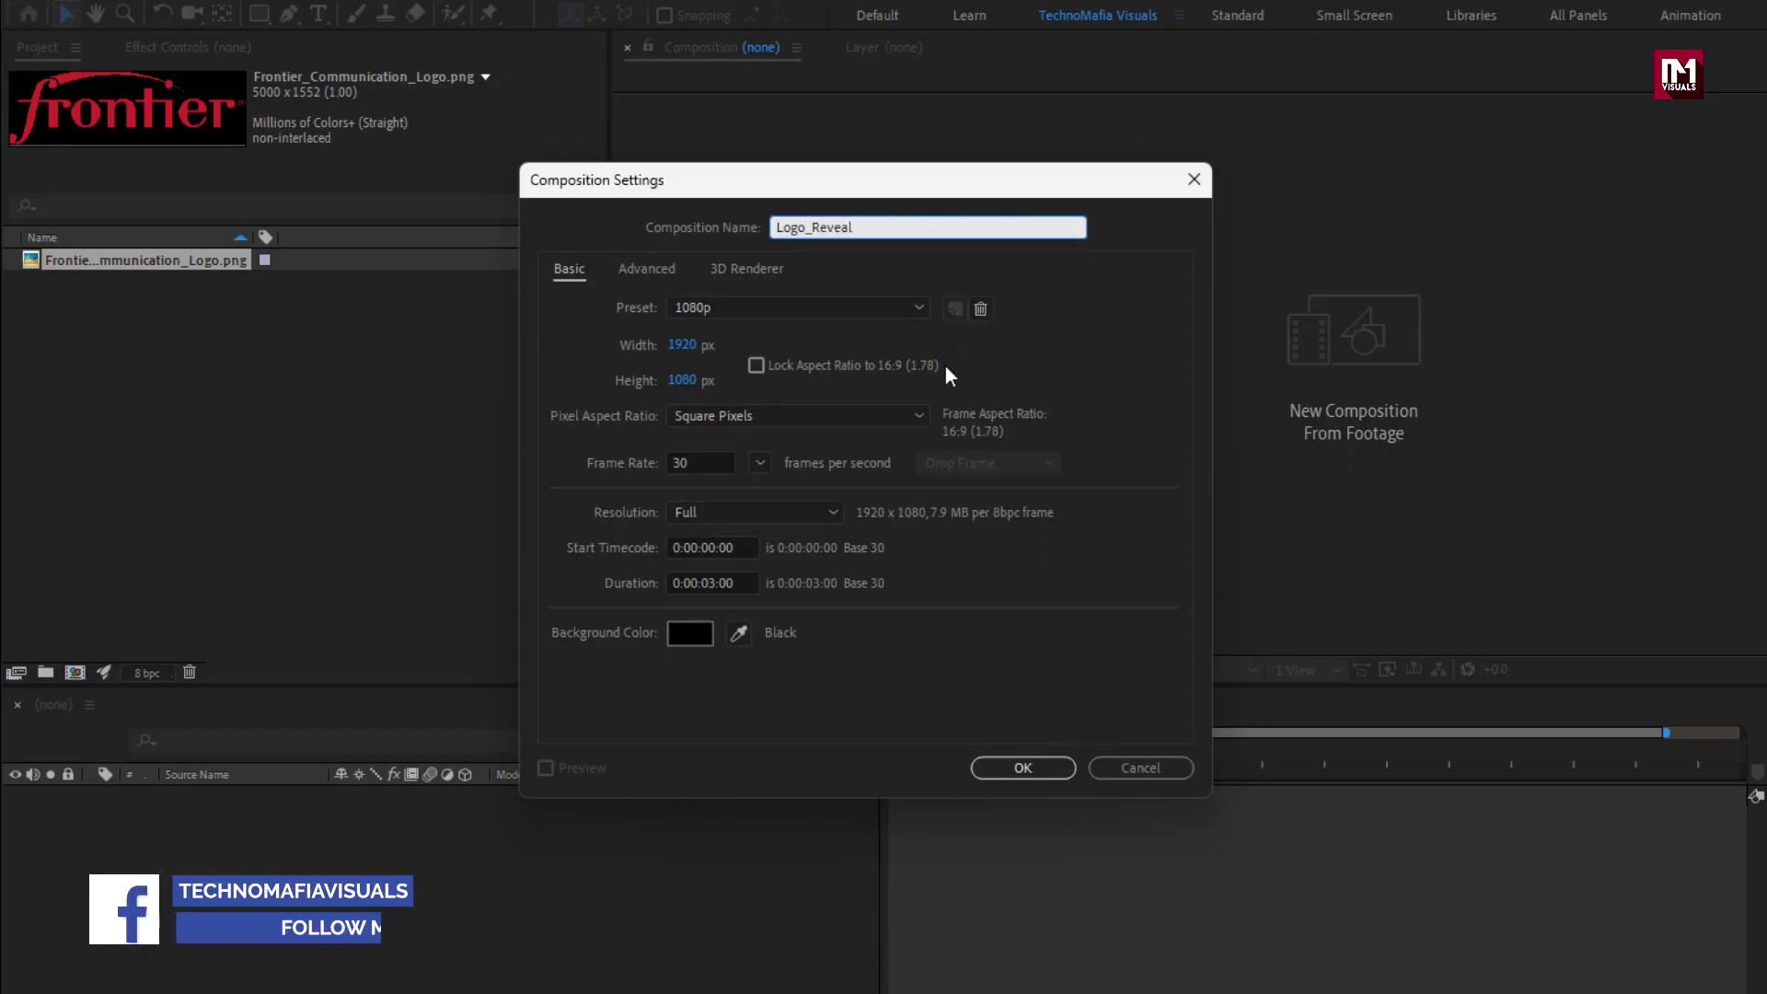
left_click(715, 582)
key("BackSpace")
type("5")
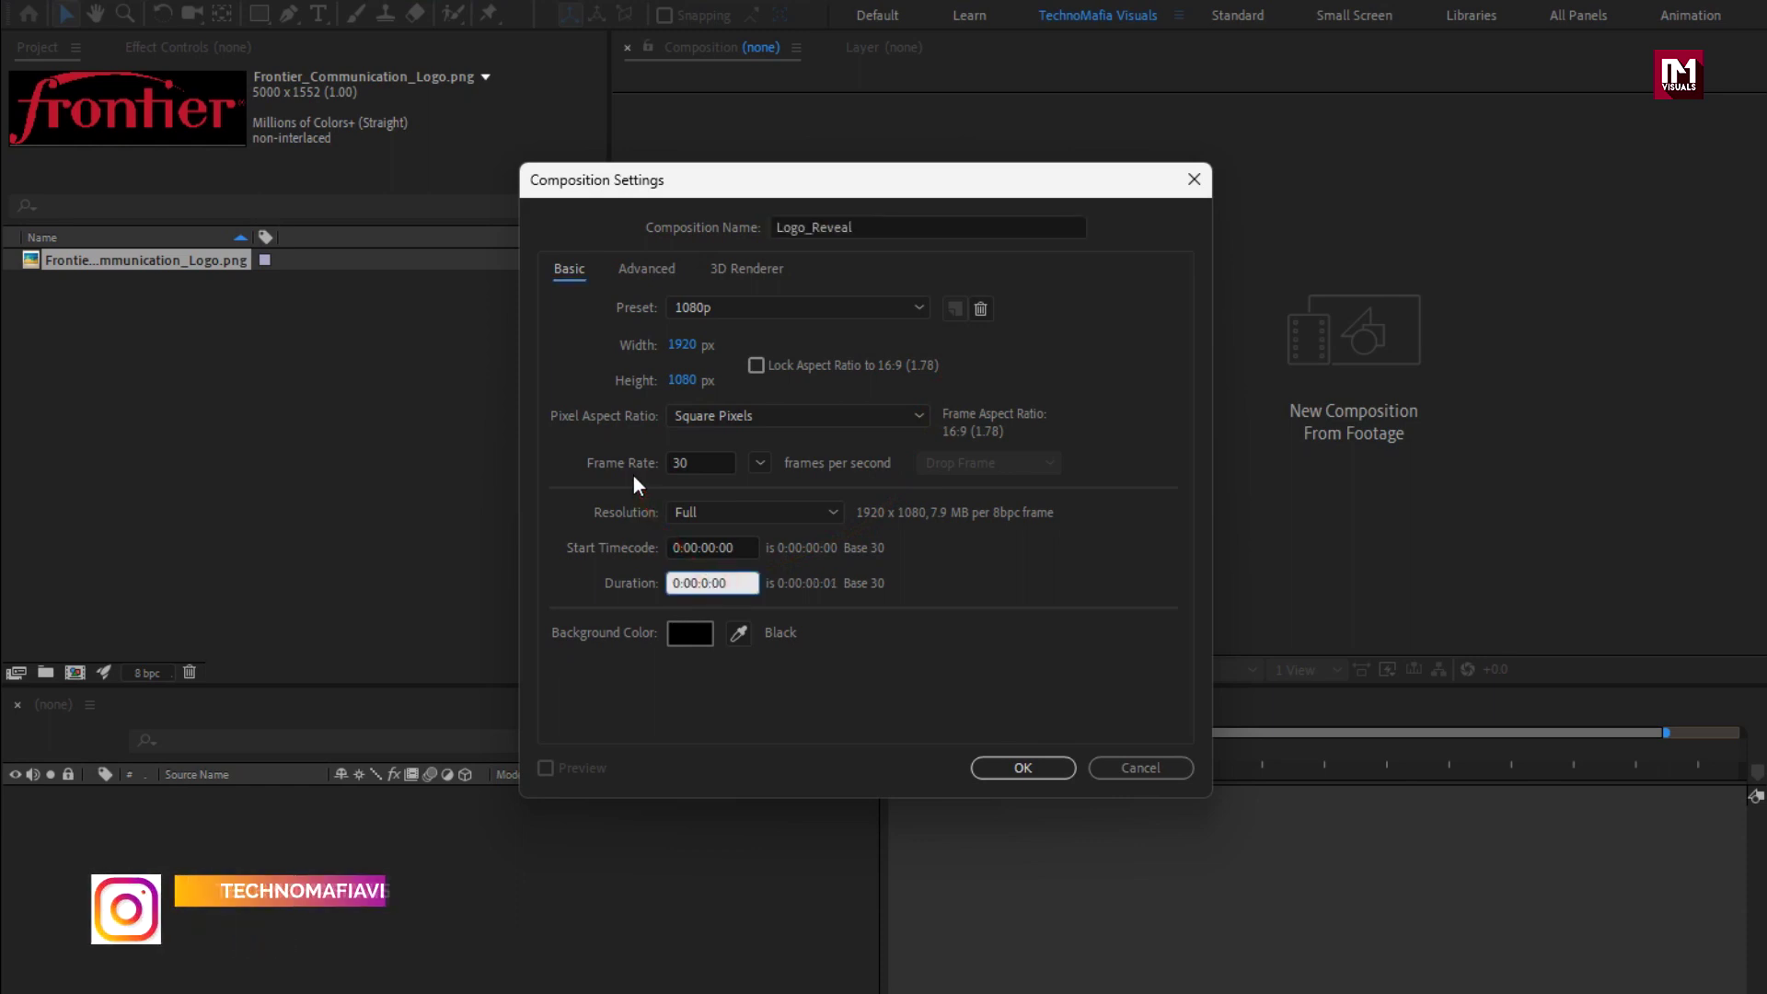
left_click(1002, 765)
Add Frontier_Communication_Logo.png to the Logo_Reveal timeline and scale it down to 16%.
left_click_drag(129, 262, 247, 810)
key("s")
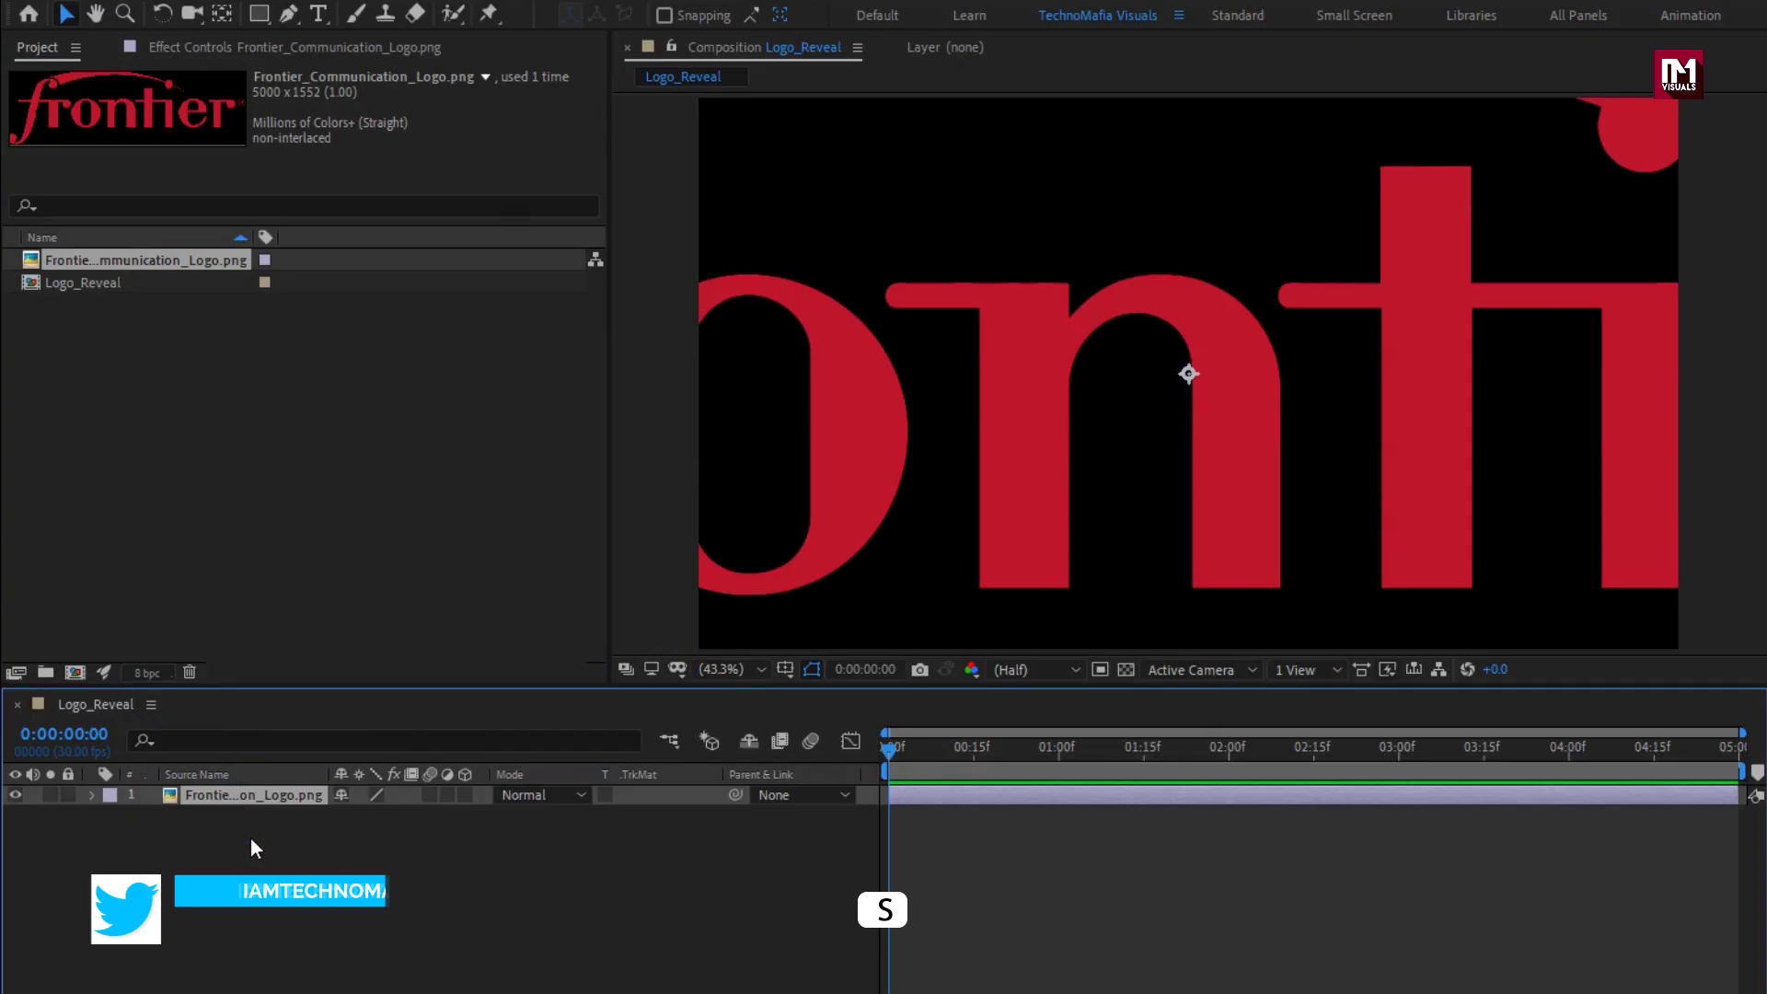
left_click_drag(386, 814, 309, 818)
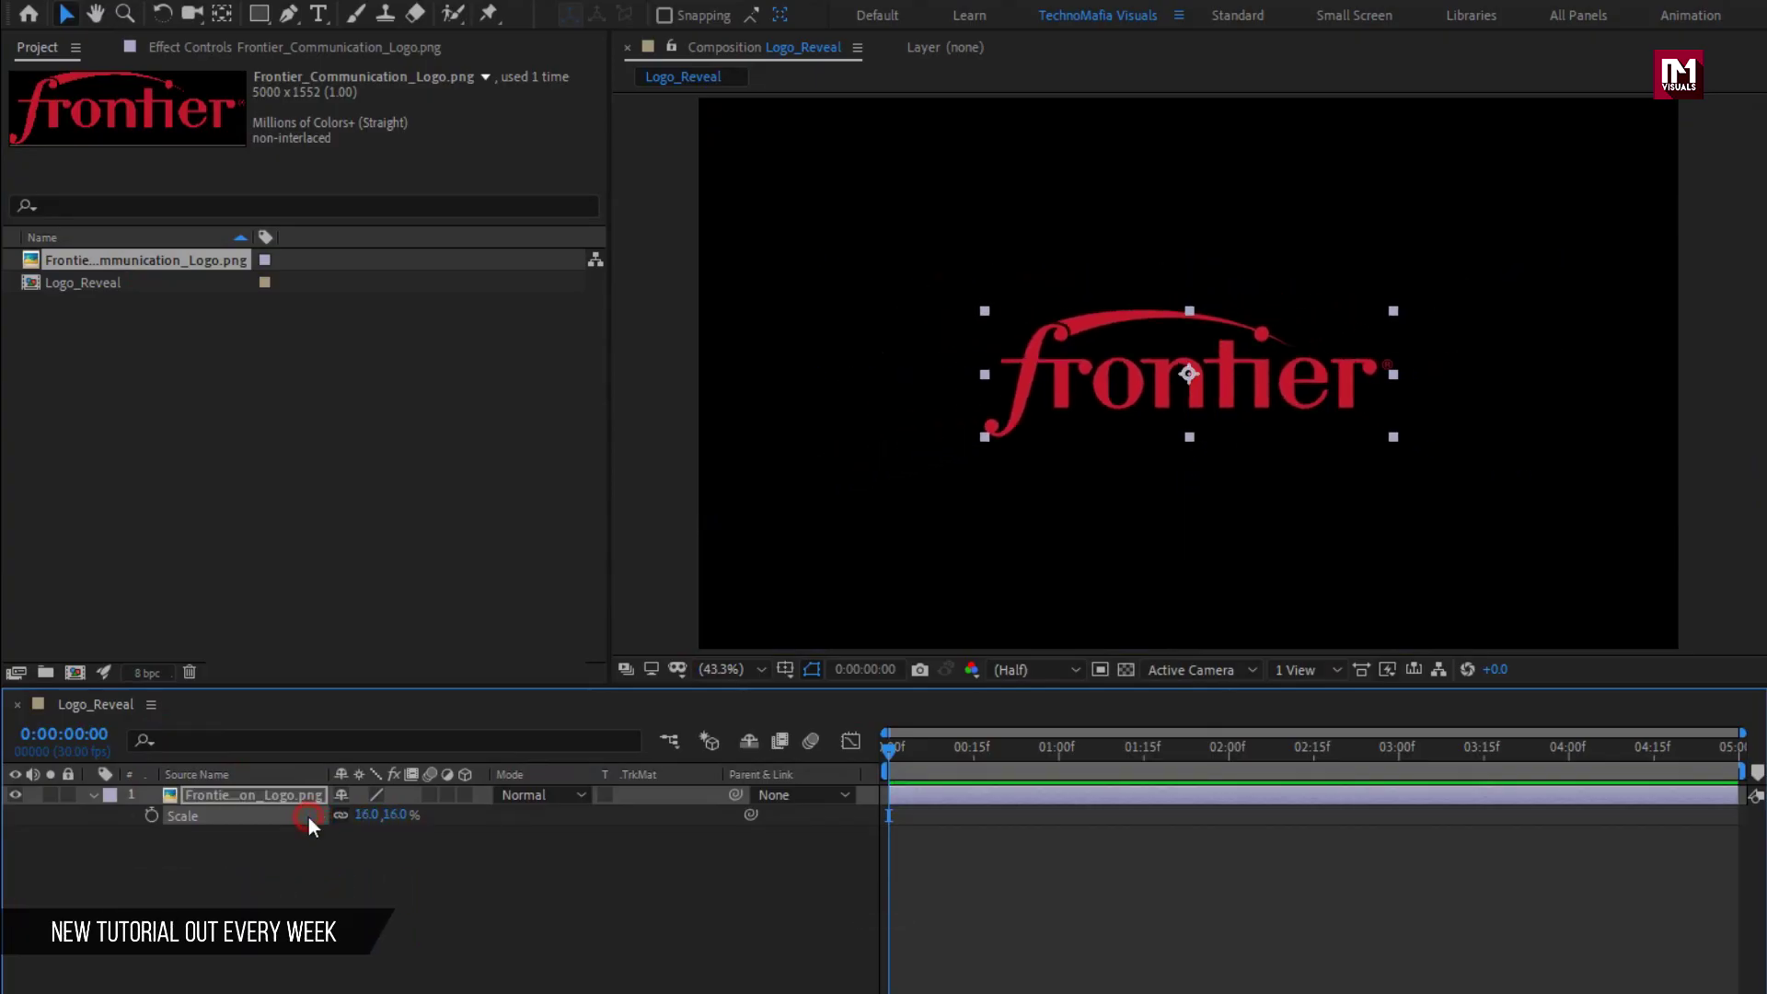
left_click(96, 795)
Pre-compose the logo layer as Logo, moving all attributes into the new composition.
right_click(225, 799)
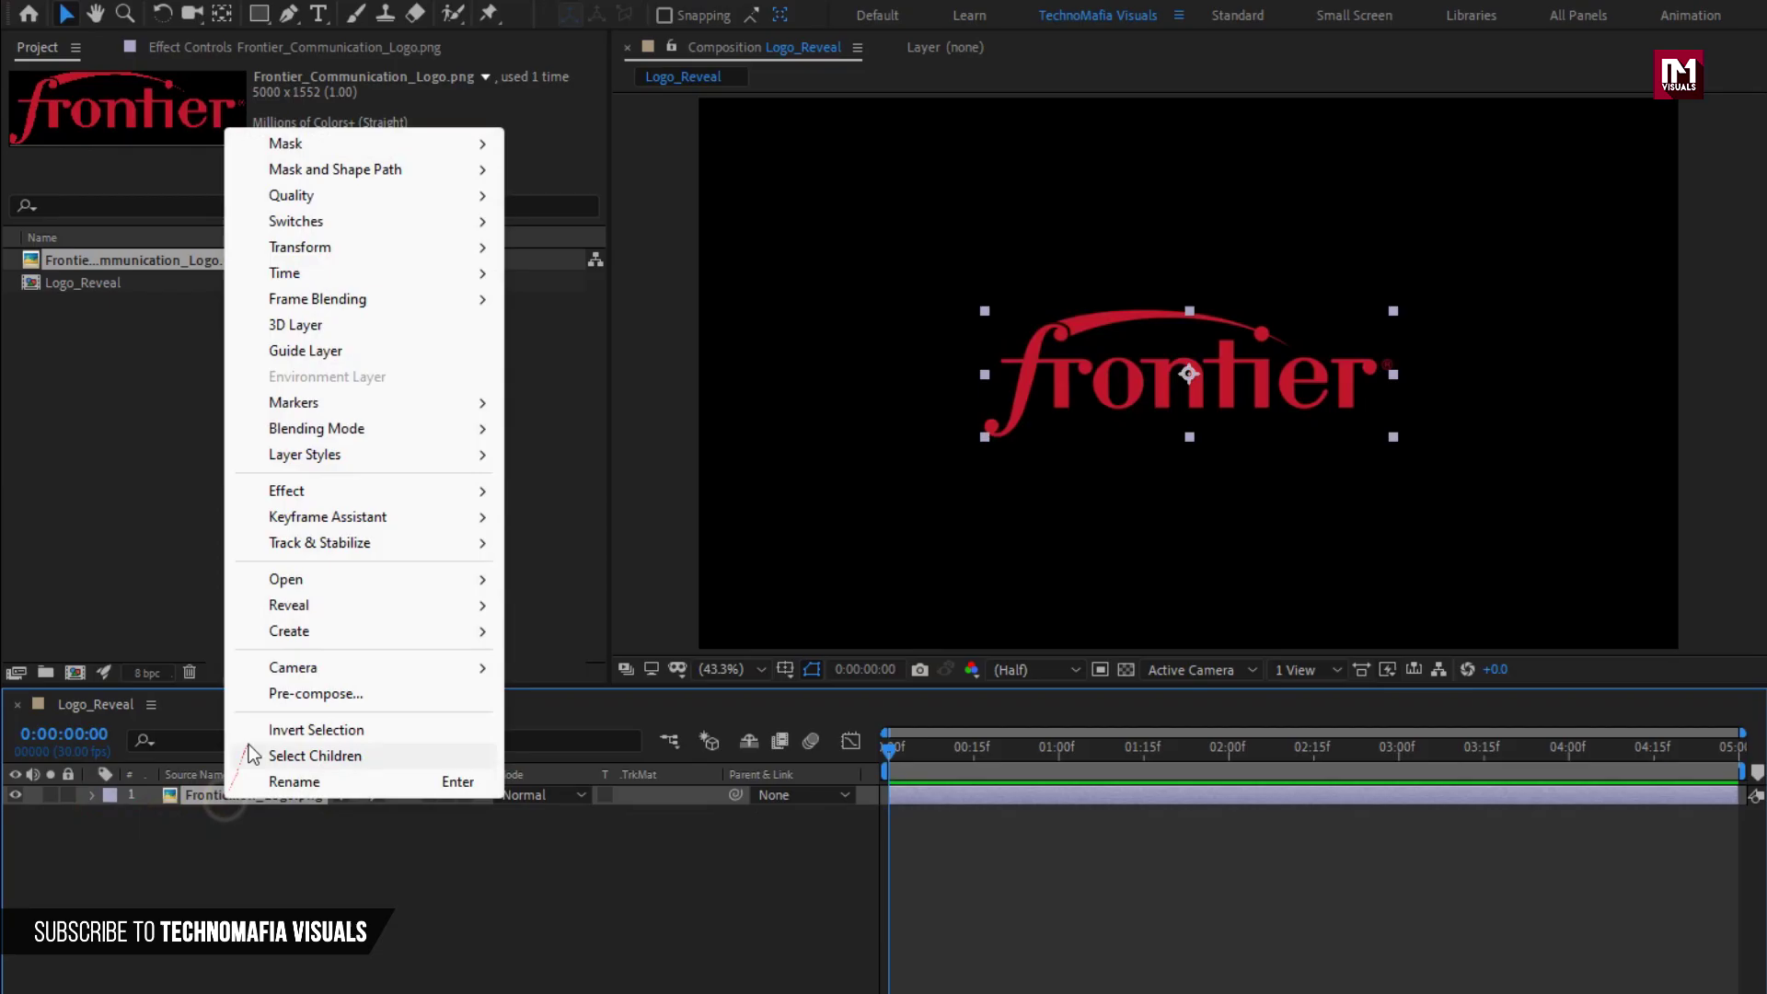
left_click(267, 694)
type("L")
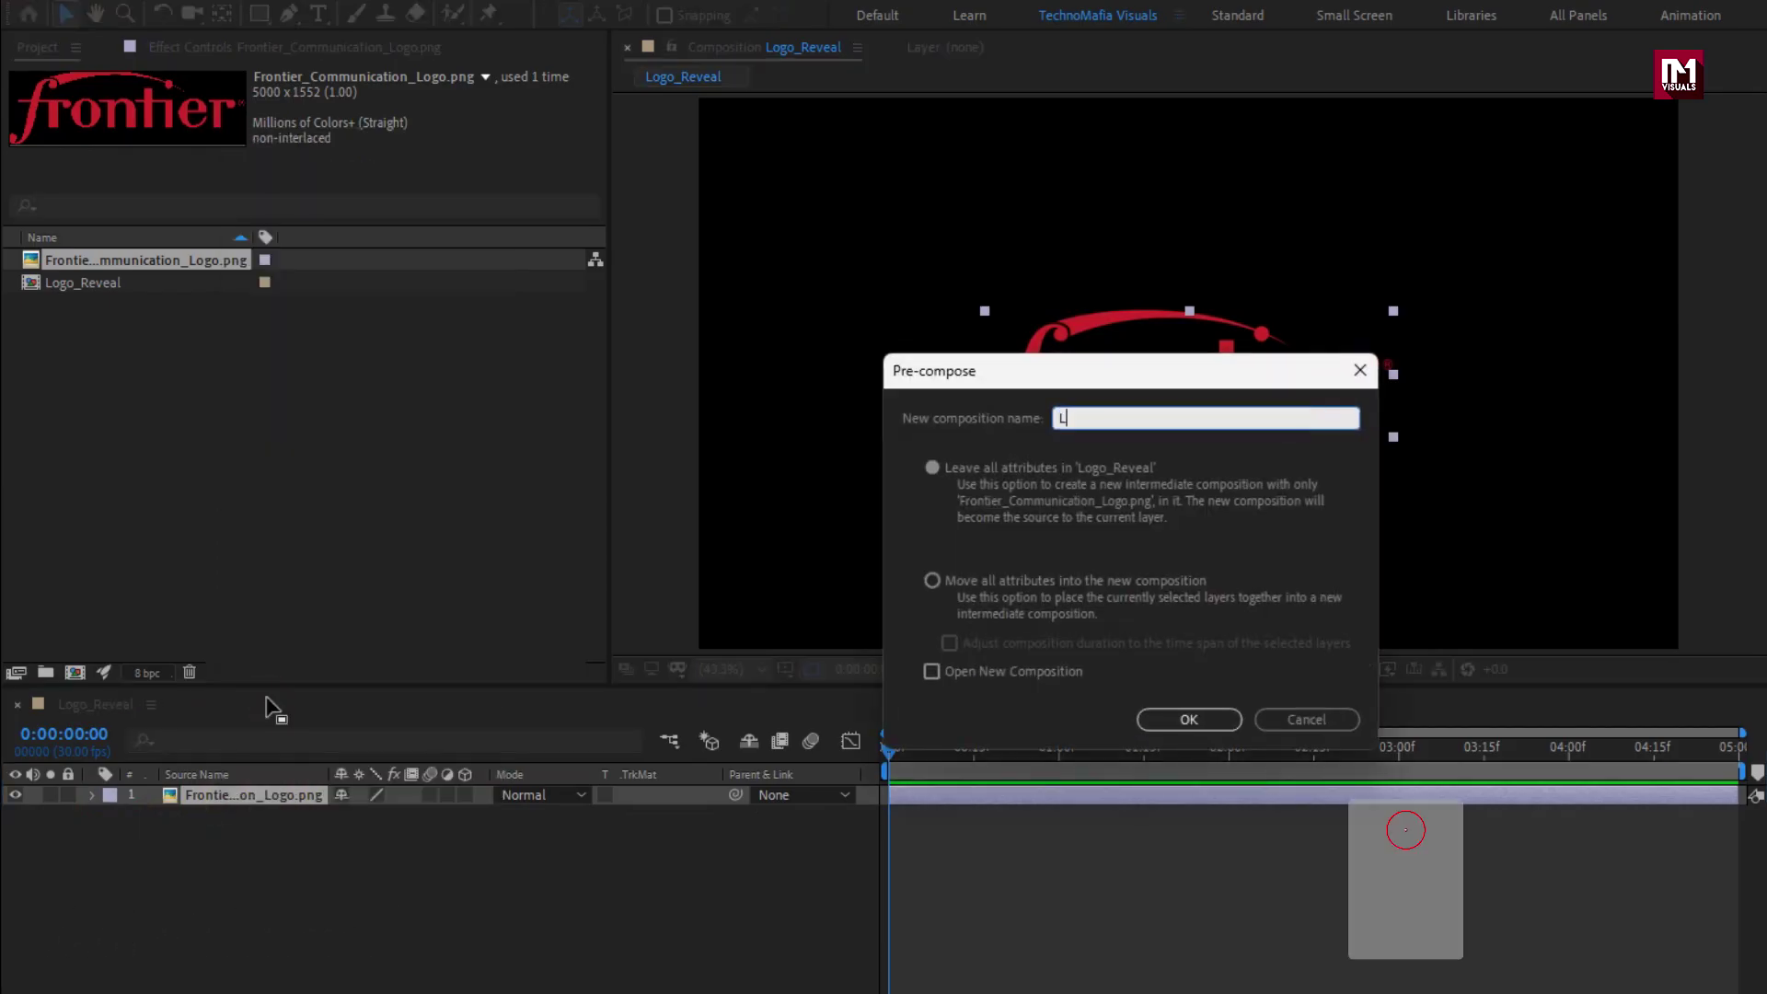
type("ogo")
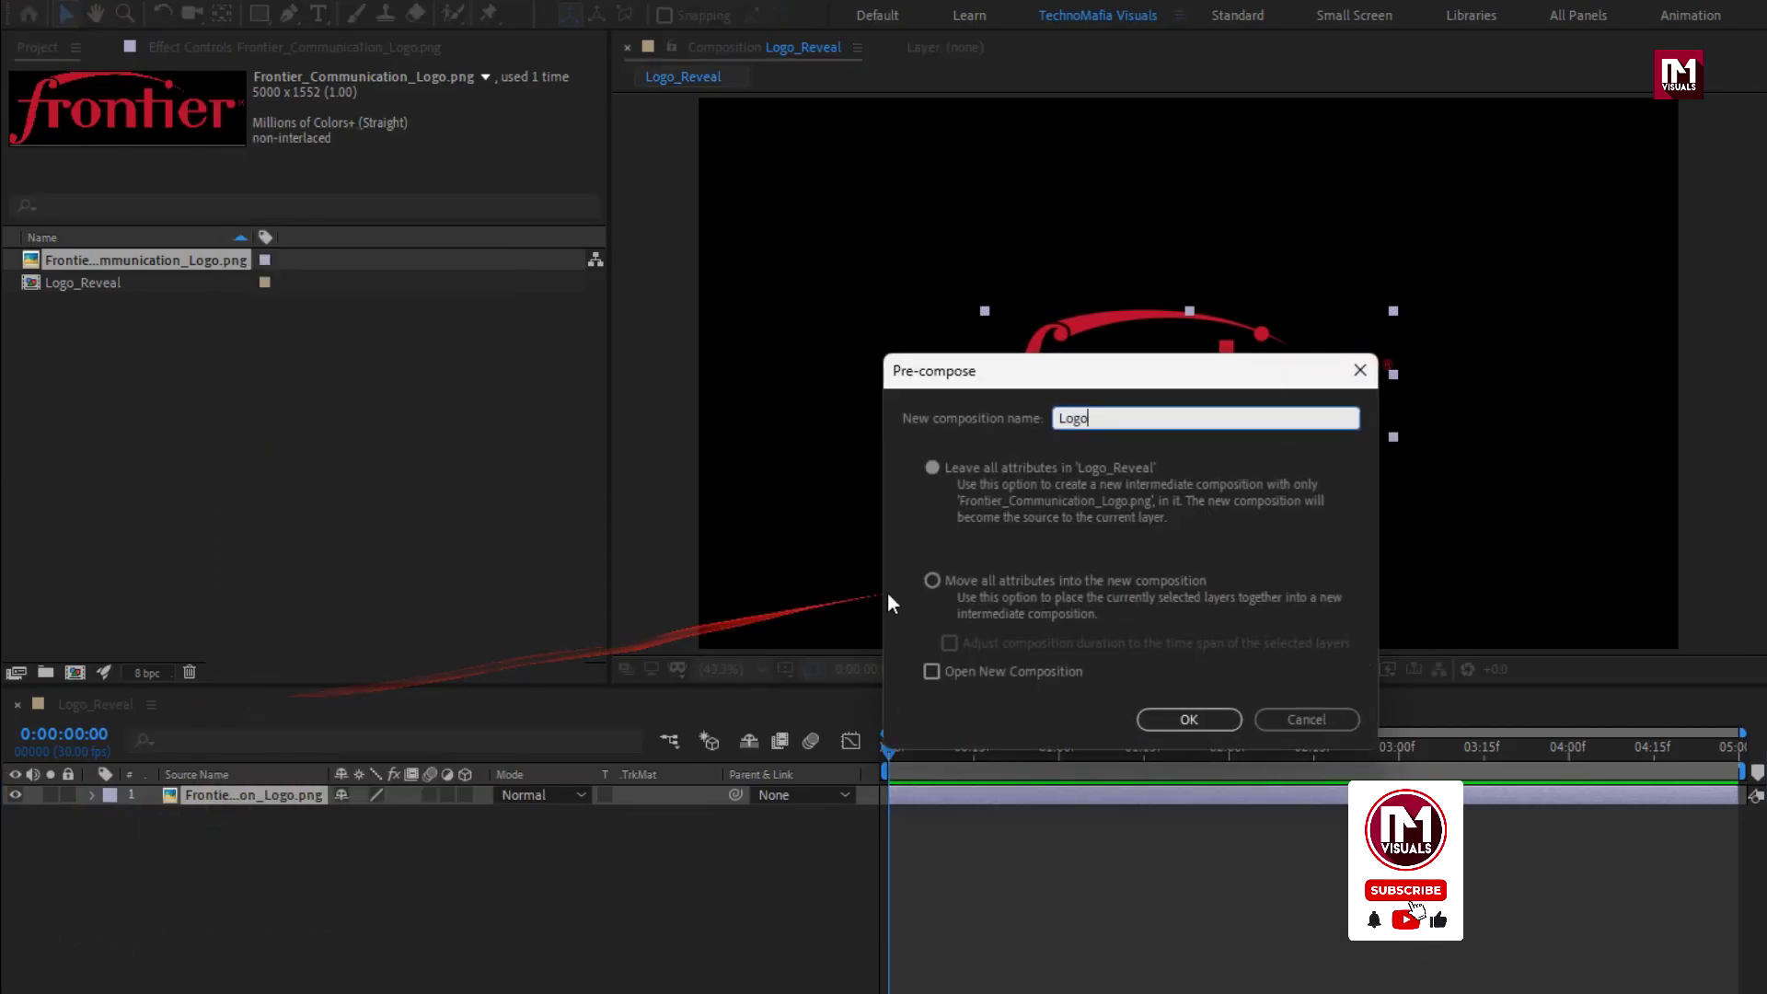
left_click(930, 581)
left_click(1161, 718)
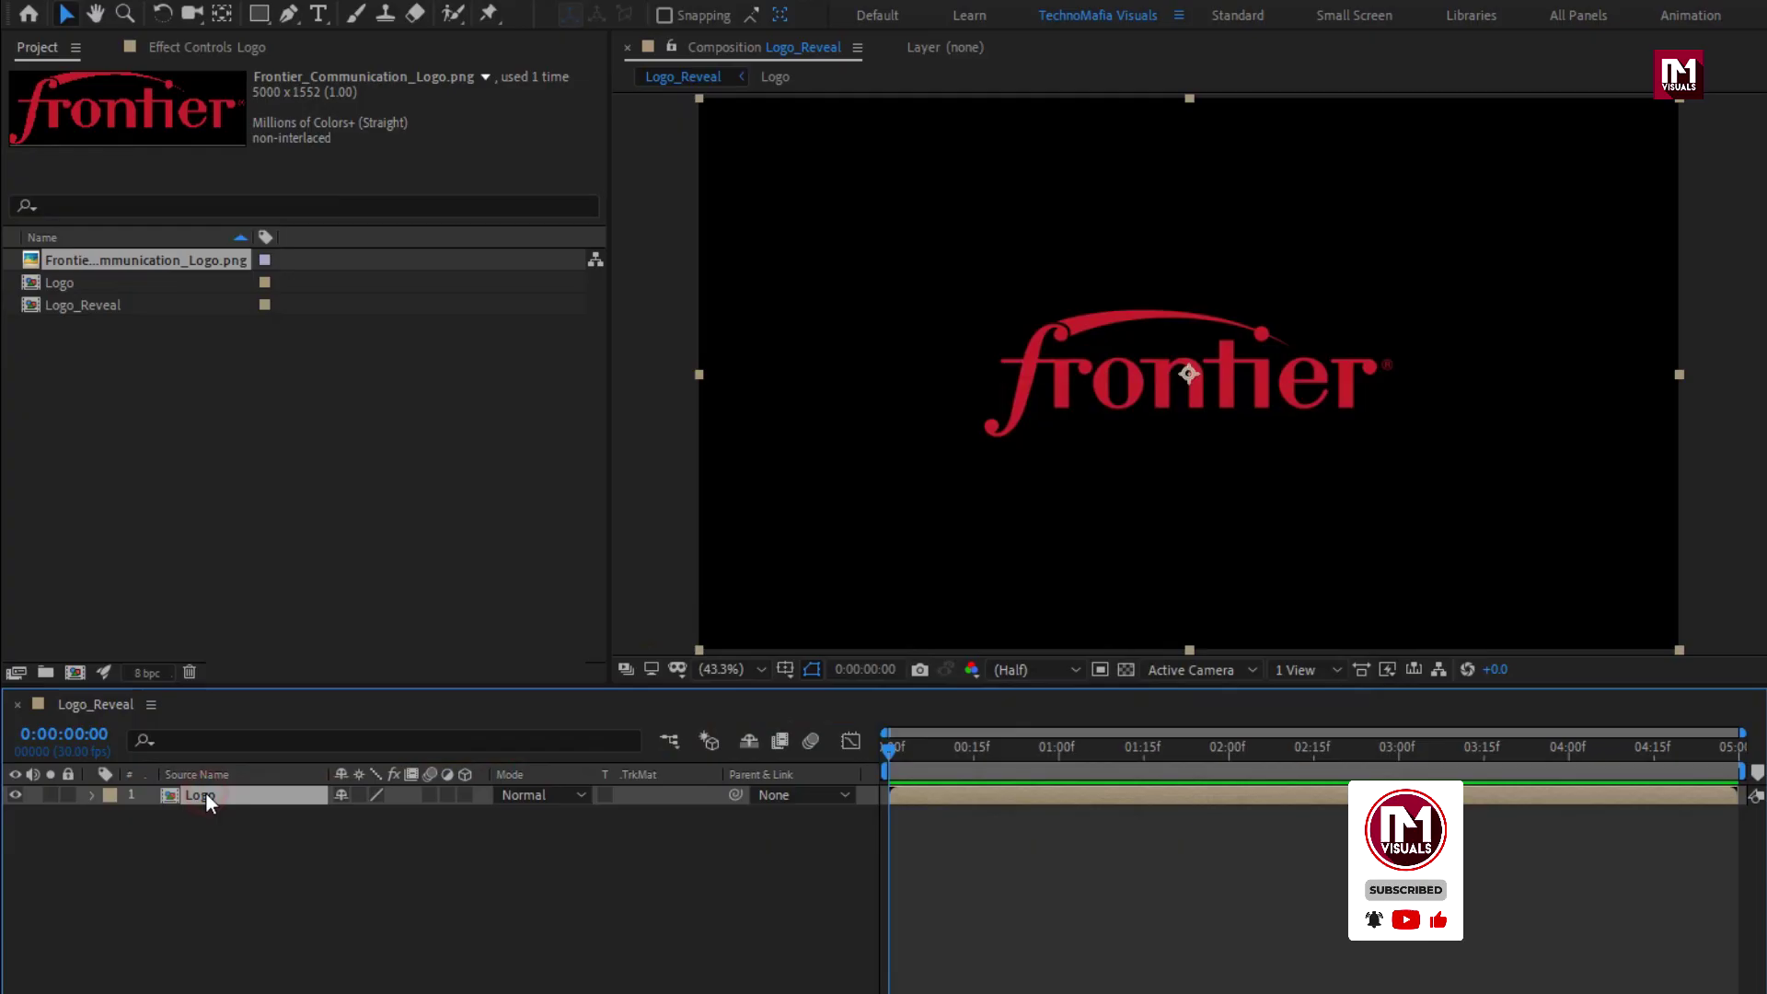
Auto-trace the Logo layer's alpha channel into masks for the current frame only.
left_click(201, 15)
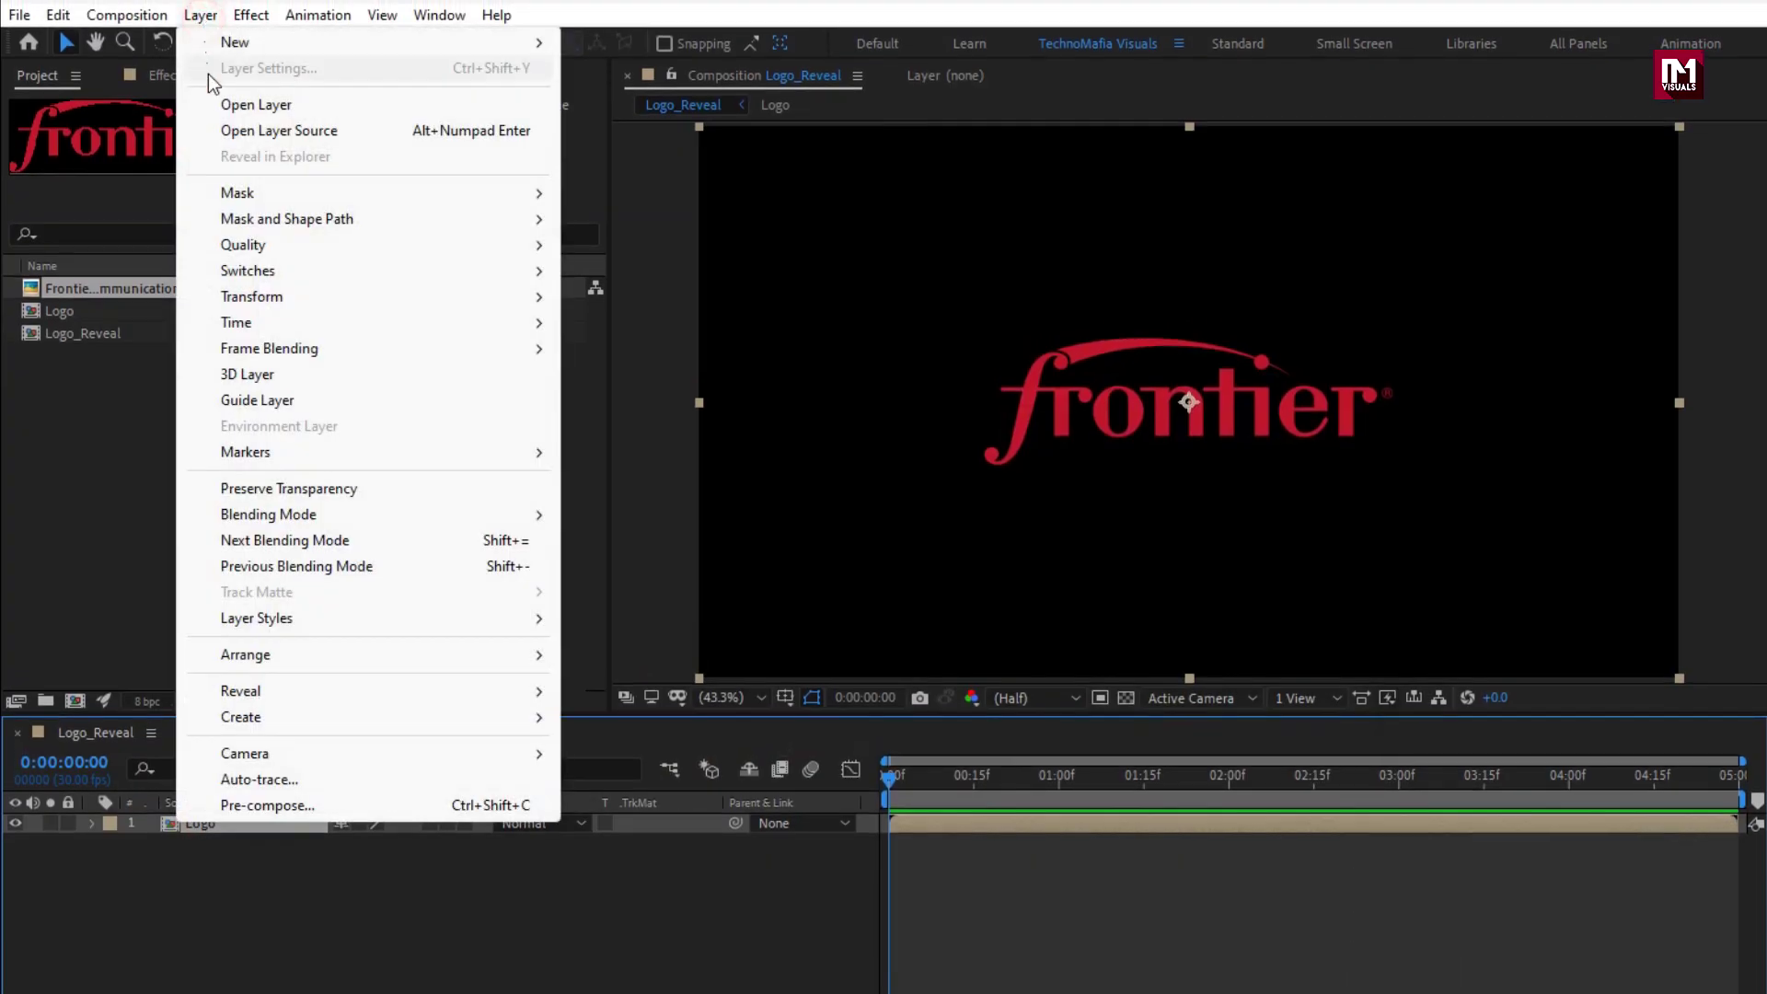
left_click(303, 780)
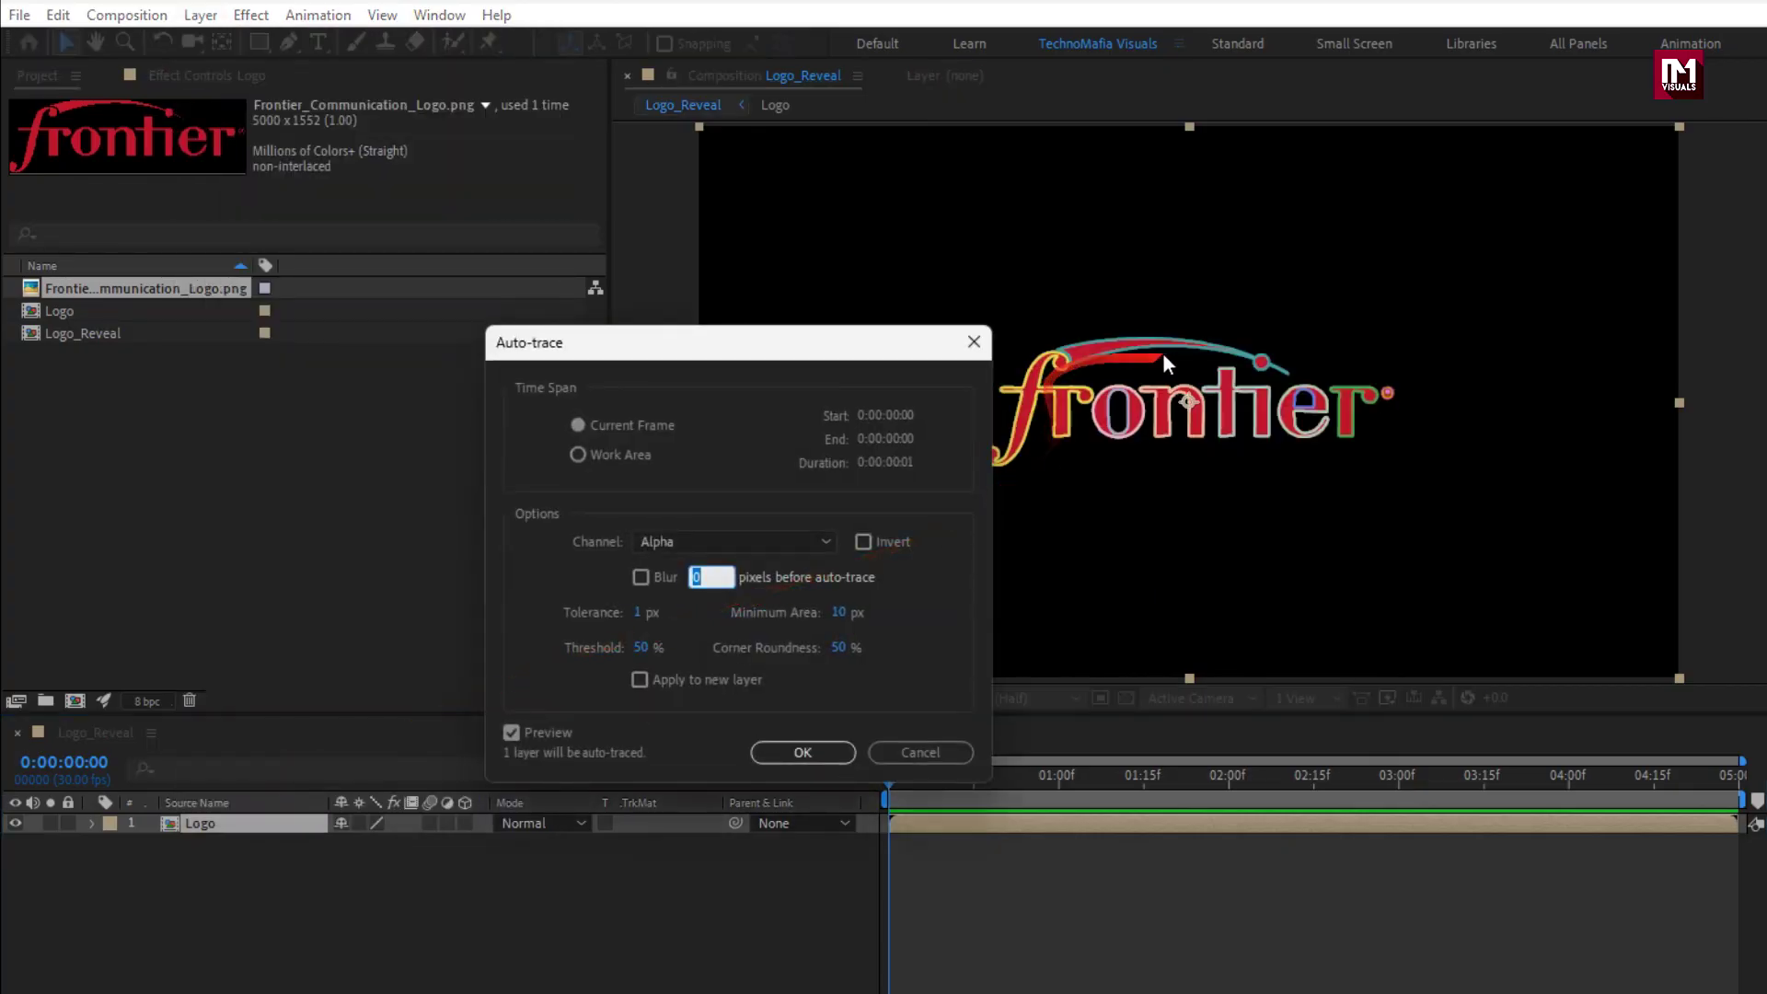
left_click(765, 736)
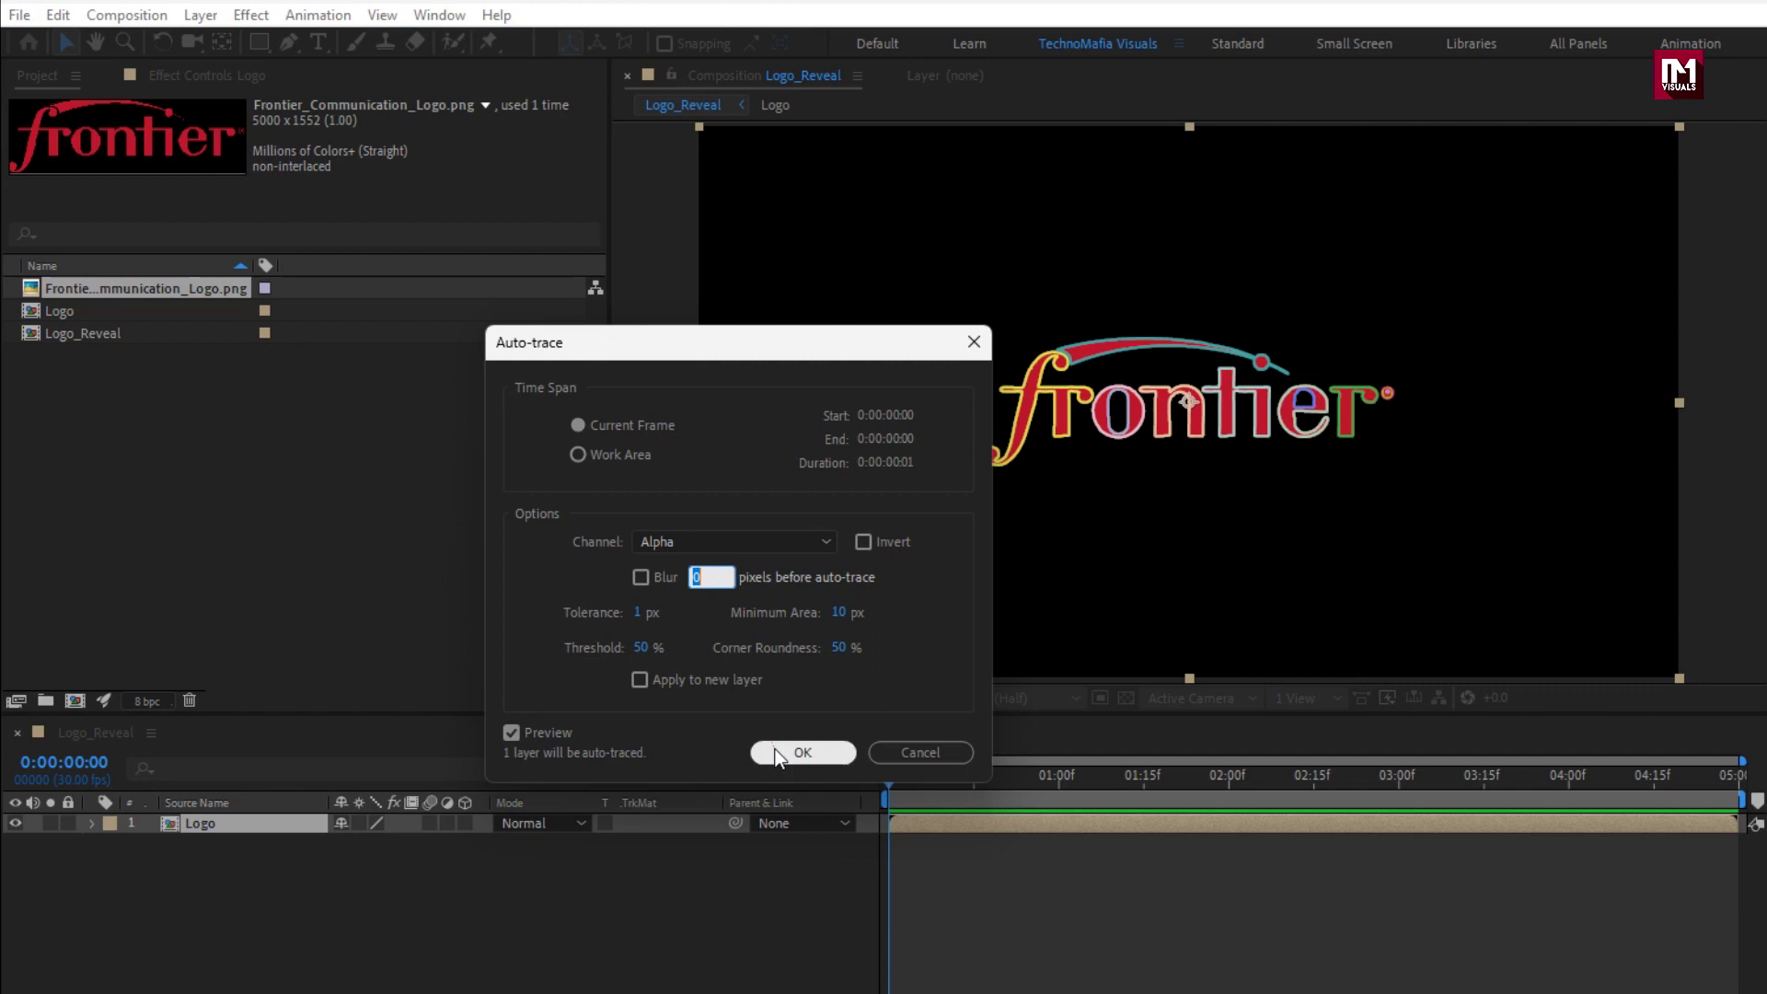
Delete the Mask Path keyframes of all traced masks on the Logo layer.
key("u")
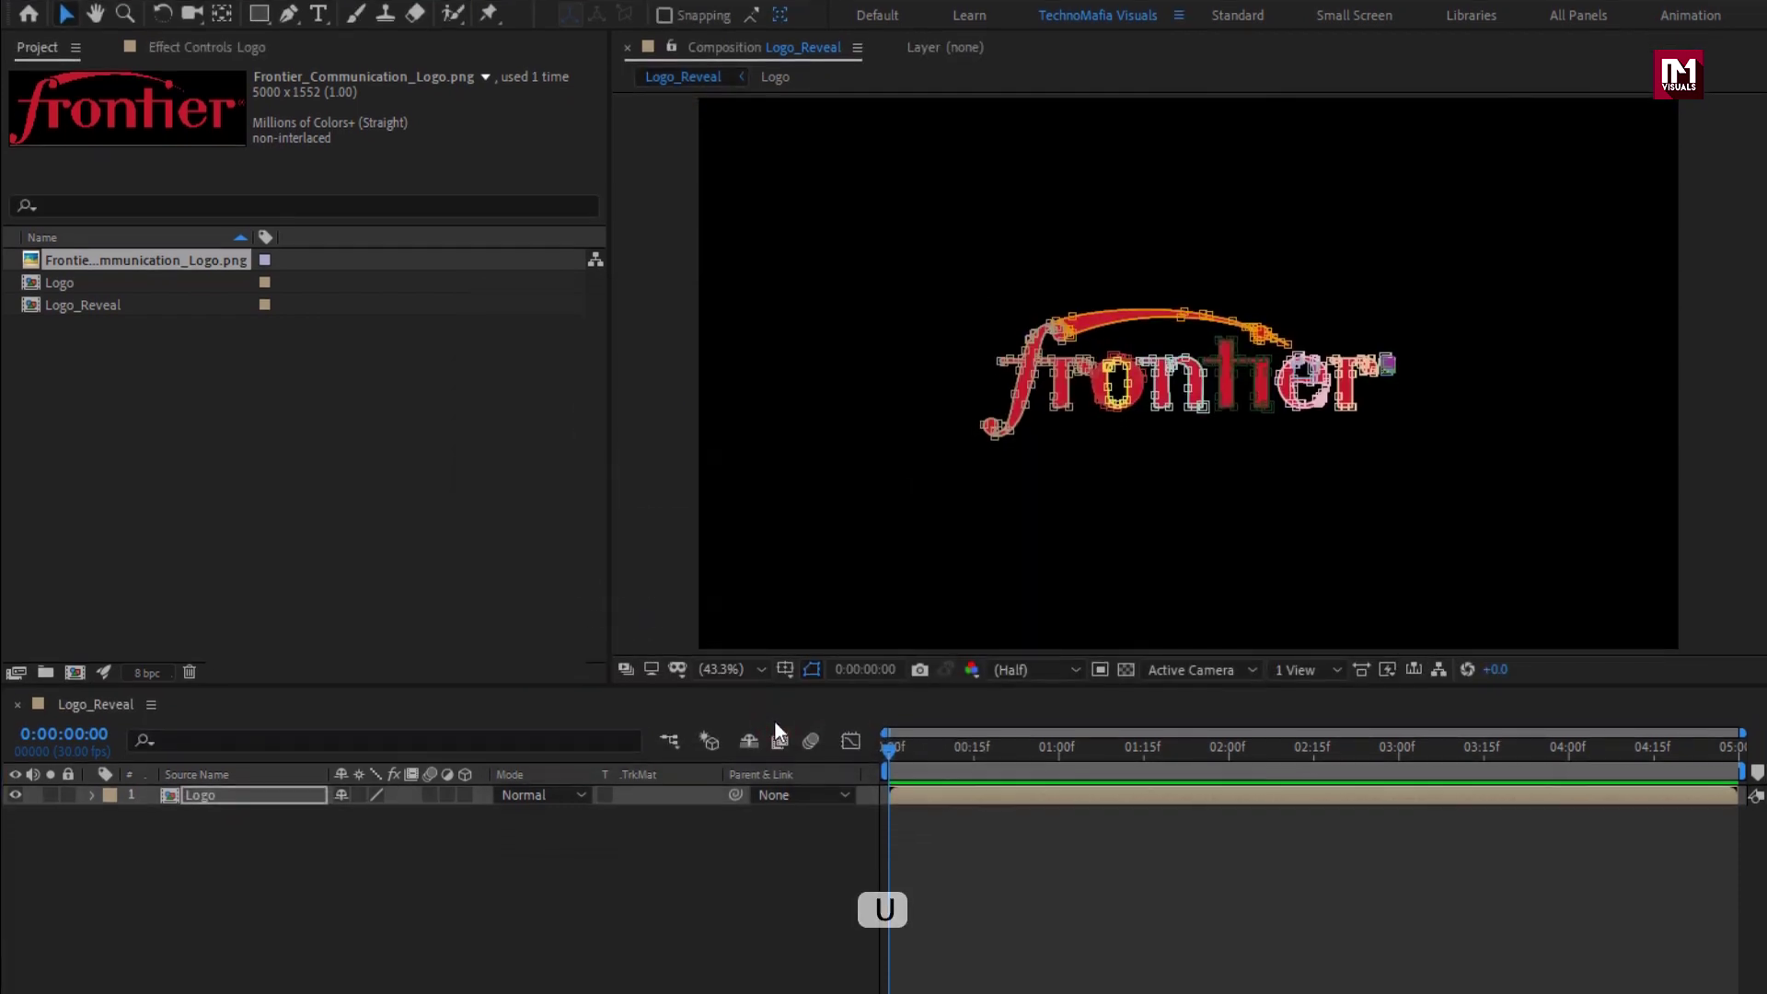
left_click(211, 797)
key("u")
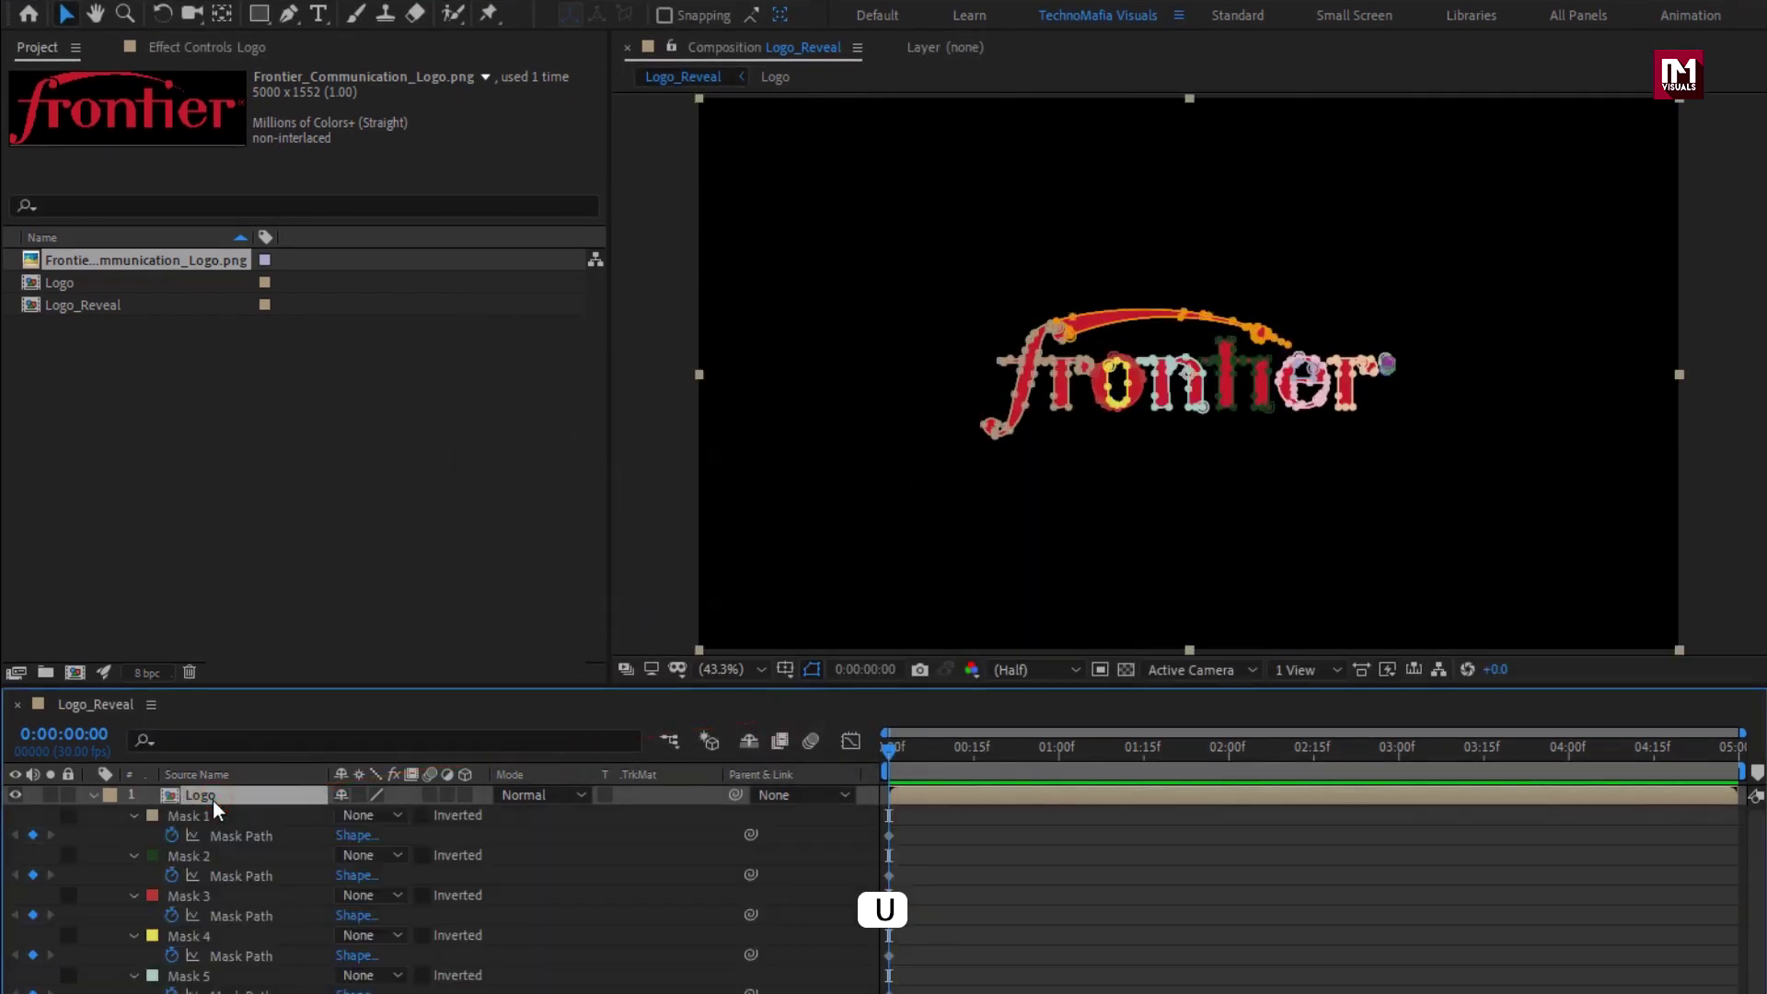
left_click_drag(917, 833, 855, 993)
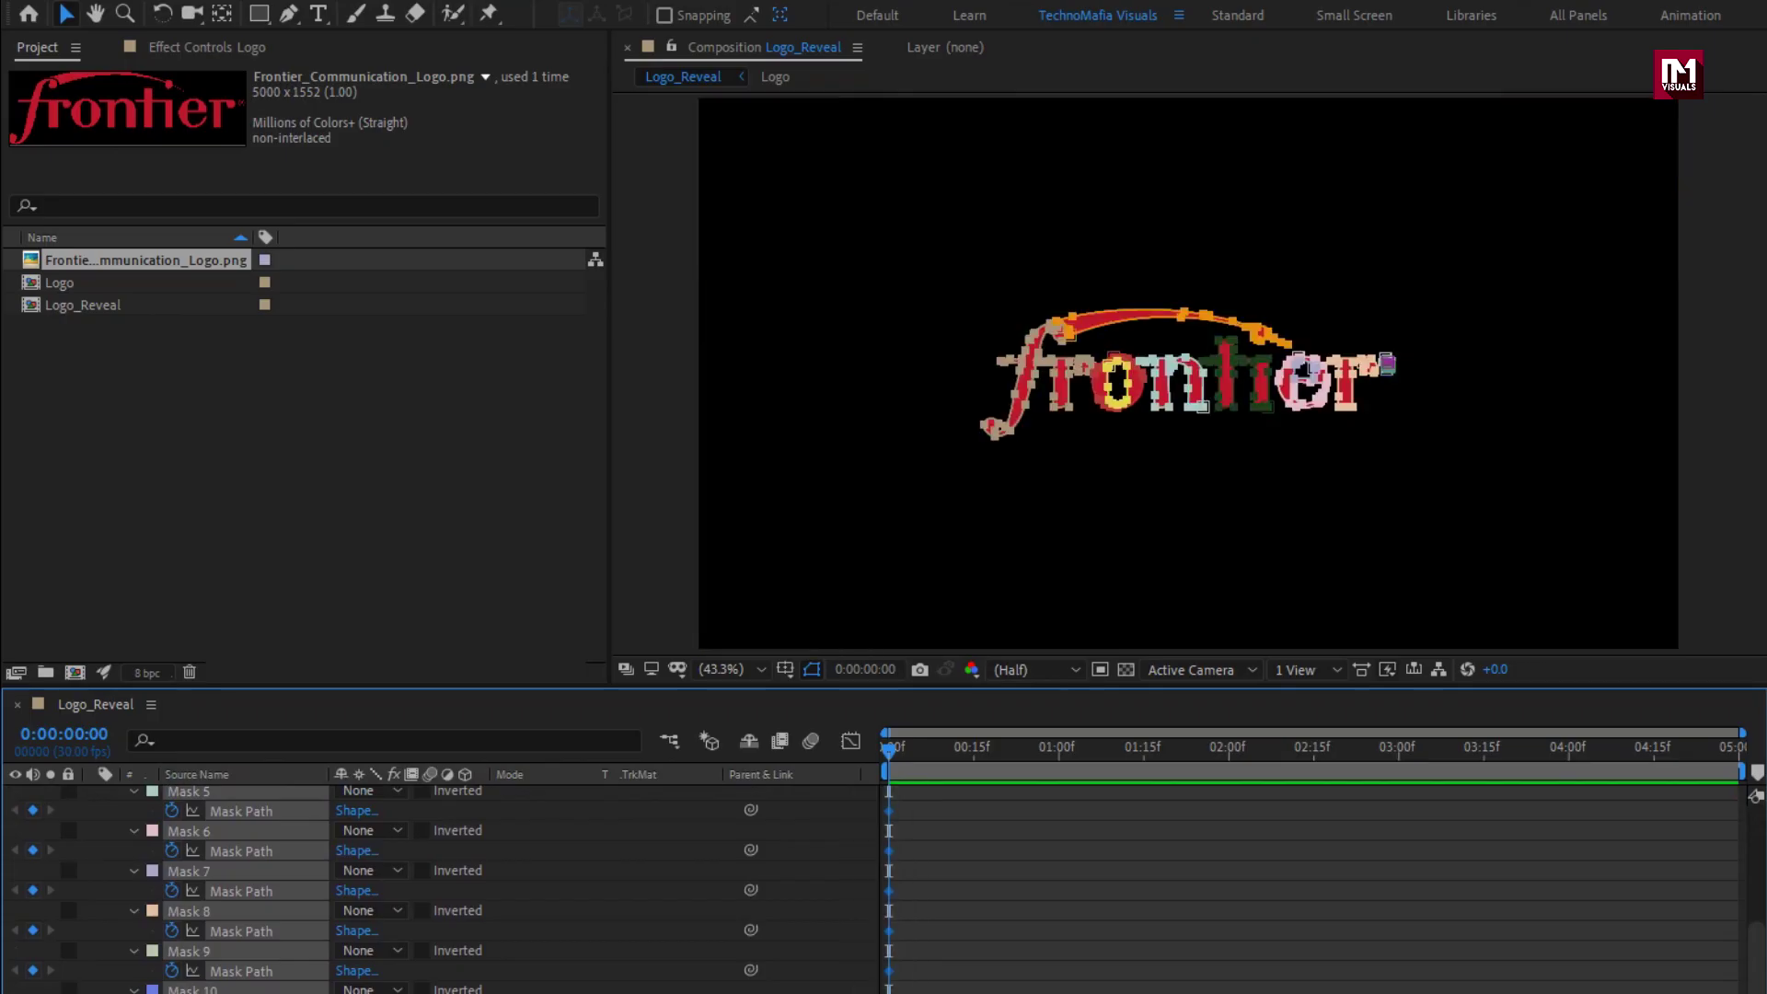
left_click_drag(888, 758, 963, 752)
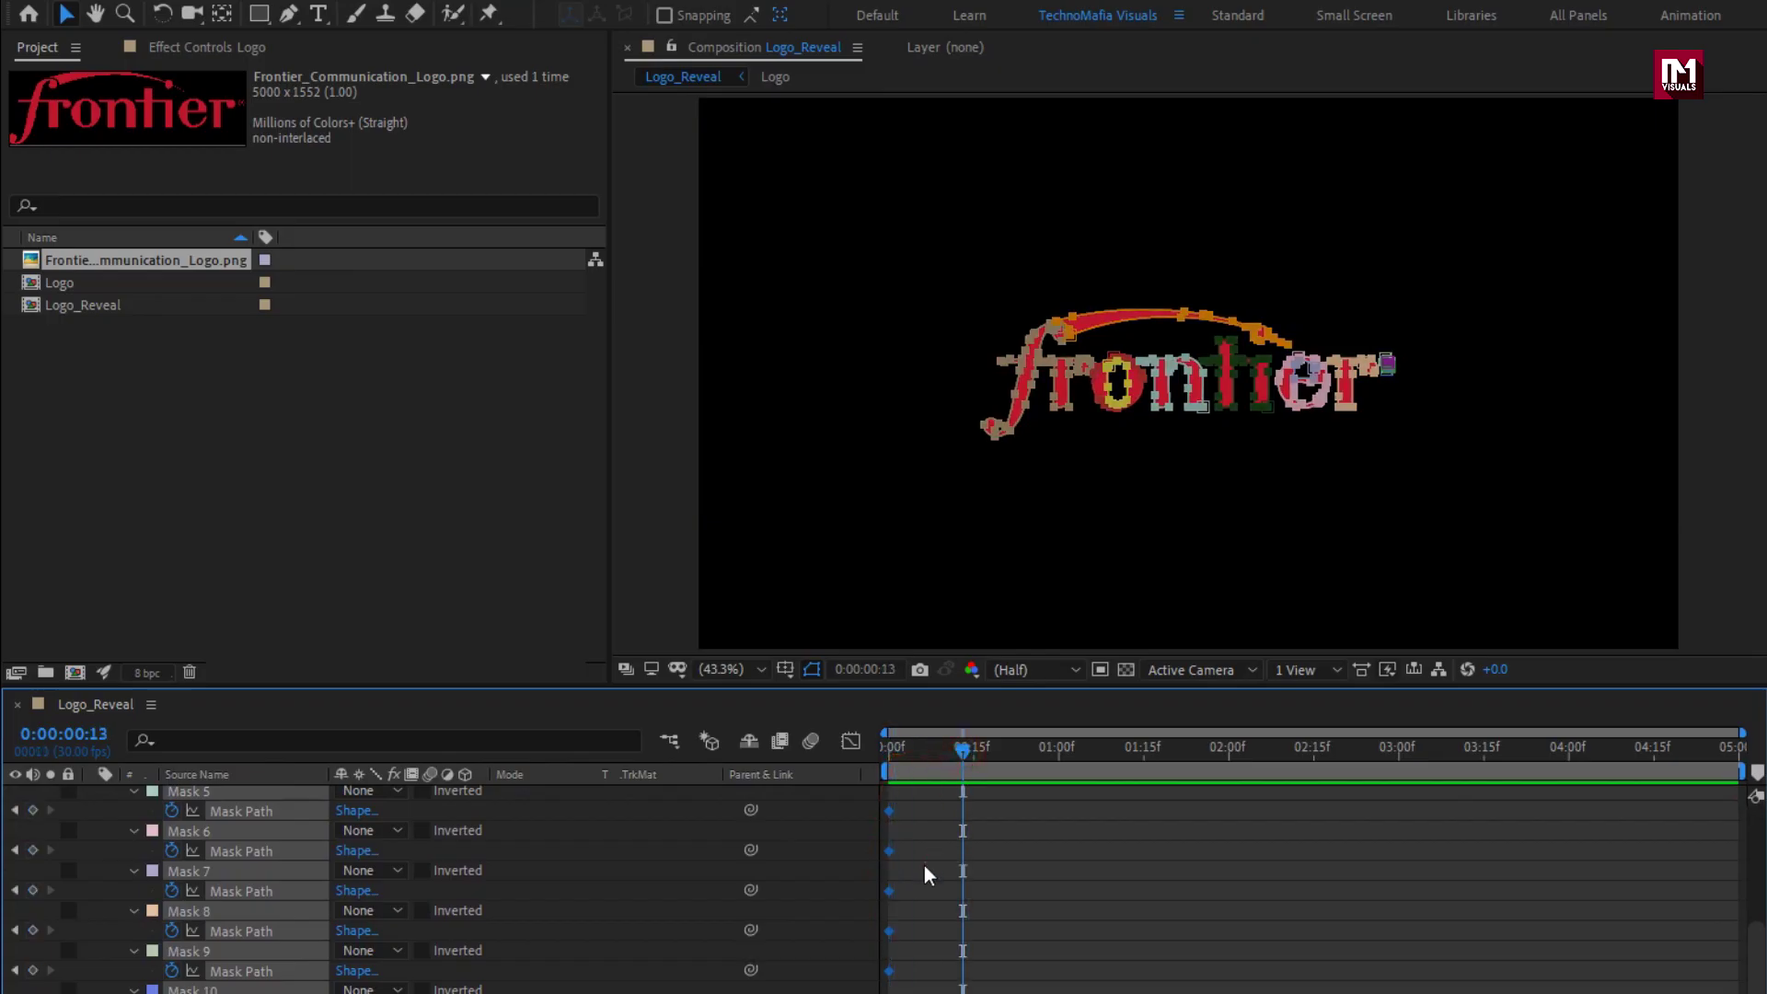
key("Delete")
scroll(783, 879, "up", 3)
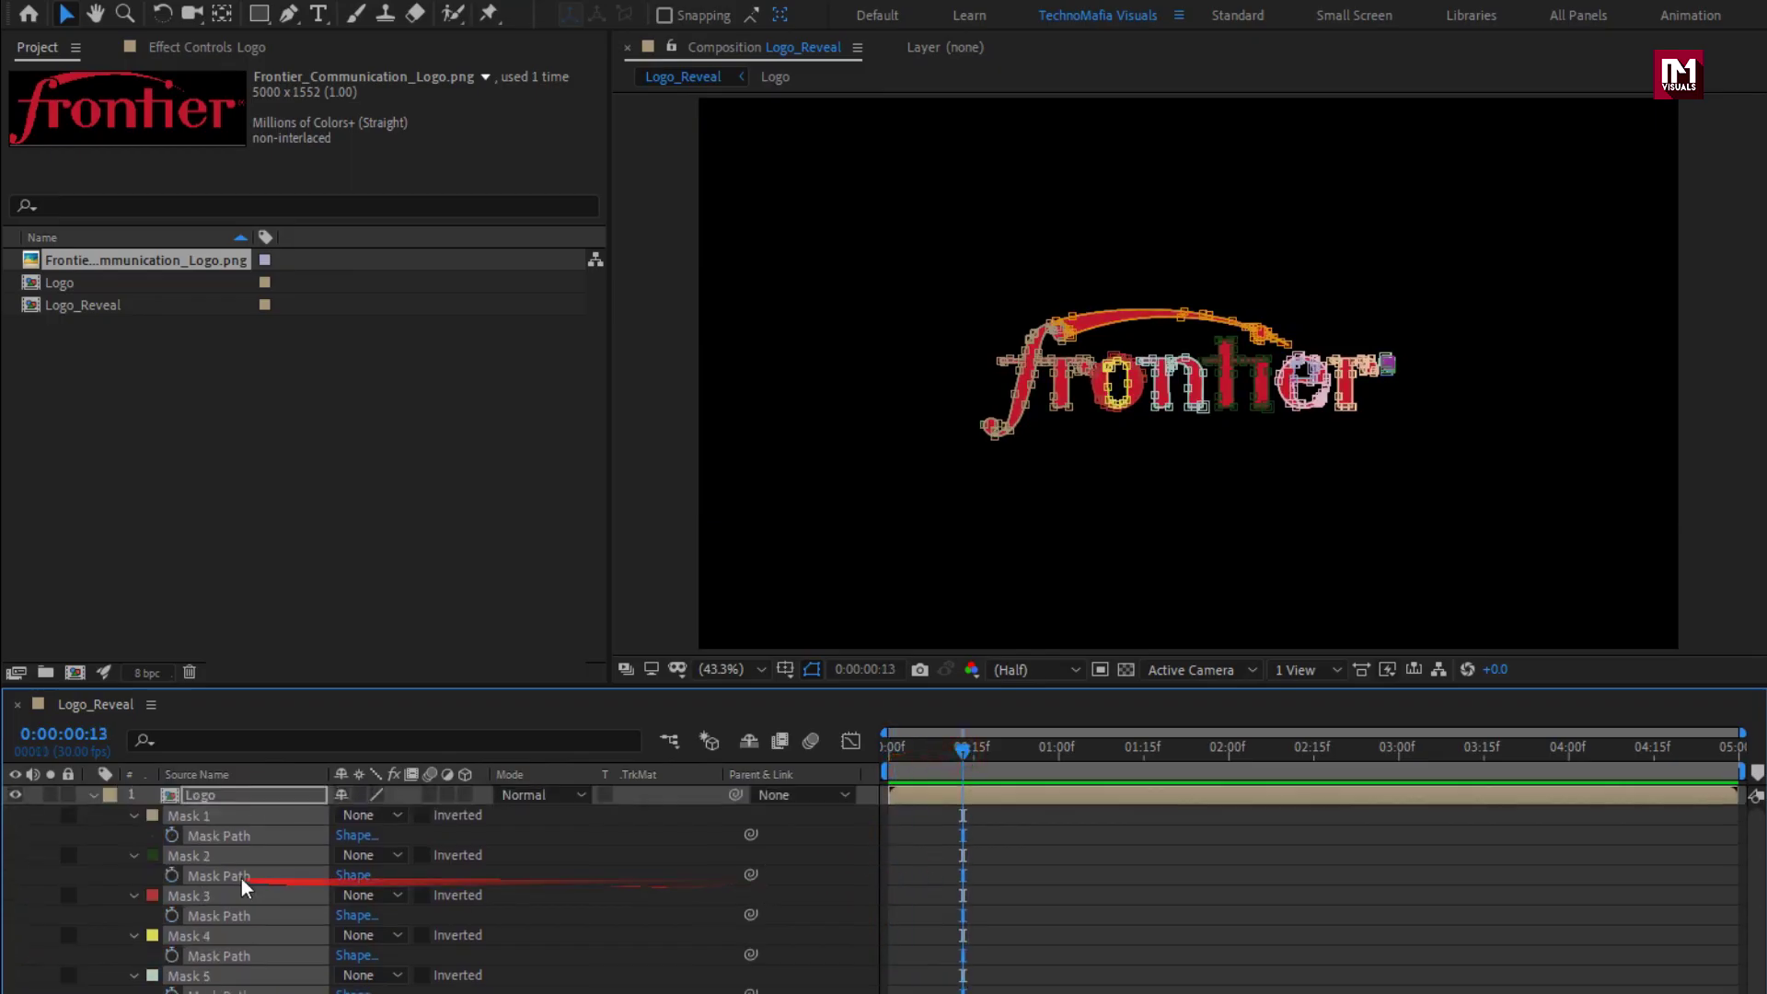
left_click(93, 792)
left_click(217, 815)
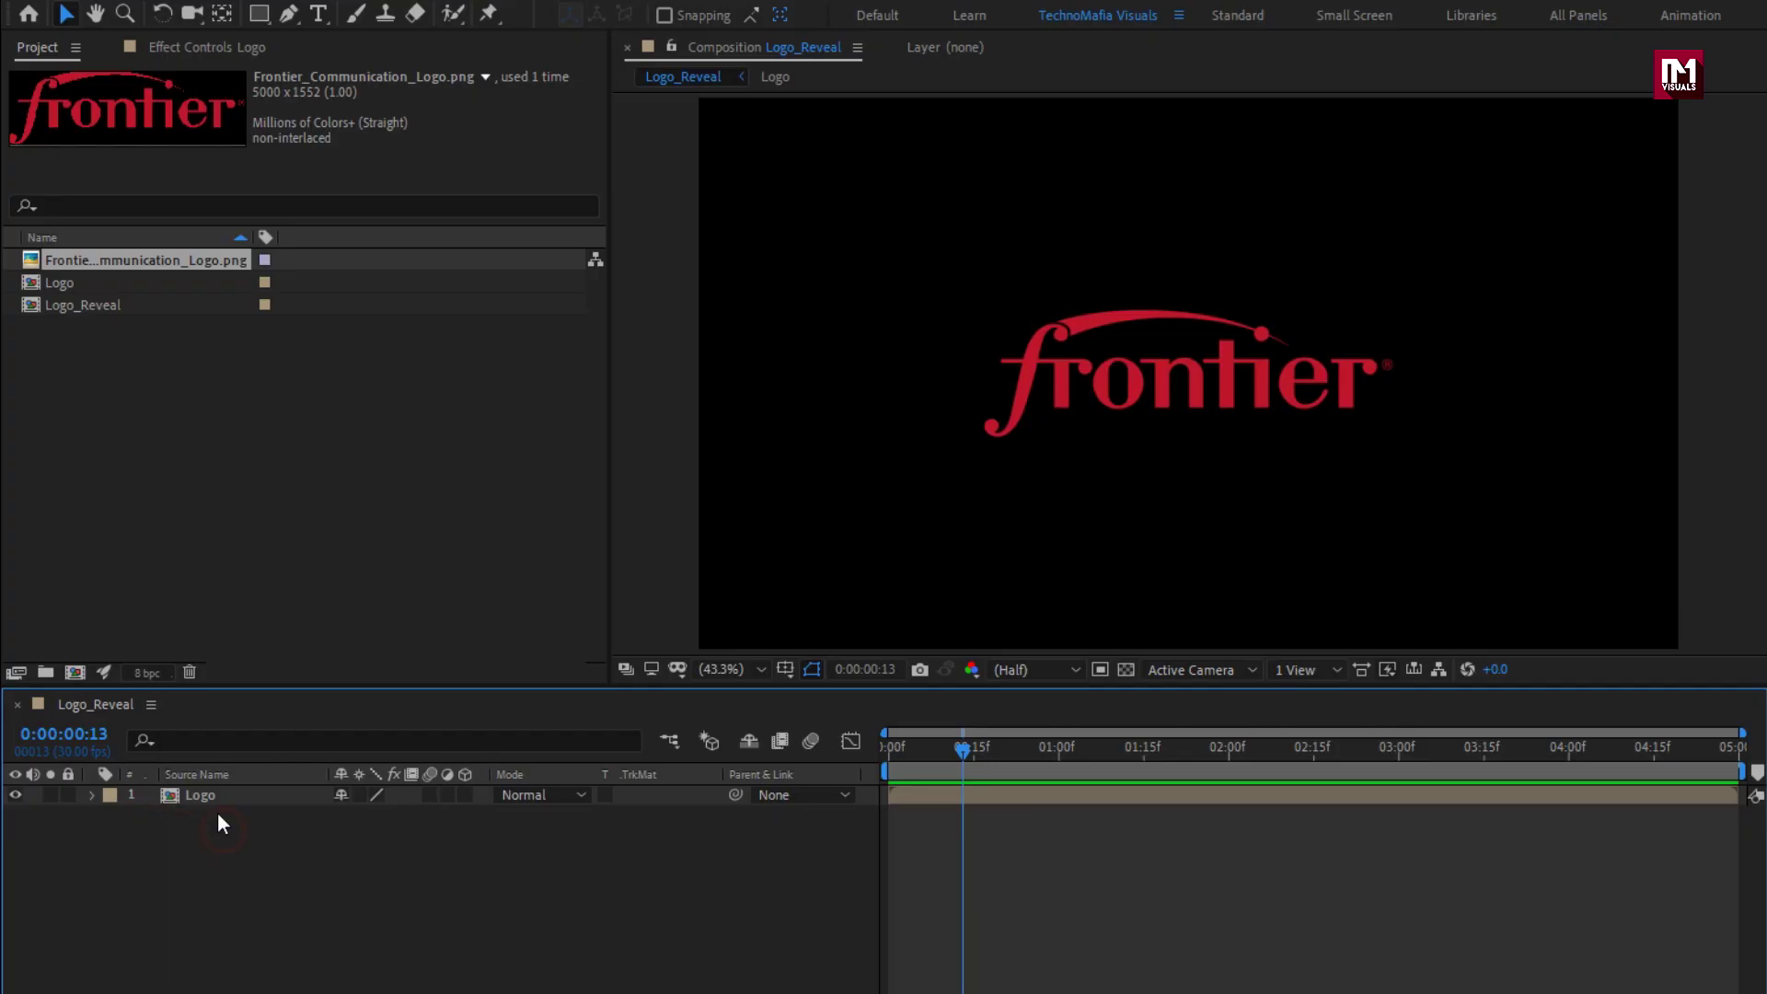
Apply the Video Copilot Saber effect to the Logo layer and hide the mask outlines in the composition view.
left_click(209, 793)
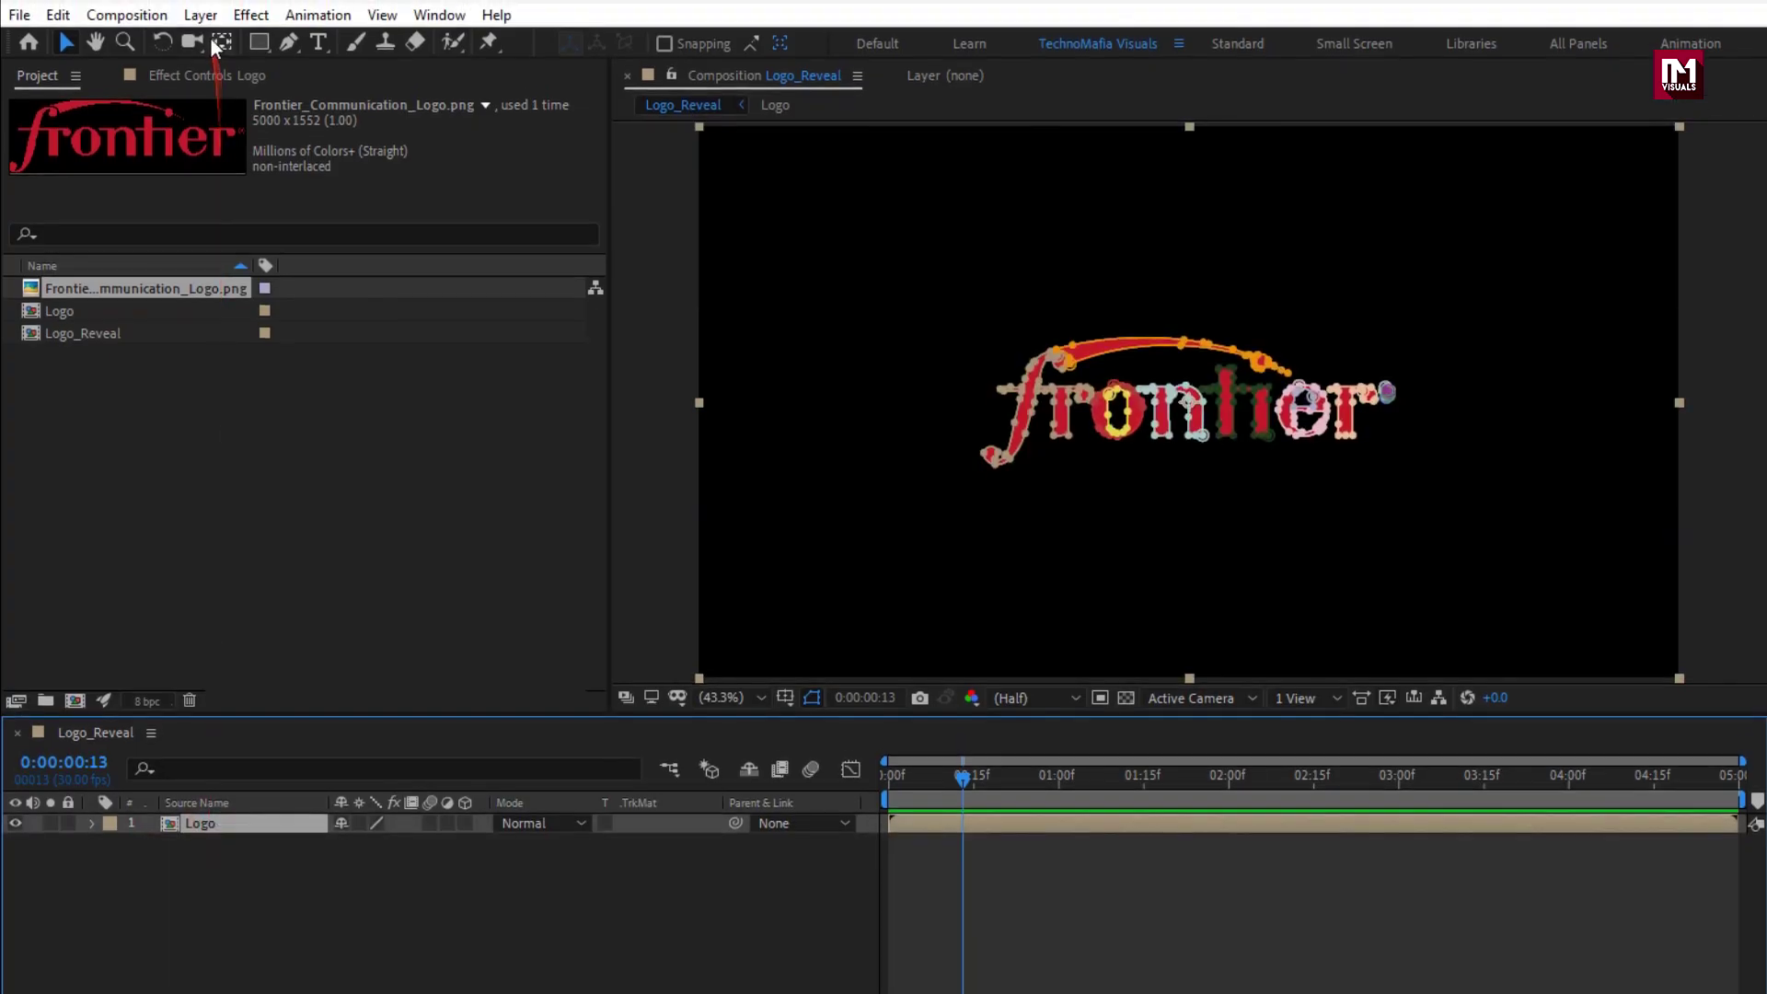
left_click(252, 17)
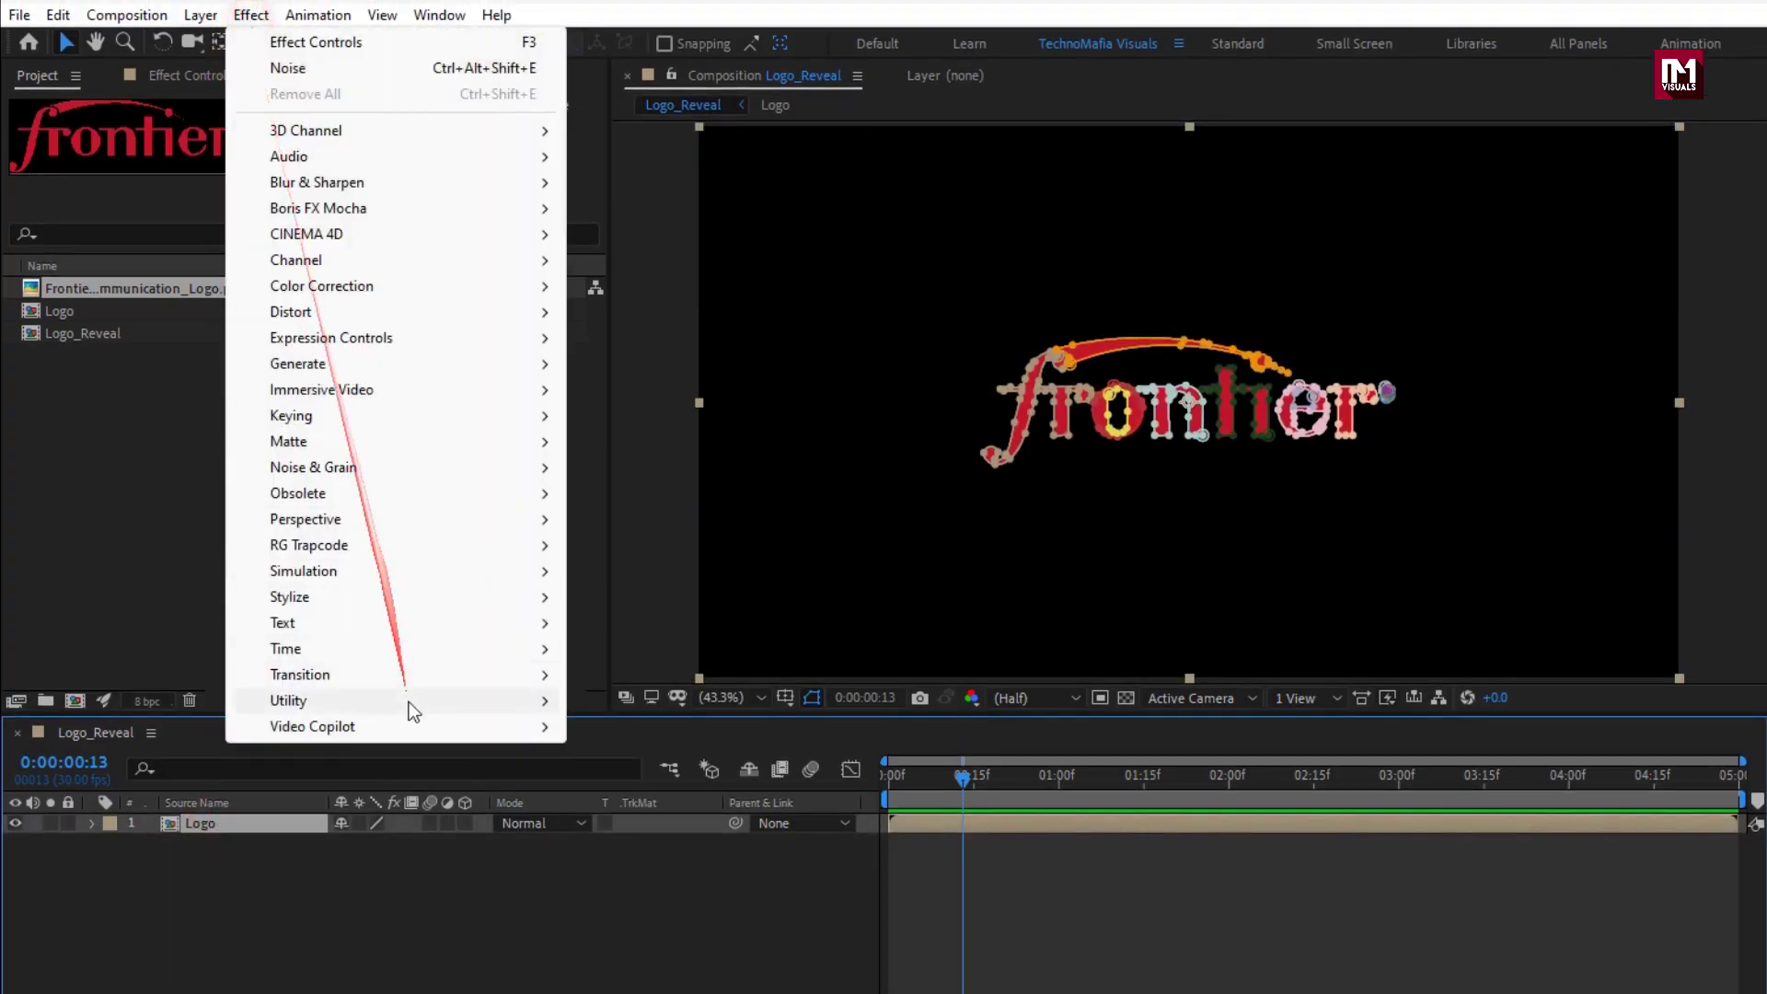
mouse_move(410, 732)
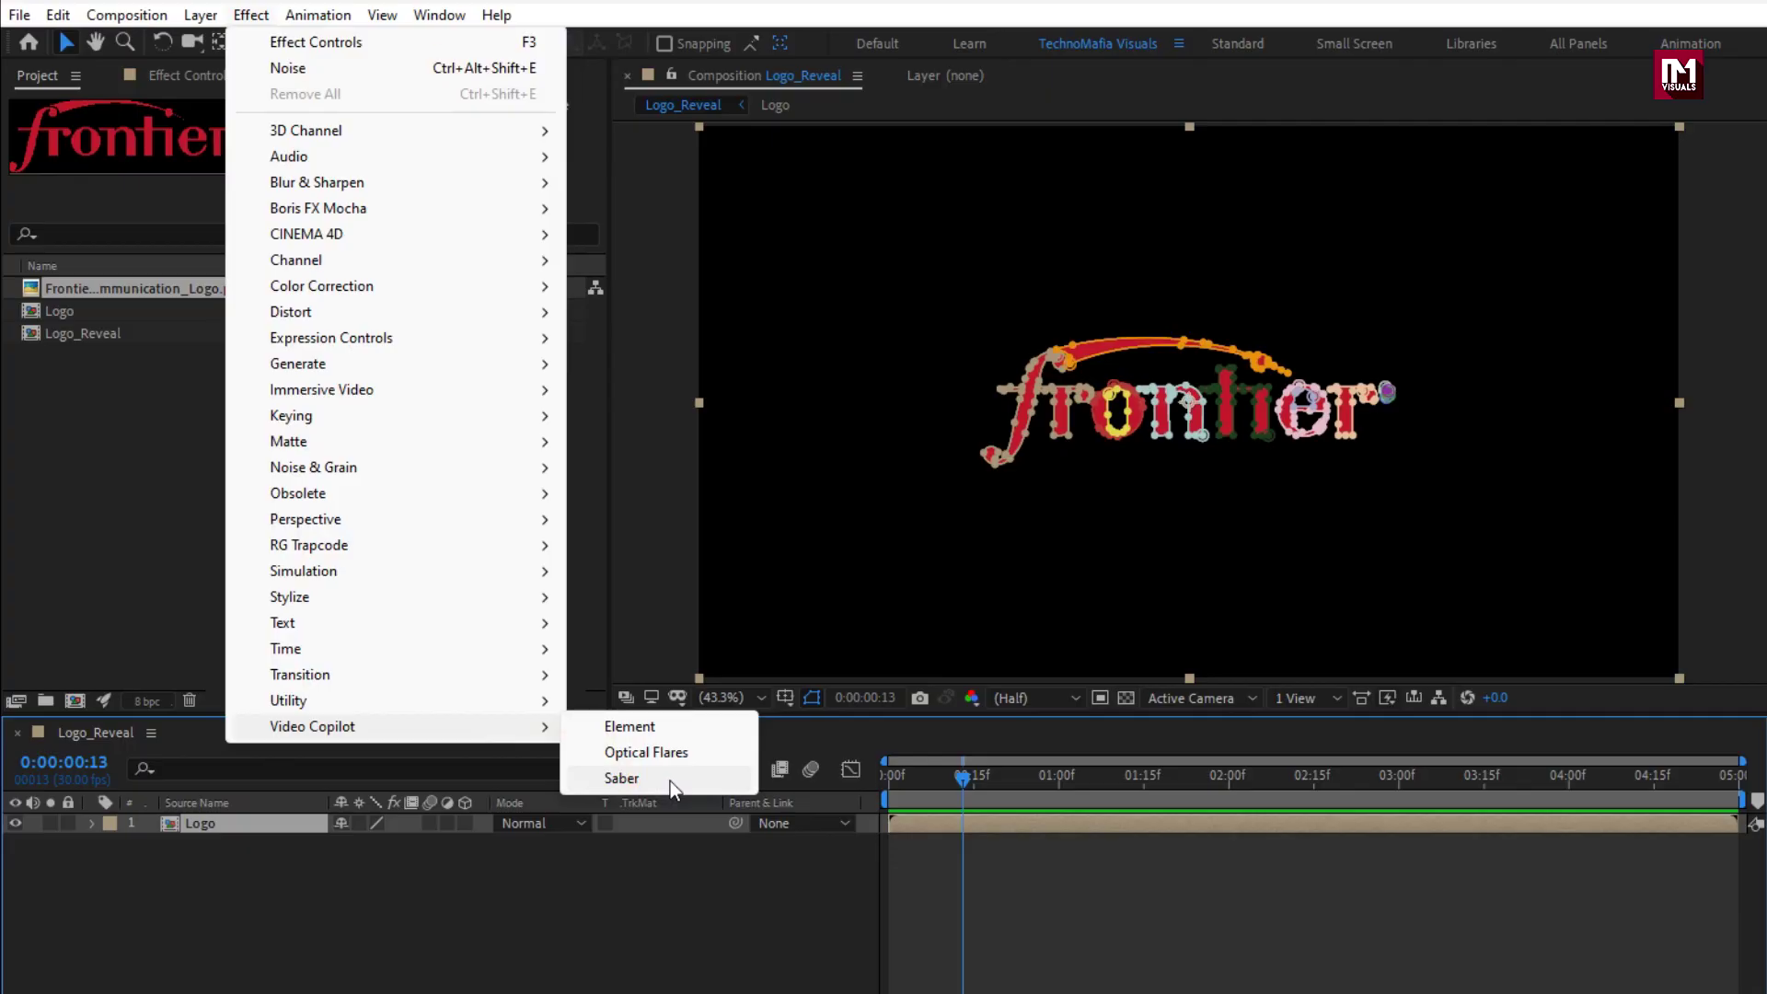
left_click(622, 778)
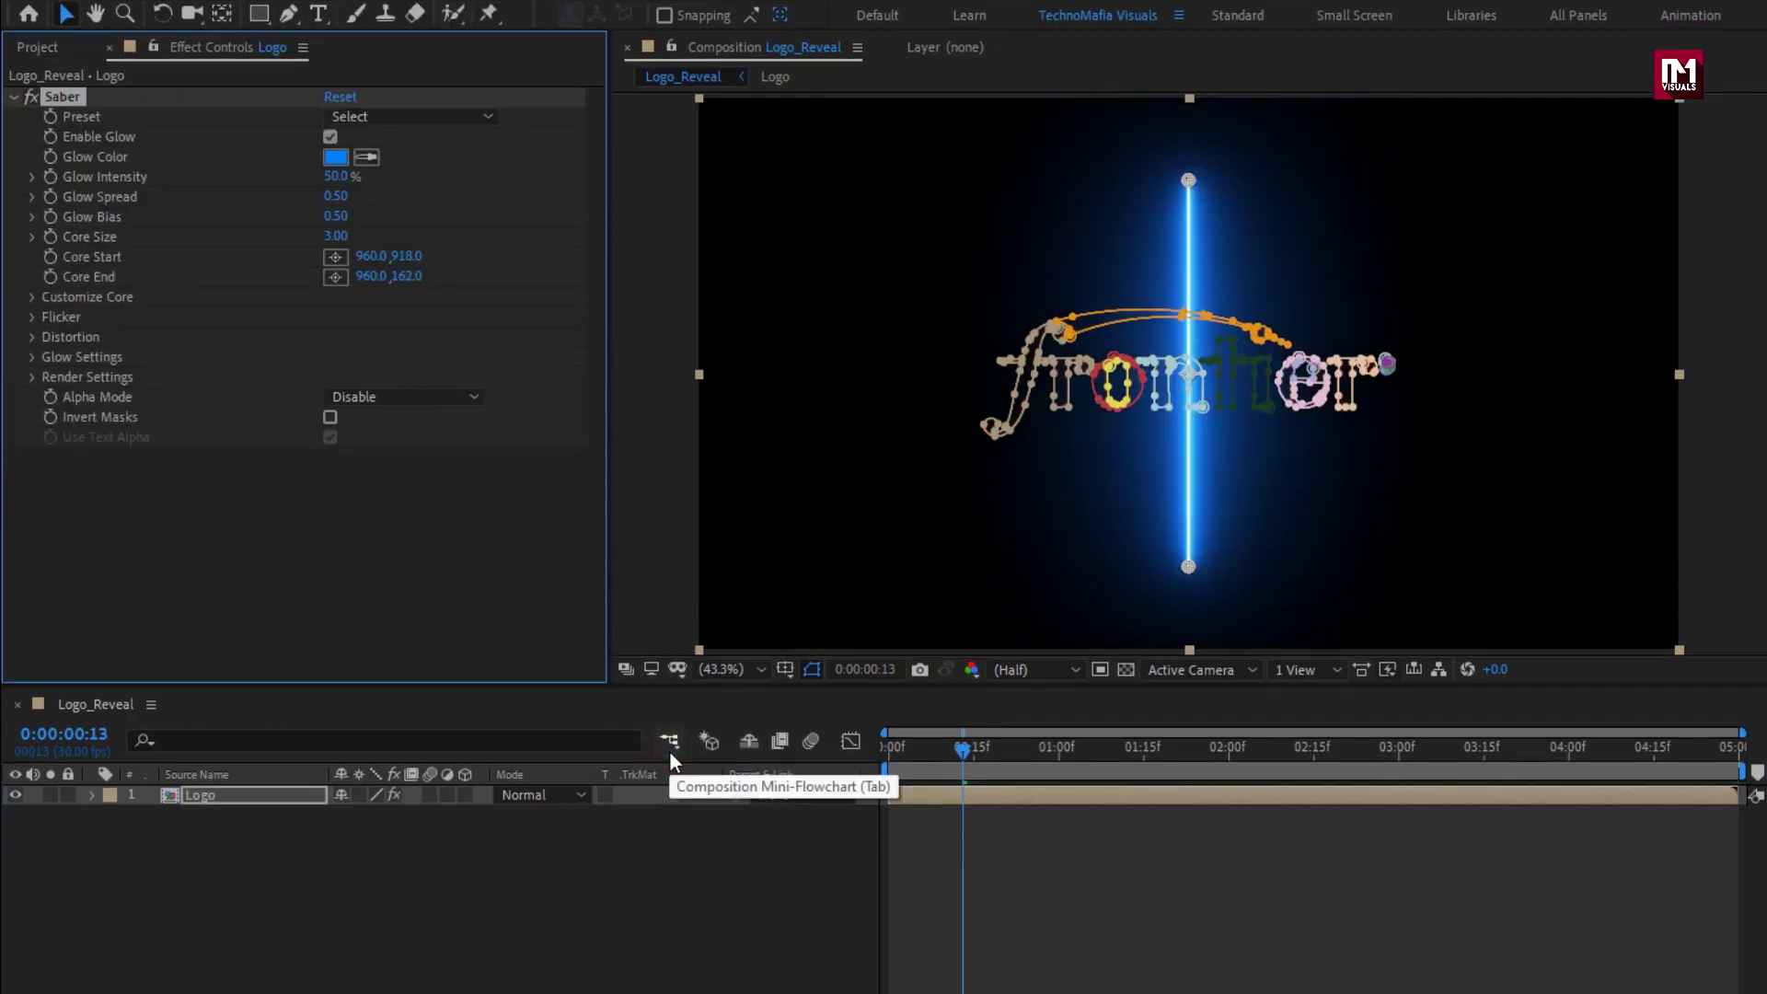
left_click(811, 671)
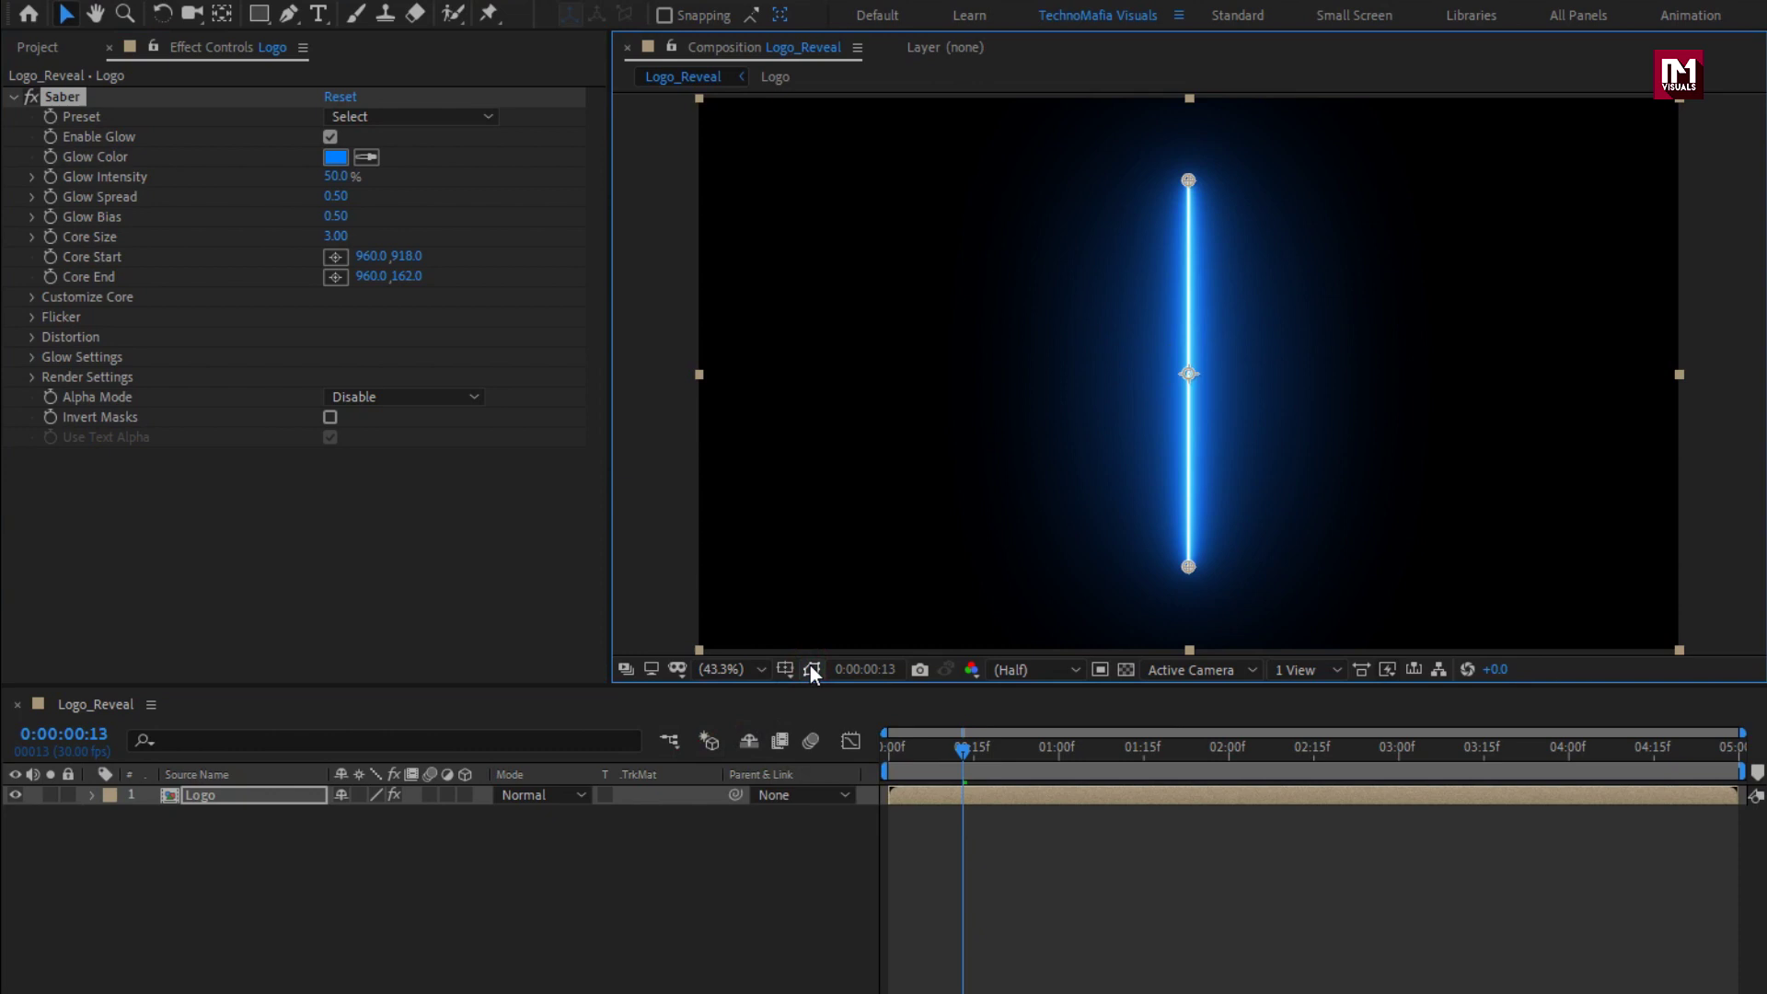
Set Saber's core type to Layer Masks and its preset to Replicant.
left_click(33, 296)
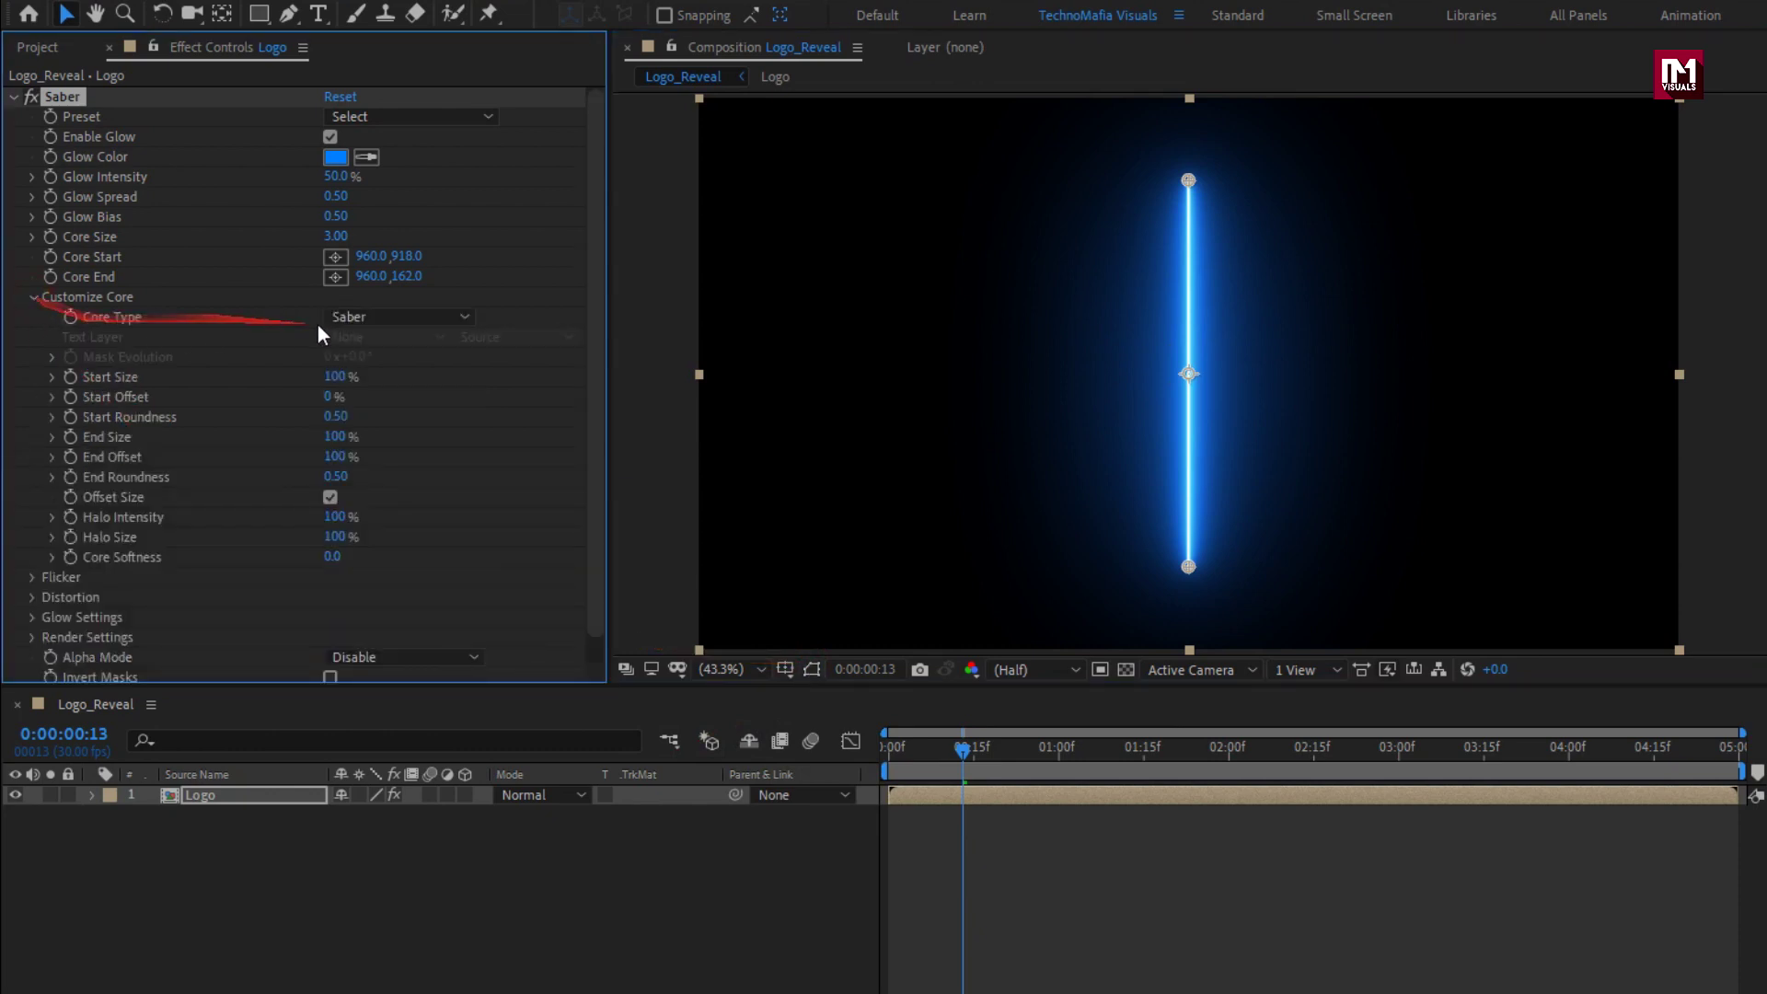
left_click(398, 322)
left_click(414, 369)
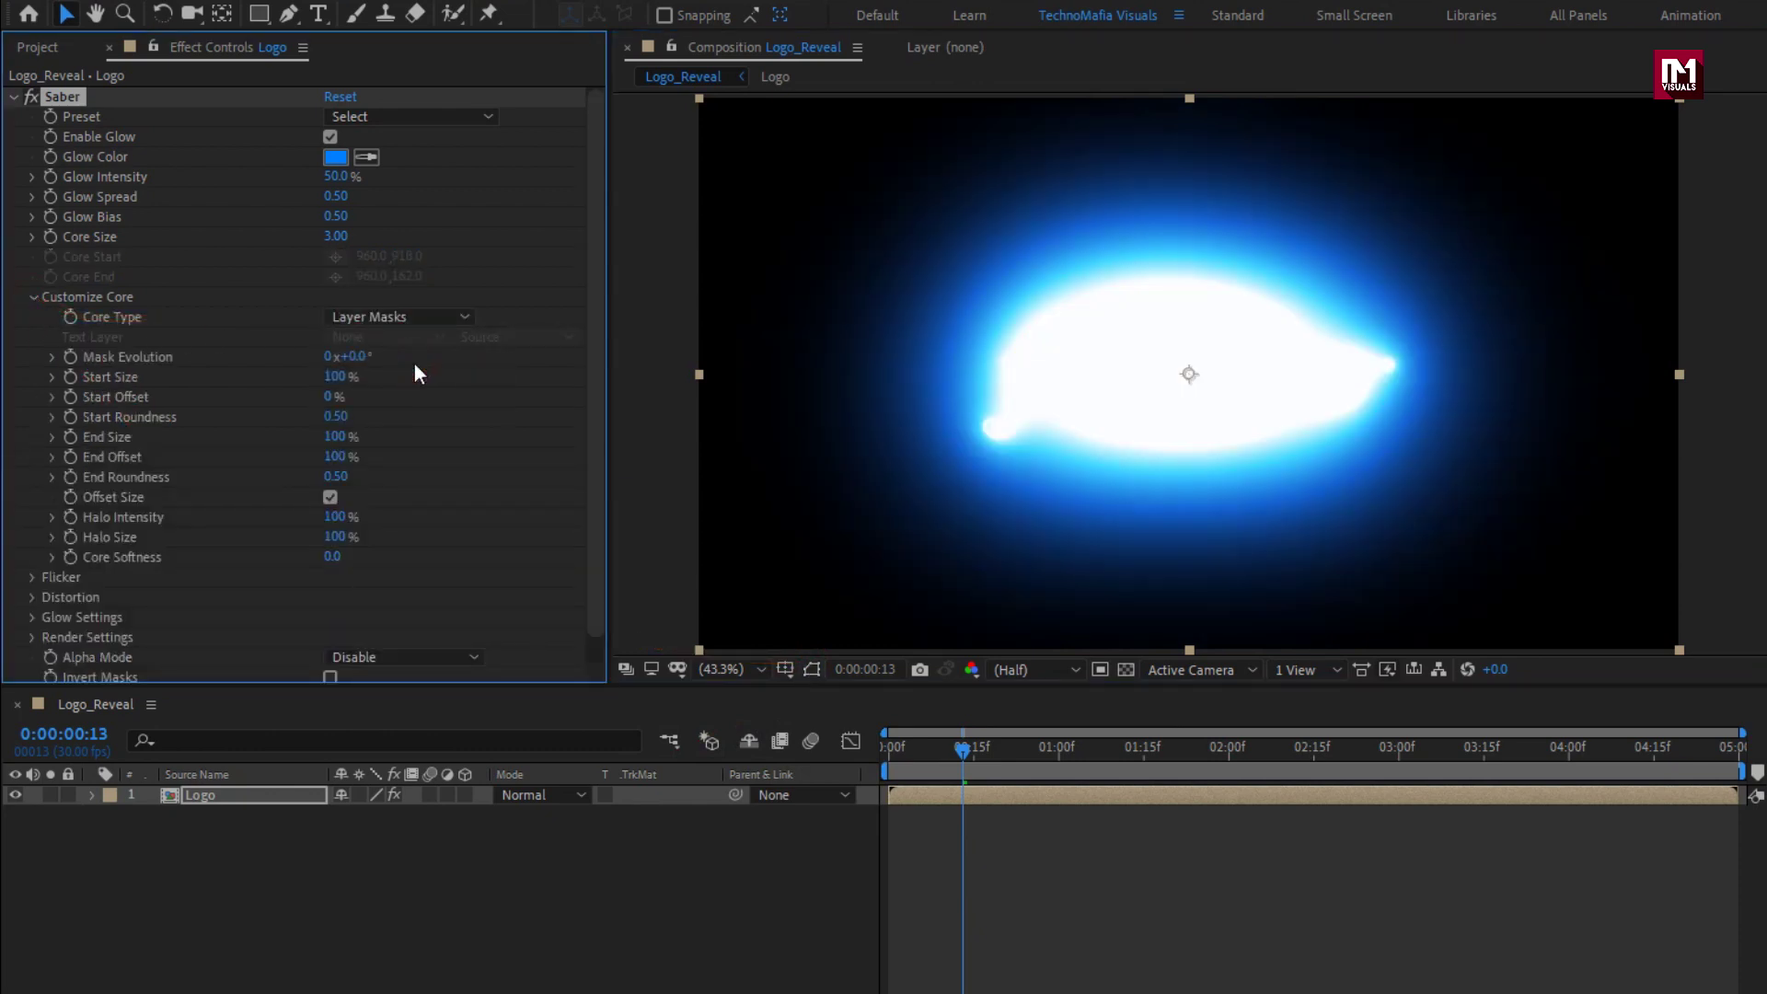
left_click(398, 117)
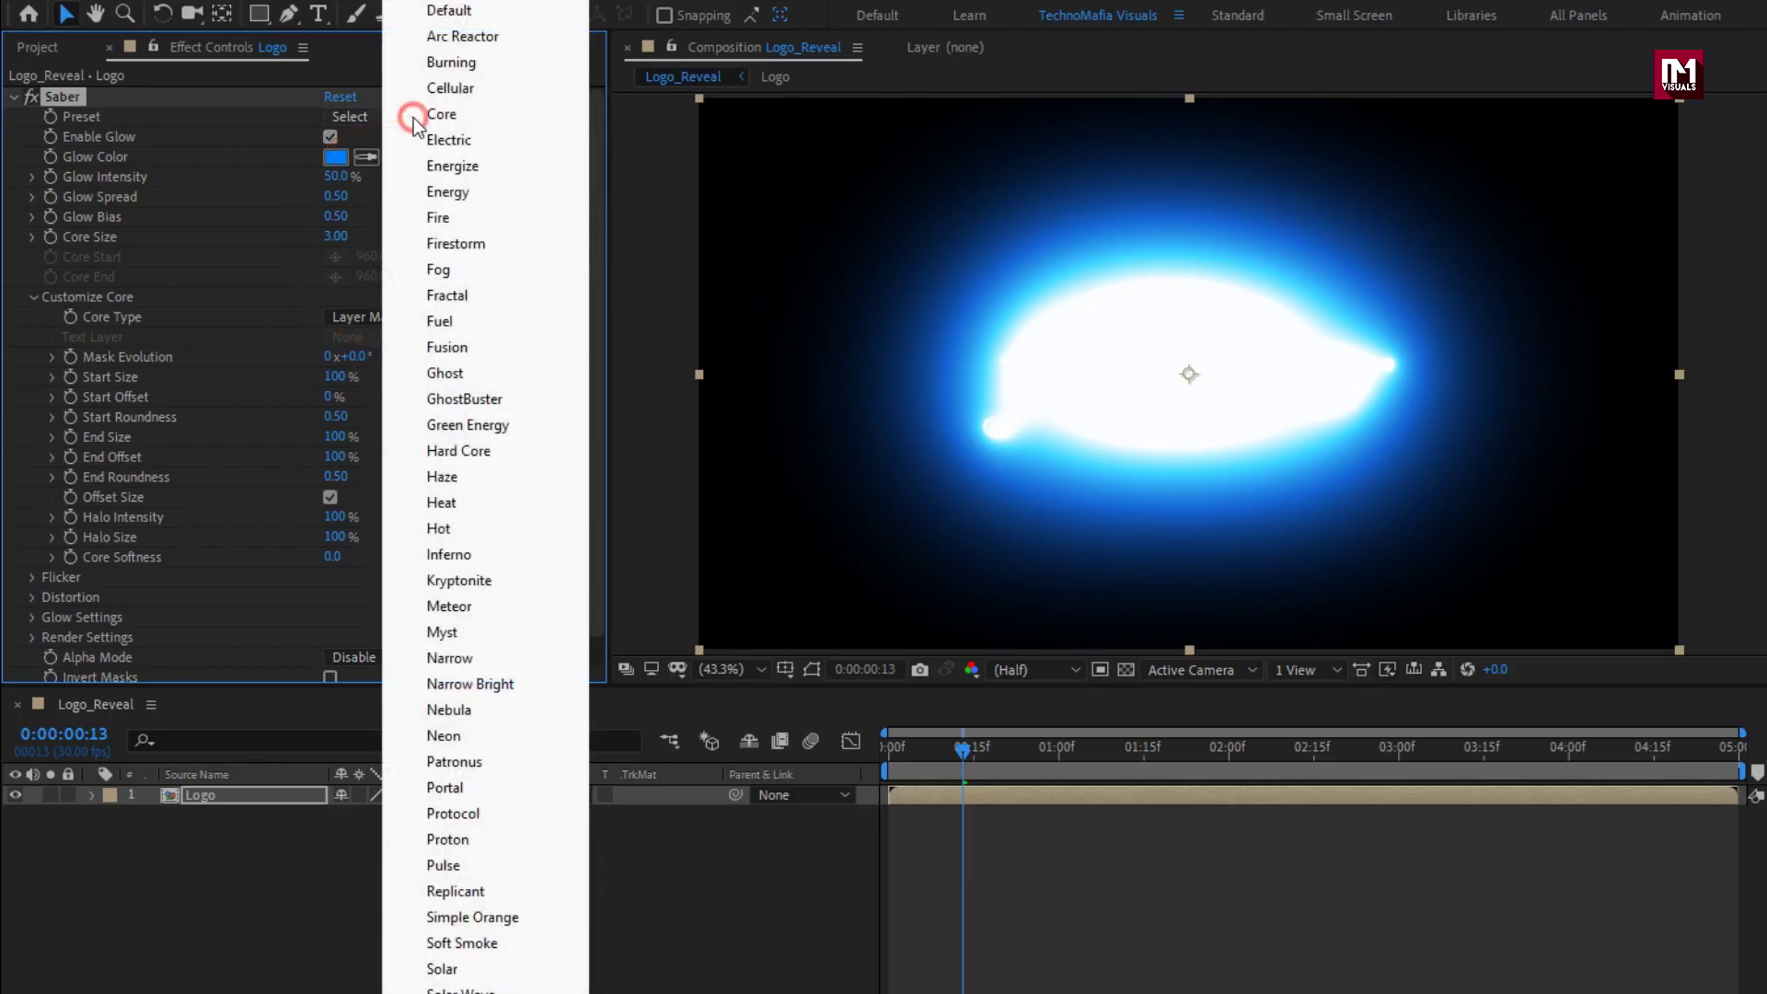
left_click(497, 892)
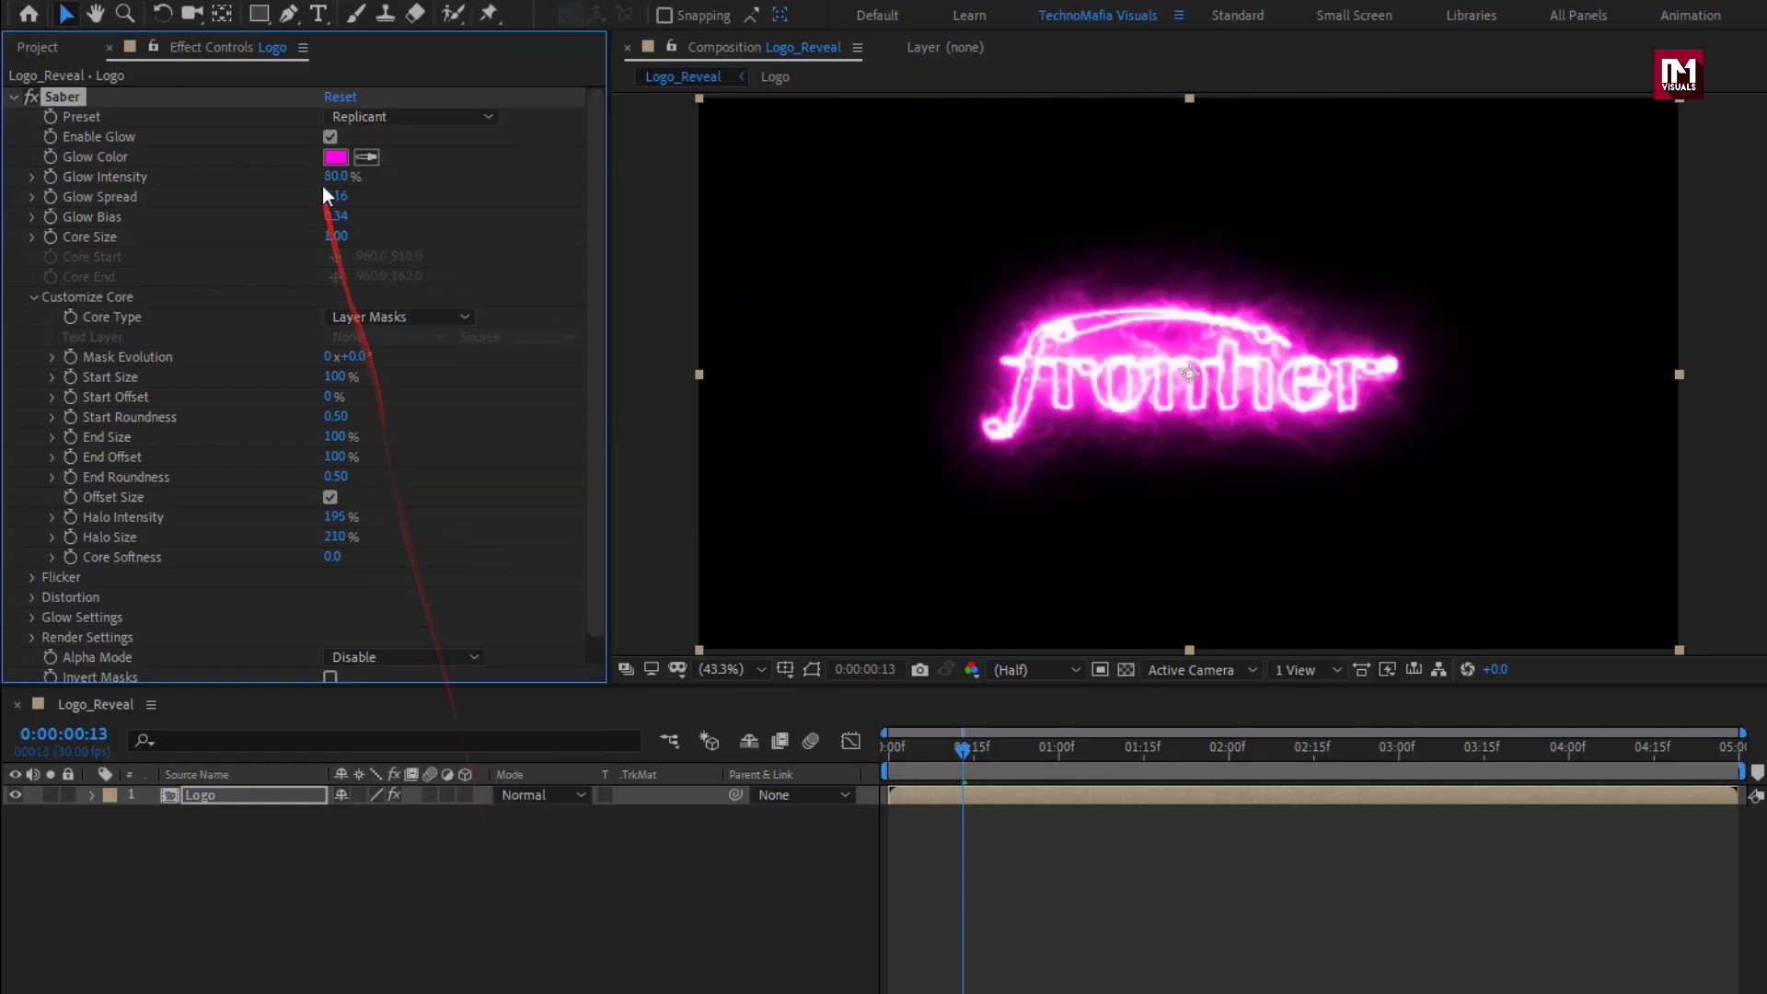
Change the Saber glow color to the pinkish red FF0048.
left_click(329, 160)
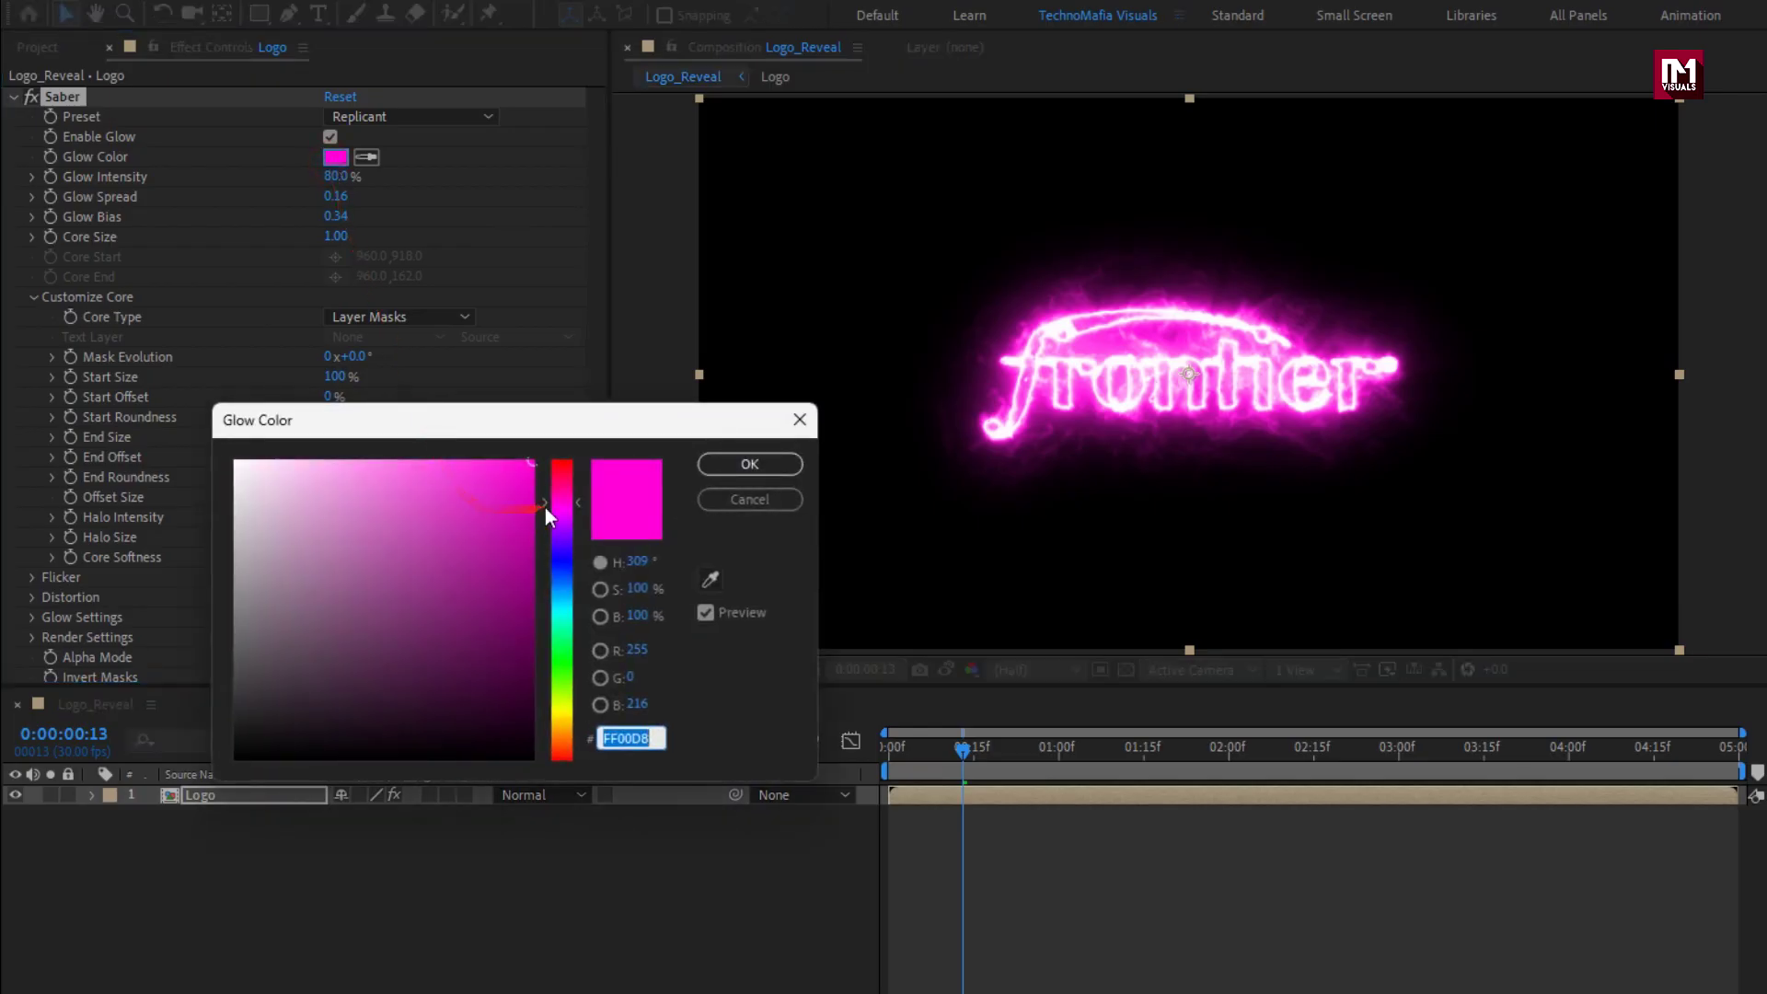
left_click(559, 483)
left_click(552, 478)
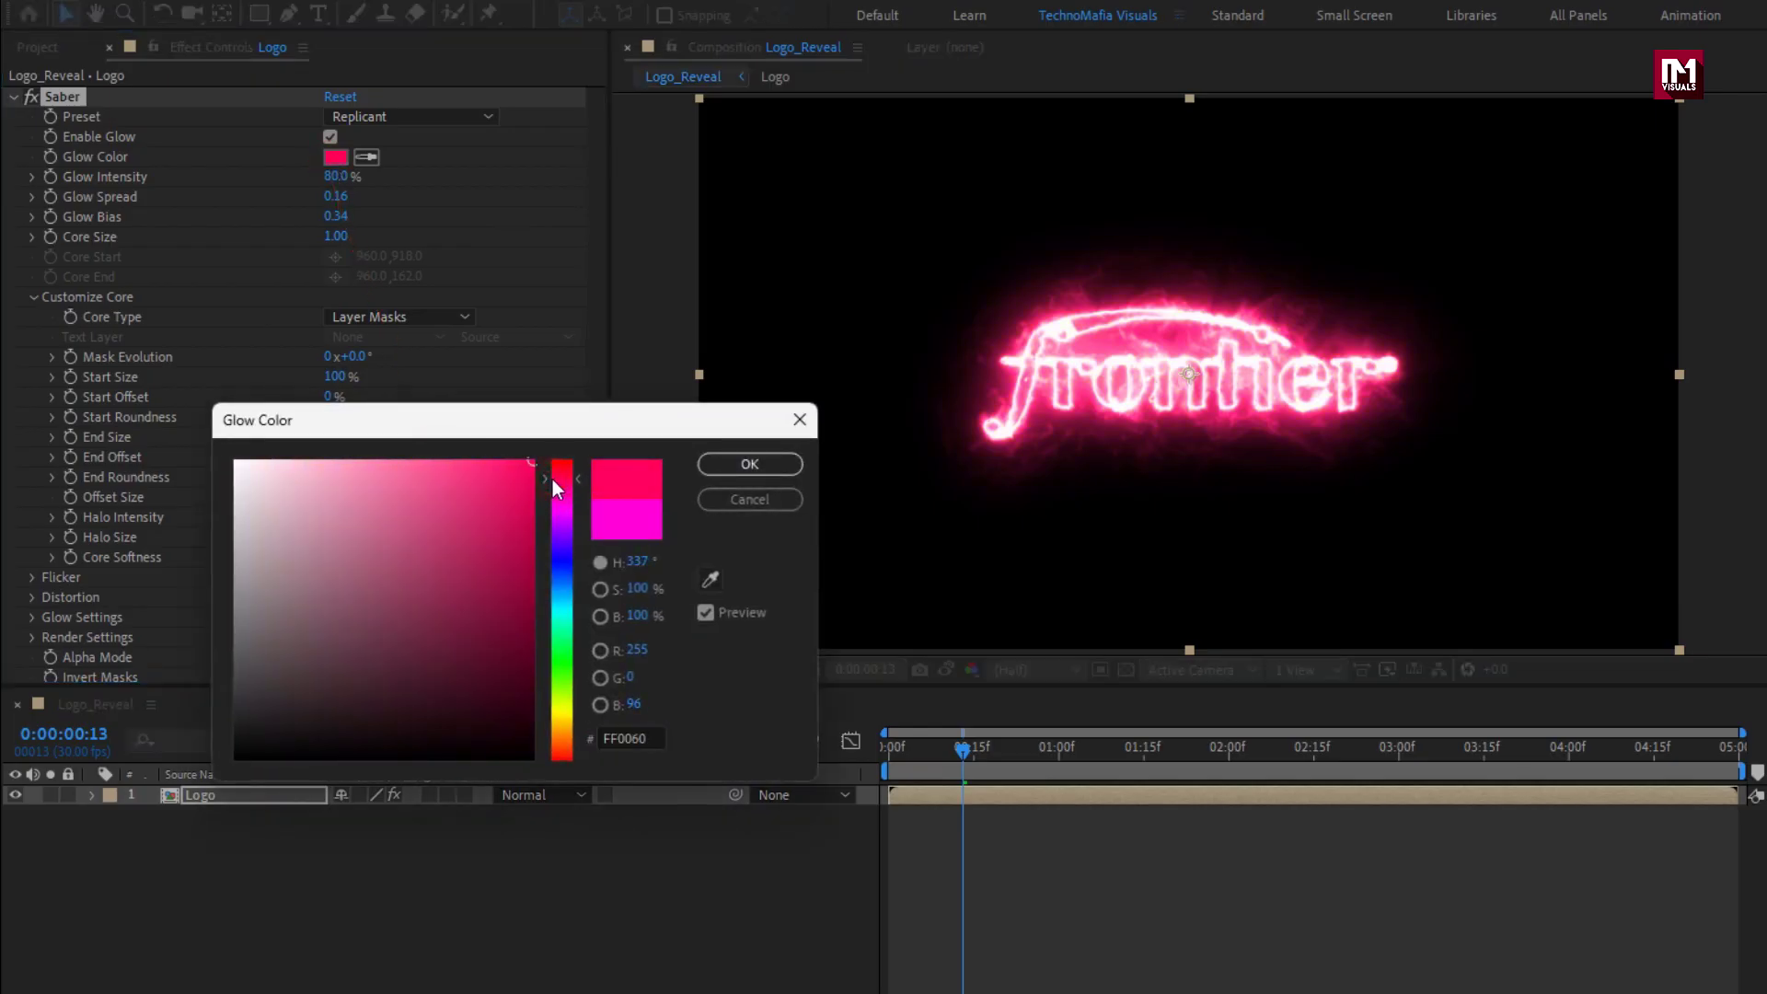
left_click_drag(552, 478, 554, 473)
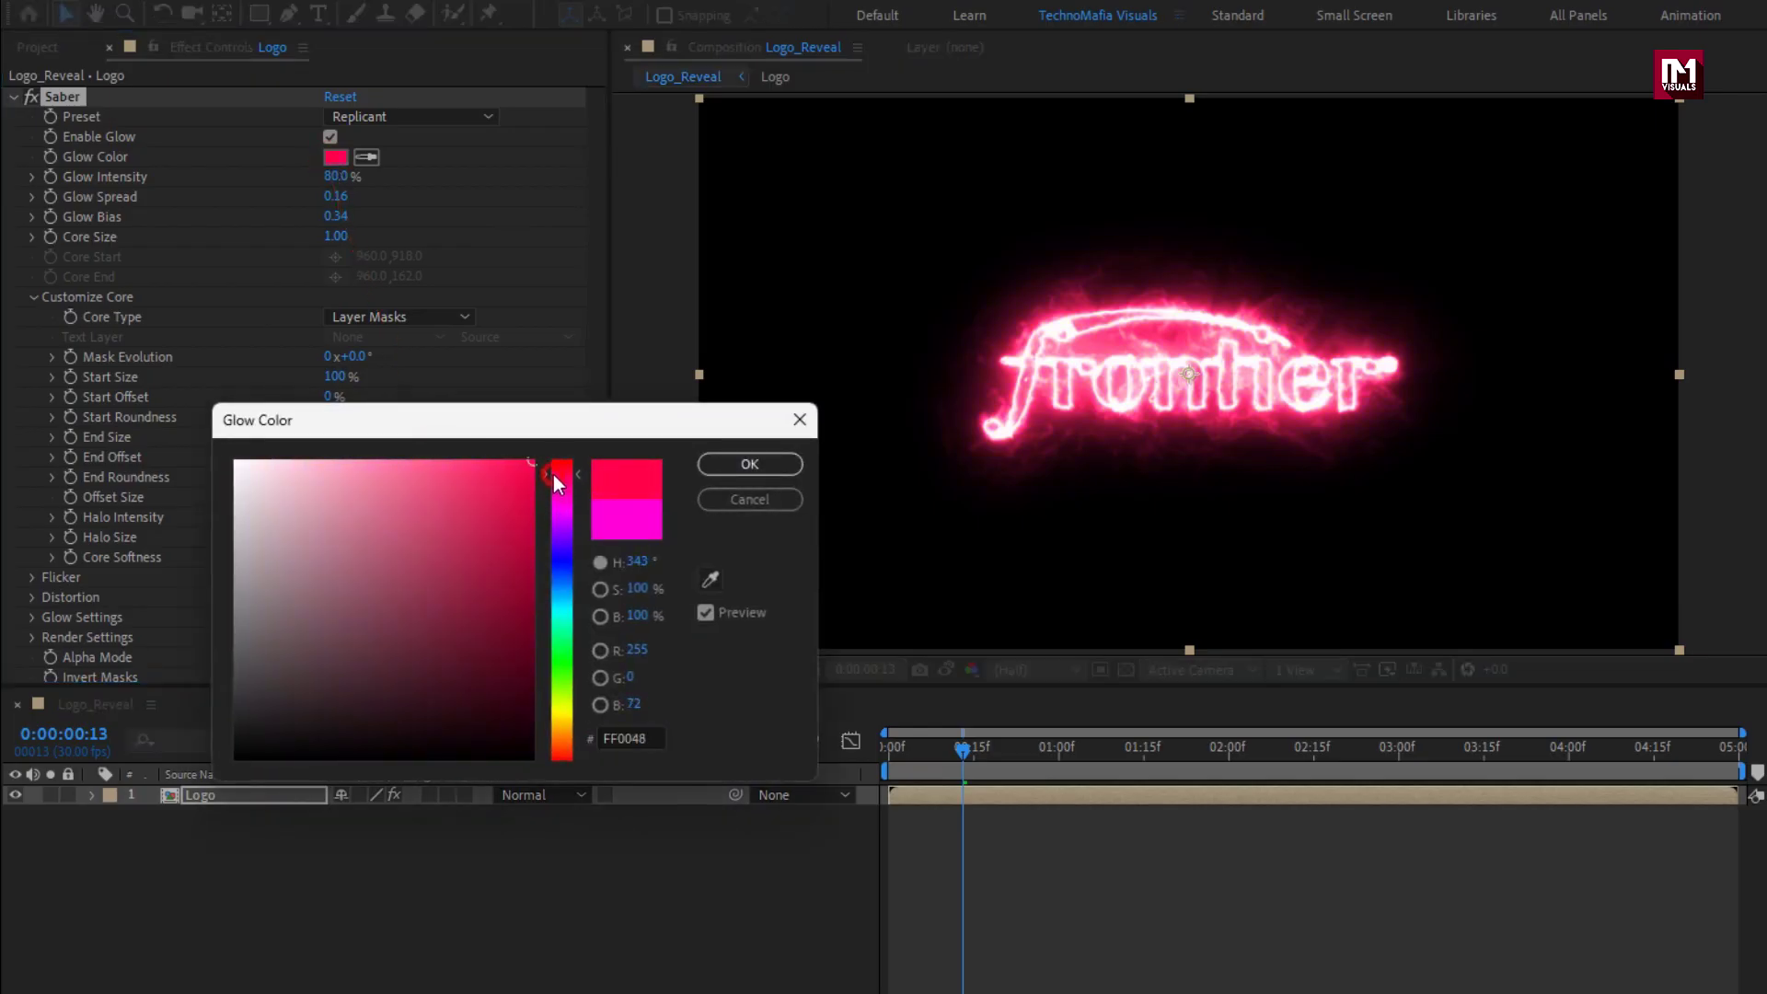
left_click(769, 463)
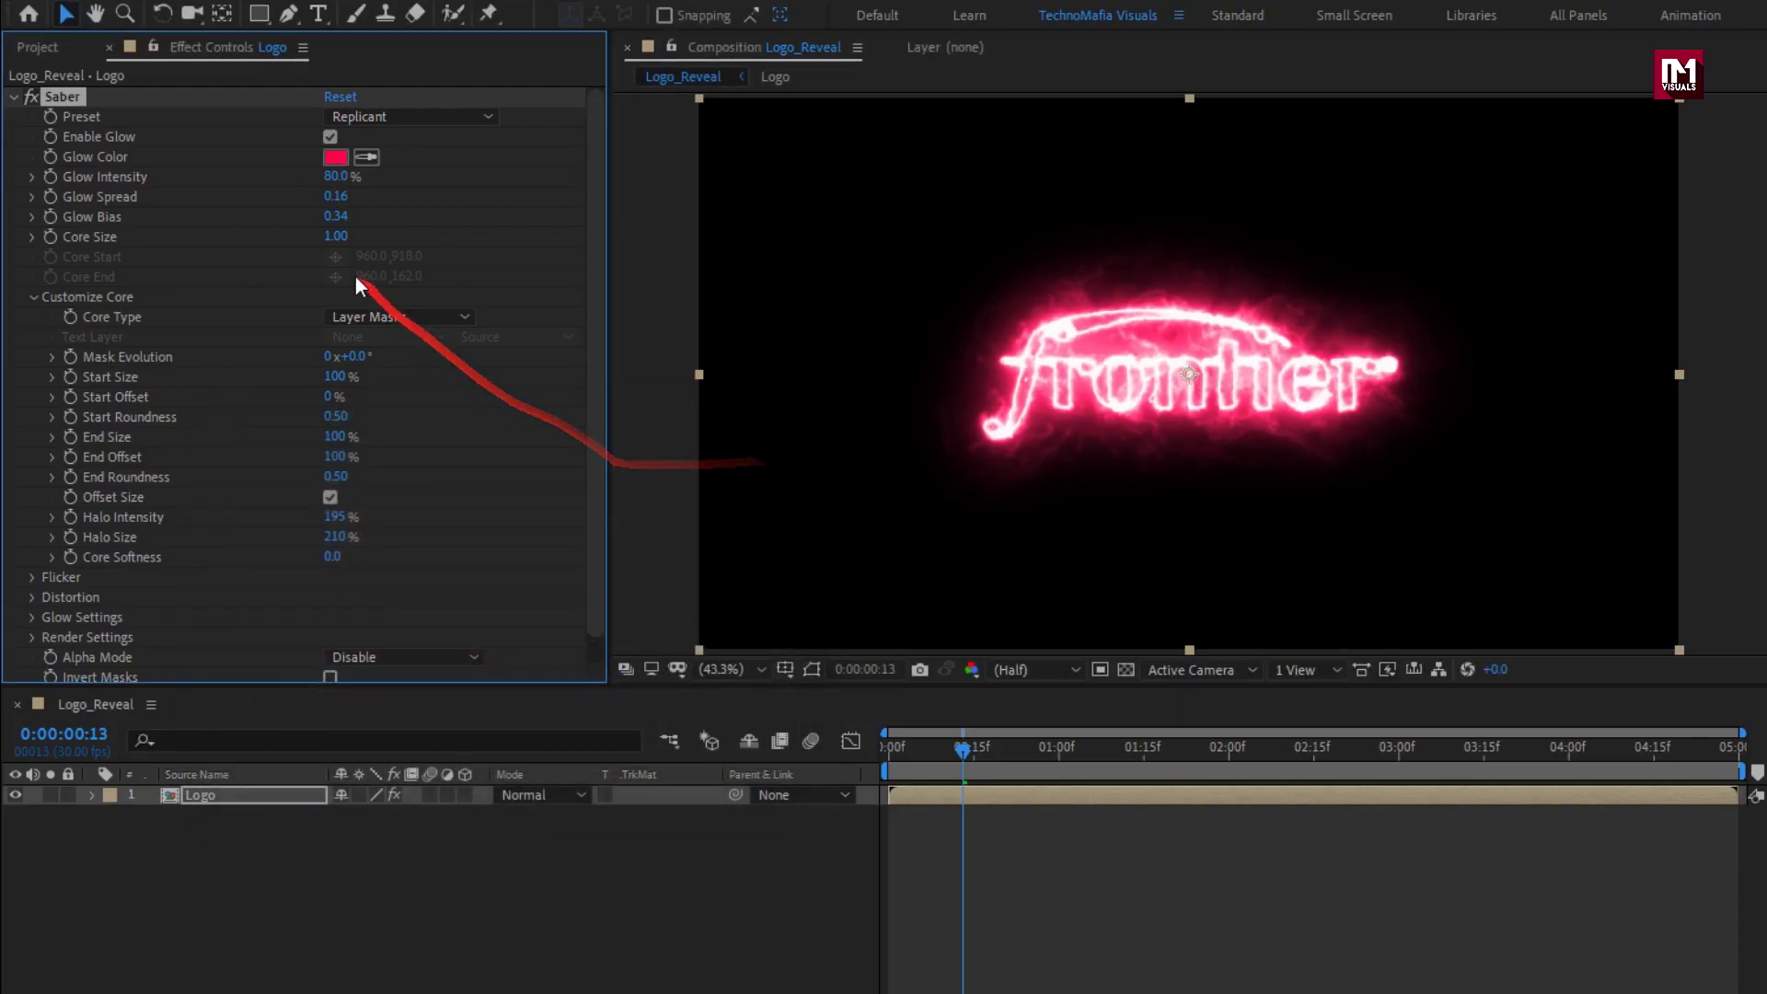
Set Saber's core size to 0.17.
left_click(333, 240)
type("0.17")
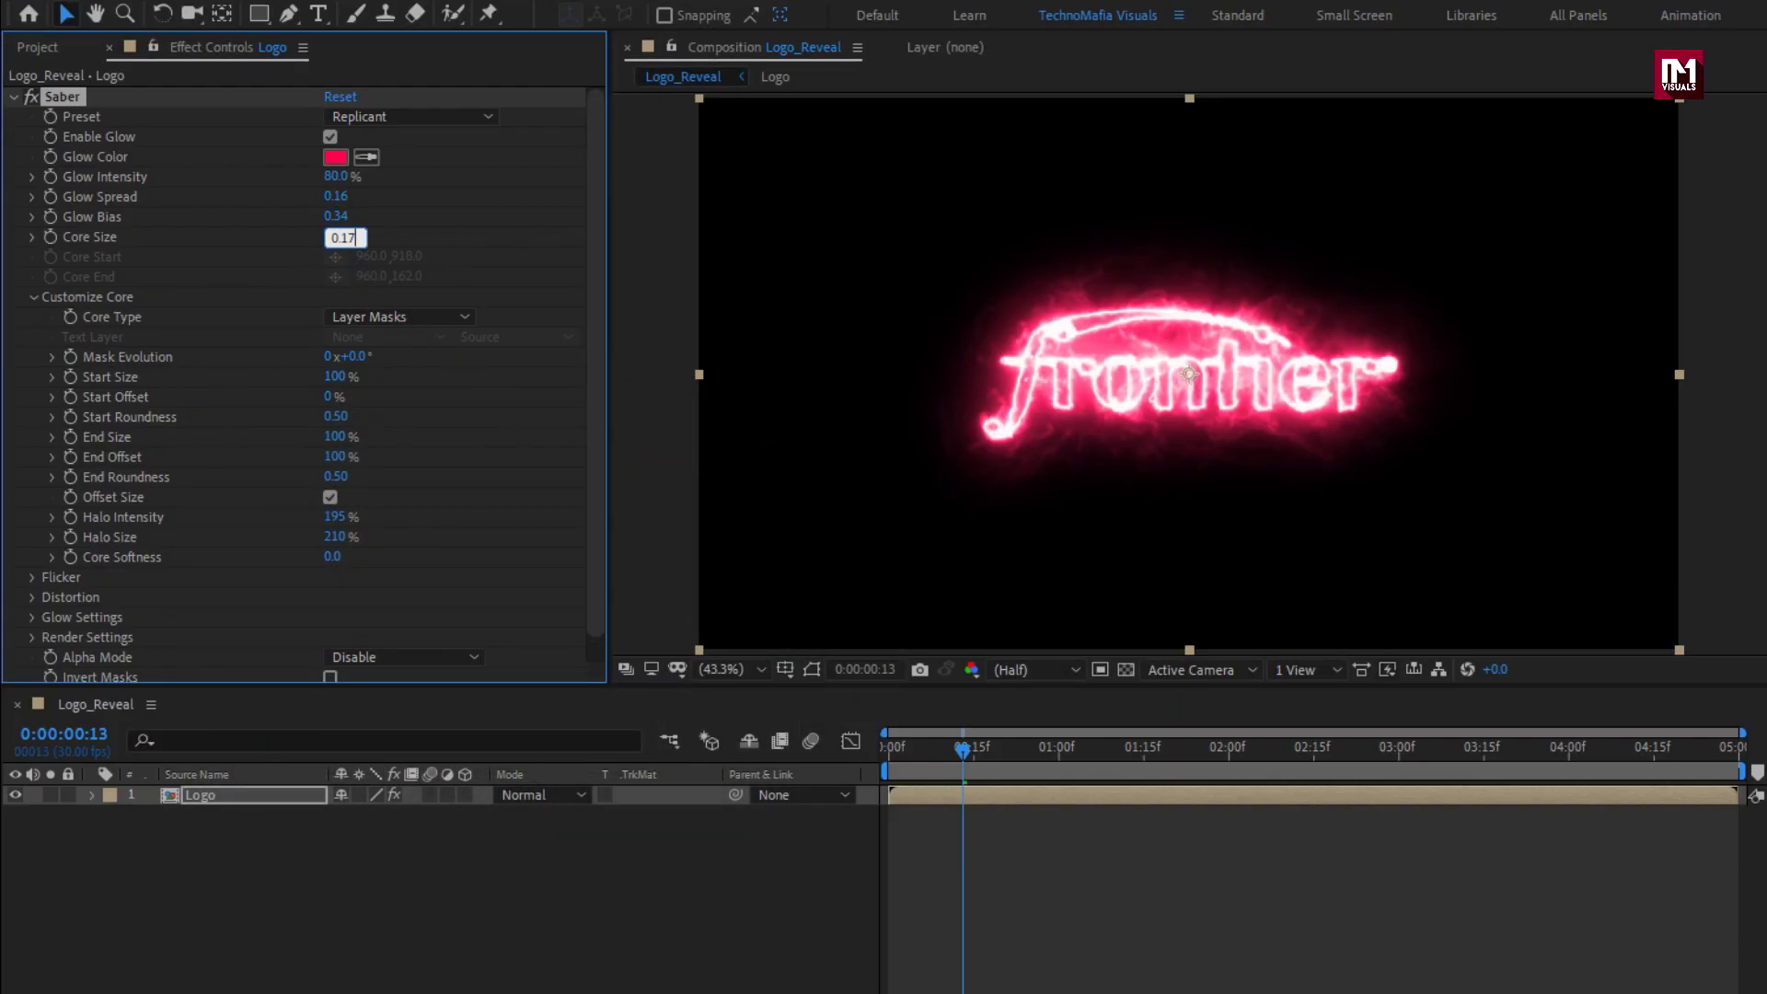
key("Return")
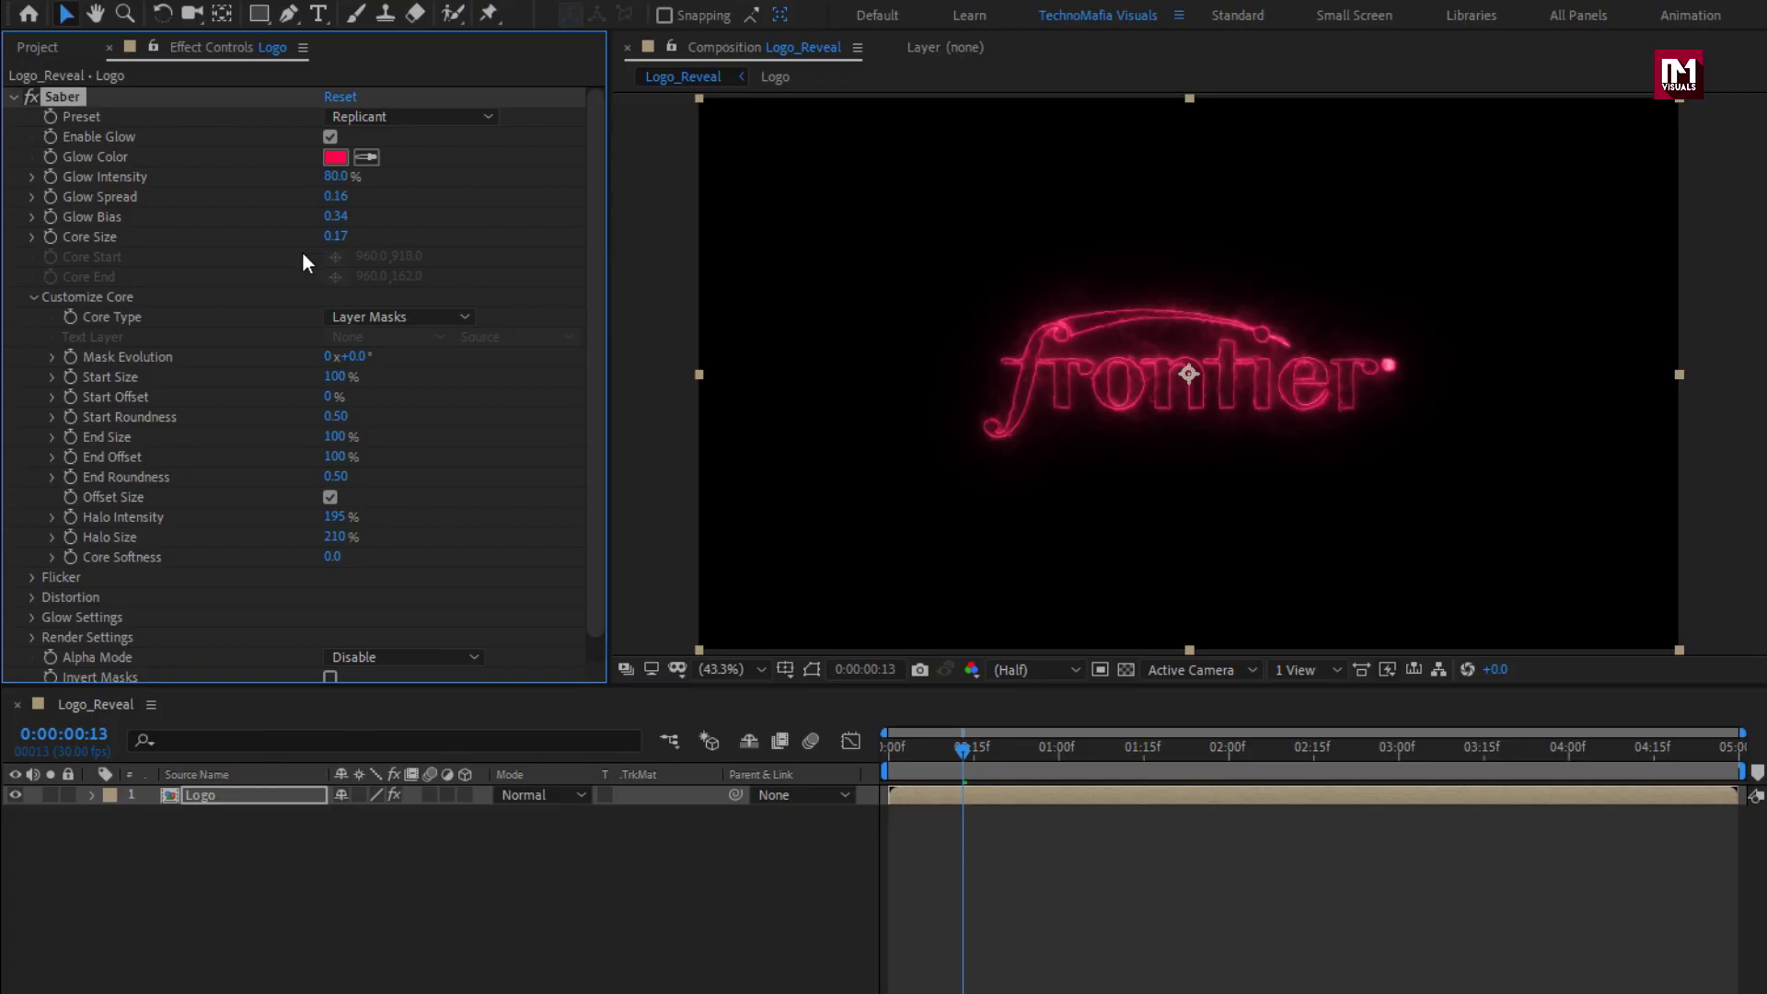
Start keyframing Saber's Start Size at the beginning of the composition with a value of 0%.
left_click(876, 754)
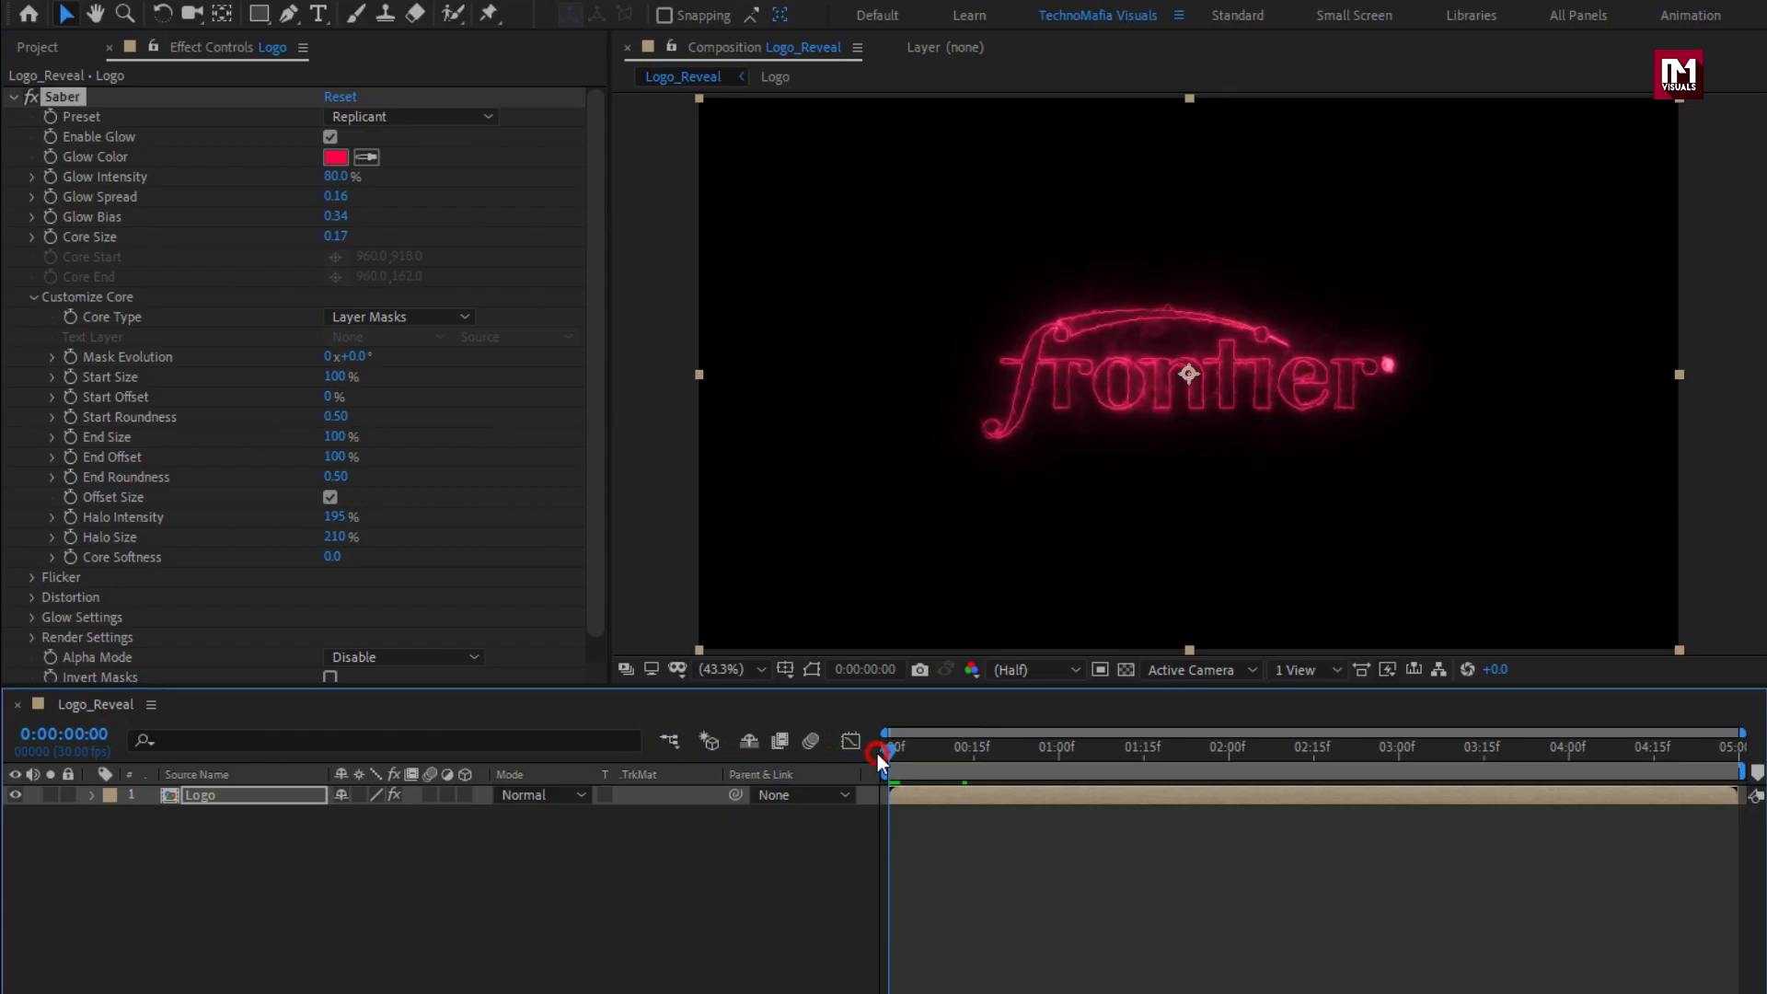
left_click(74, 374)
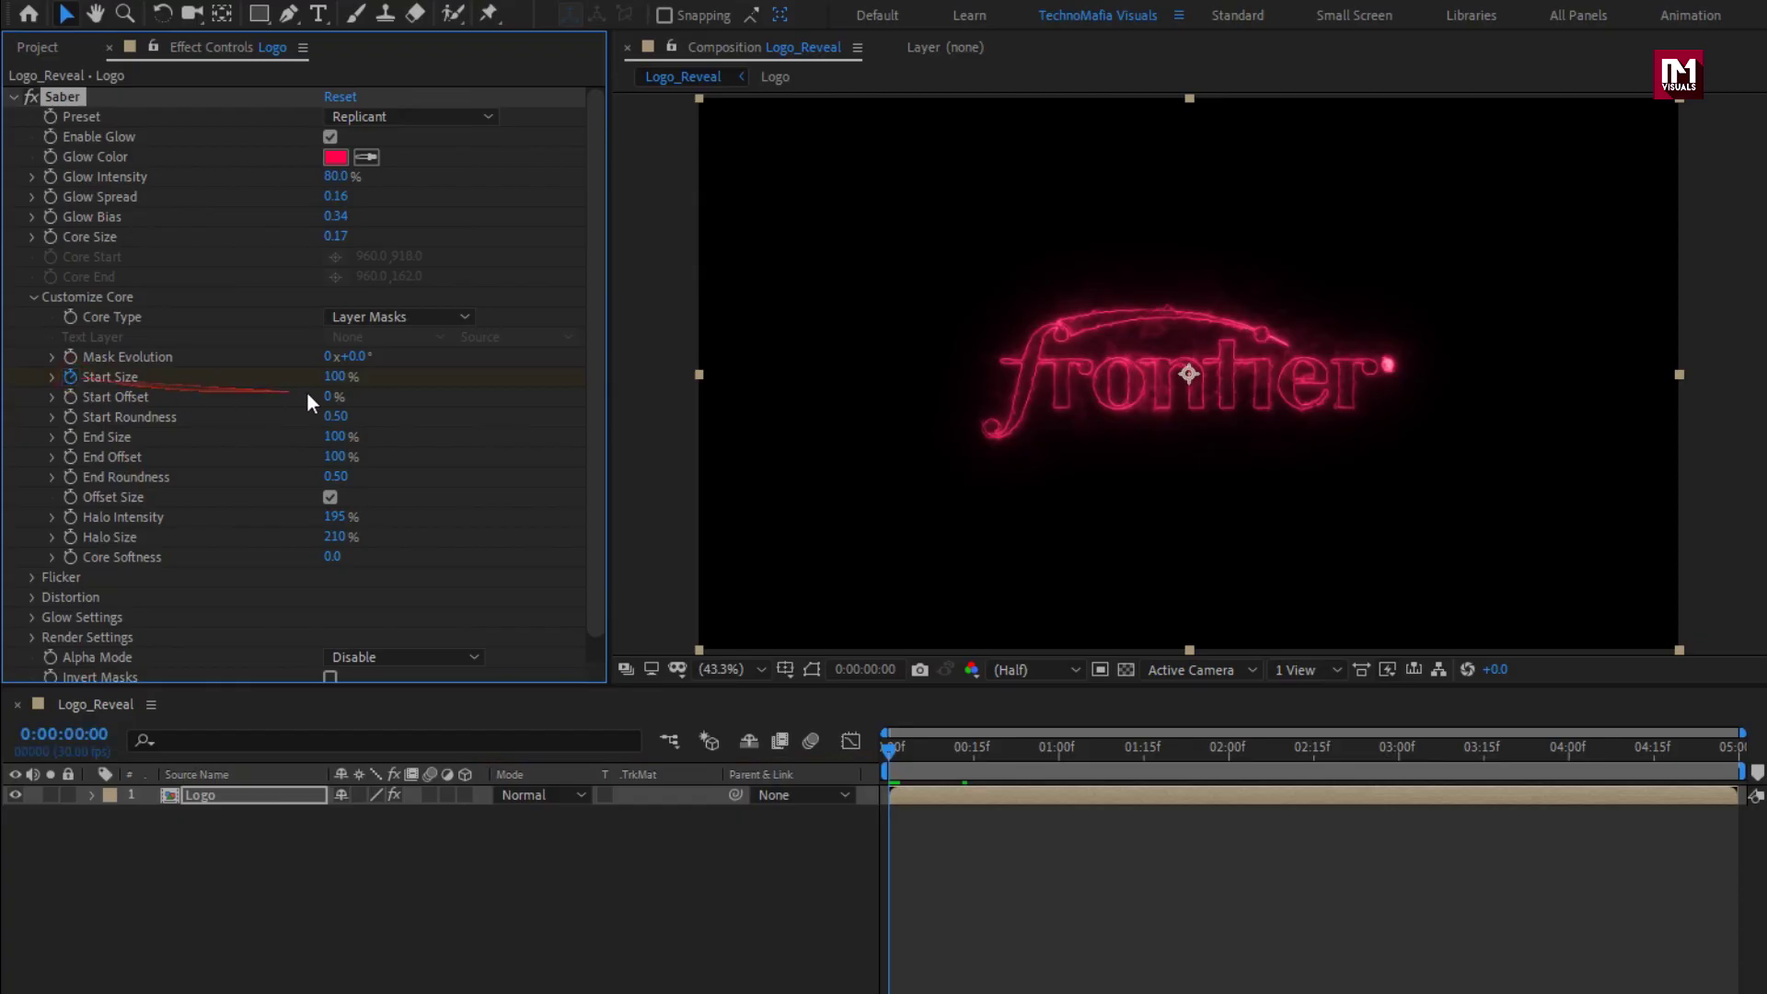
left_click(335, 376)
type("0")
key("Return")
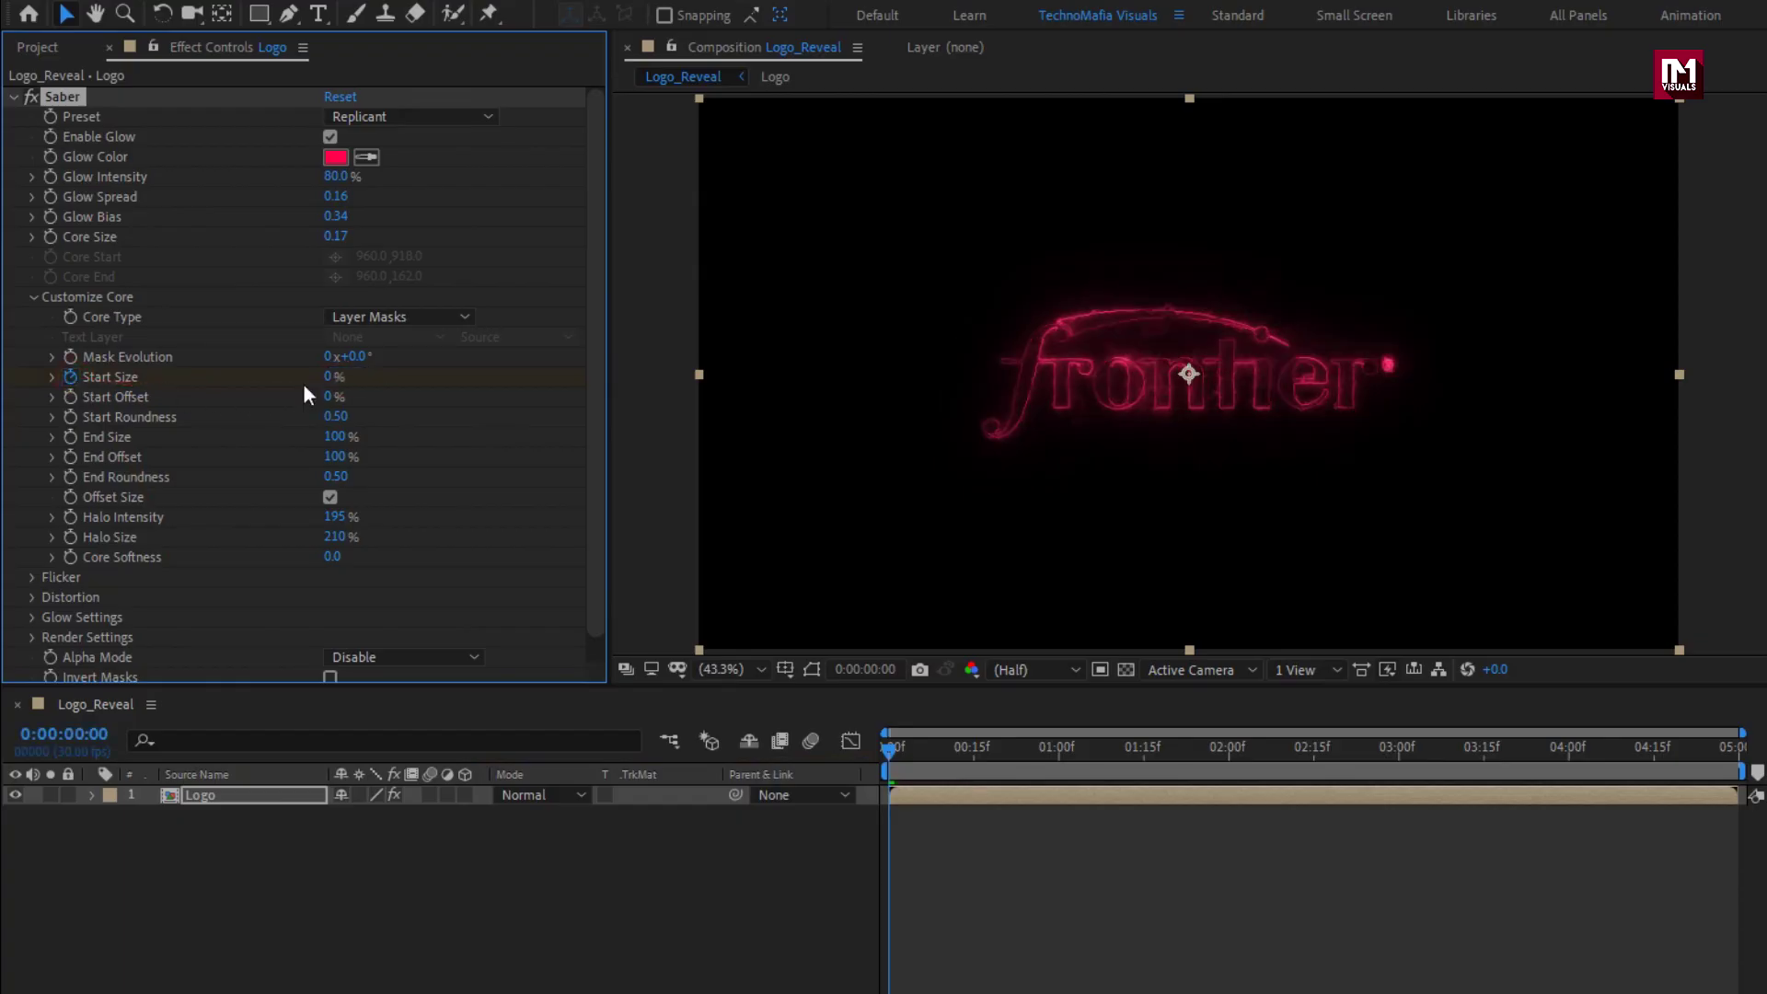
Add a Start Size keyframe of 200% at 0:00:01:15.
left_click(1136, 752)
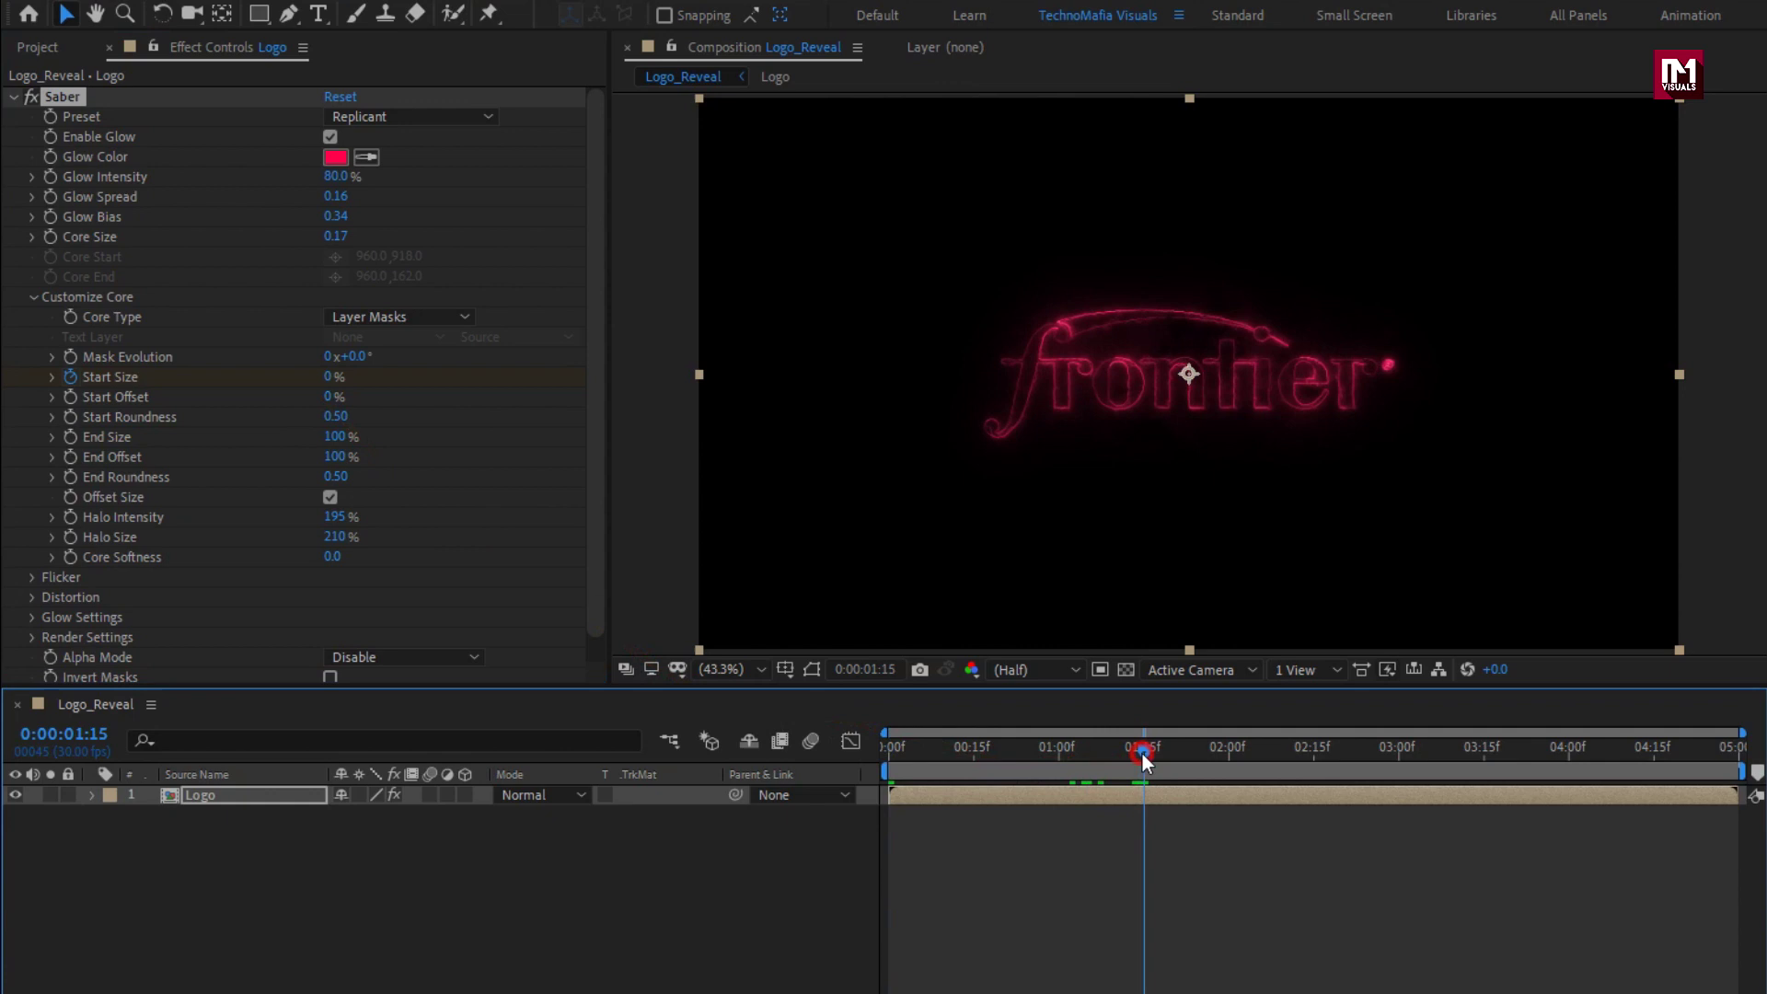
left_click(327, 377)
type("200")
key("Return")
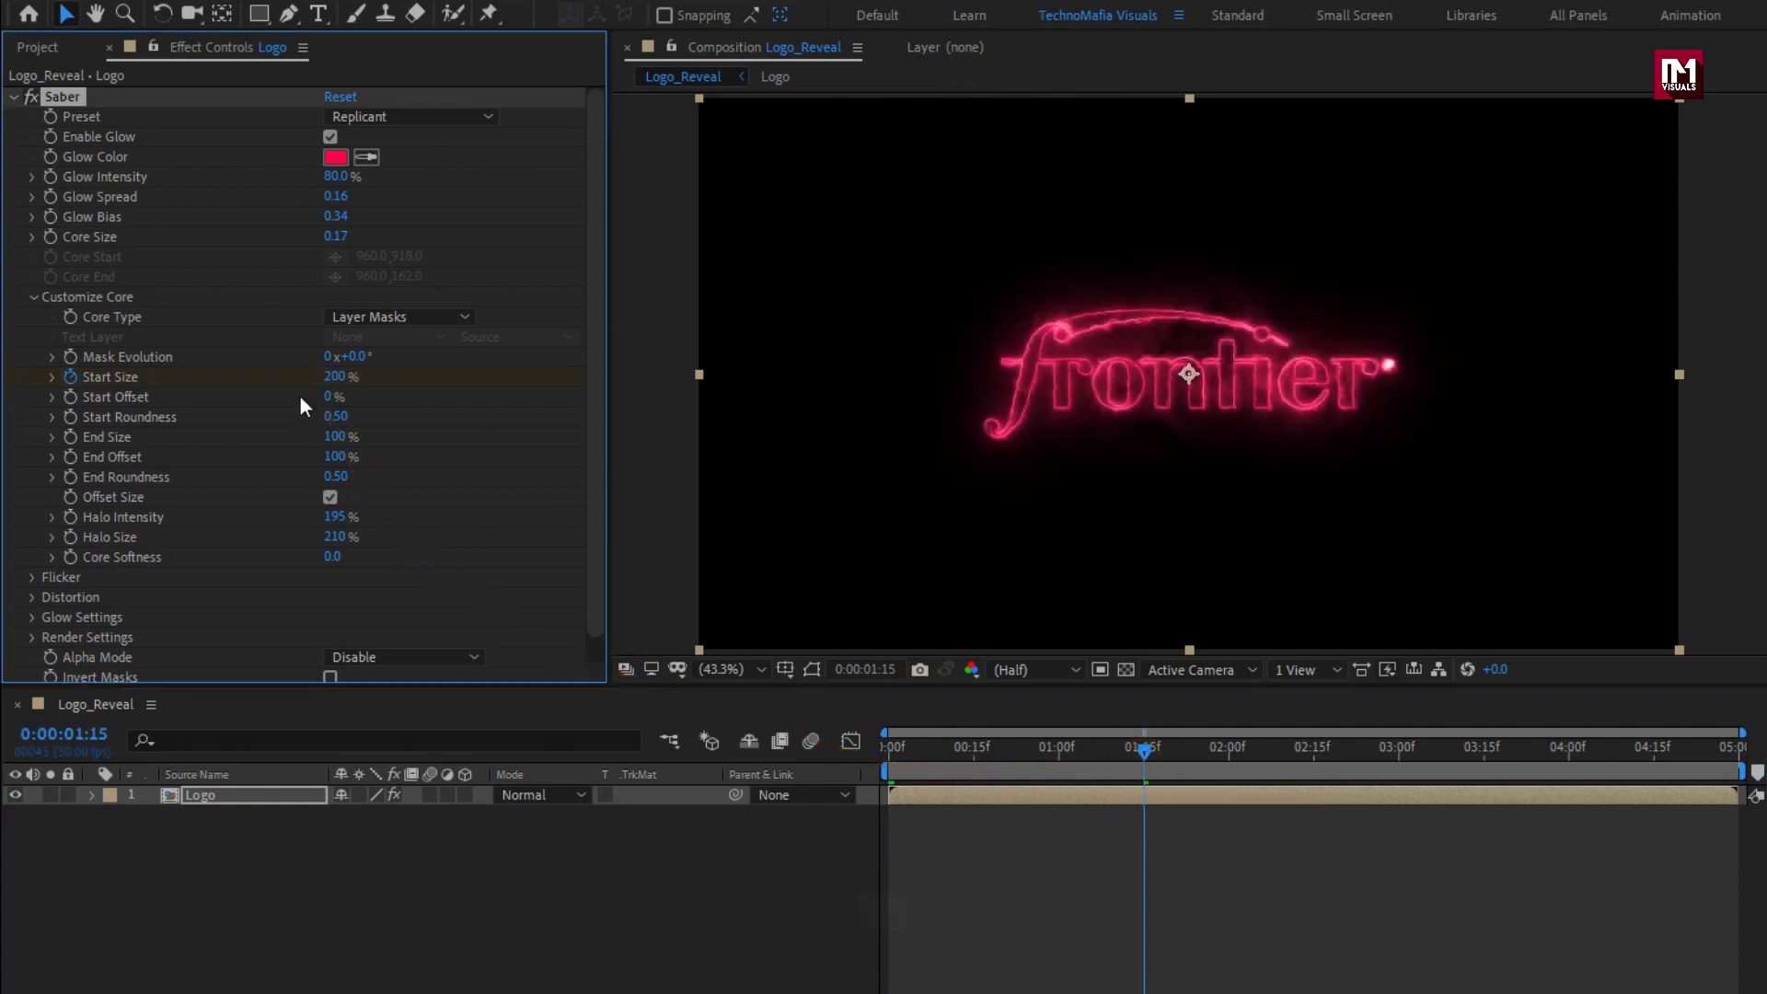
Reveal the Logo layer's keyframed properties and add a Start Size keyframe holding 200% at 0:00:03:00.
key("u")
left_click(302, 797)
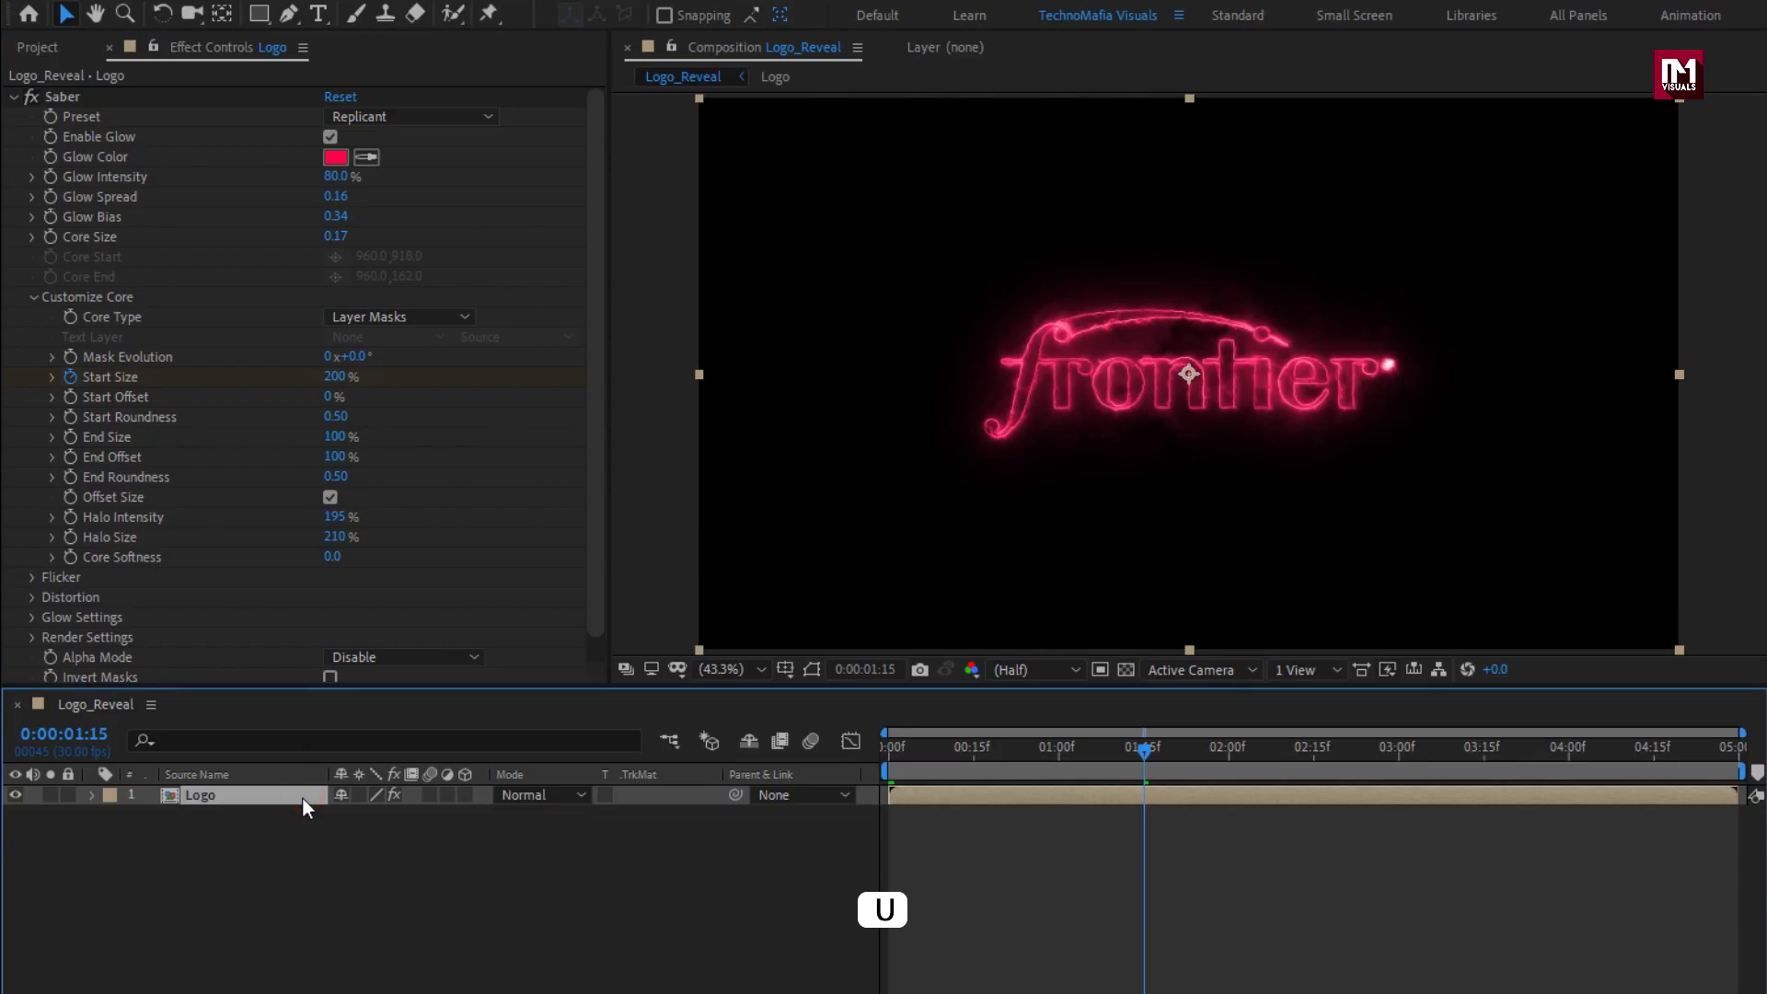
key("u")
left_click_drag(1376, 750, 1399, 757)
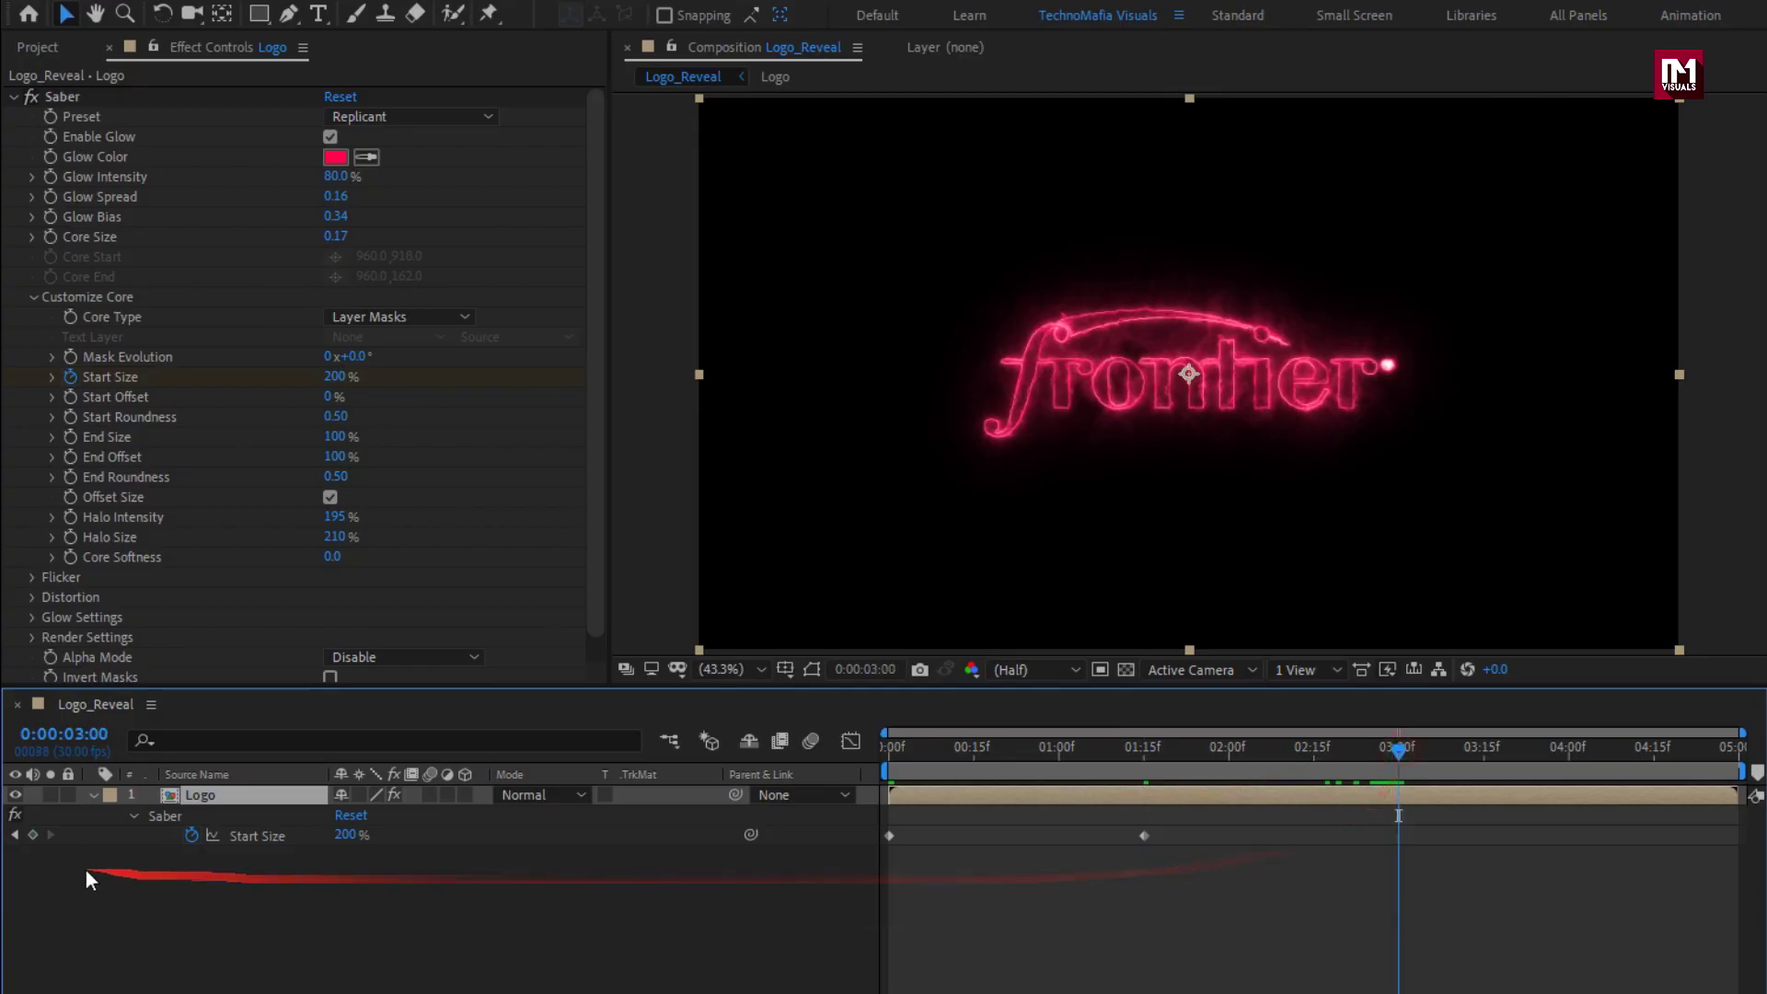
left_click(33, 834)
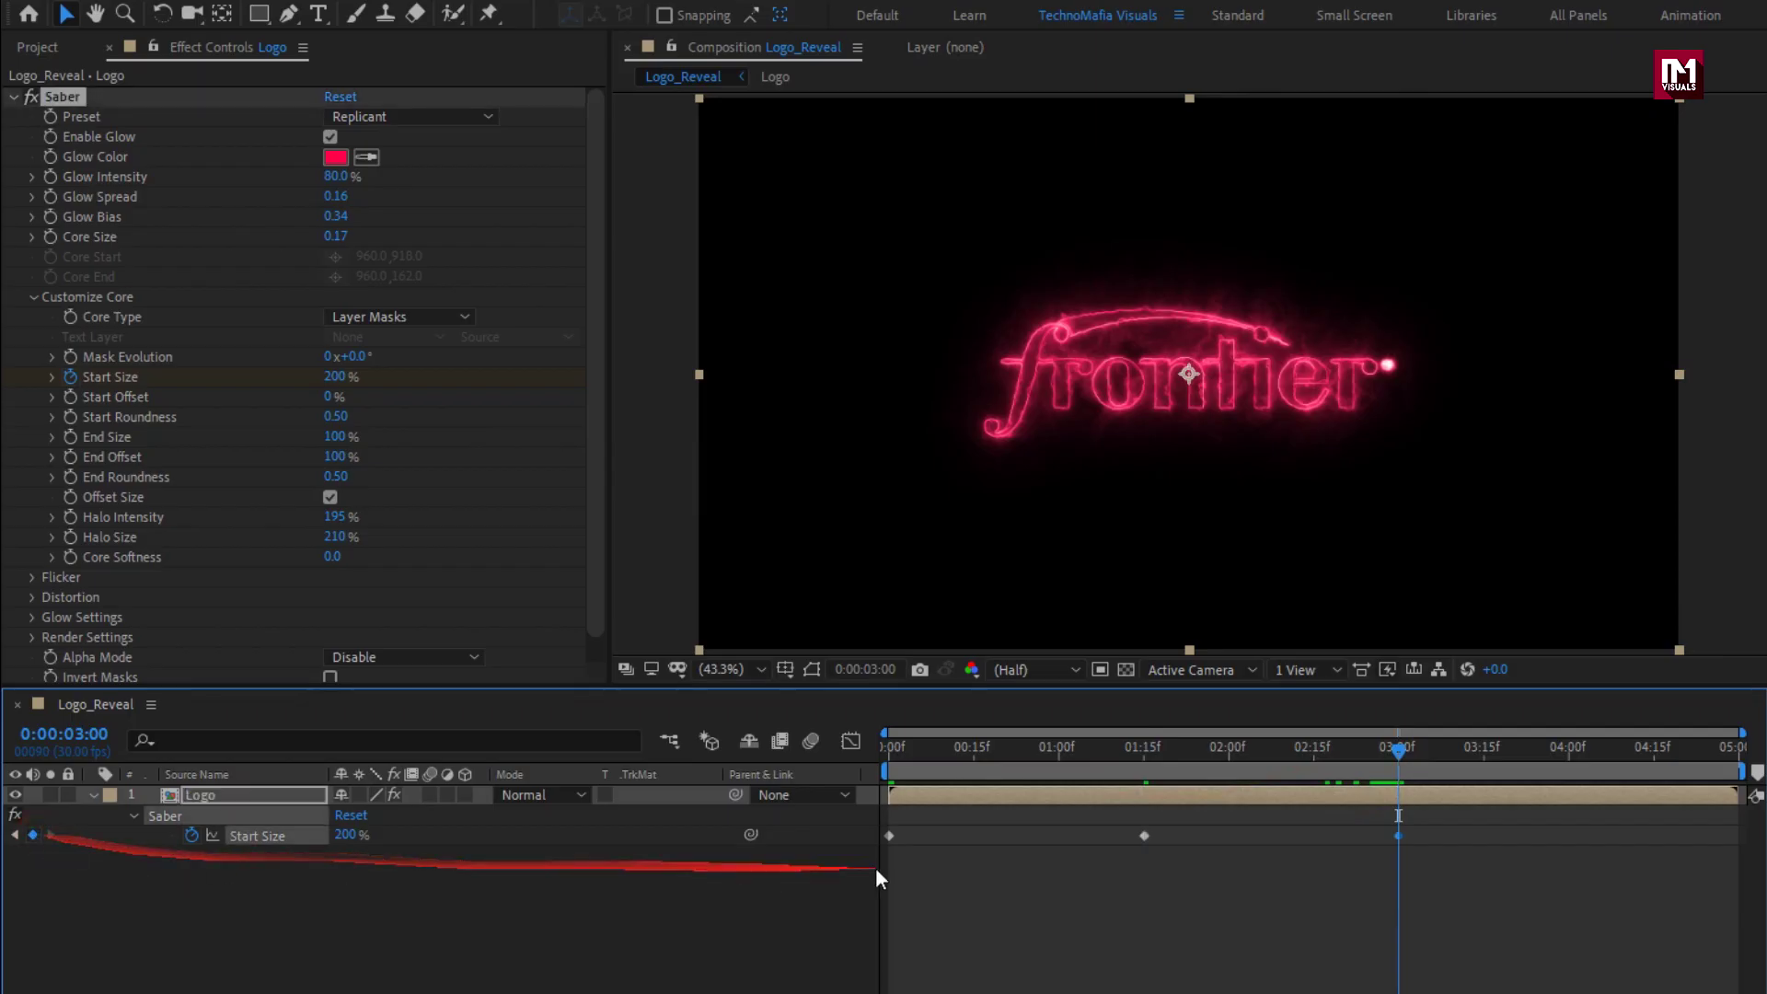
Add a Start Size keyframe of 0% at 0:00:04:15 and preview the size animation.
left_click_drag(1398, 756, 1655, 758)
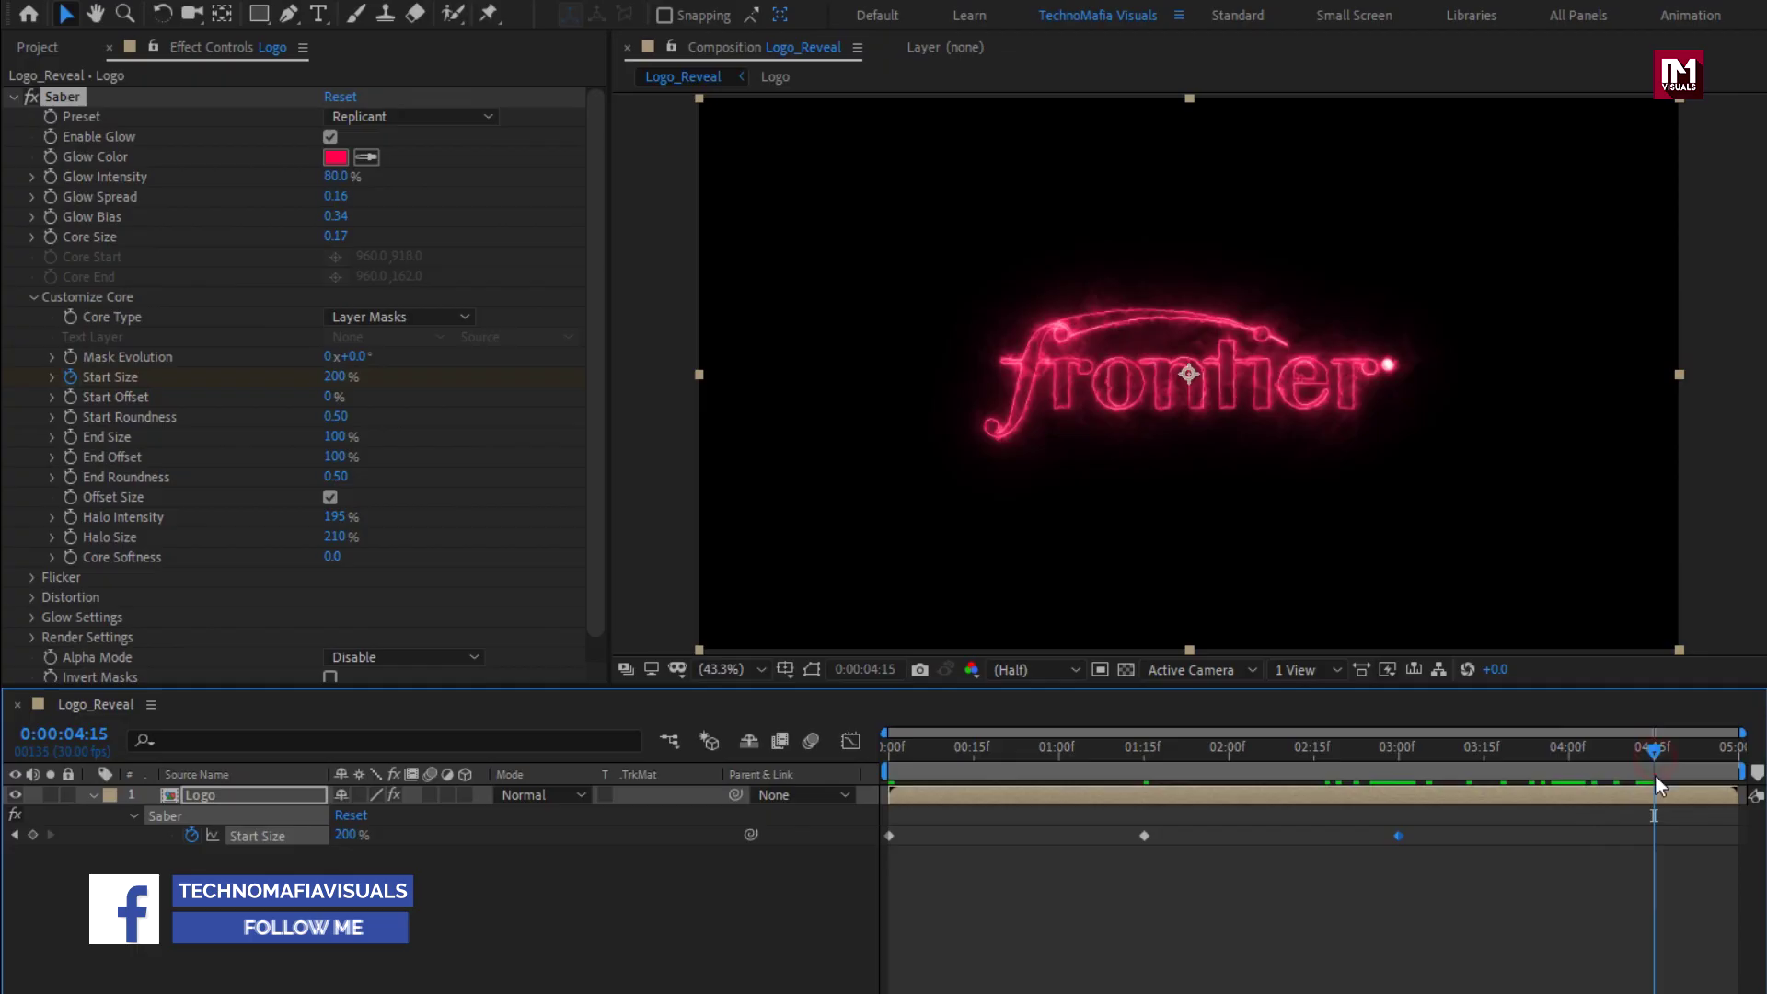
left_click(341, 835)
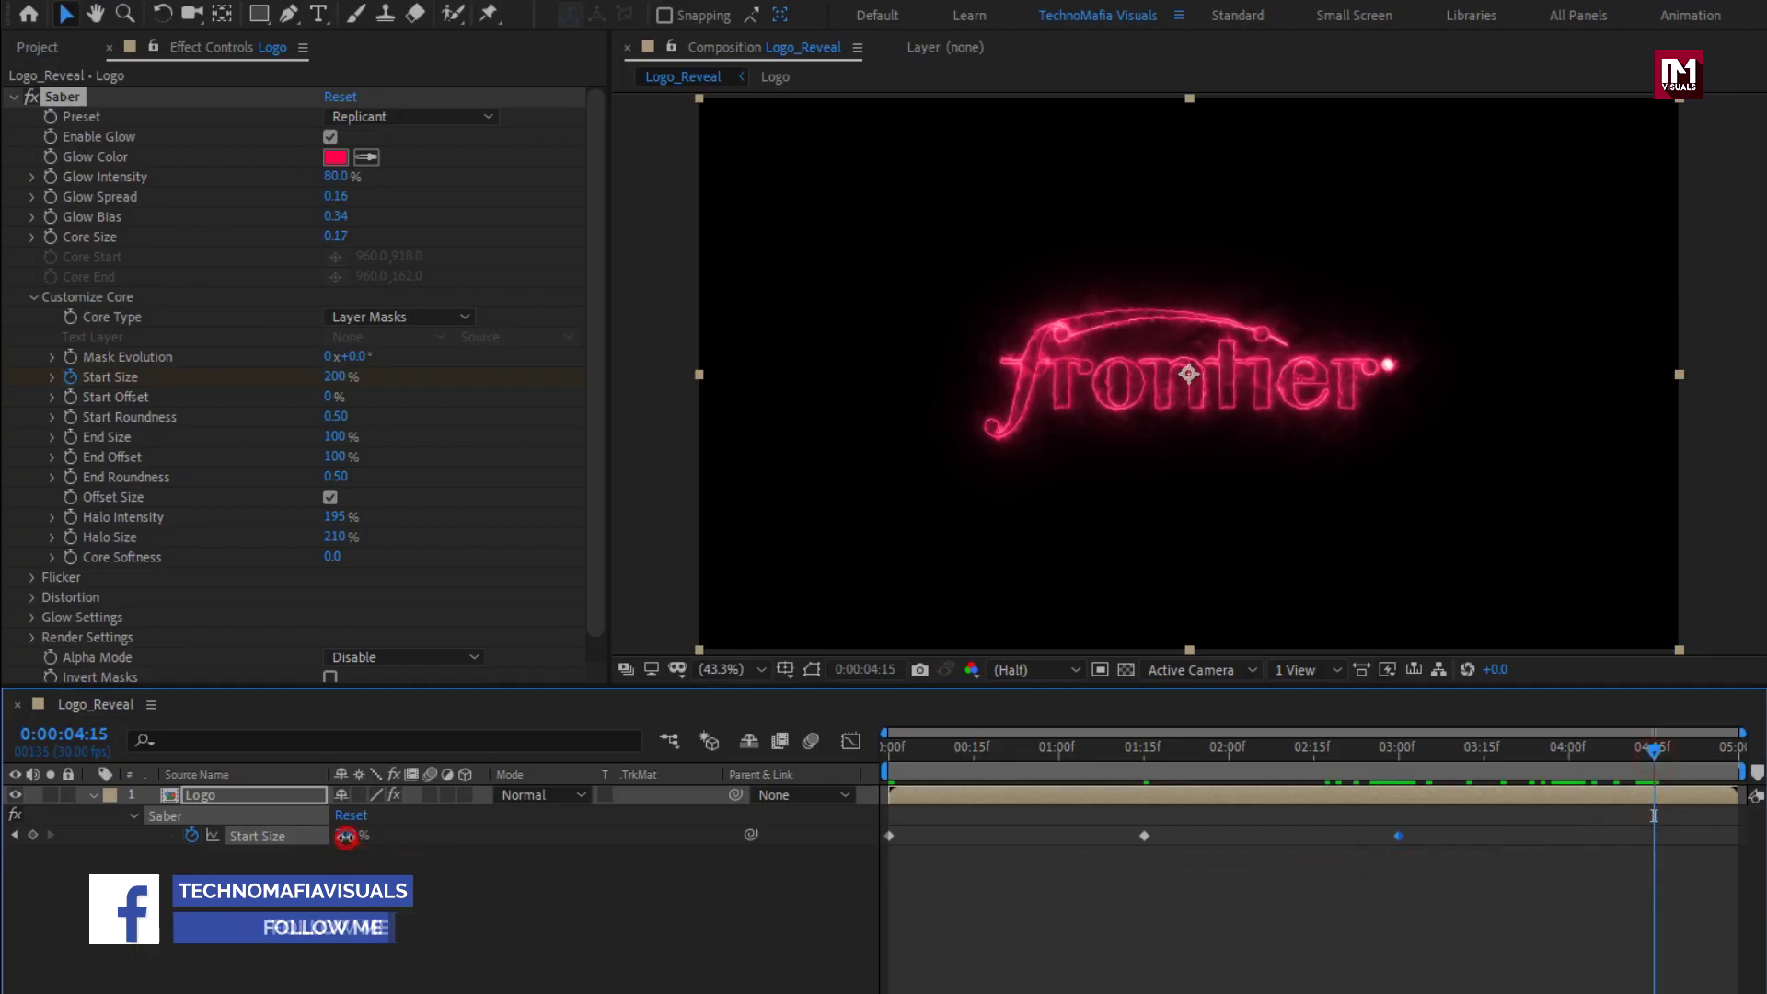
type("0")
key("Return")
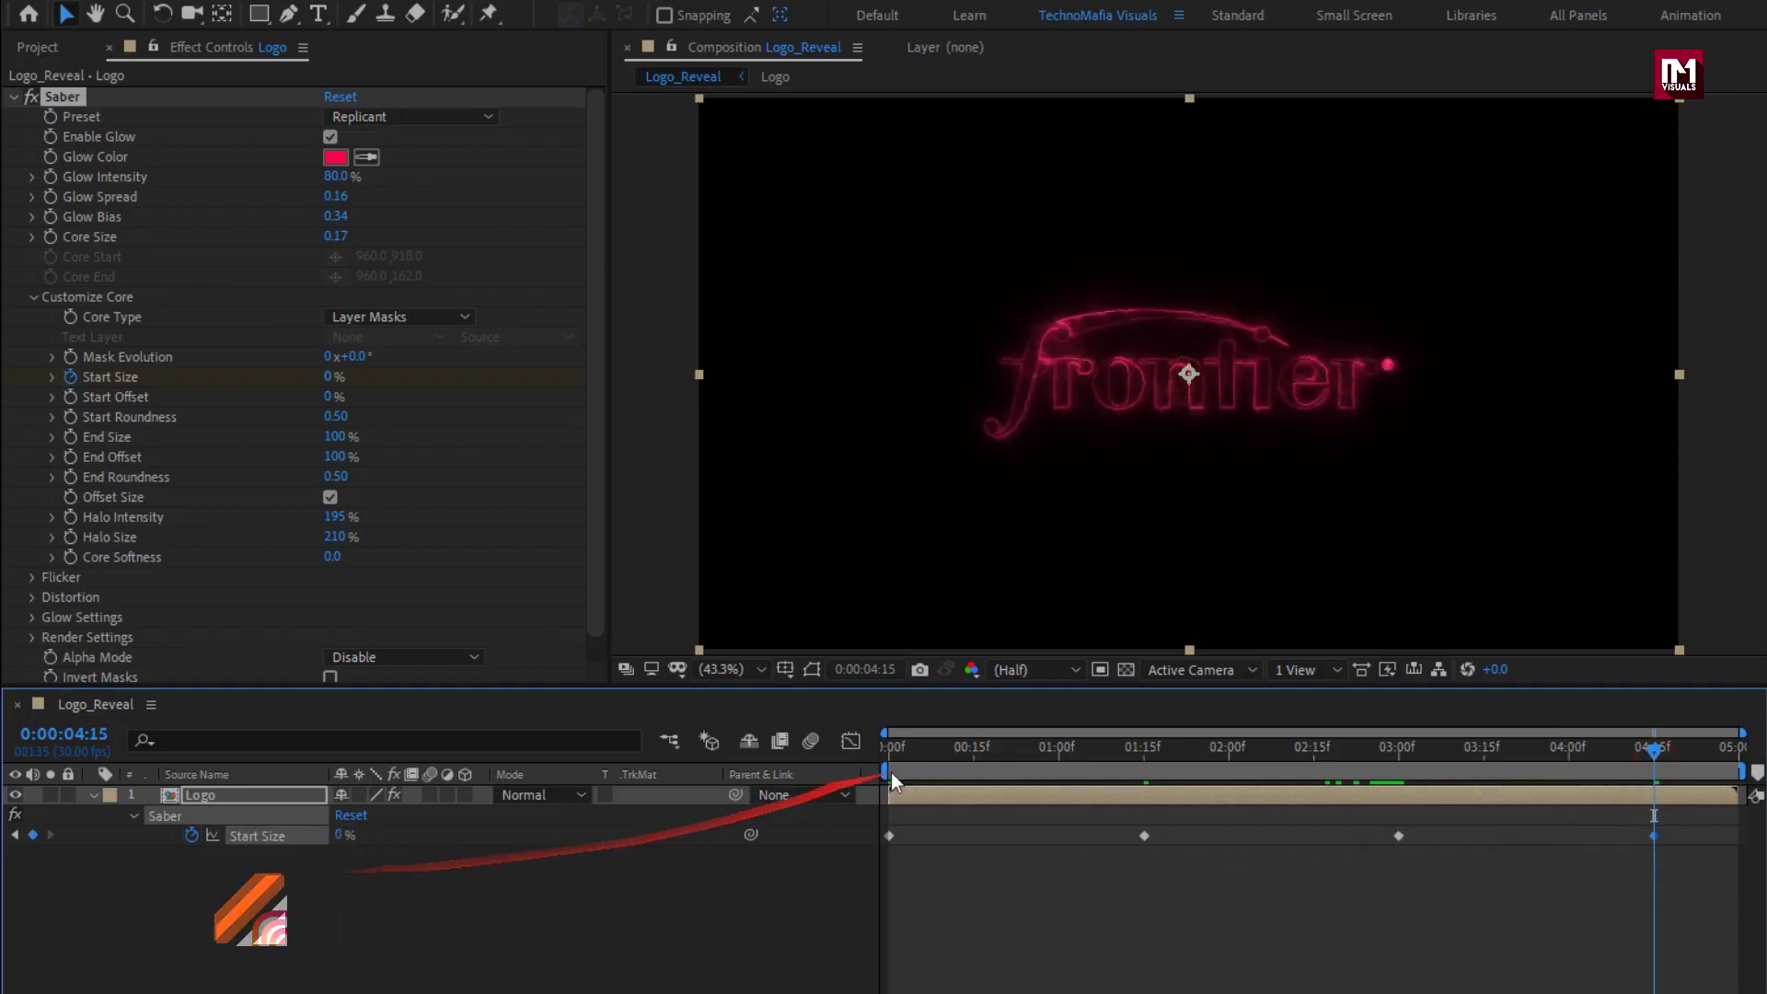
left_click_drag(887, 749, 1124, 754)
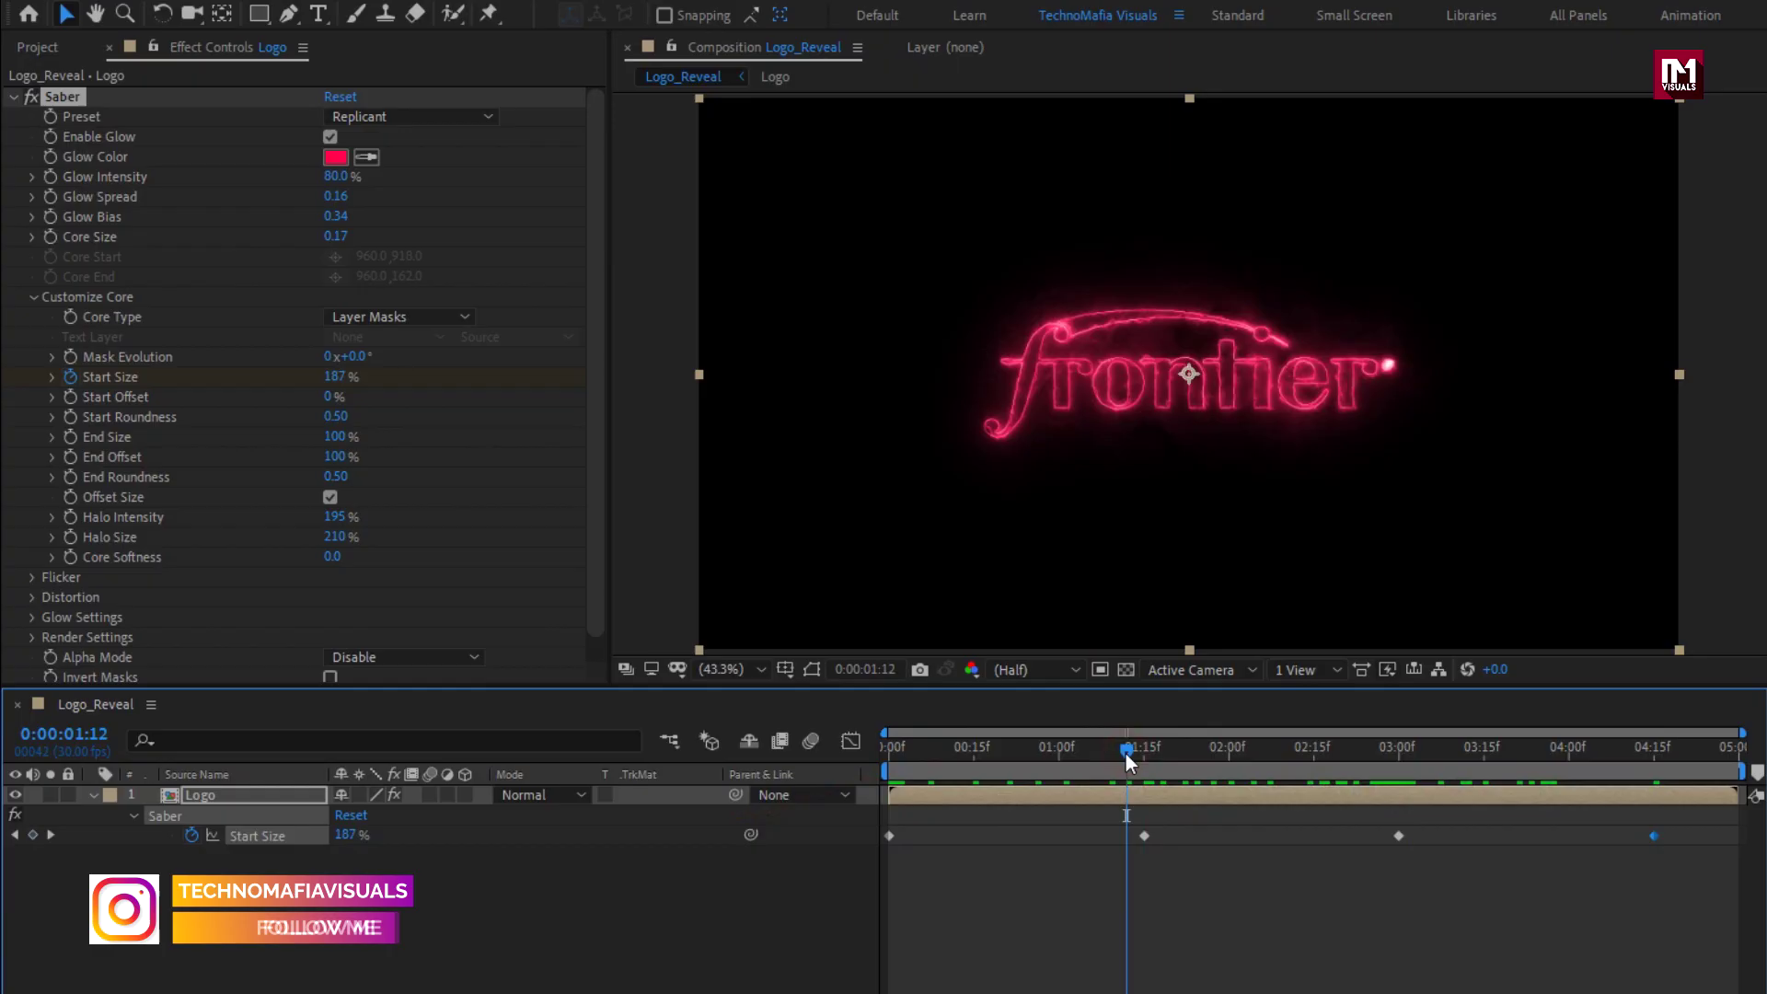
Animate Saber's Start Offset from 100% at the first frame to 0% at 0:00:04:15, and preview the drawing of the outline.
left_click_drag(1609, 749, 1653, 751)
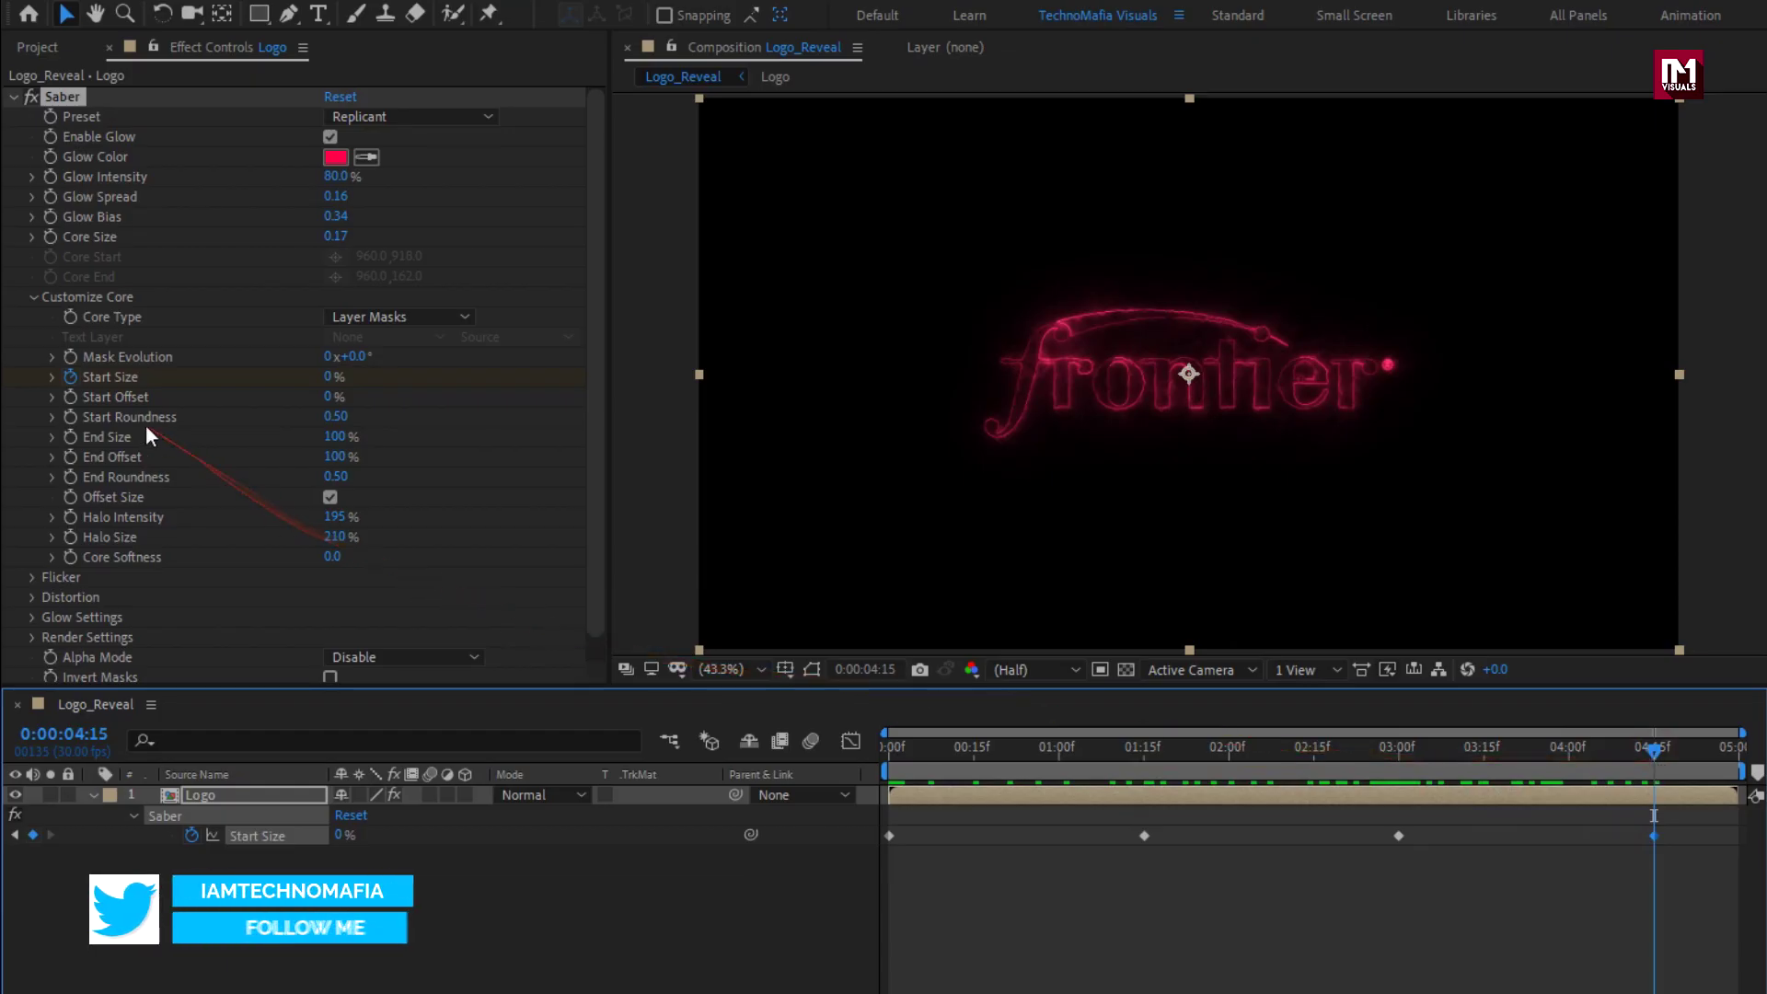
left_click(65, 401)
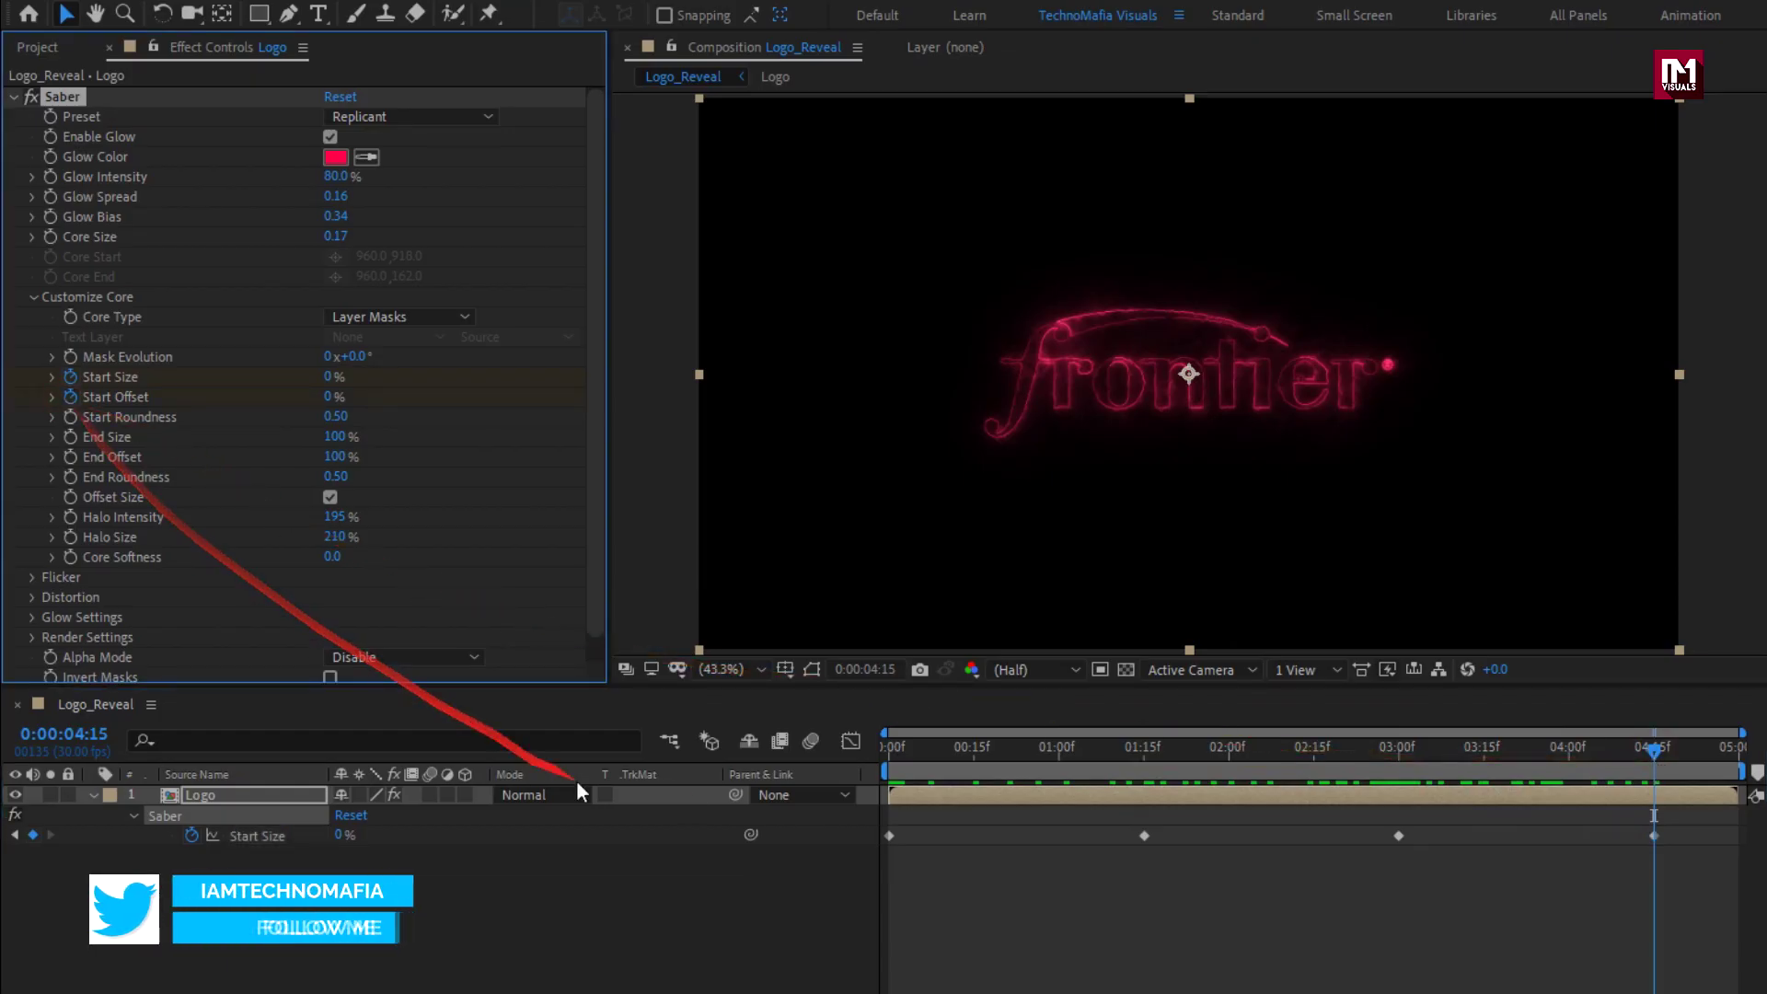
left_click(902, 749)
left_click_drag(894, 749, 884, 748)
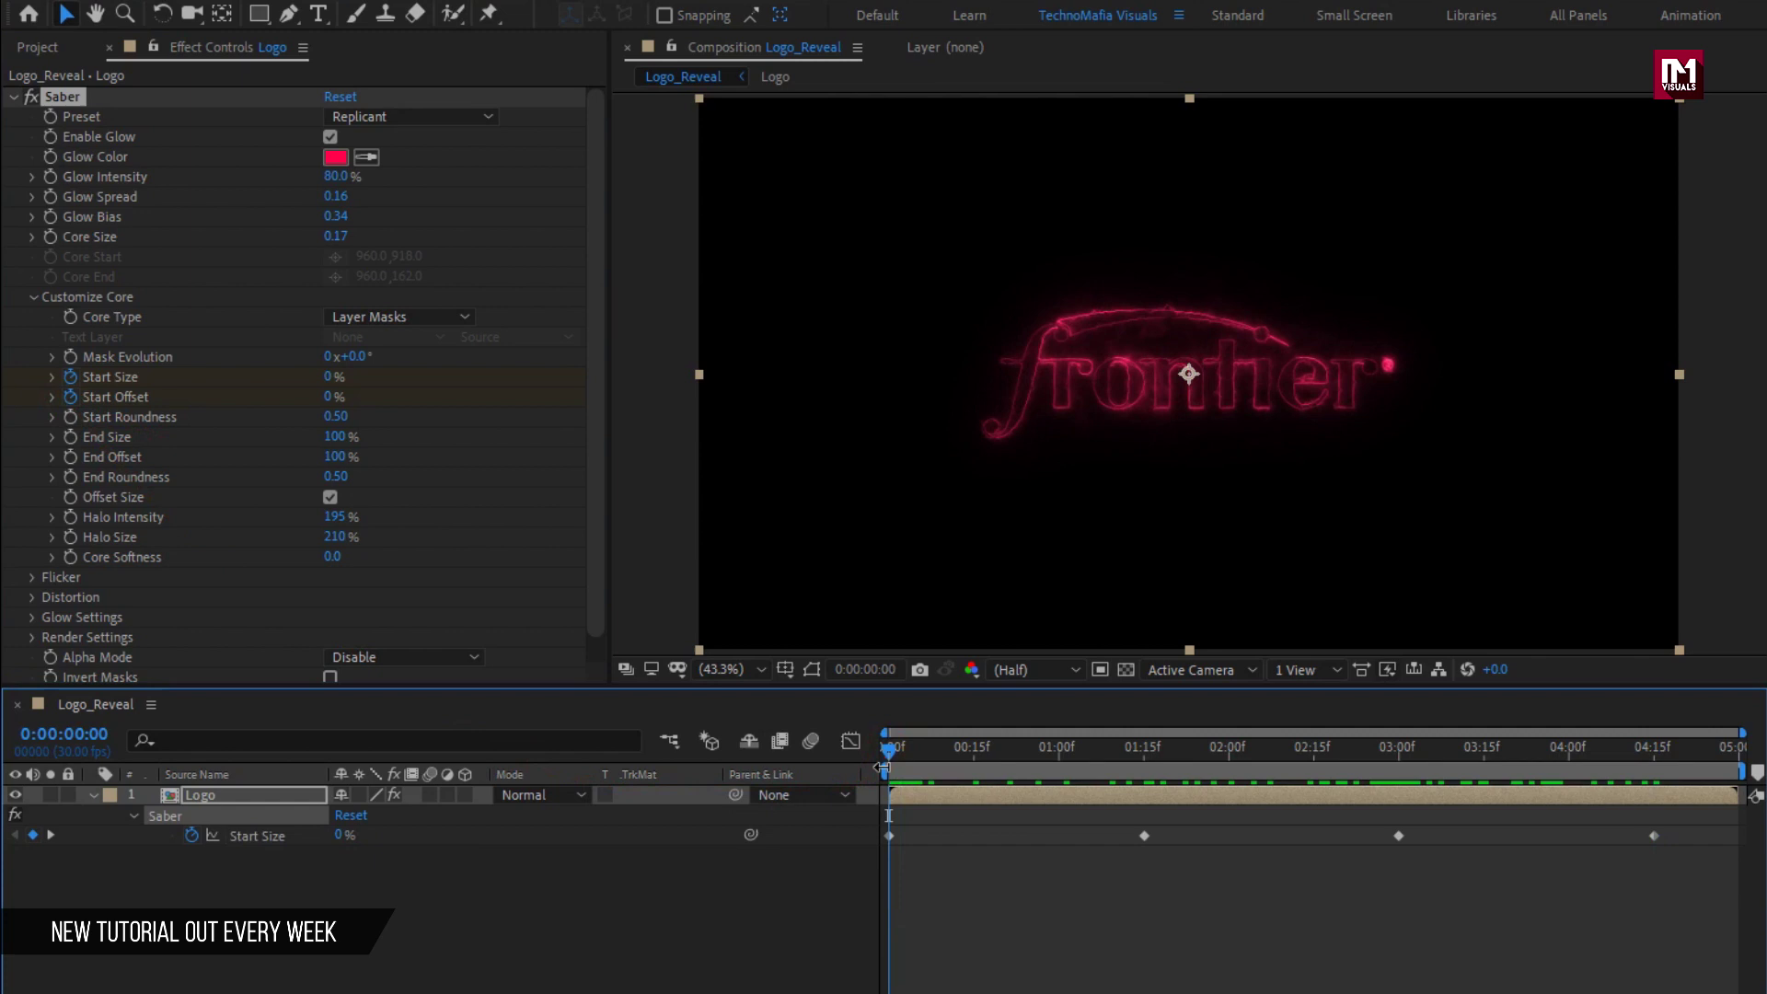
left_click(328, 398)
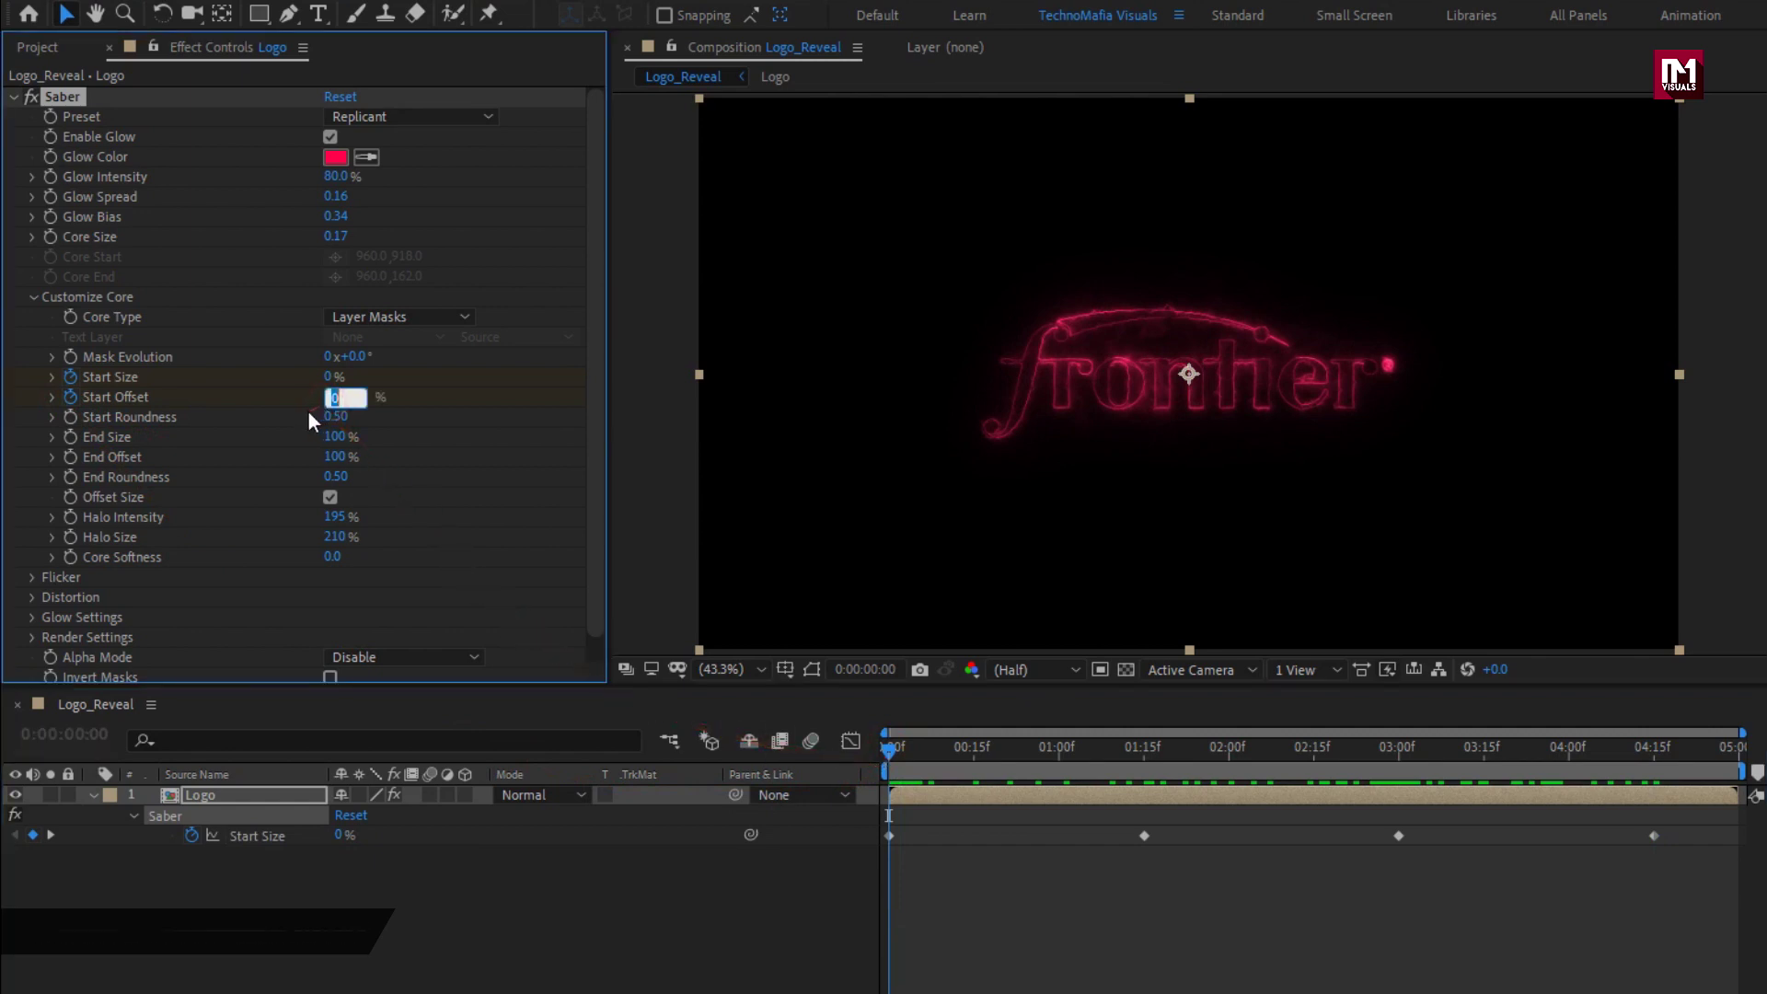
type("100")
key("Return")
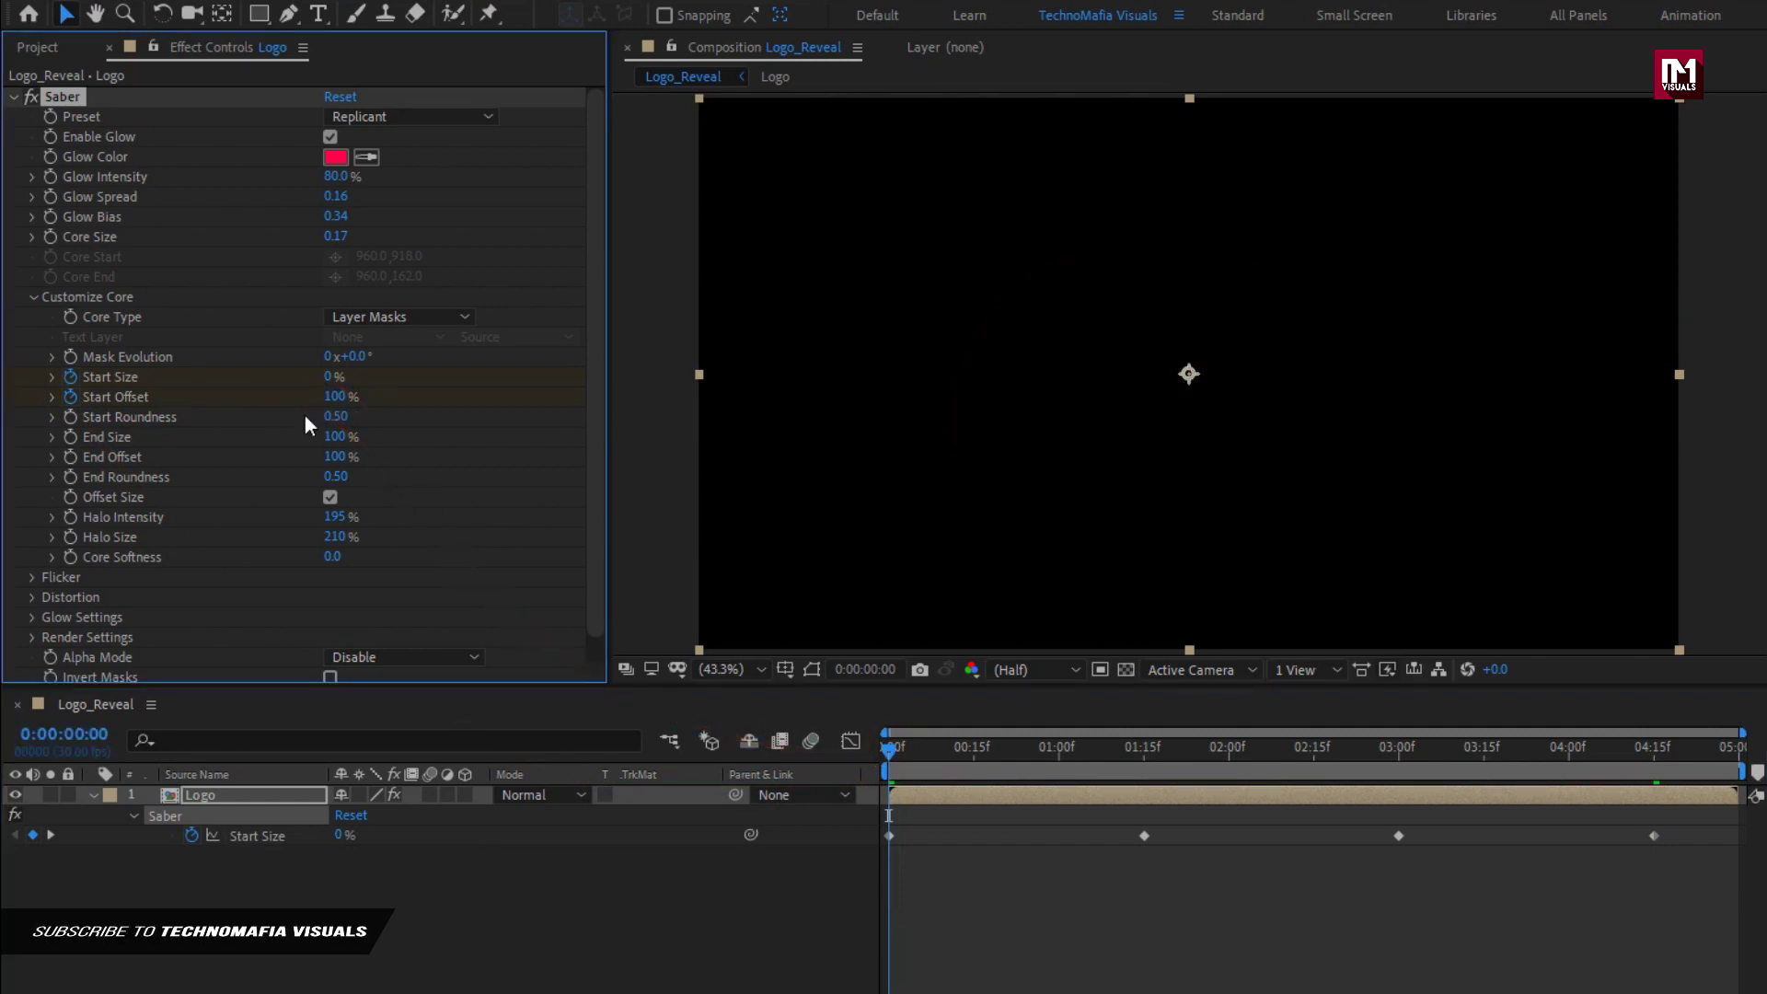
mouse_move(889, 749)
left_mouse_down()
mouse_move(1699, 748)
mouse_move(1088, 734)
left_mouse_up()
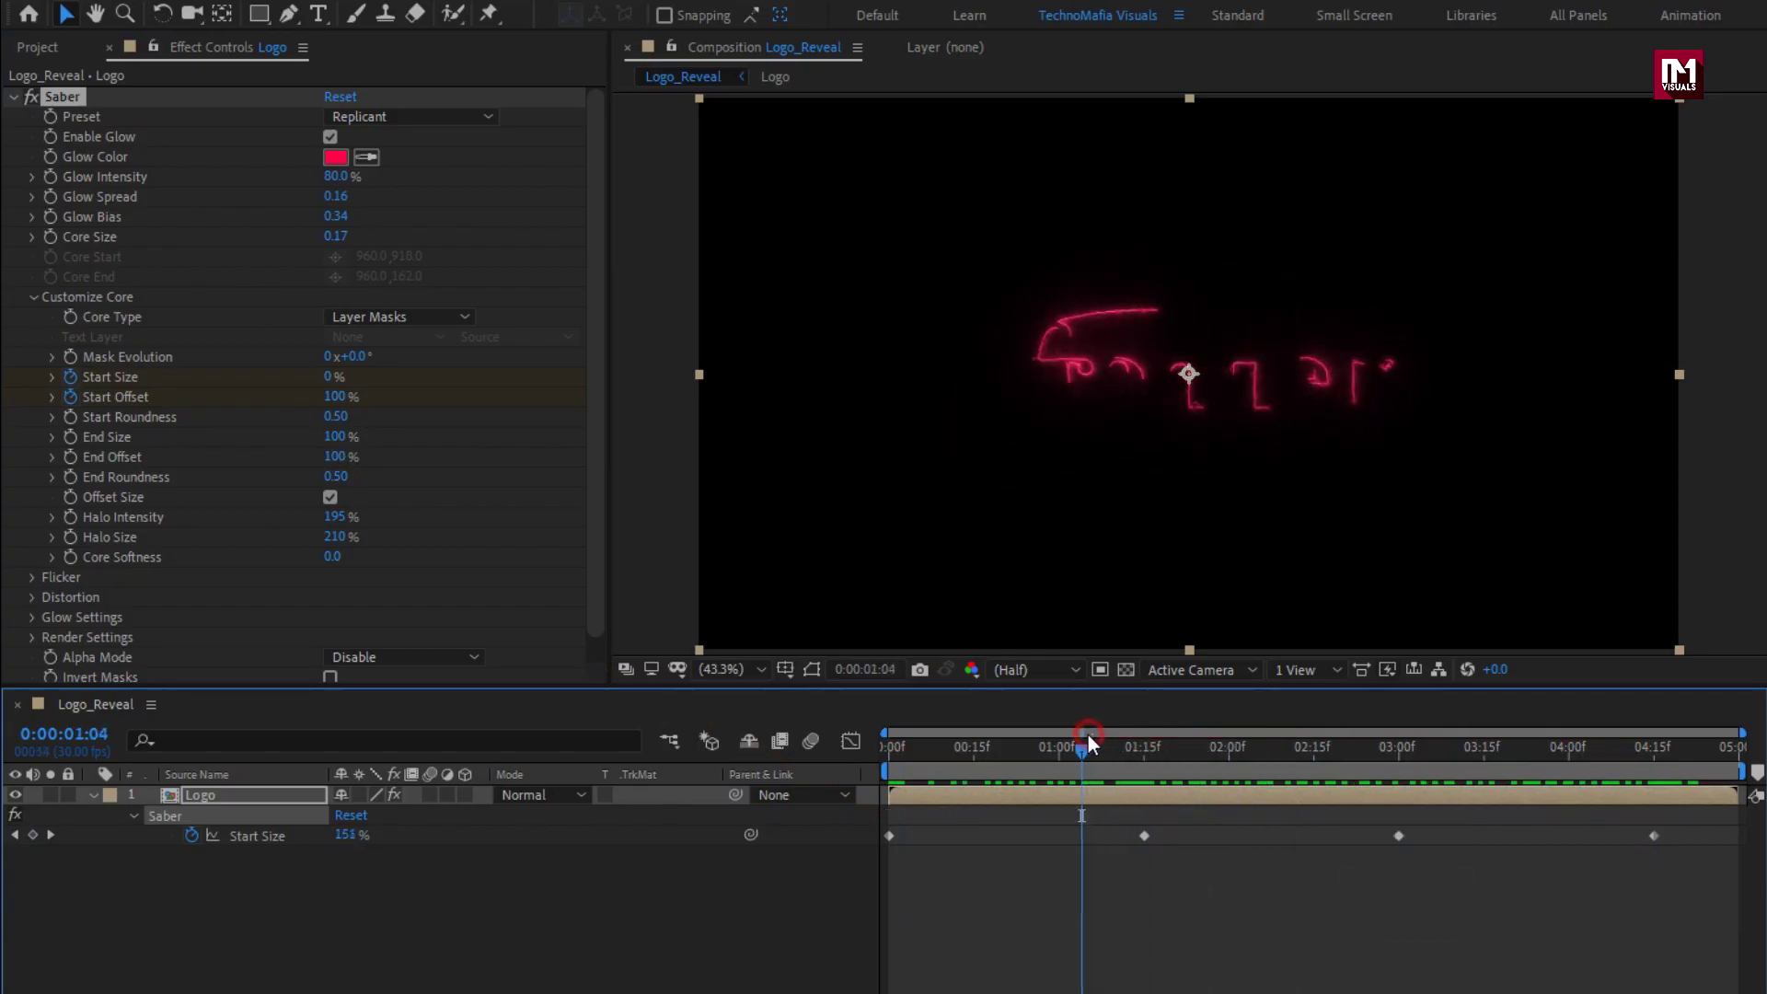
Set Saber's End Size to 0% and preview the tapered outline along the timeline.
left_click(333, 438)
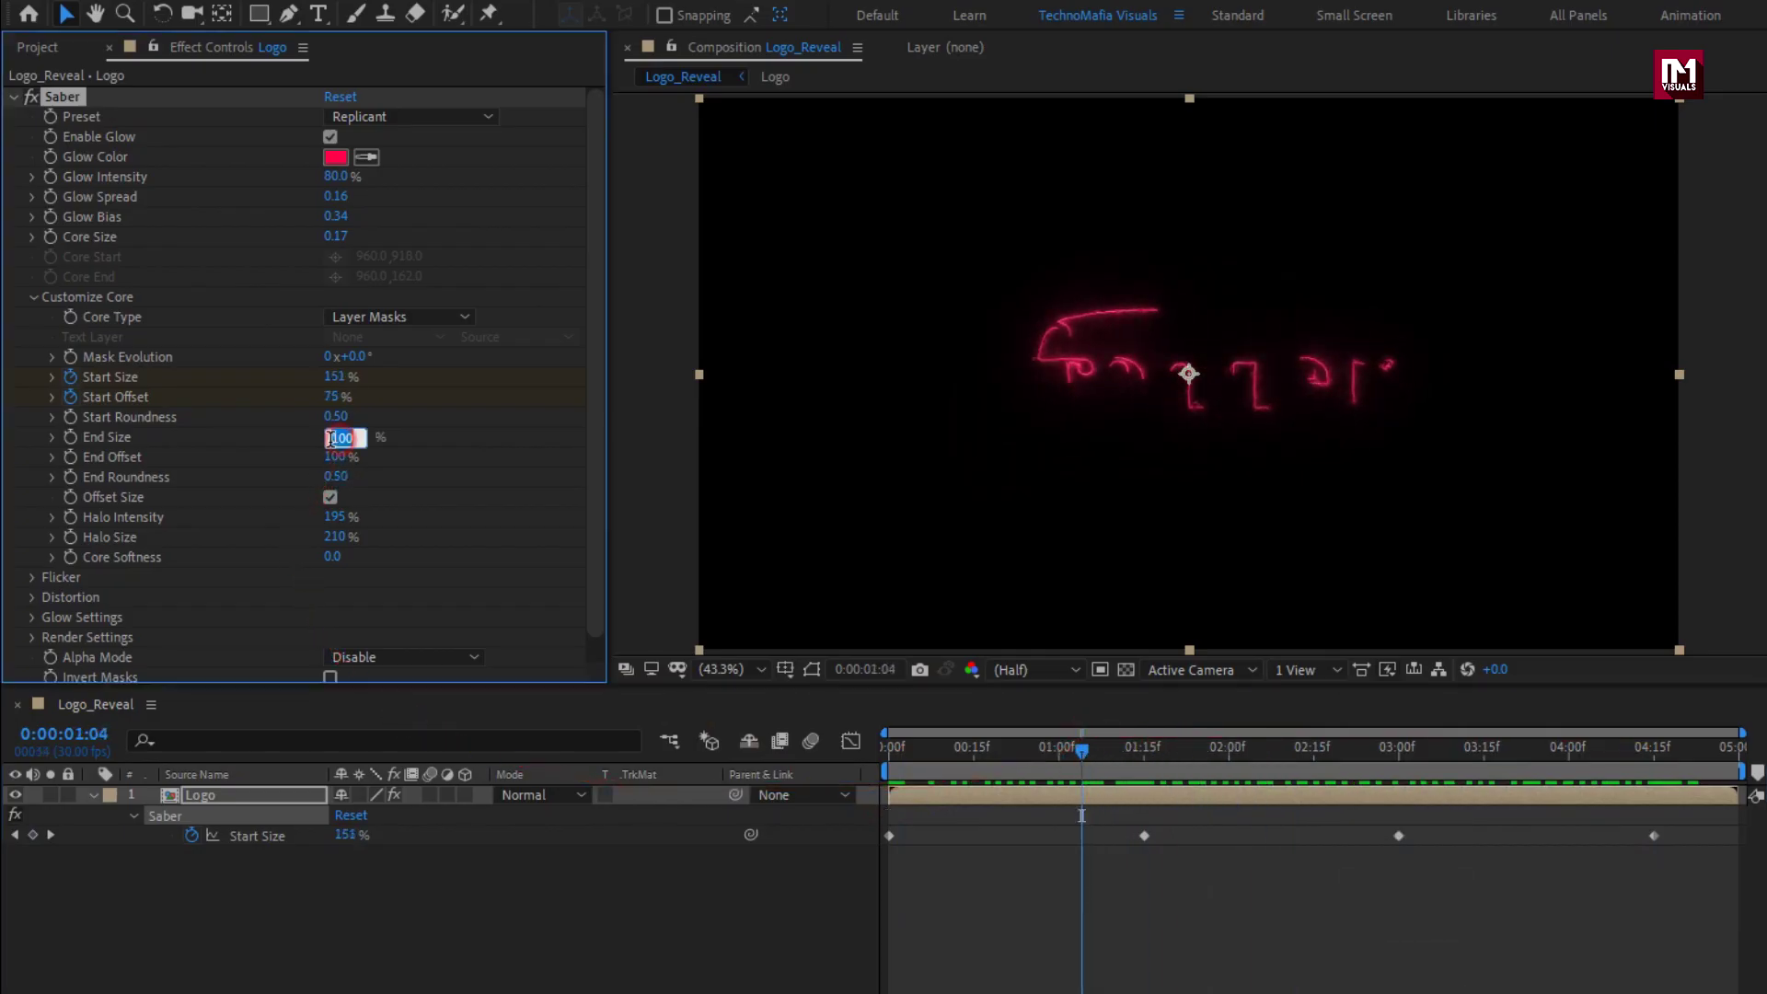
type("0")
key("Return")
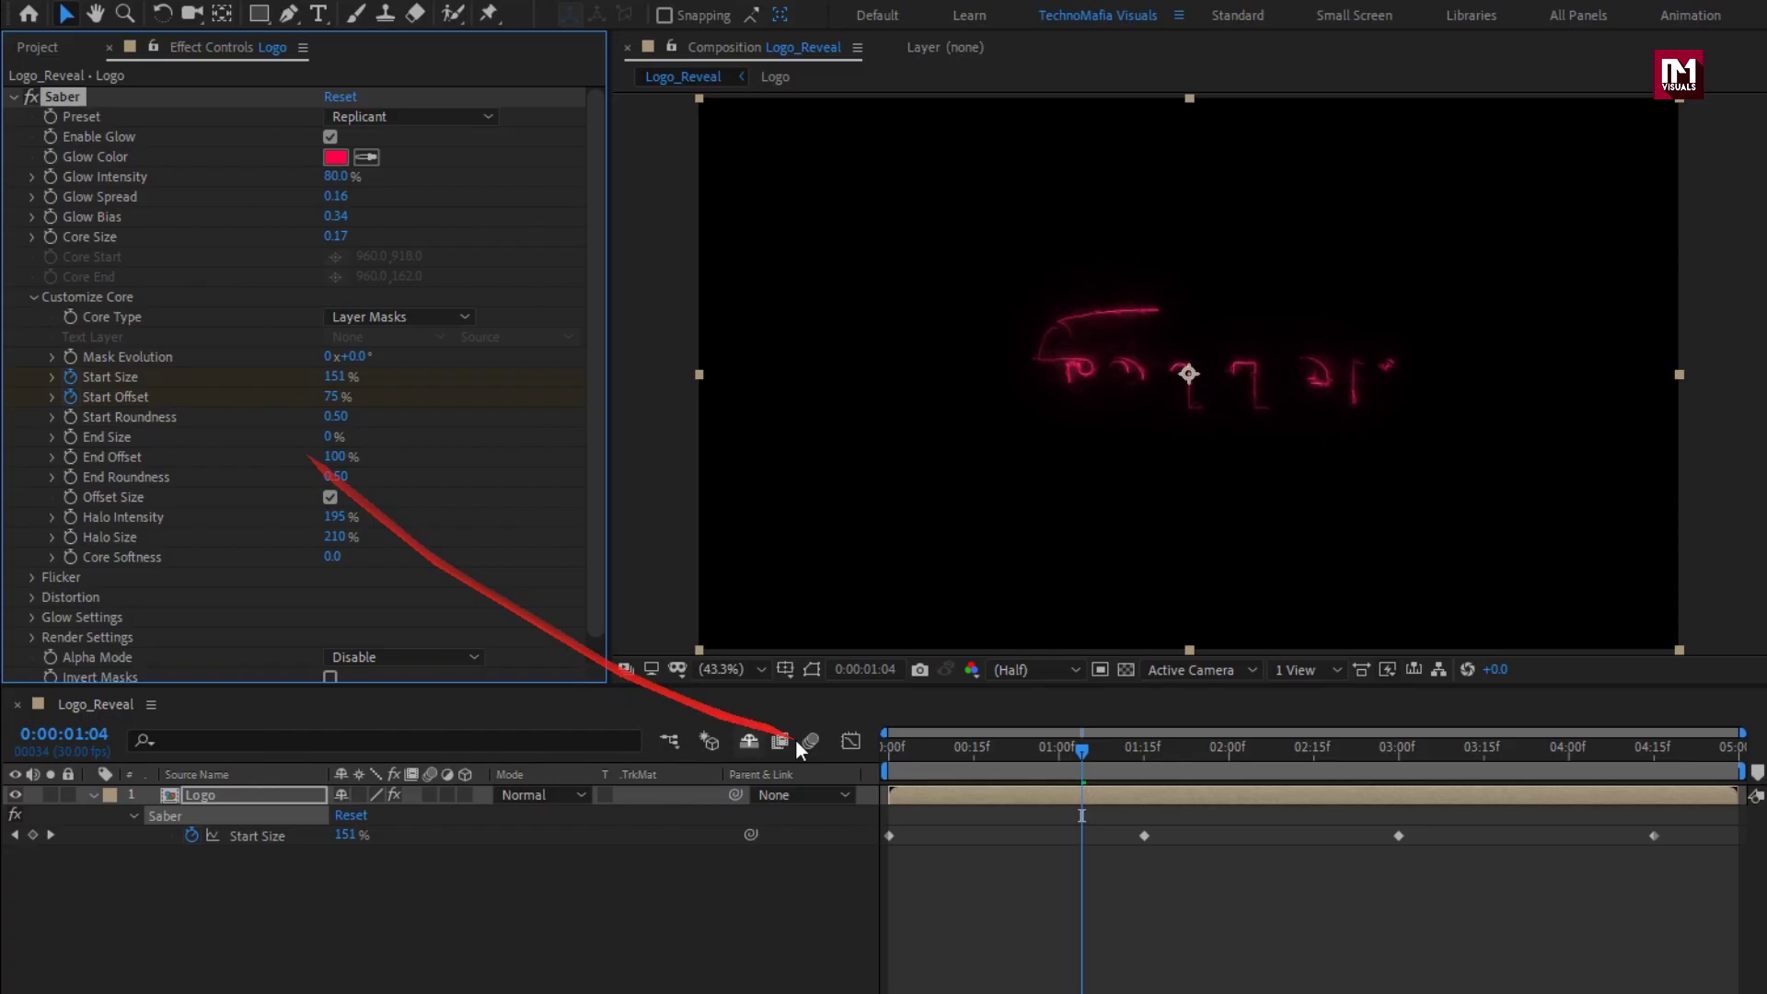
left_click_drag(898, 758, 1234, 757)
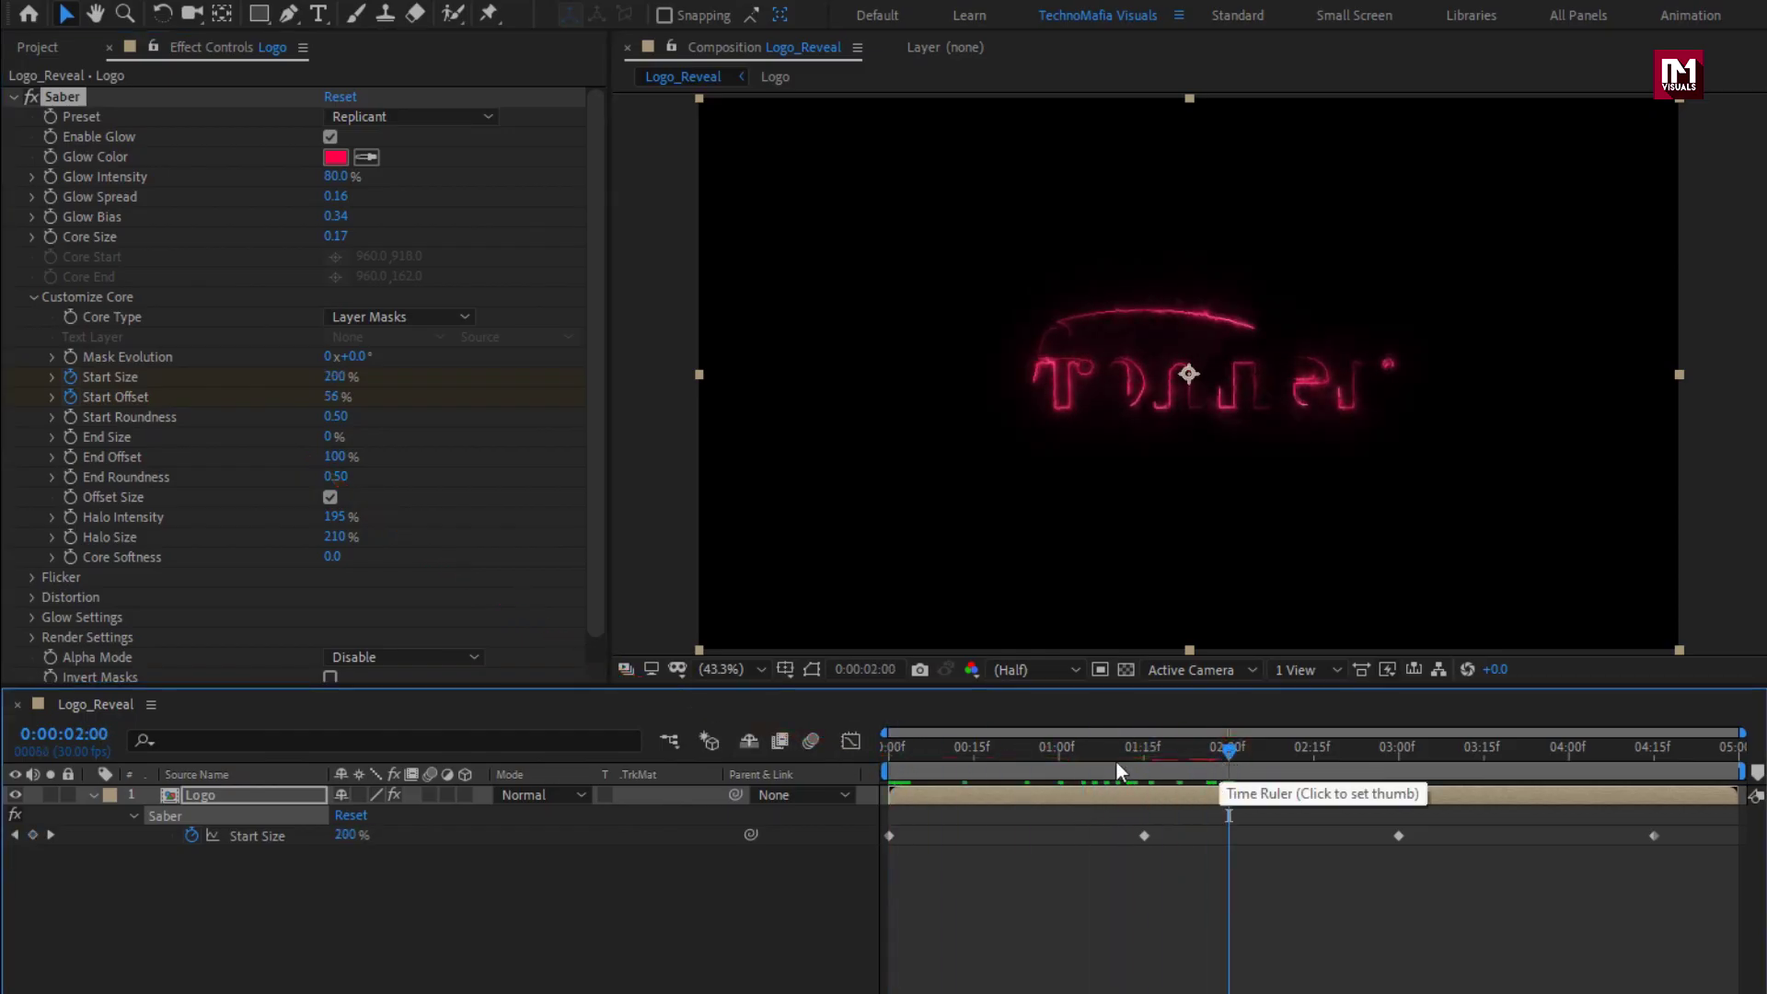
Animate Saber's End Offset from 100% at 0:00:02:00 to 0% at 0:00:04:15 and preview the outline disappearing.
left_click(71, 458)
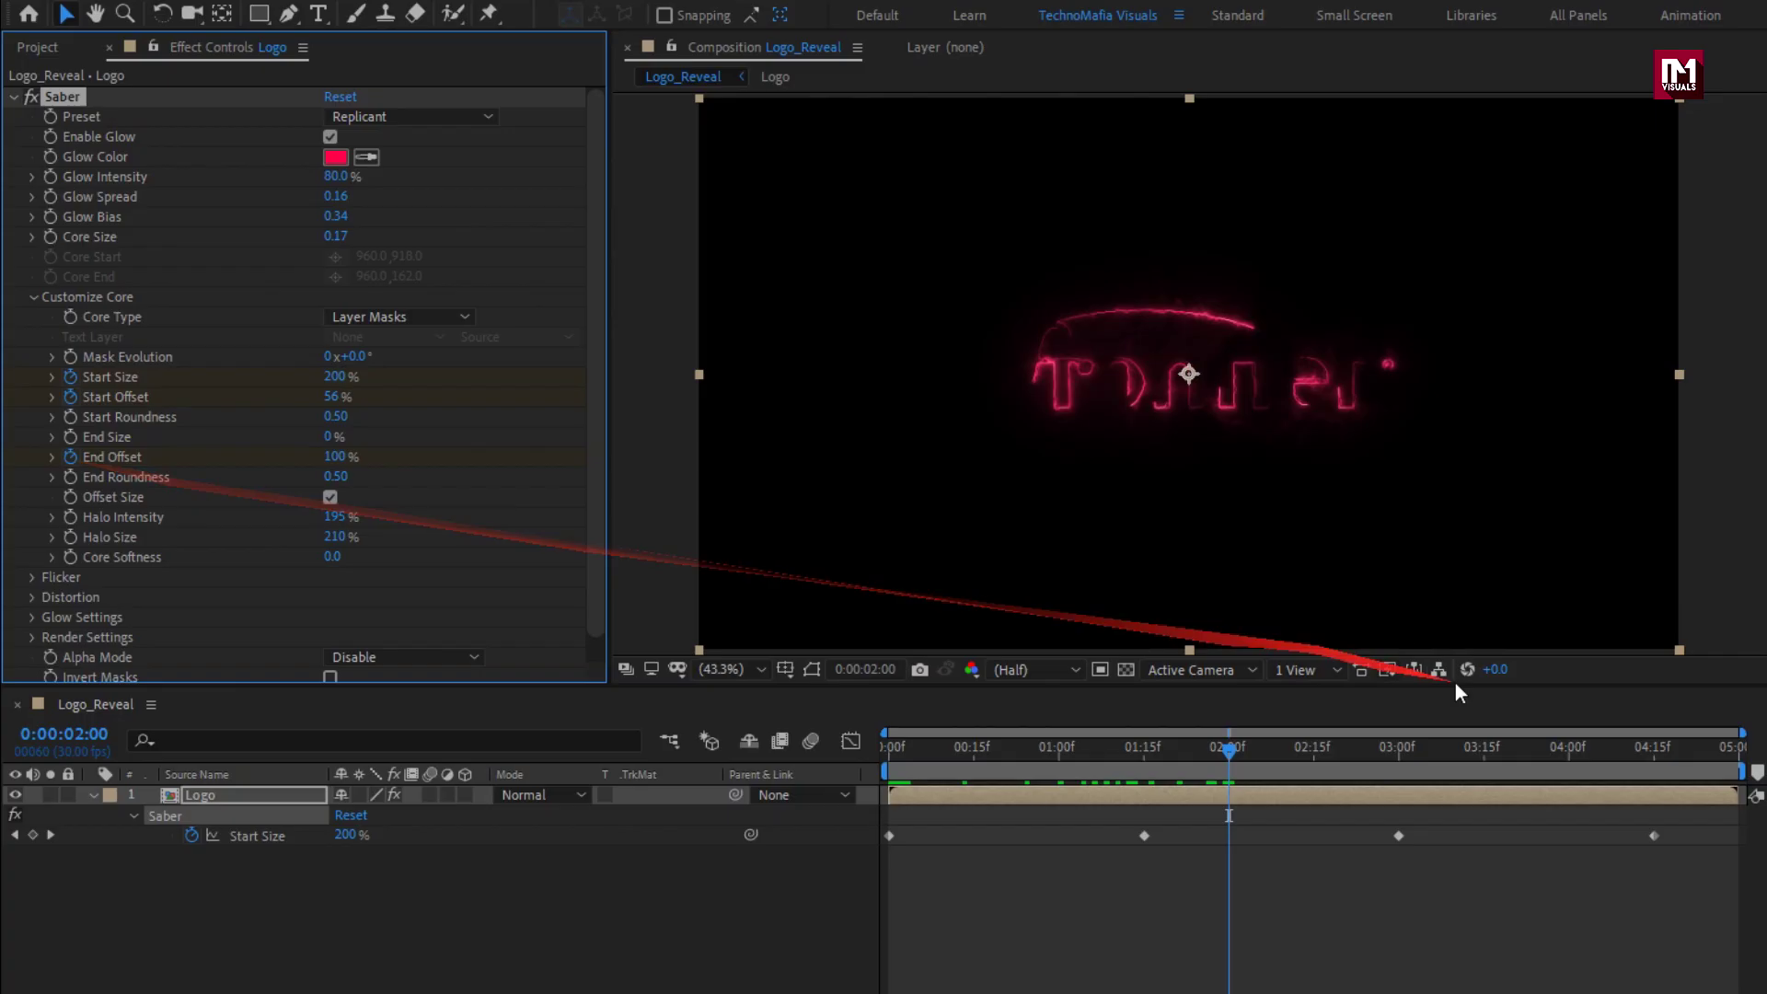
left_click_drag(1585, 747, 1652, 756)
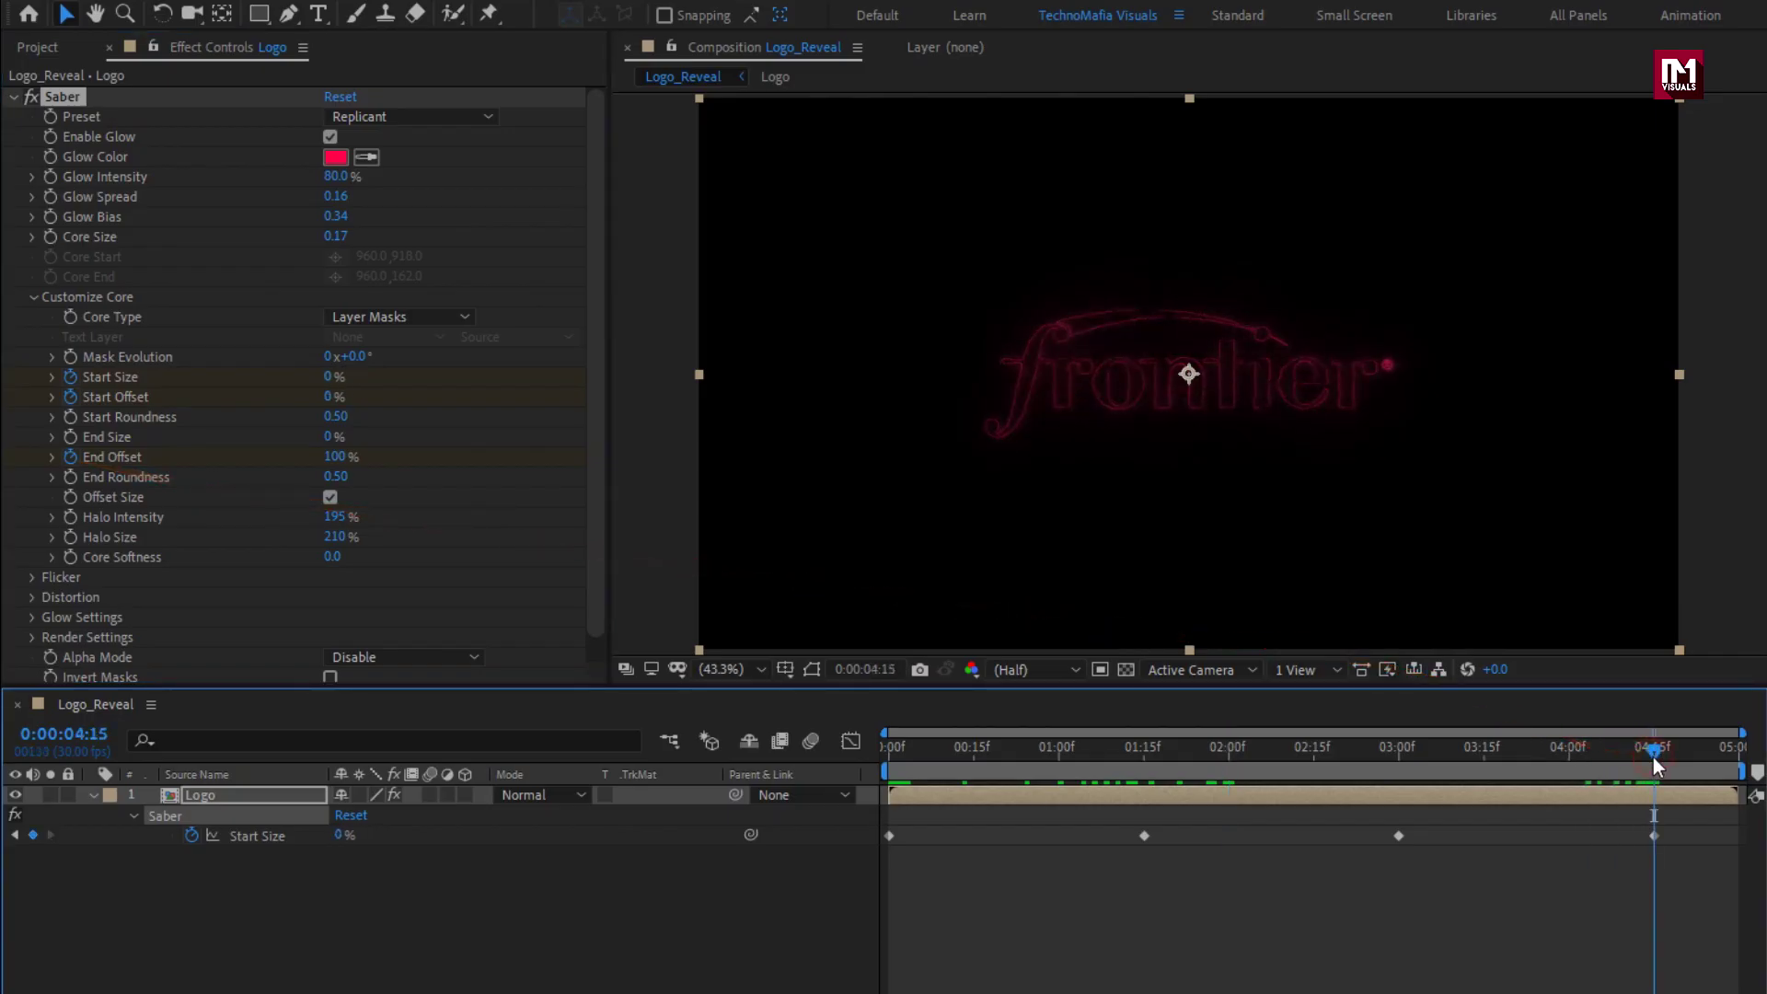
left_click(341, 457)
type("0")
key("Return")
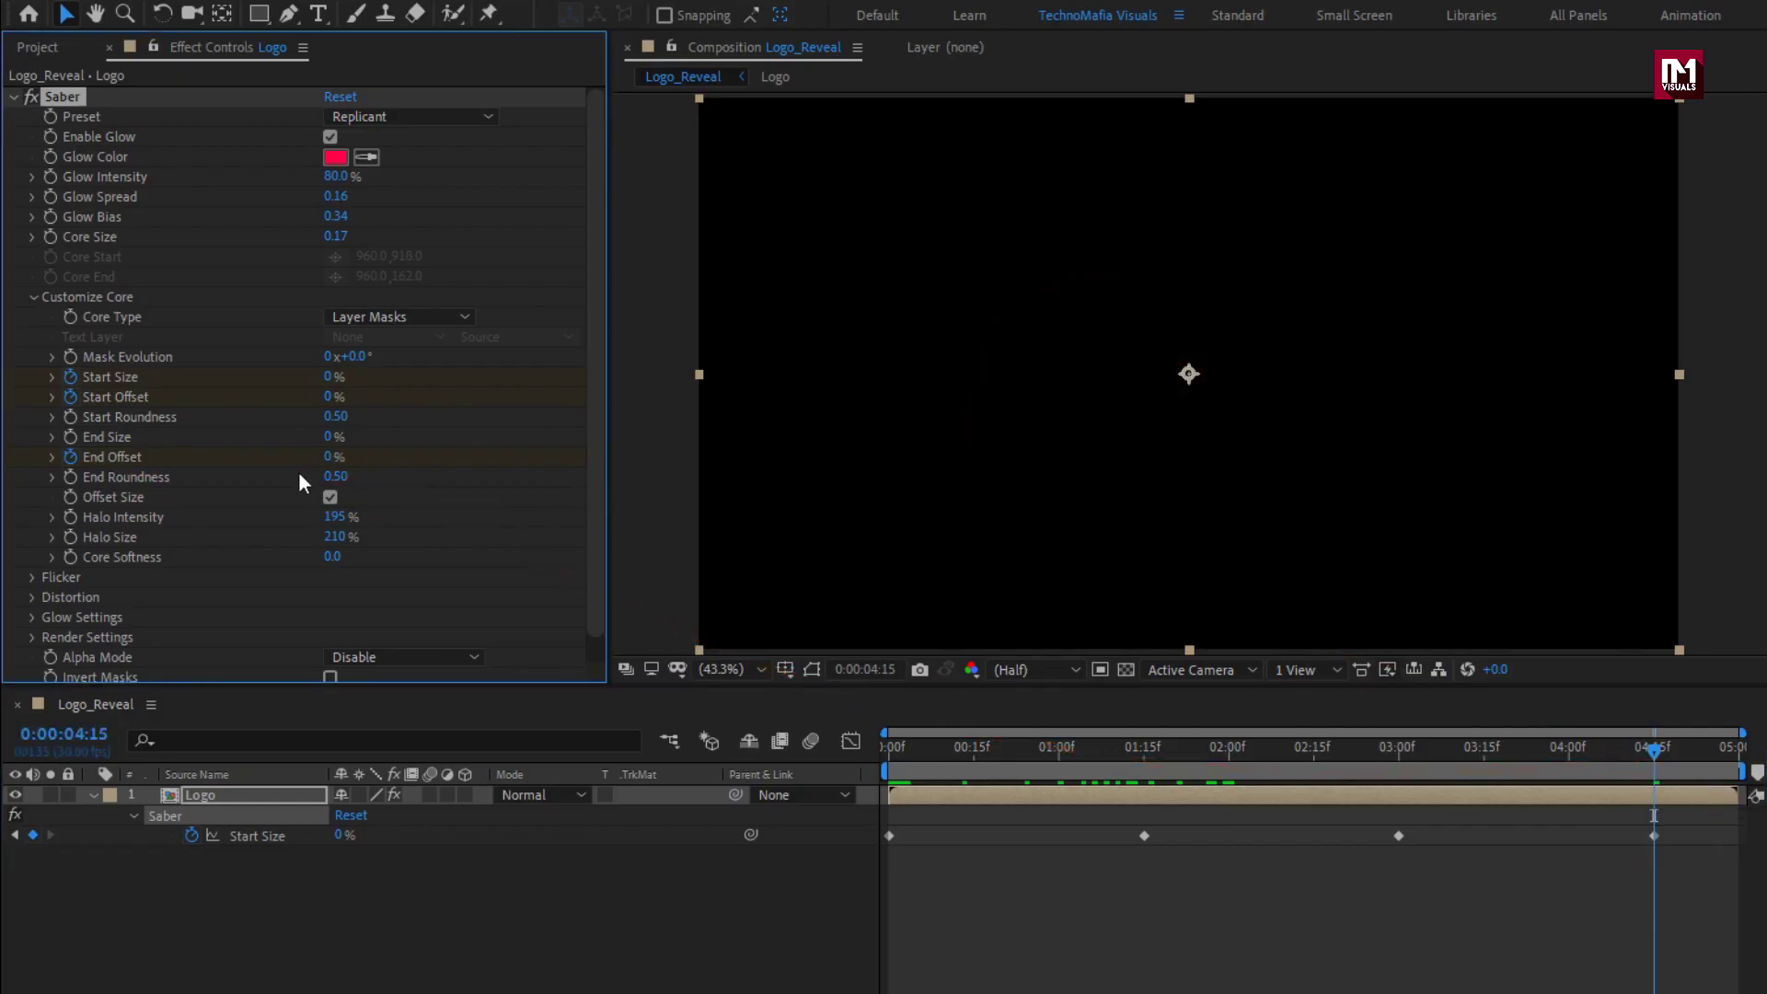
left_click_drag(885, 751, 1592, 756)
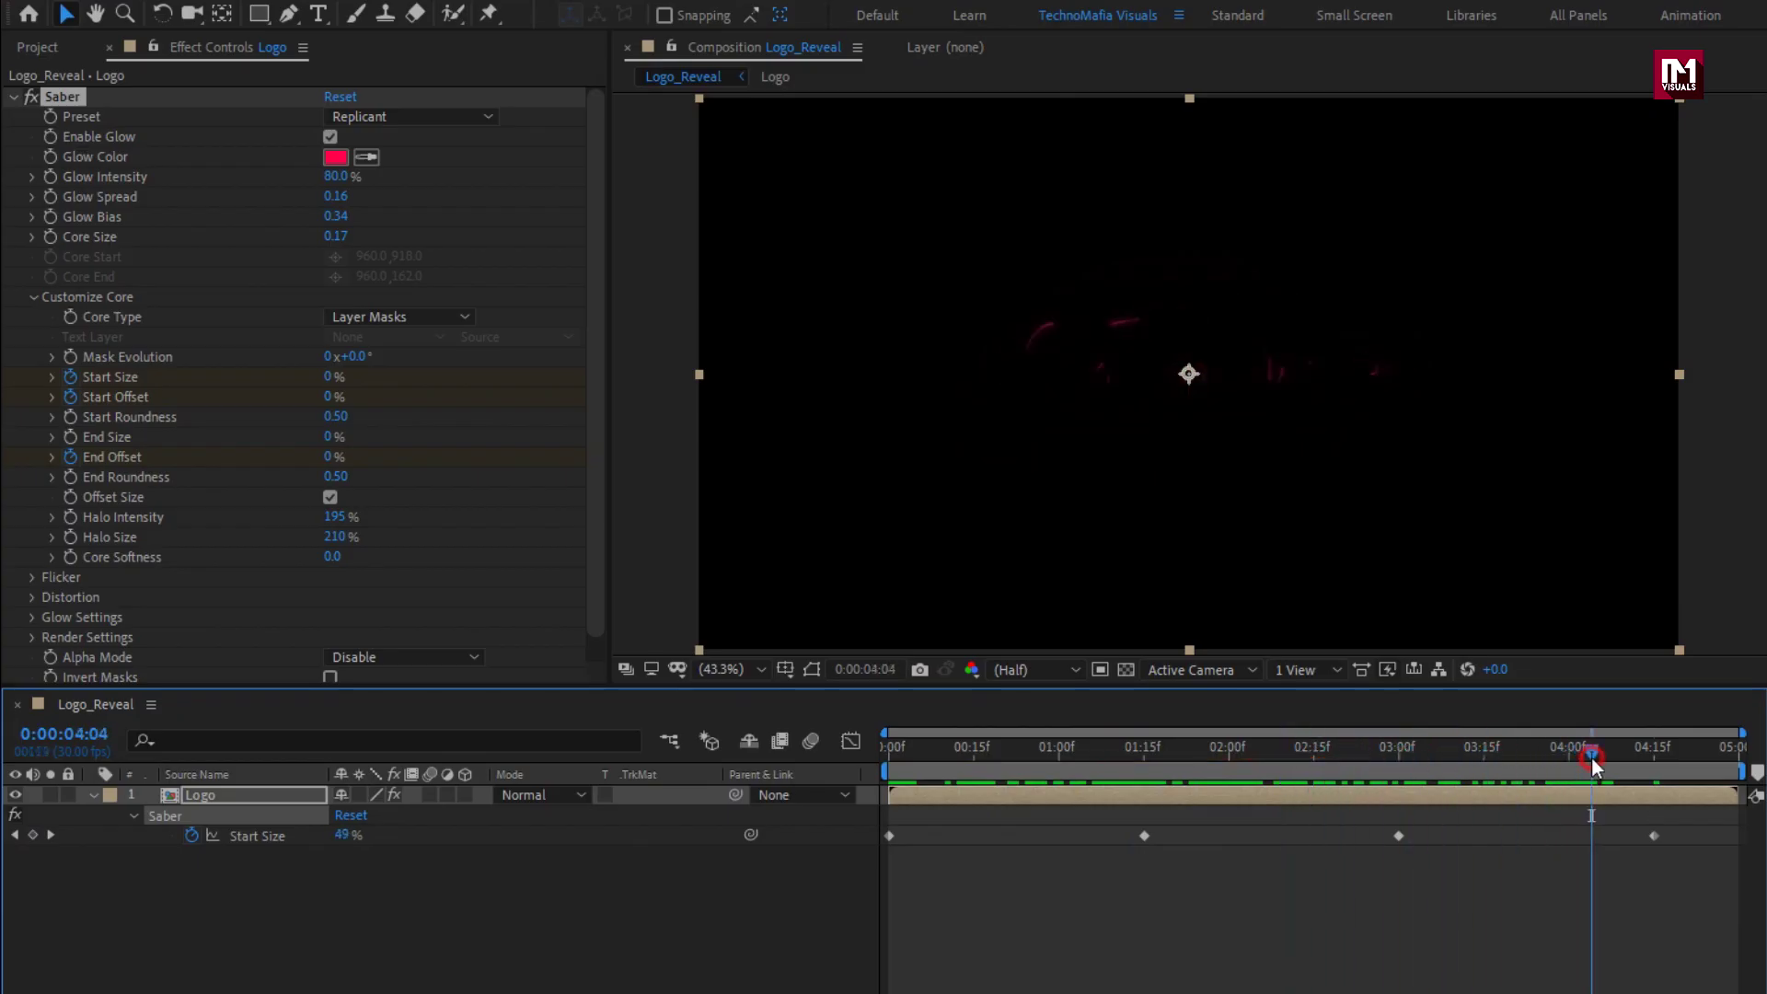
Set Saber's composite setting to Add in its render settings, change its alpha mode, and preview the result.
left_click(34, 296)
left_click(31, 377)
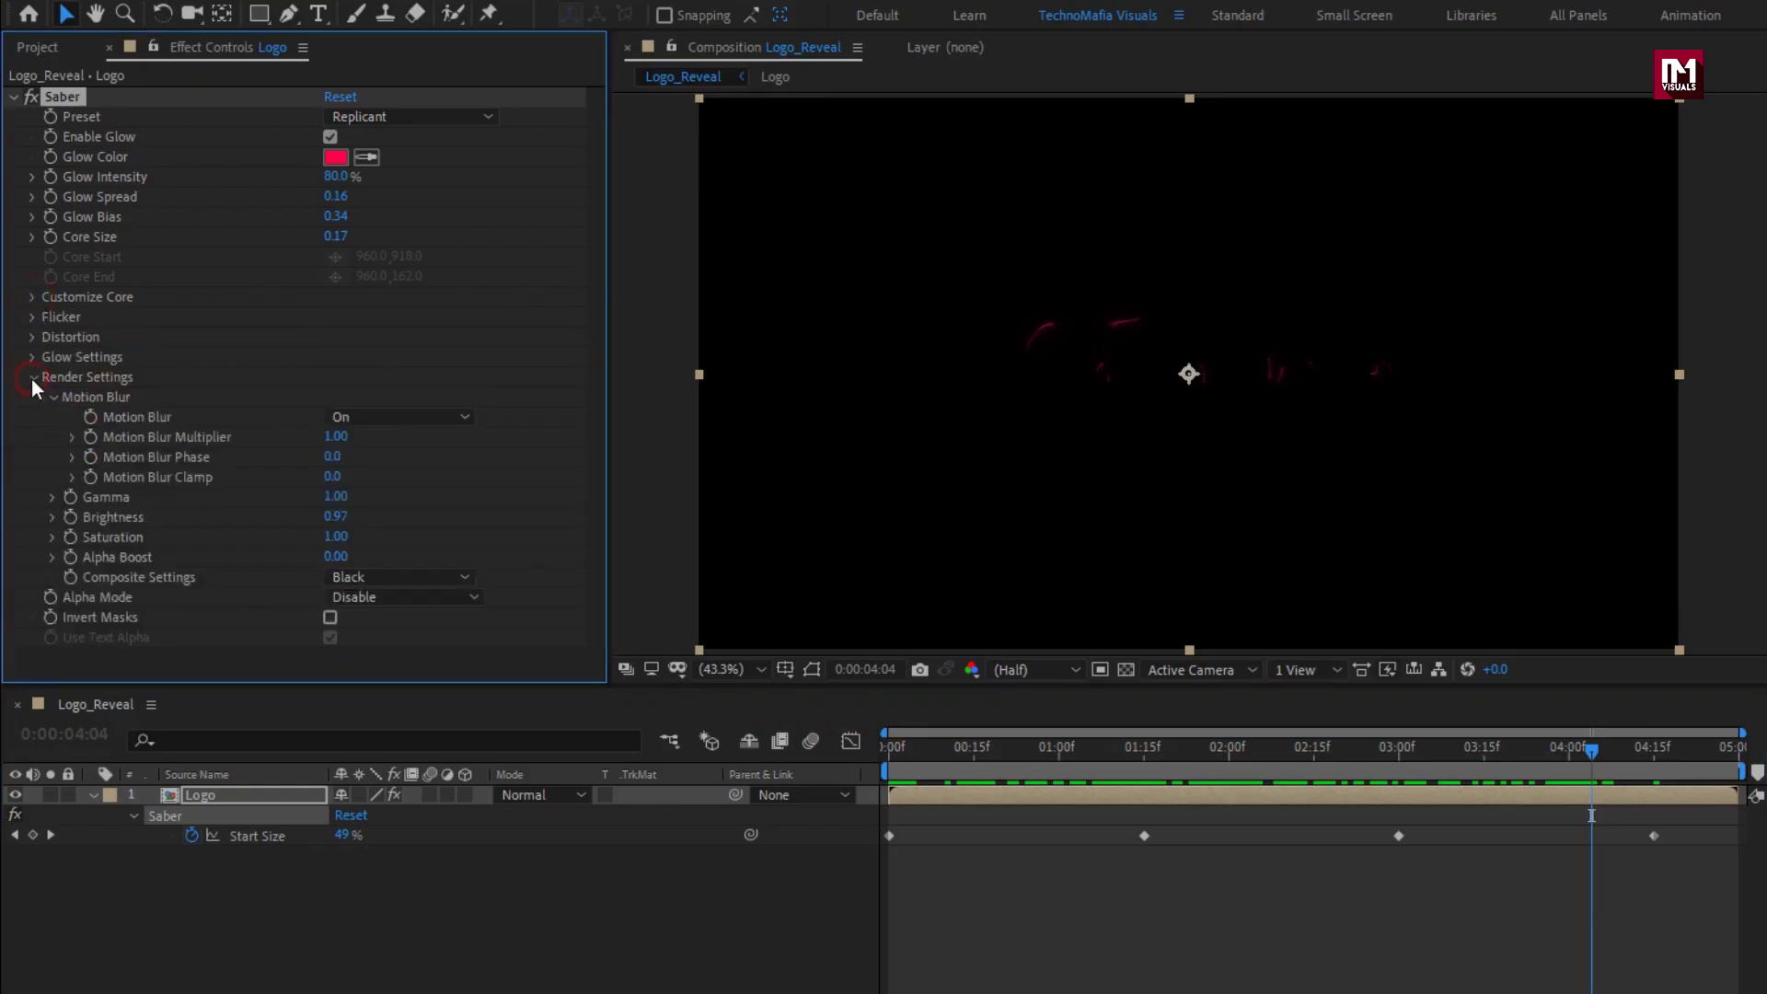
left_click(405, 577)
left_click(418, 652)
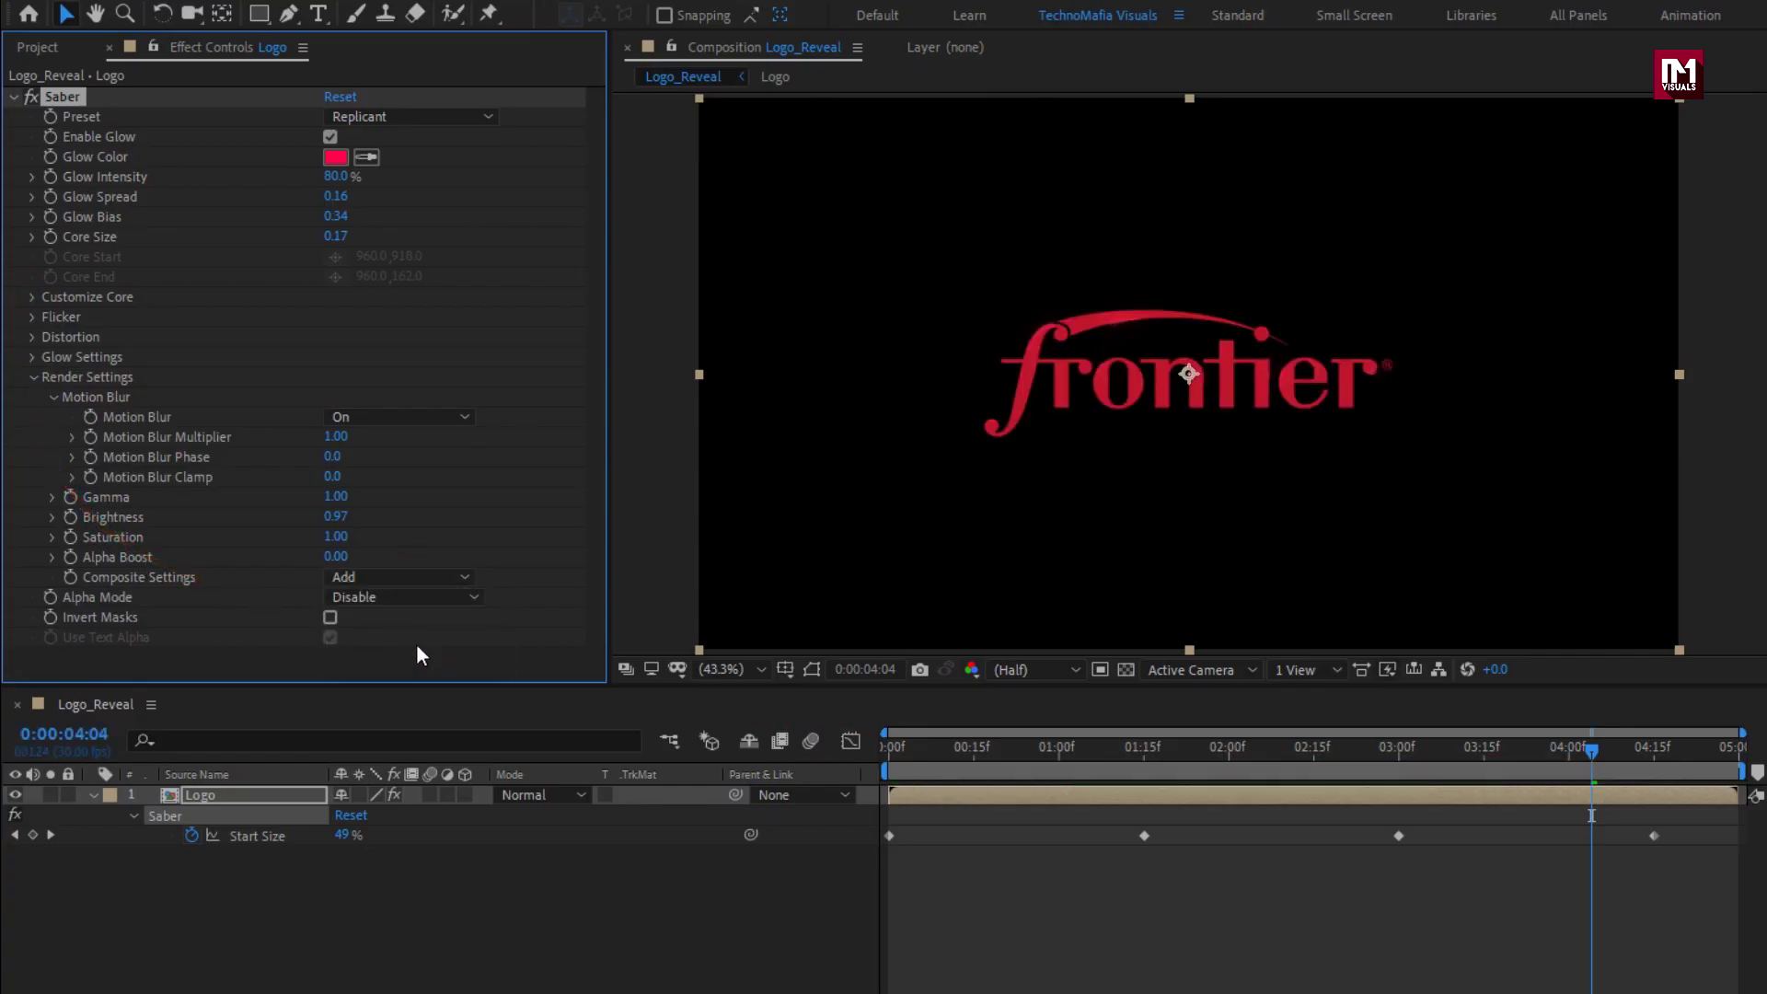
left_click(396, 597)
left_click(398, 649)
left_click_drag(927, 756, 1197, 755)
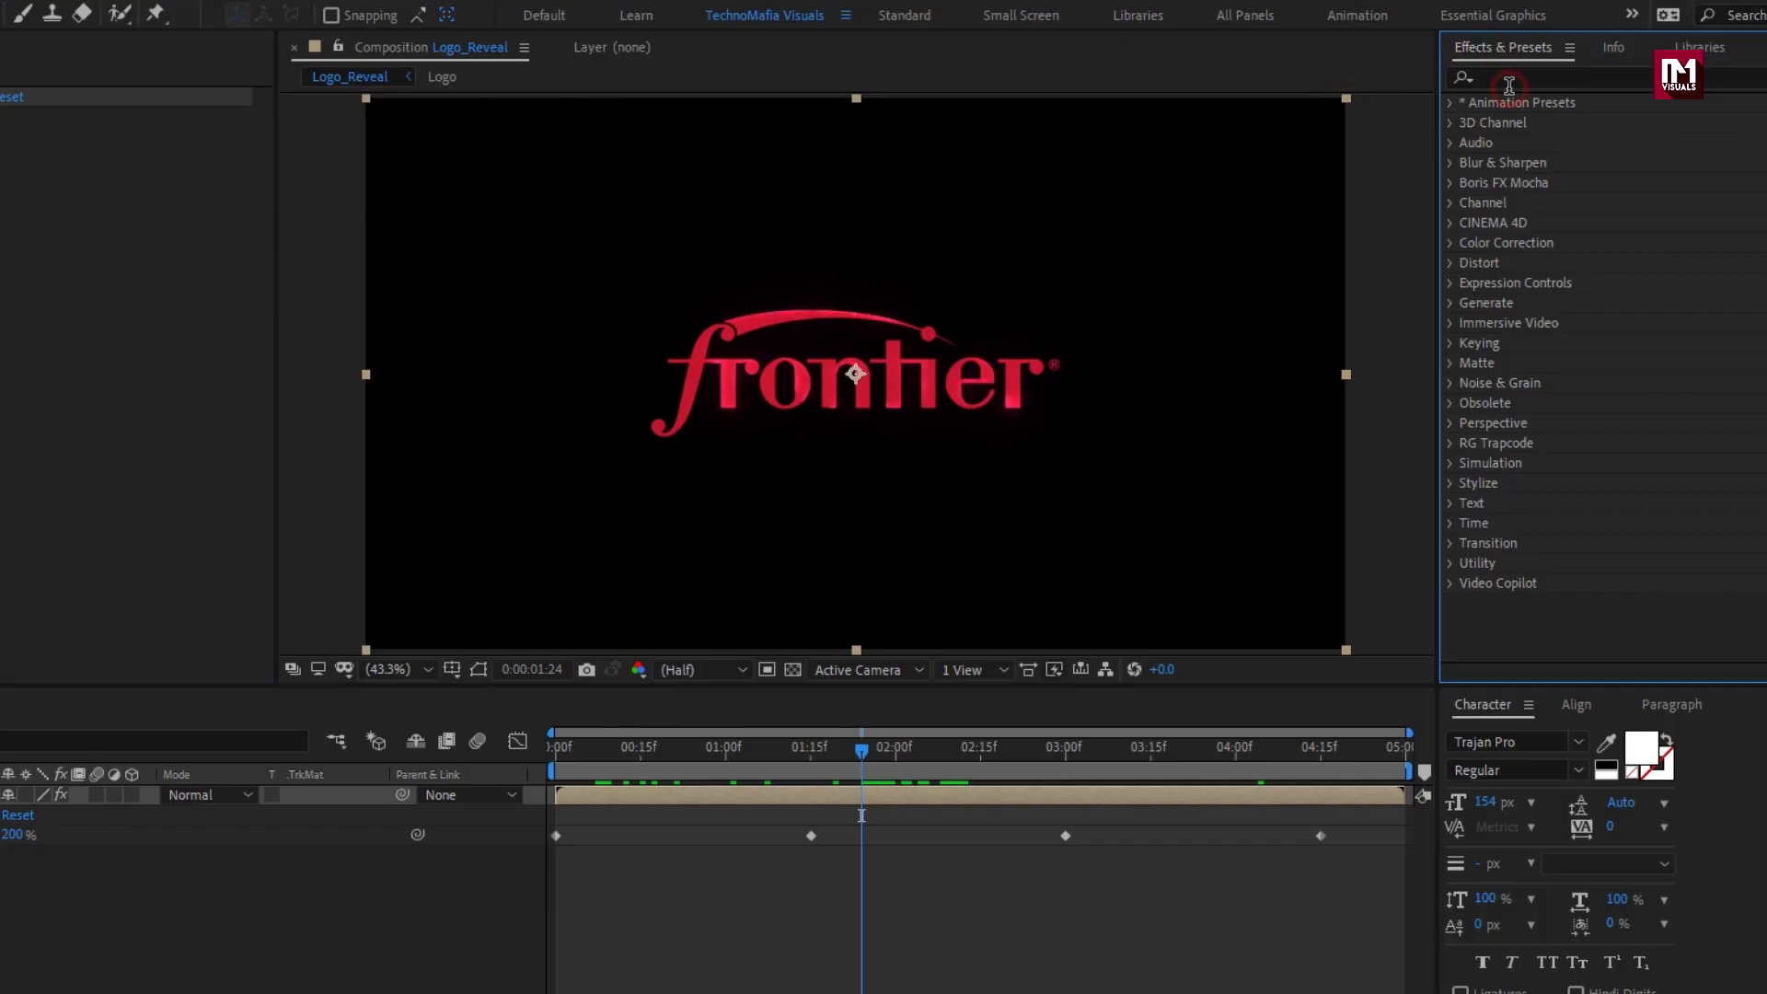
Find the Fill effect and apply it to the Logo layer.
left_click(1509, 76)
type("fill")
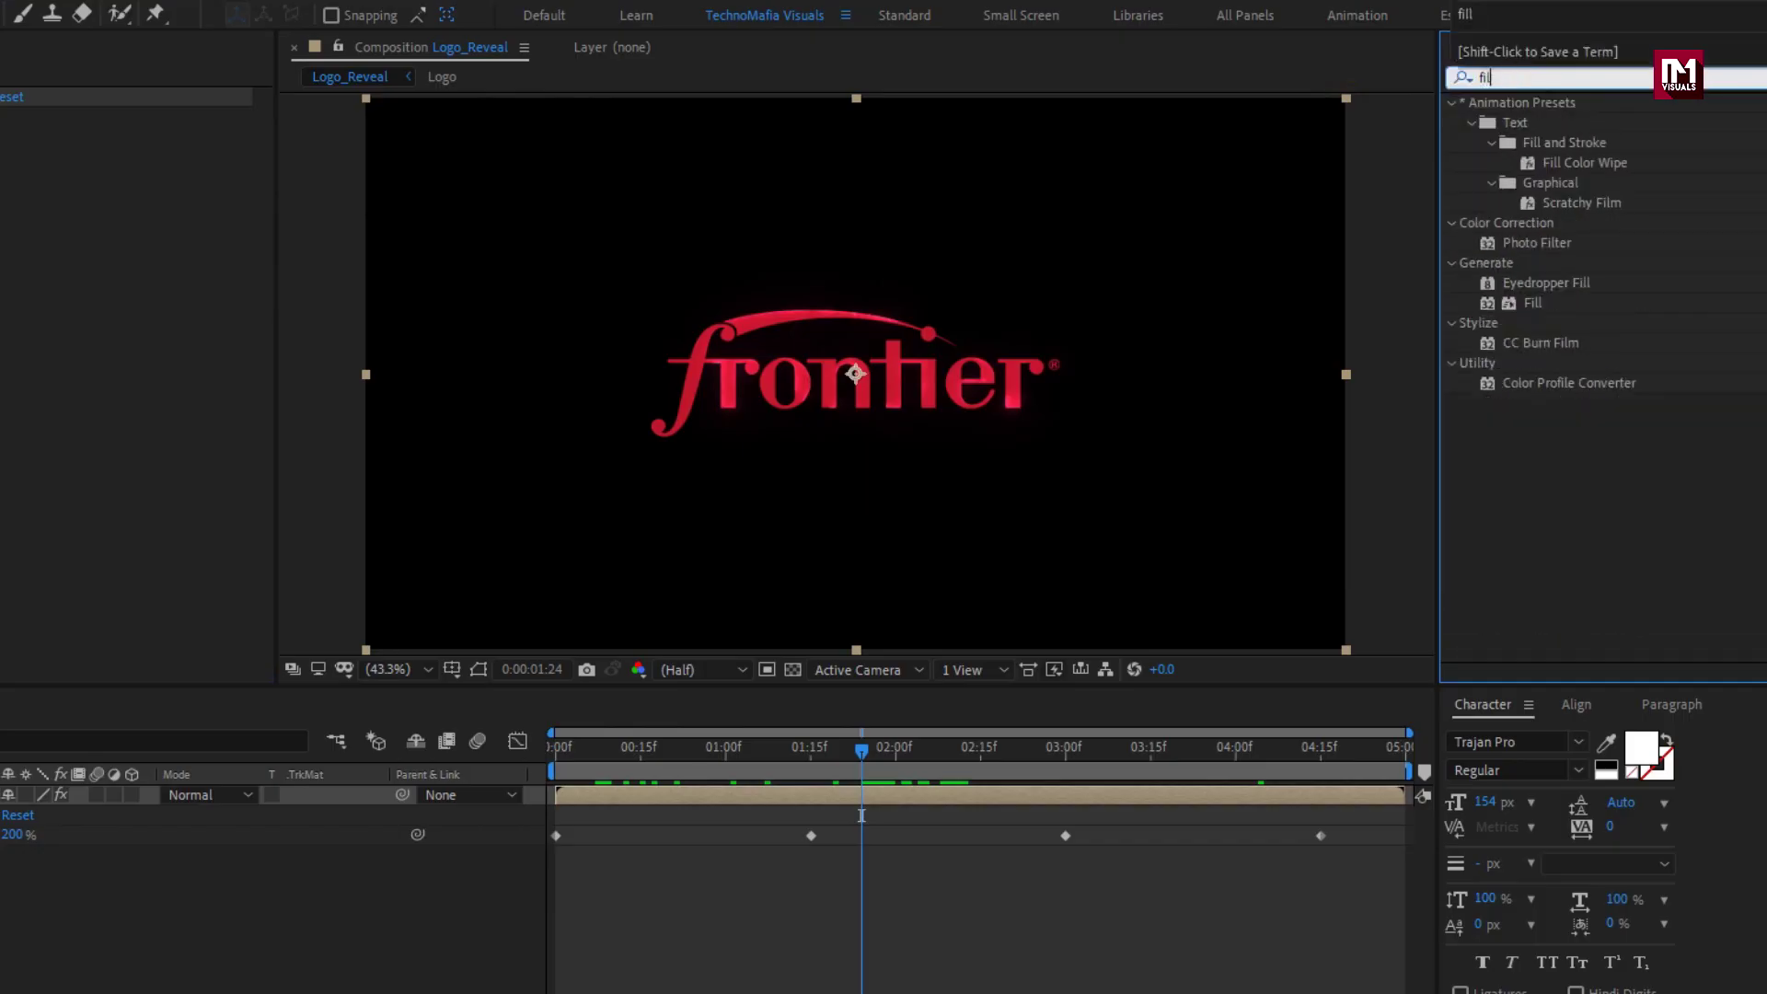
double_click(1532, 222)
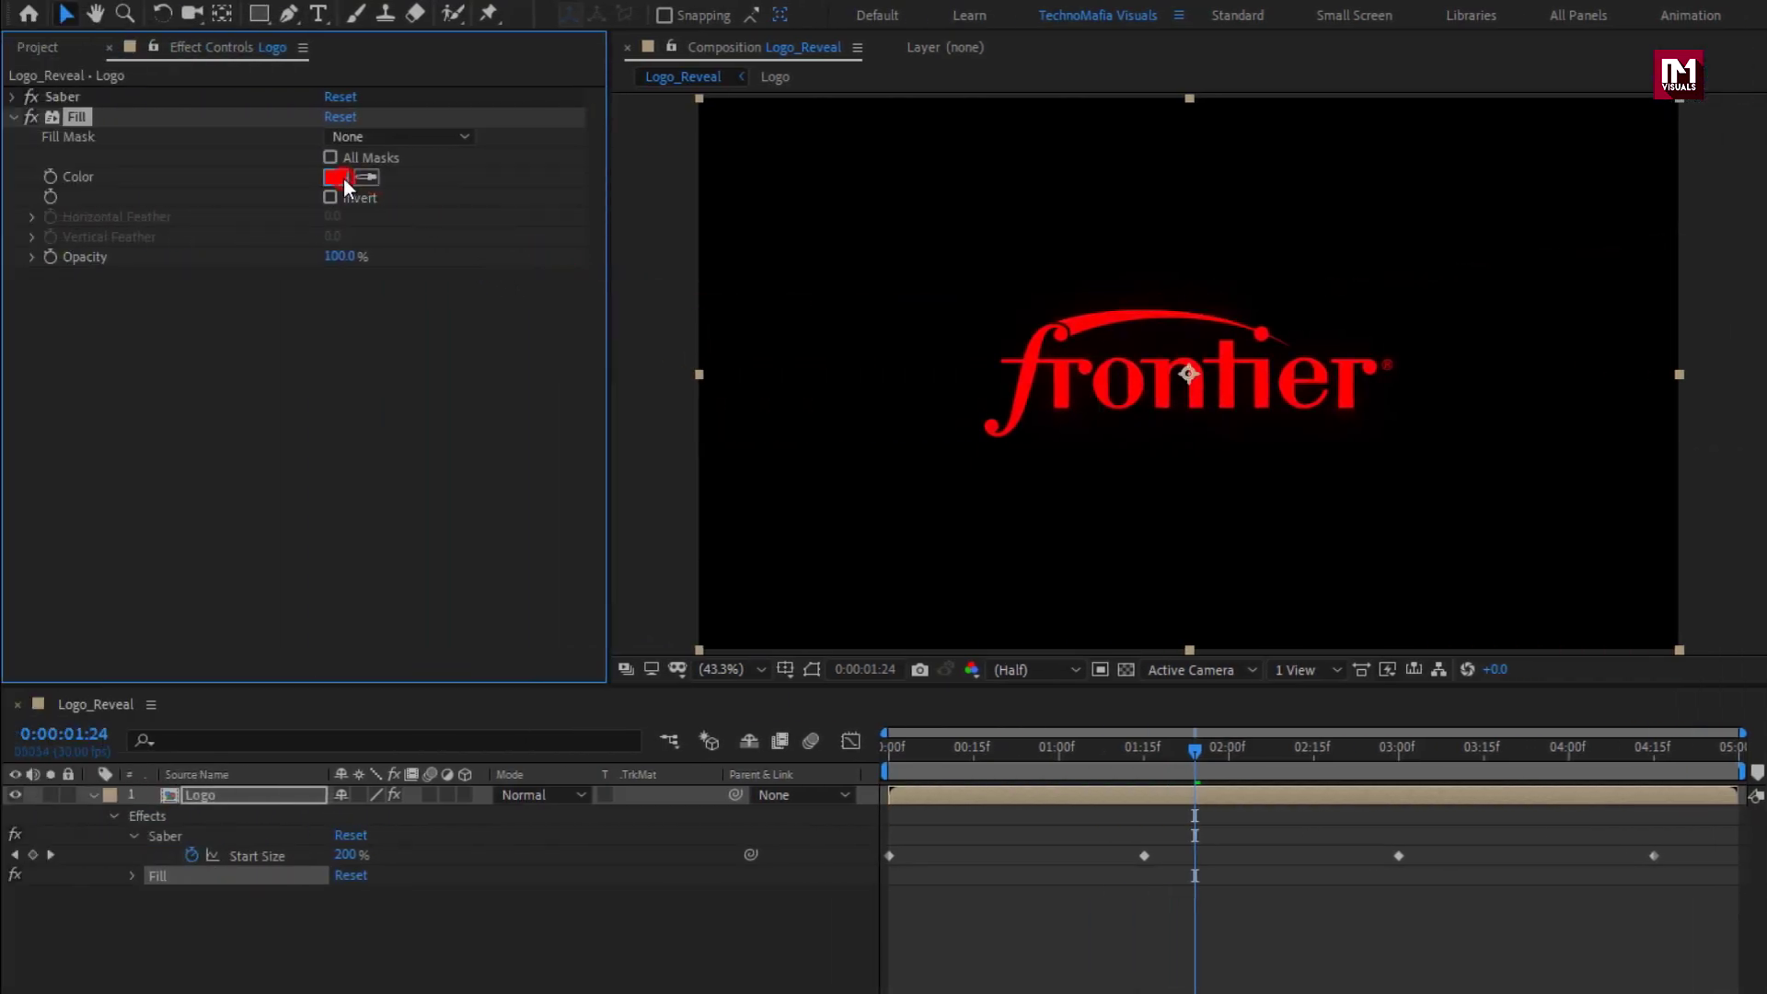
Set the Fill color to black 000000 and move the Saber effect below Fill in the effect order.
left_click(345, 177)
left_click_drag(351, 464, 209, 785)
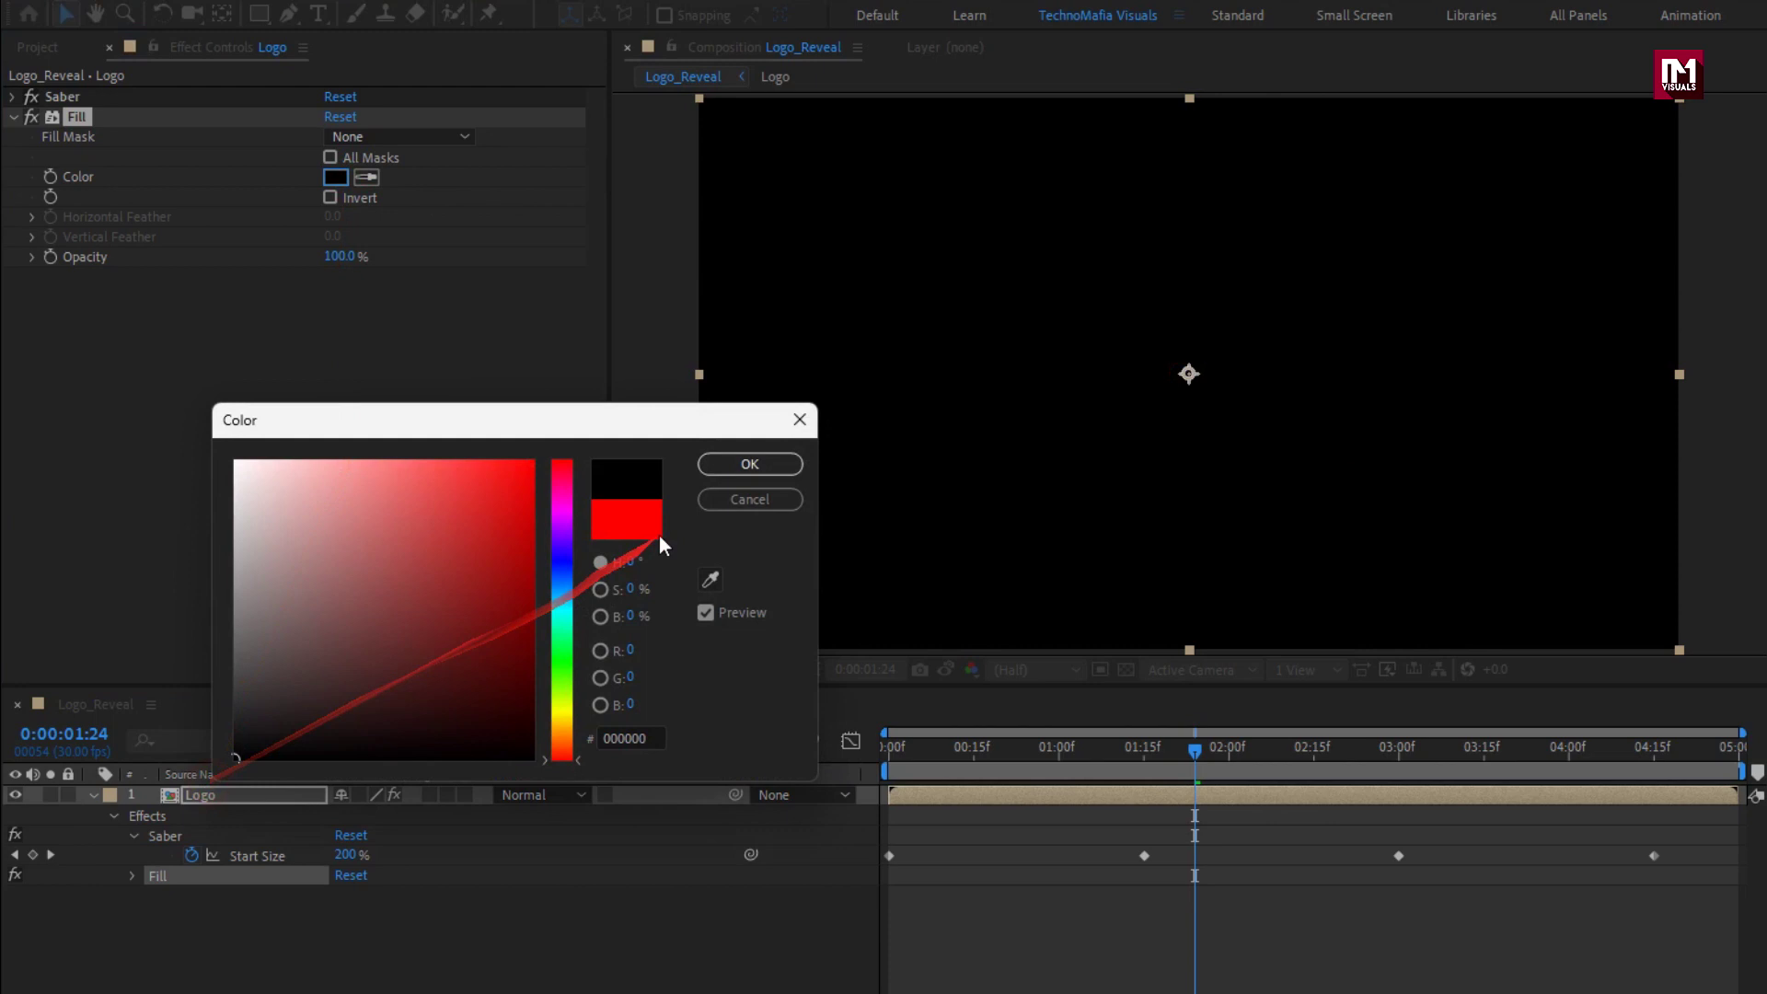
left_click(732, 466)
left_click(13, 117)
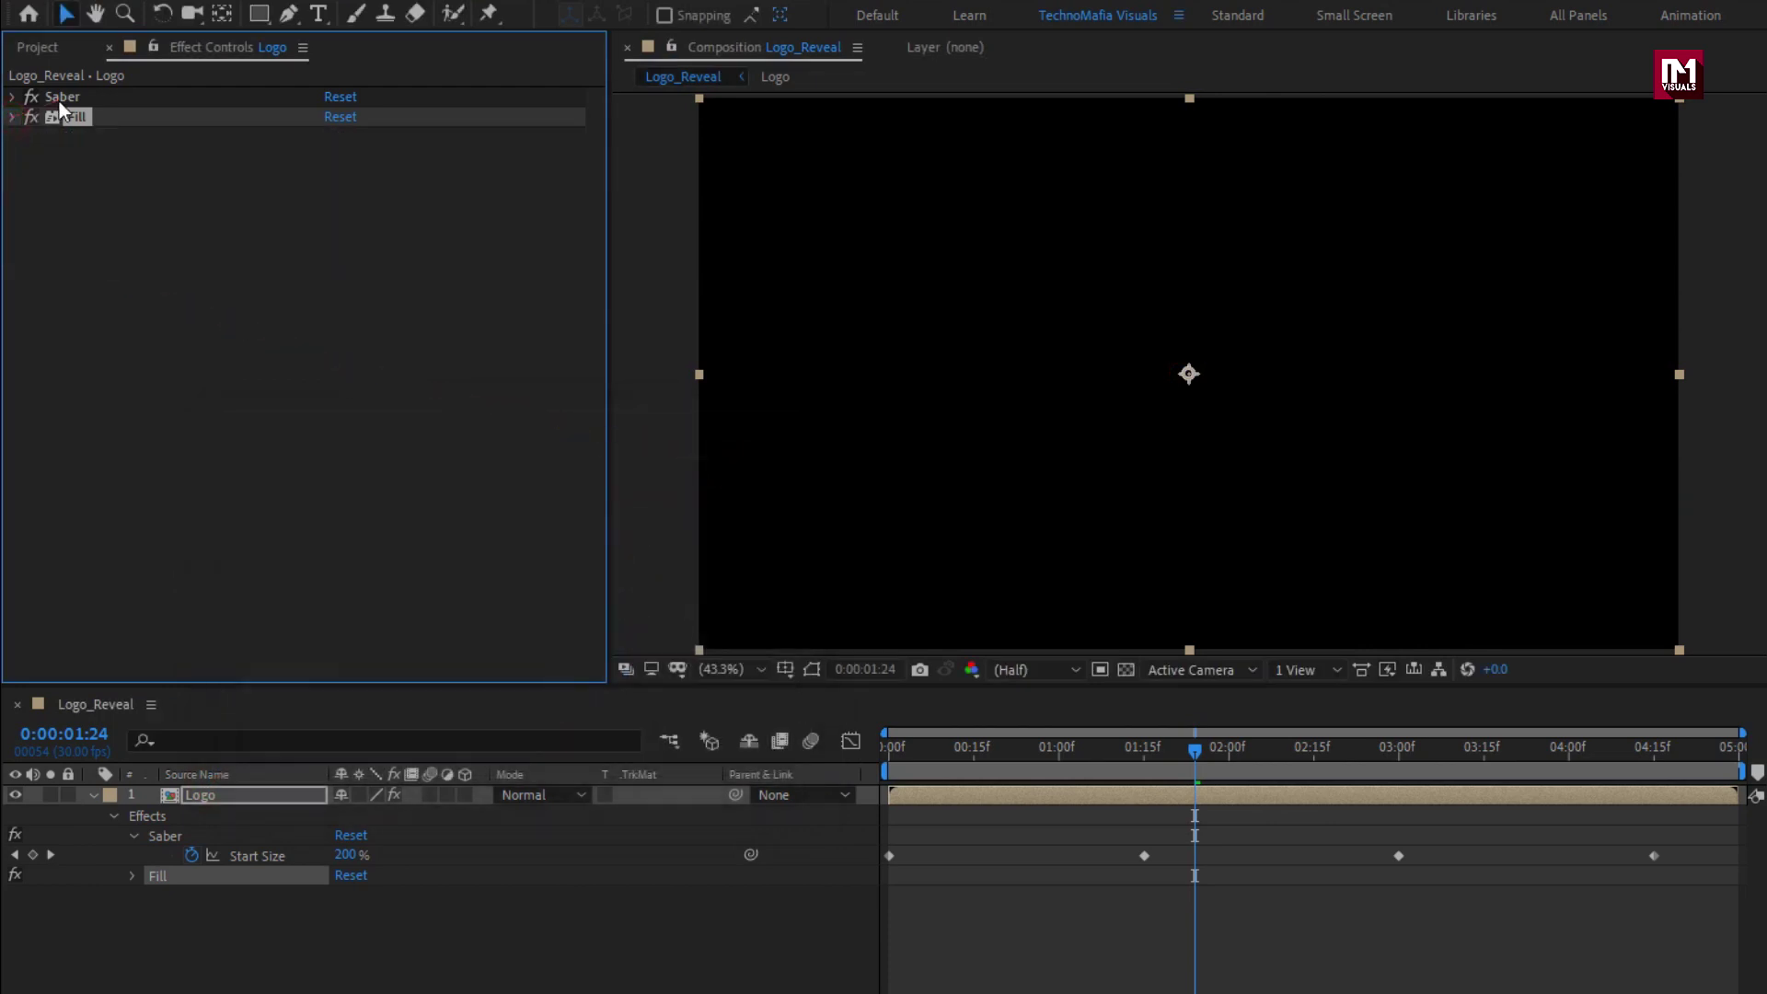
left_click_drag(59, 102, 61, 162)
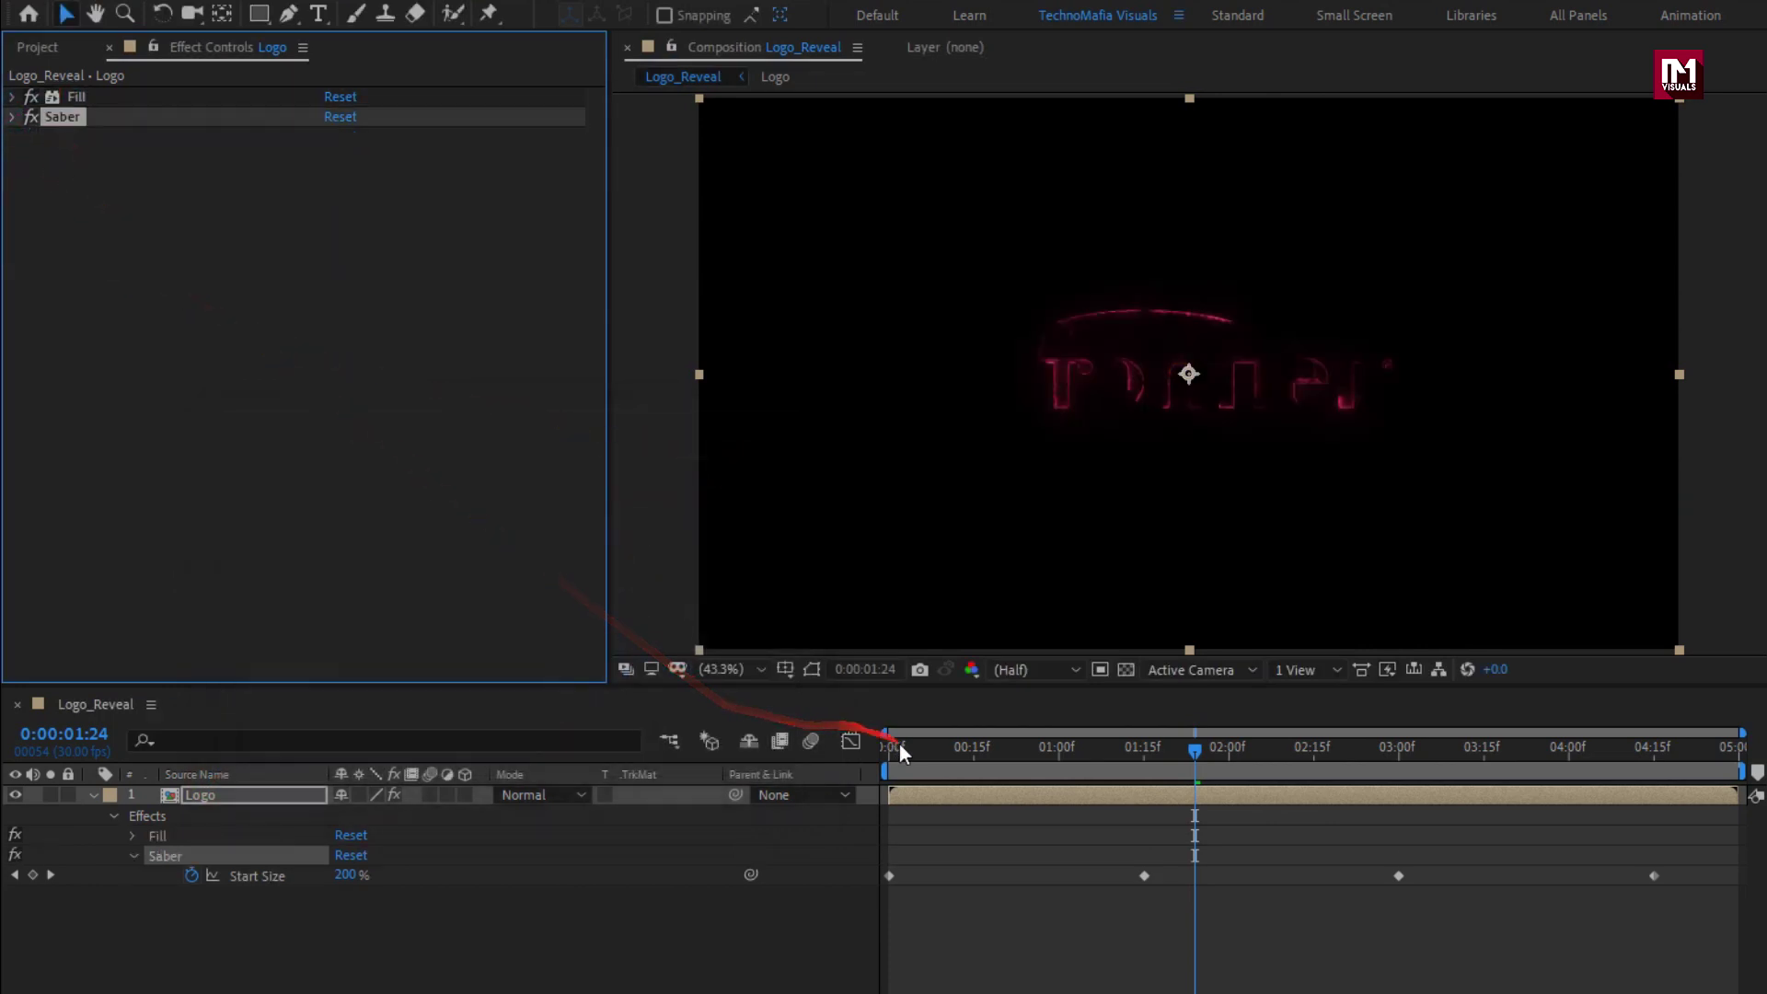
Apply a second Saber effect to the Logo layer and set its core type to Layer Masks.
mouse_move(900, 748)
left_mouse_down()
mouse_move(1499, 749)
mouse_move(959, 755)
mouse_move(1277, 747)
left_mouse_up()
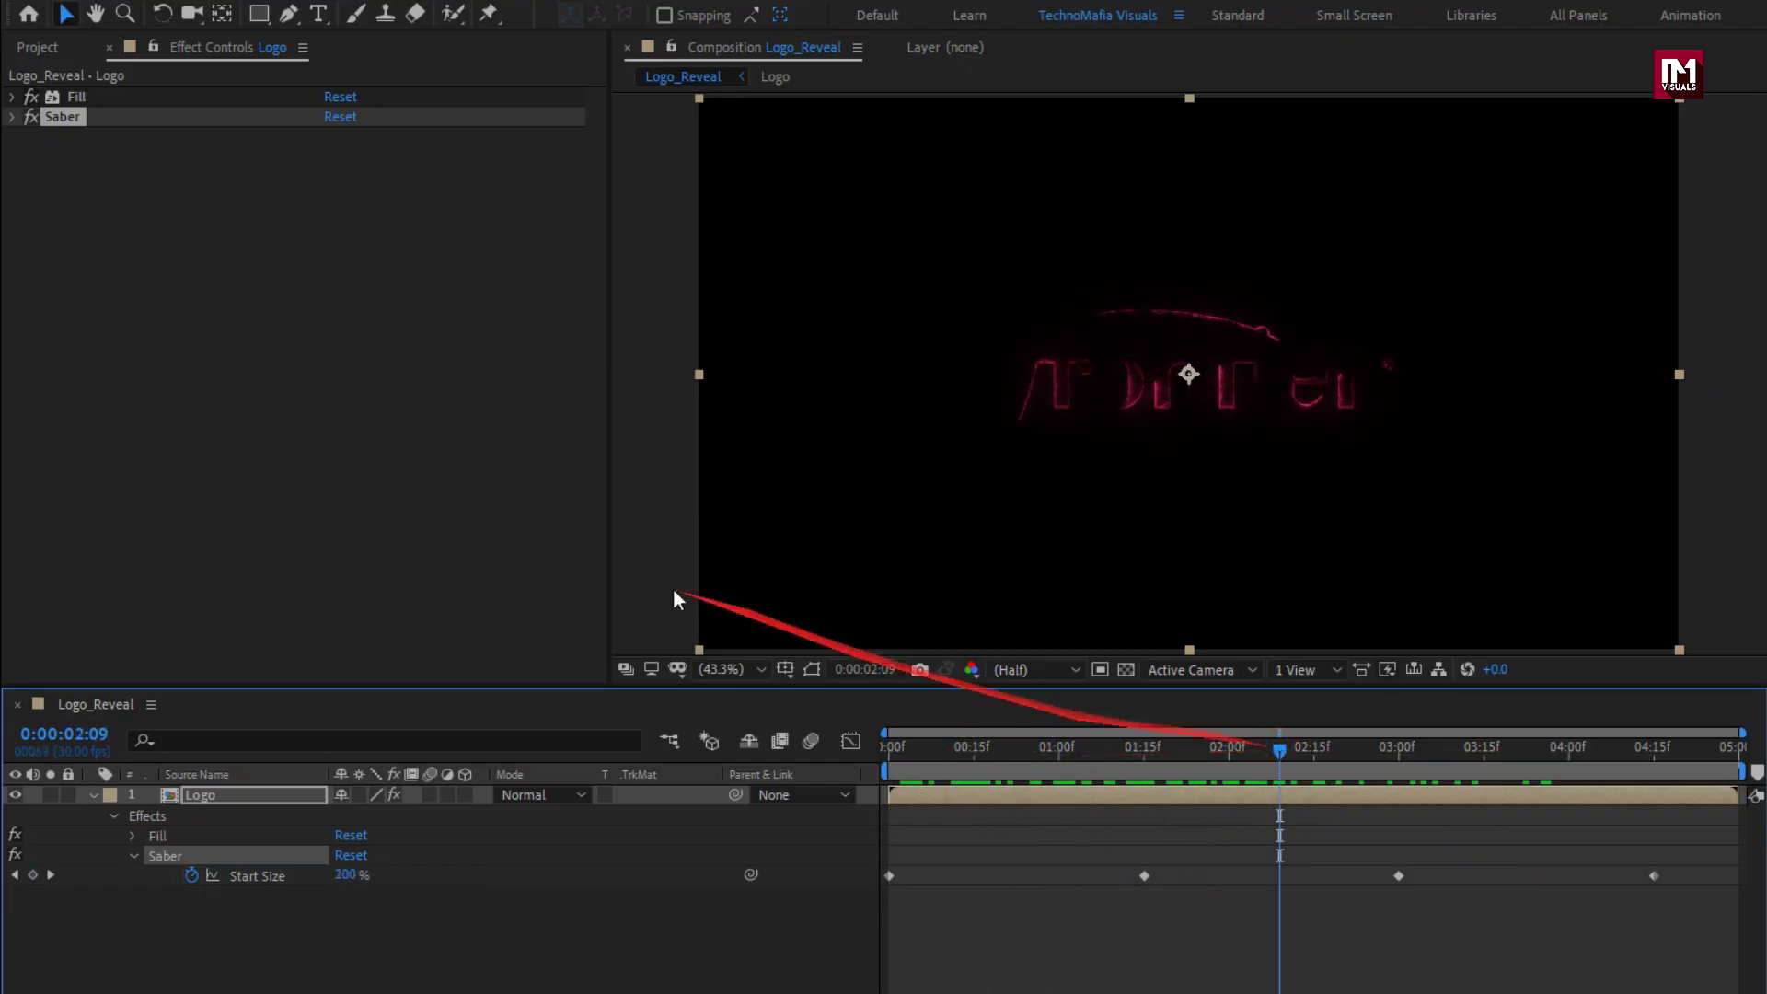
left_click(201, 15)
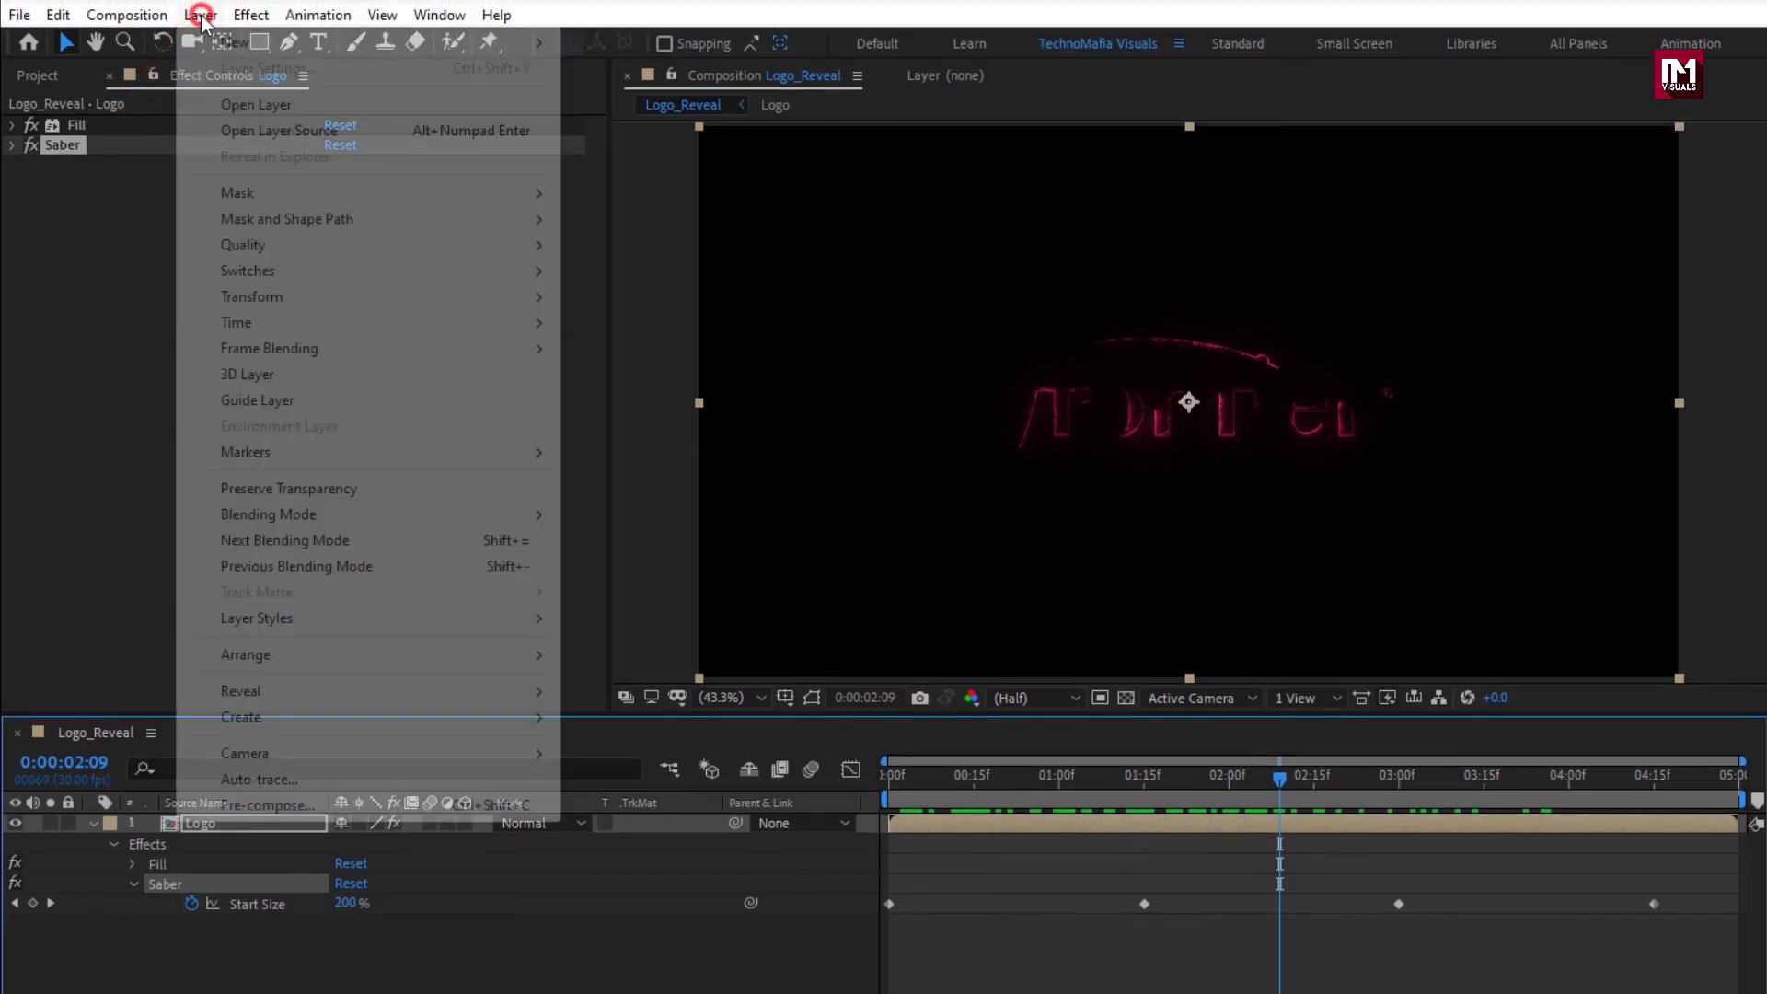
mouse_move(254, 20)
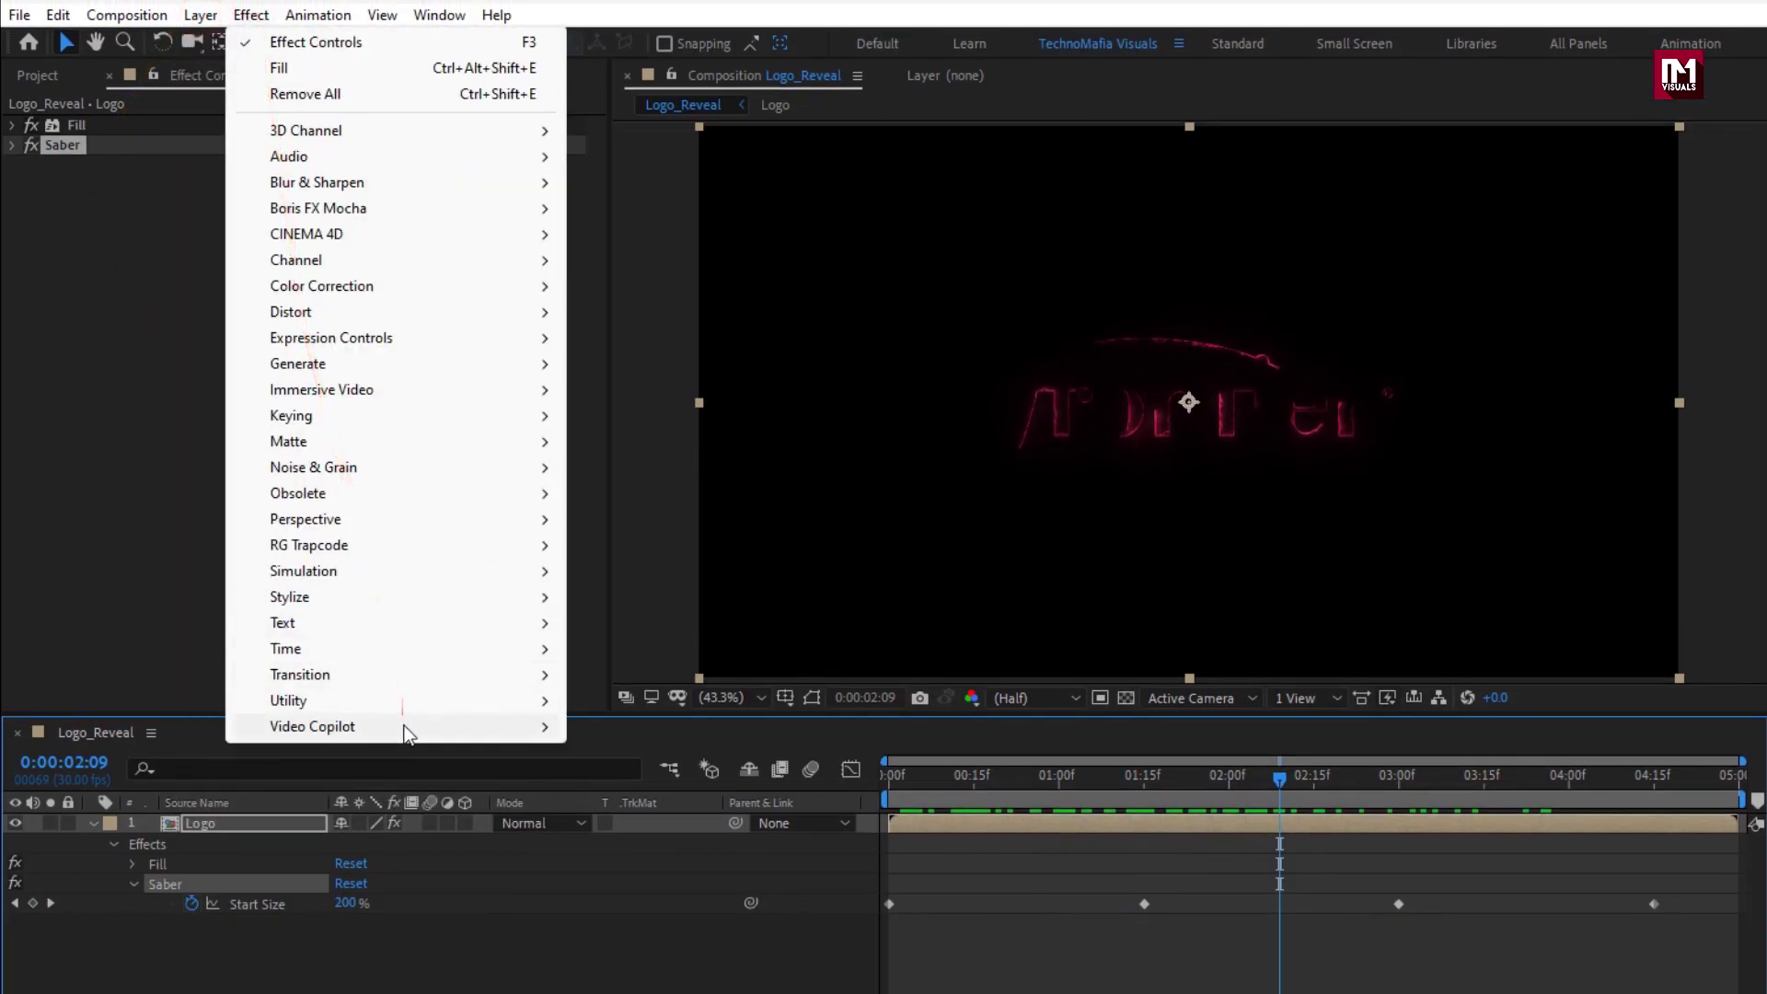
mouse_move(406, 726)
left_click(679, 777)
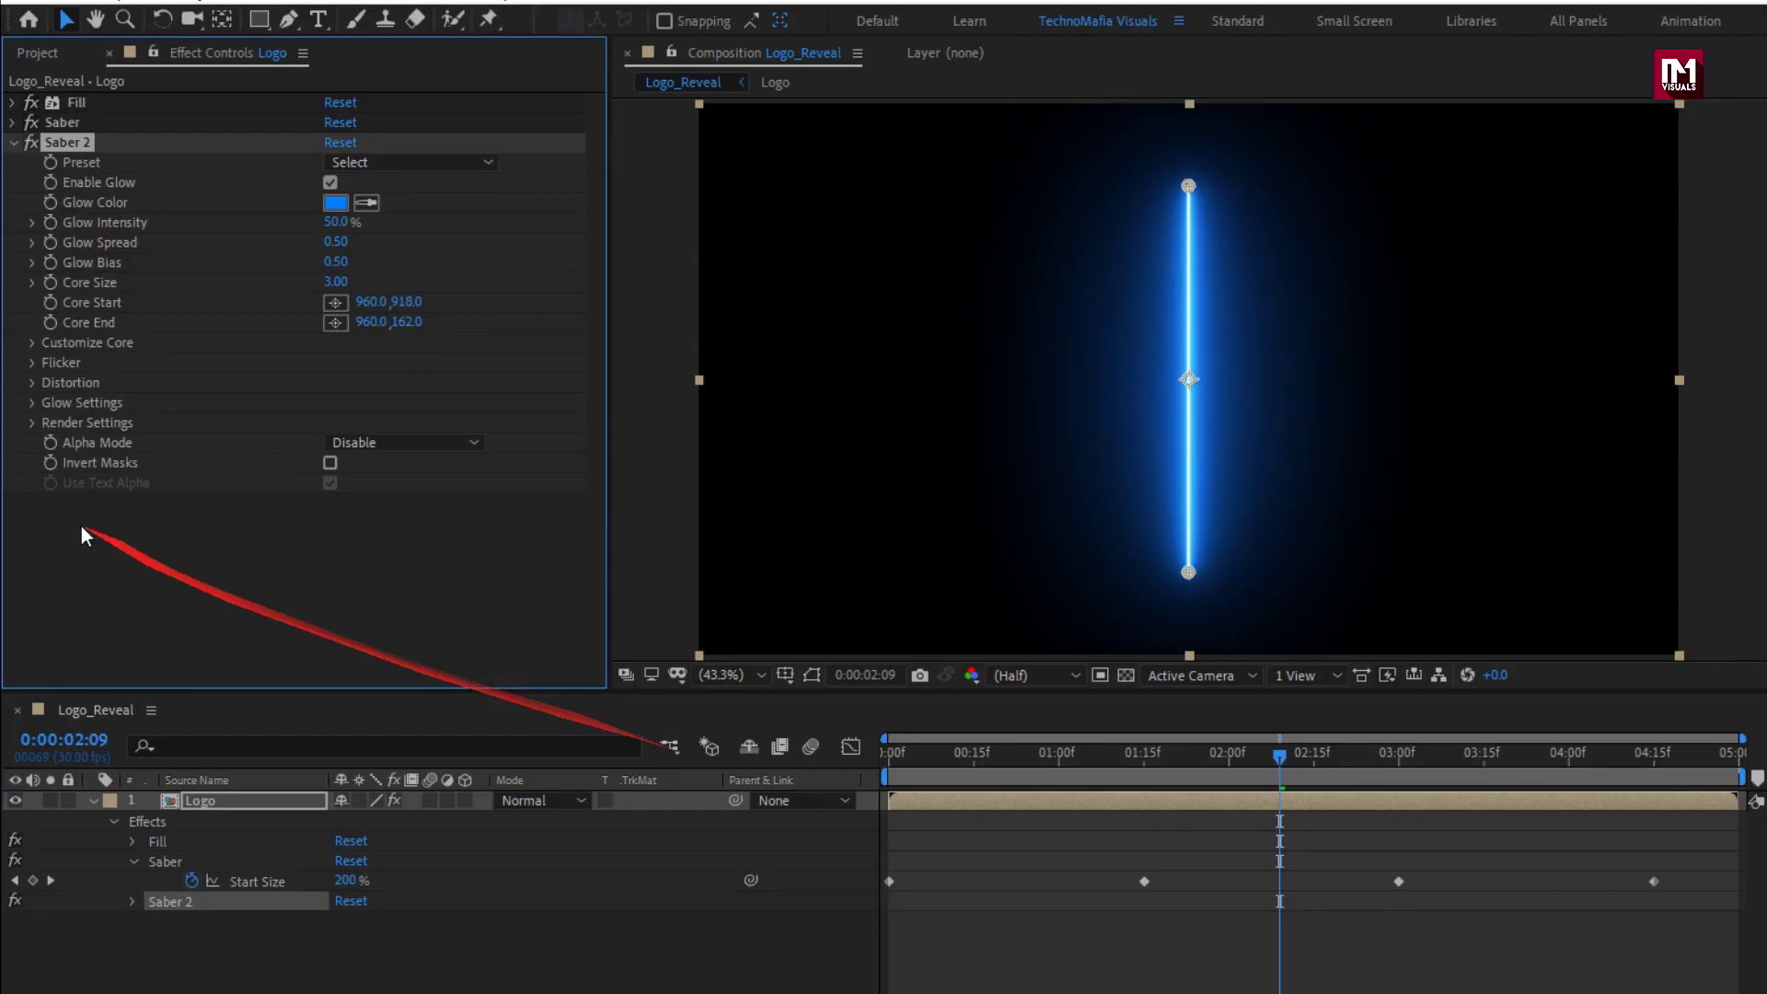
left_click(33, 338)
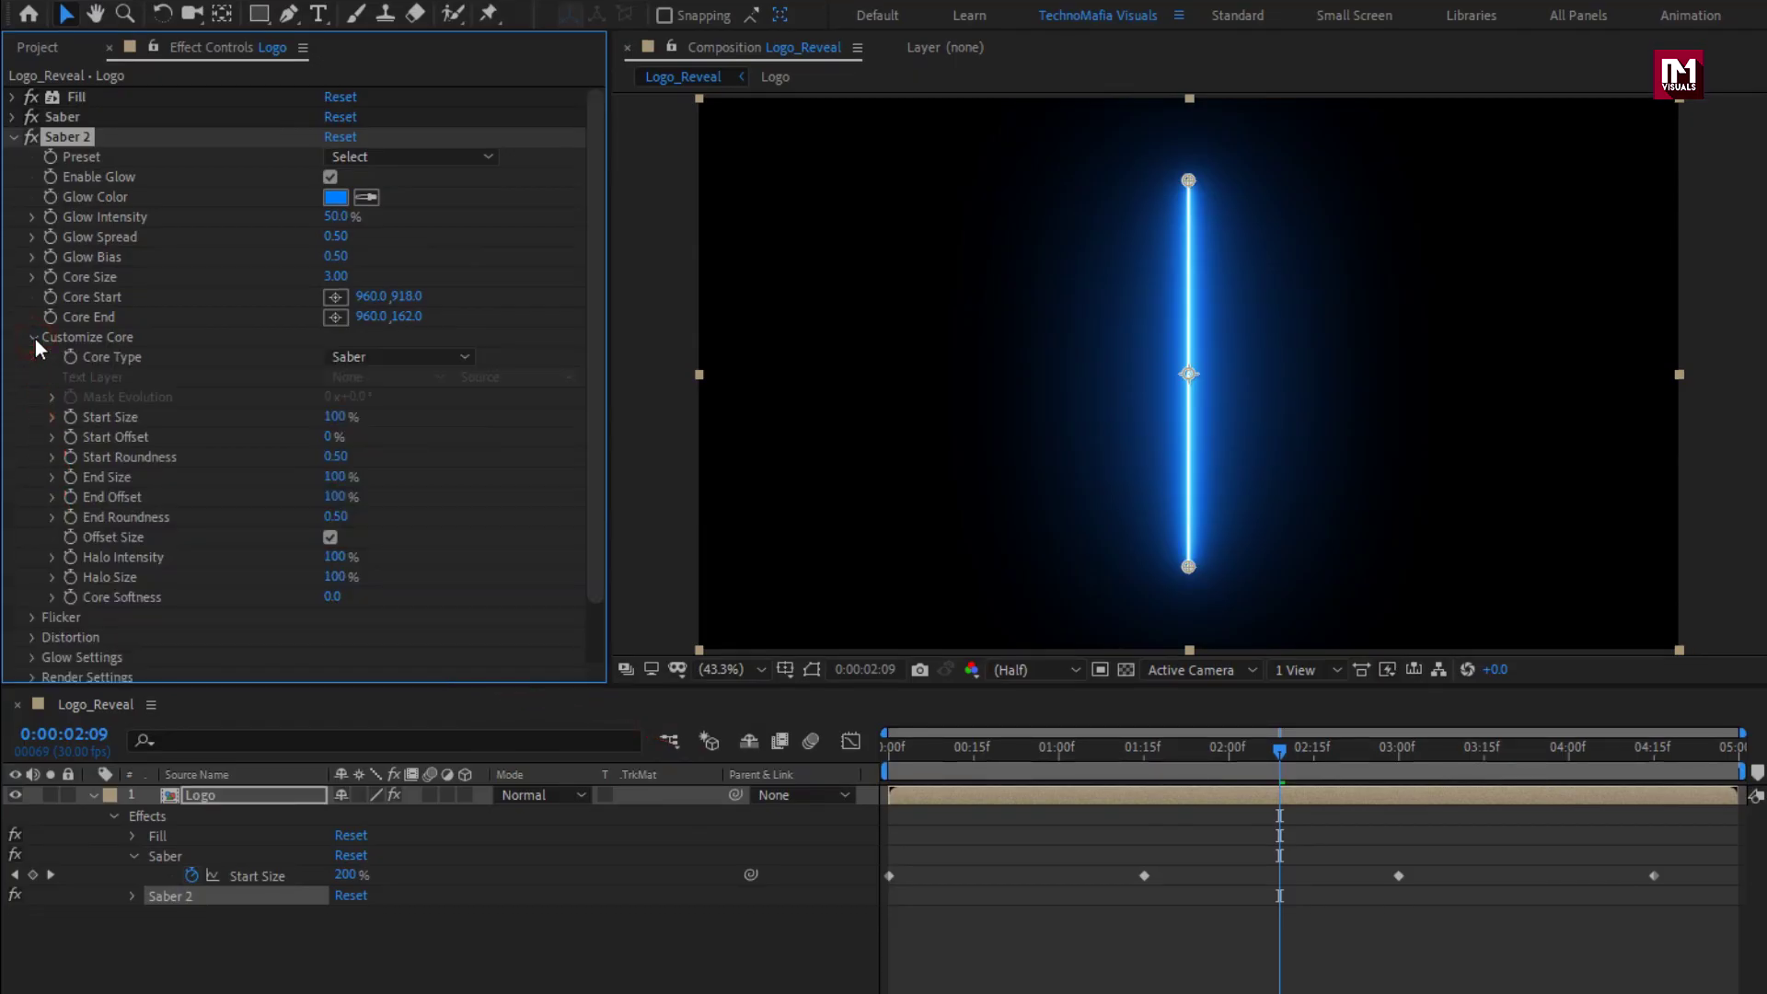
left_click(403, 354)
left_click(442, 408)
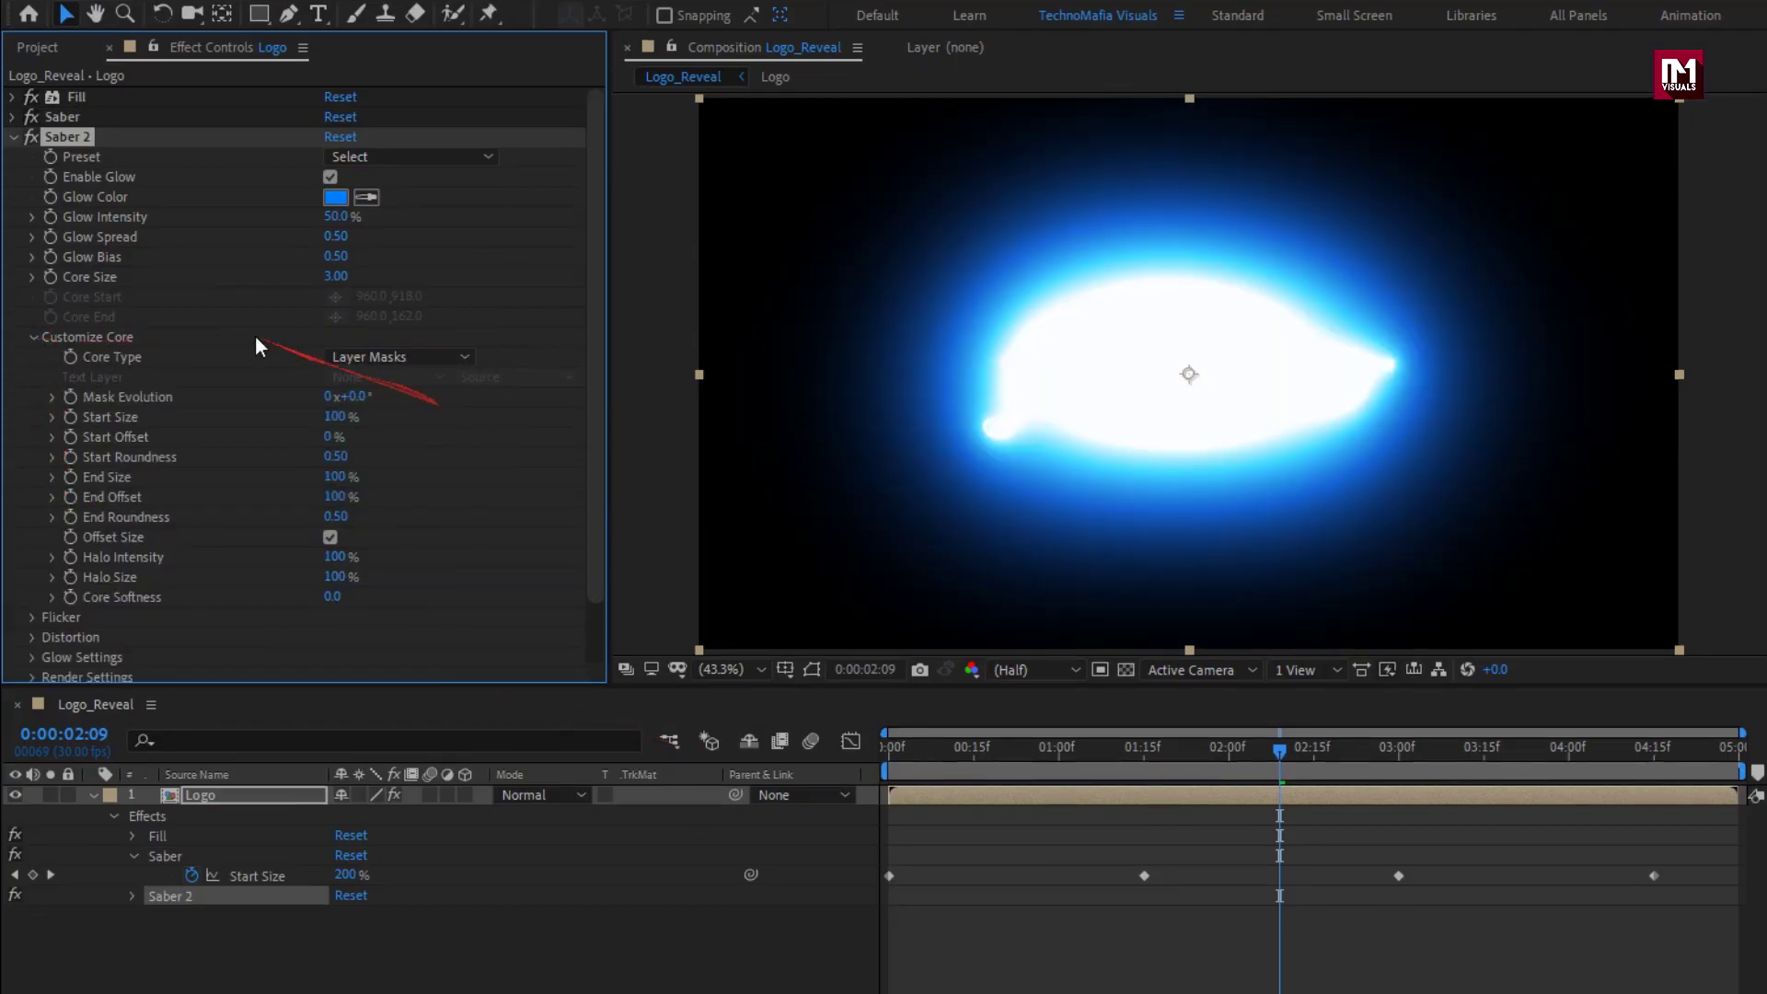
Give Saber 2 the Yellow Smoke preset with a light pink glow color and a glow intensity of 40%.
left_click(373, 154)
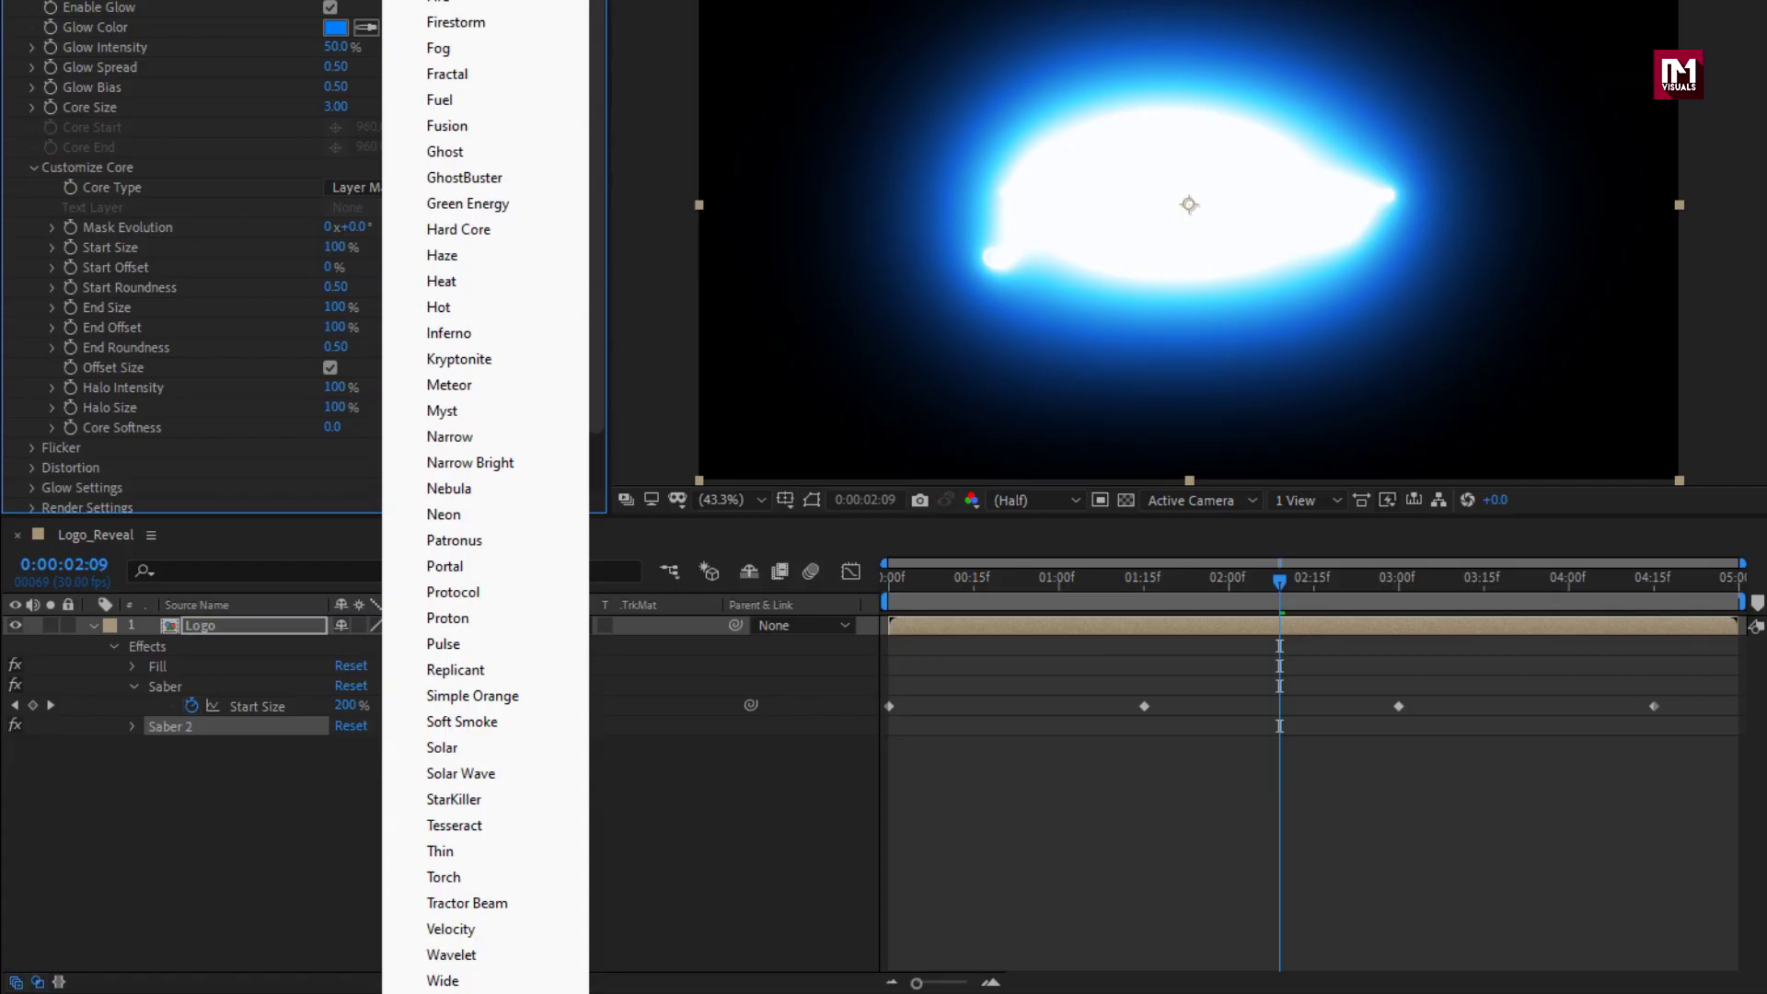
left_click(525, 983)
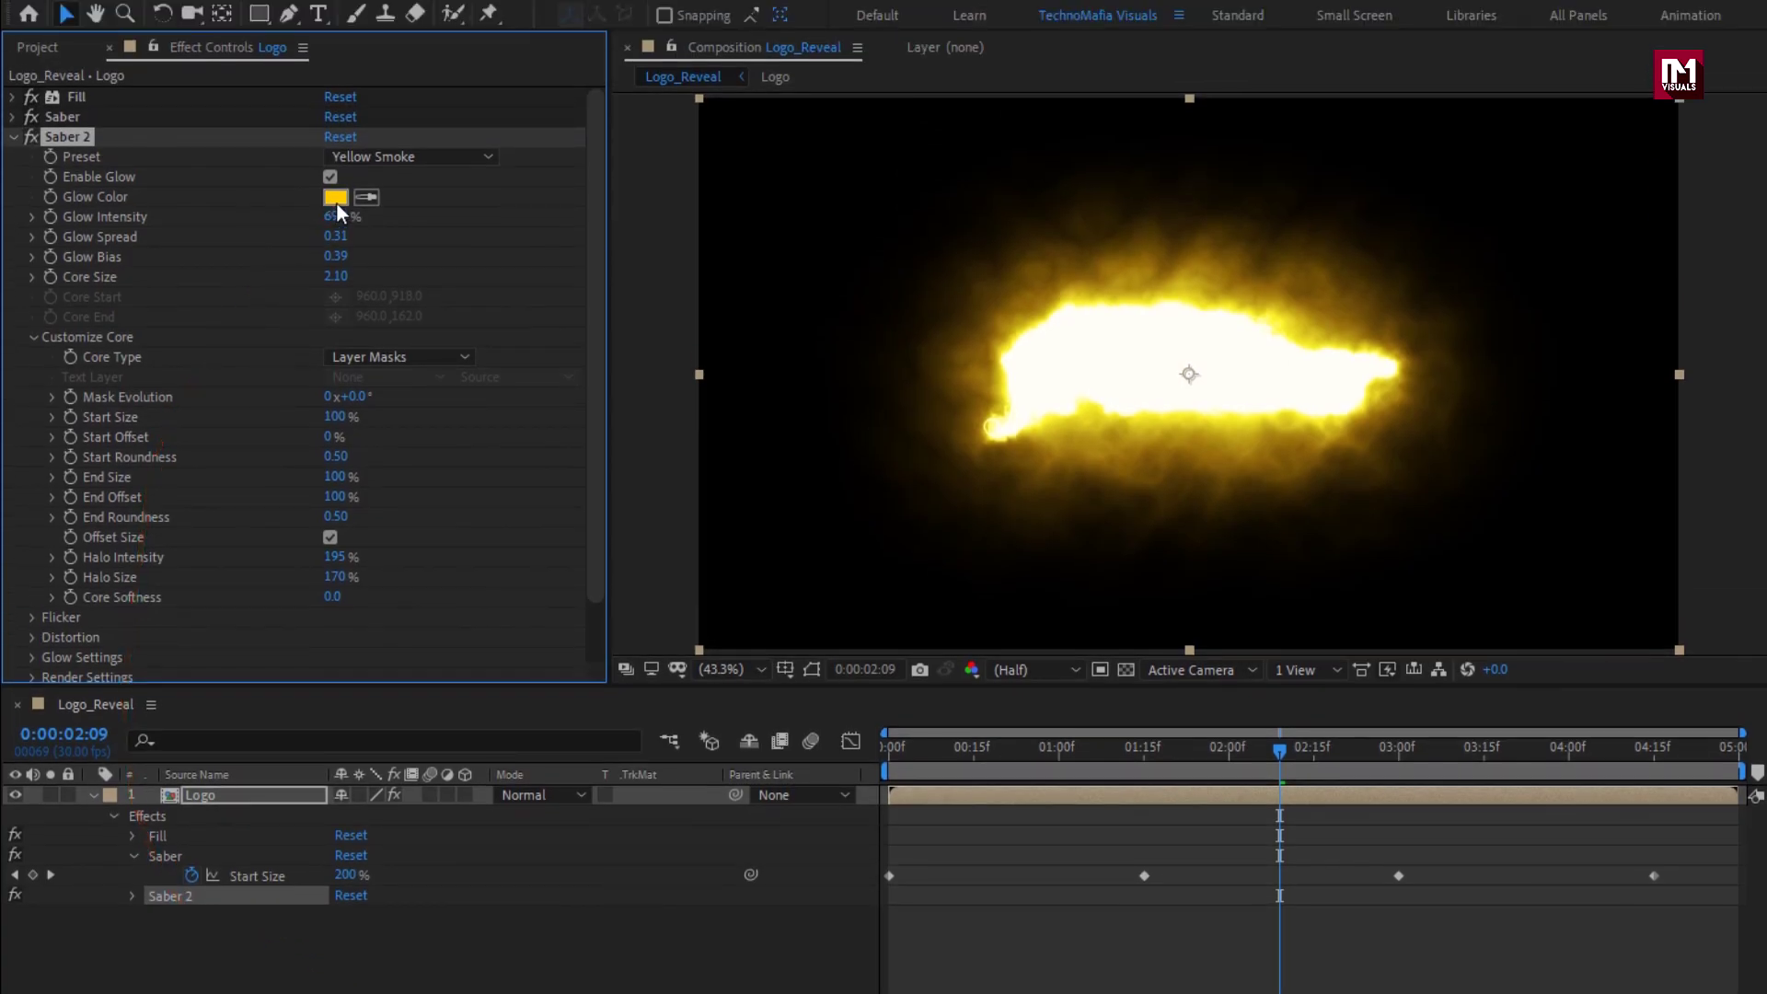
left_click(335, 200)
left_click(560, 545)
left_click_drag(560, 542, 560, 511)
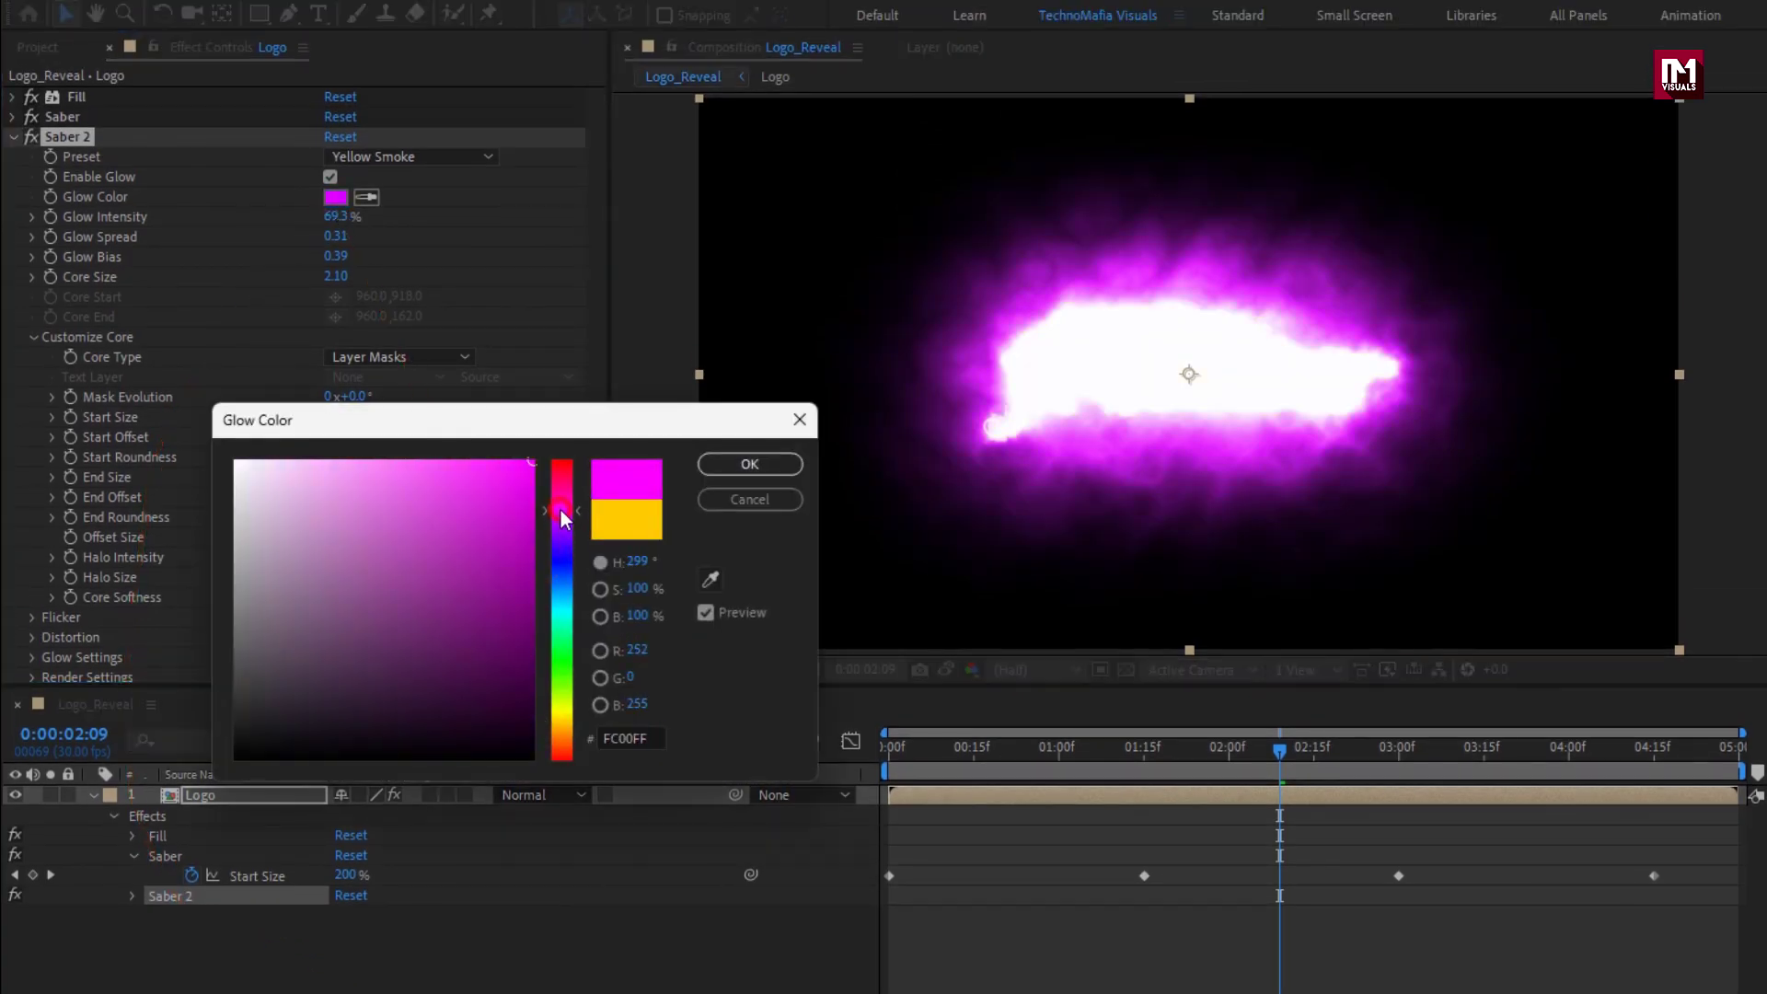
left_click_drag(439, 479, 370, 471)
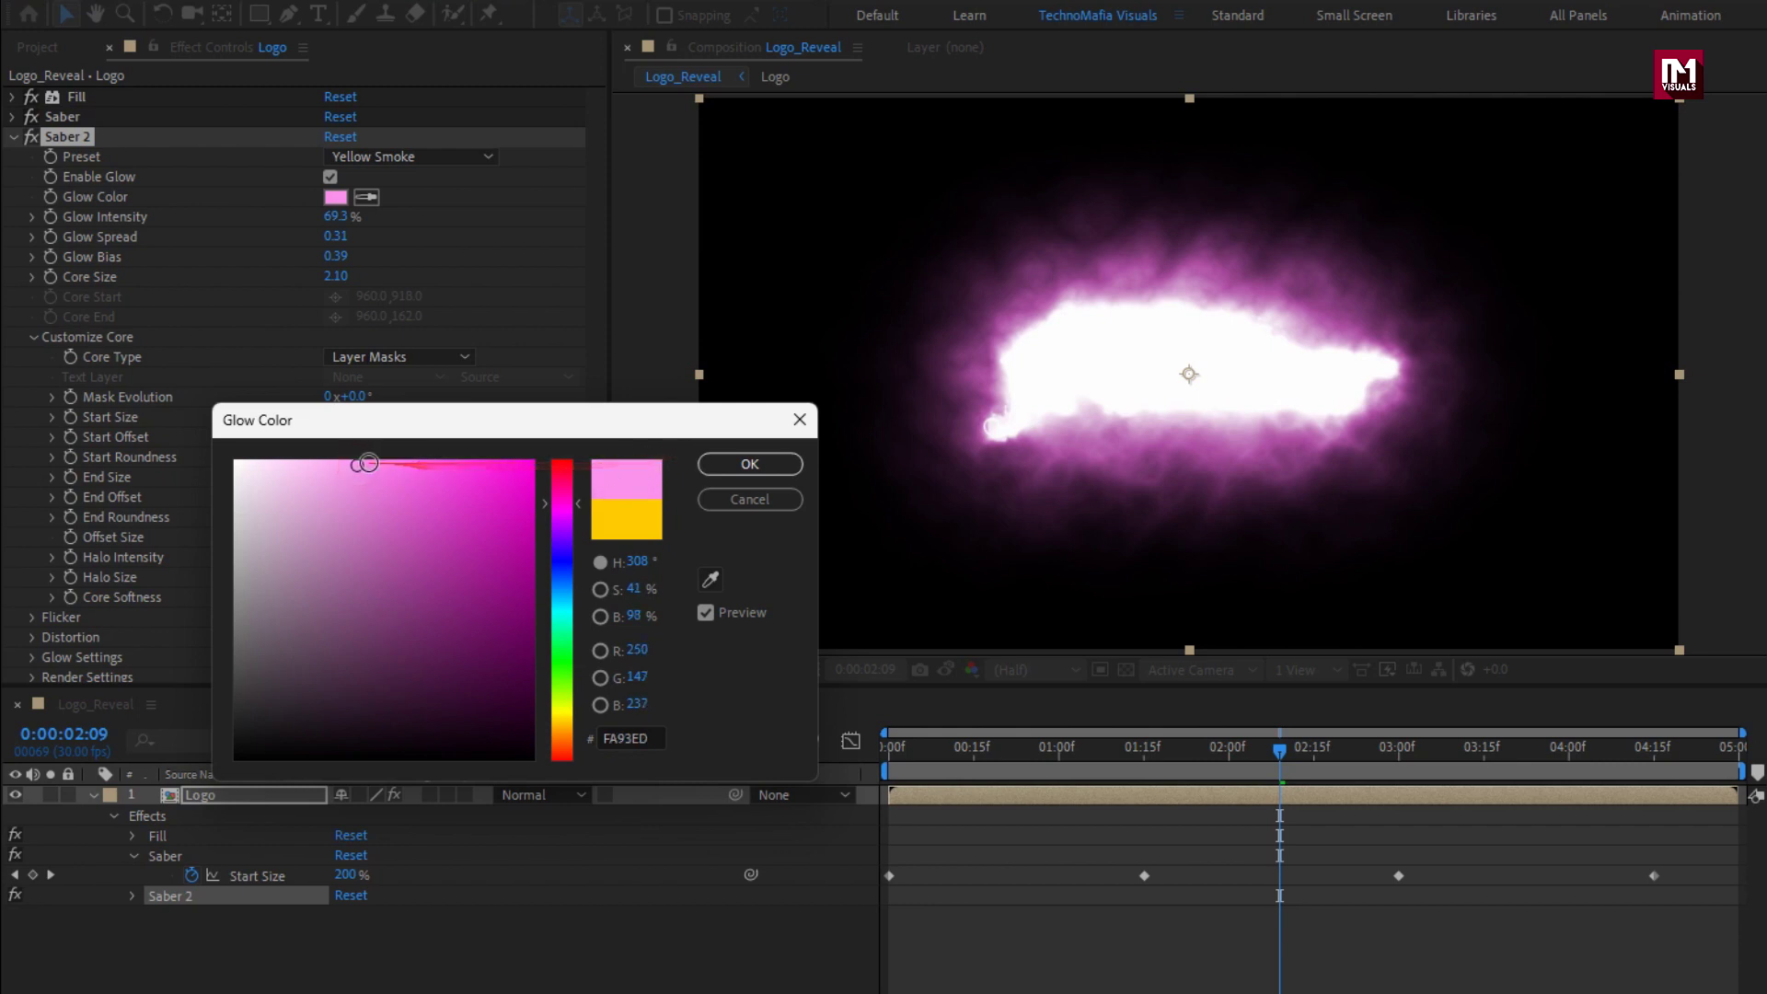
left_click(720, 466)
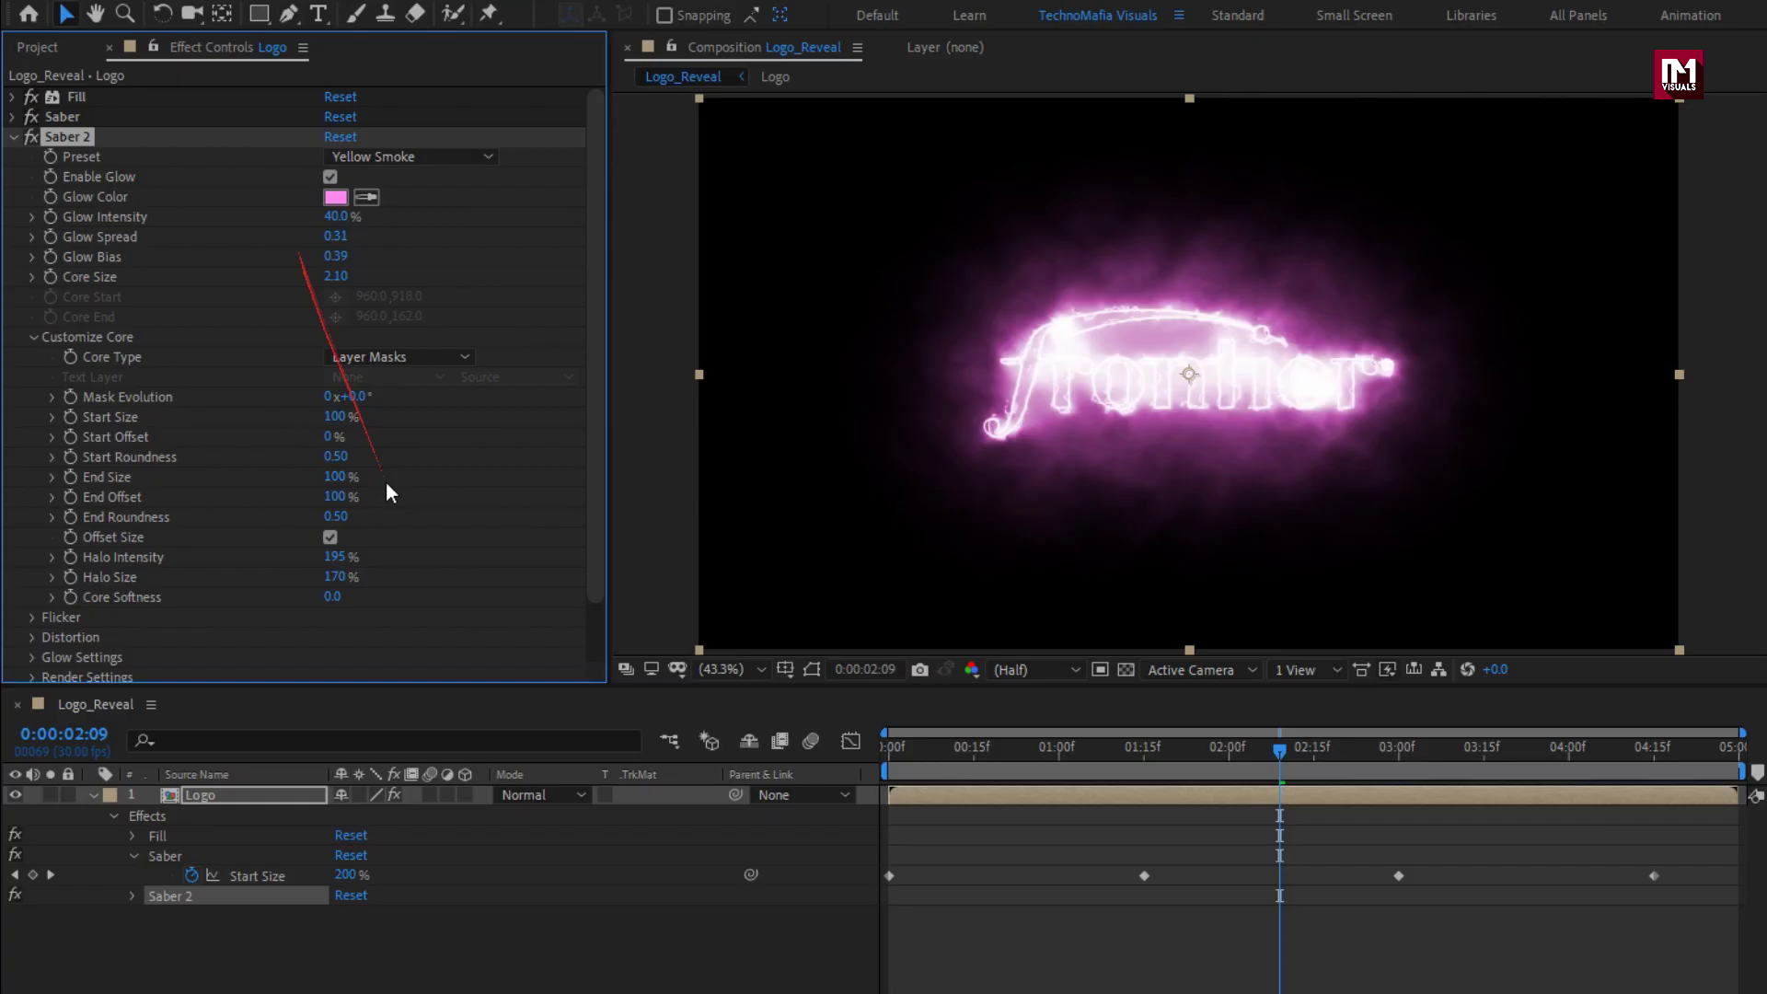
Animate Saber 2's Start Size from 0% at 0:00:00:00 to 200% at 0:00:01:15.
left_click(883, 751)
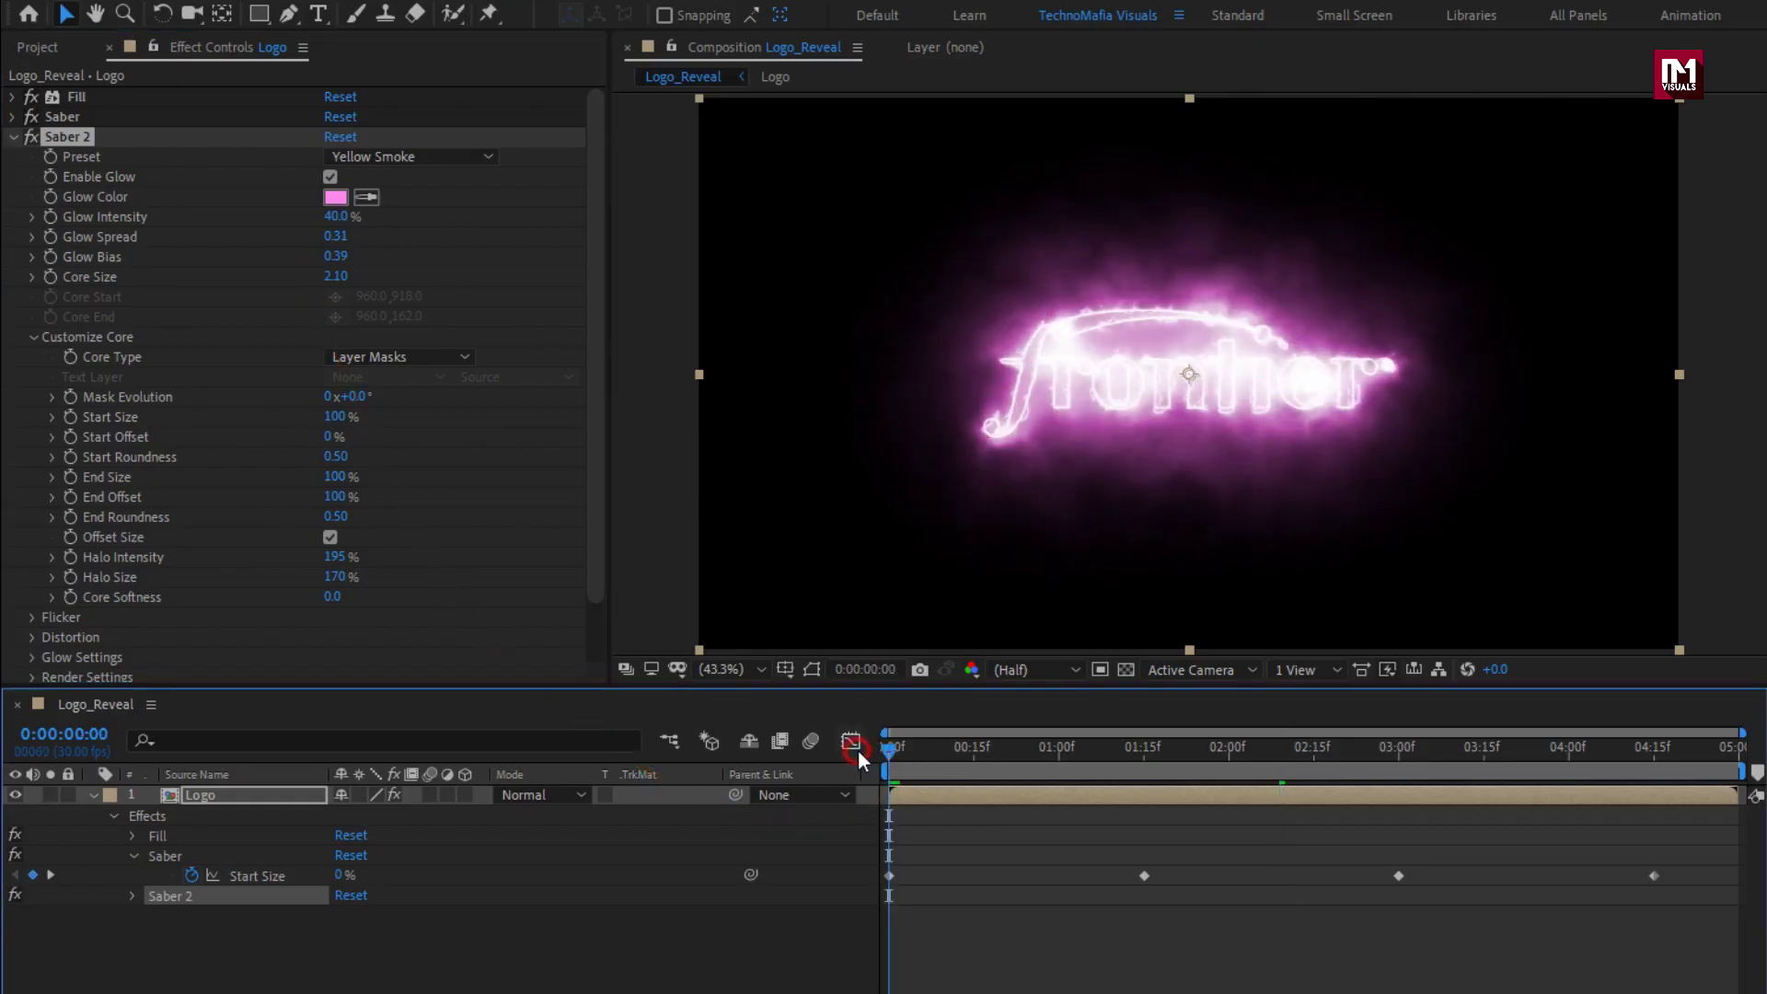
left_click(72, 417)
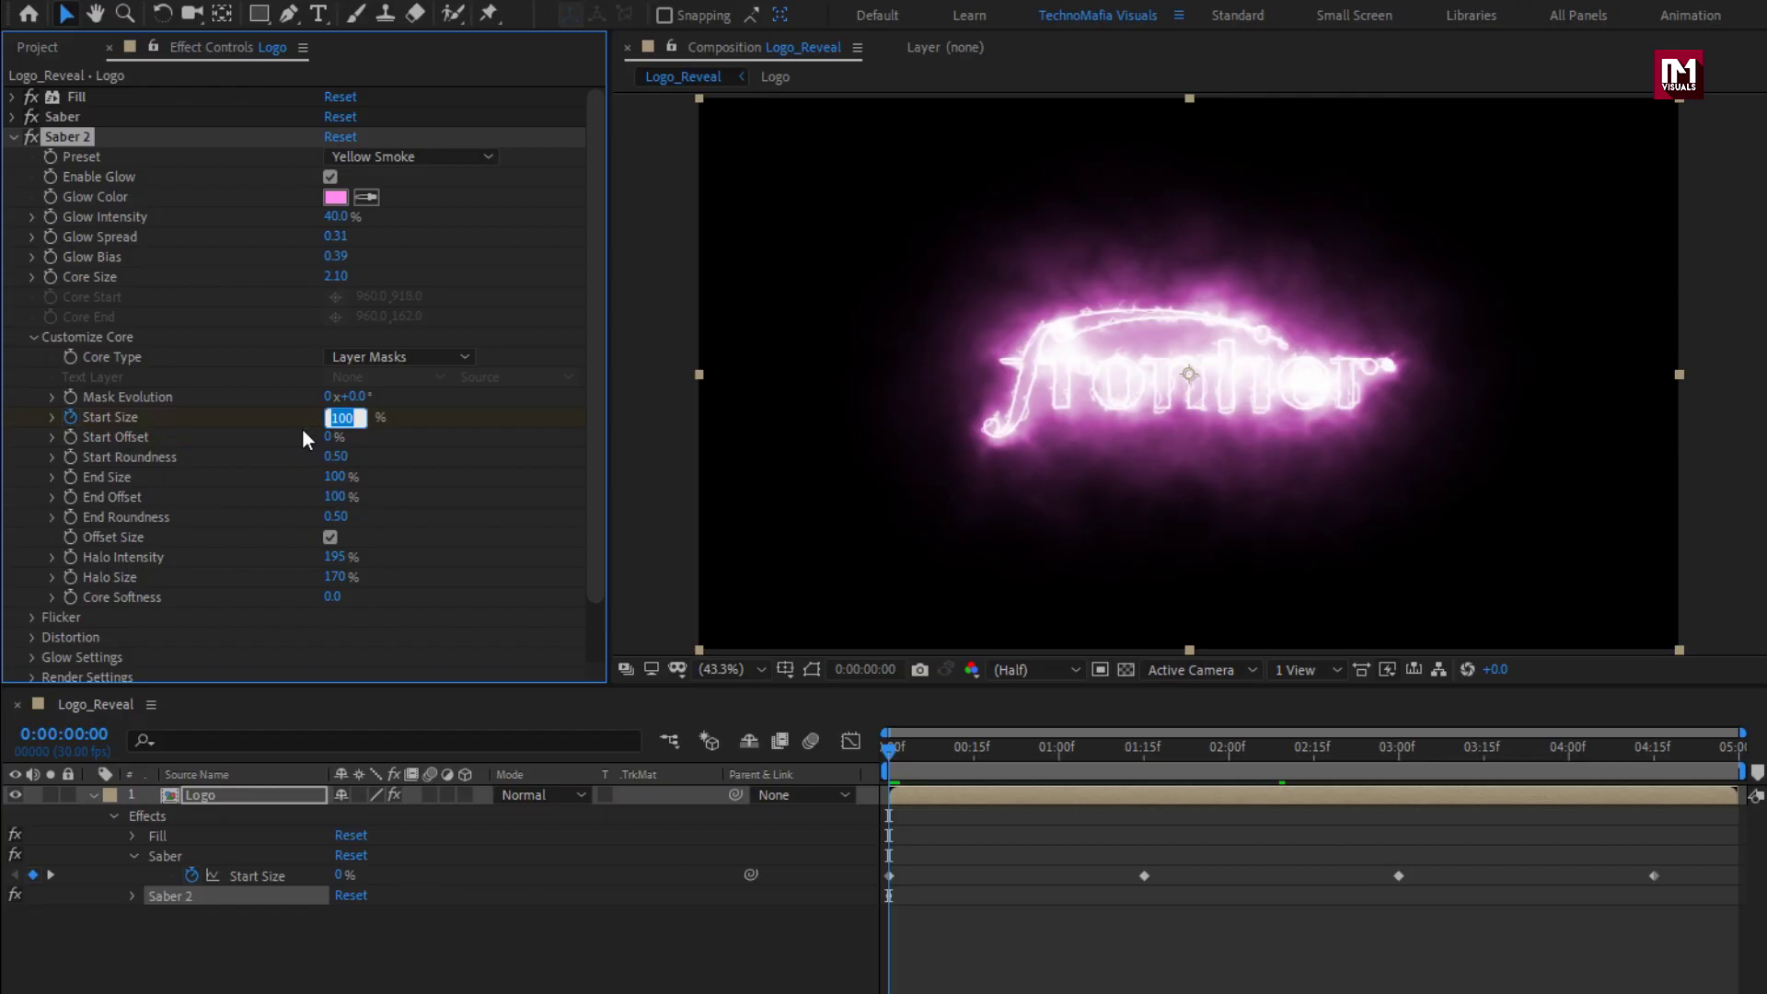
type("0")
key("Return")
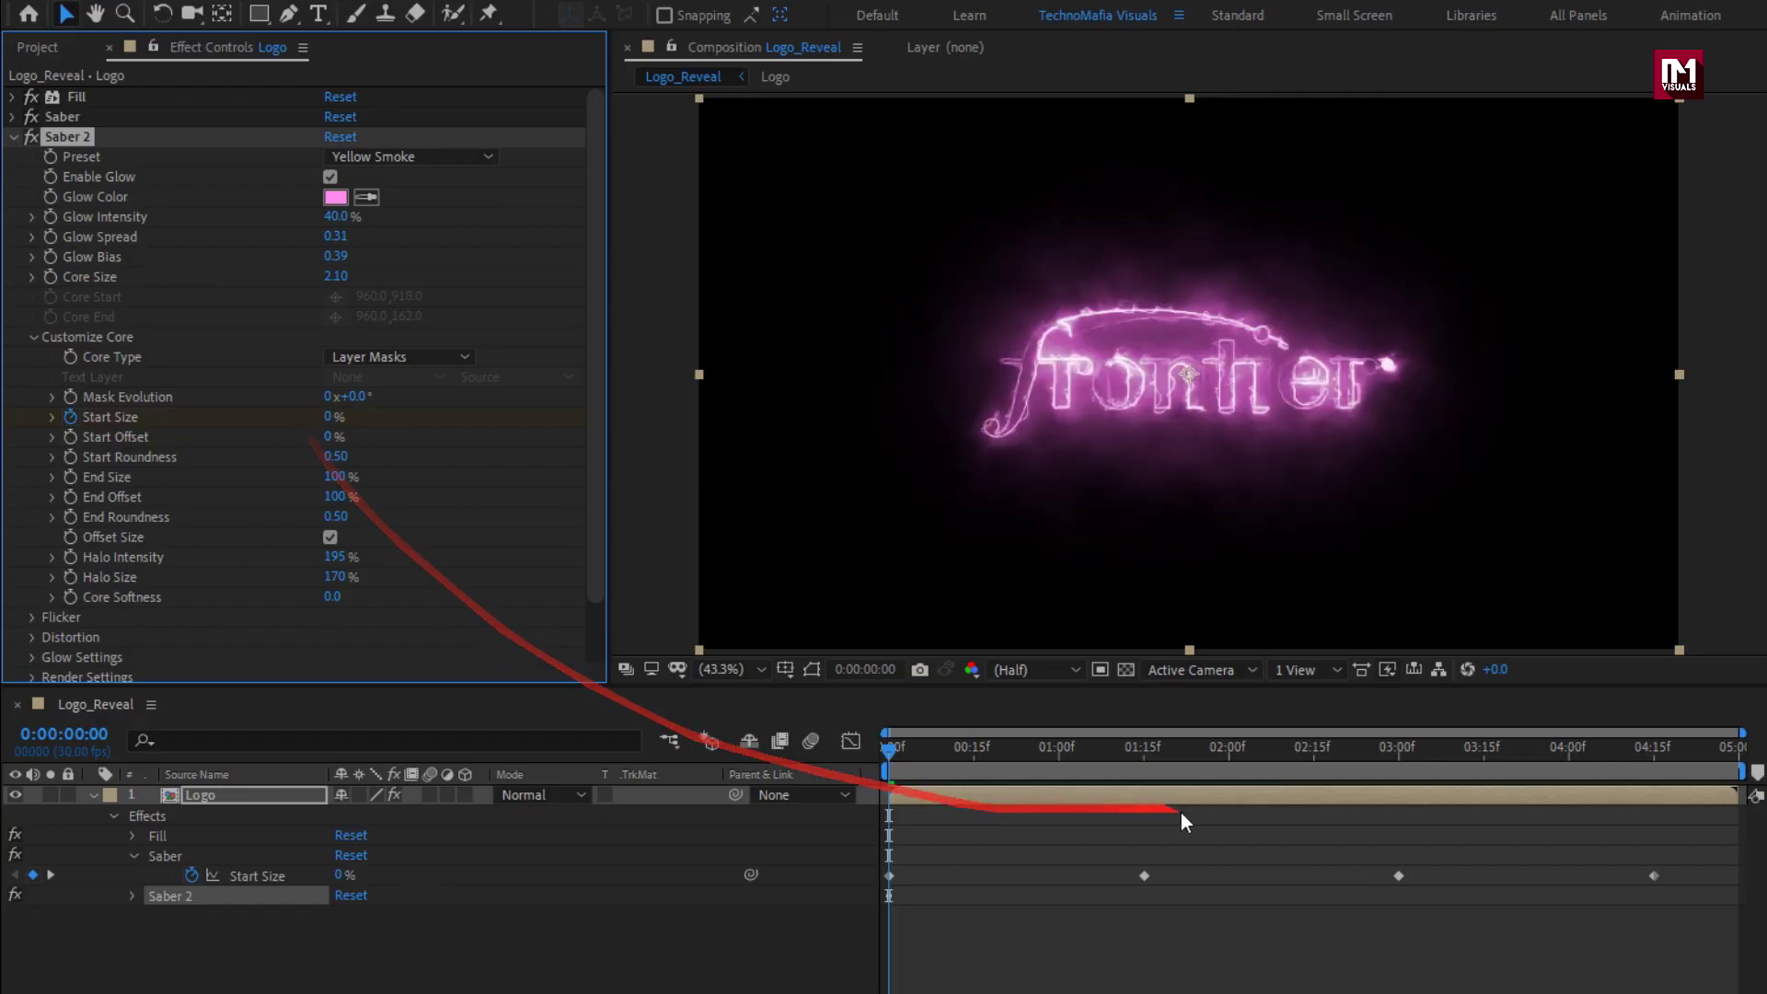
left_click(1145, 753)
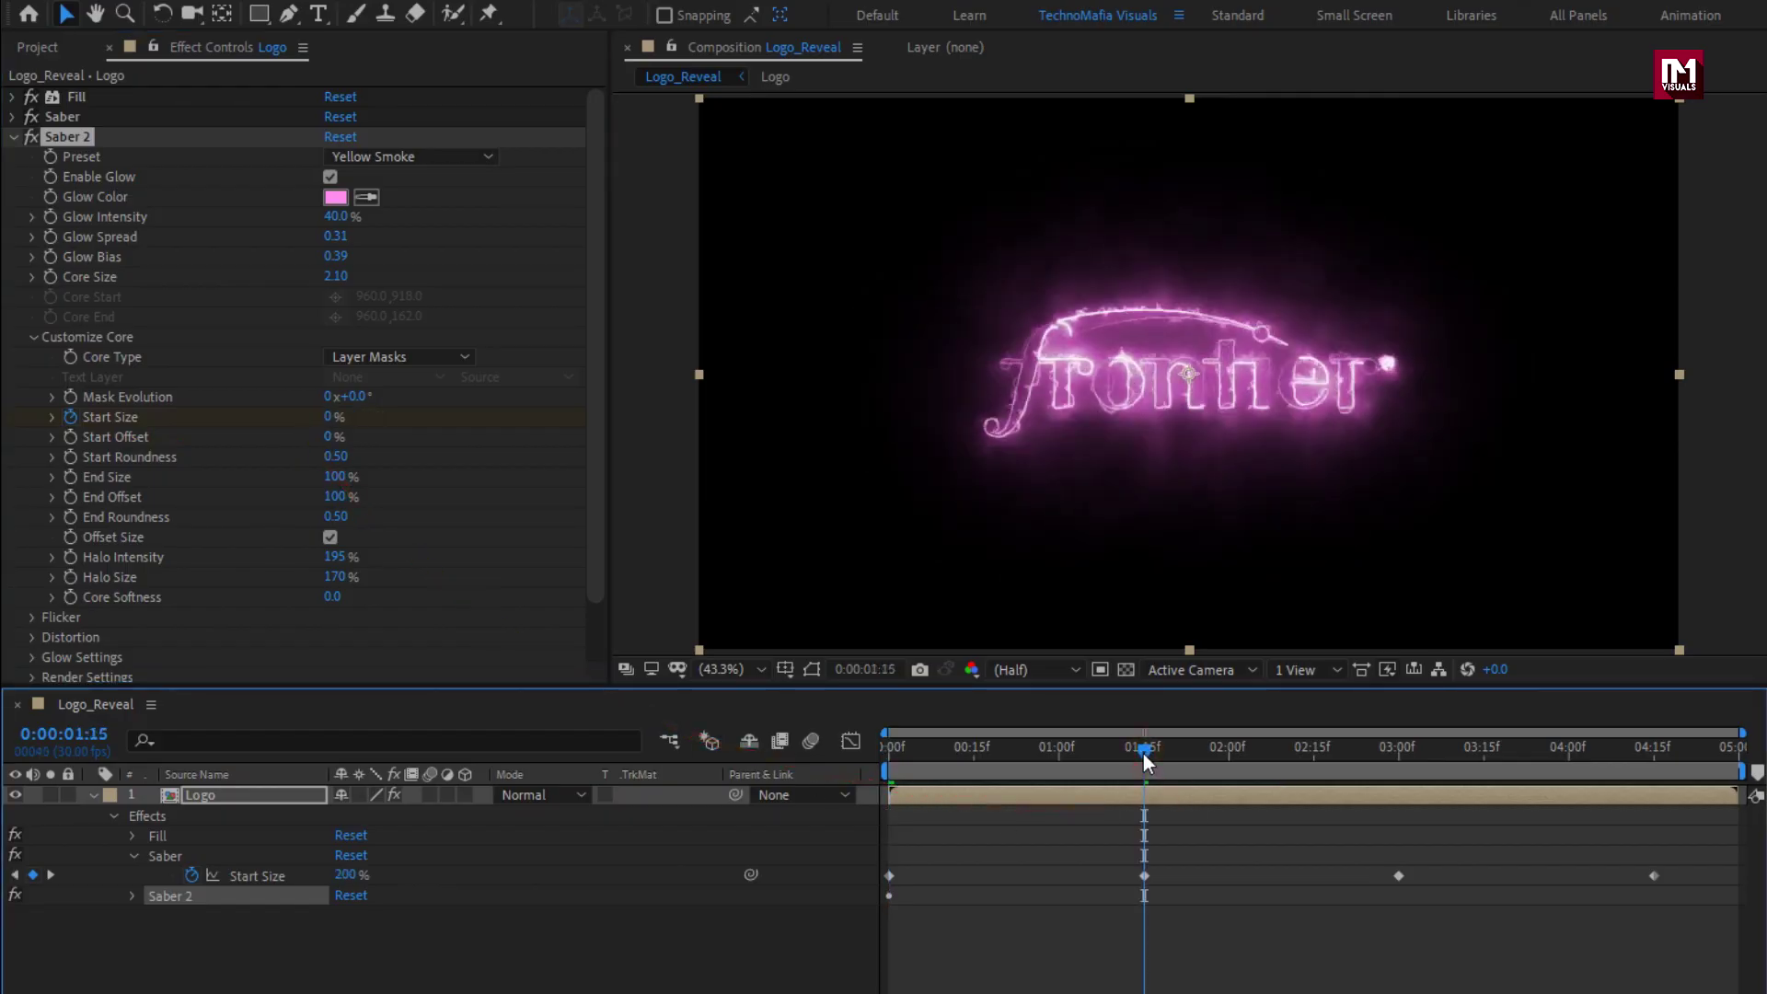
left_click(331, 417)
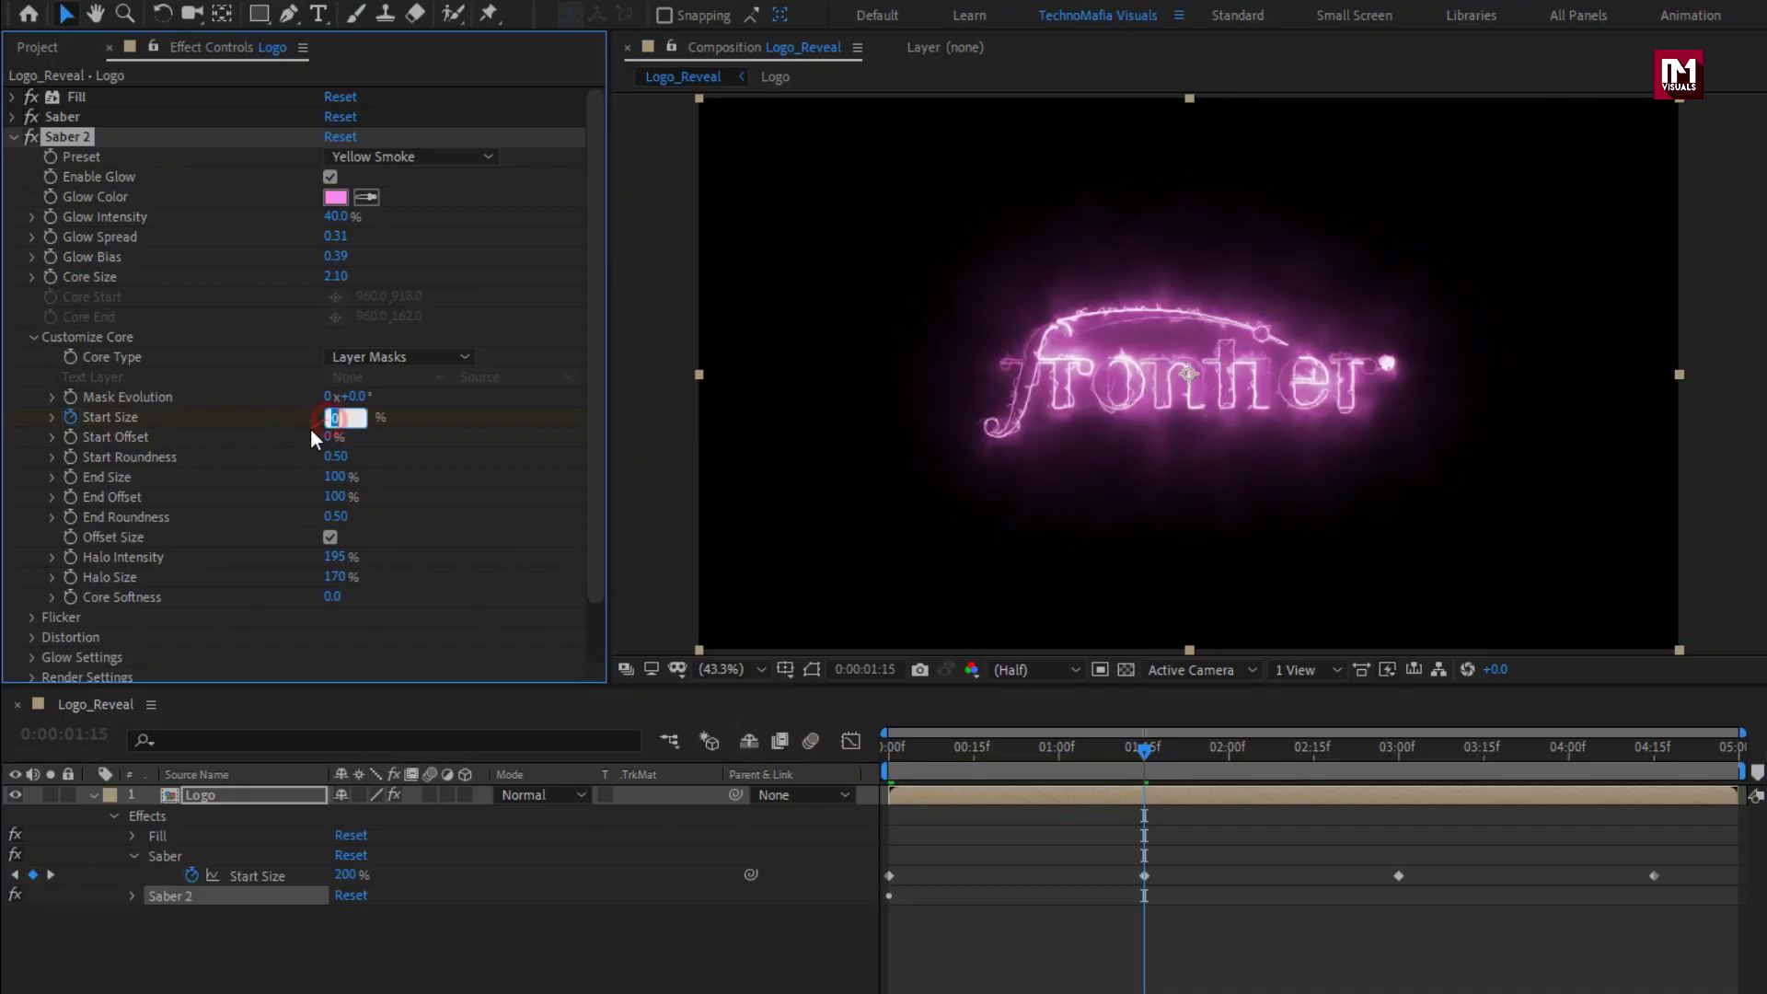
key("Return")
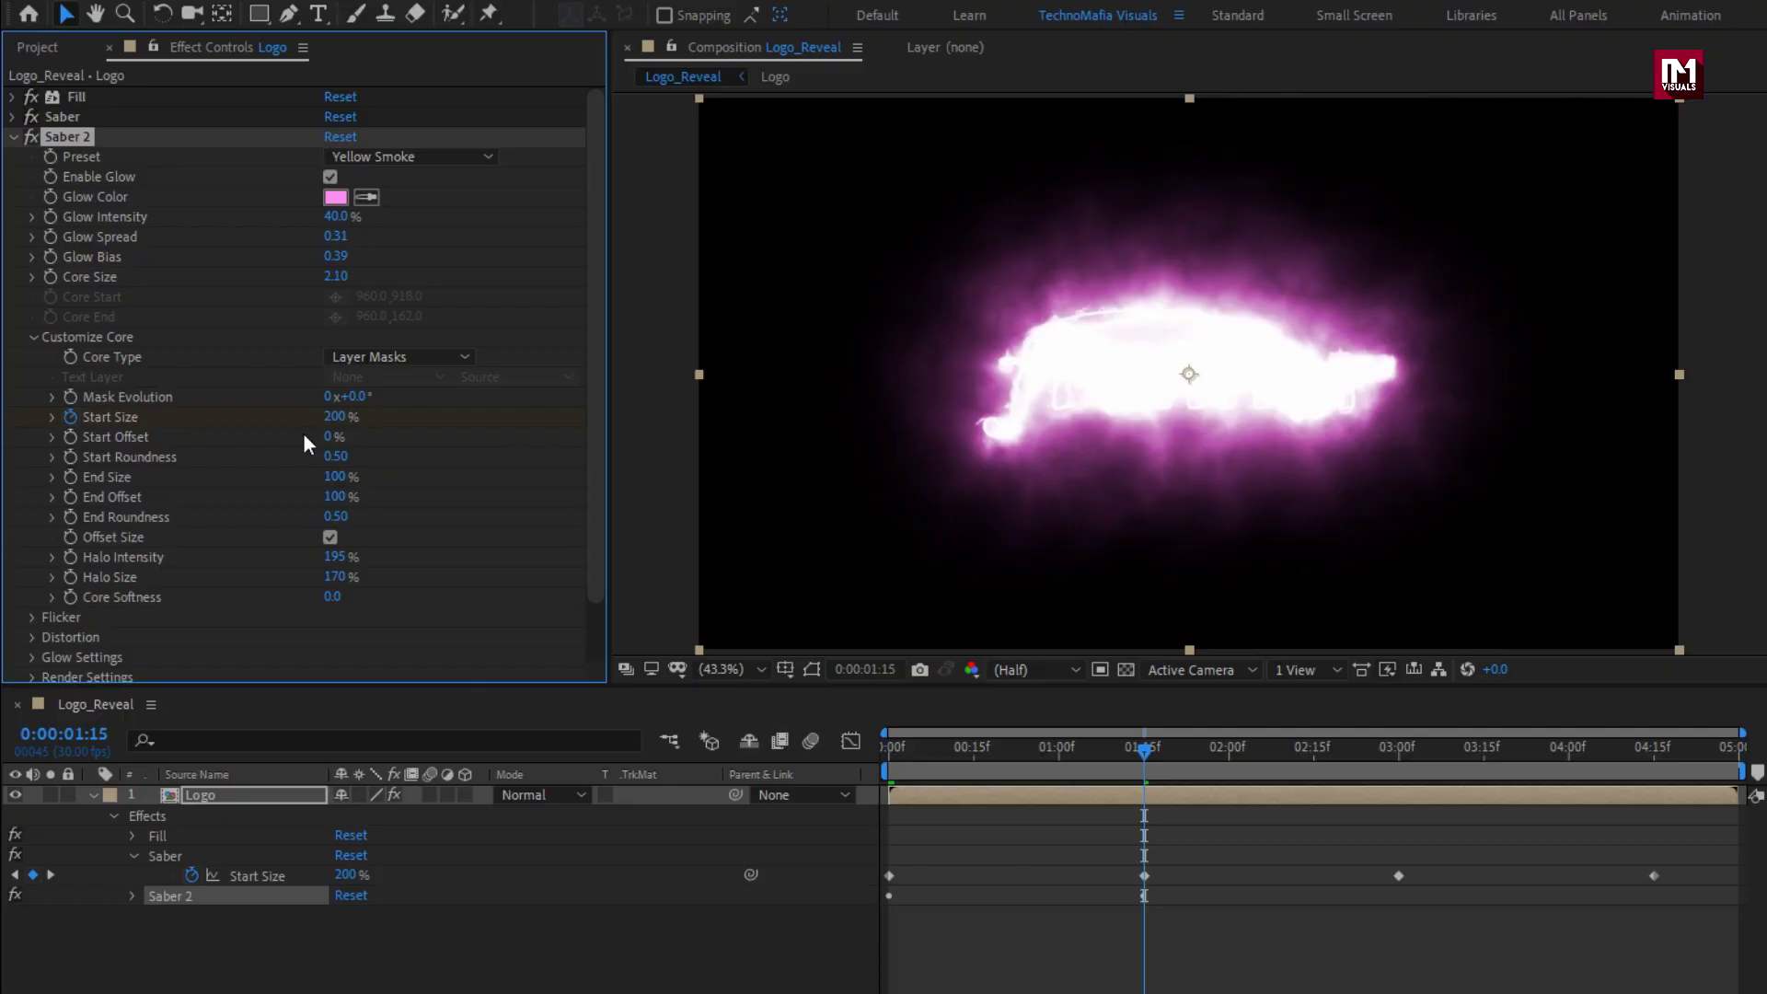
Reveal the Logo layer's keyframes, hold Saber 2's Start Size at 200% at 0:00:03:00 and bring it to 0% at 0:00:04:15.
key("u")
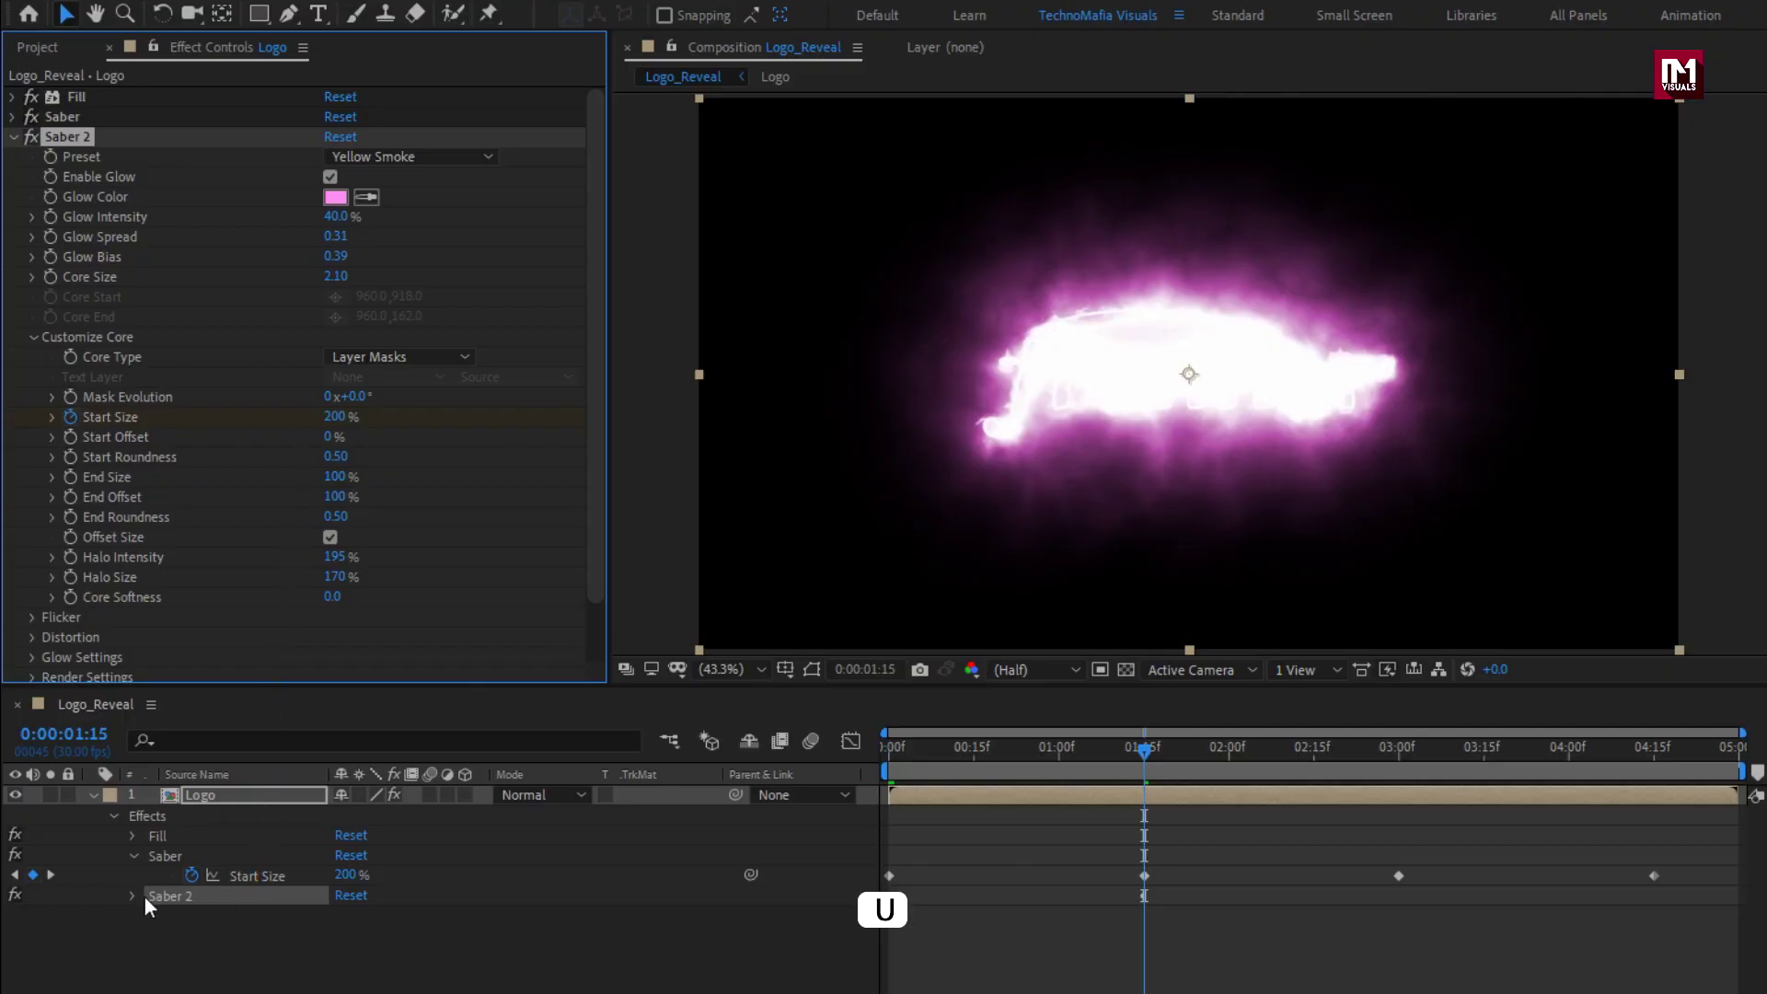
left_click(229, 791)
key("u")
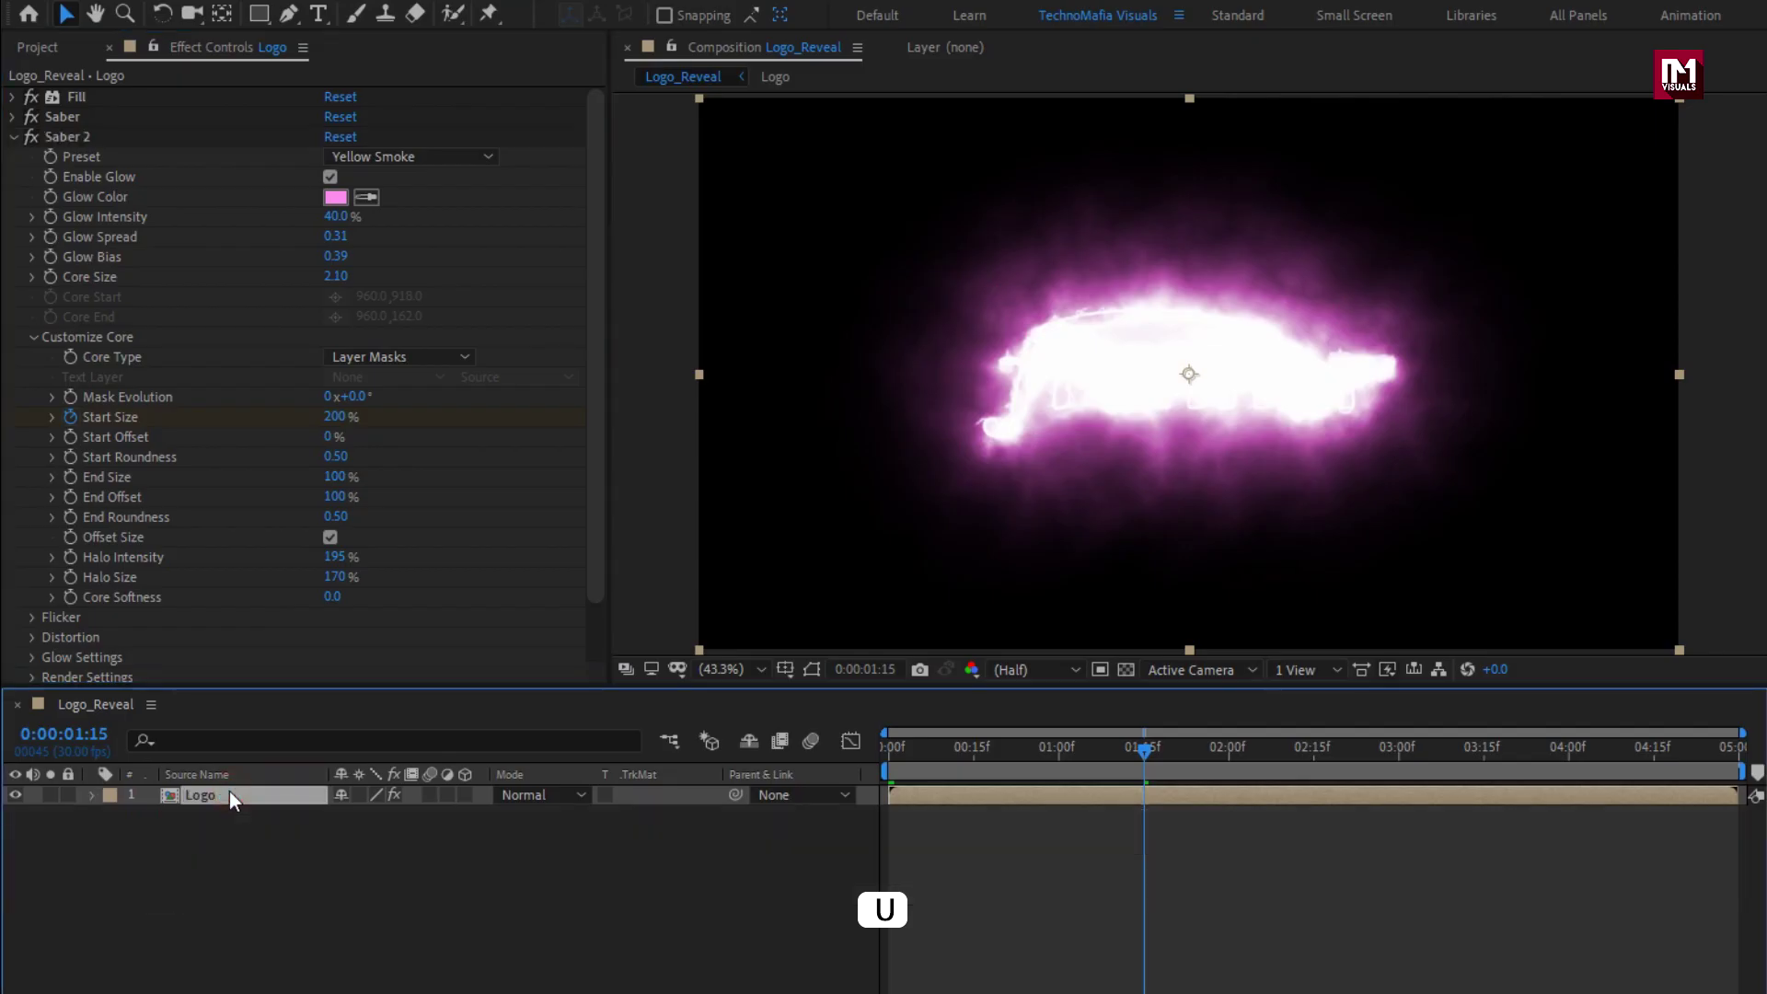
key("u")
left_click_drag(257, 793, 1295, 891)
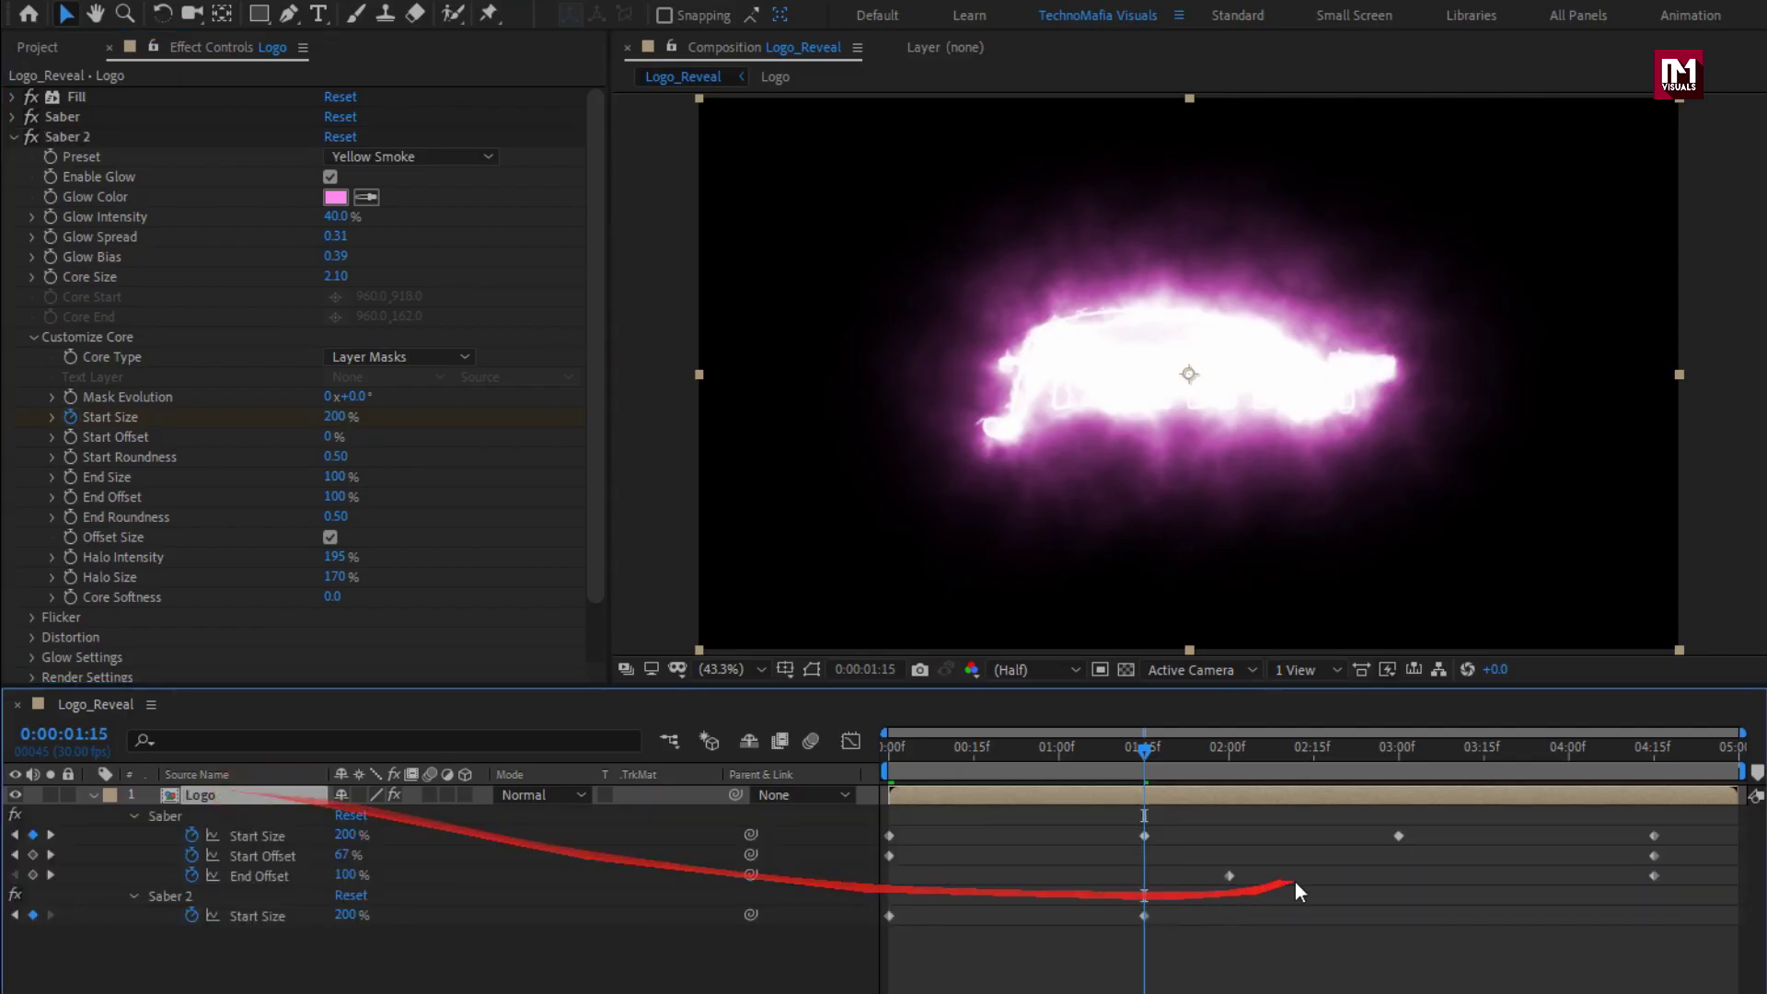
left_click(1394, 764)
left_click_drag(1394, 784, 747, 947)
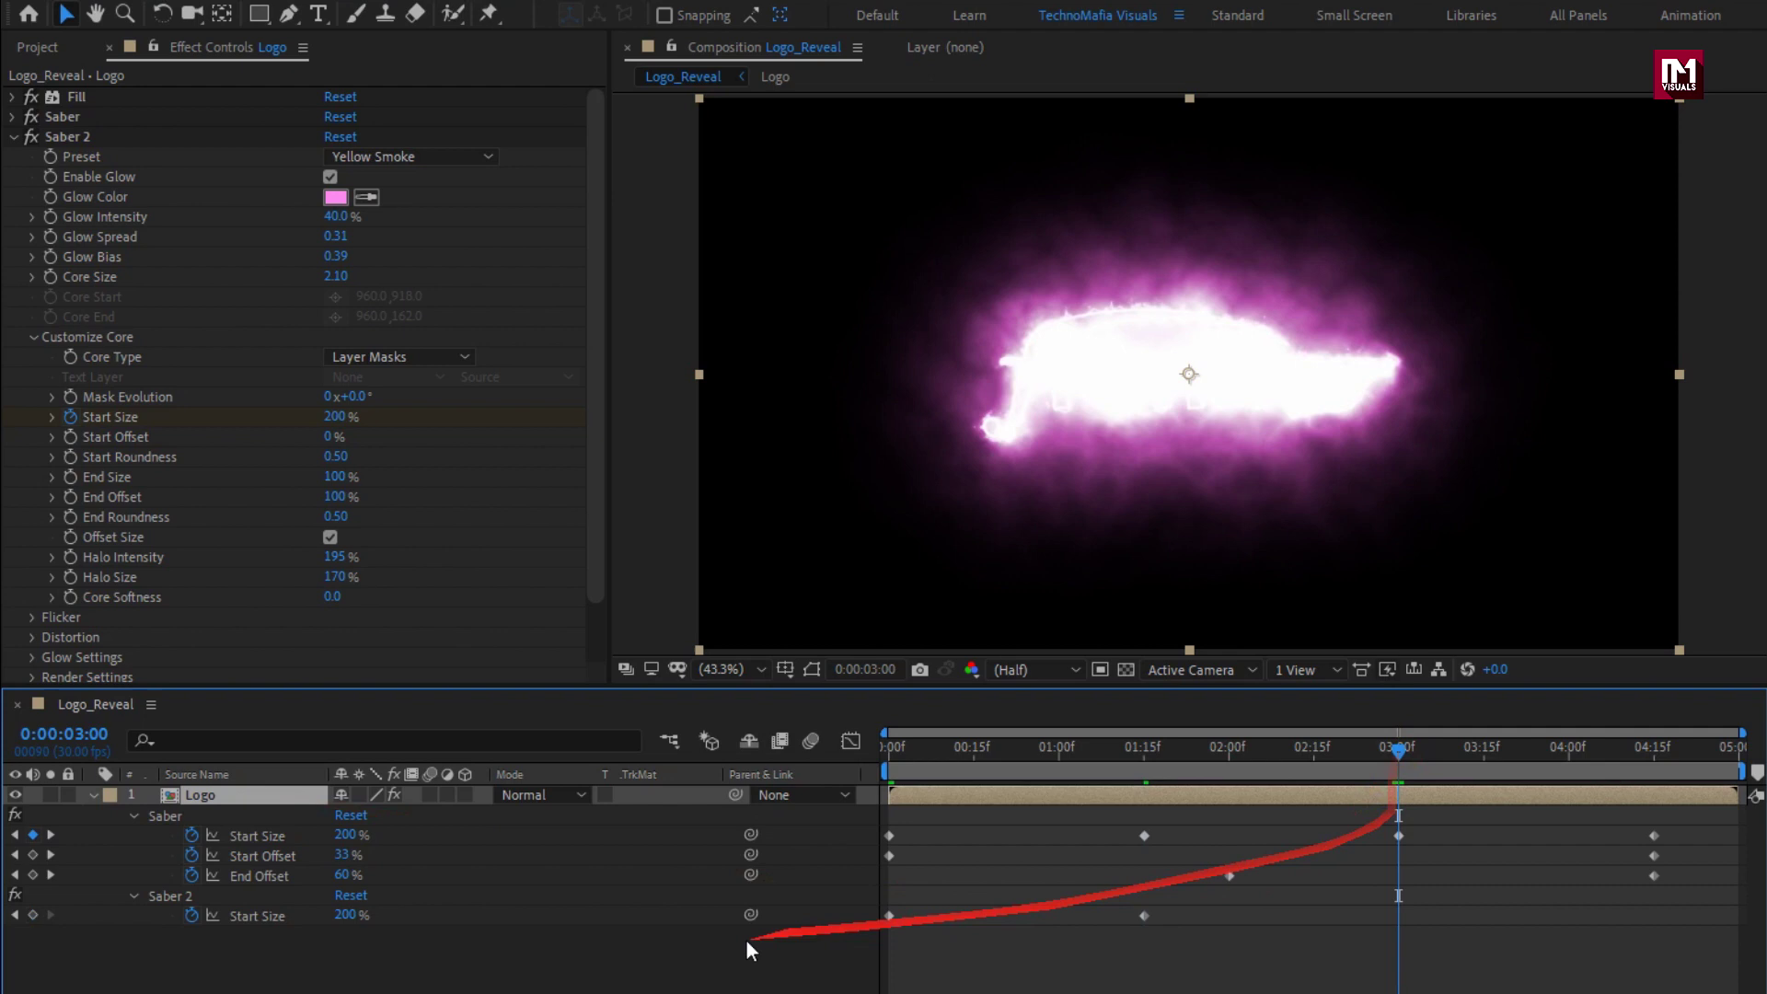
left_click(34, 915)
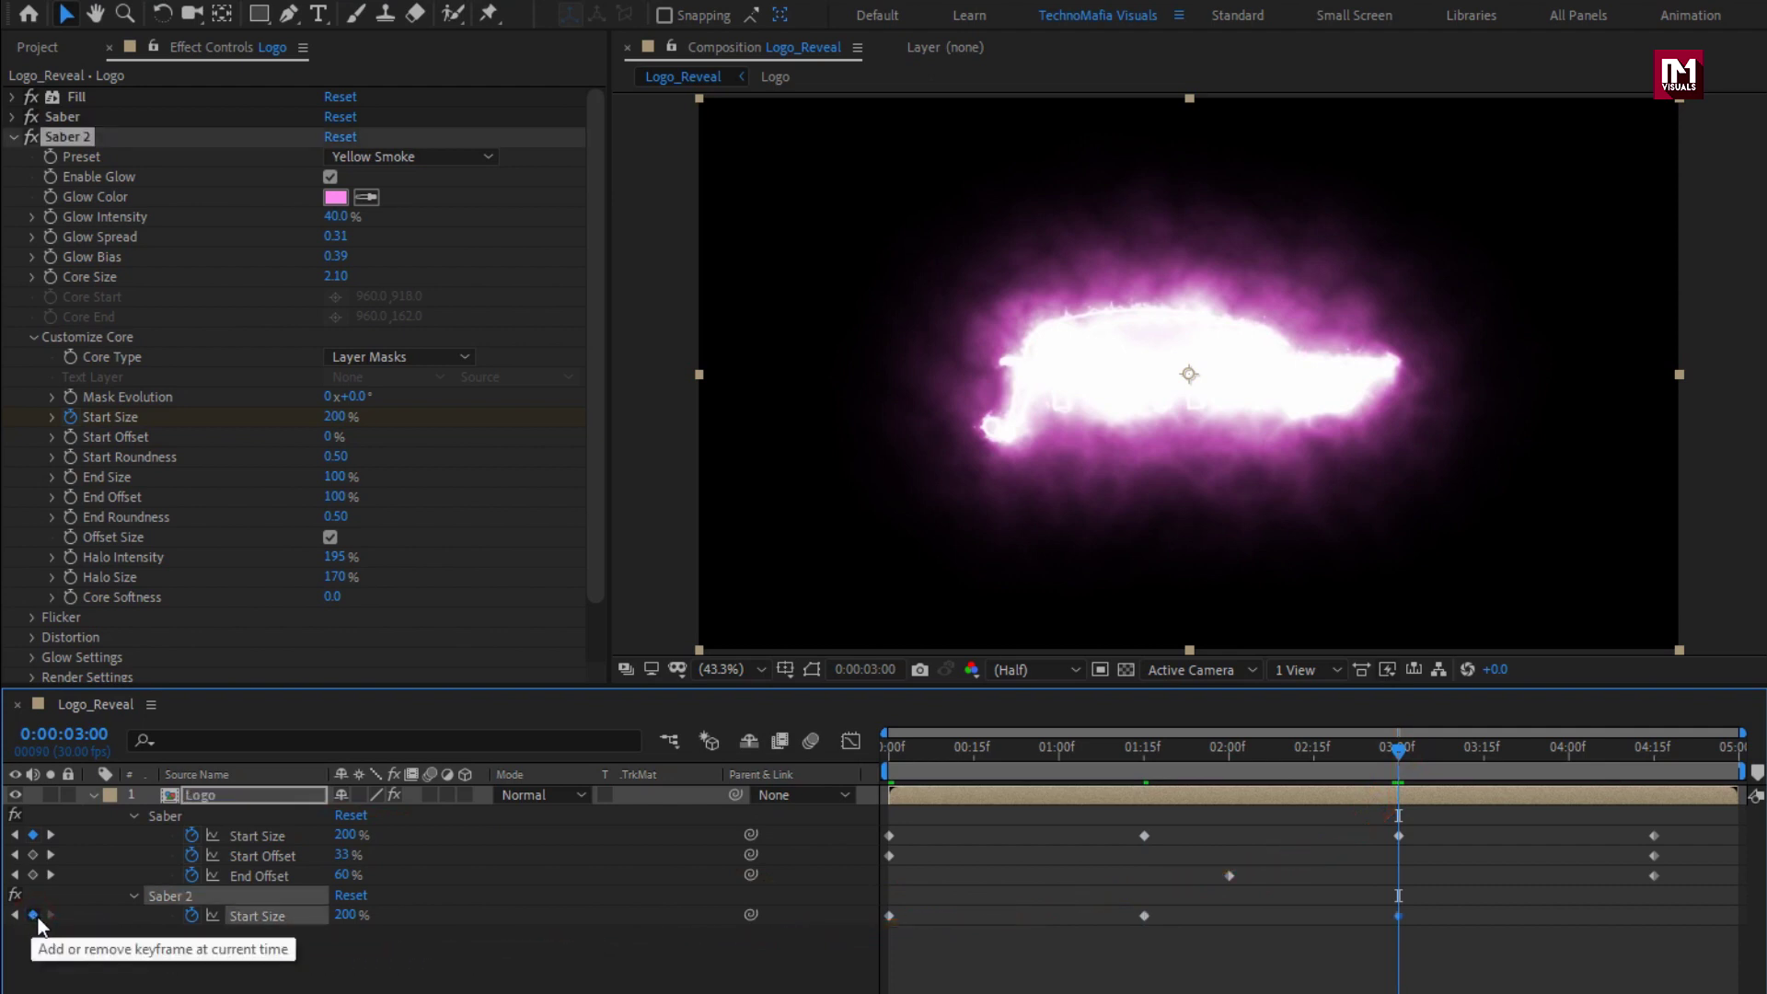
left_click_drag(38, 925, 1558, 778)
left_click(1649, 754)
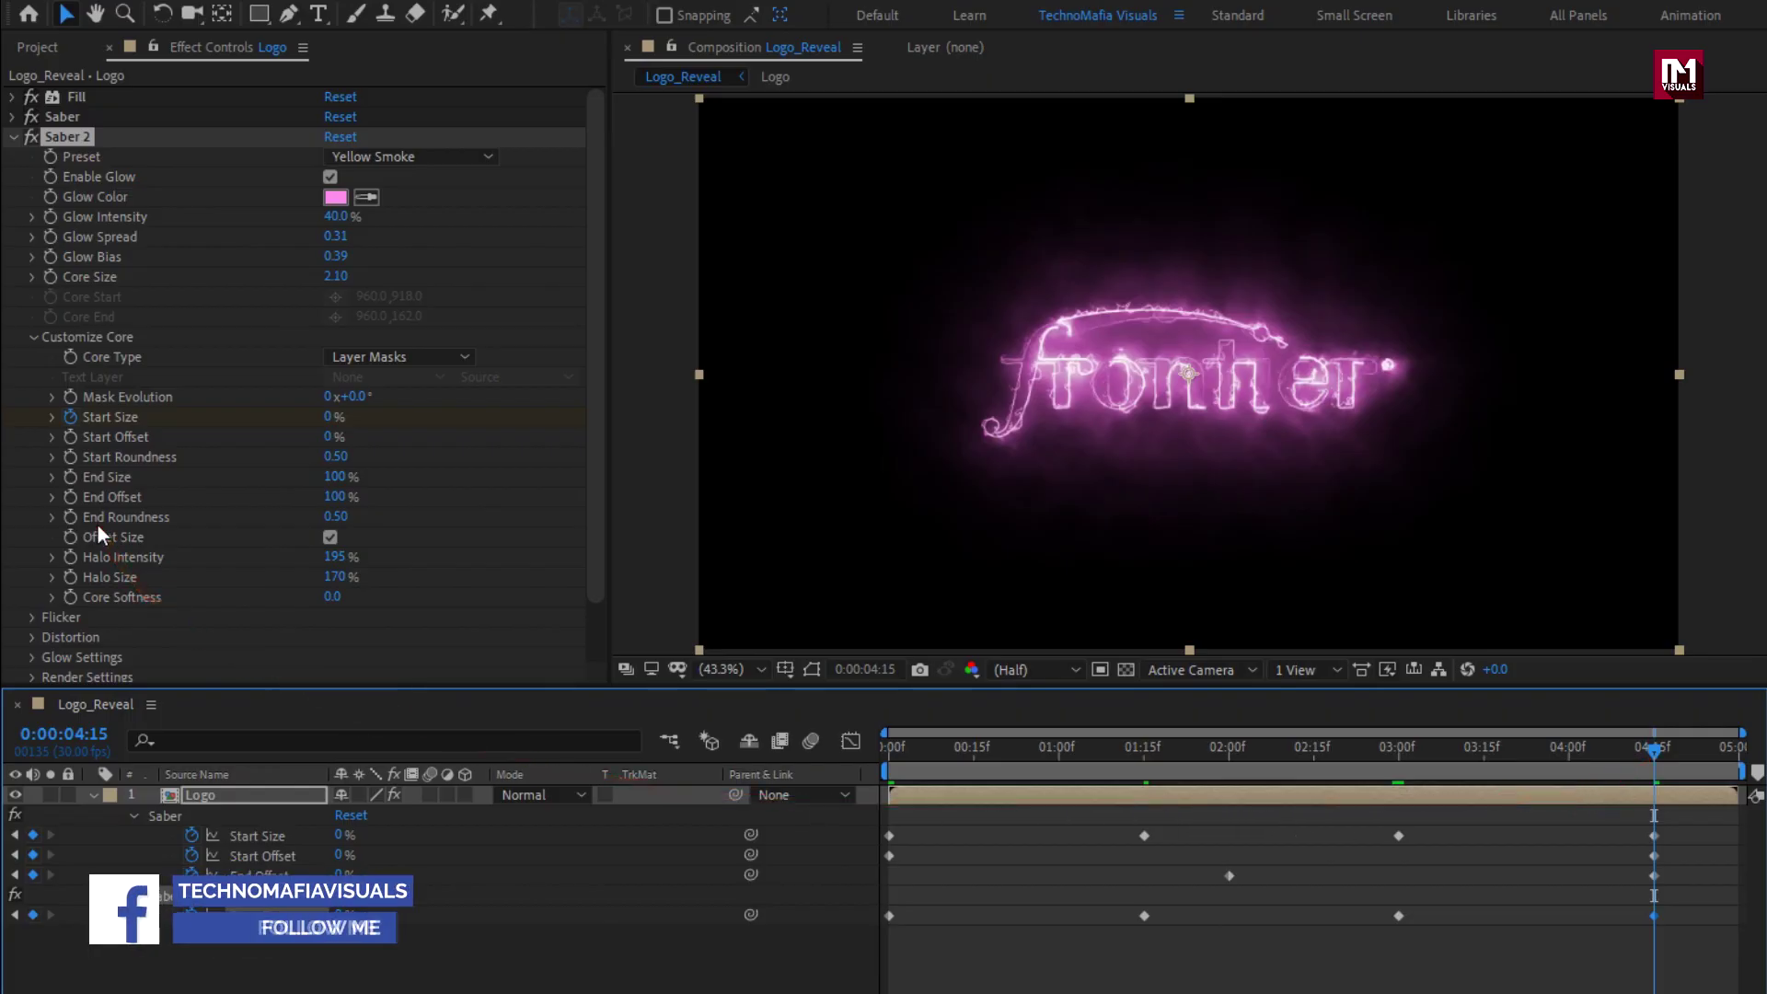
Animate Saber 2's Start Offset from 100% at 0:00:00:00 to 0% at 0:00:04:15 and preview the outline growing.
left_click(69, 438)
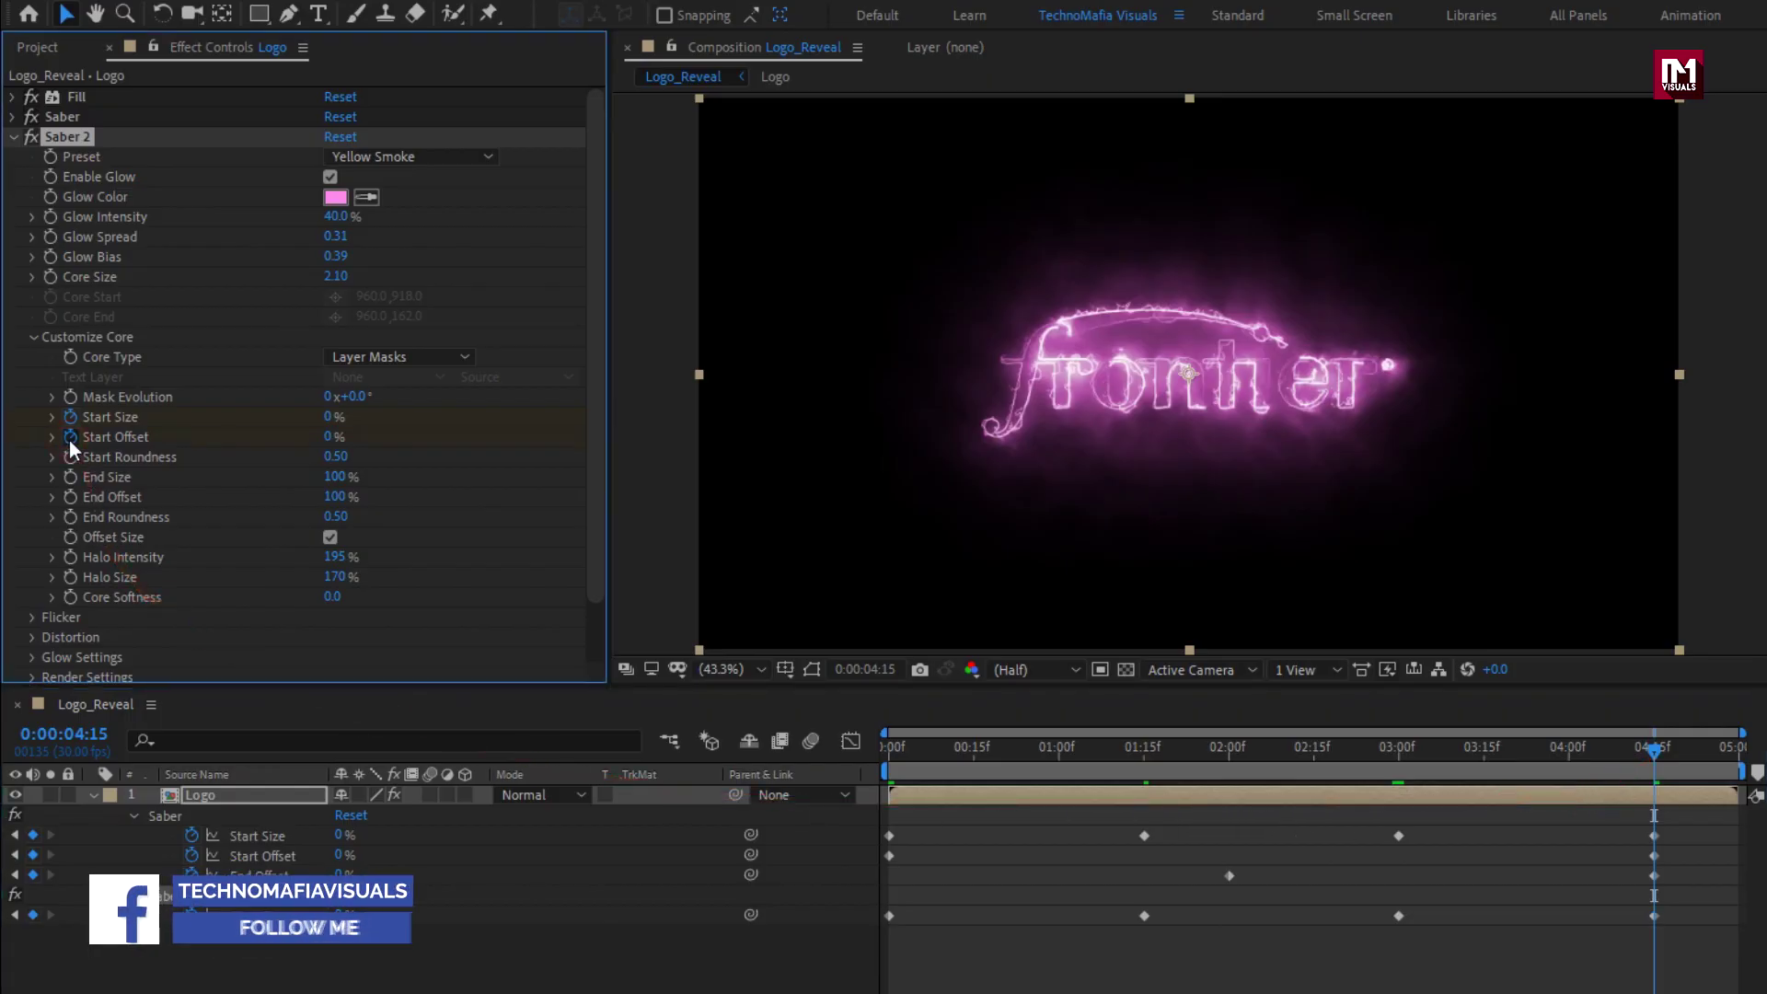
left_click(937, 747)
left_click(889, 748)
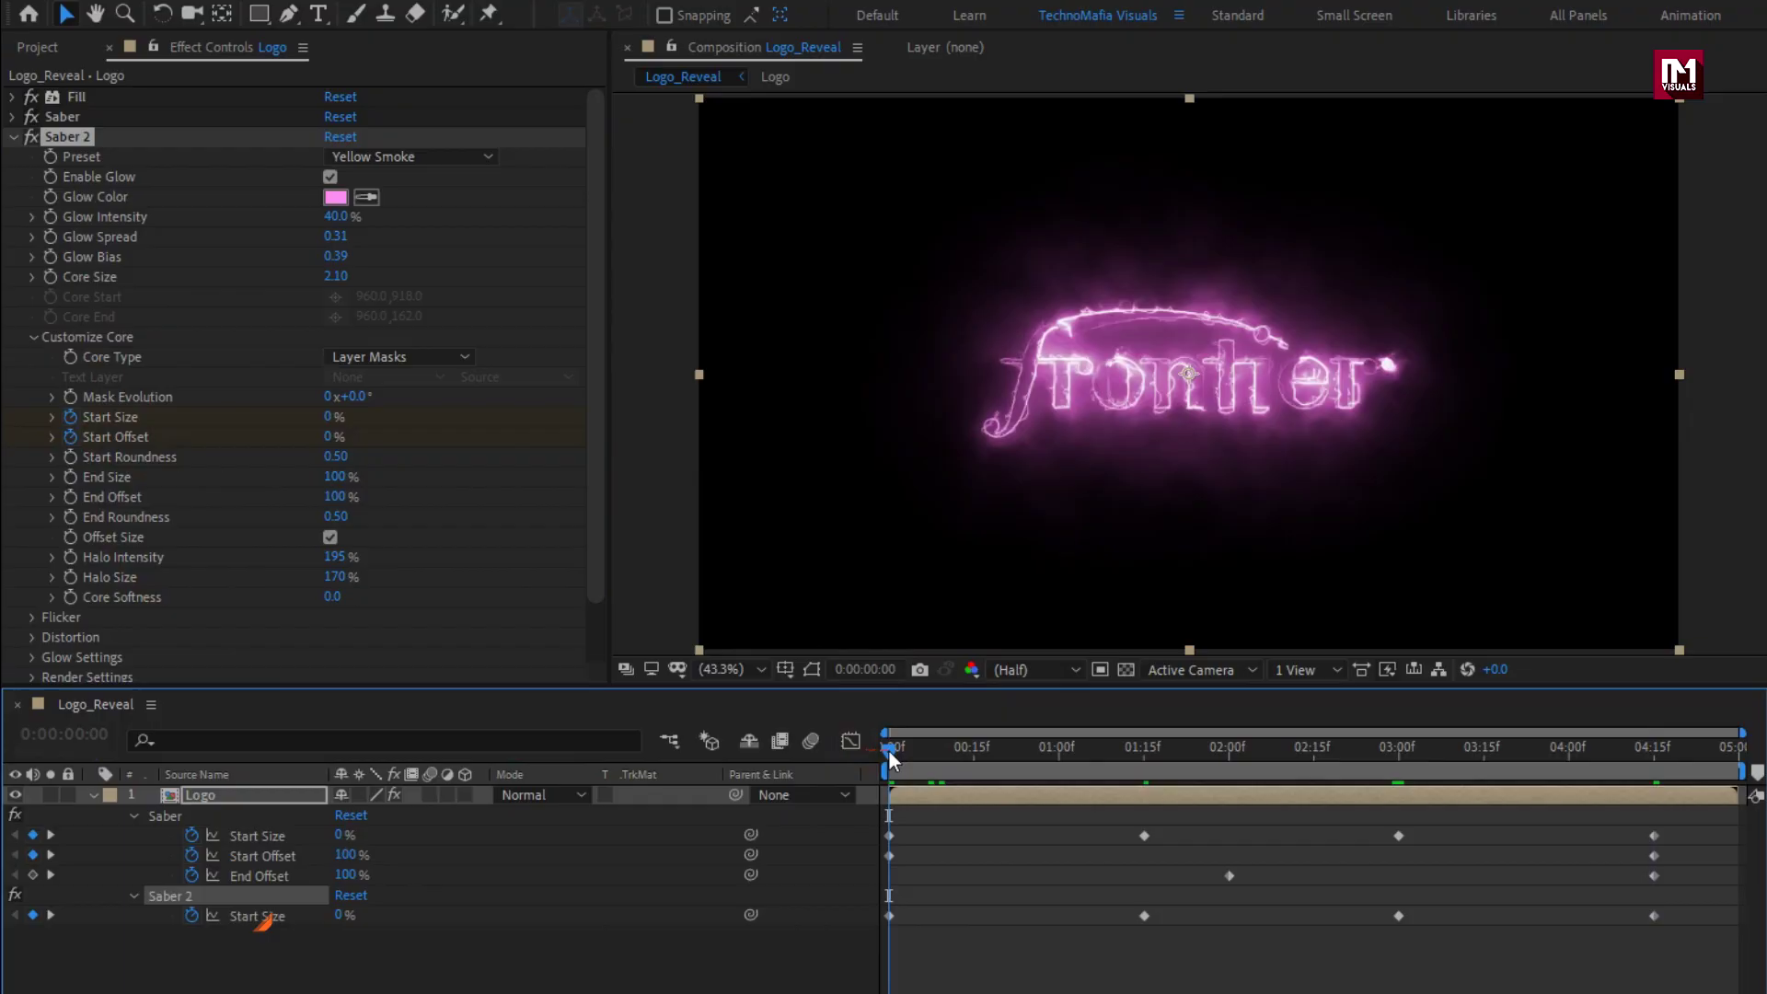
left_click(329, 437)
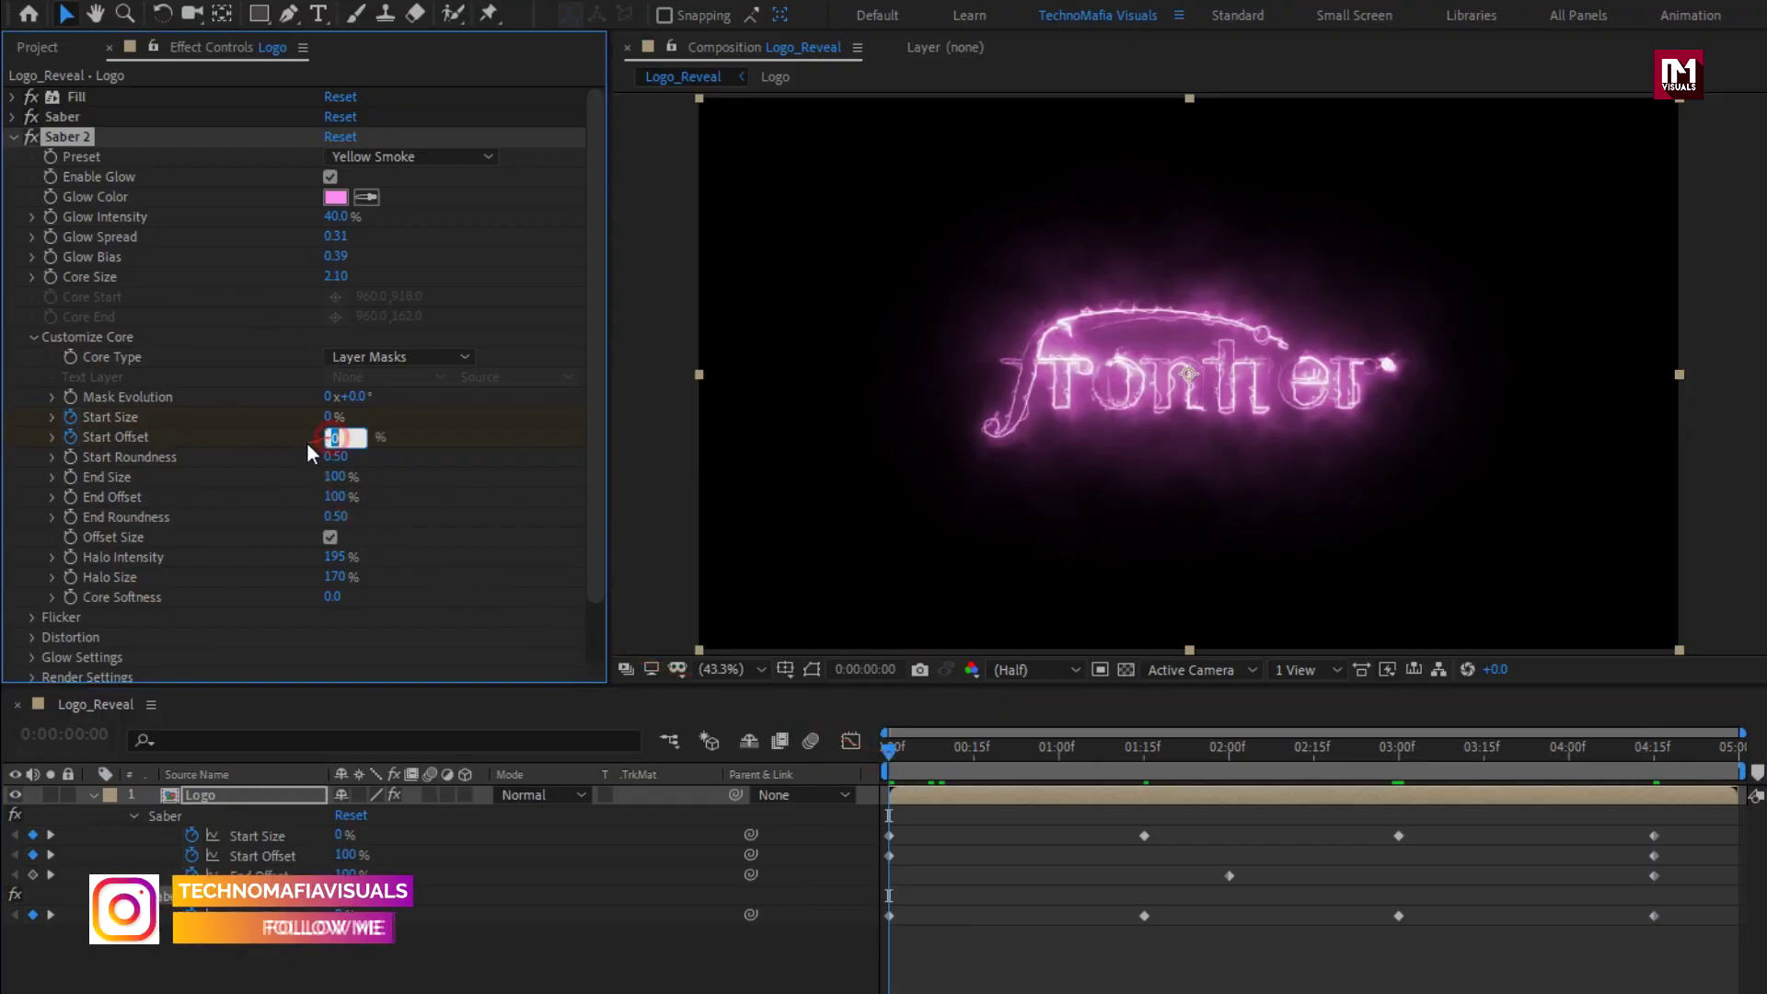
key("Return")
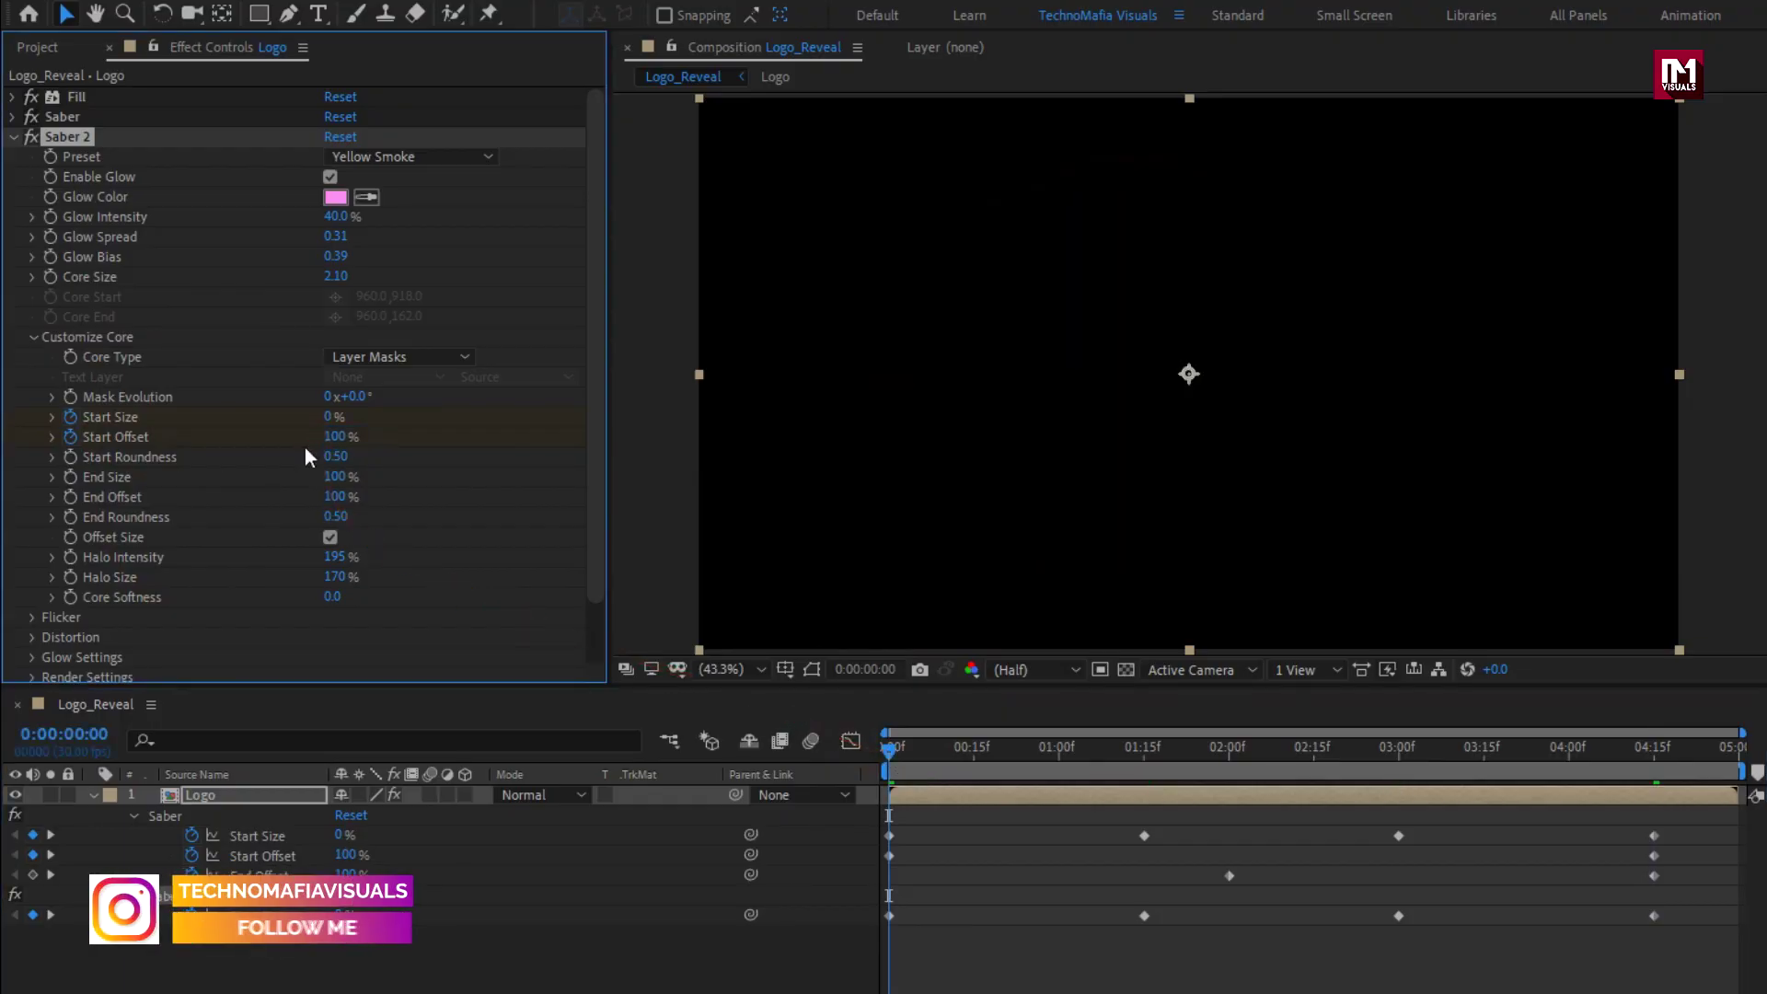
left_click_drag(926, 747, 1117, 750)
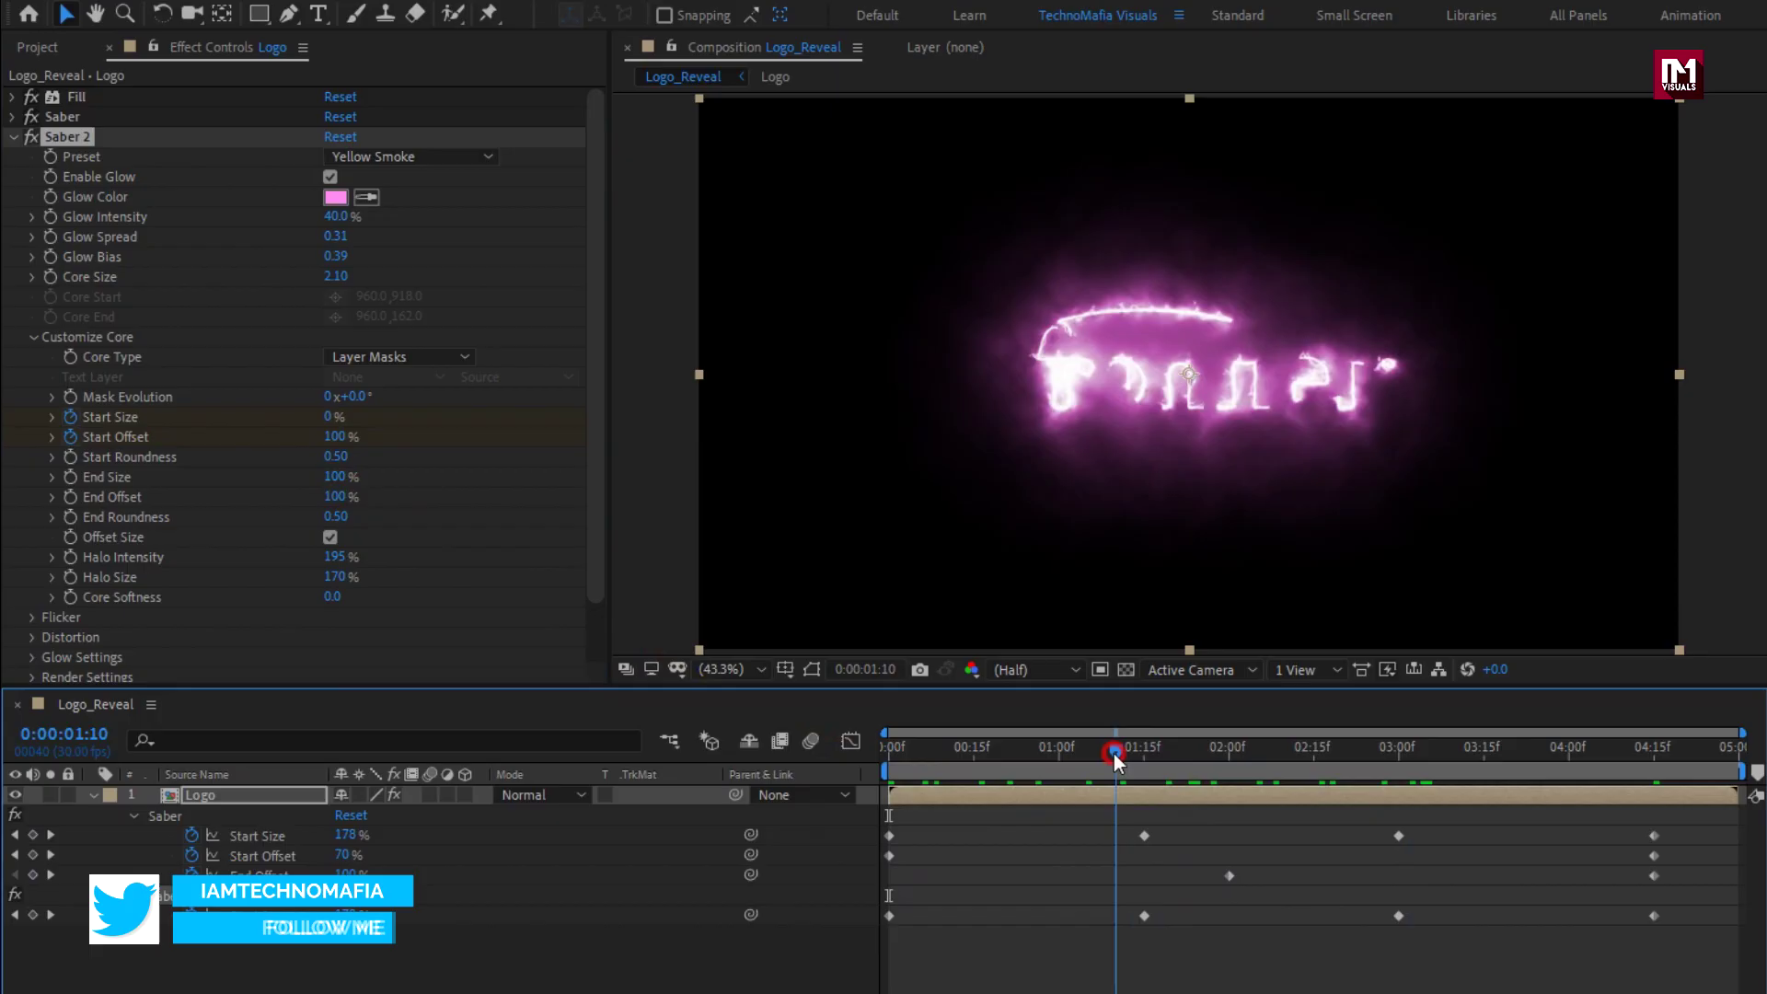
Set Saber 2's End Size to 0%.
left_click(334, 478)
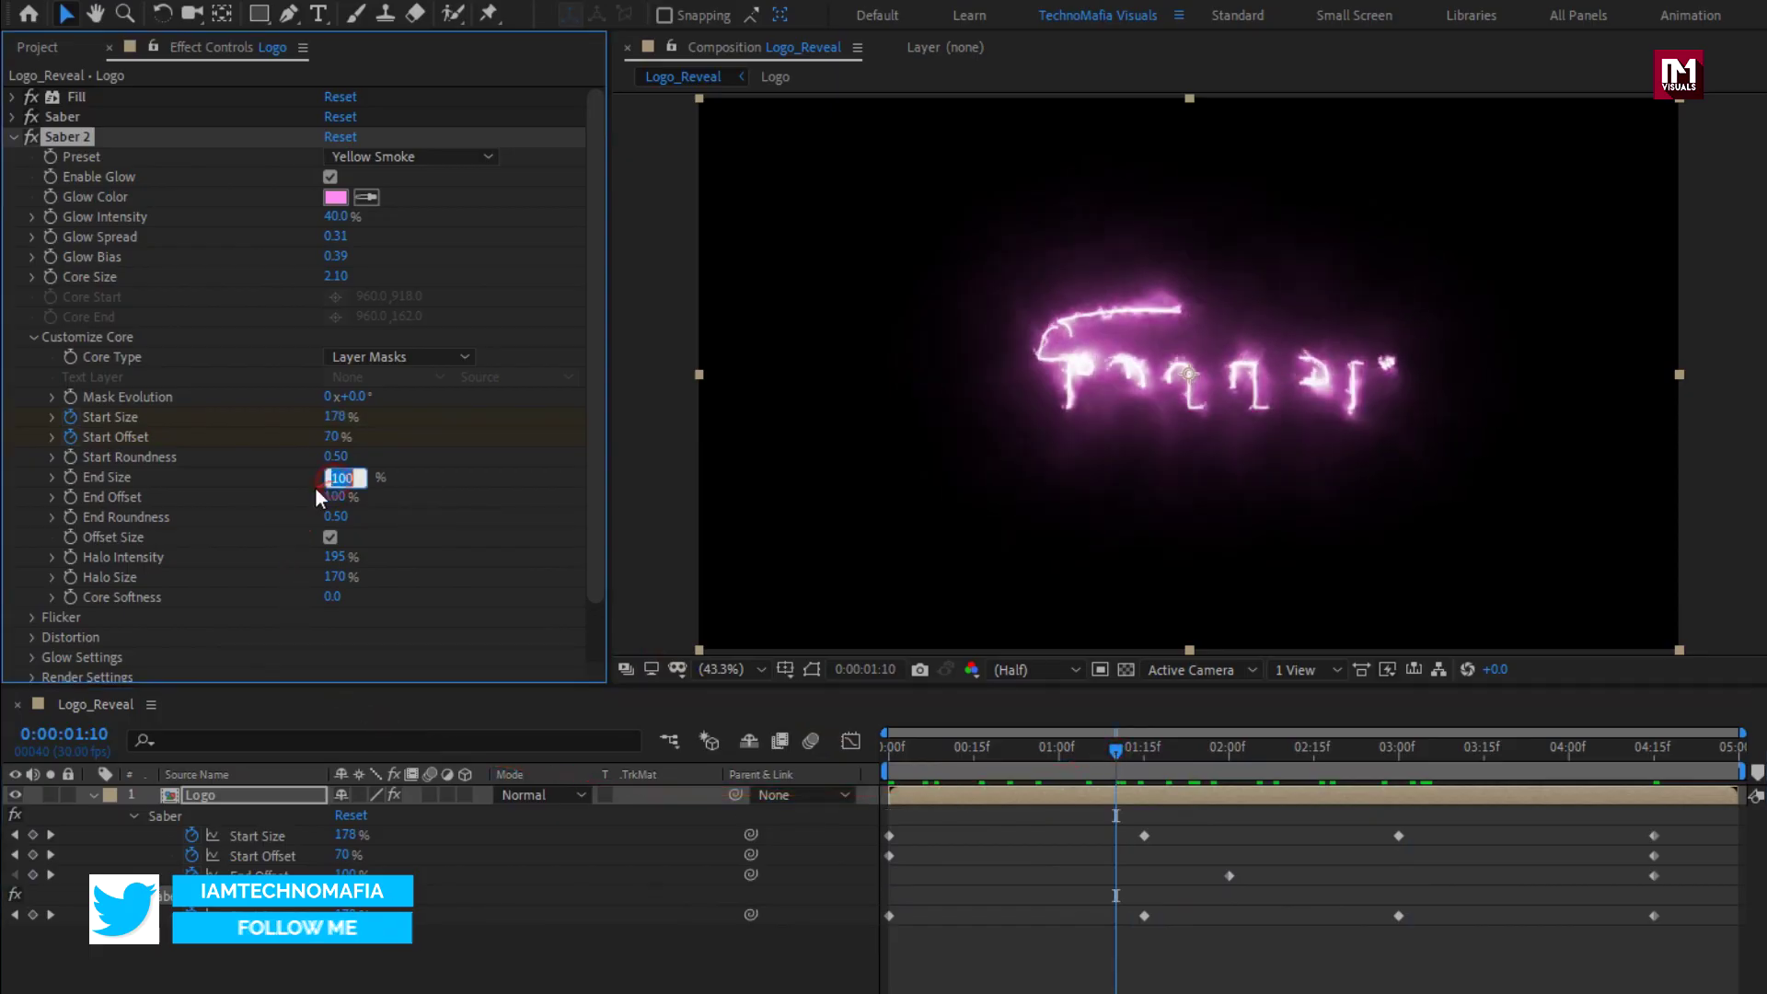
type("0")
key("Return")
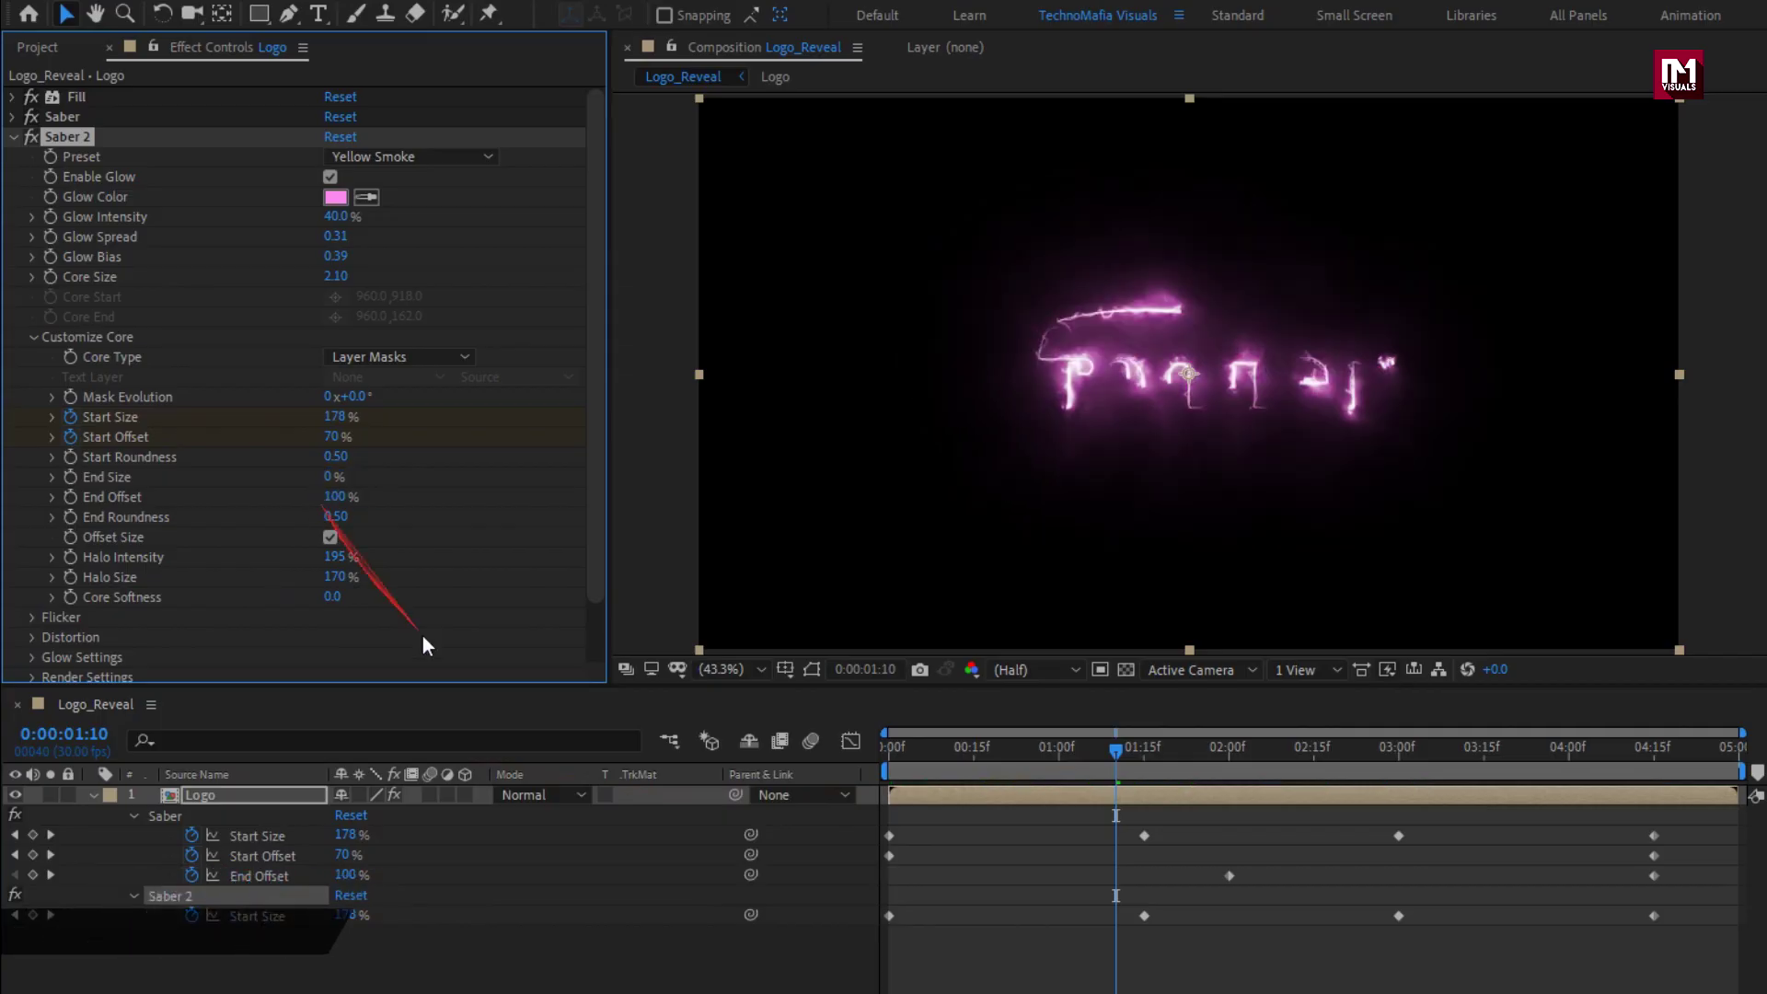
Animate Saber 2's End Offset from 100% at 0:00:02:00 to 0% at 0:00:04:15 and preview the result.
mouse_move(891, 752)
left_mouse_down()
mouse_move(871, 749)
mouse_move(1230, 753)
left_mouse_up()
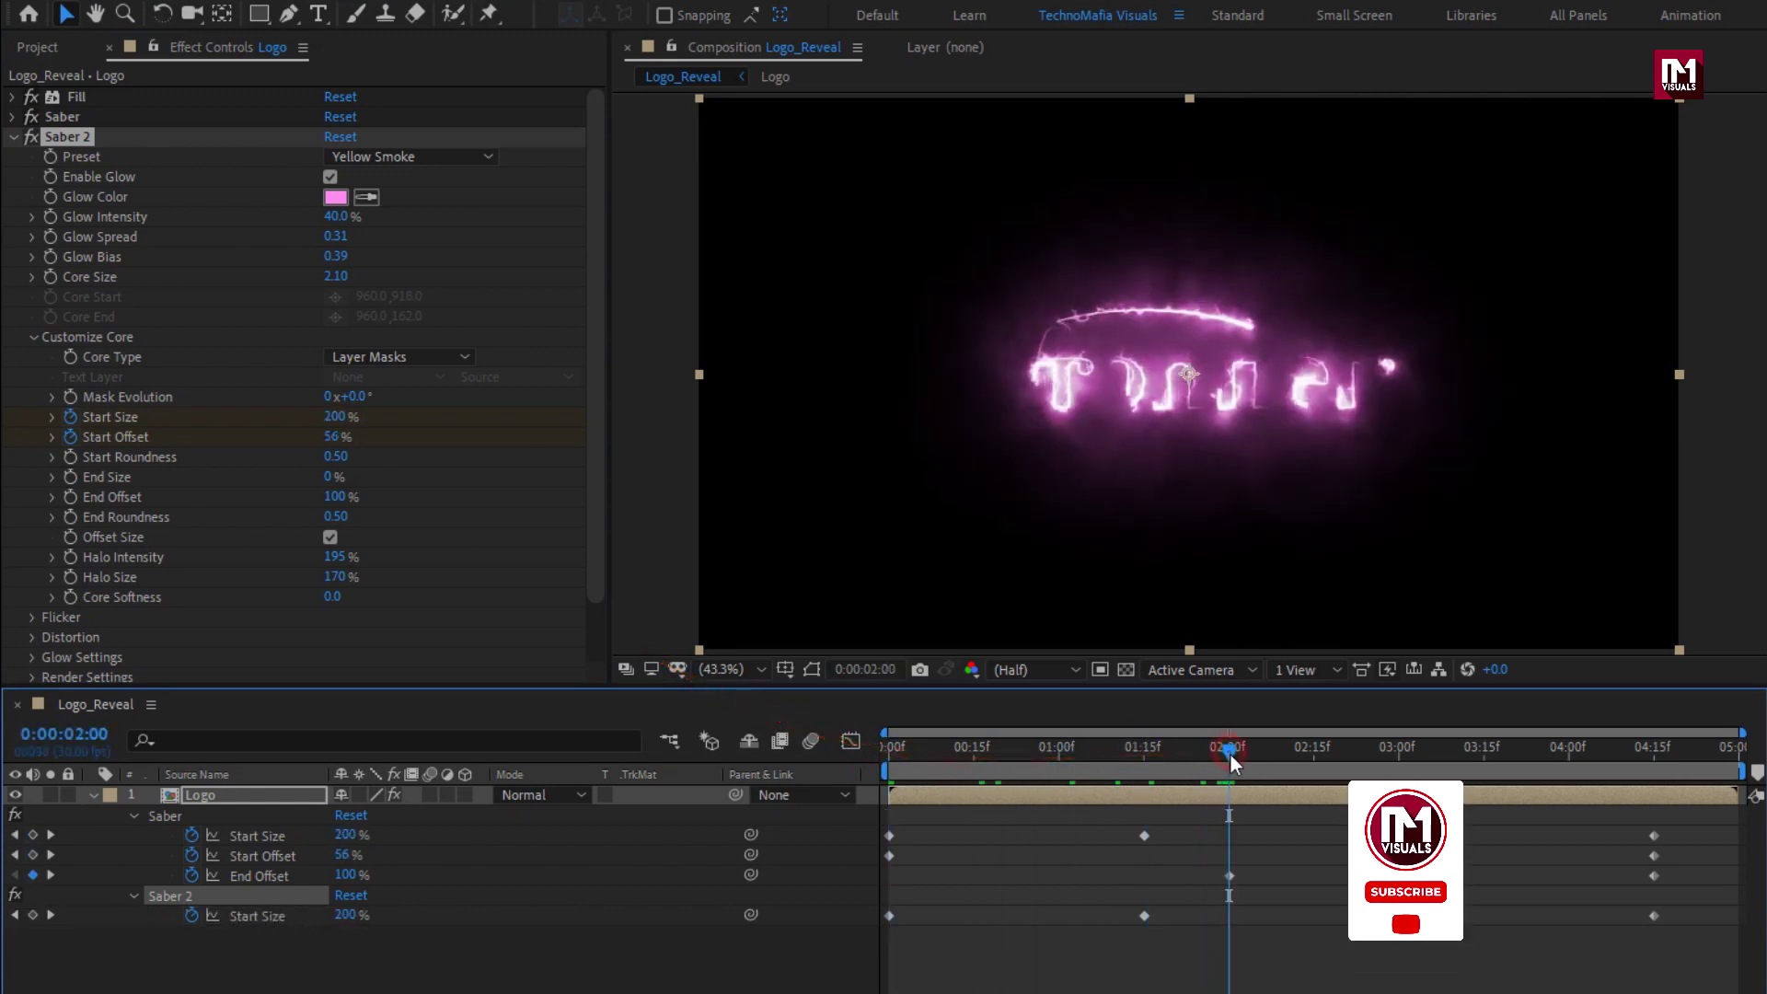
left_click(70, 496)
left_click(1654, 757)
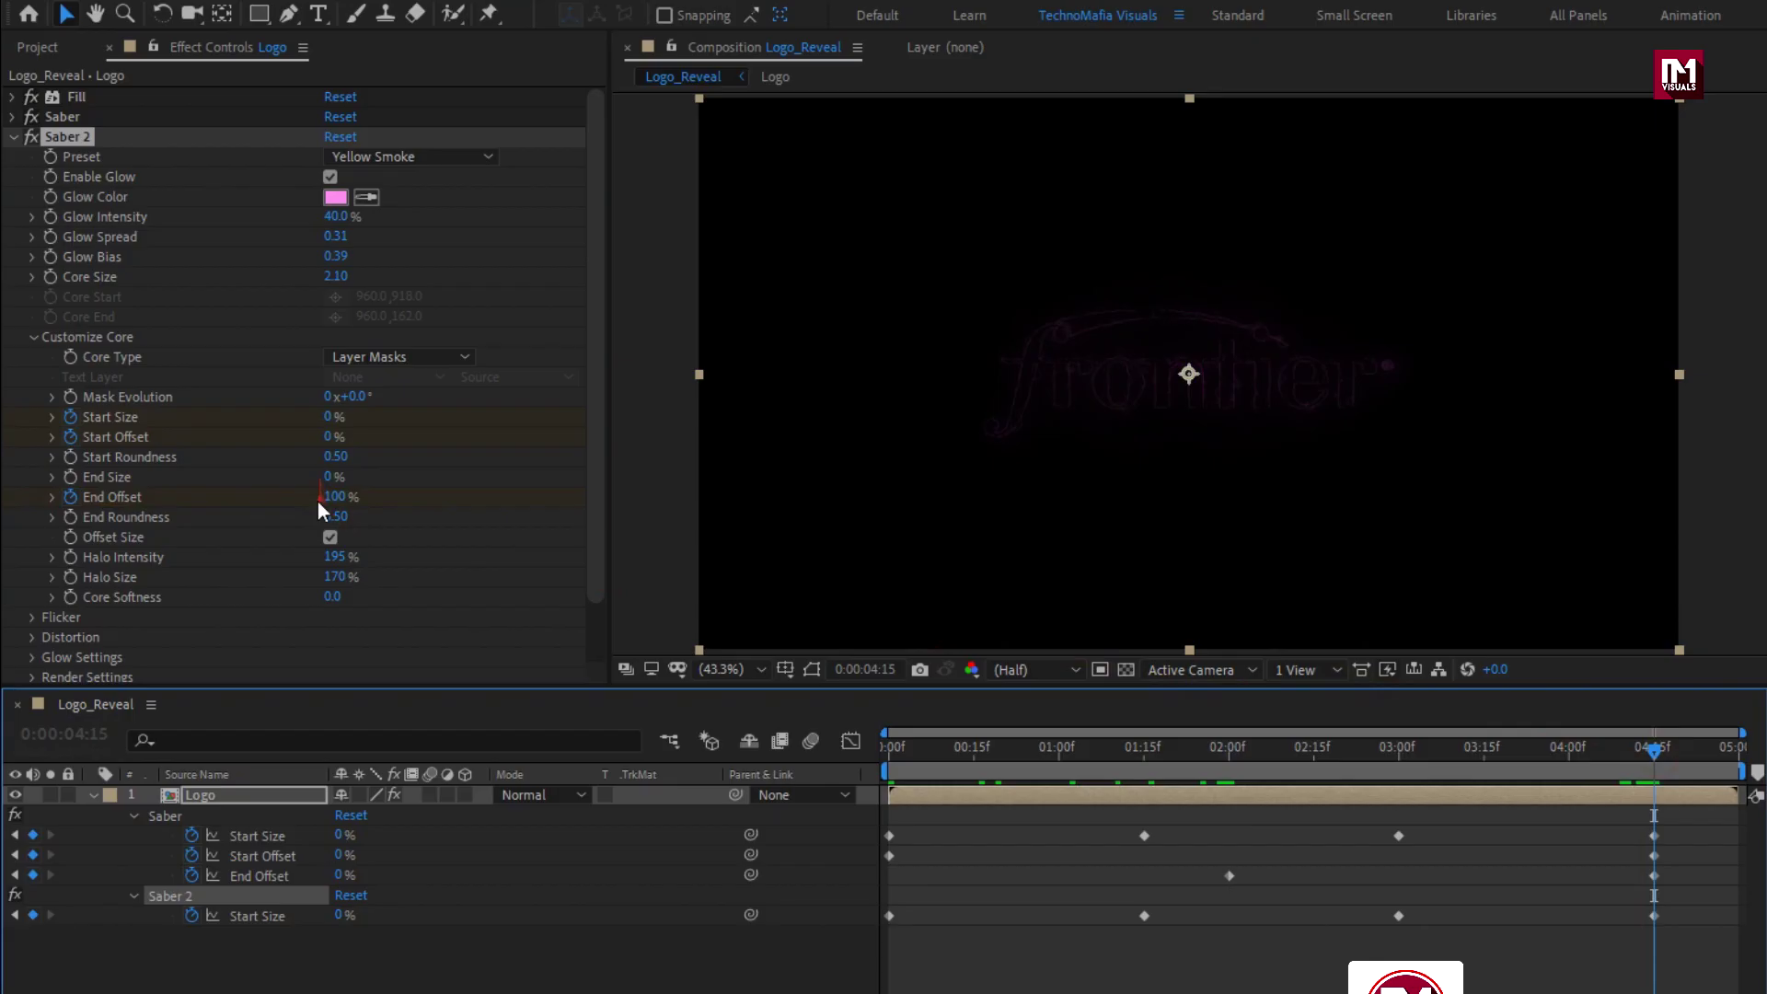
left_click_drag(331, 497, 249, 497)
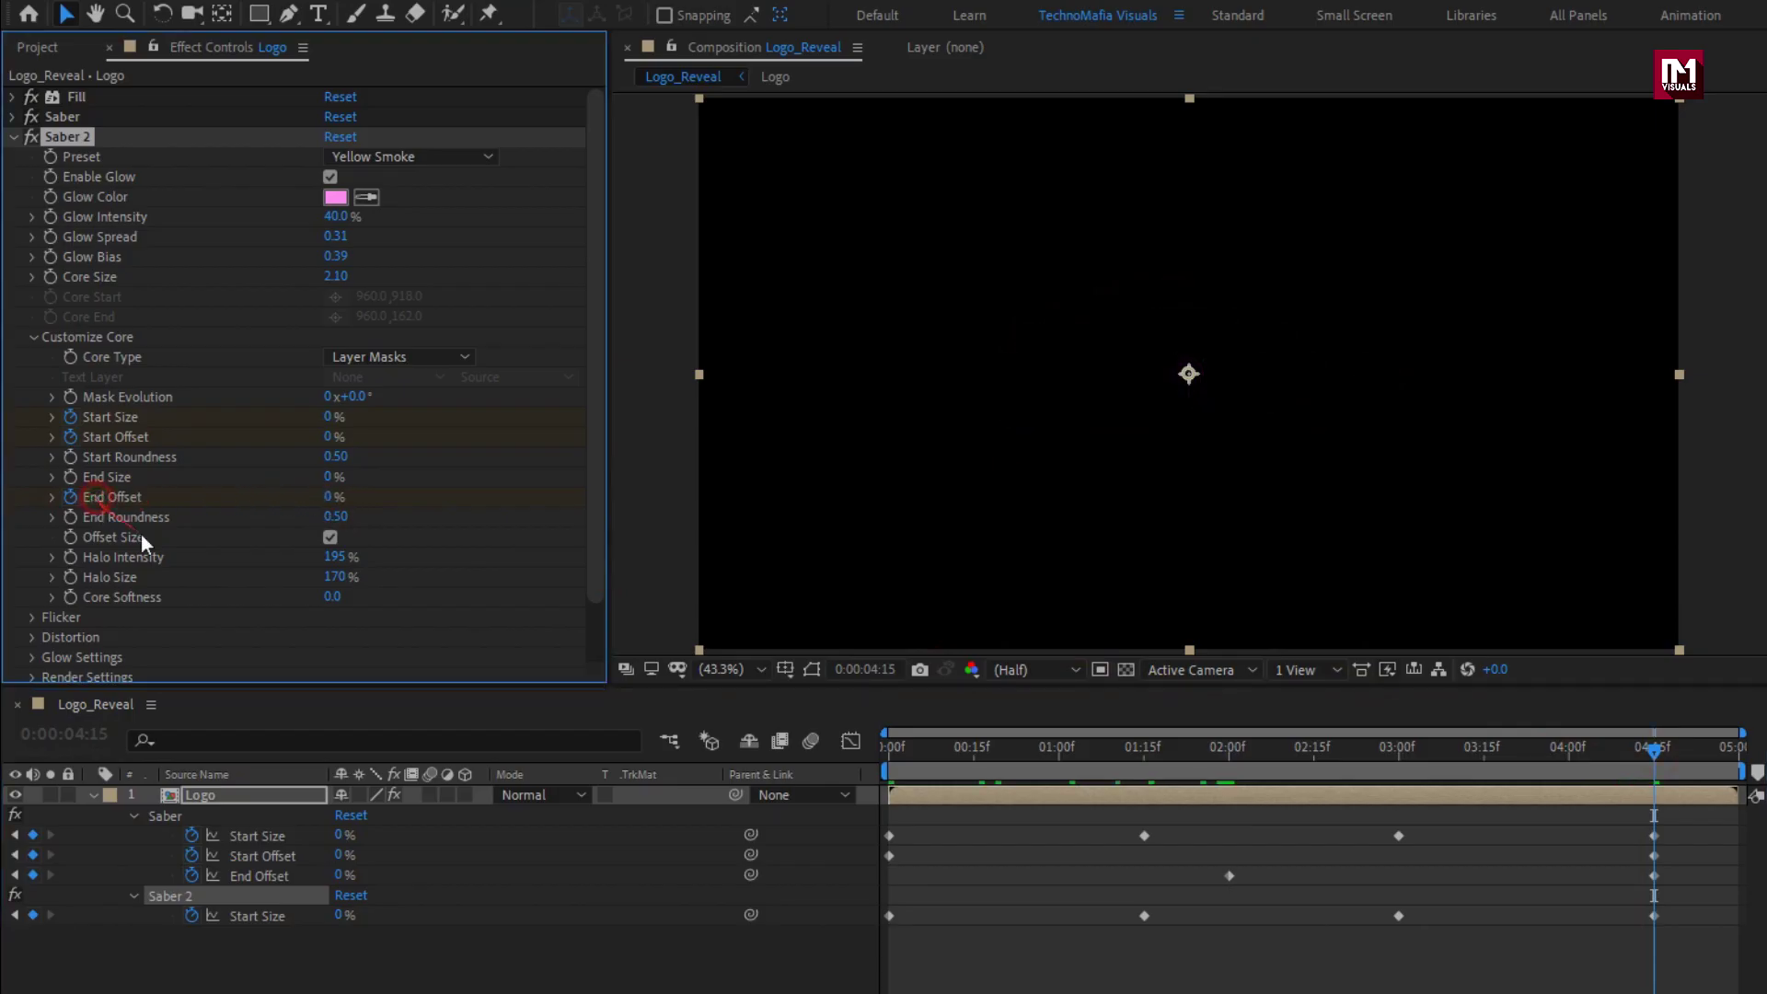
left_click_drag(891, 750, 1312, 760)
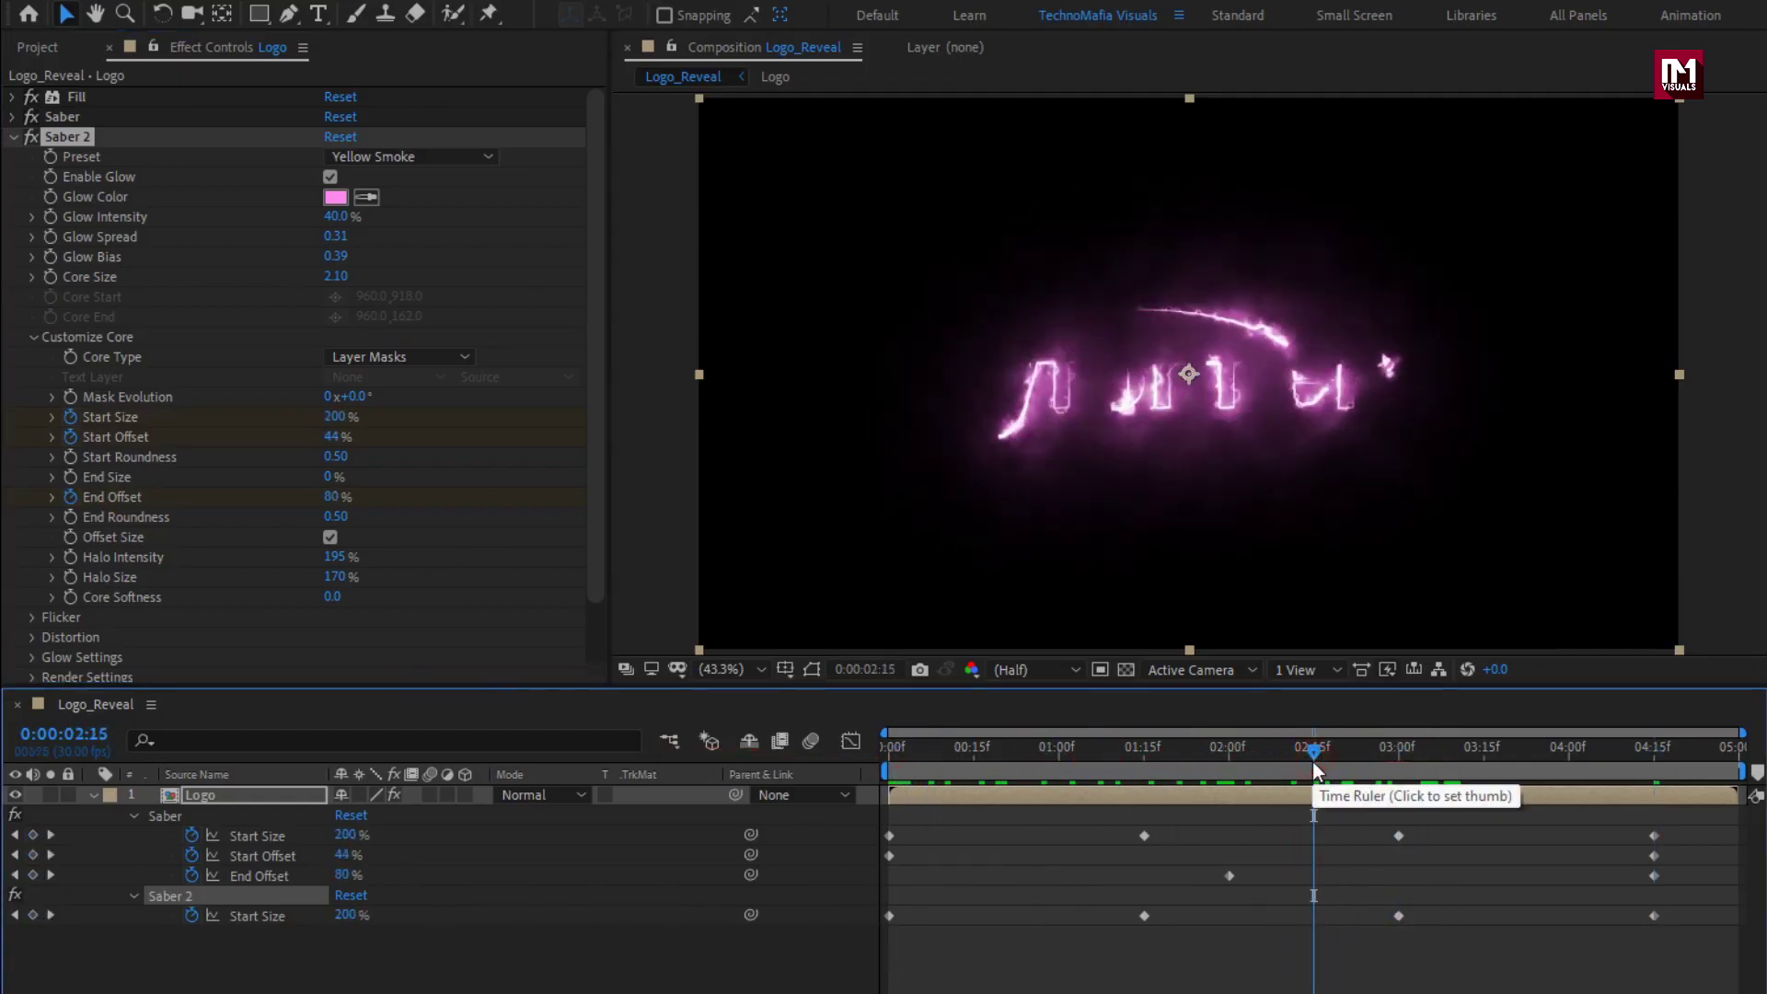
Set Saber 2's Composite Settings to Add and its Alpha Mode to Mask Core, and preview the outline.
left_click(34, 337)
left_click(31, 417)
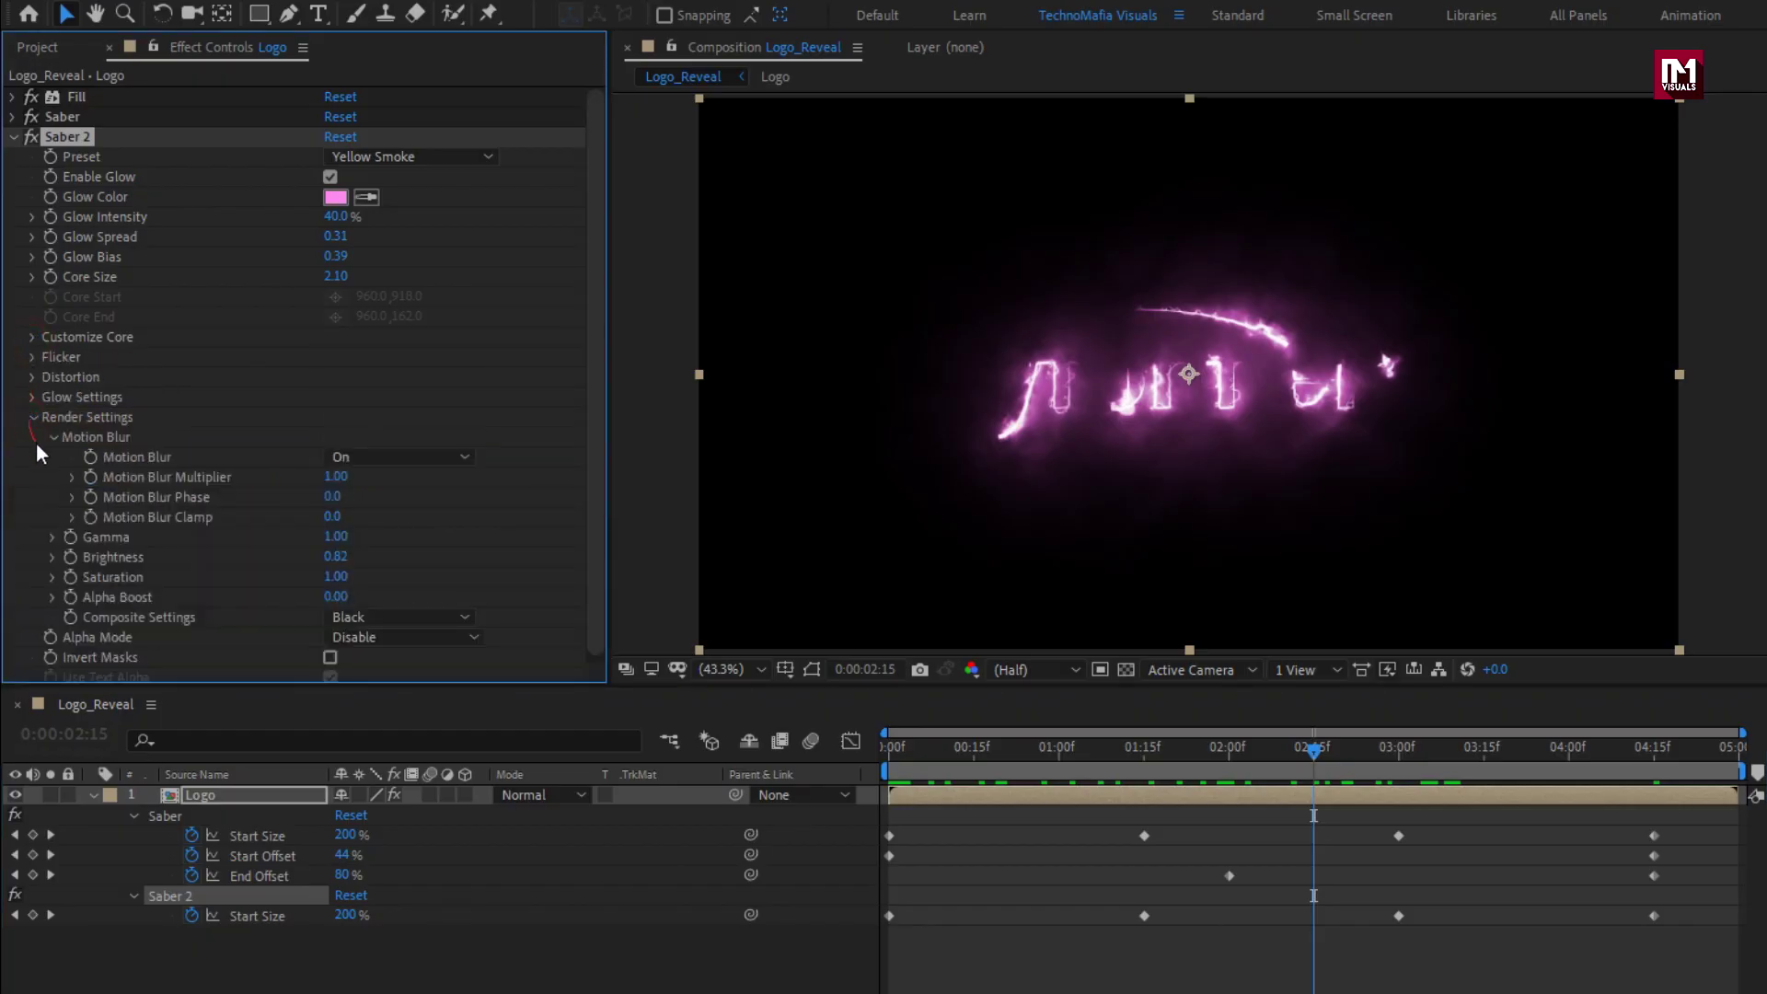
left_click(423, 617)
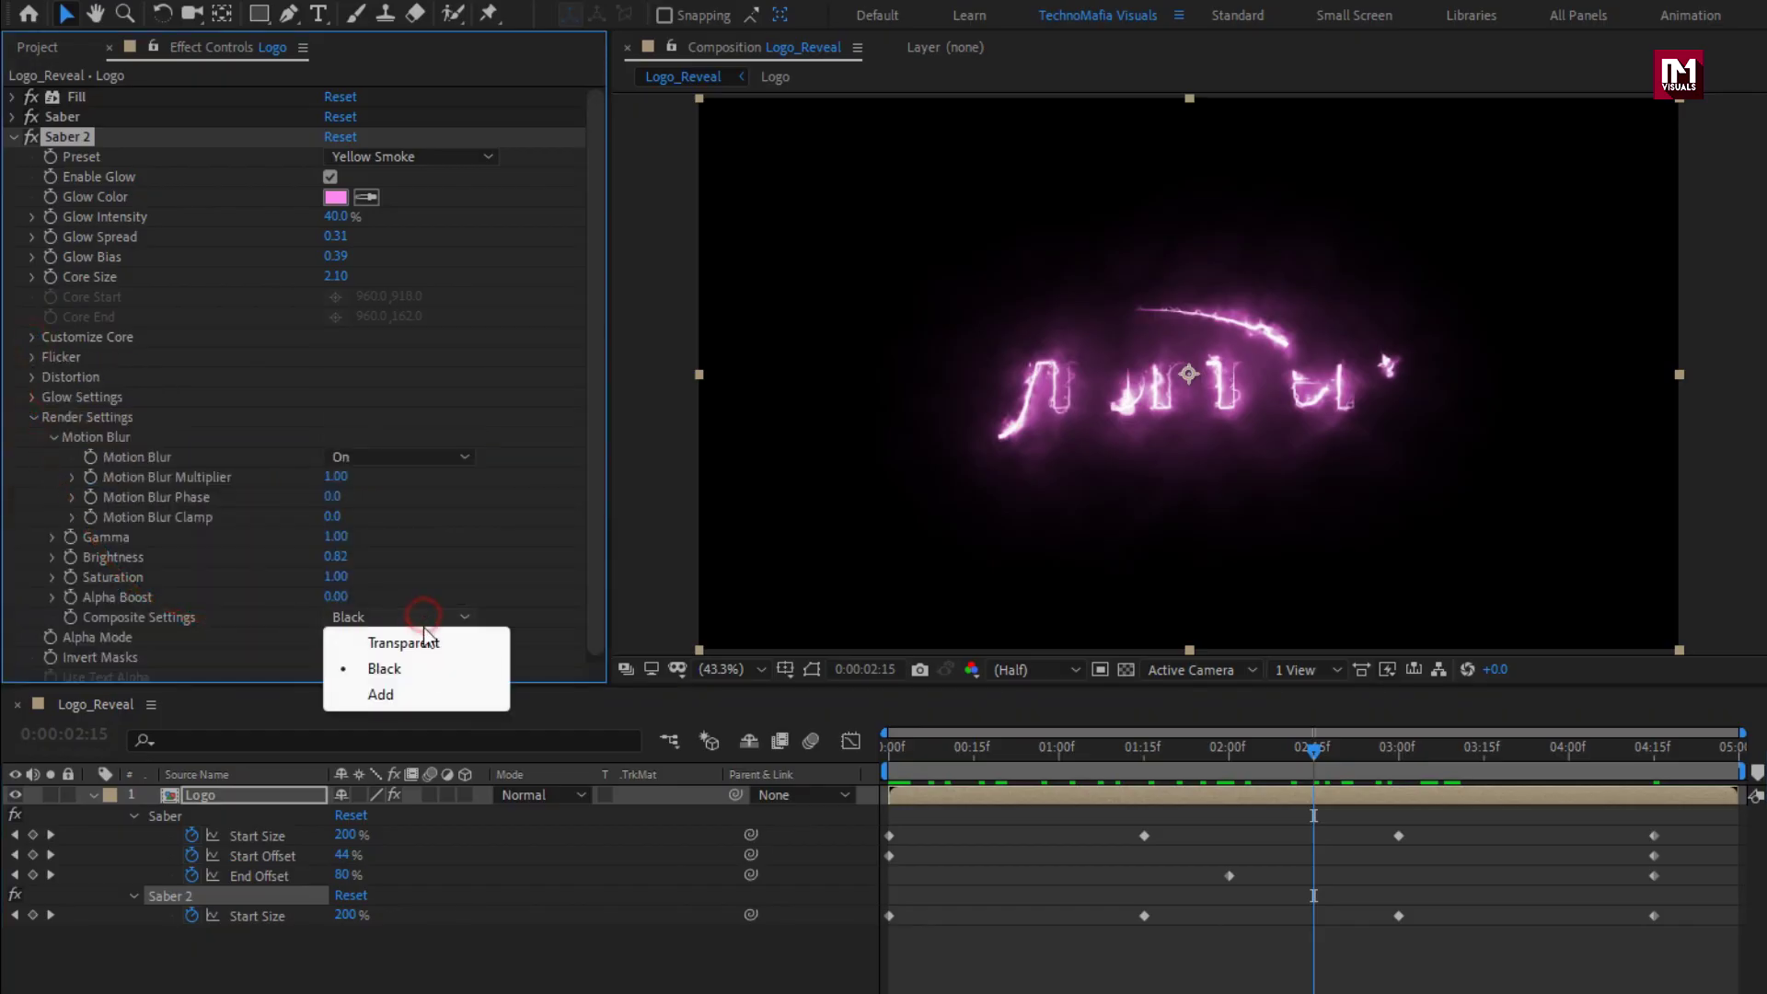
left_click(427, 688)
left_click(364, 638)
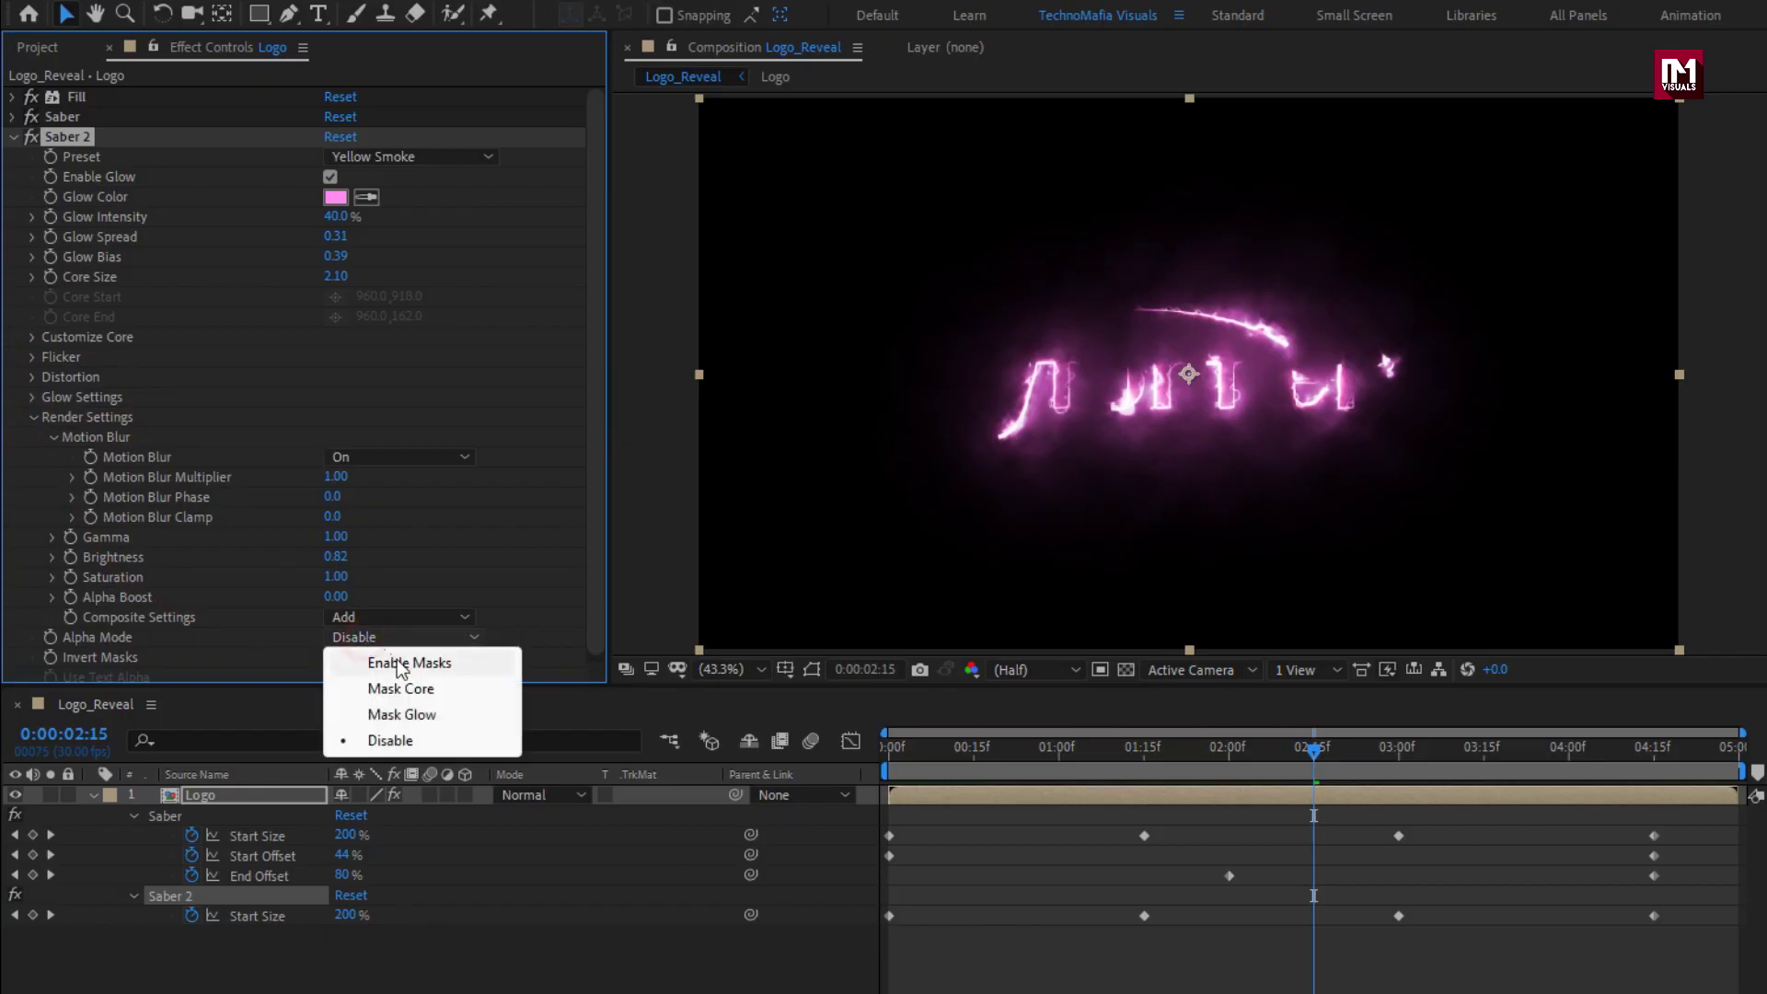
left_click(451, 690)
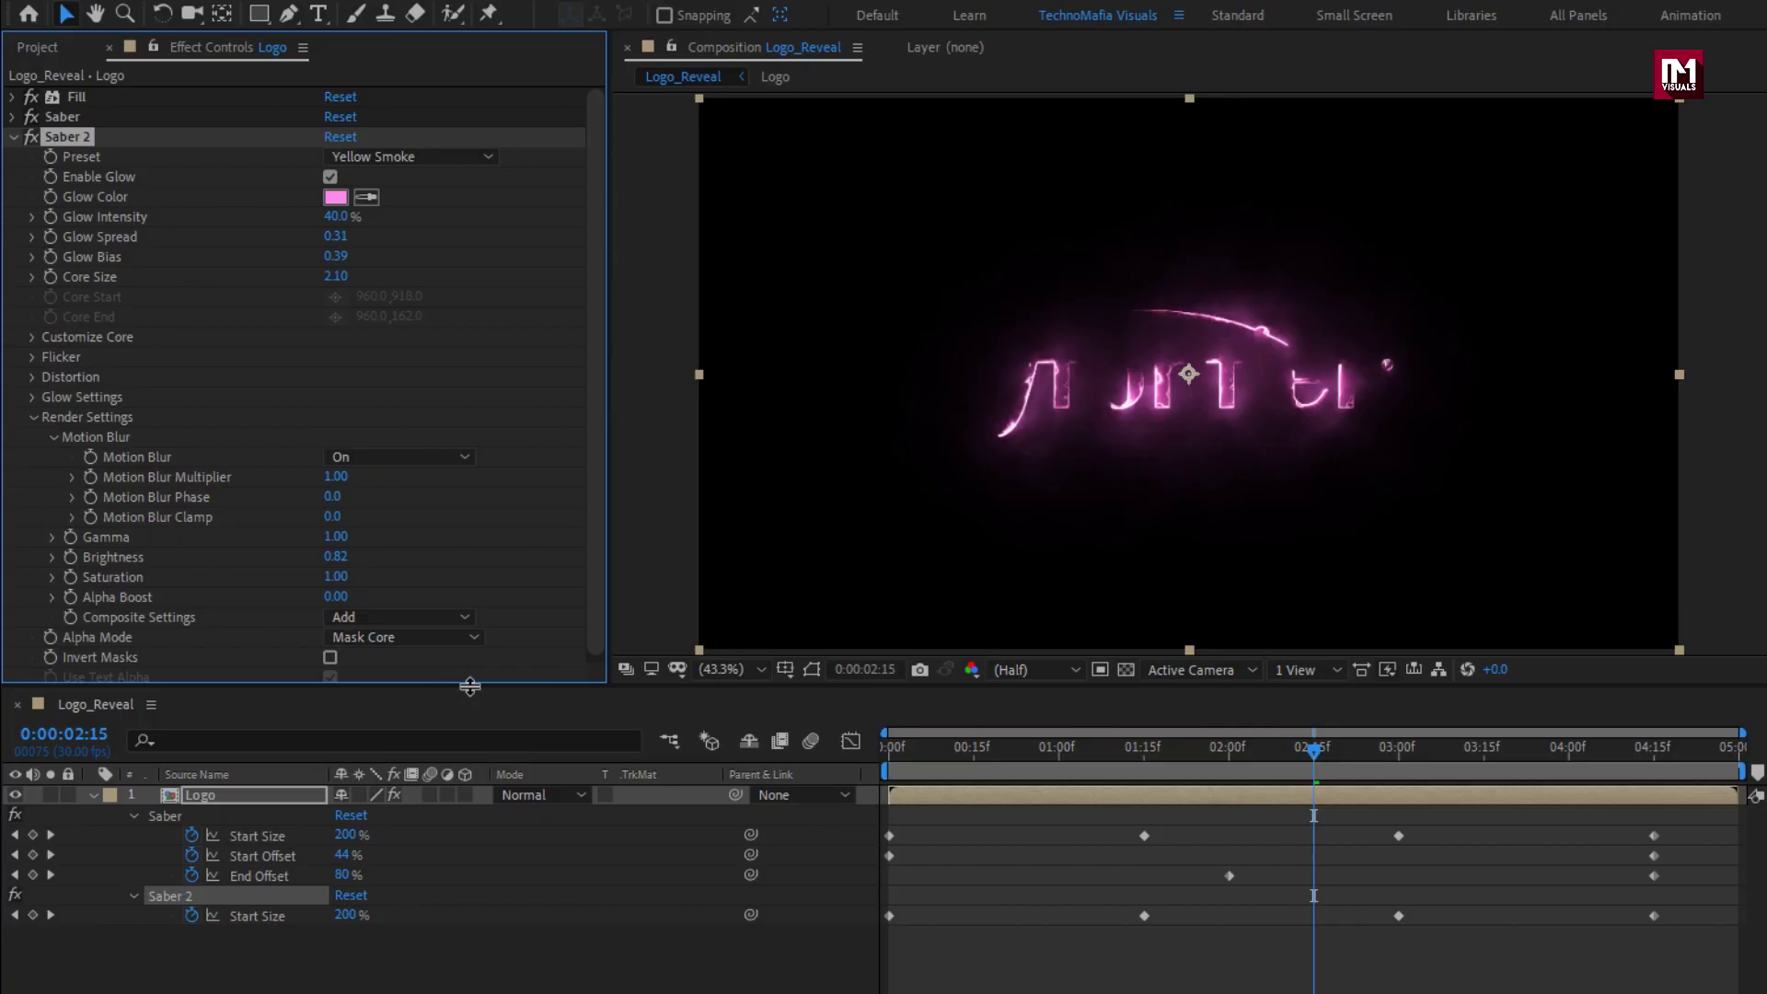
left_click_drag(954, 747, 1238, 756)
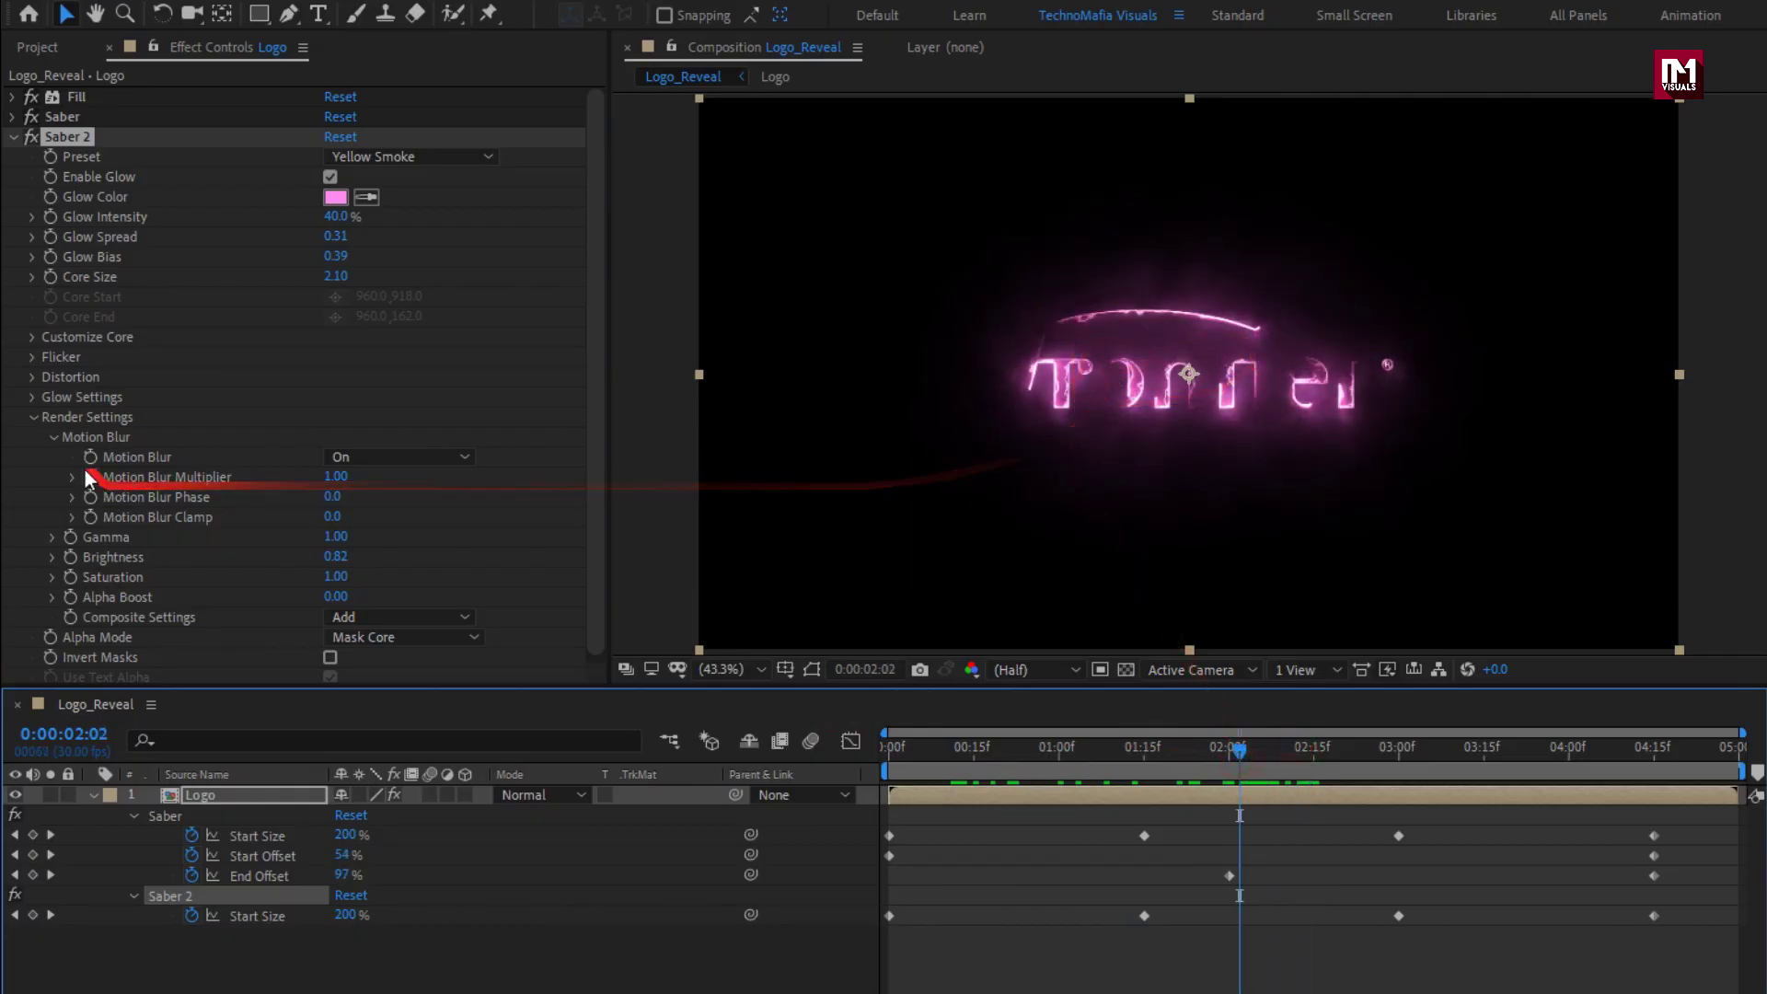
Set Saber 2's Mask Evolution to 81° and preview the changed outline reveal.
left_click(33, 417)
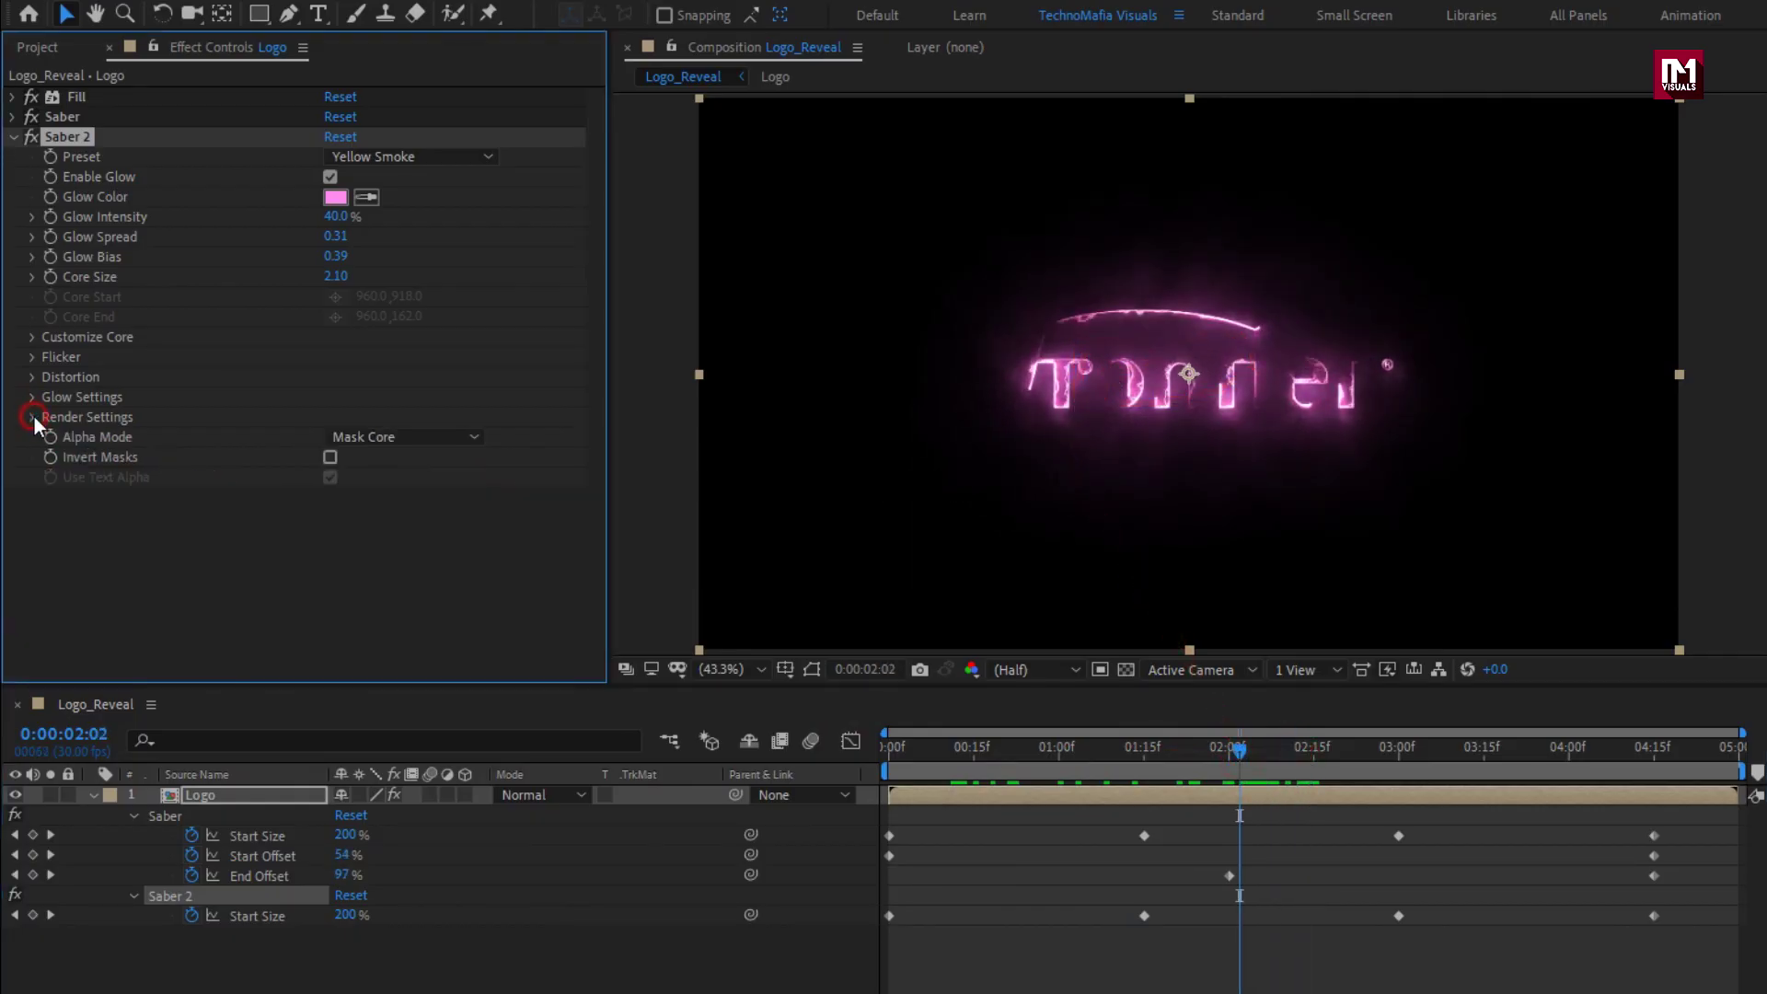
left_click(34, 337)
left_click_drag(357, 405, 456, 406)
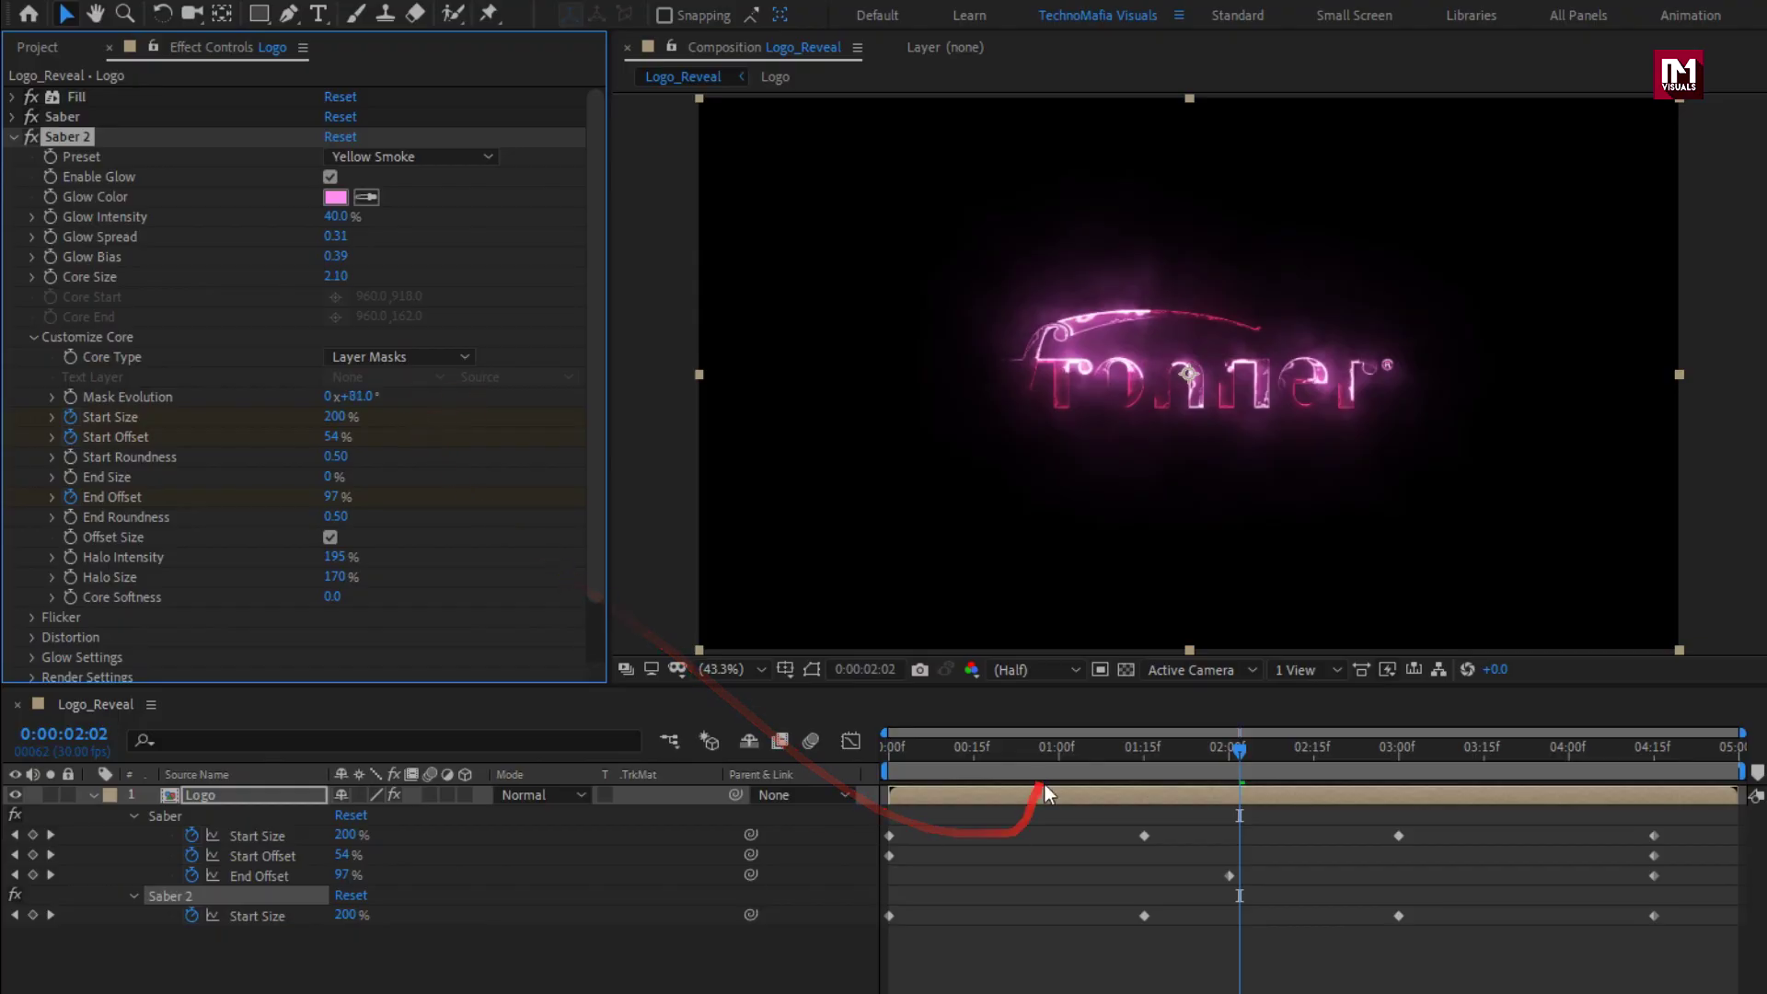
left_click_drag(1047, 753, 1229, 741)
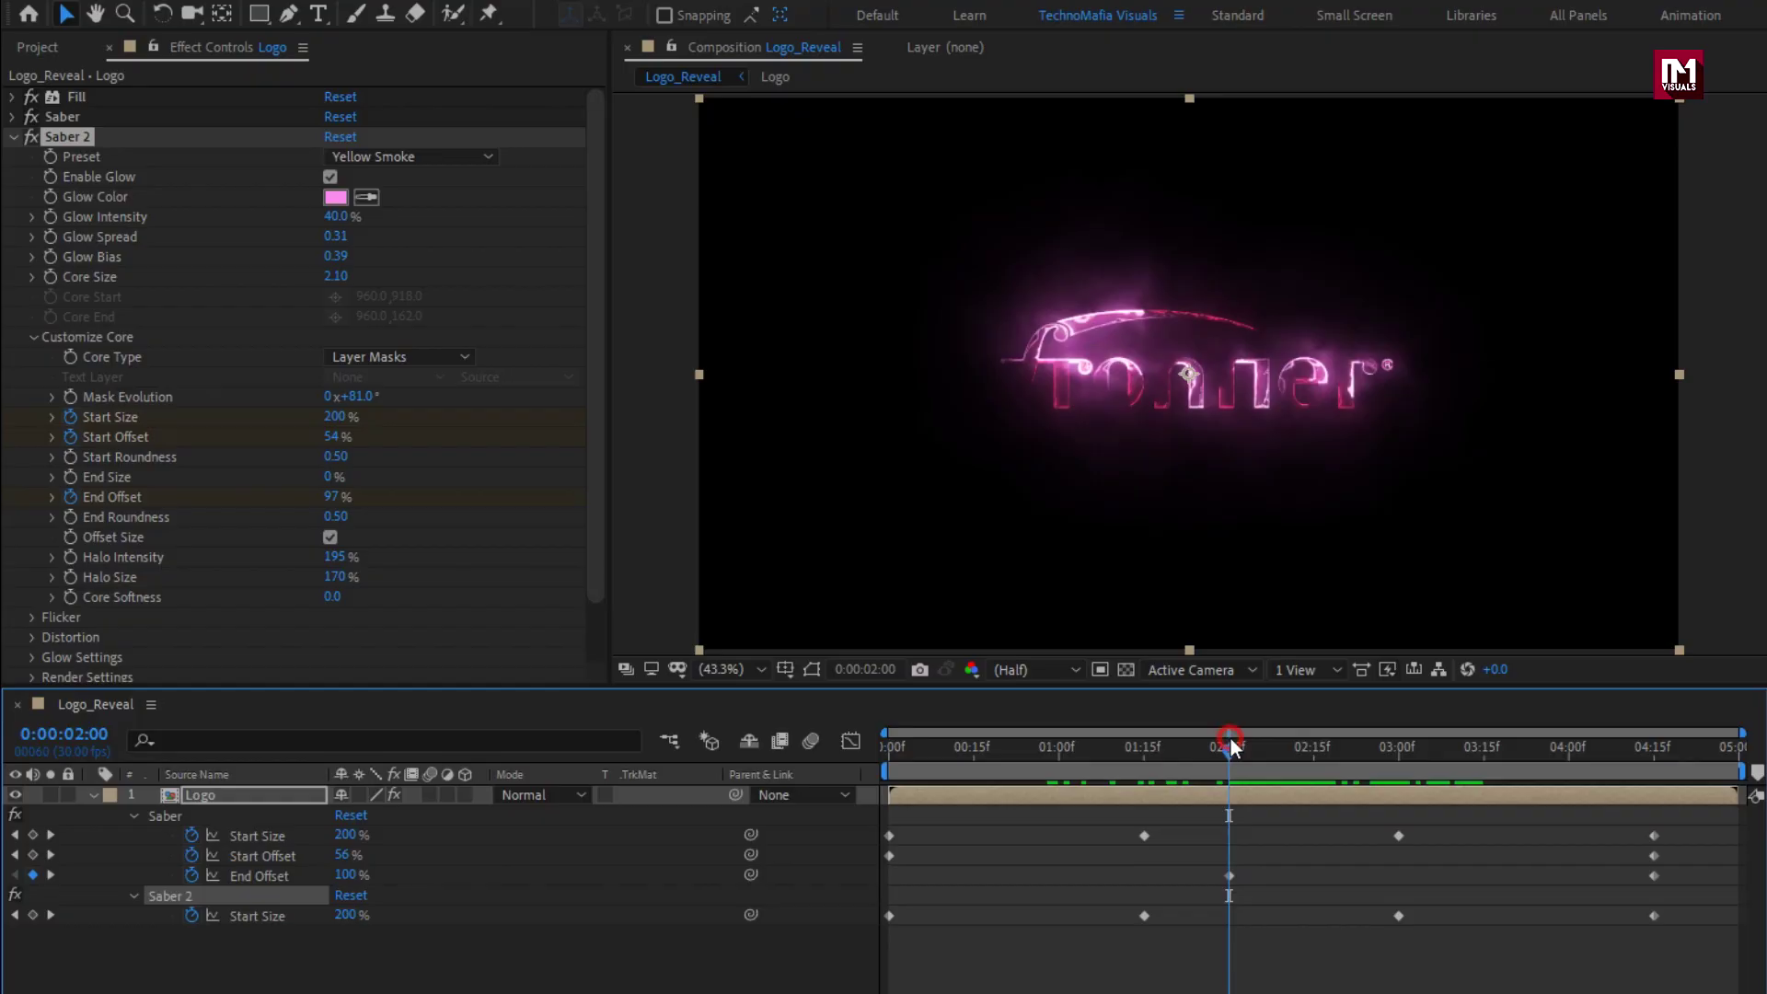
Collapse the Saber 2 and layer properties and add the Logo composition as a new layer above the Saber layer.
left_click(12, 138)
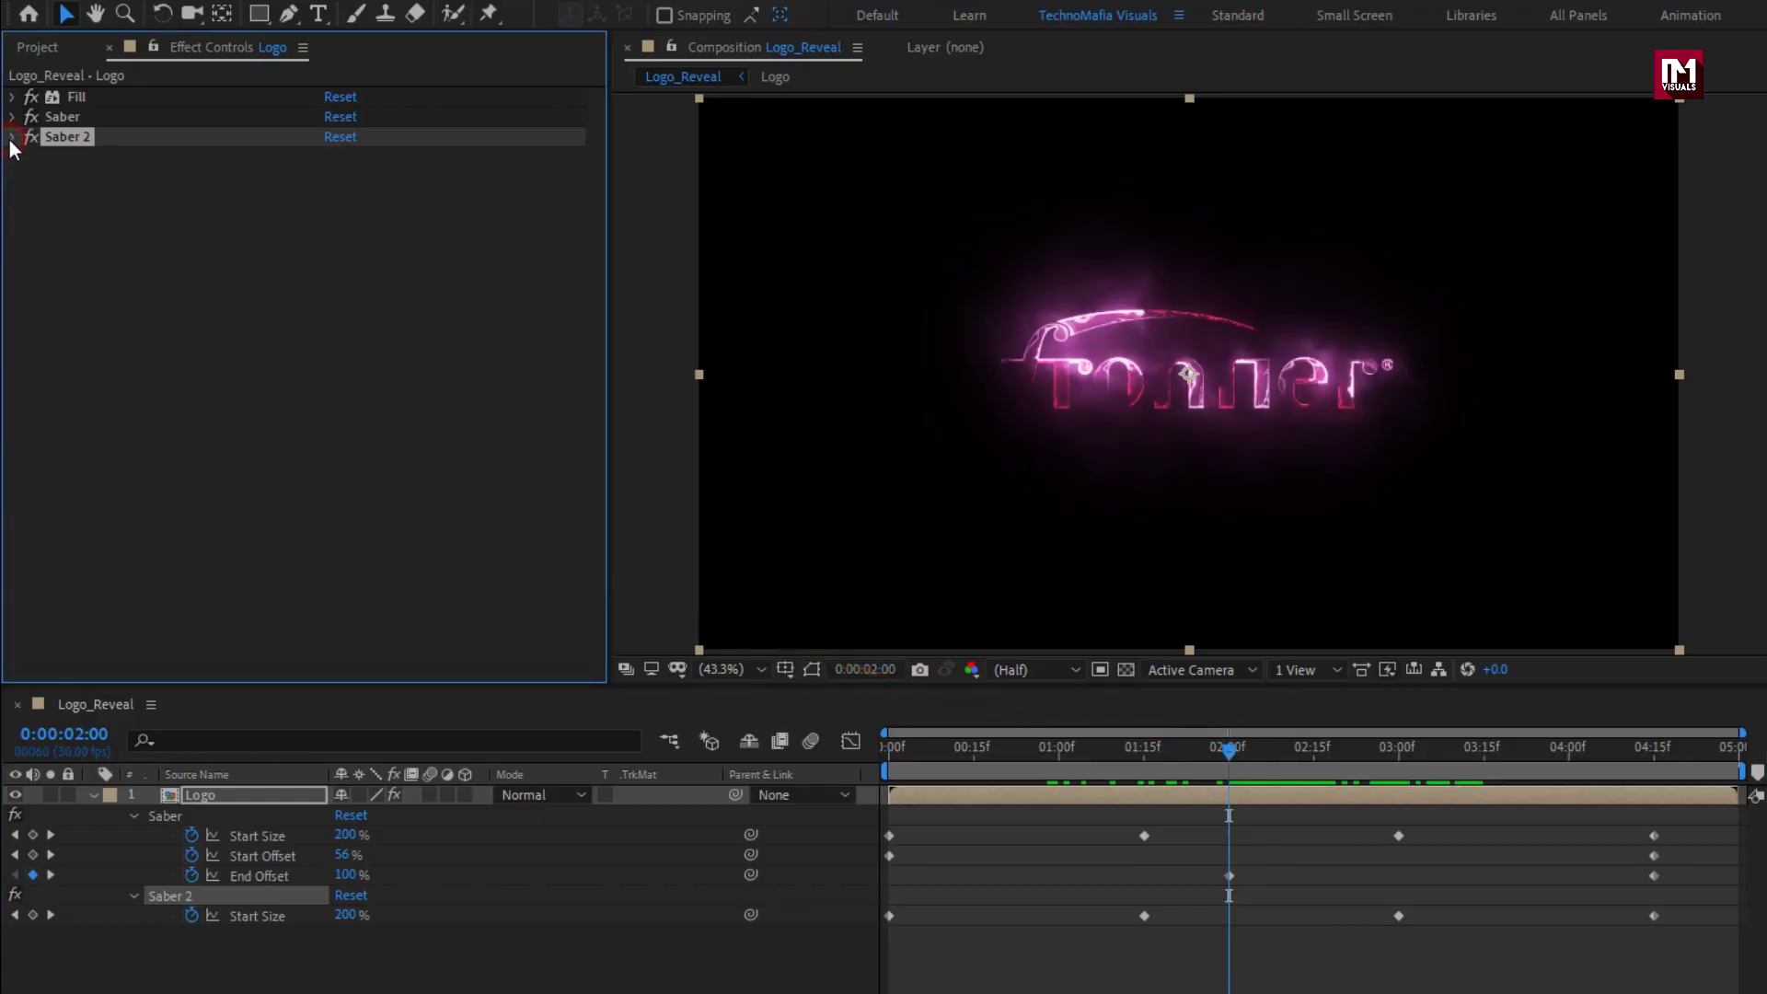
left_click(93, 796)
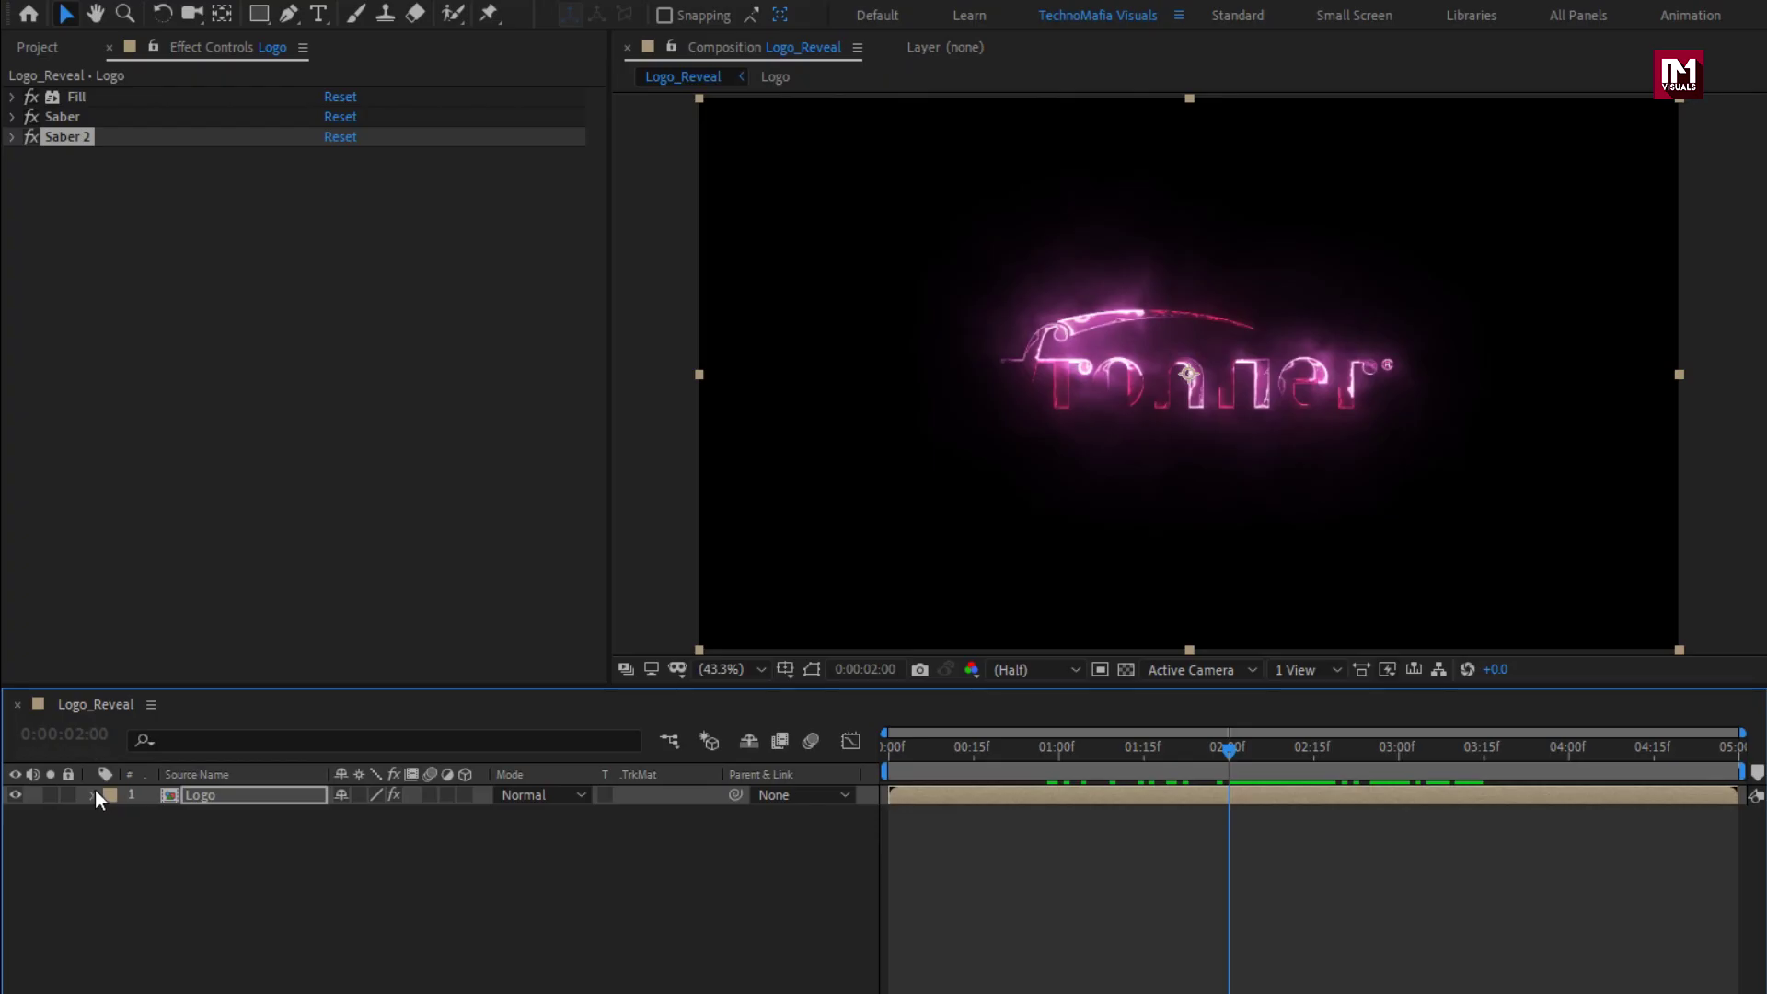
left_click(33, 47)
left_click(58, 282)
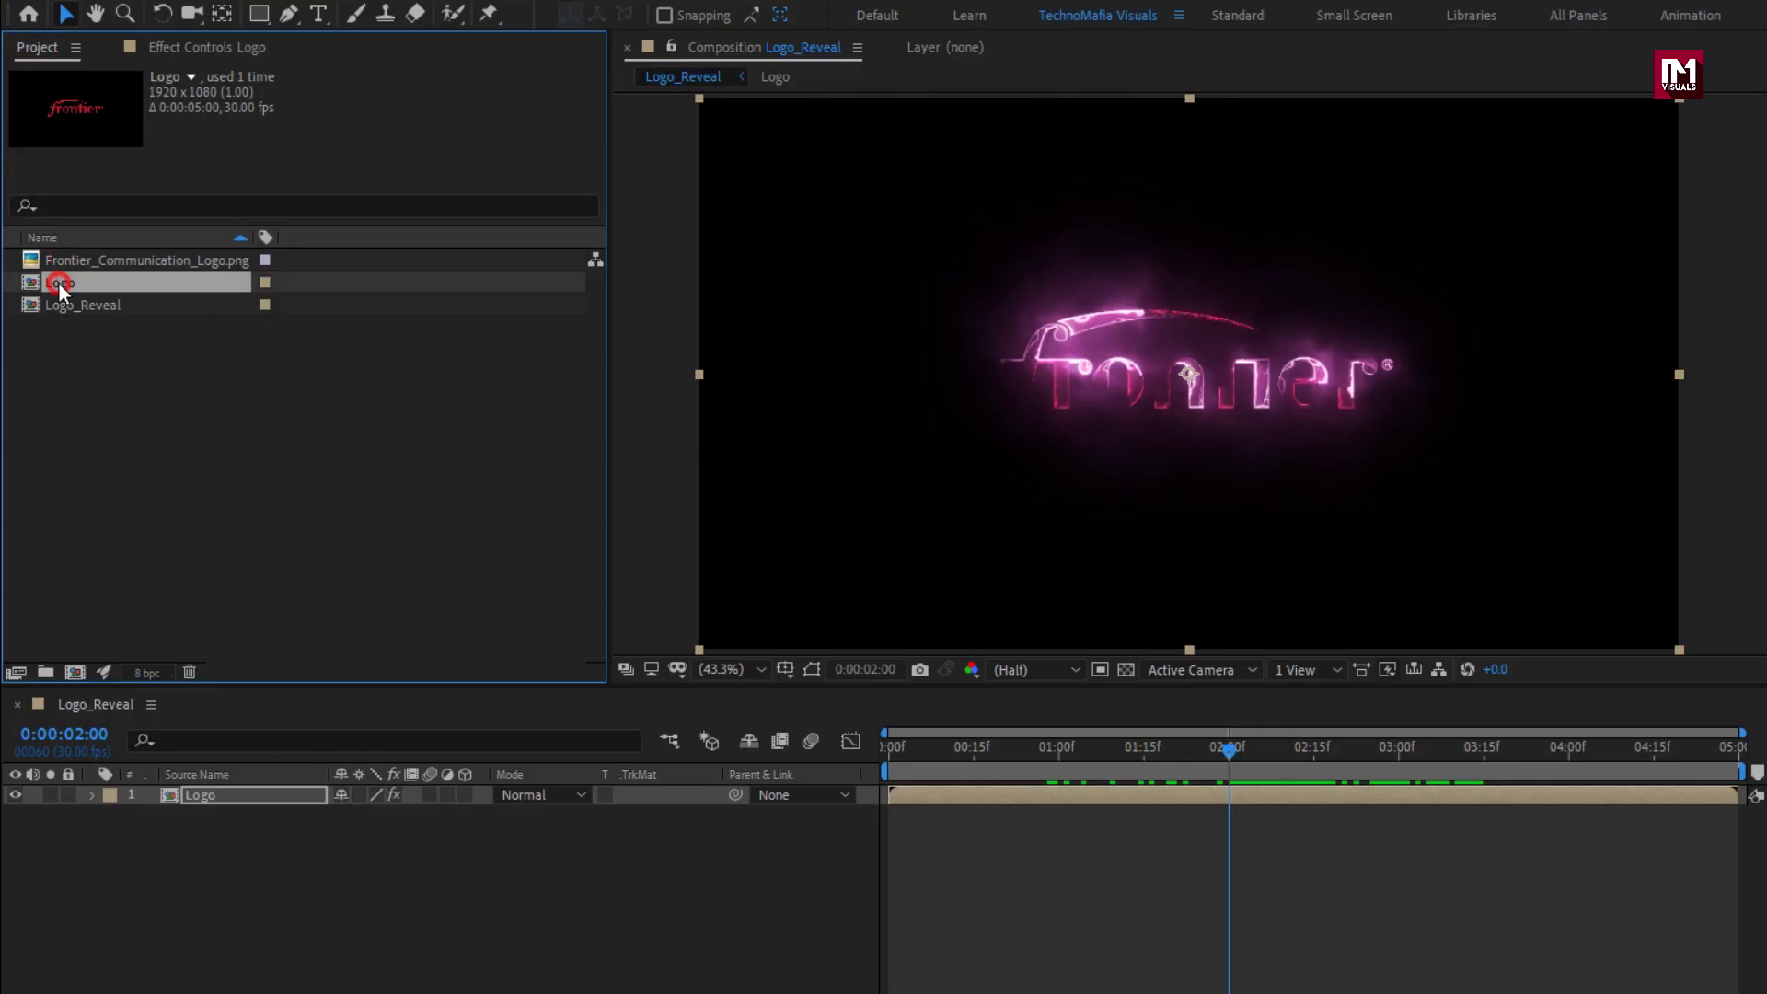
left_click_drag(58, 282, 243, 791)
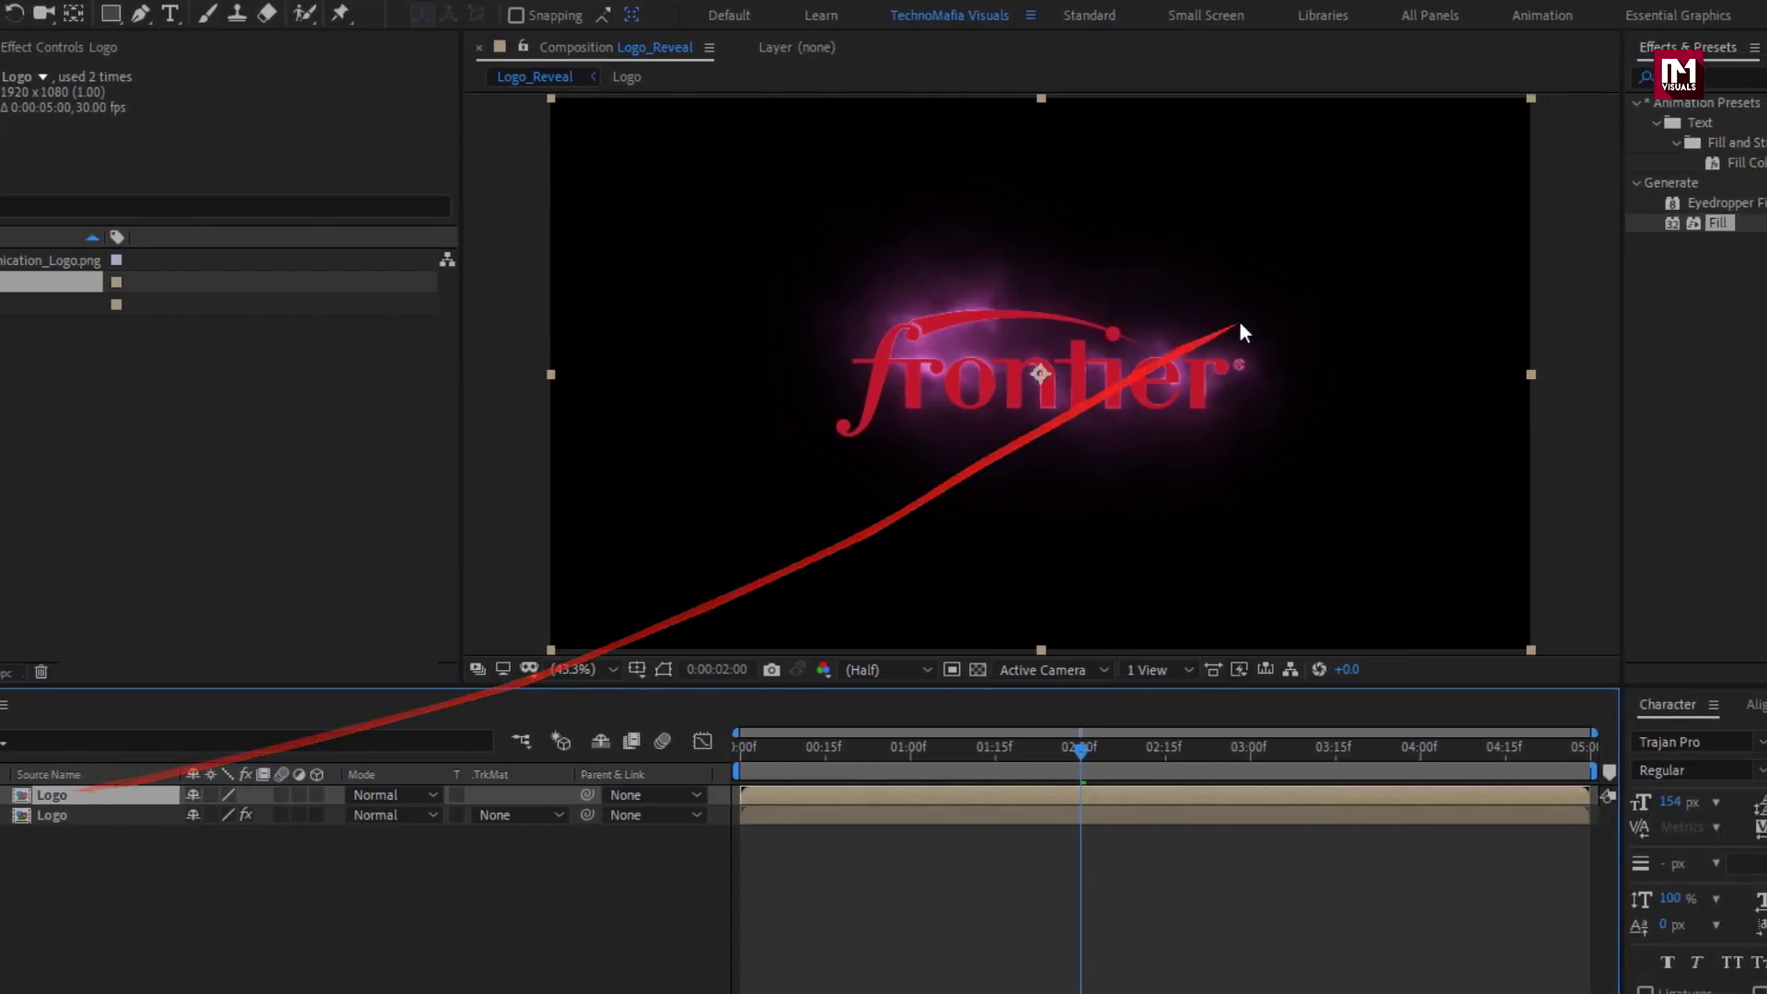
Find the CC Glass effect and apply it to the upper Logo layer.
left_click(1421, 89)
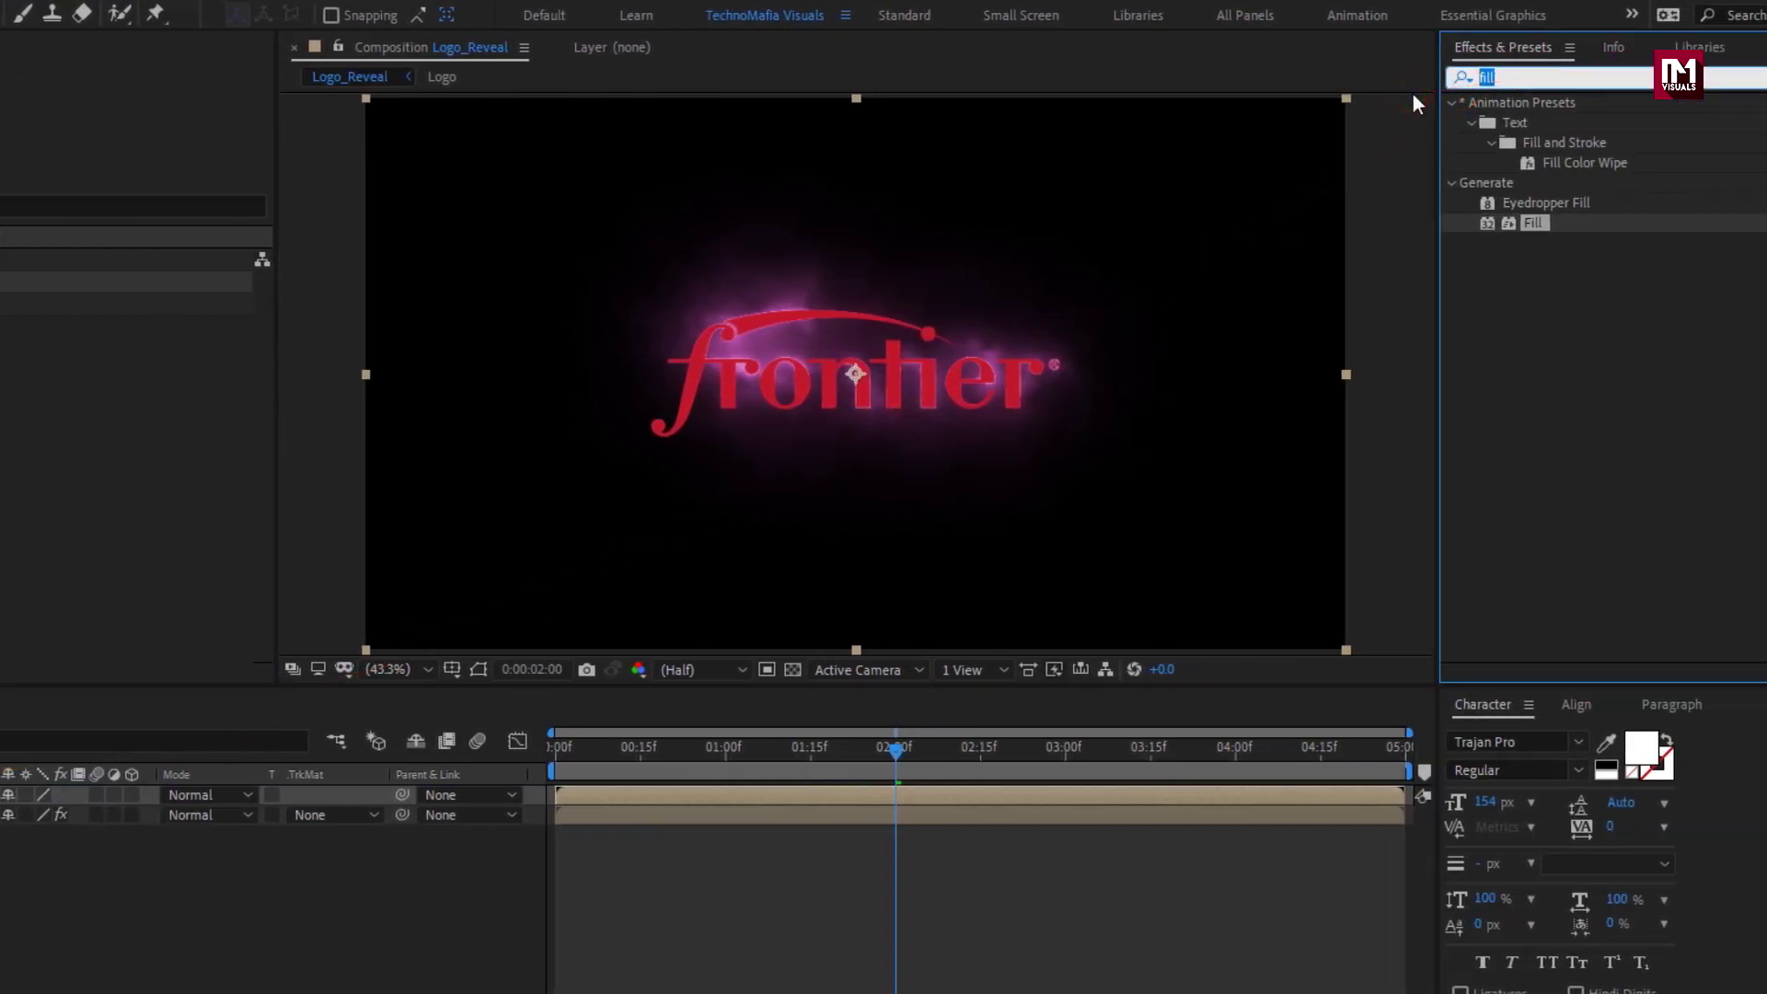
type("cc gl")
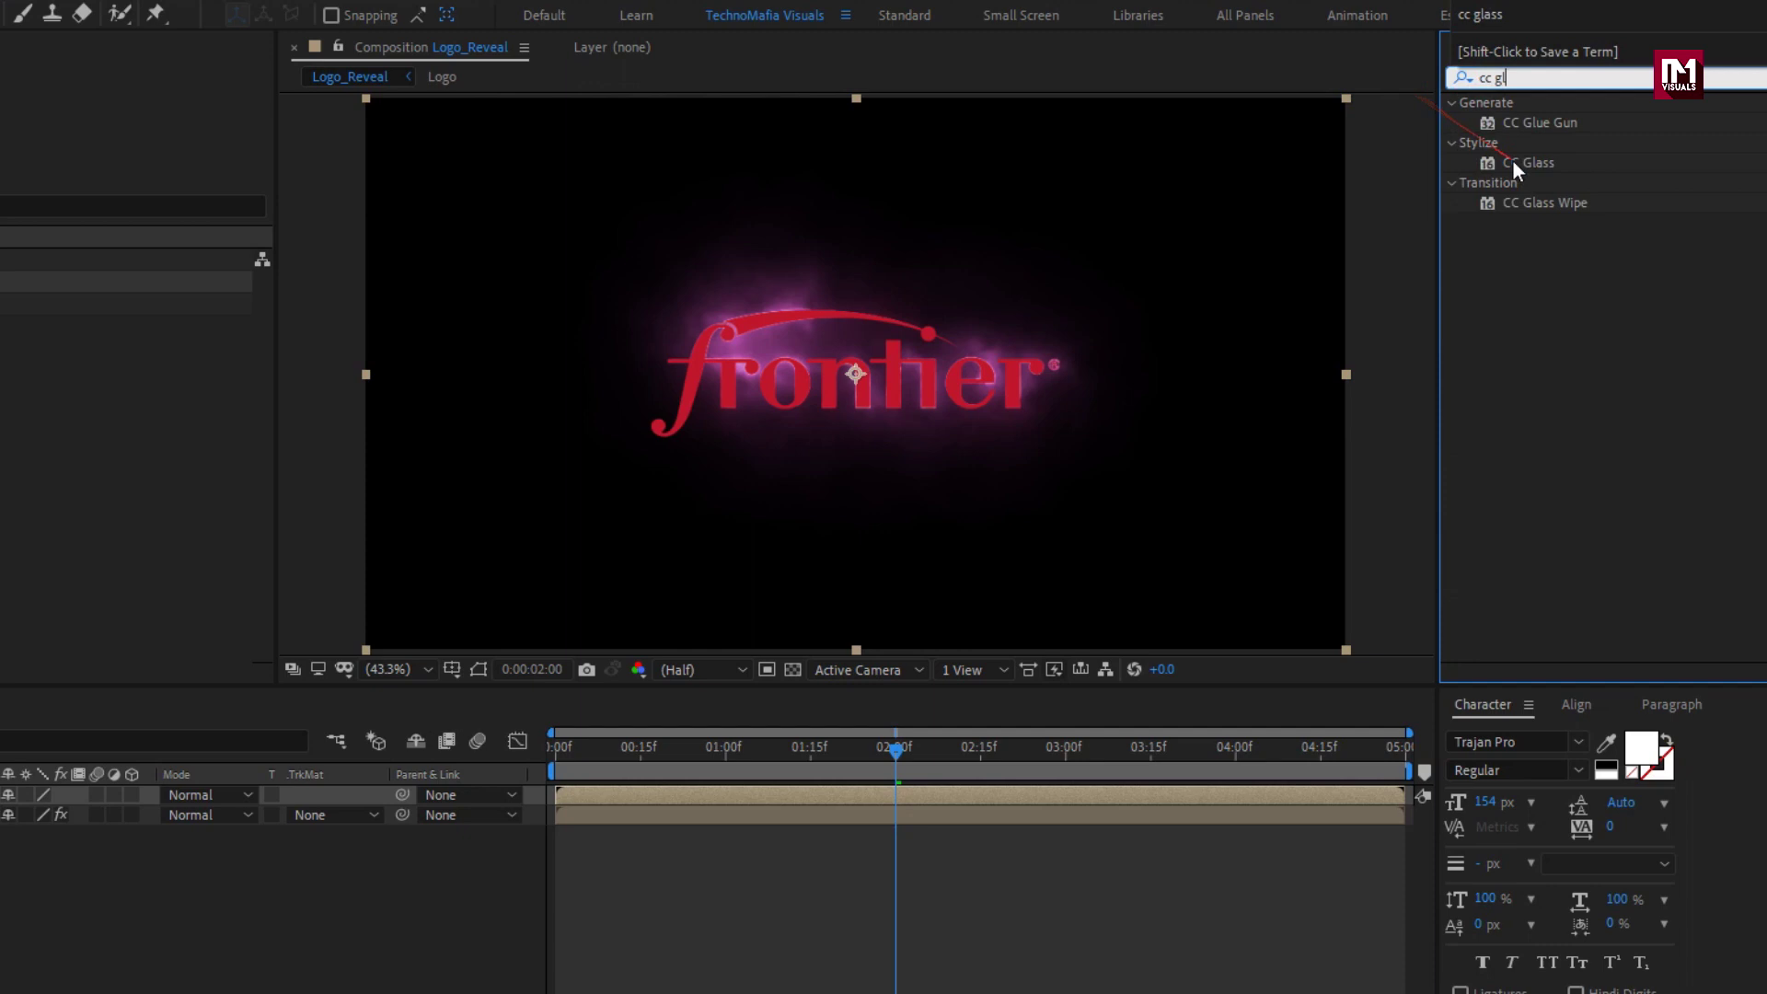
double_click(1515, 163)
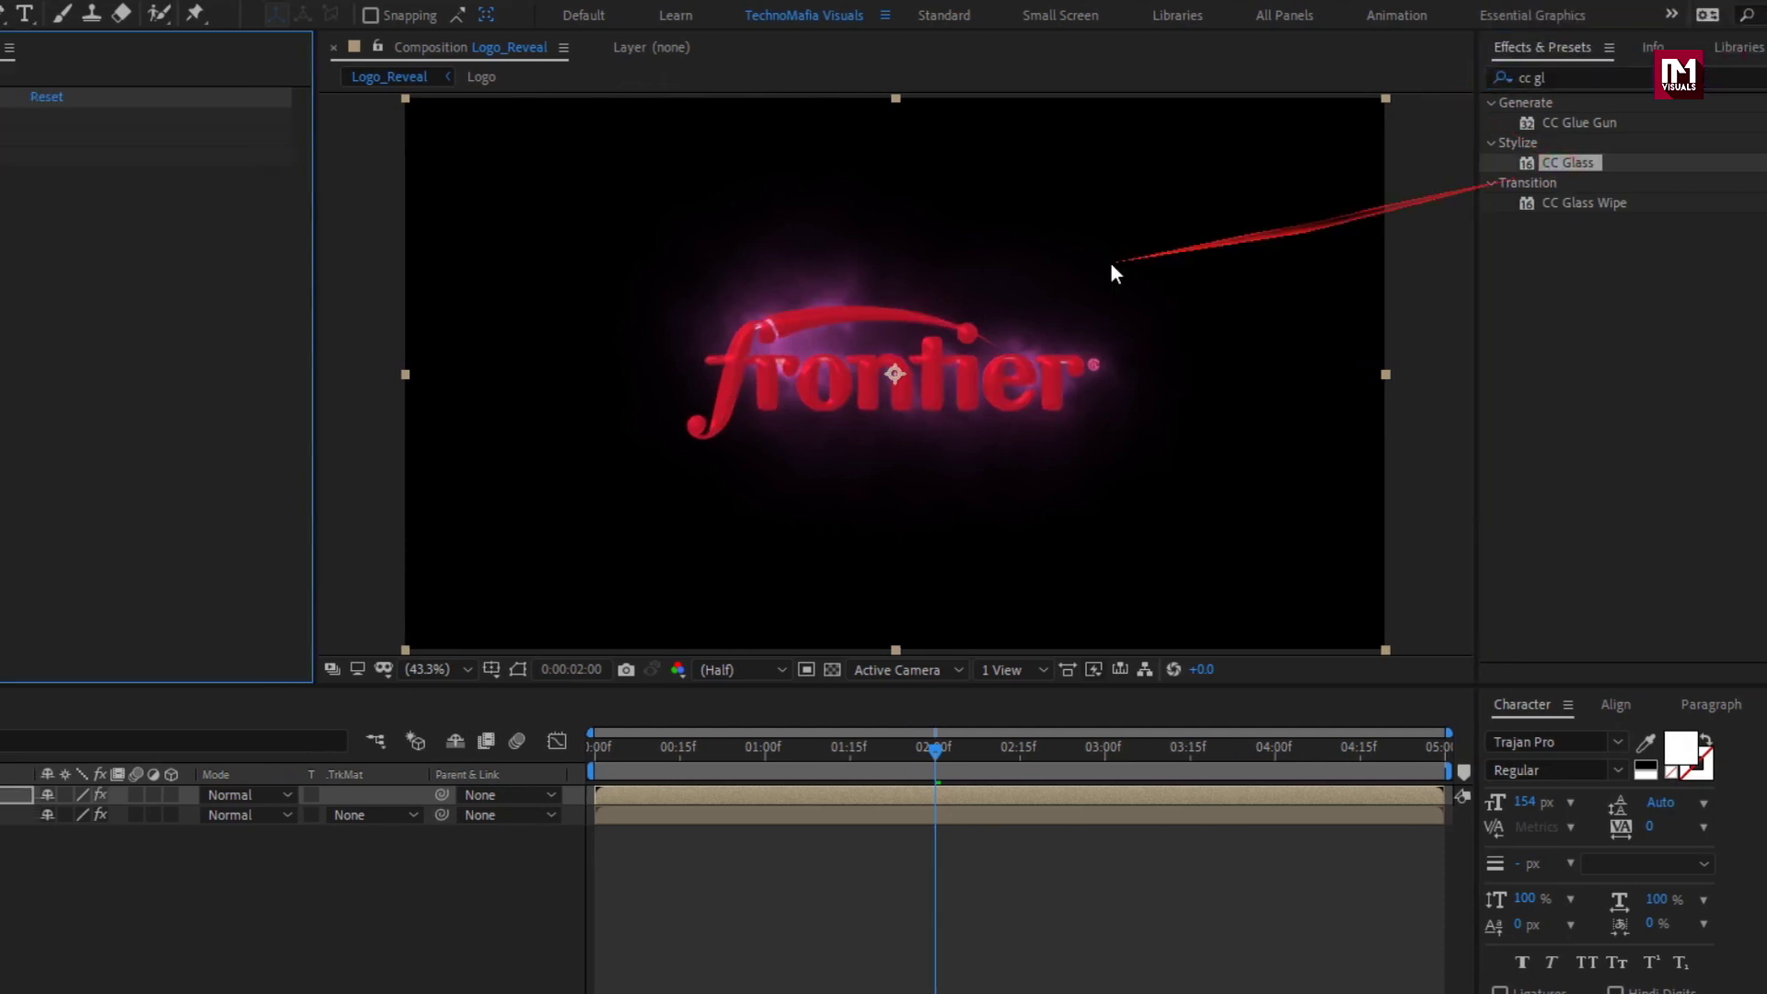
Configure CC Glass's surface with Property Alpha, Softness 5, Height 5 and Displacement 10.
left_click(33, 117)
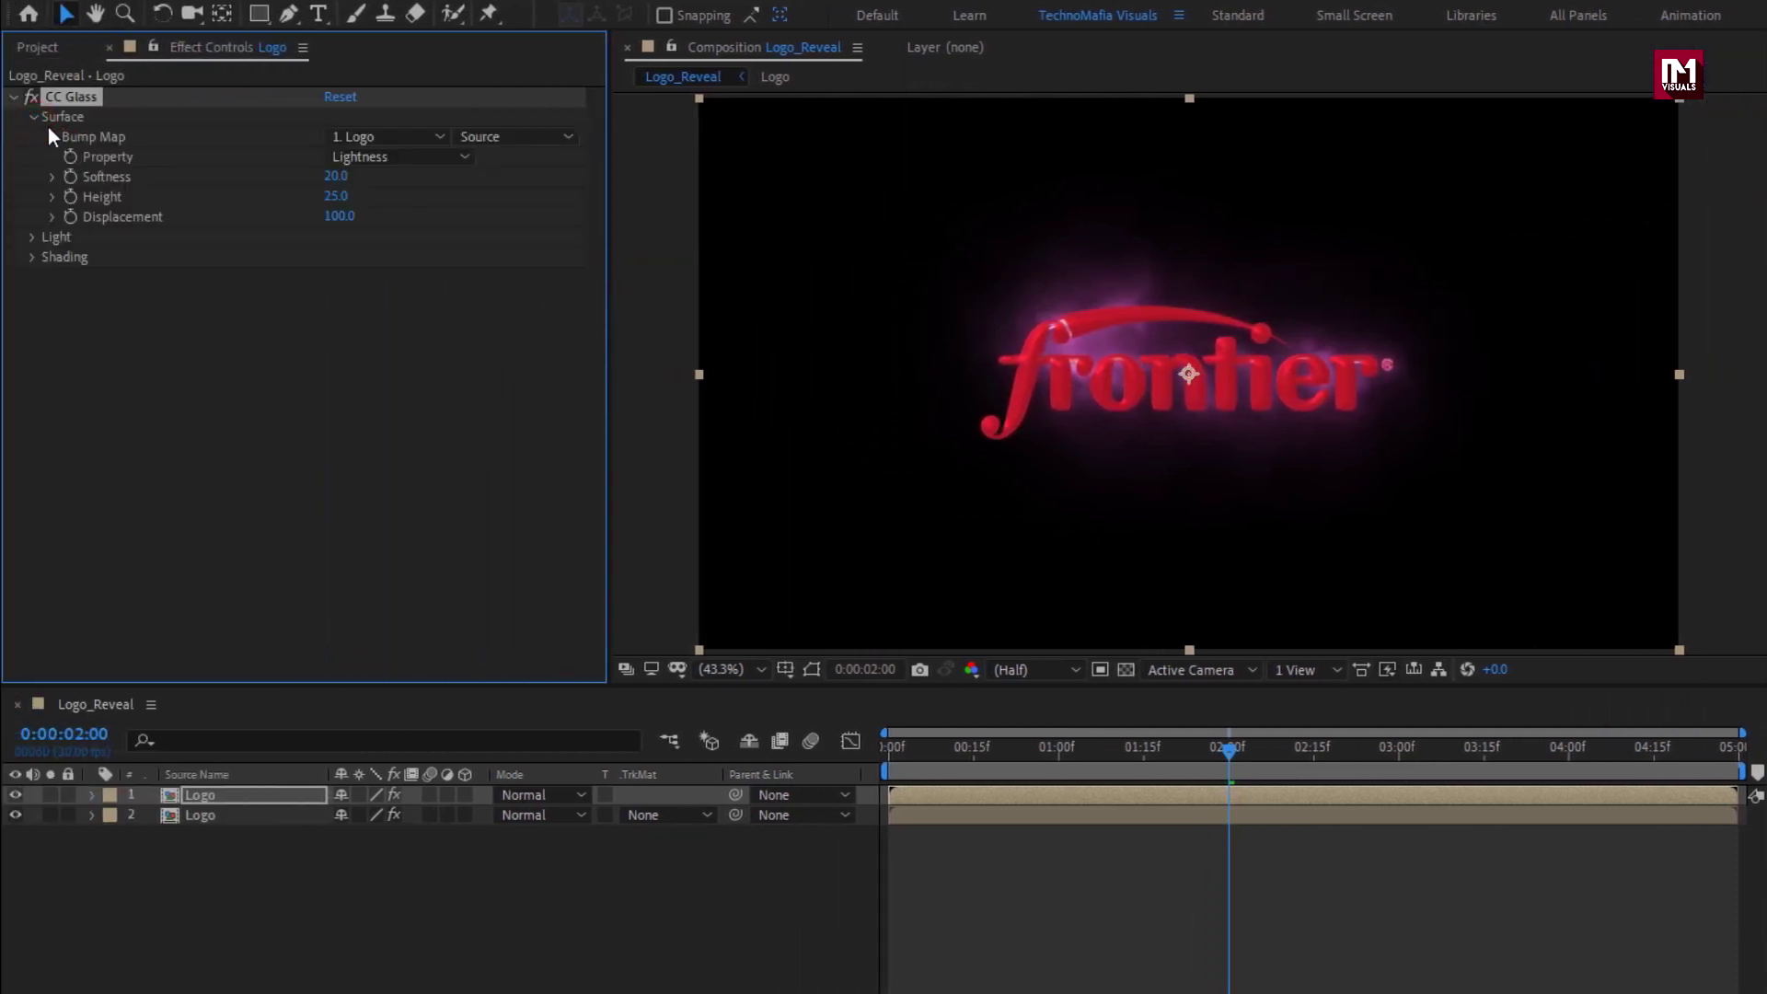
left_click(424, 158)
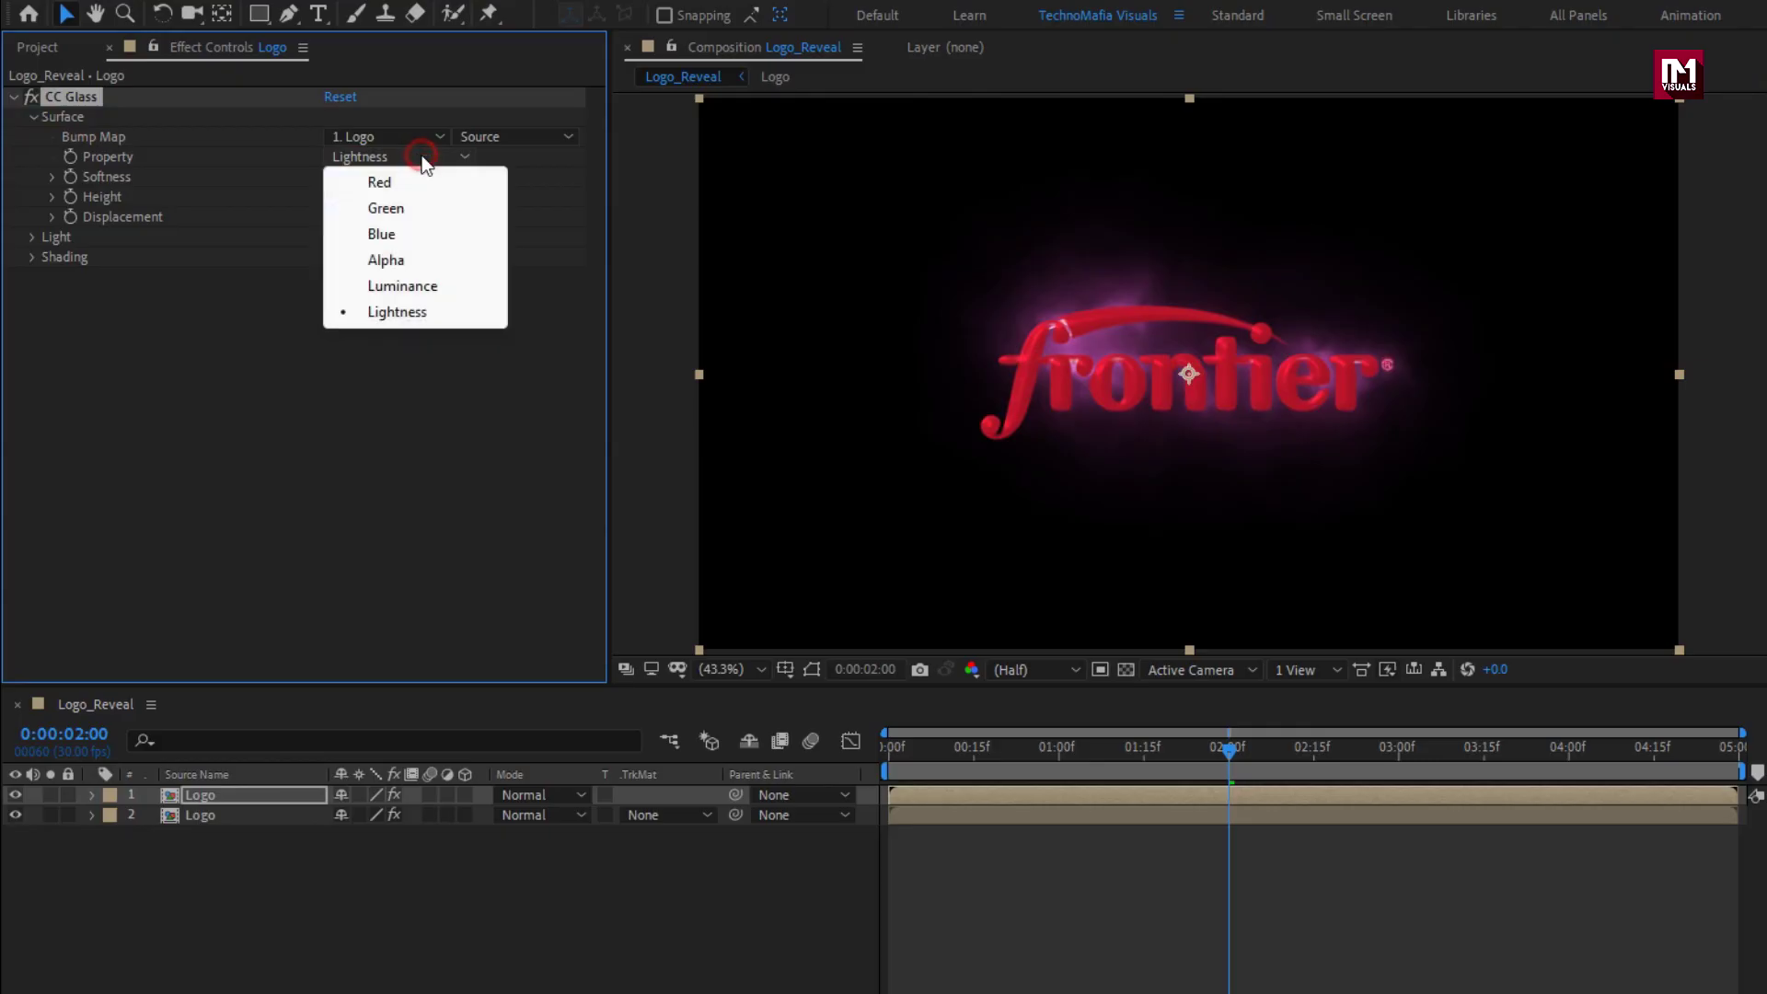
left_click(421, 259)
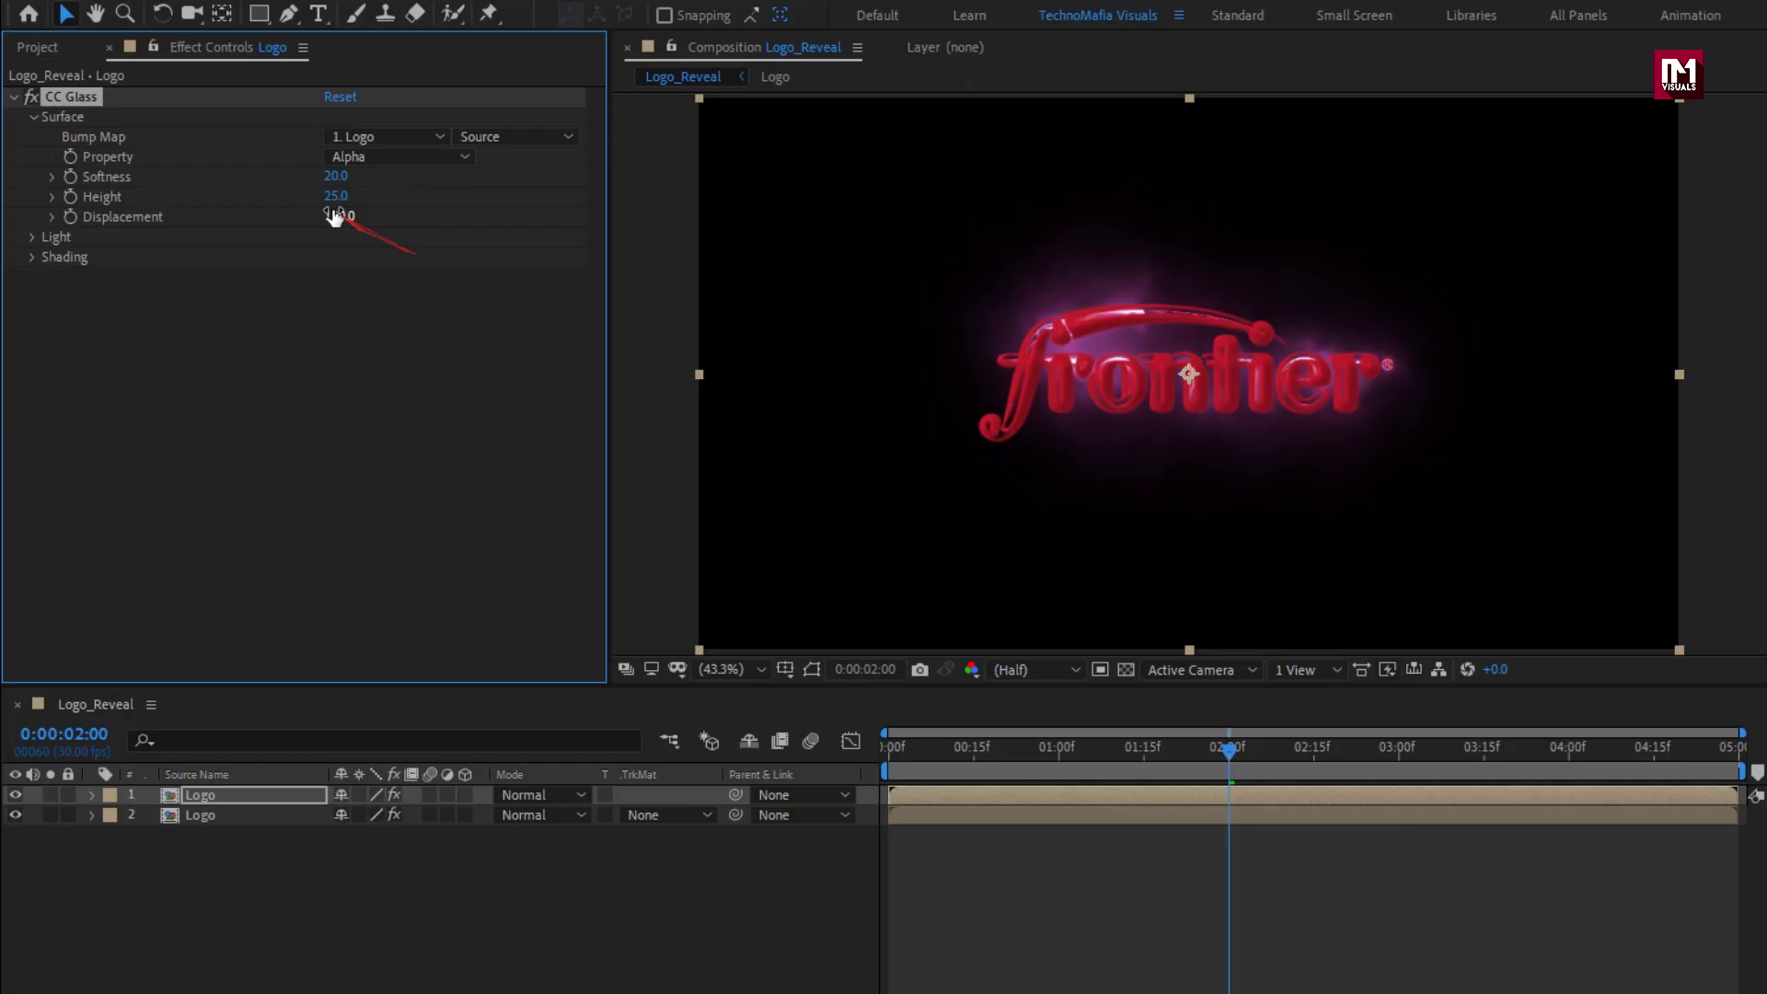
type("5")
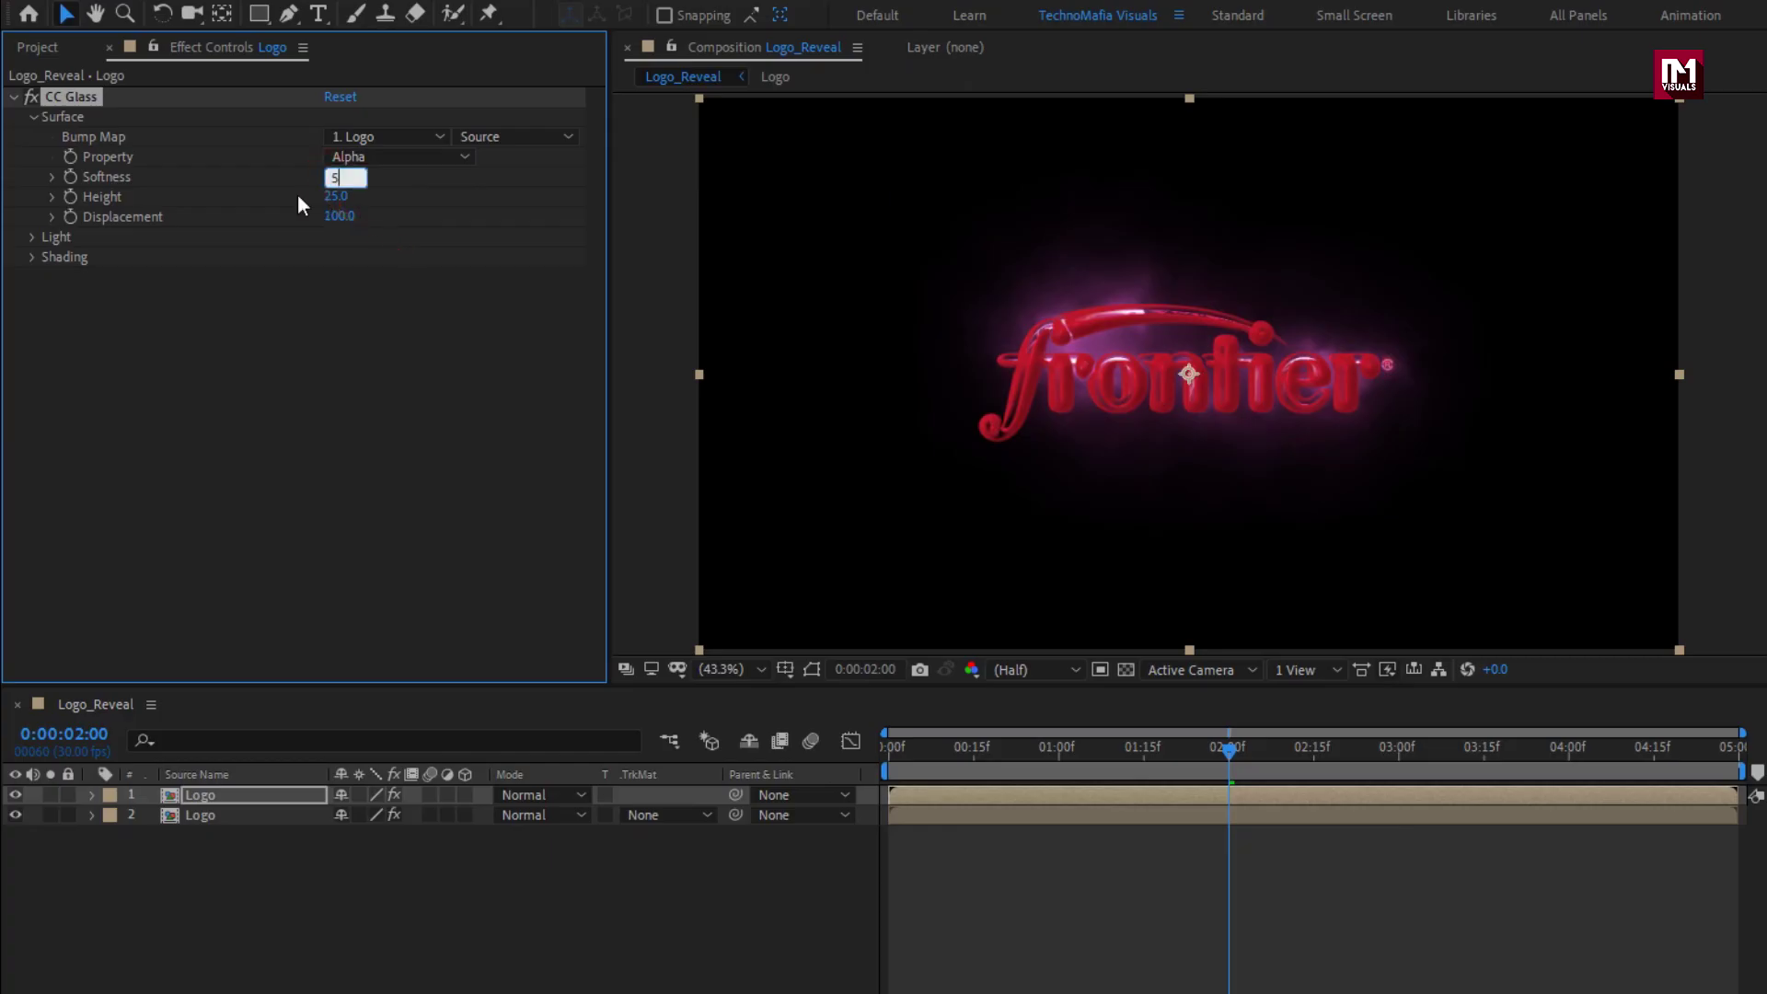
key("Return")
left_click(334, 199)
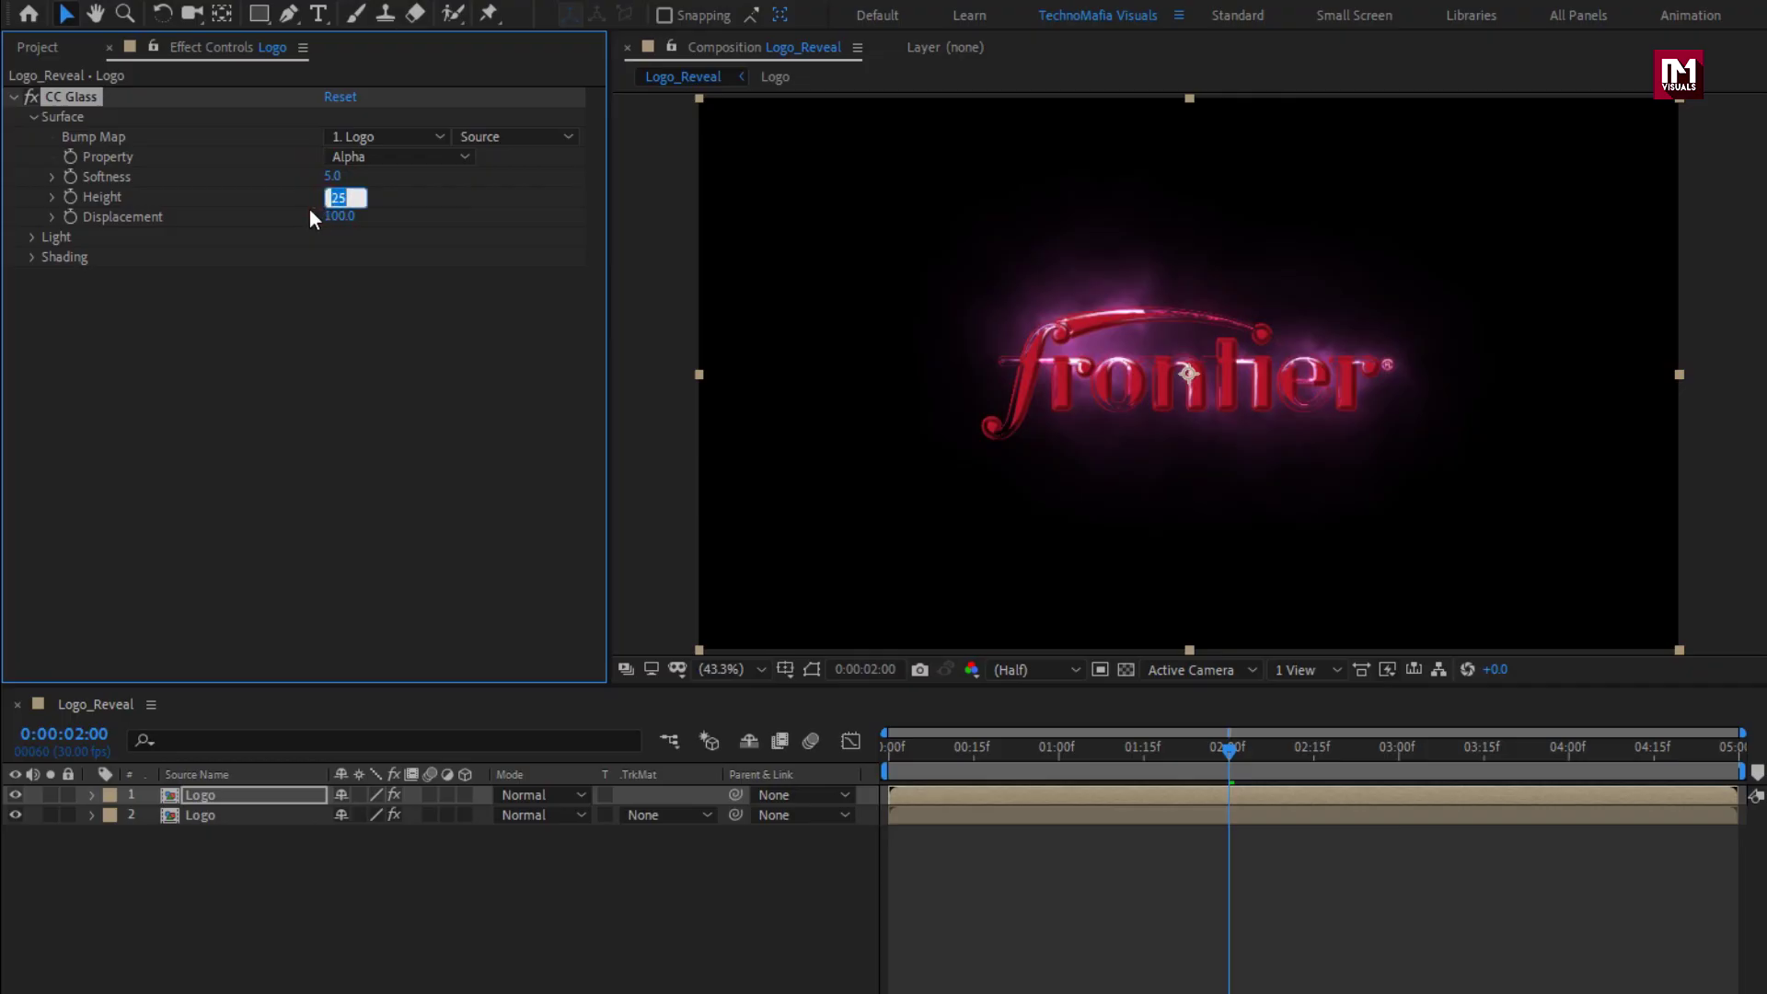
type("5")
key("Return")
left_click(329, 216)
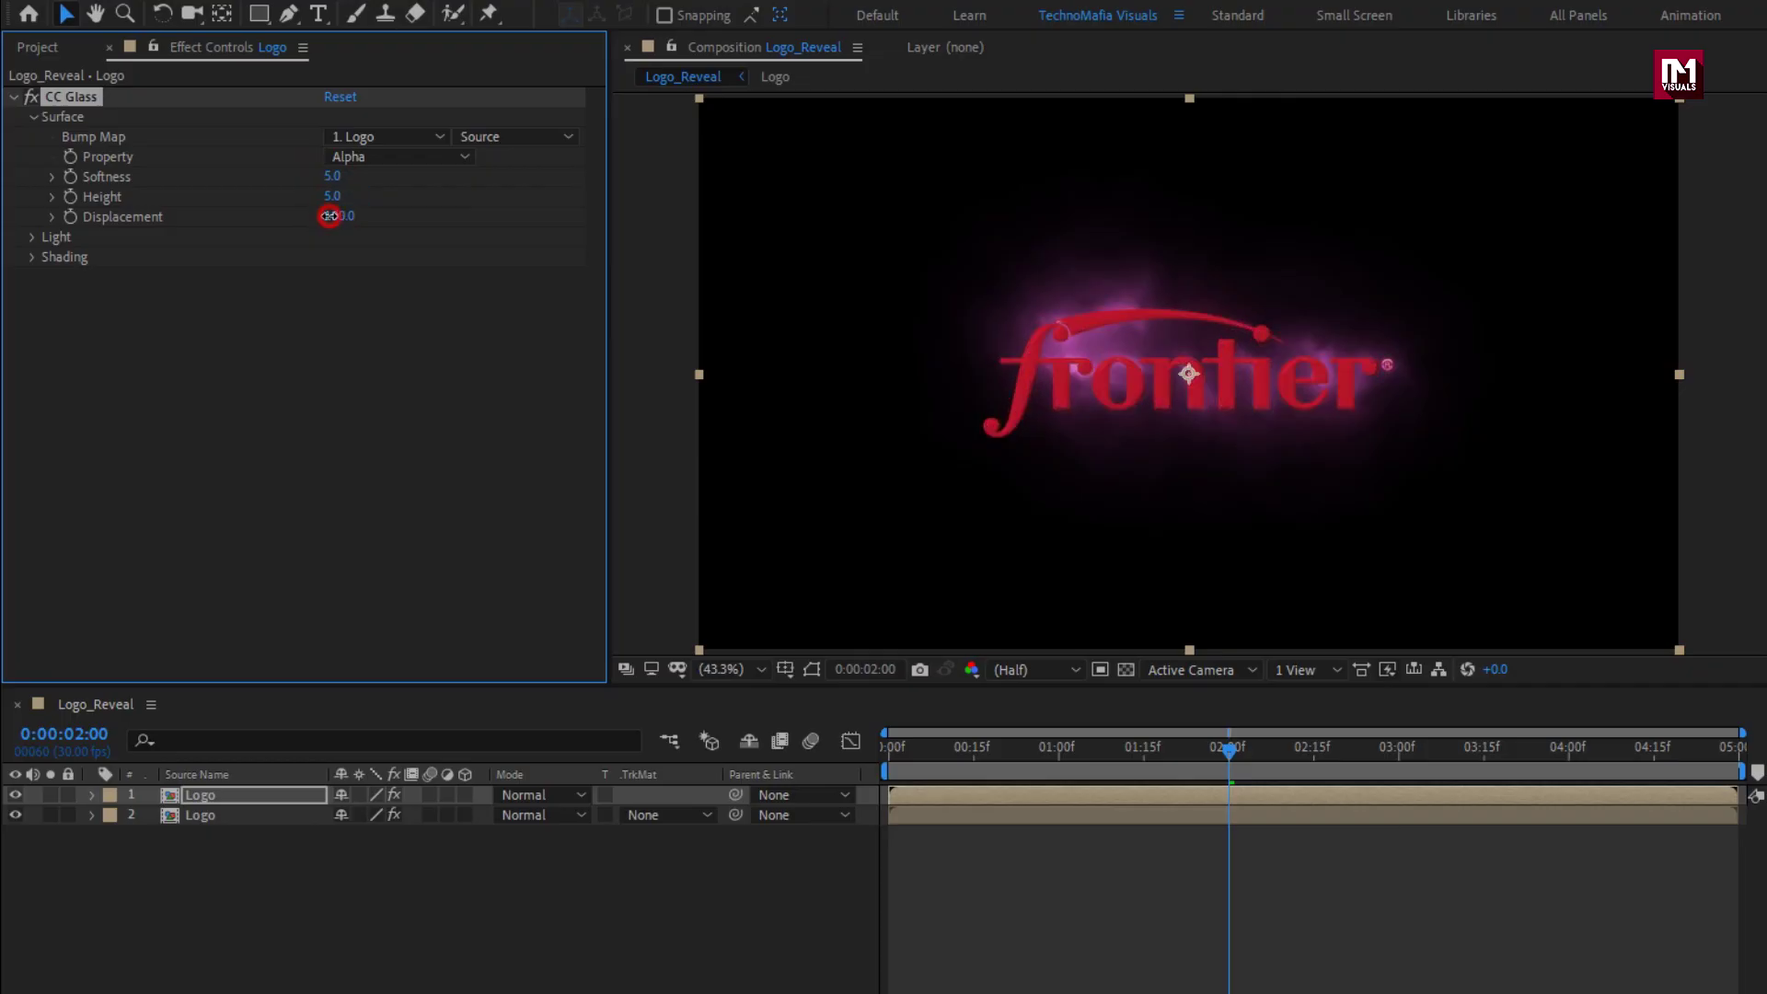
key("Return")
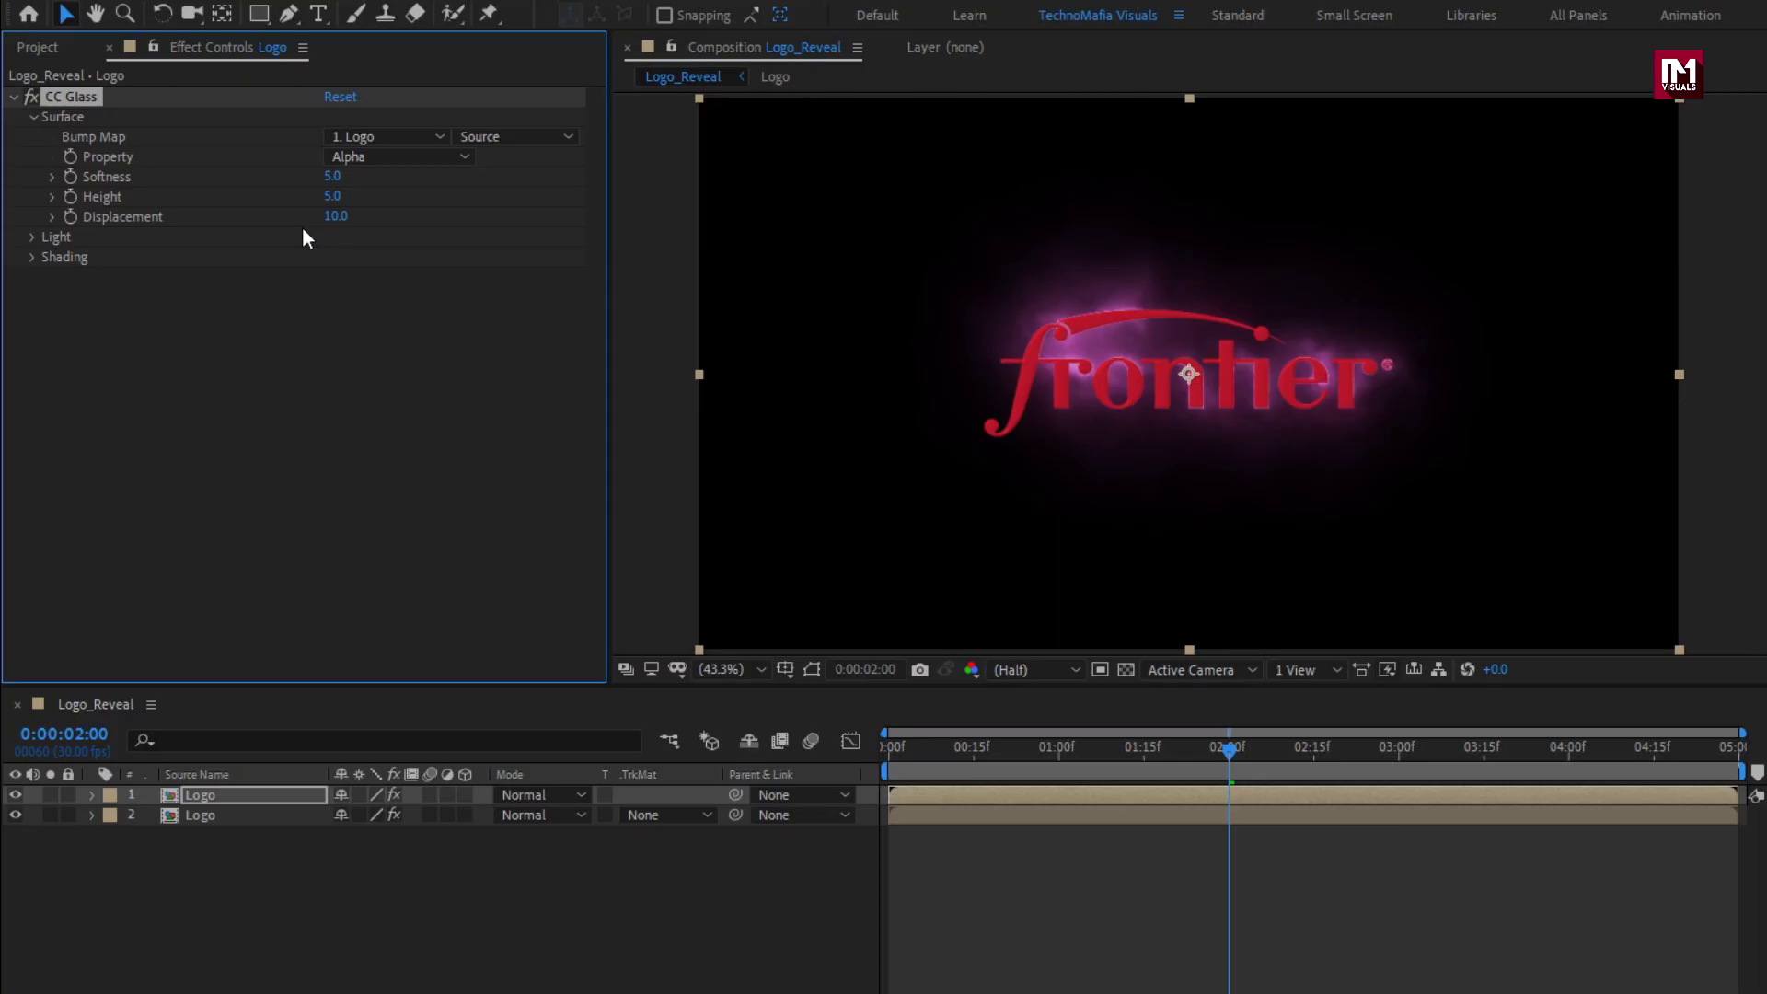
Change CC Glass's Light Type to Point Light.
left_click(31, 242)
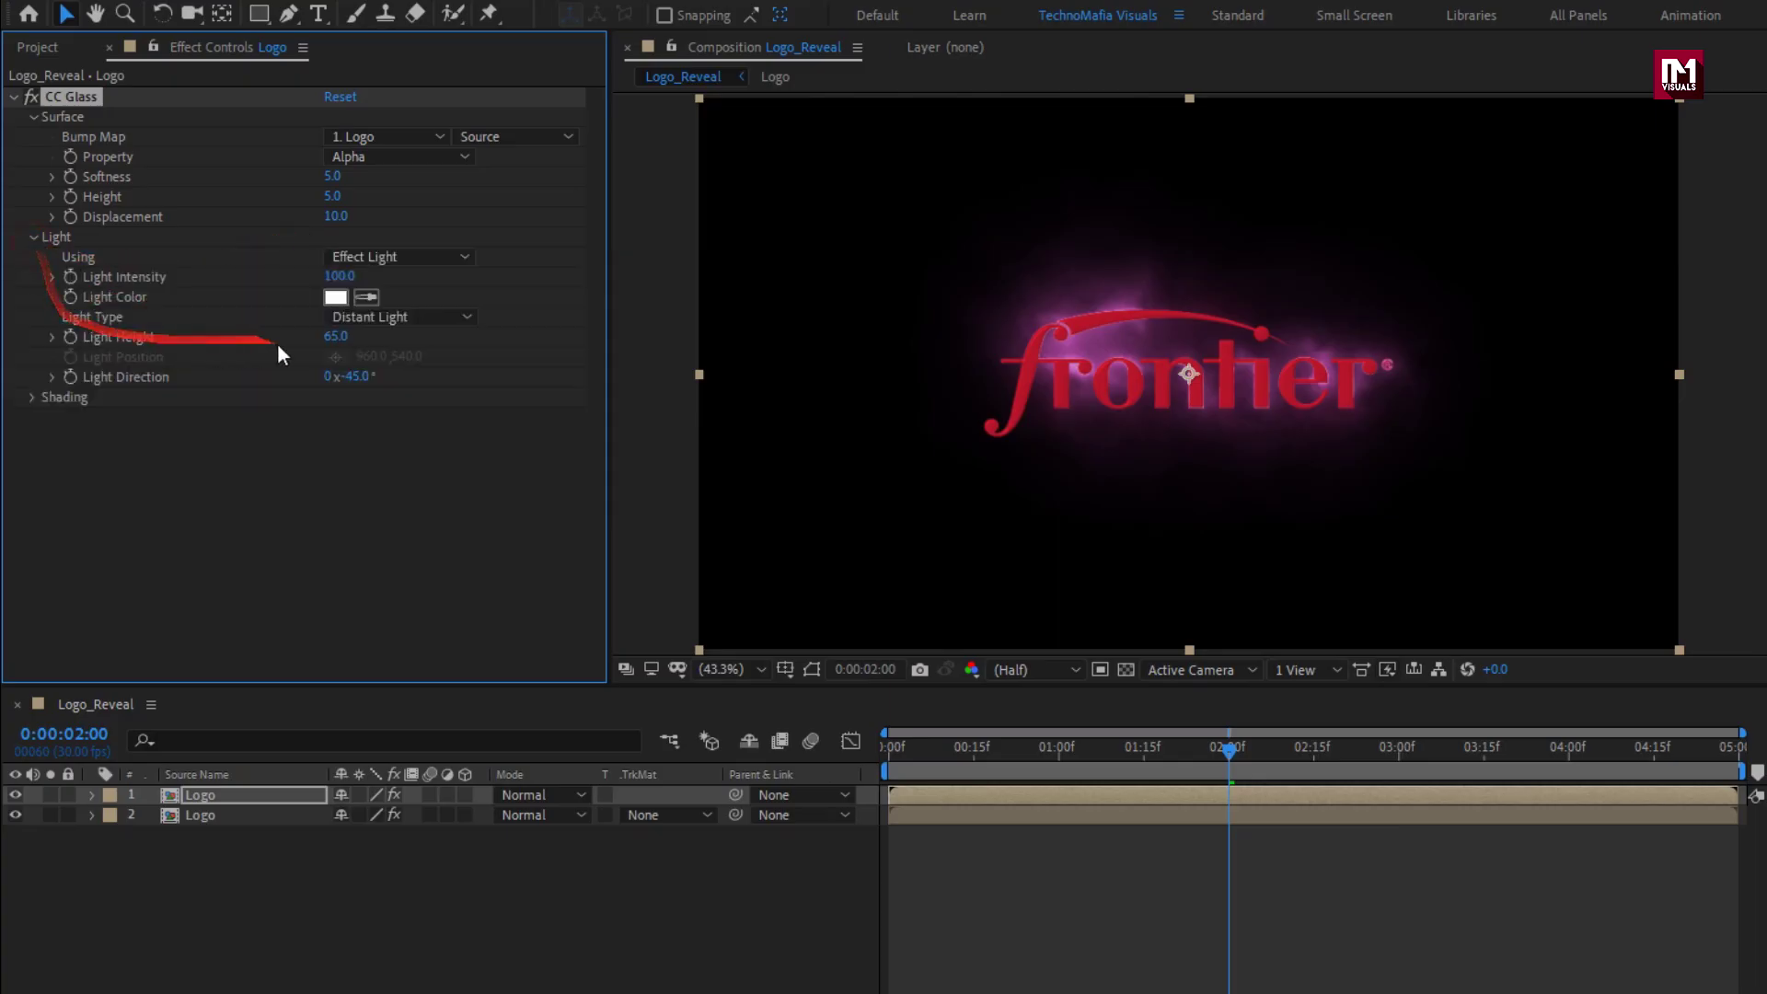
left_click(418, 319)
left_click(458, 377)
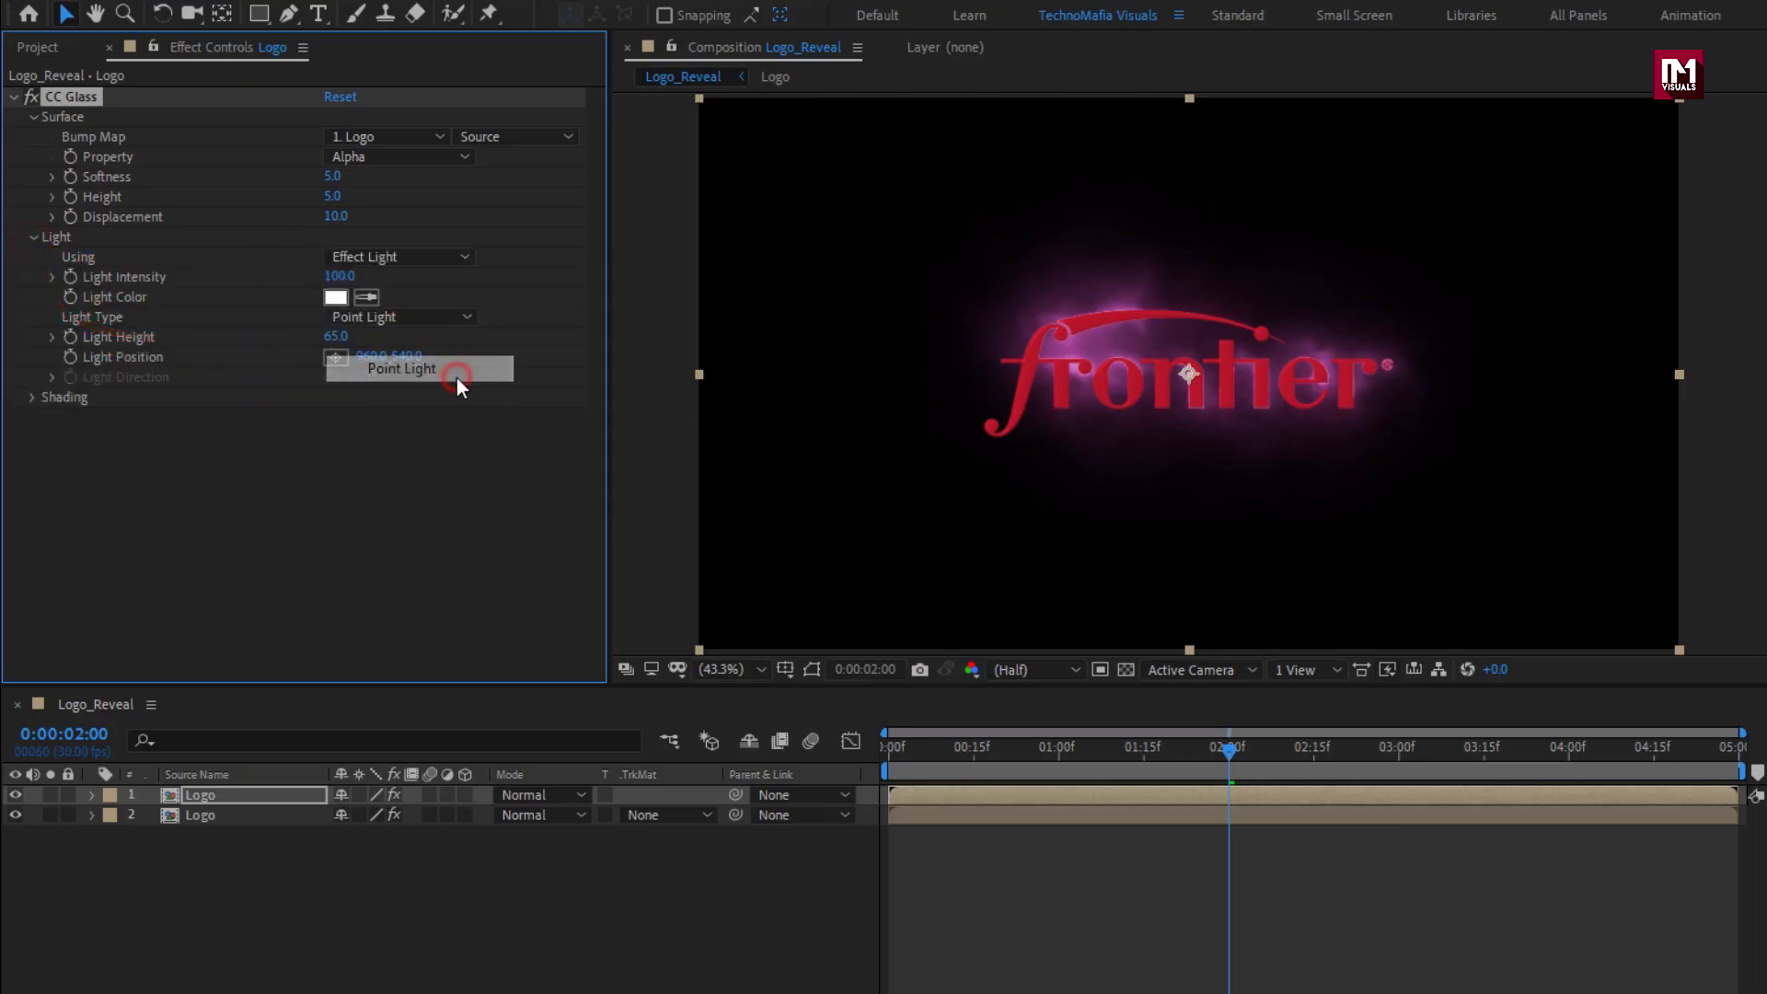
Animate CC Glass's Light Position from about 207.7, 489.2 at 0:00:00:00 to about 1654.6, 470.8 at 0:00:03:00 and preview the light sweep.
left_click_drag(964, 765, 869, 741)
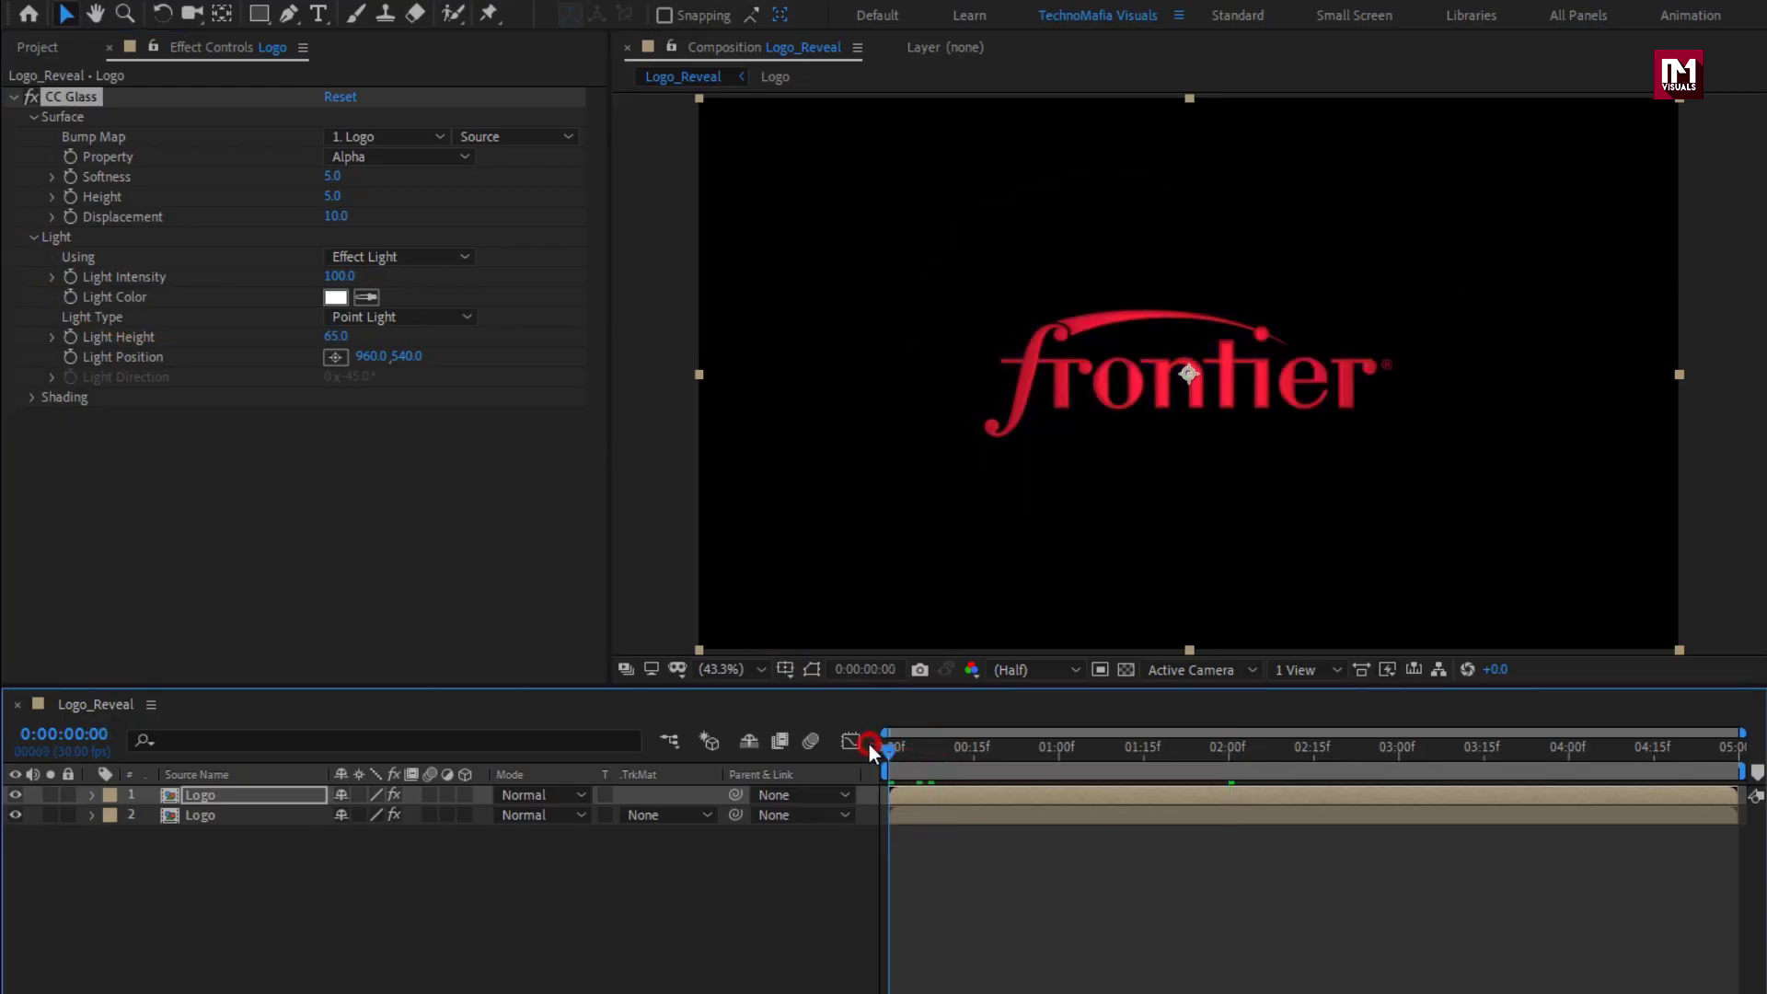
left_click_drag(1190, 374, 886, 328)
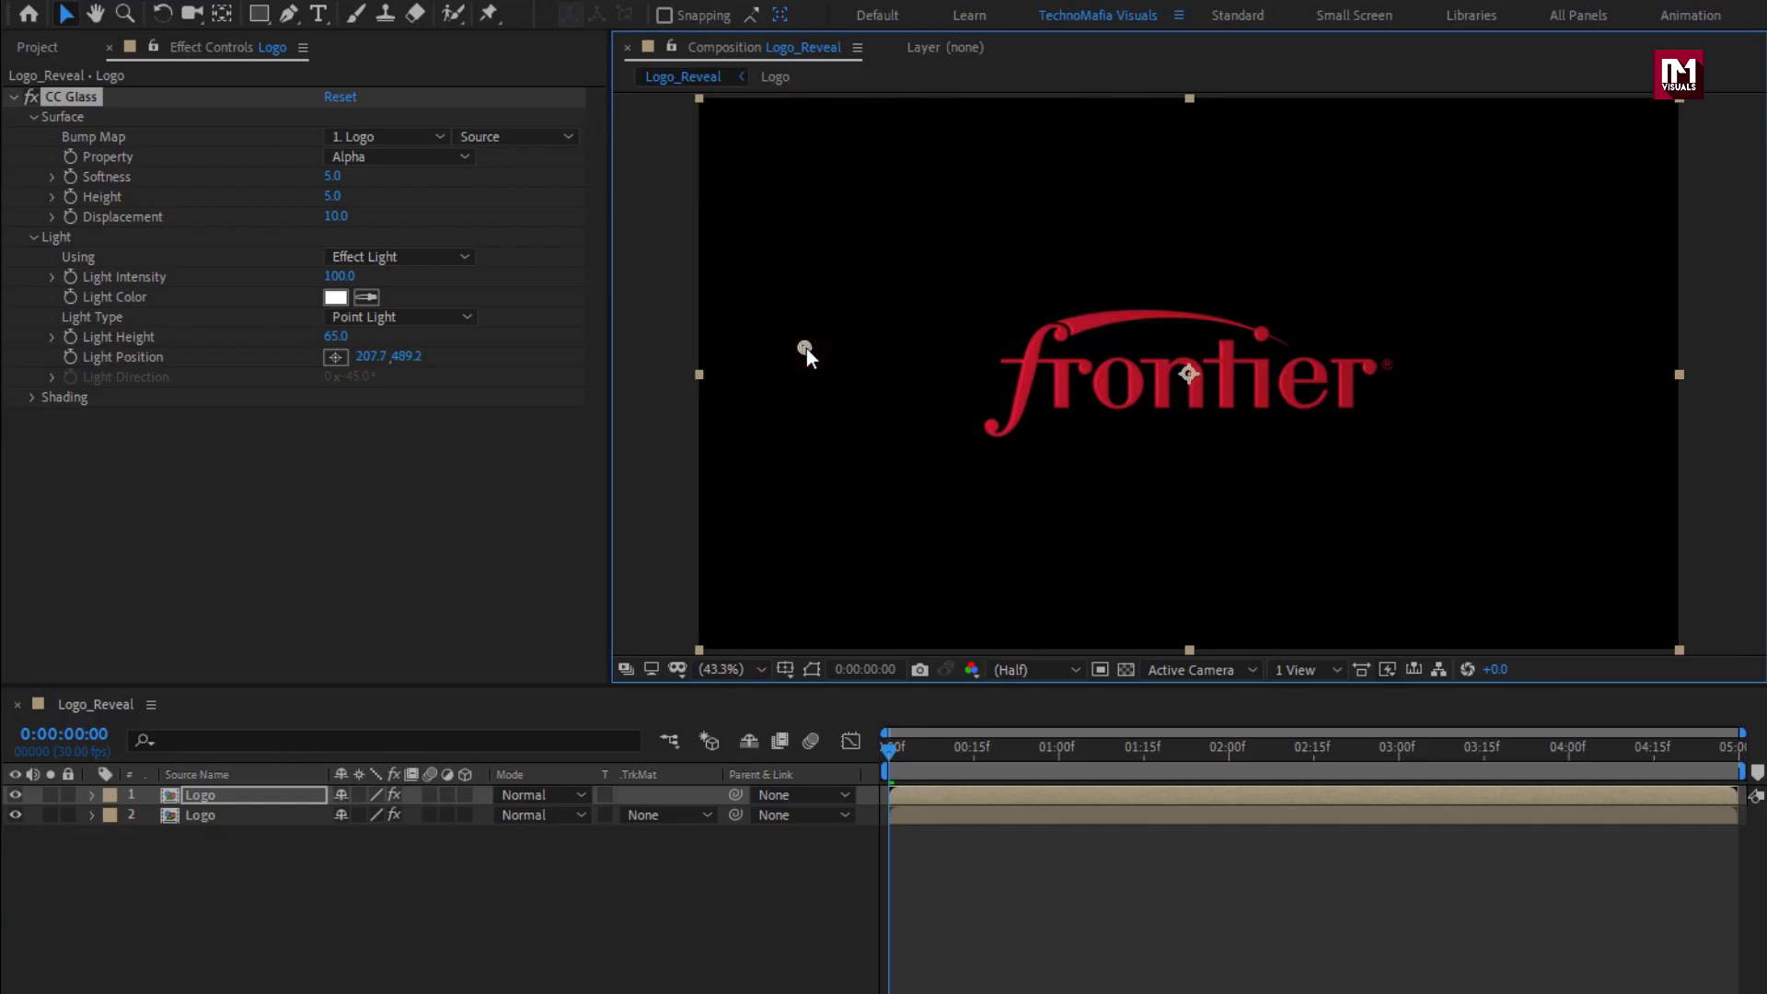
left_click(70, 355)
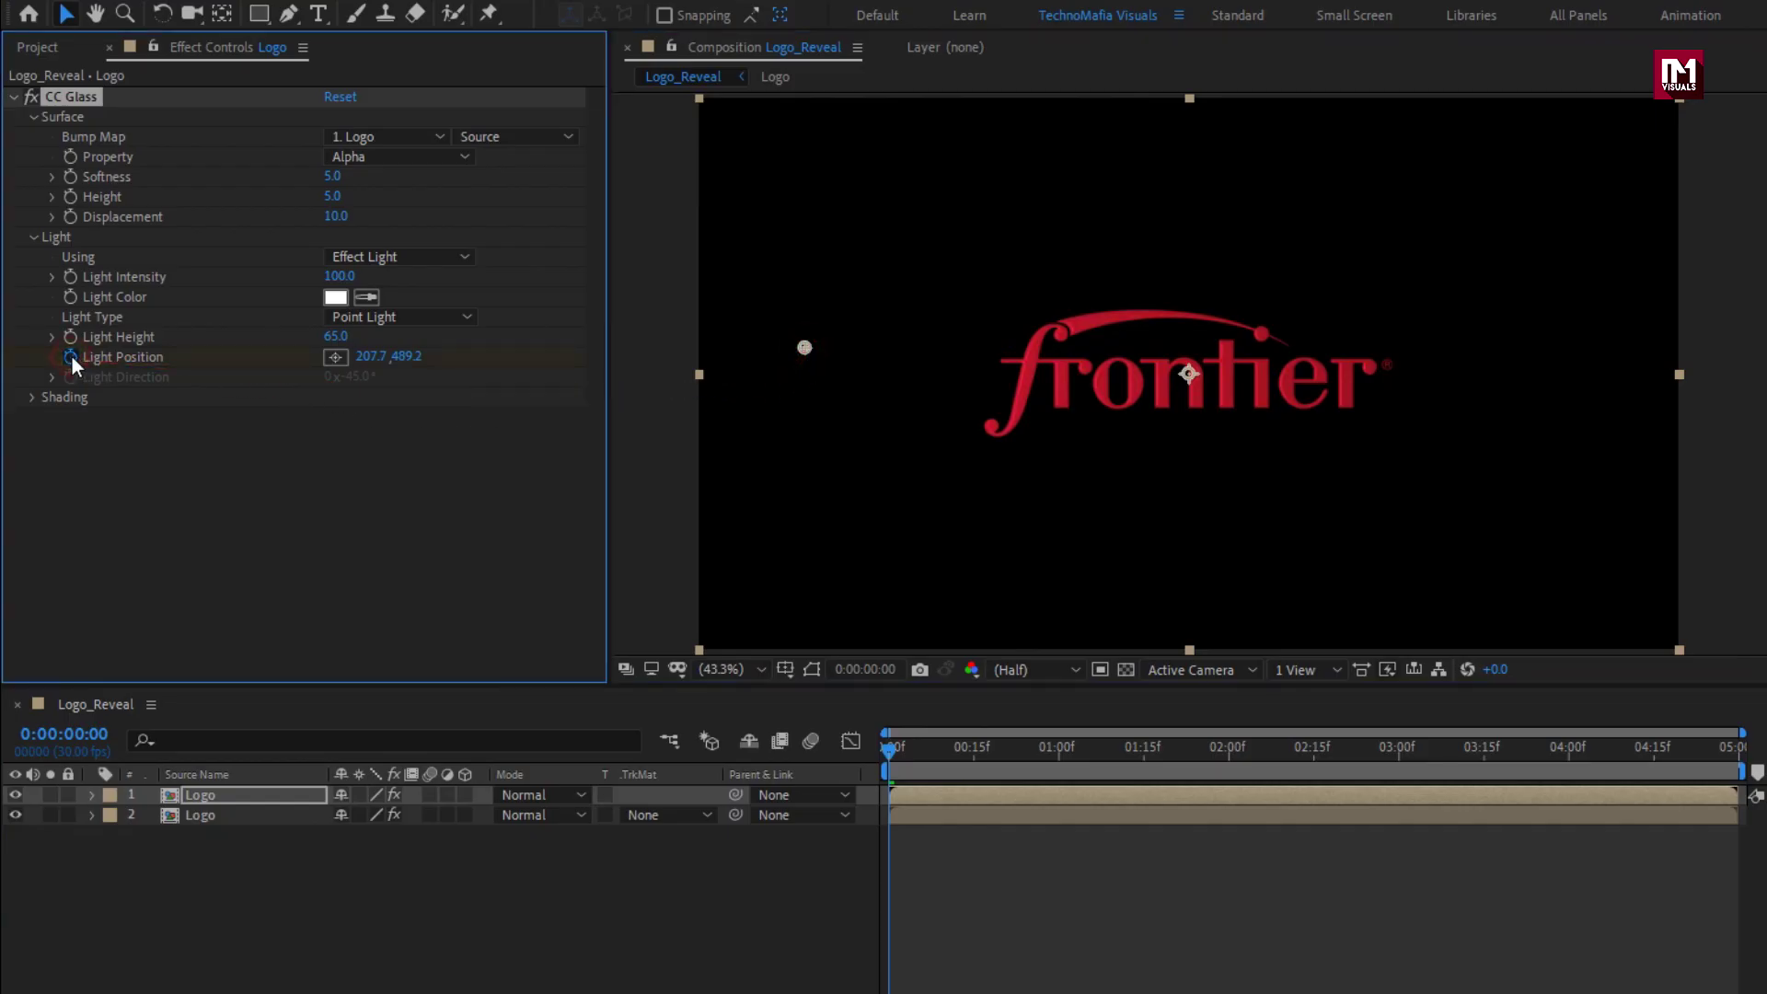
left_click_drag(1132, 747, 1400, 759)
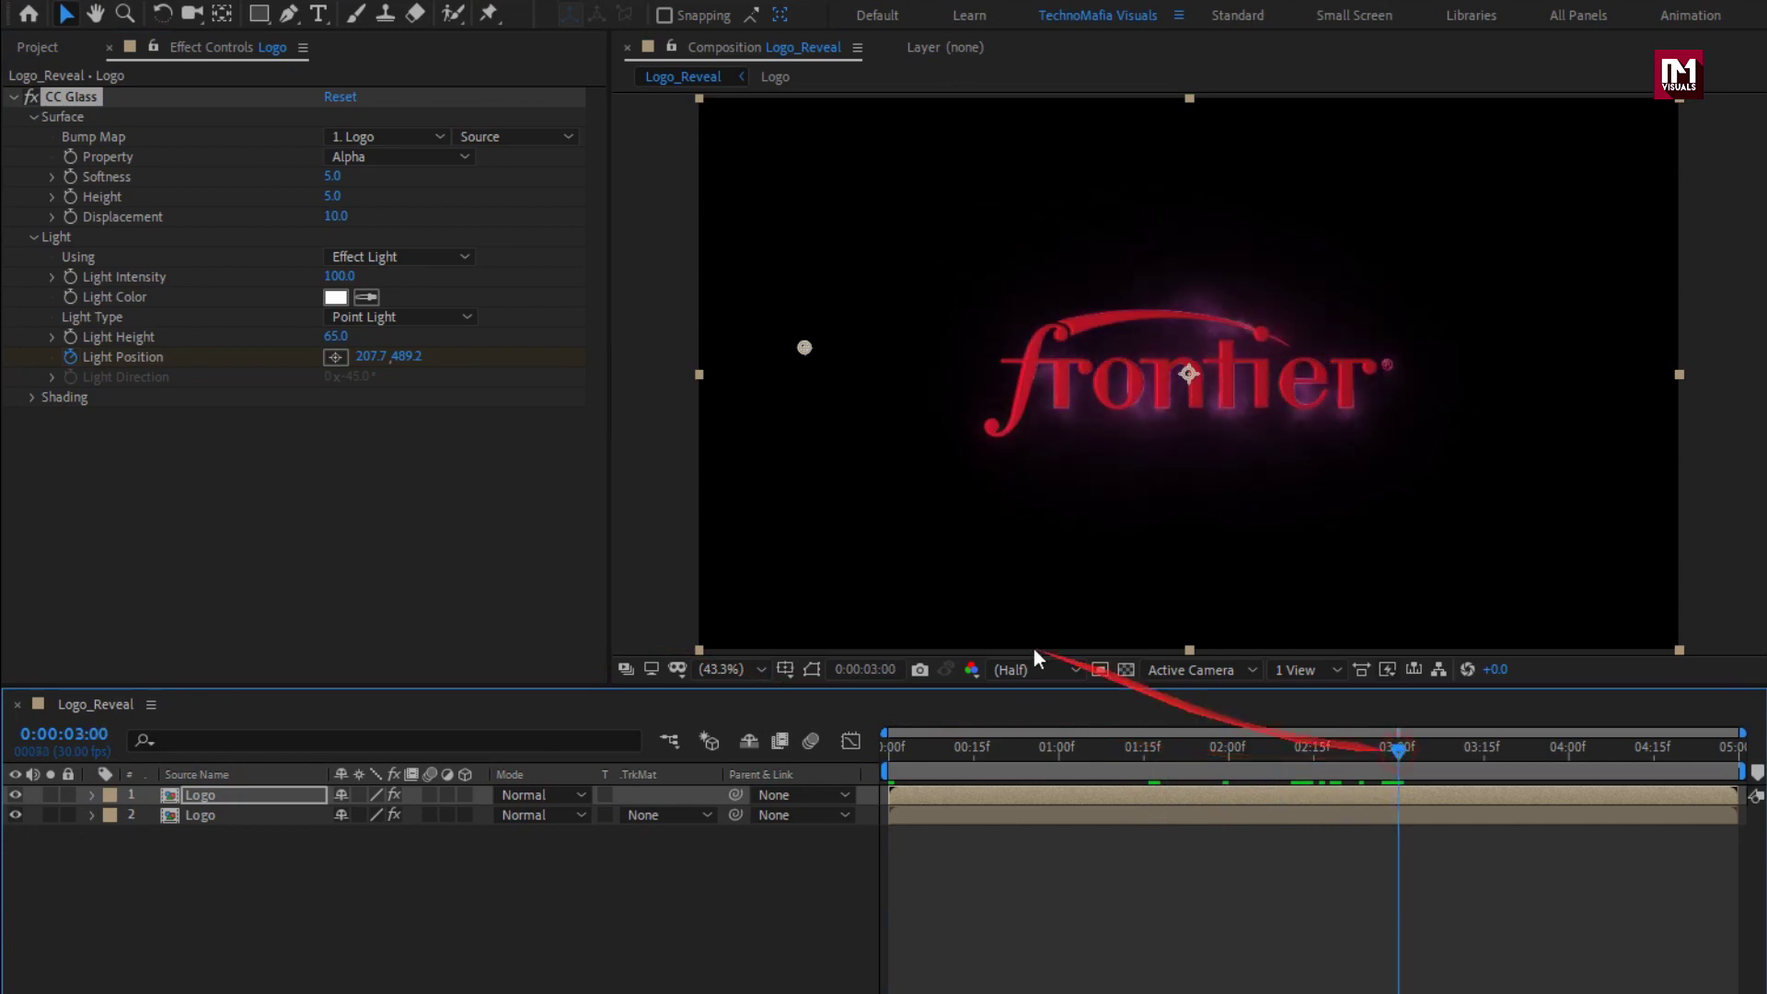
left_click_drag(800, 348, 1506, 339)
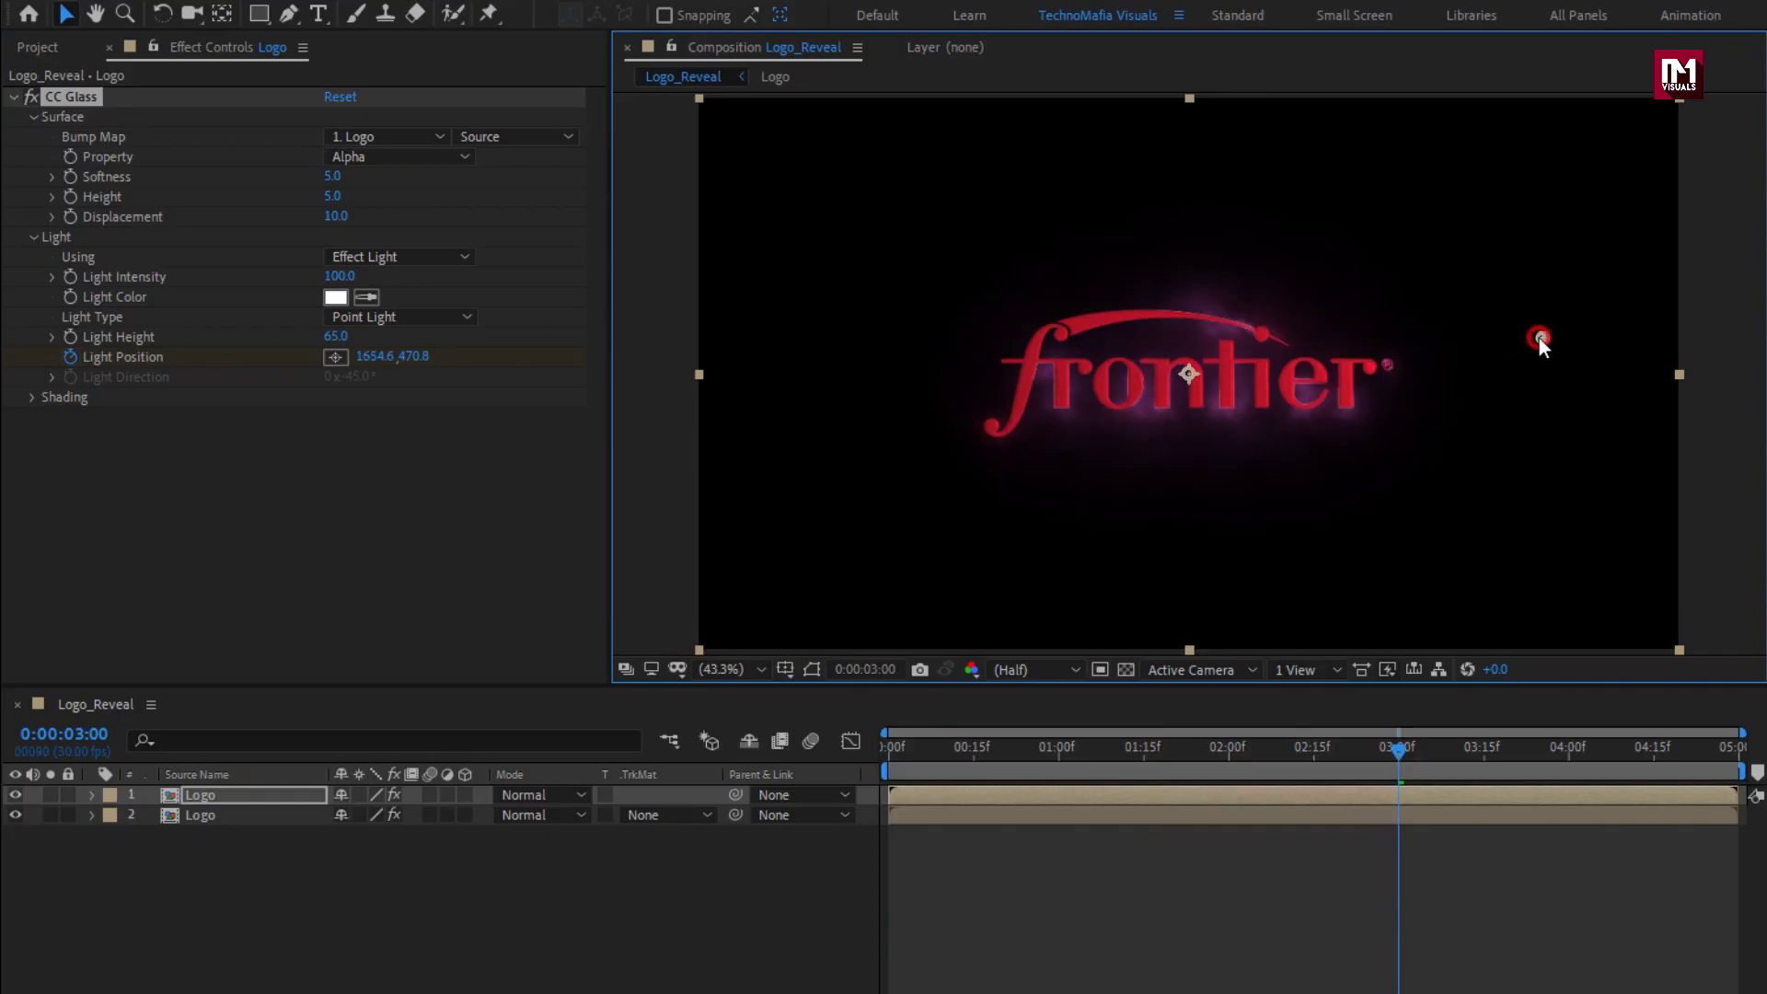
left_click_drag(1379, 749, 1169, 755)
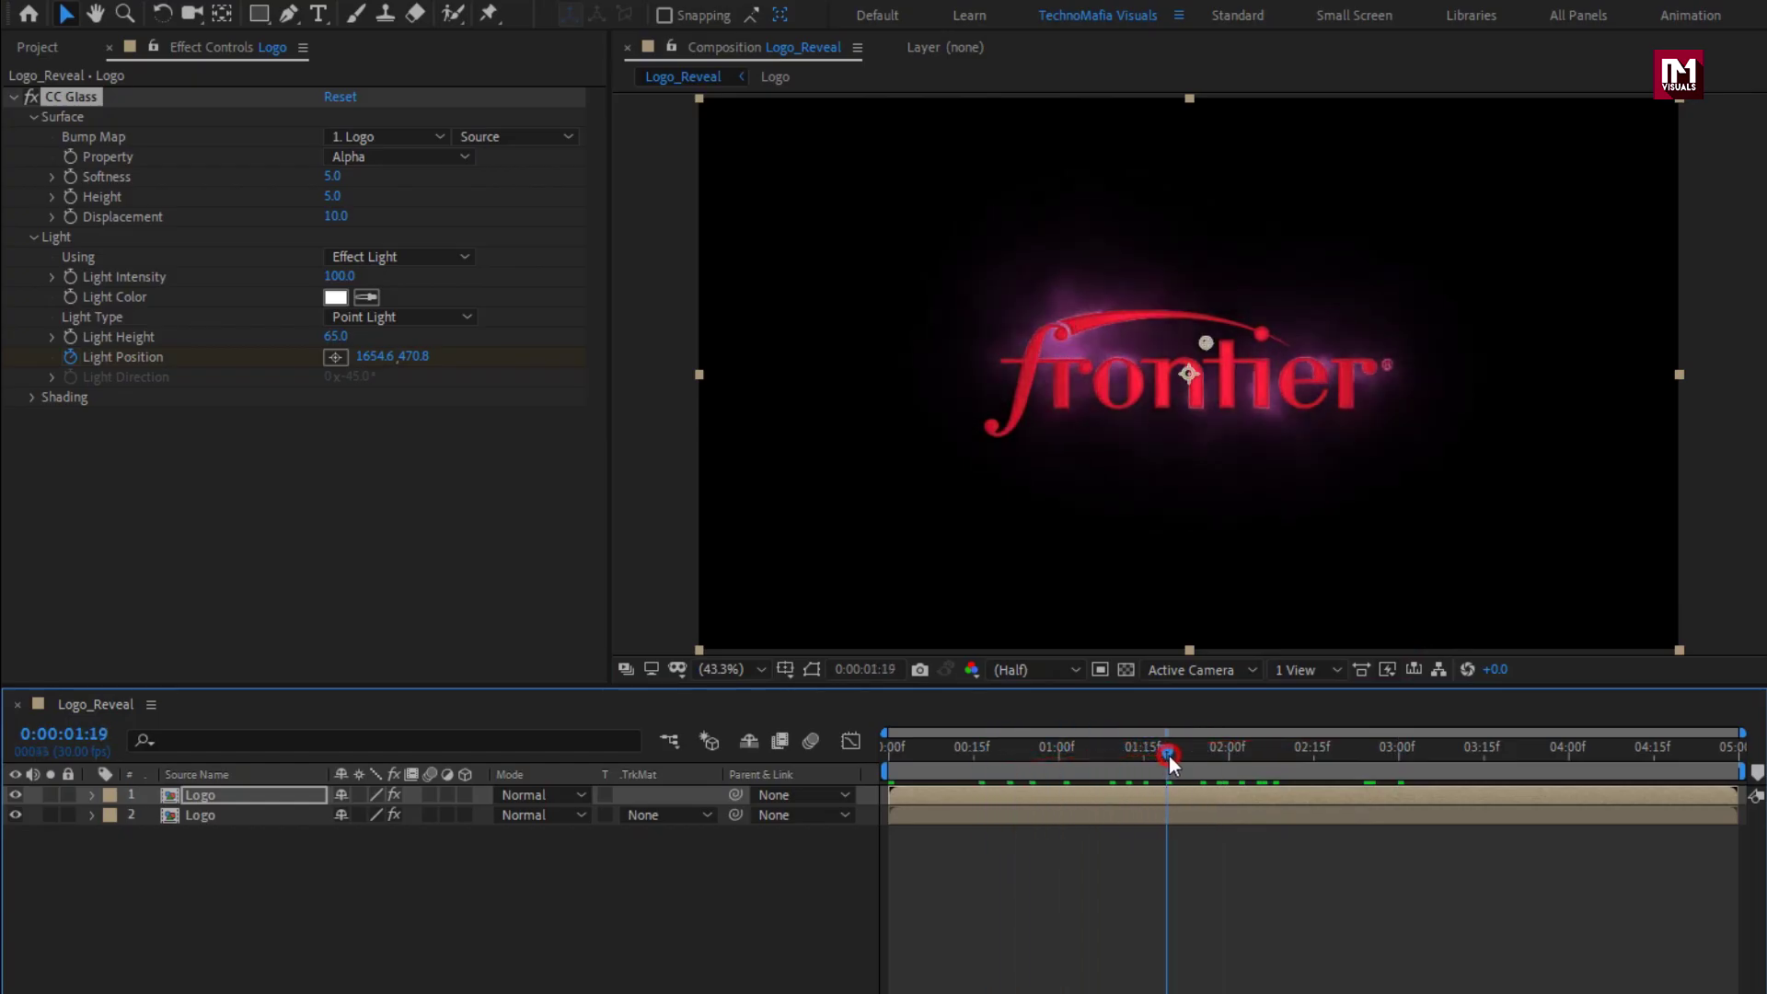
Set CC Glass's Metal shading to 50 and collapse the effect's settings.
left_click(32, 397)
left_click(337, 497)
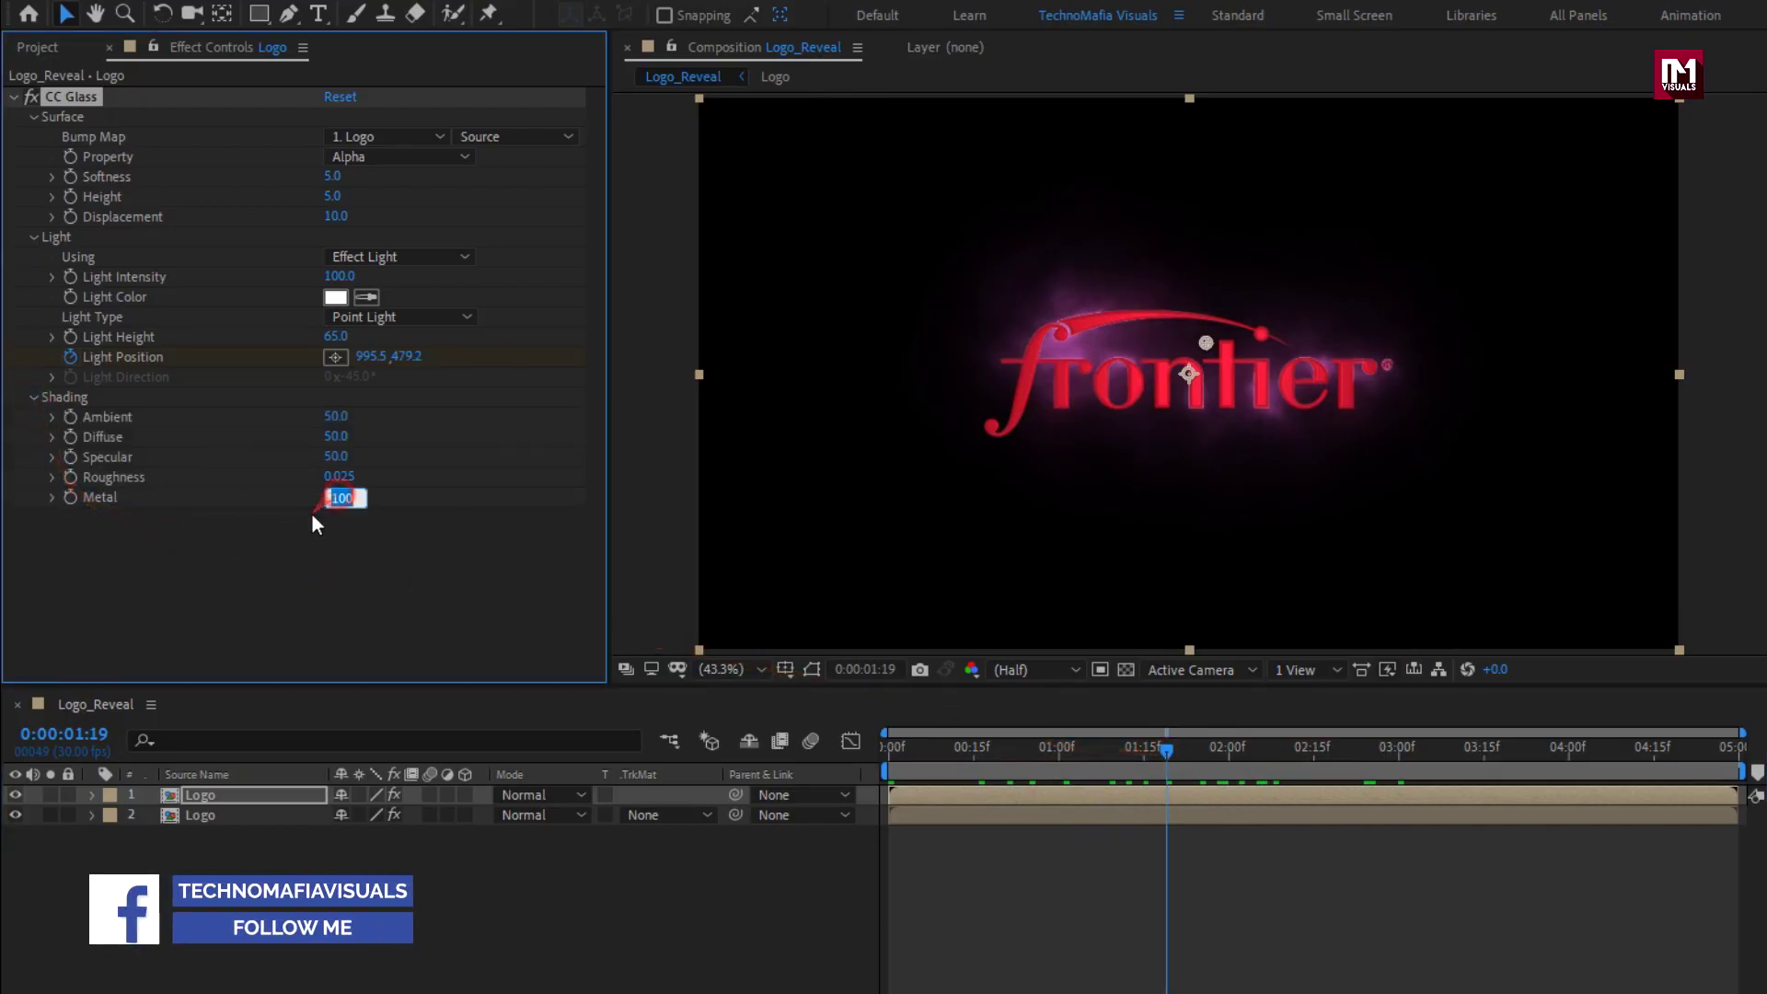
type("50")
key("Return")
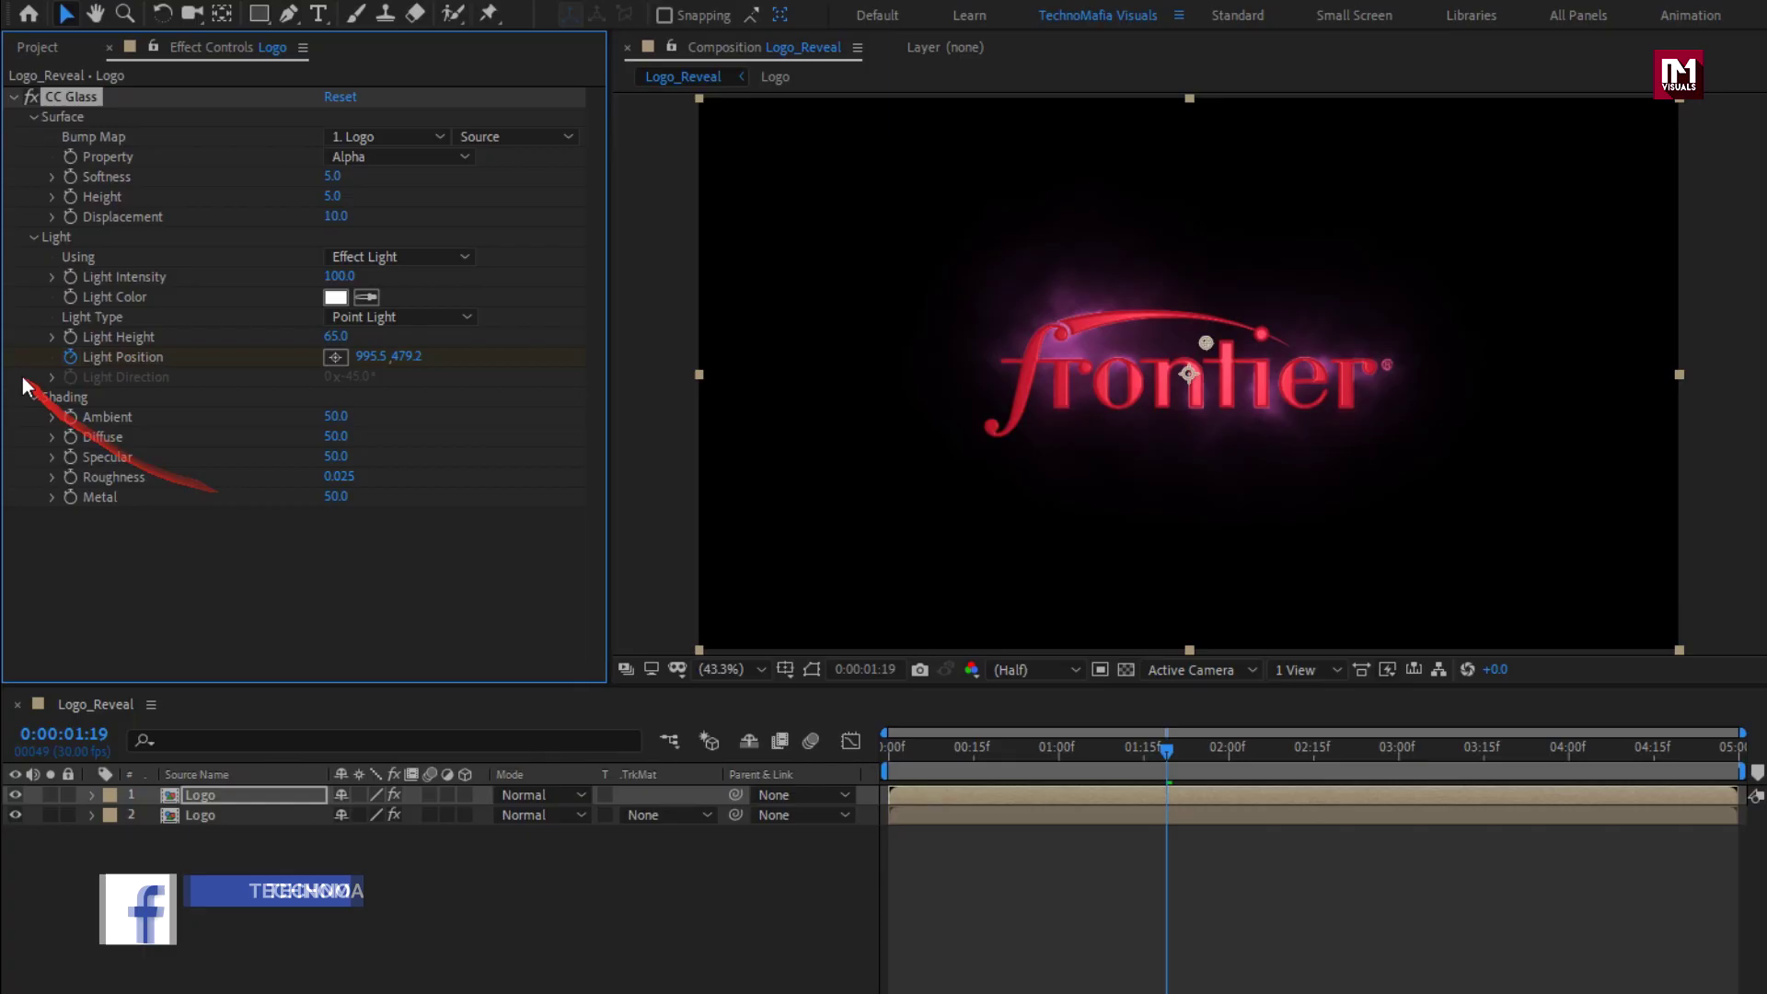
left_click(34, 236)
left_click(14, 97)
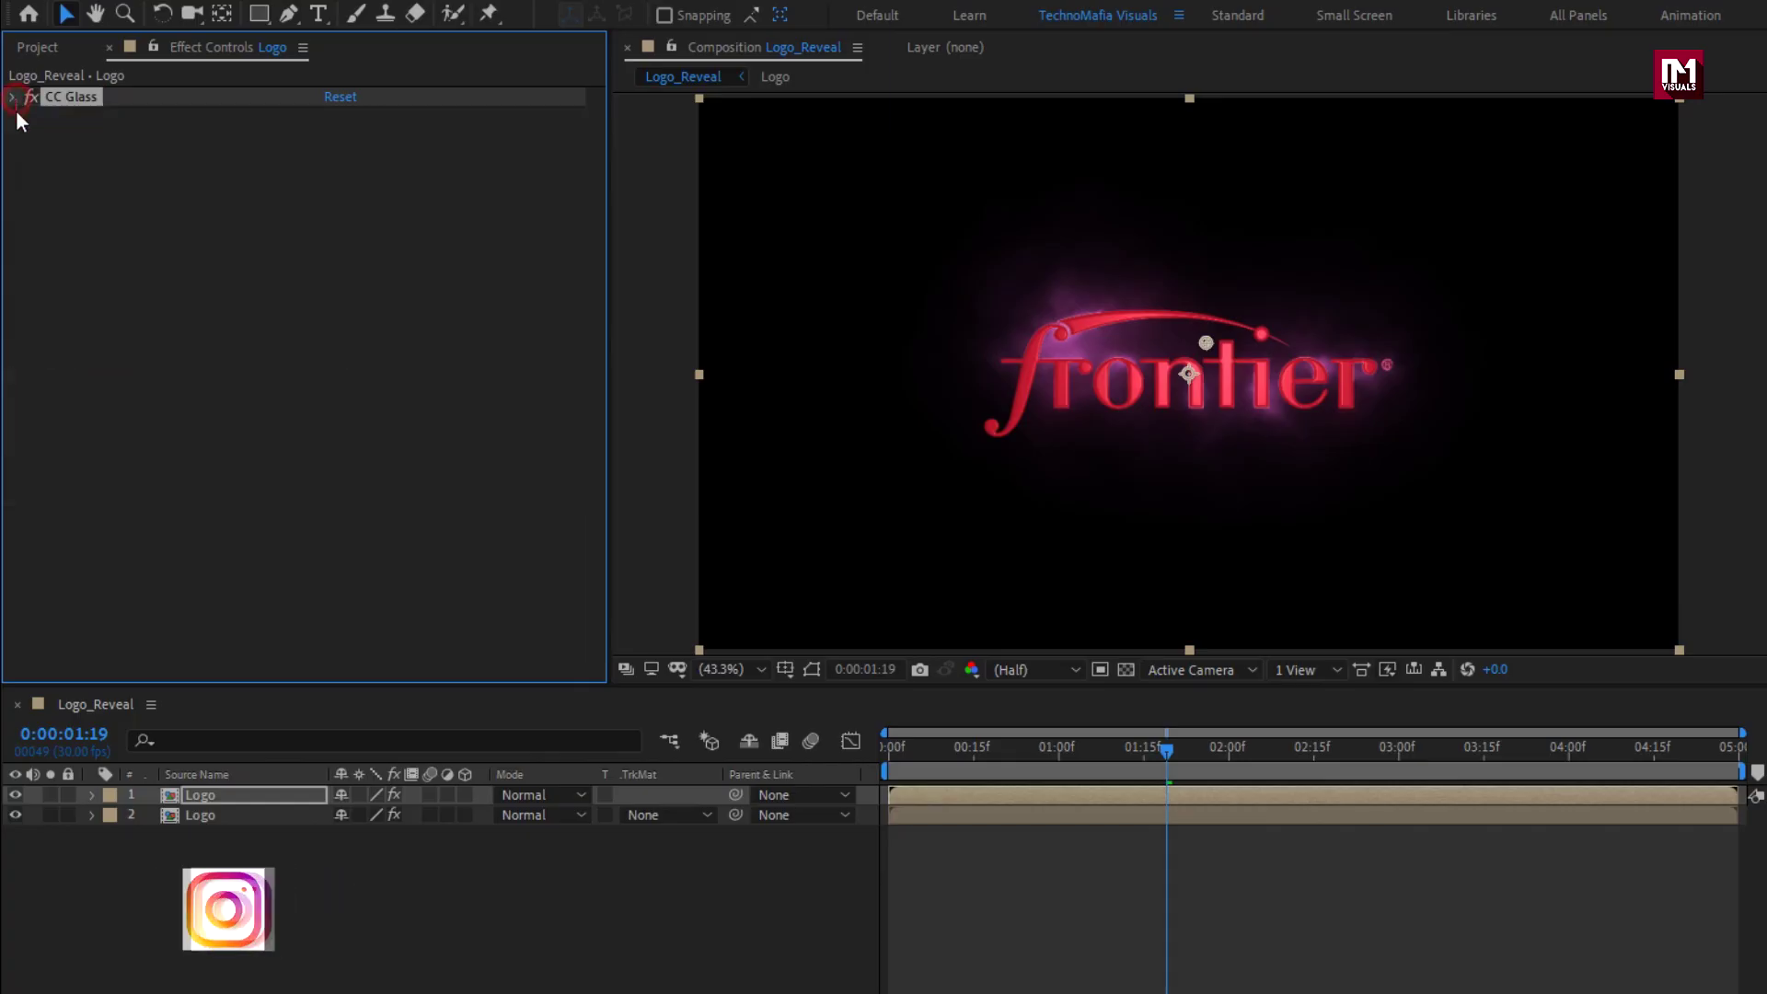
Animate the upper Logo layer's Opacity from 0% at 0:00:00:00 to 100% at 0:00:01:15.
left_click(192, 794)
key("t")
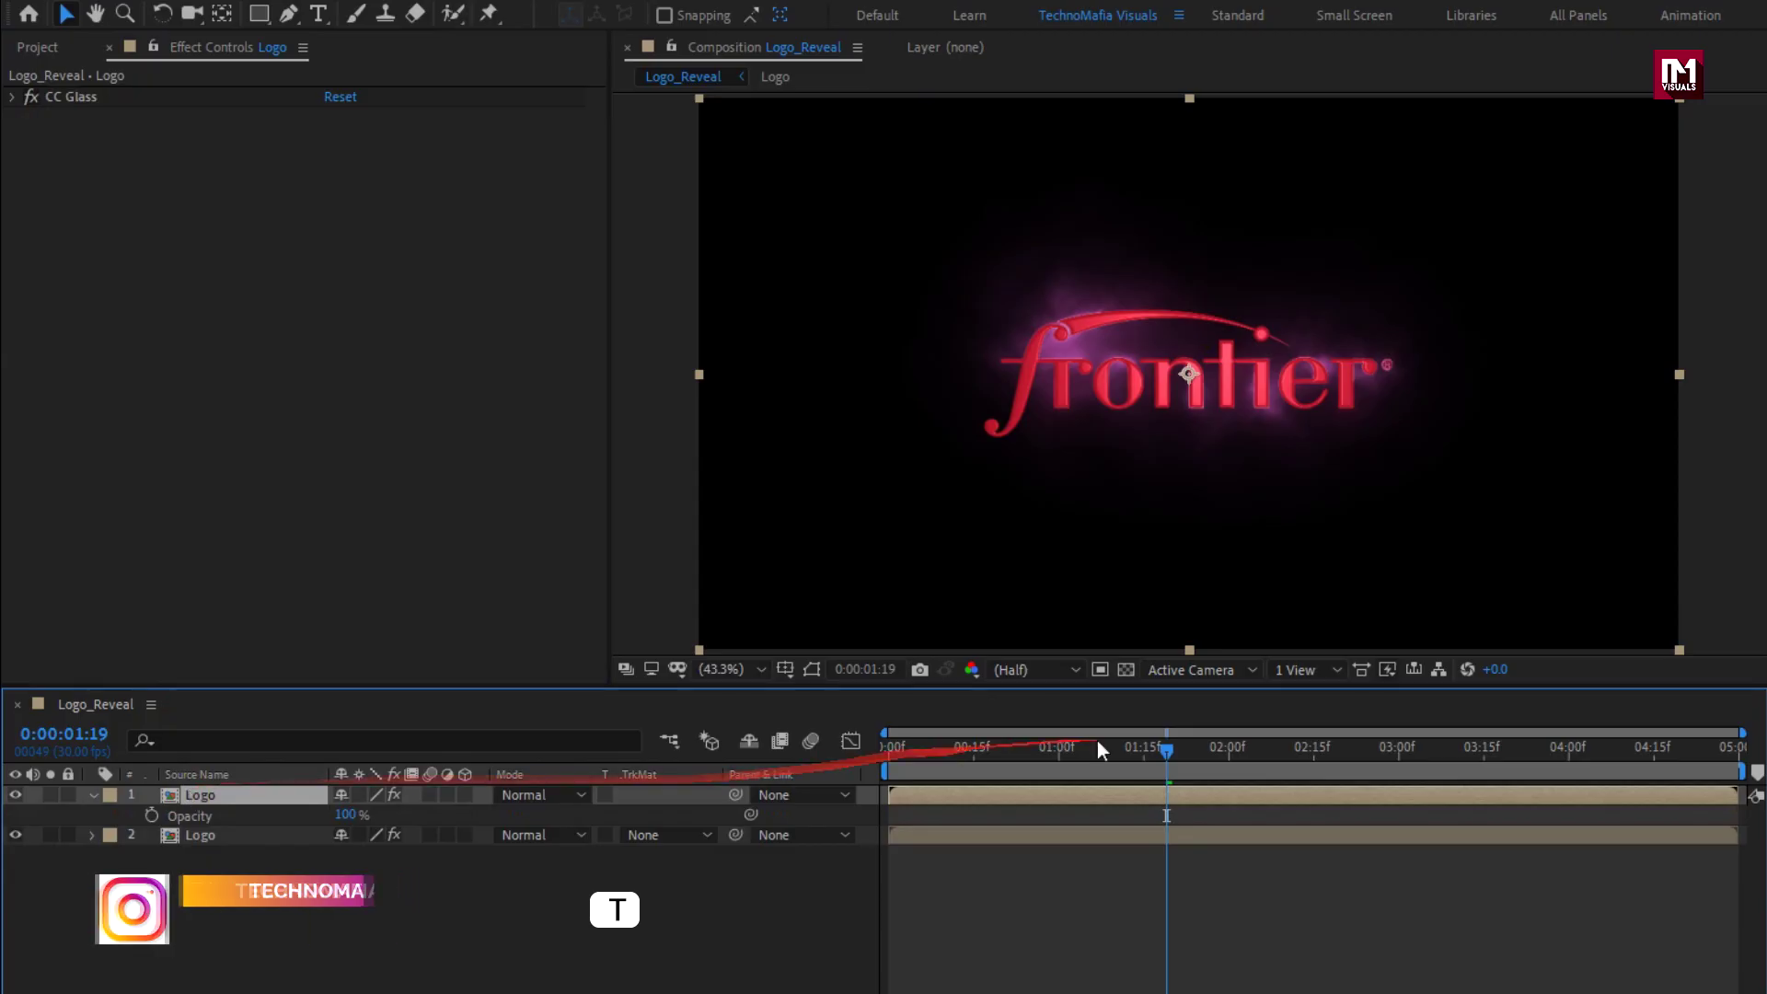
left_click(1144, 756)
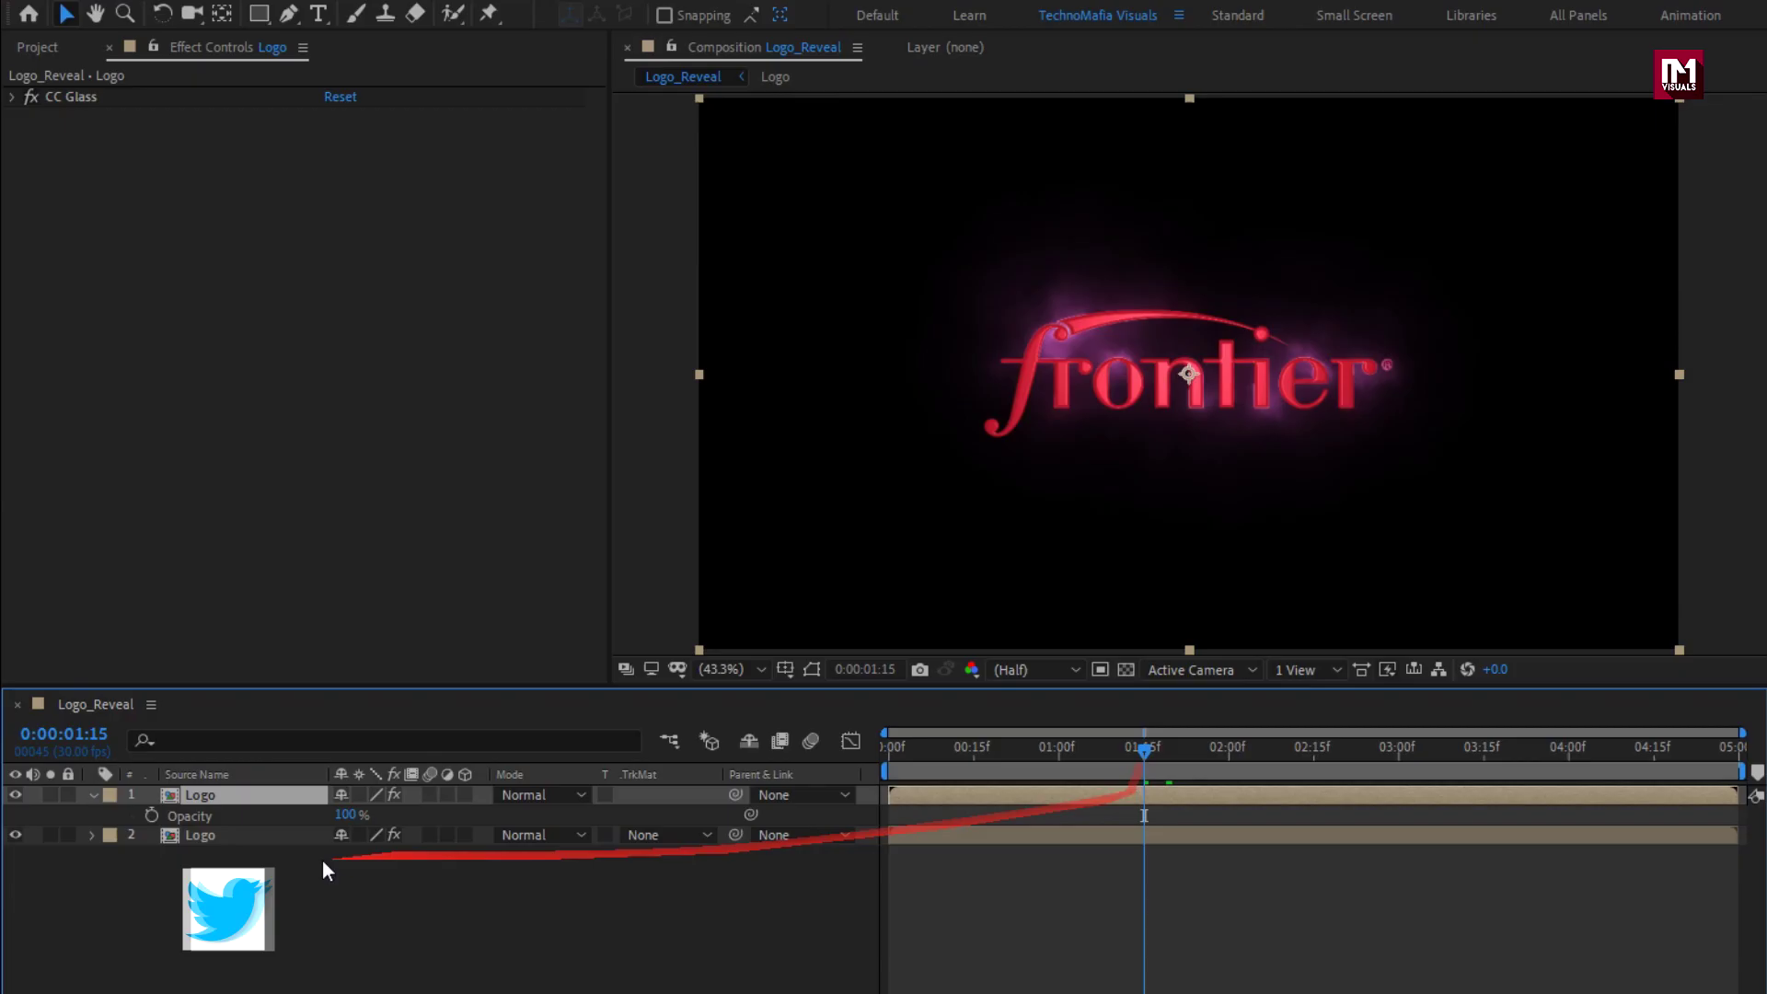
left_click(151, 815)
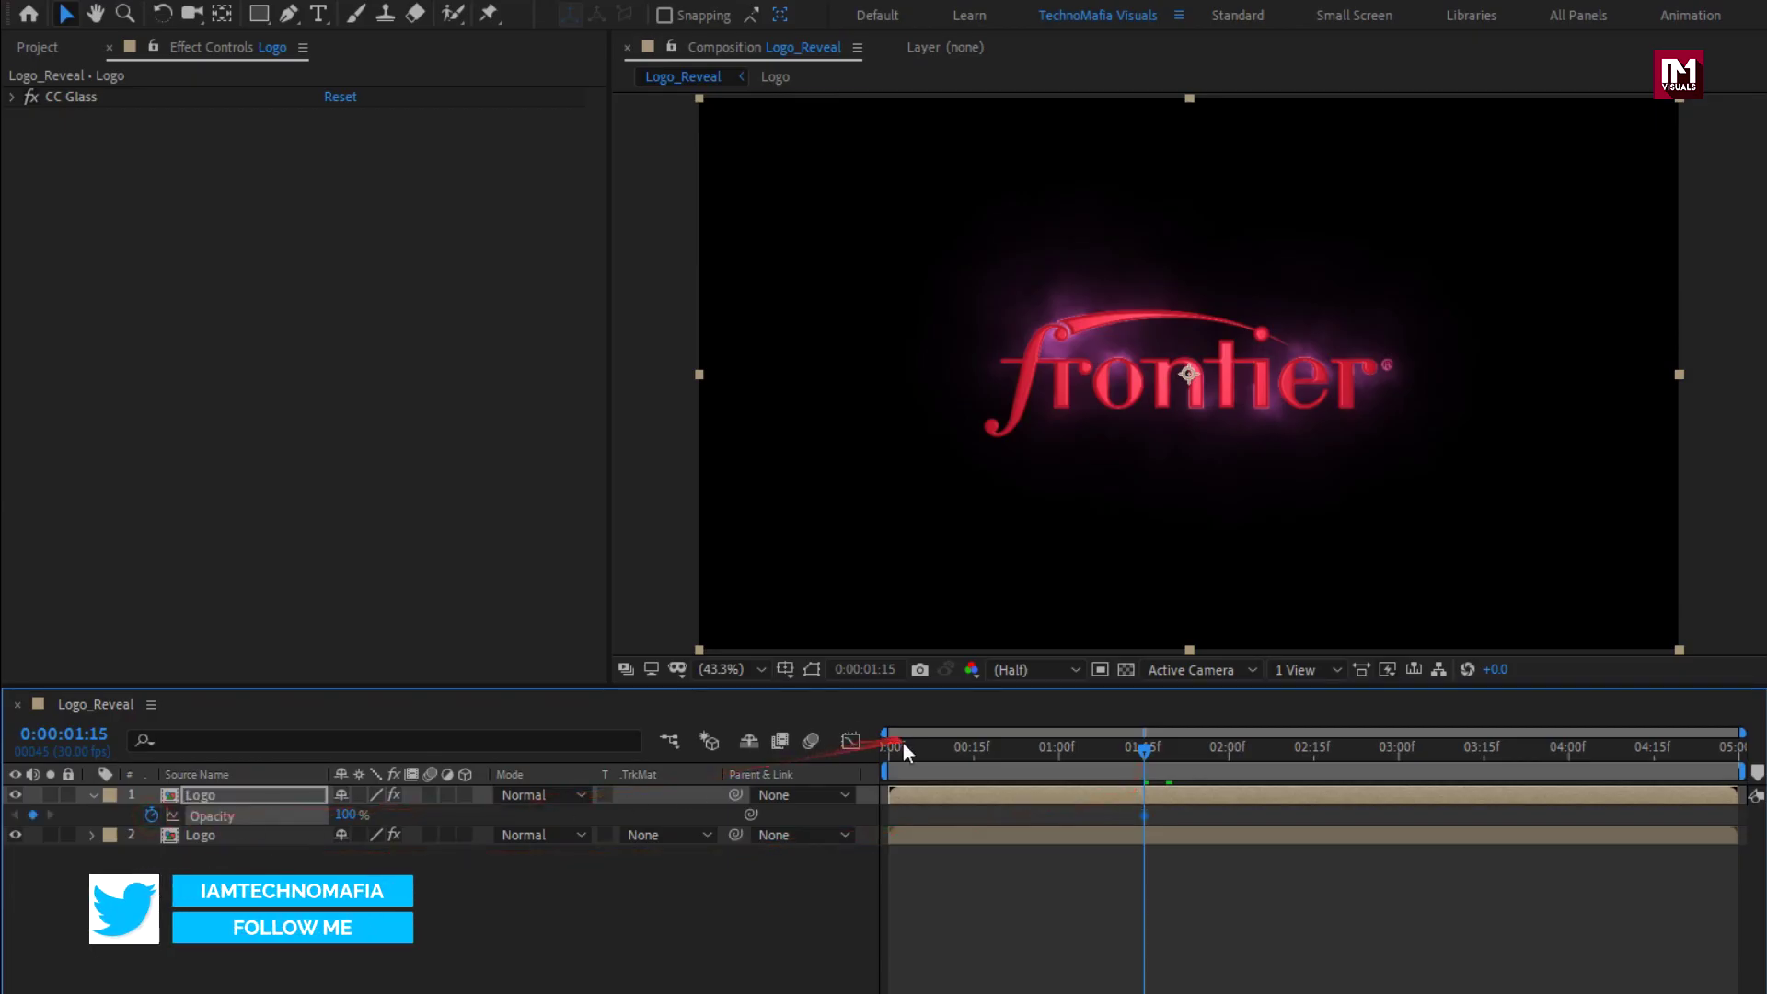
left_click_drag(902, 743, 801, 747)
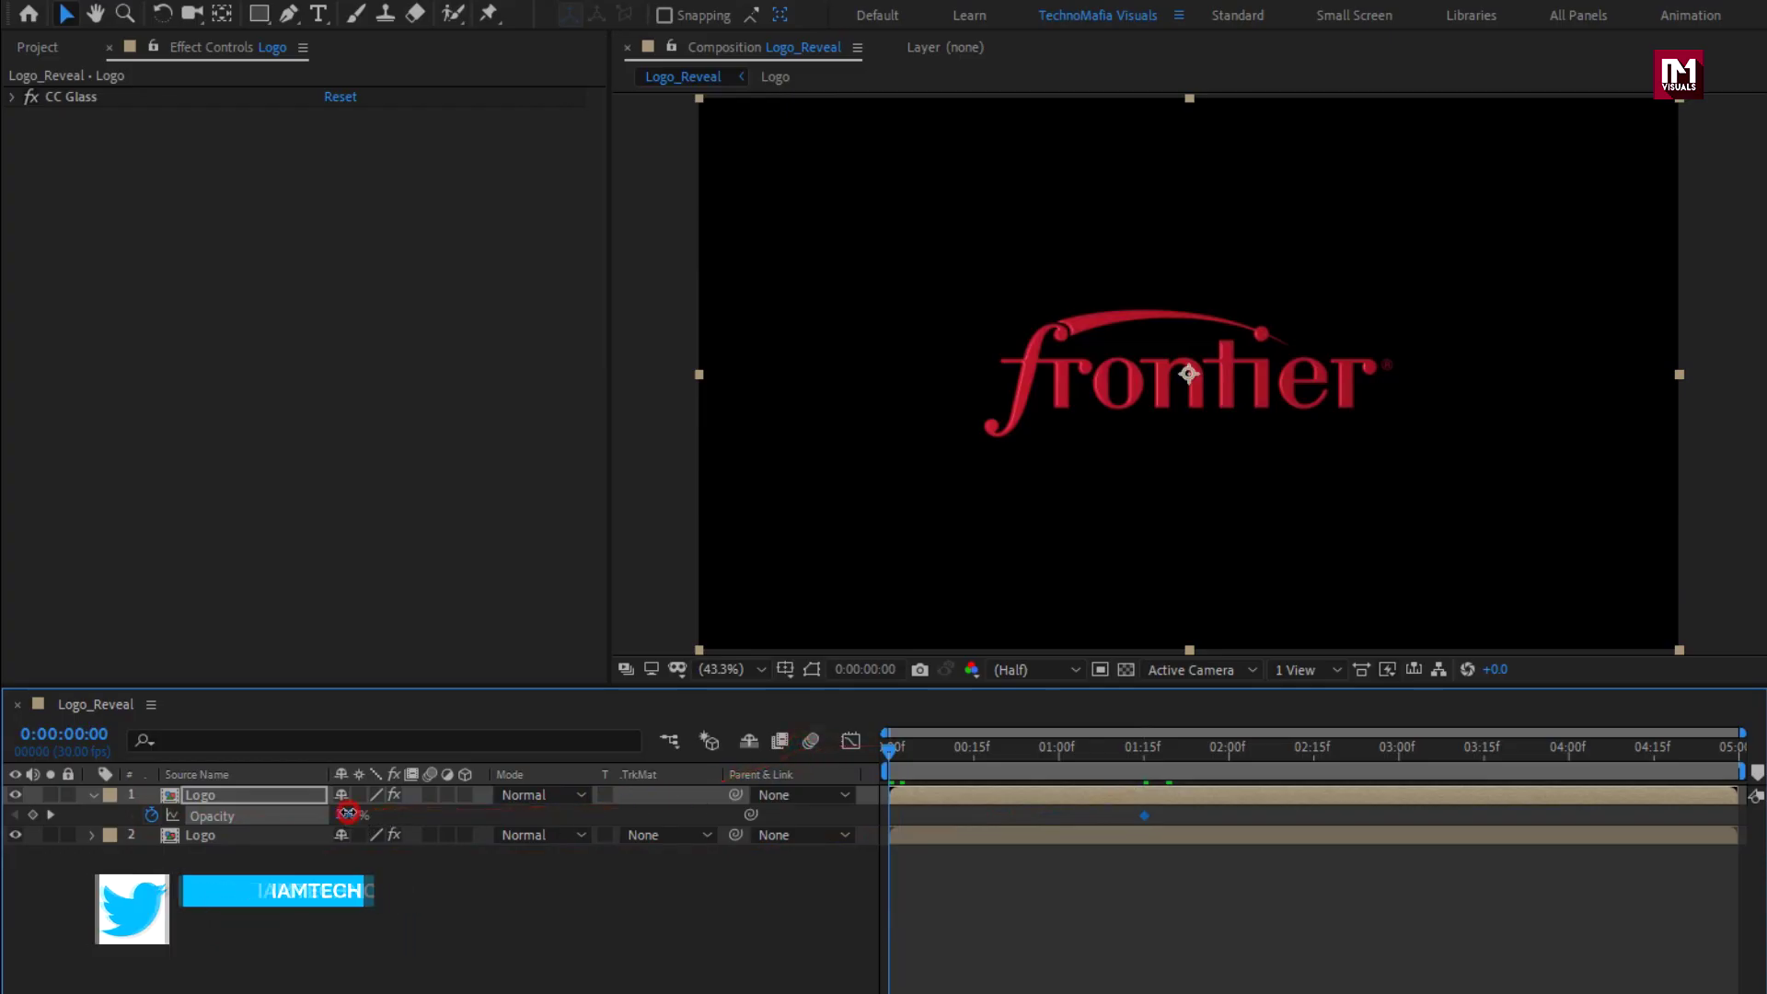
left_click_drag(347, 813, 115, 810)
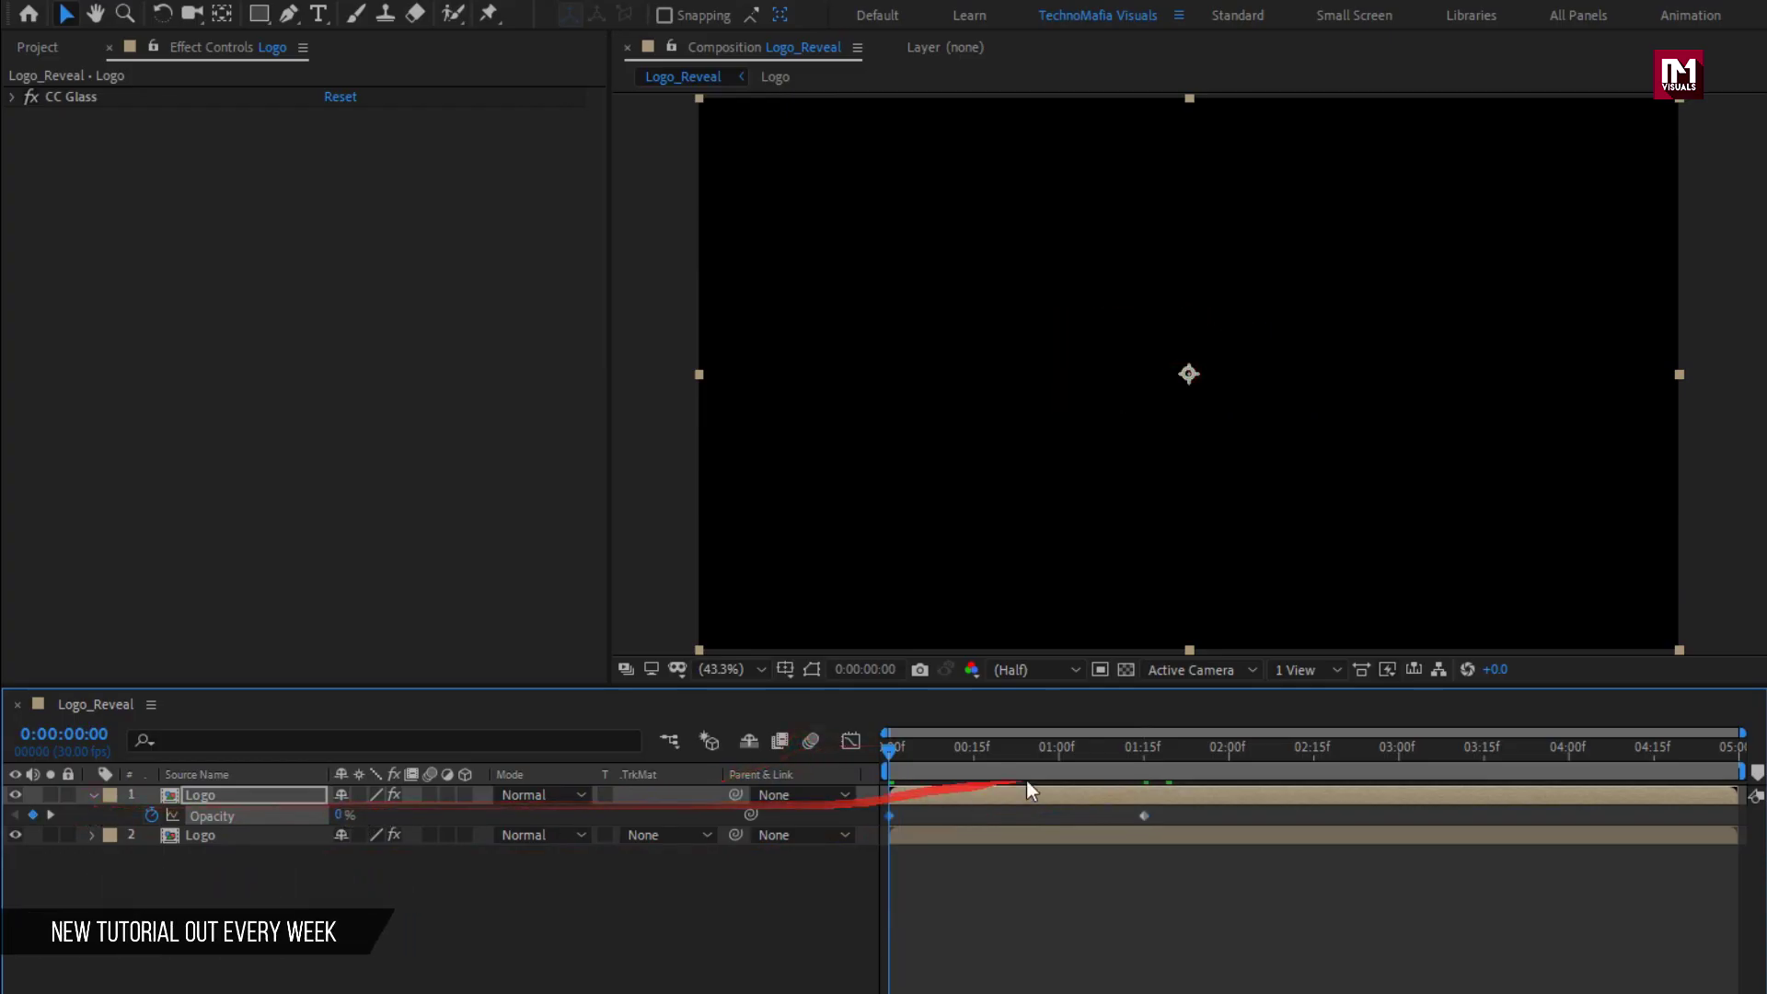
Shift the upper Logo layer to start at 0:00:02:15, preview its fade-in and collapse its properties.
left_click(1146, 750)
left_click_drag(1148, 749, 1316, 755)
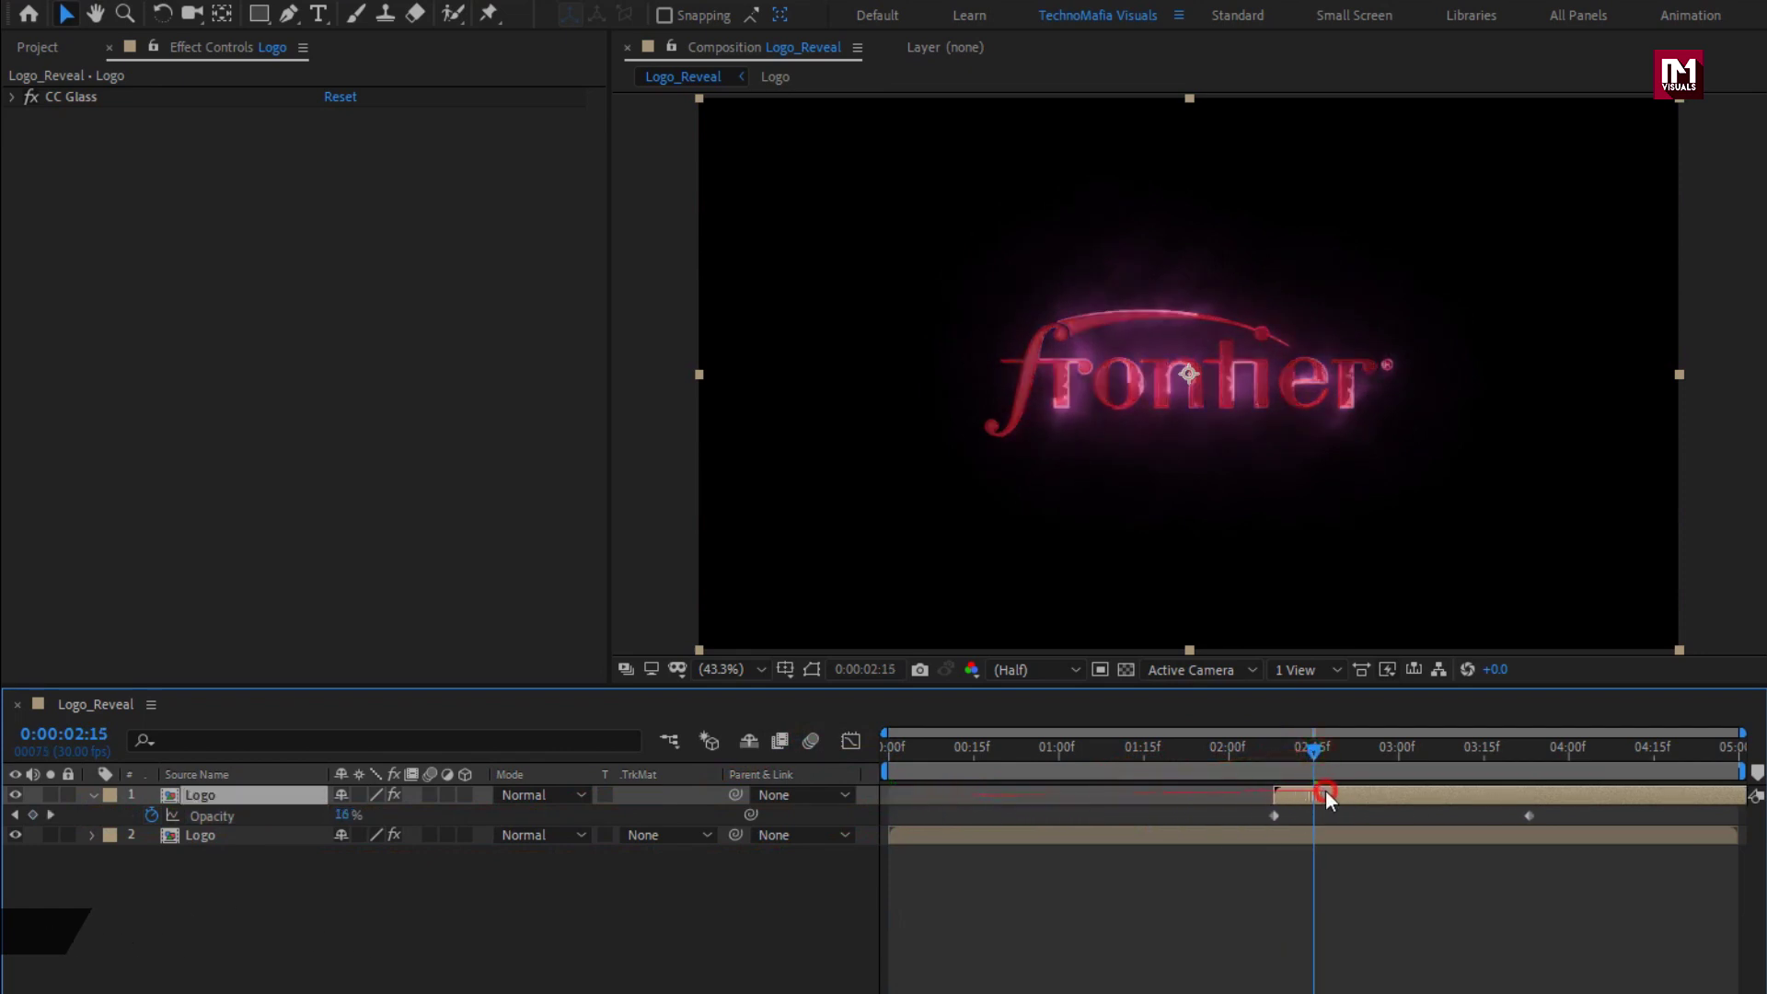
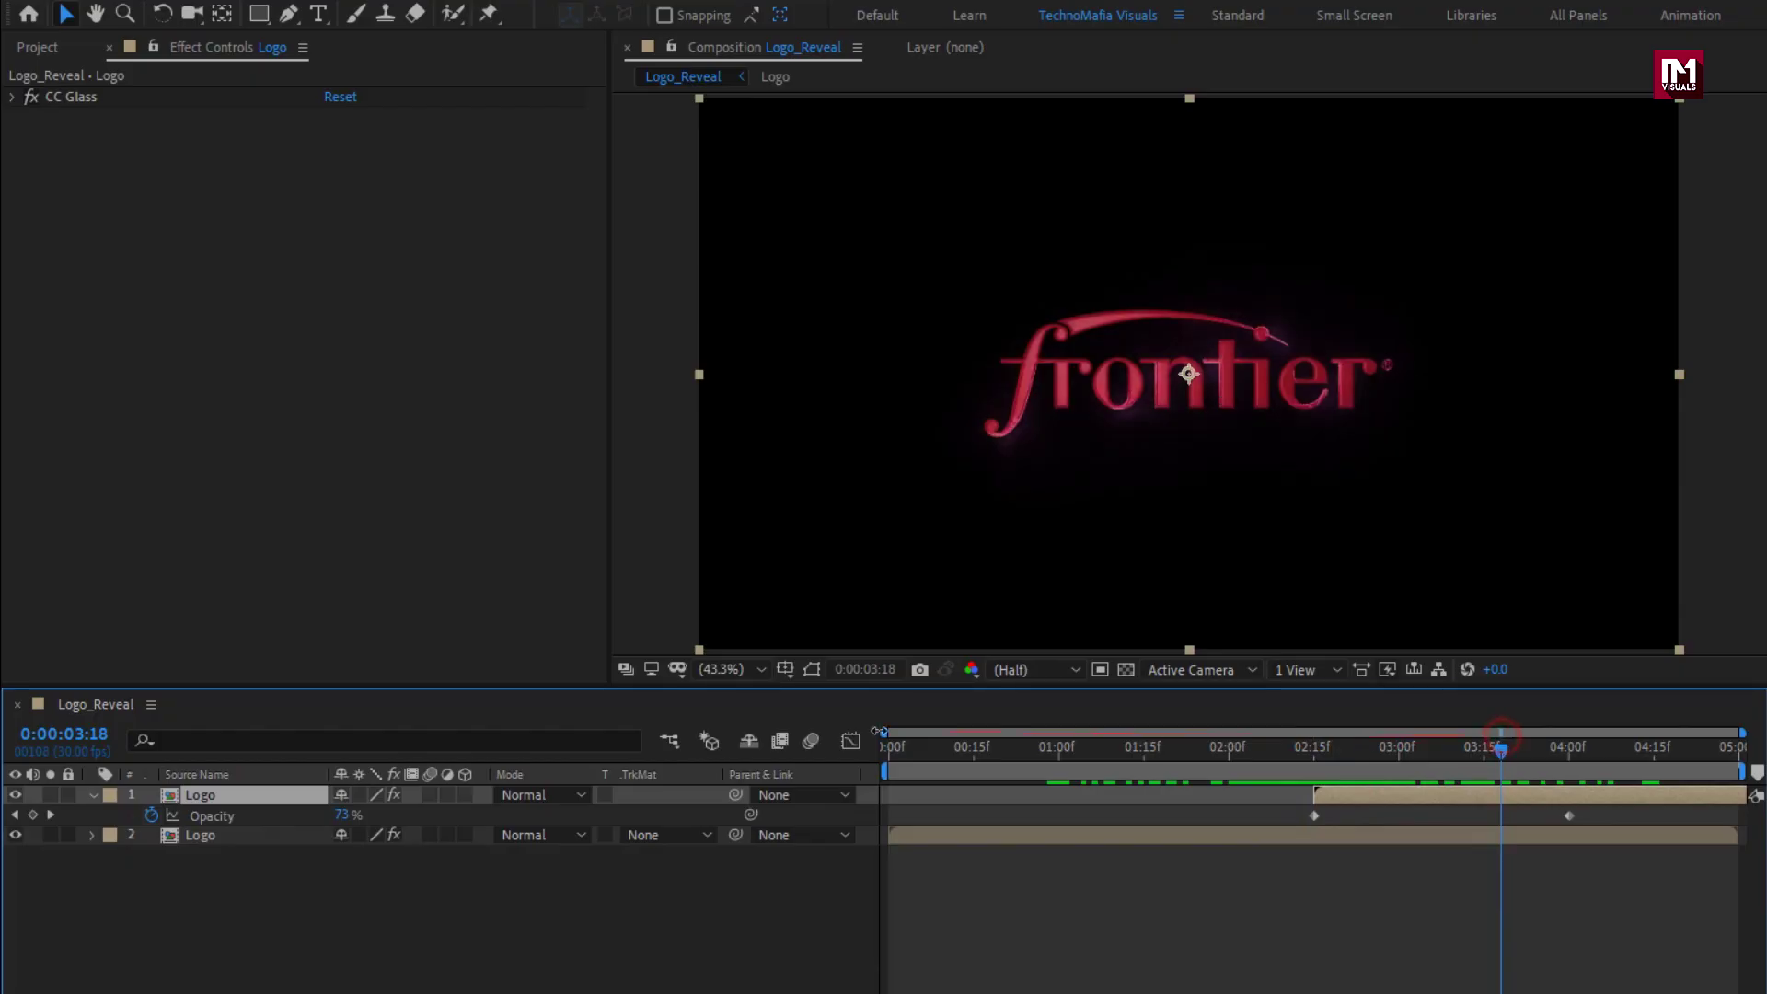
left_click(94, 794)
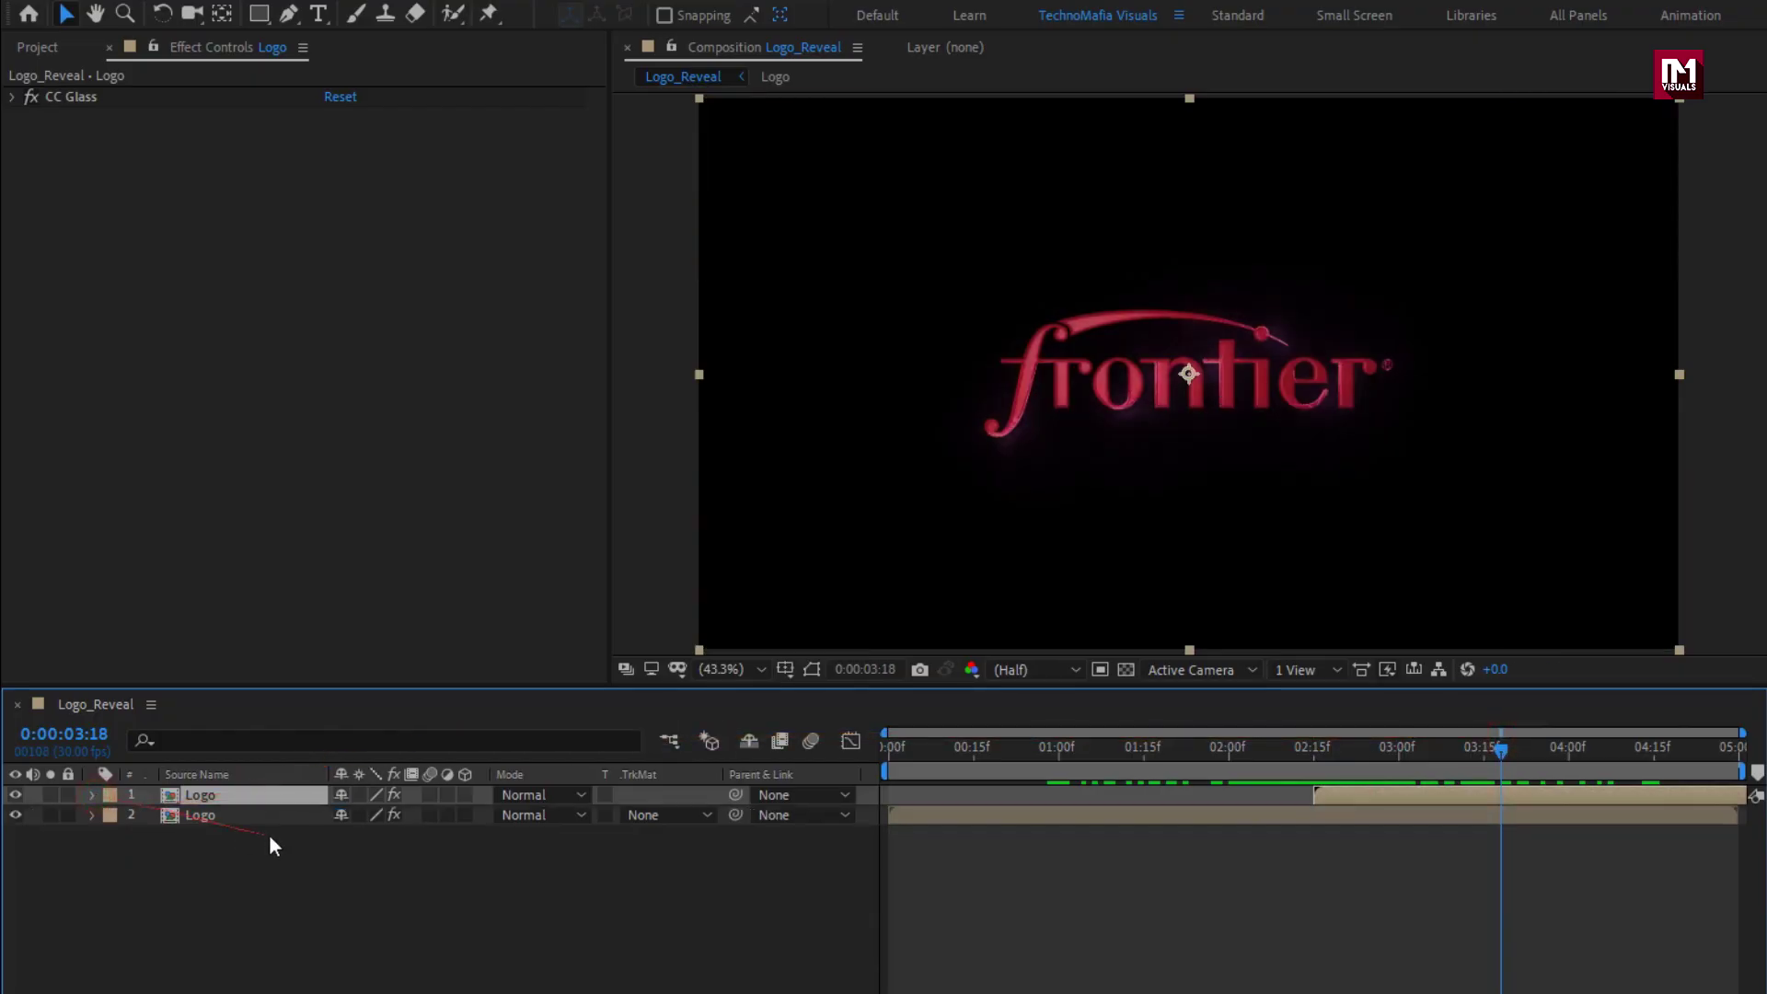
Pre-compose both Logo layers into a new composition named Saber_logo, moving all attributes into it.
left_click_drag(268, 834, 234, 798)
right_click(212, 793)
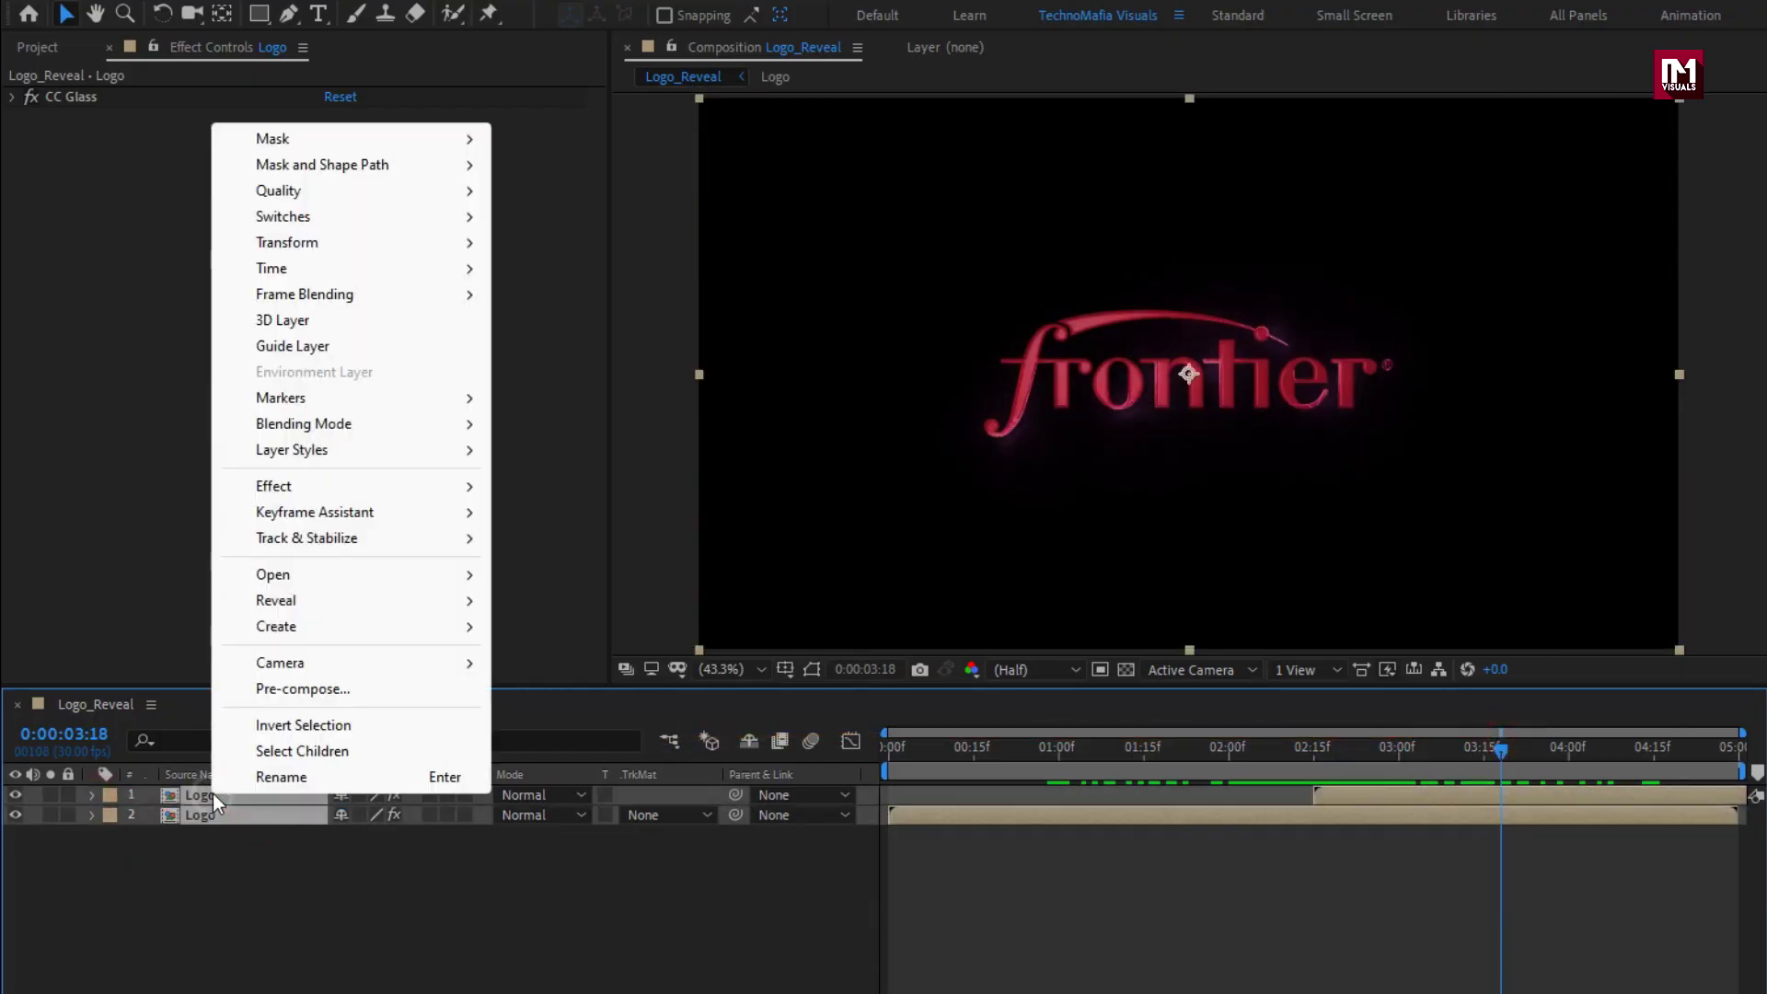
left_click(248, 693)
type("Saber_logo")
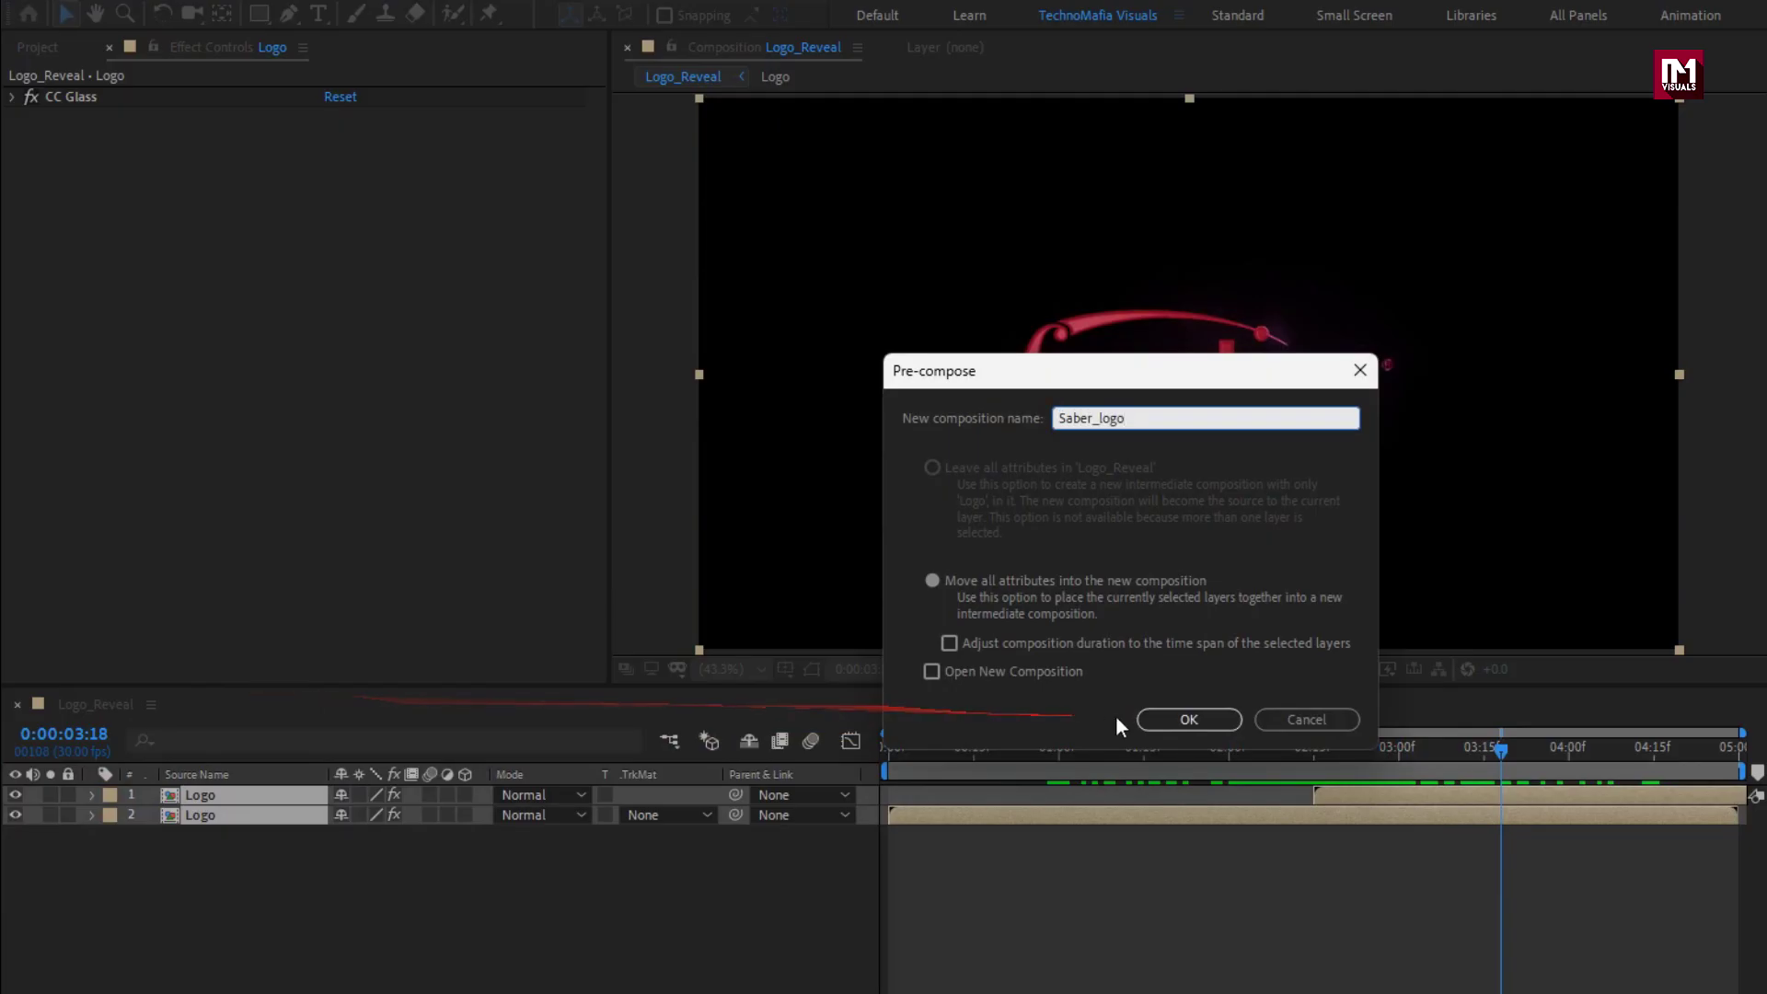
left_click(1156, 720)
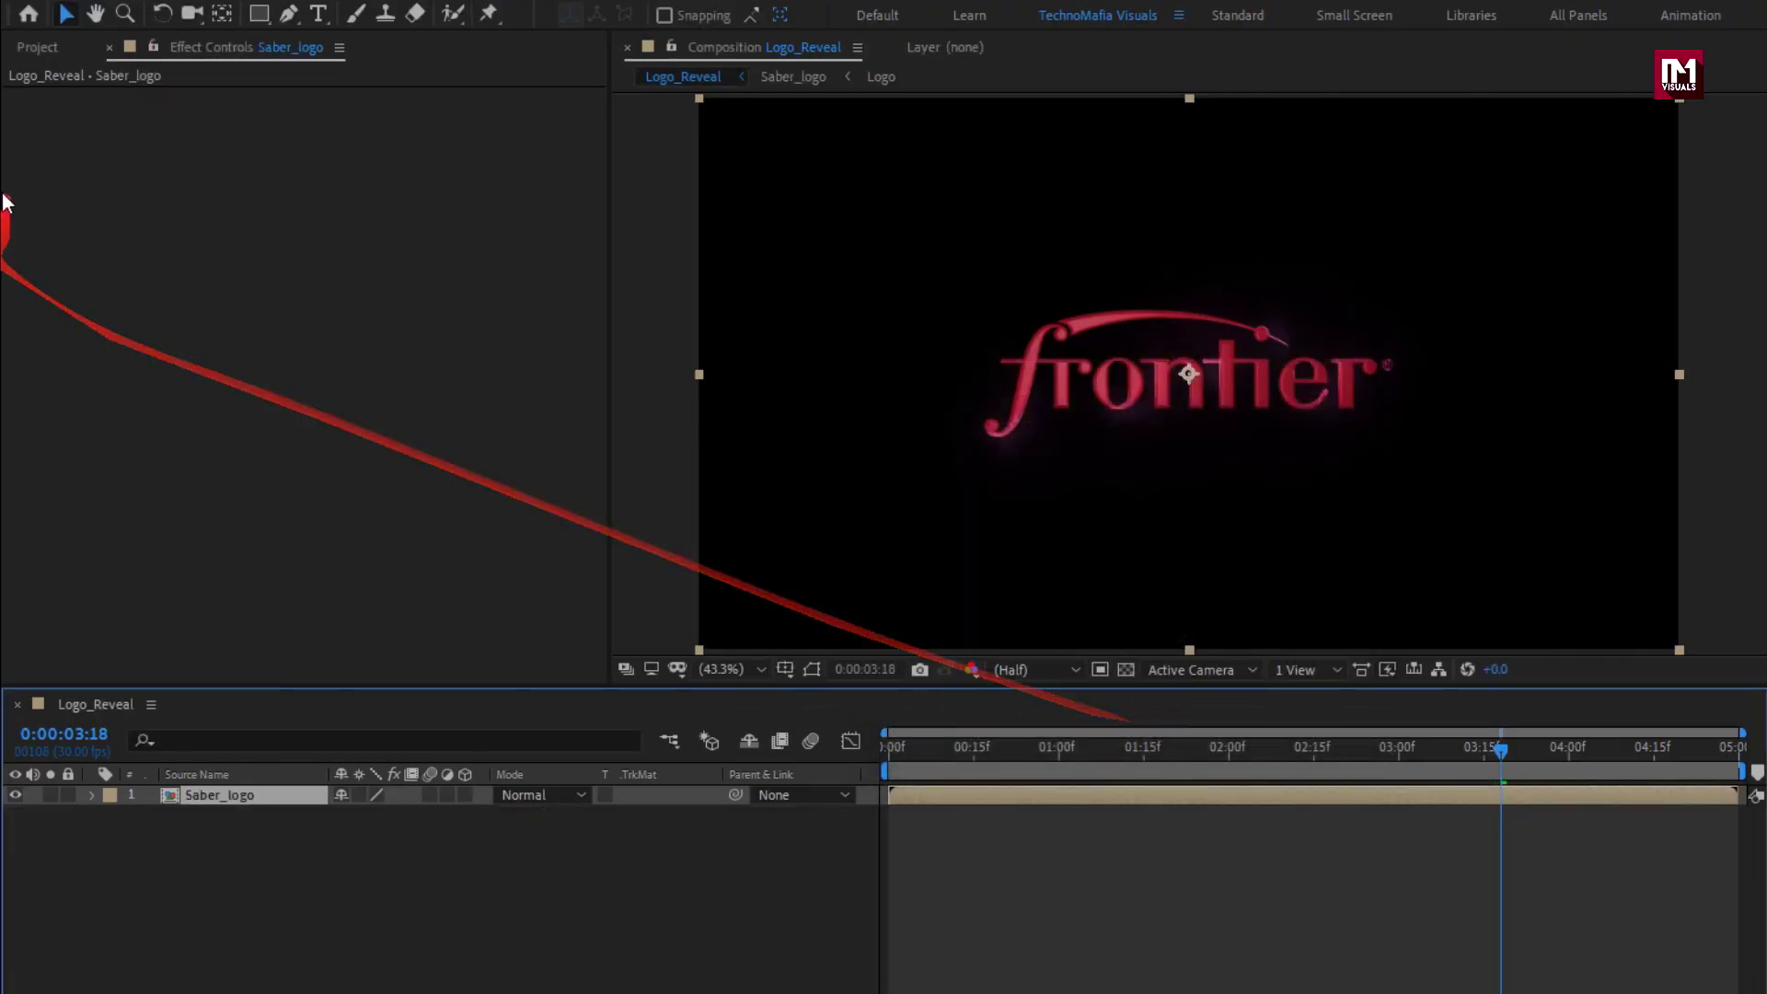
Import the BG and Light Leak video files from the 10 Logo Reveal Animation folder as footage.
left_click(36, 47)
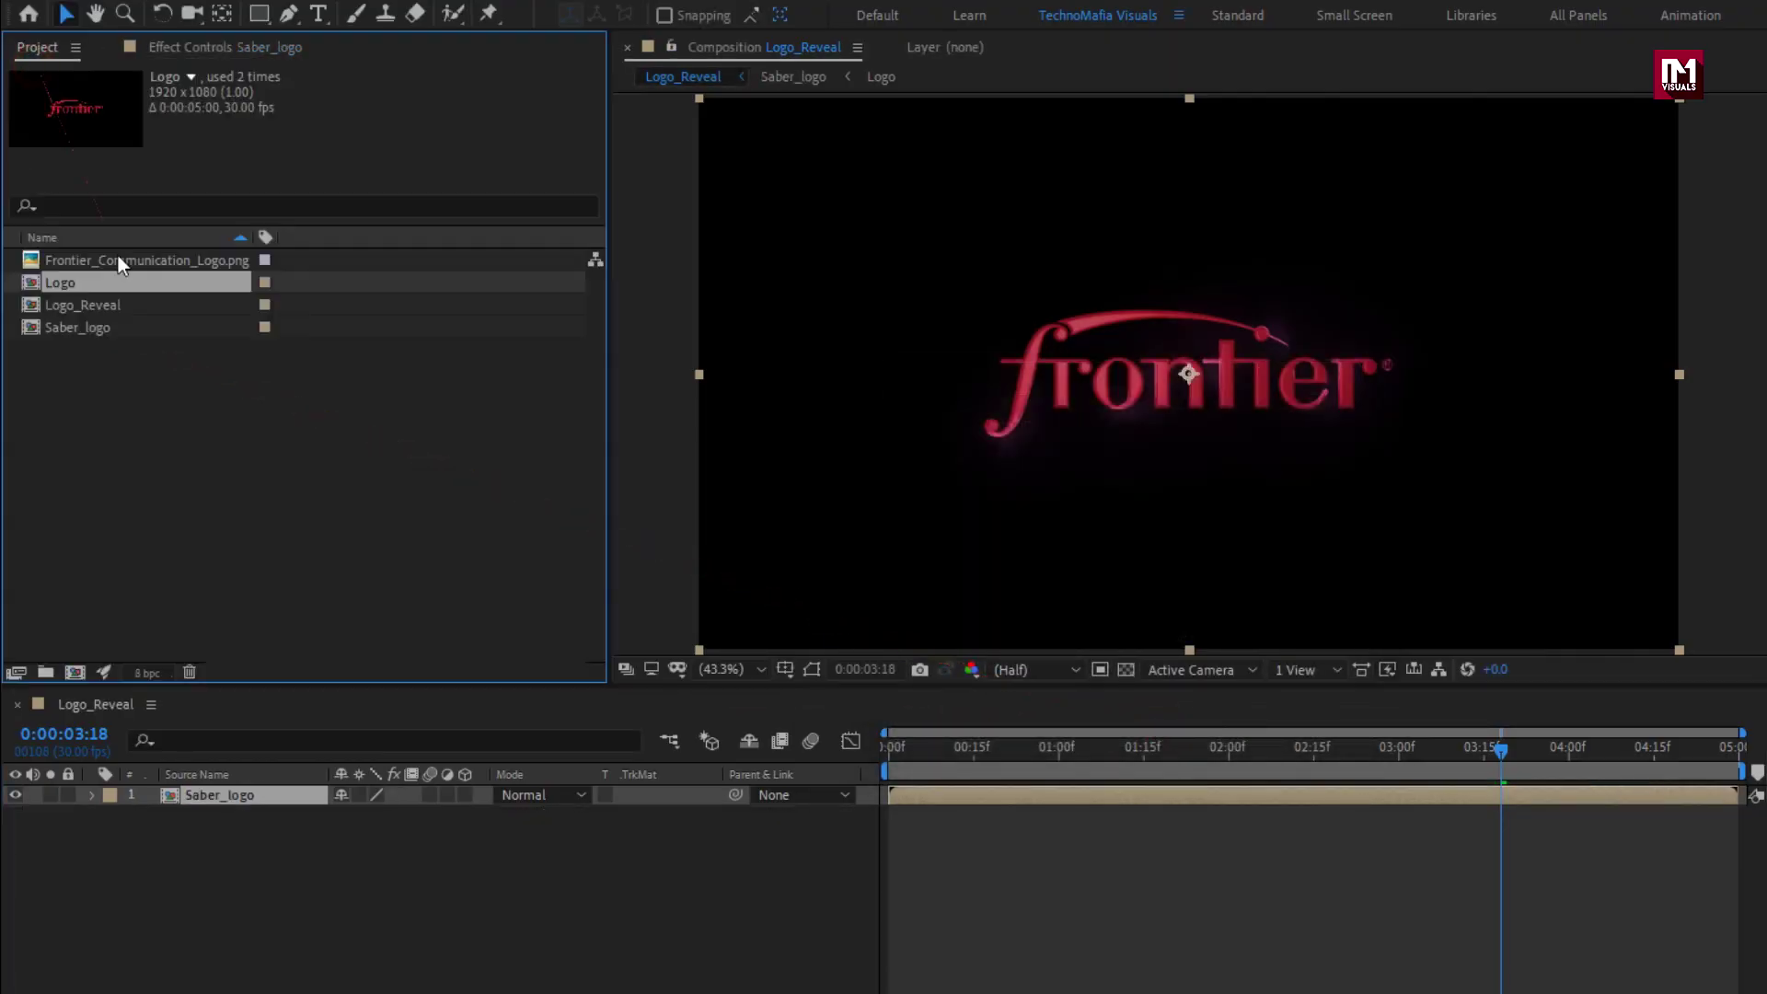
right_click(207, 468)
mouse_move(339, 583)
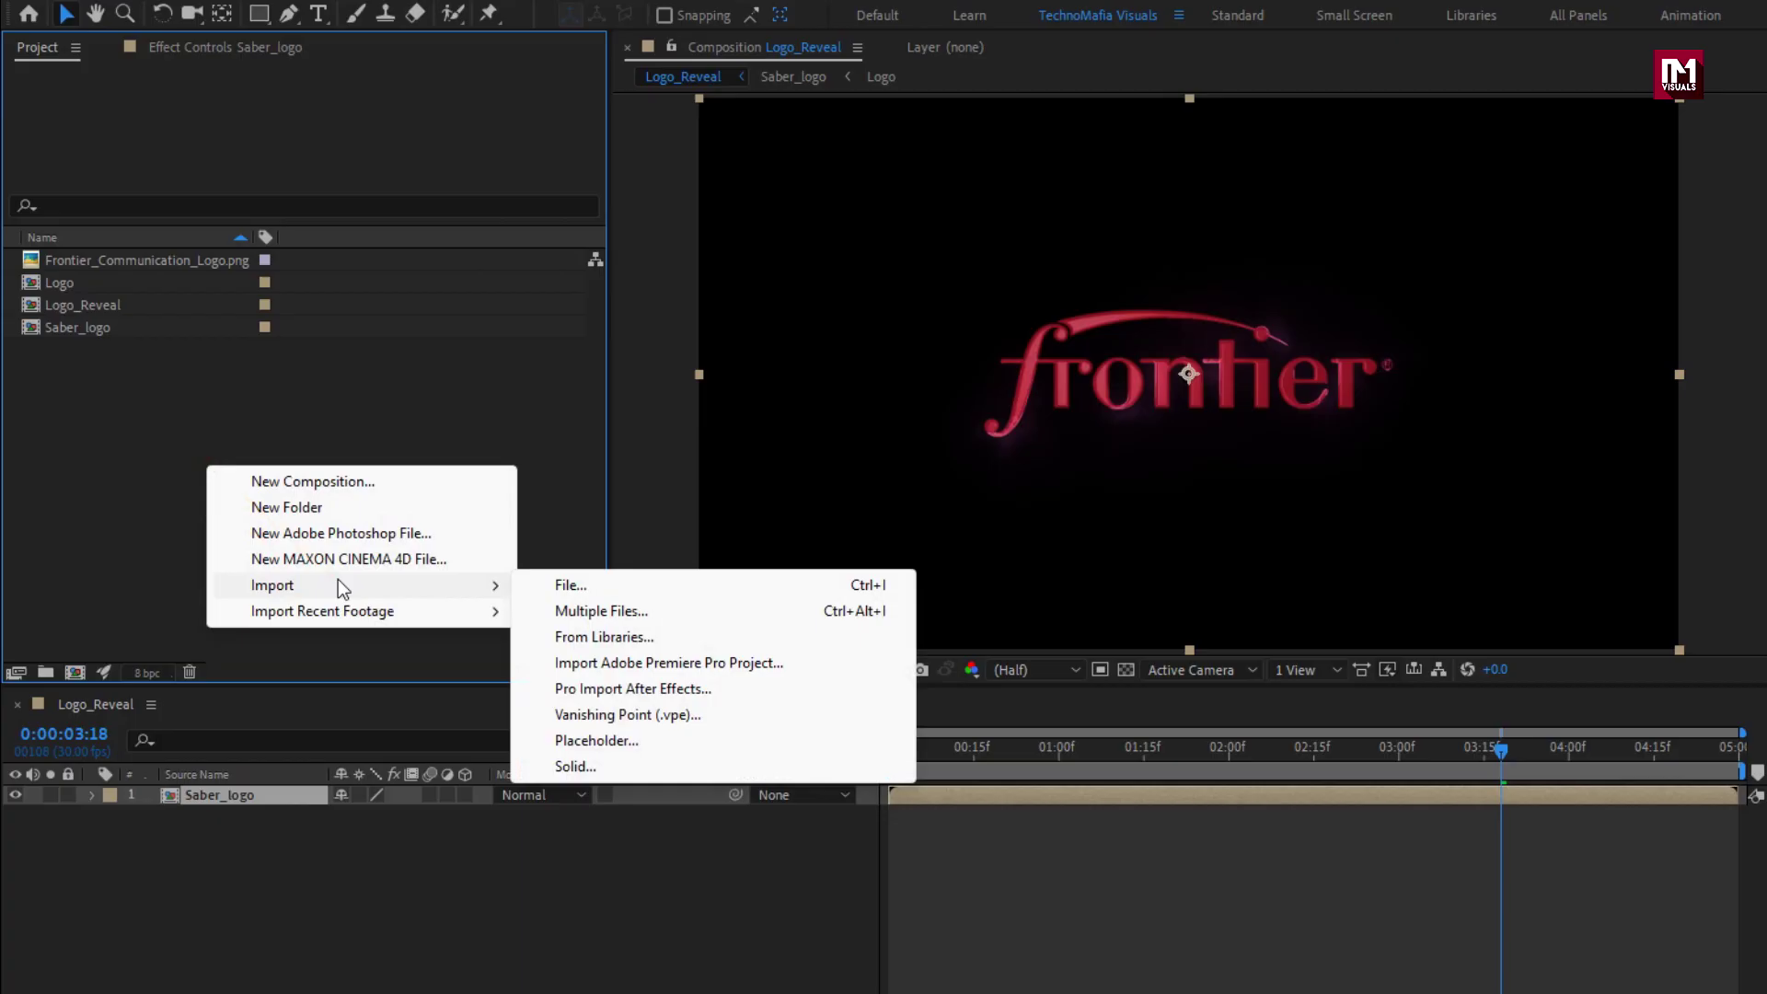
left_click(638, 584)
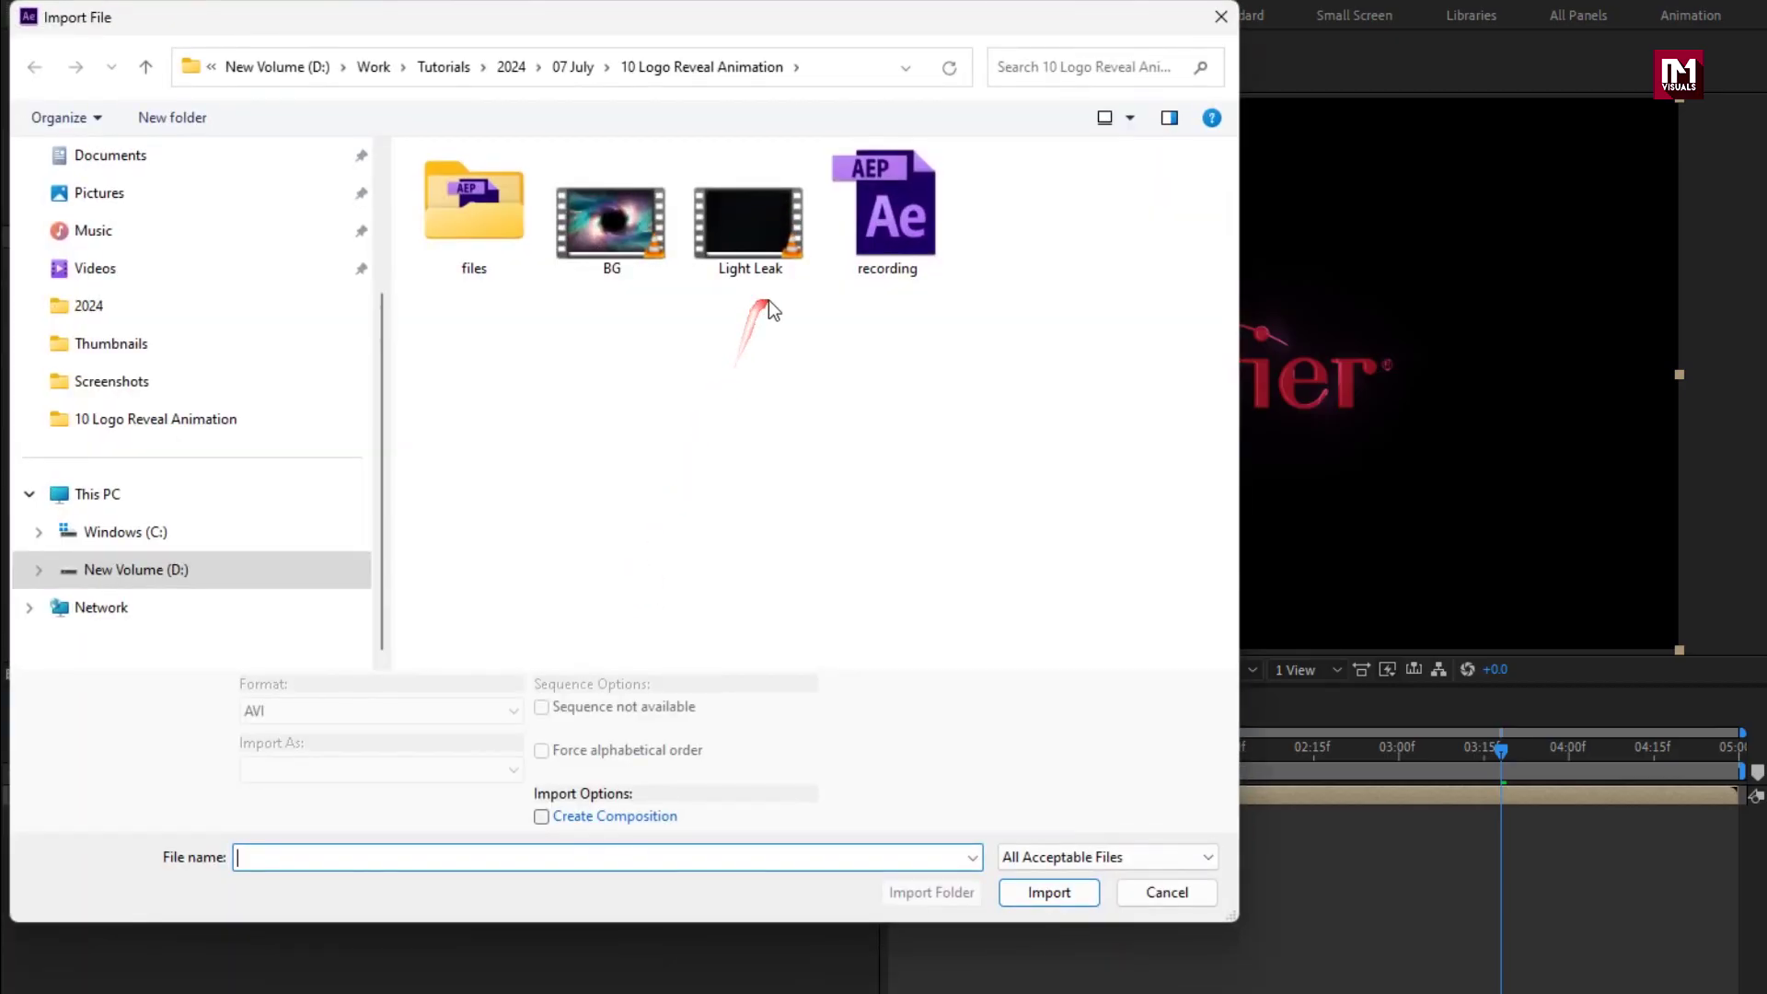
left_click_drag(769, 300, 599, 200)
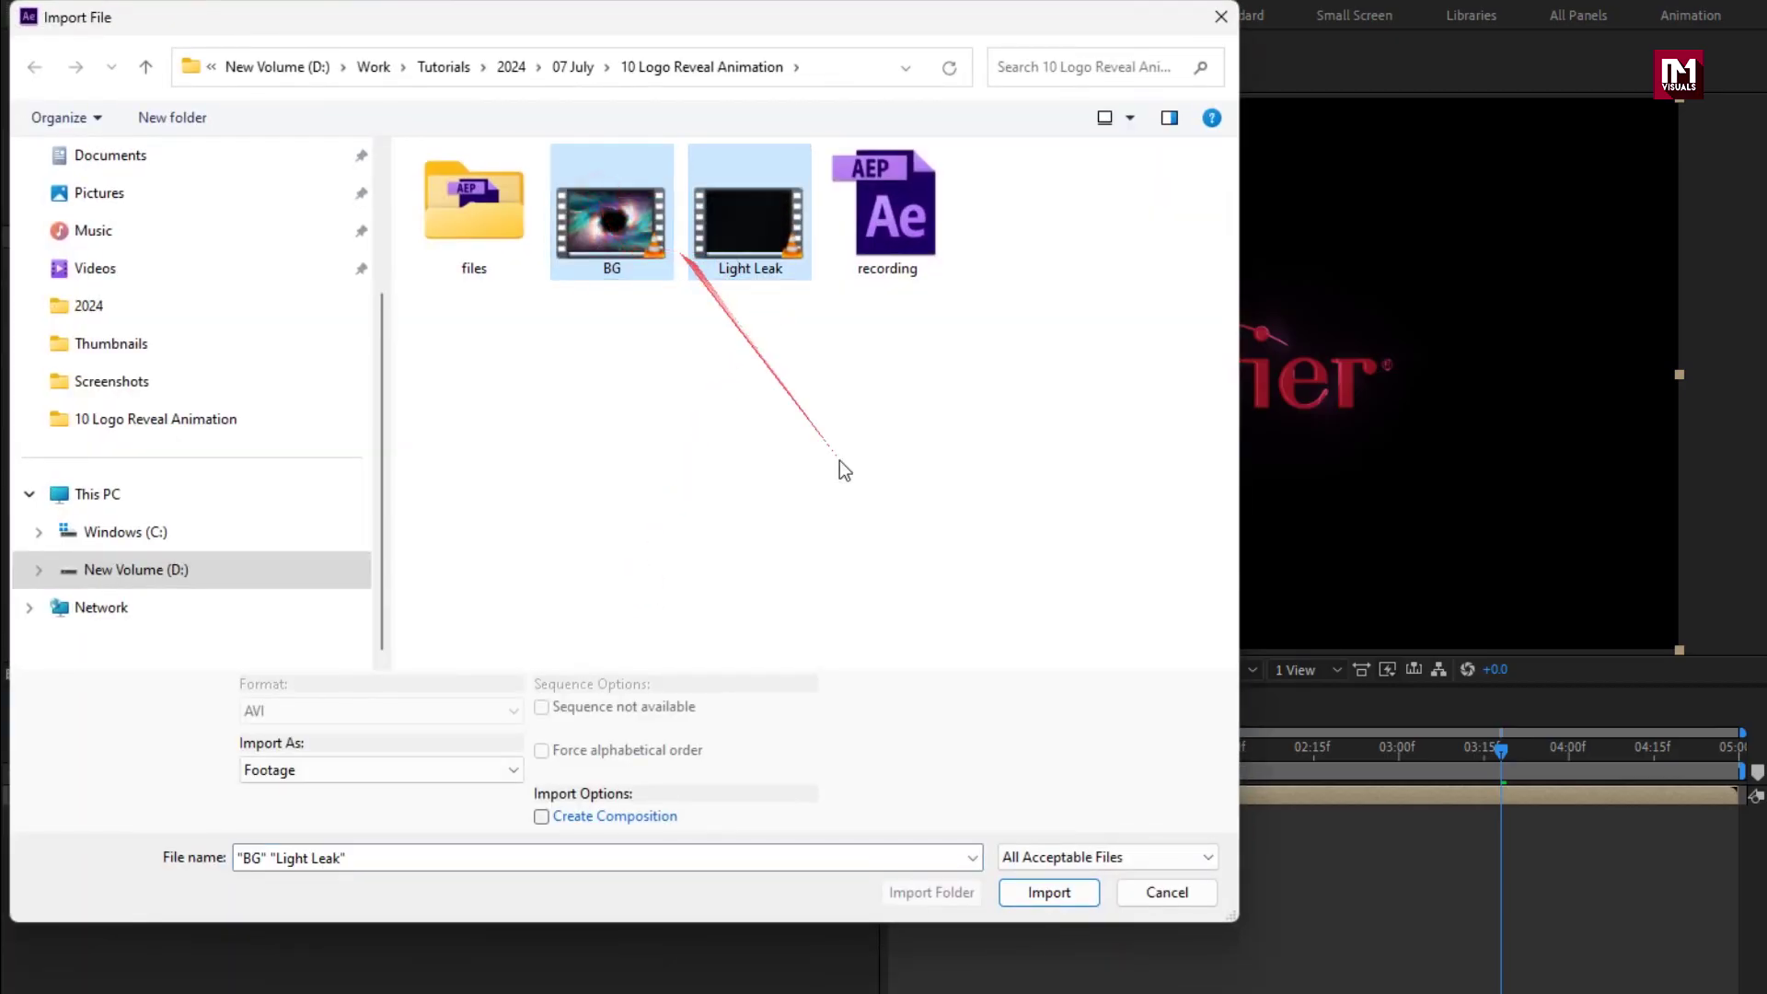
left_click(1047, 893)
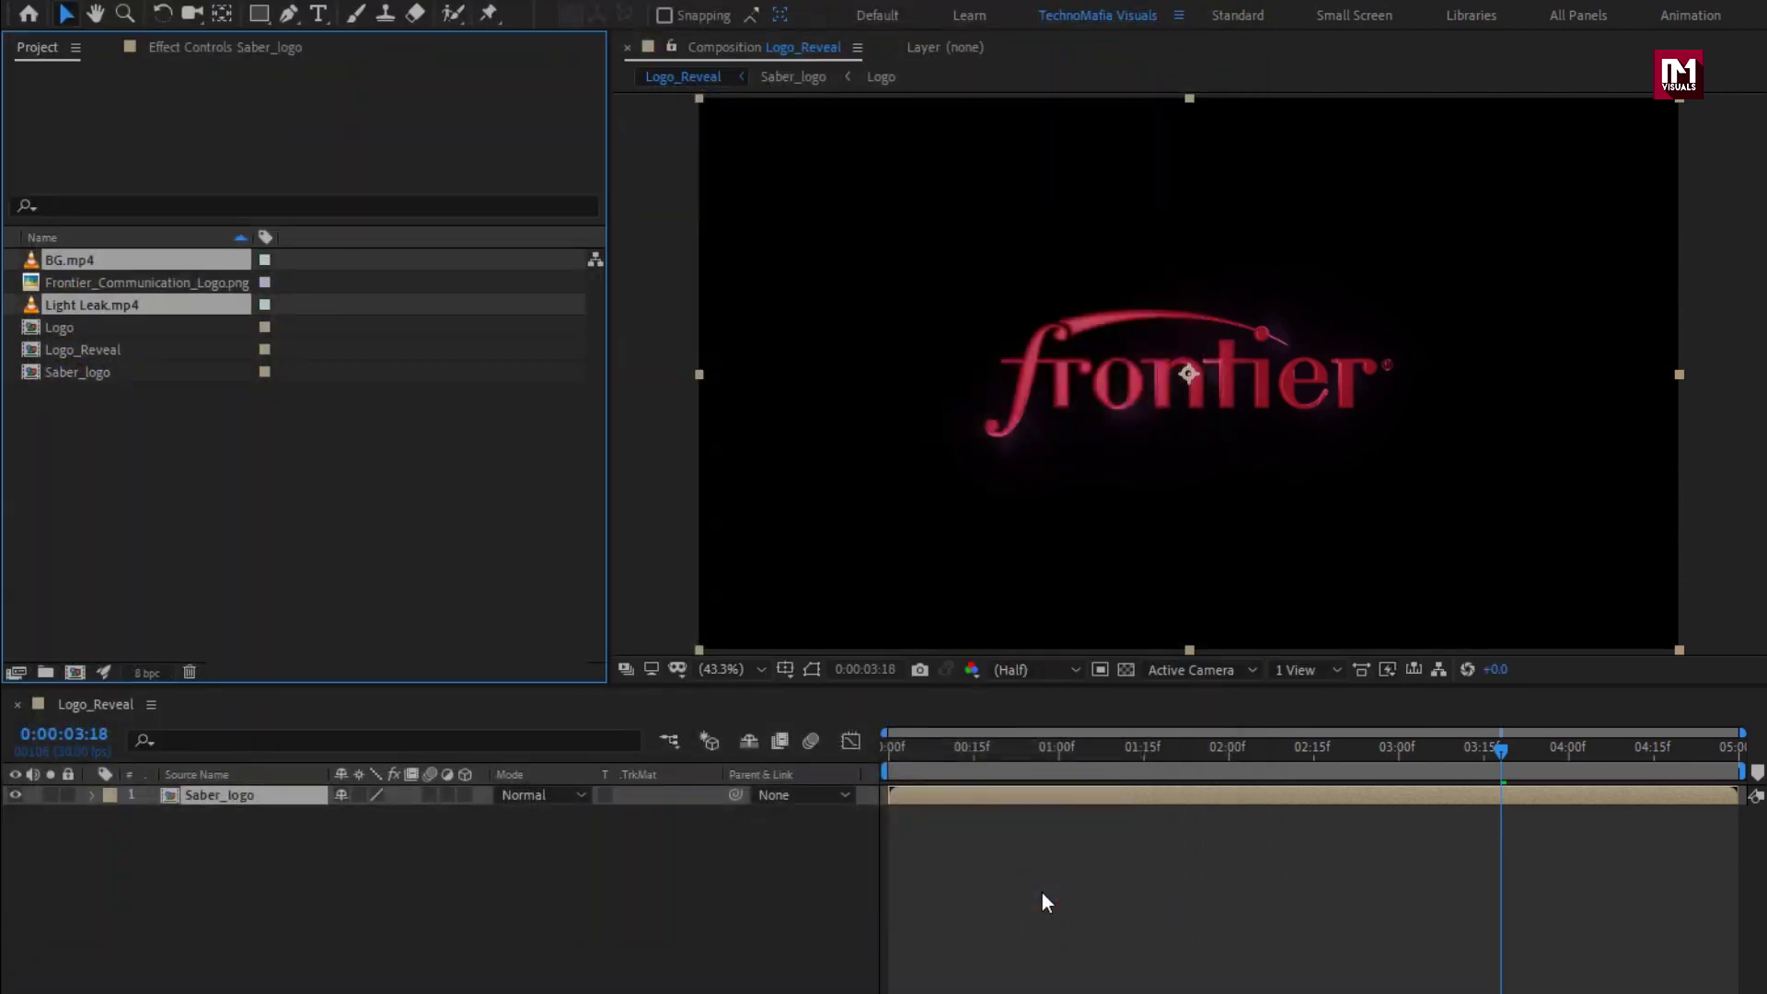
Place Light Leak.mp4 beneath Saber_logo in the Logo_Reveal composition and set its blending mode to Add.
left_click(136, 468)
left_click(92, 309)
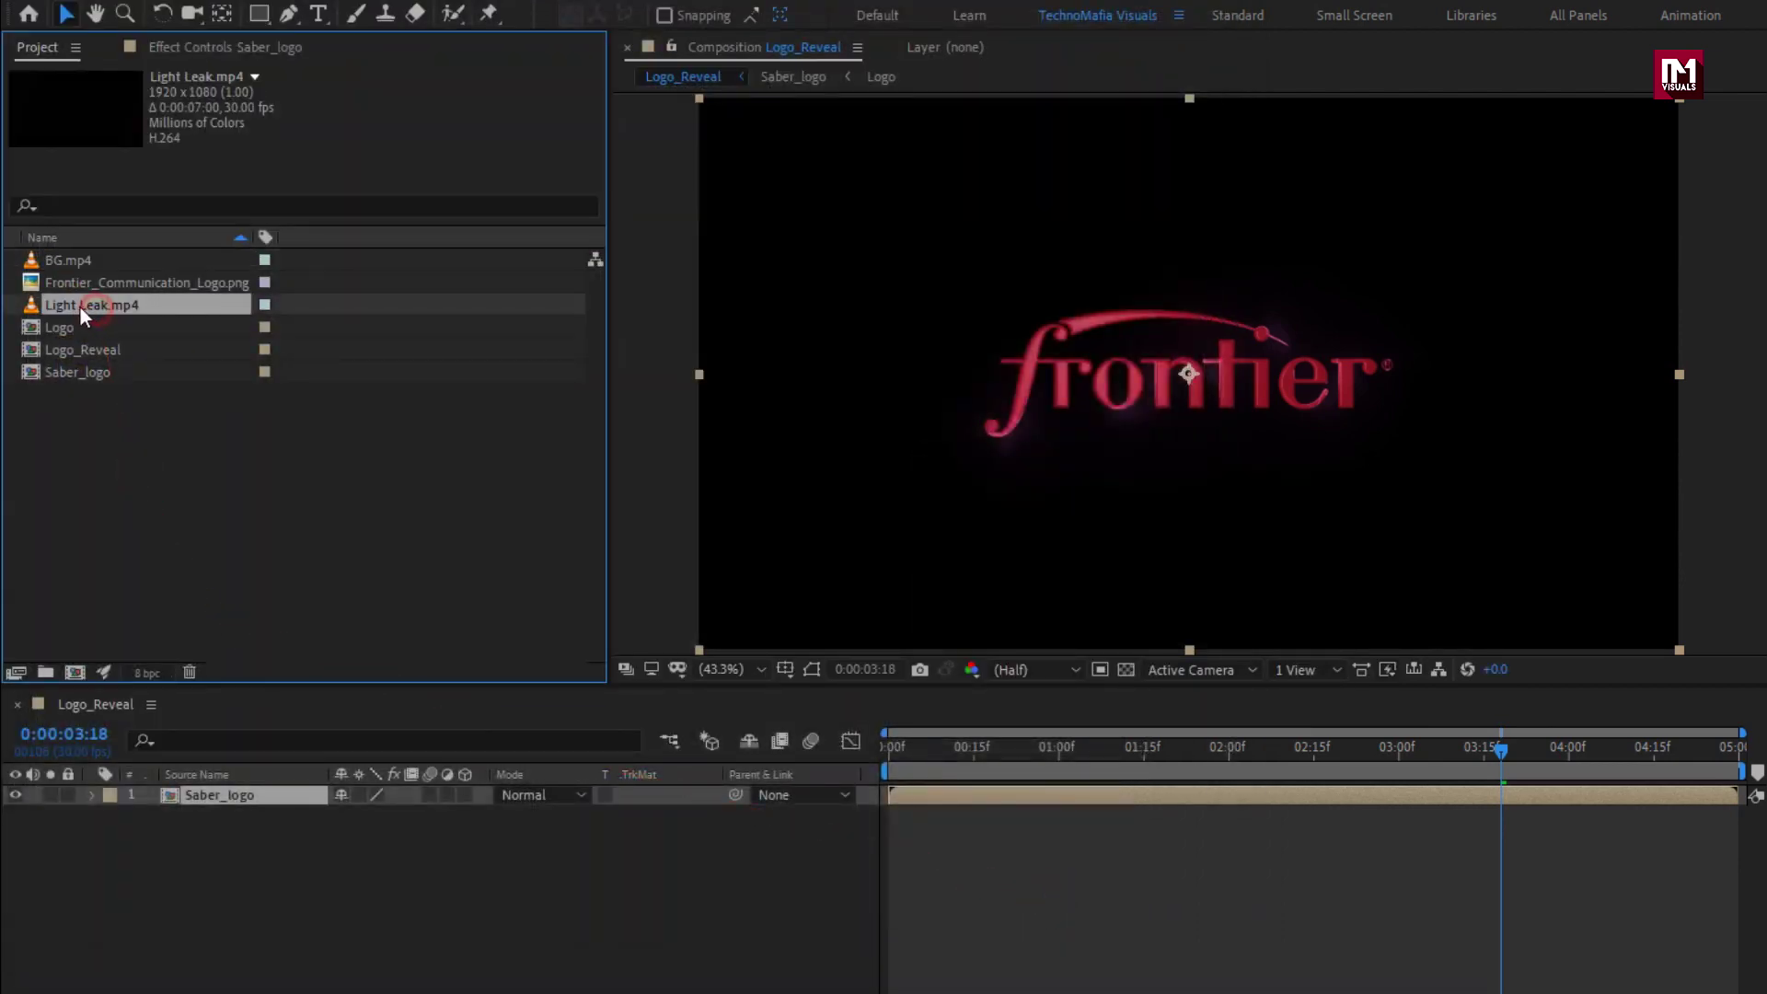
left_click_drag(81, 306, 276, 821)
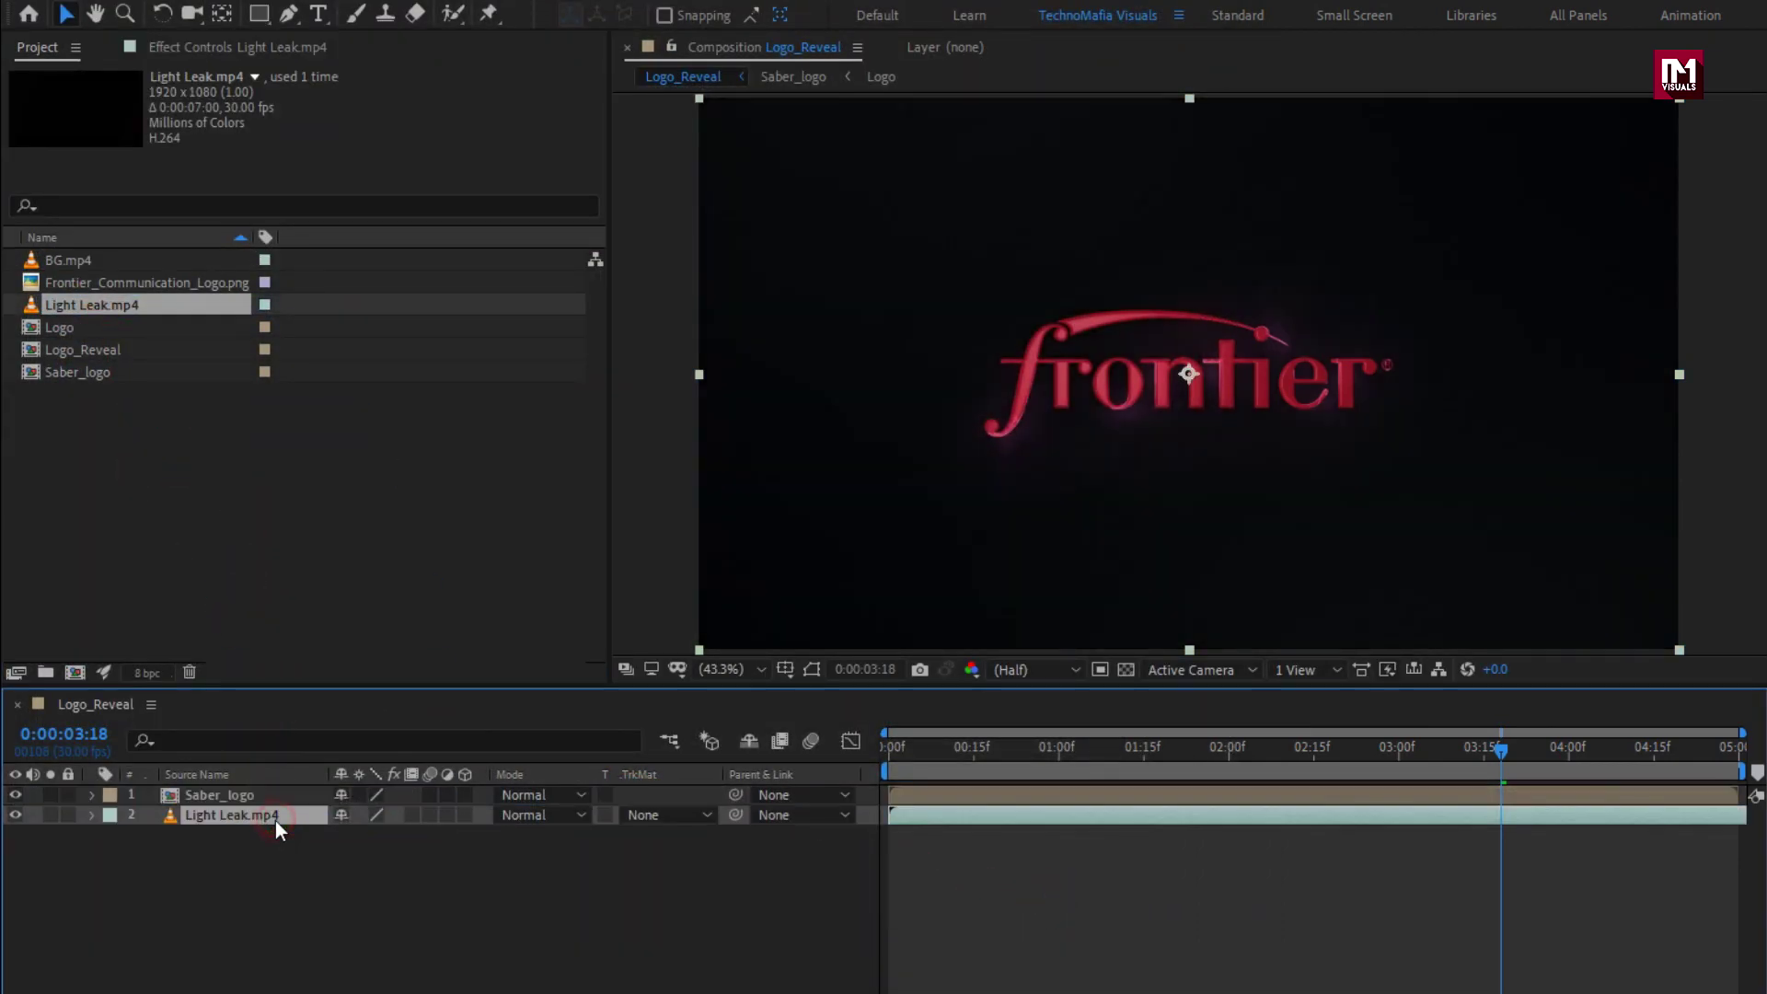
left_click(522, 816)
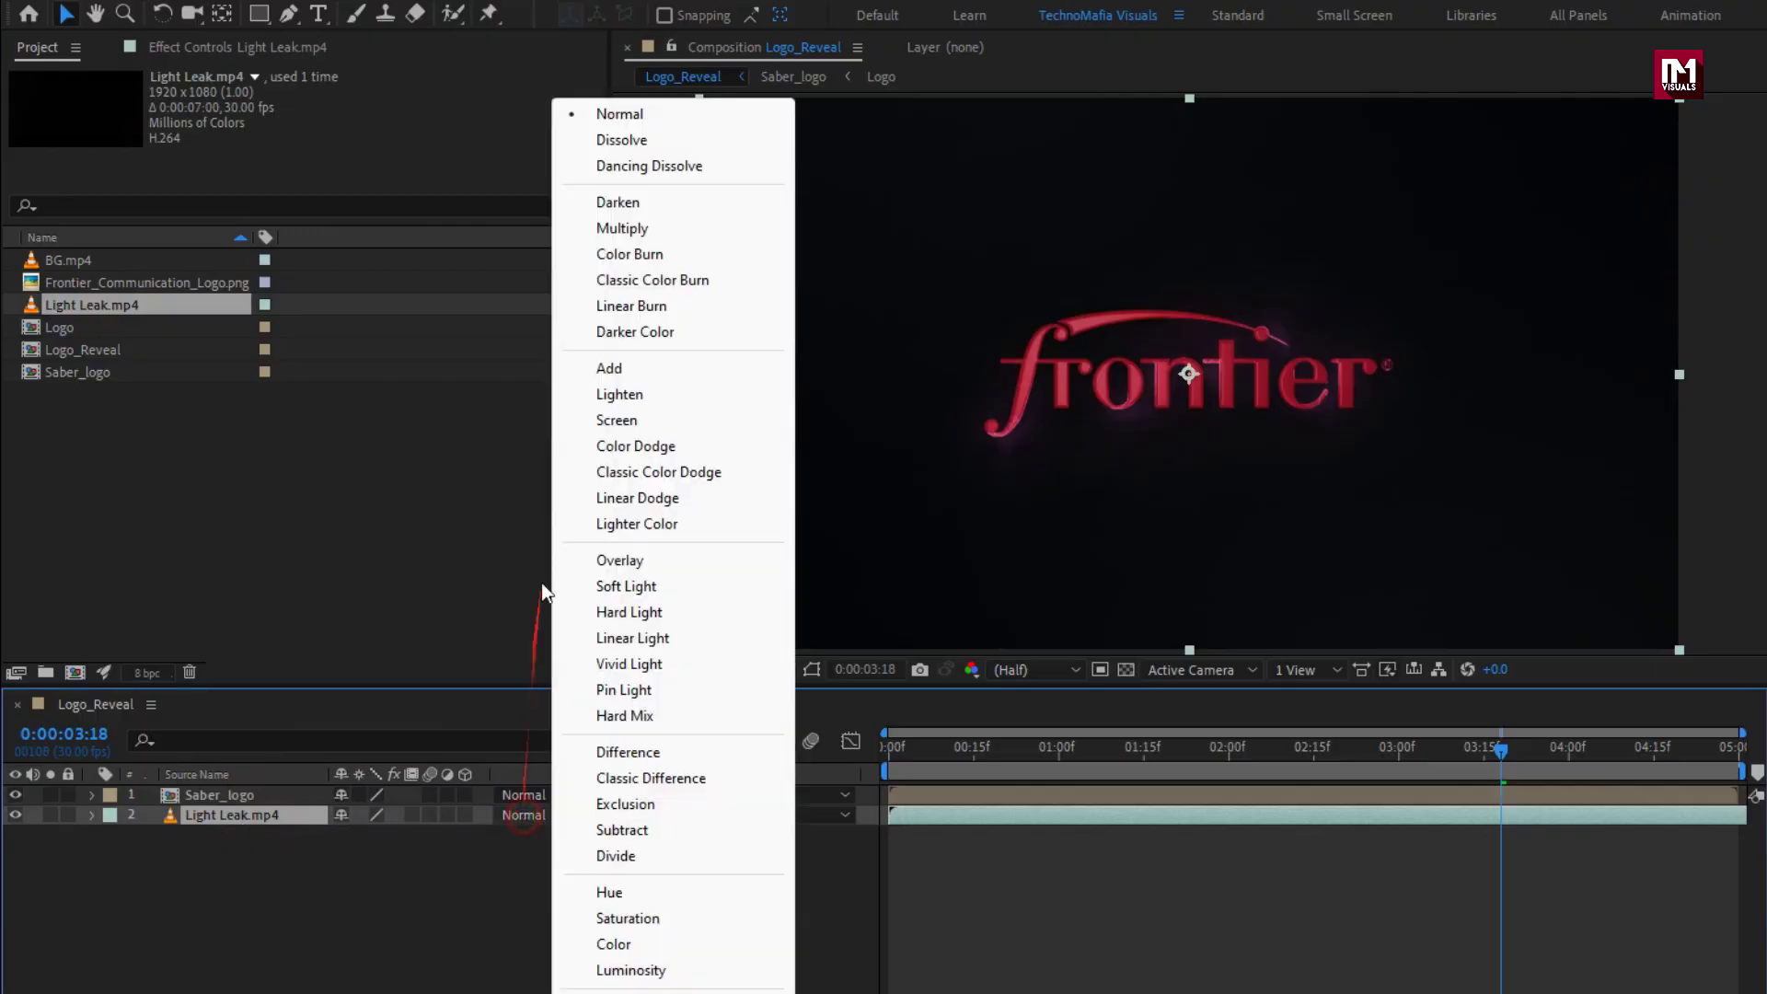
left_click(589, 370)
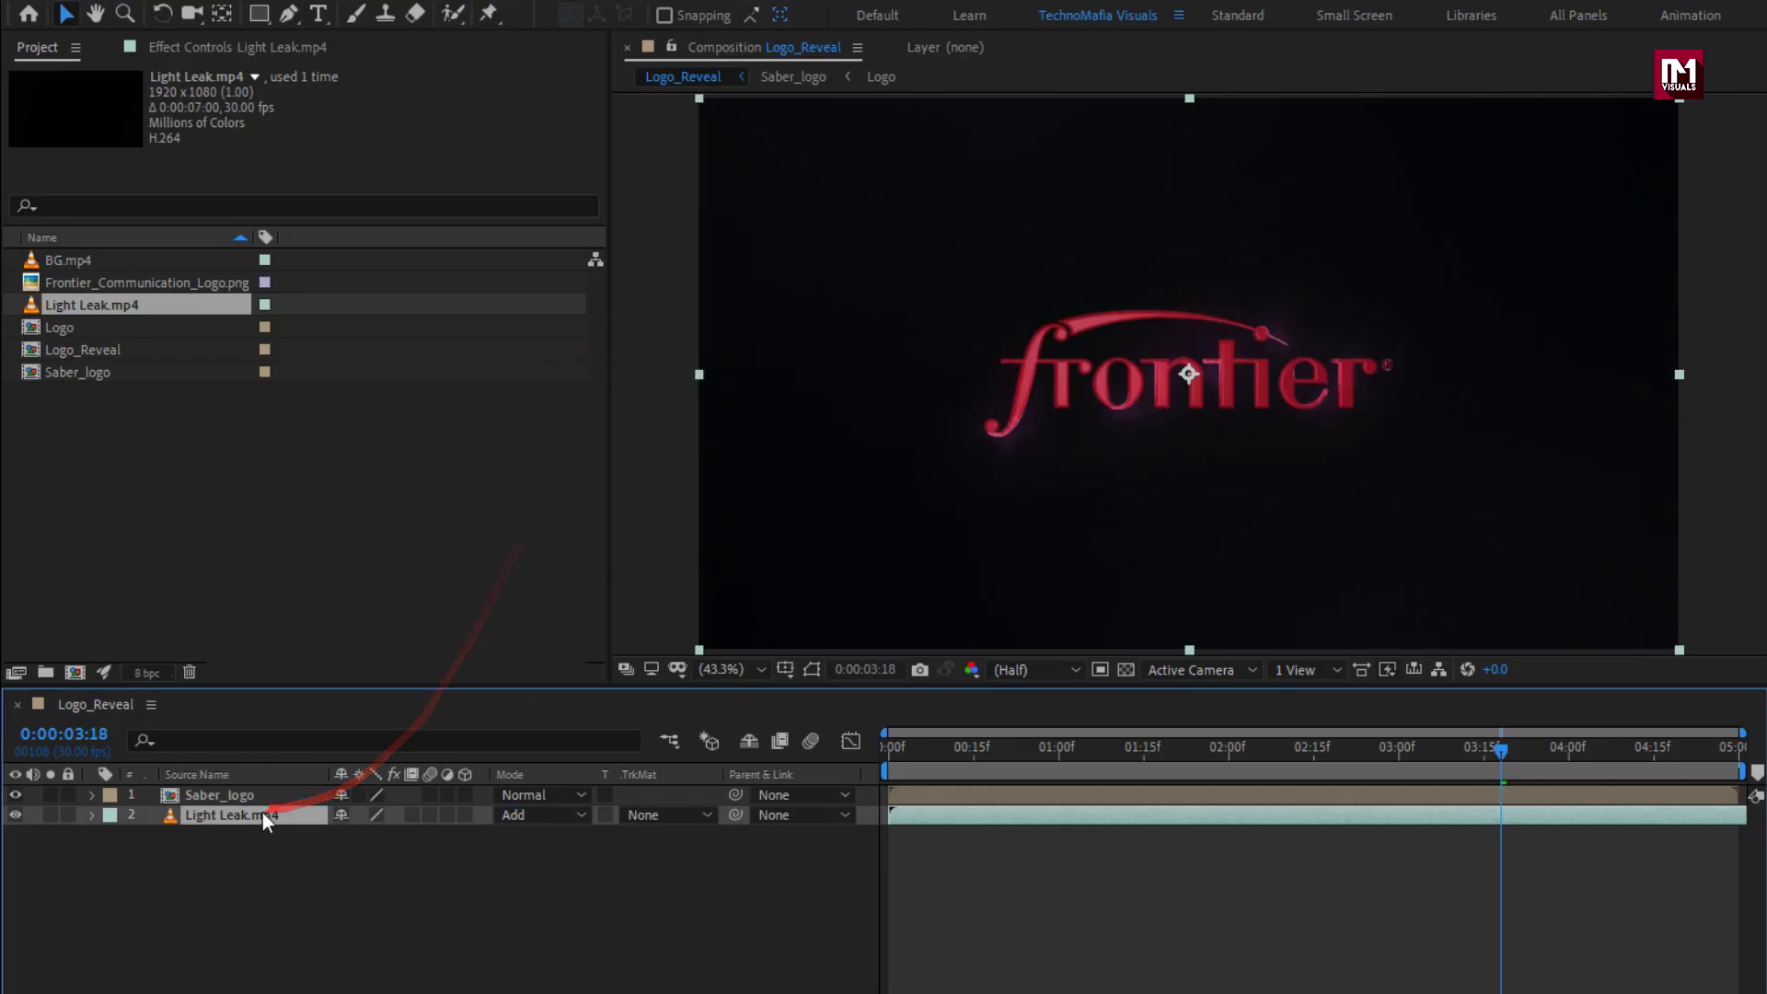
Apply the Tritone effect to the Light Leak.mp4 layer and set its Midtones to green 0B8B5C.
left_click(1656, 77)
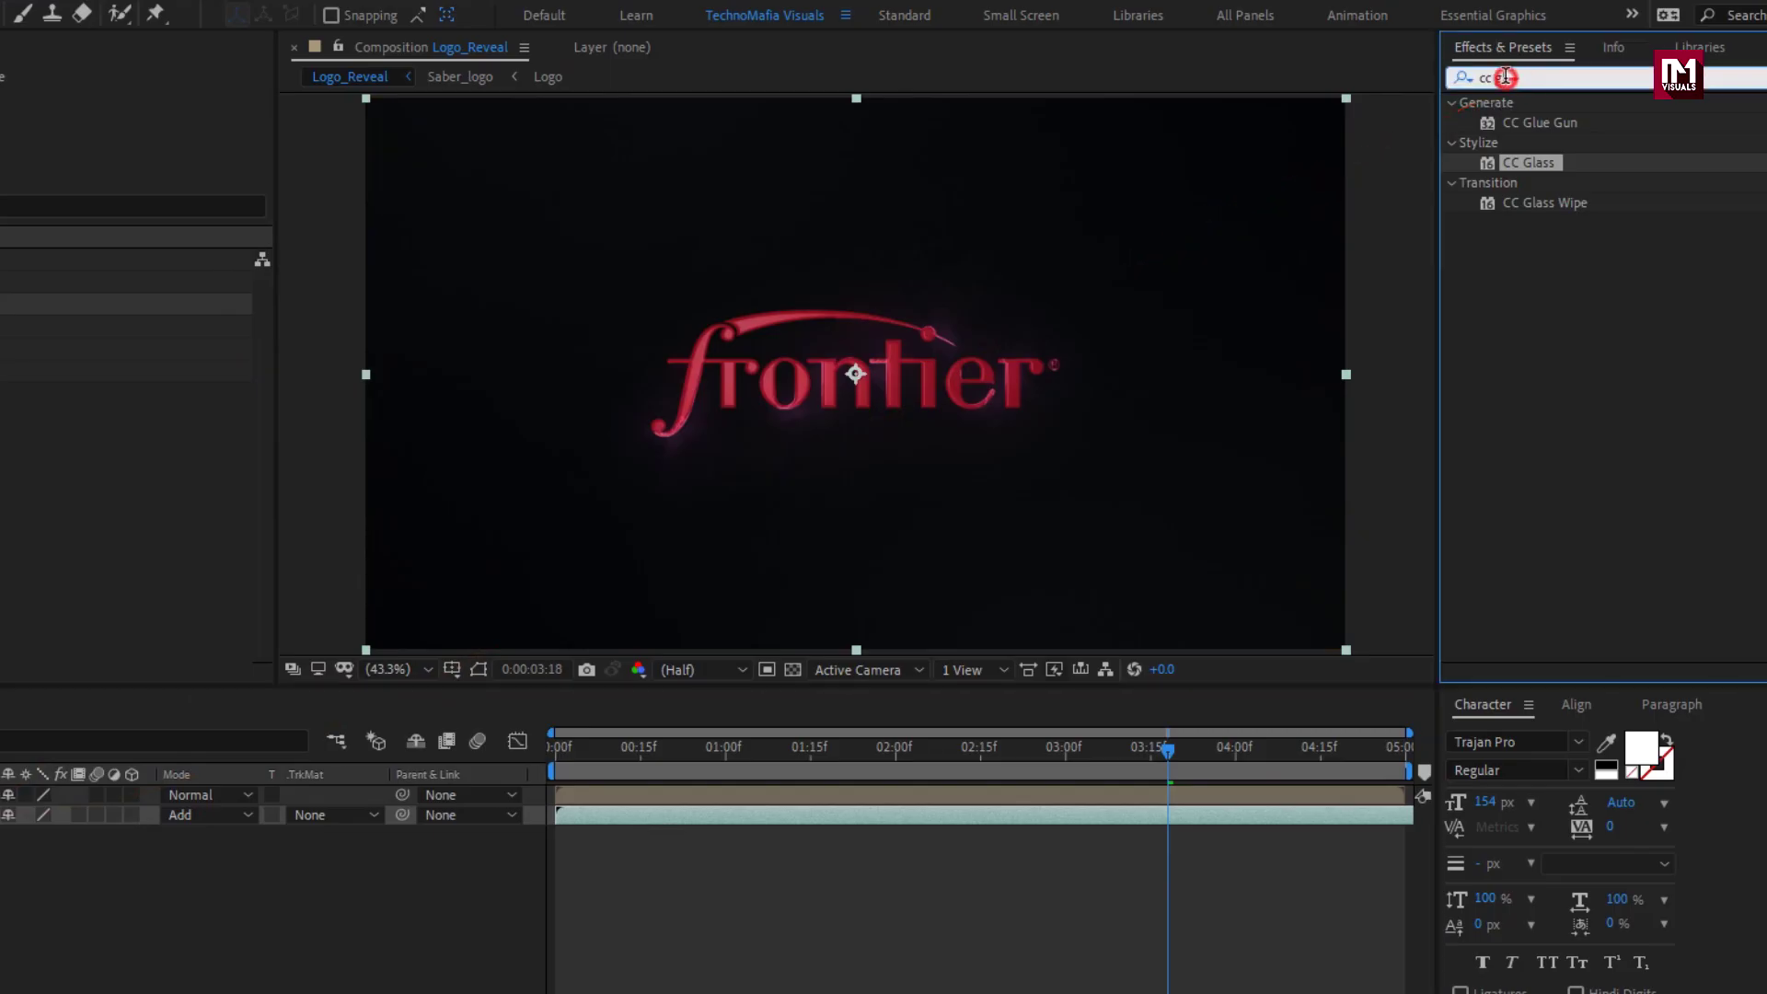
type("trit")
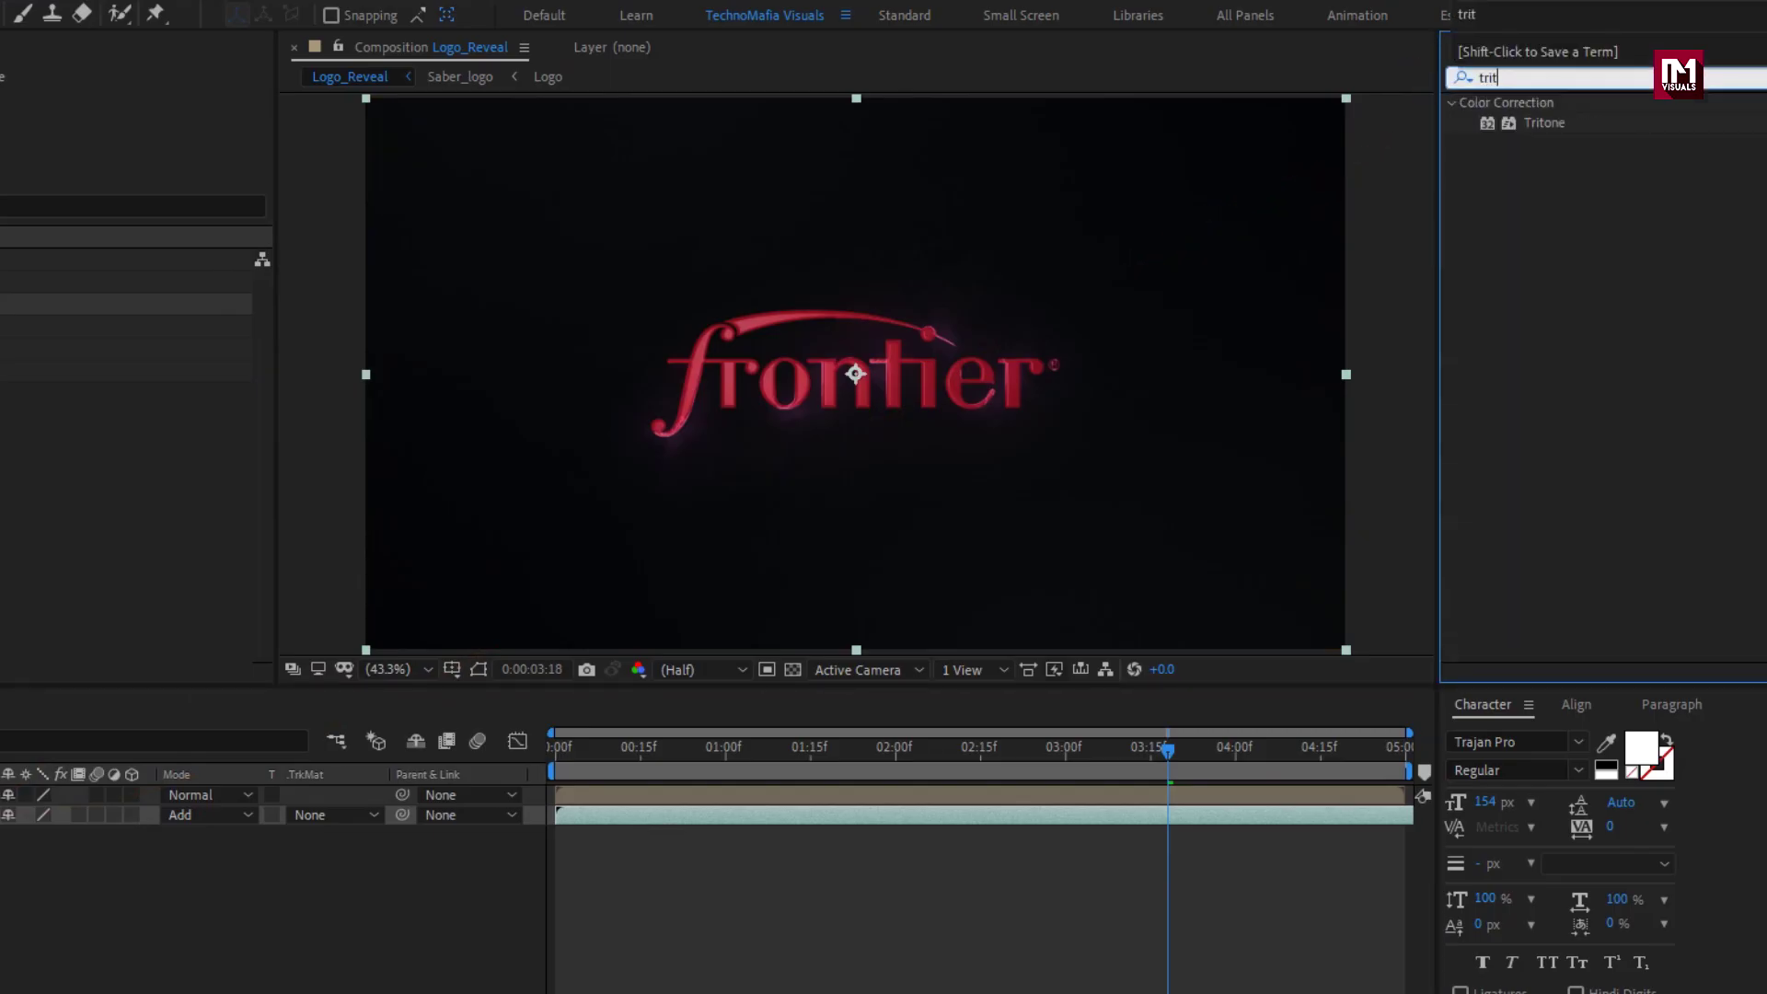
double_click(1537, 125)
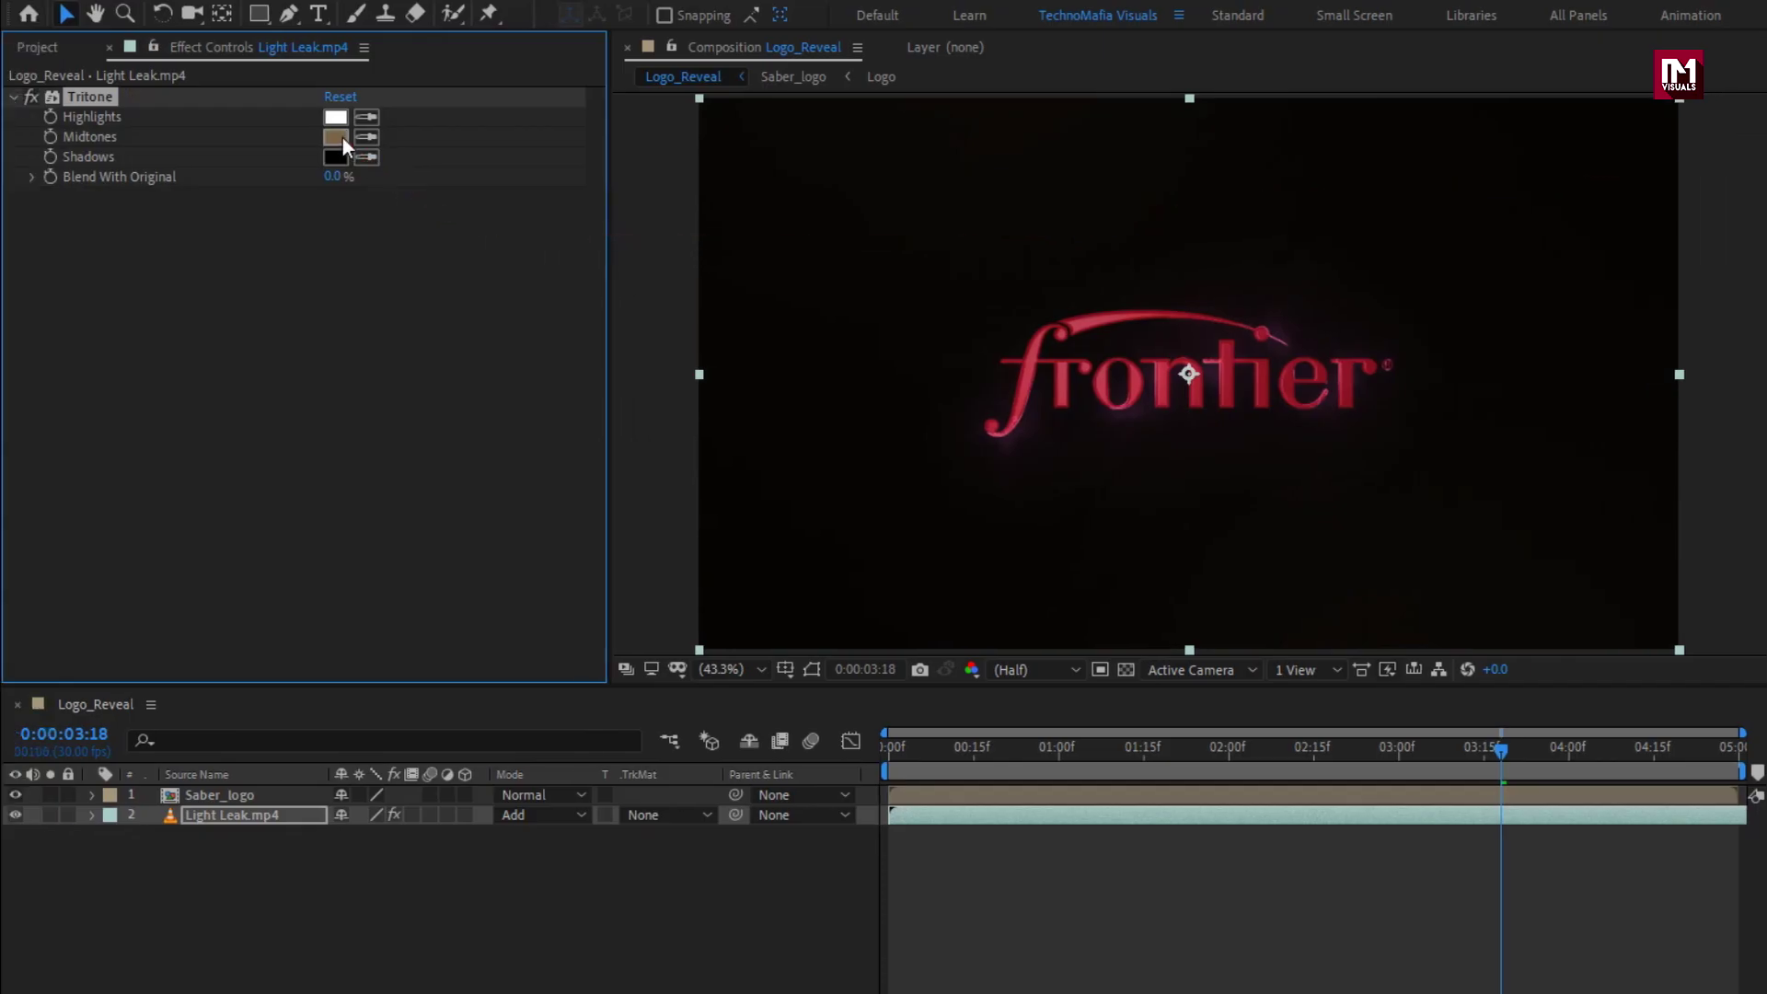
left_click(342, 136)
left_click_drag(561, 566, 562, 633)
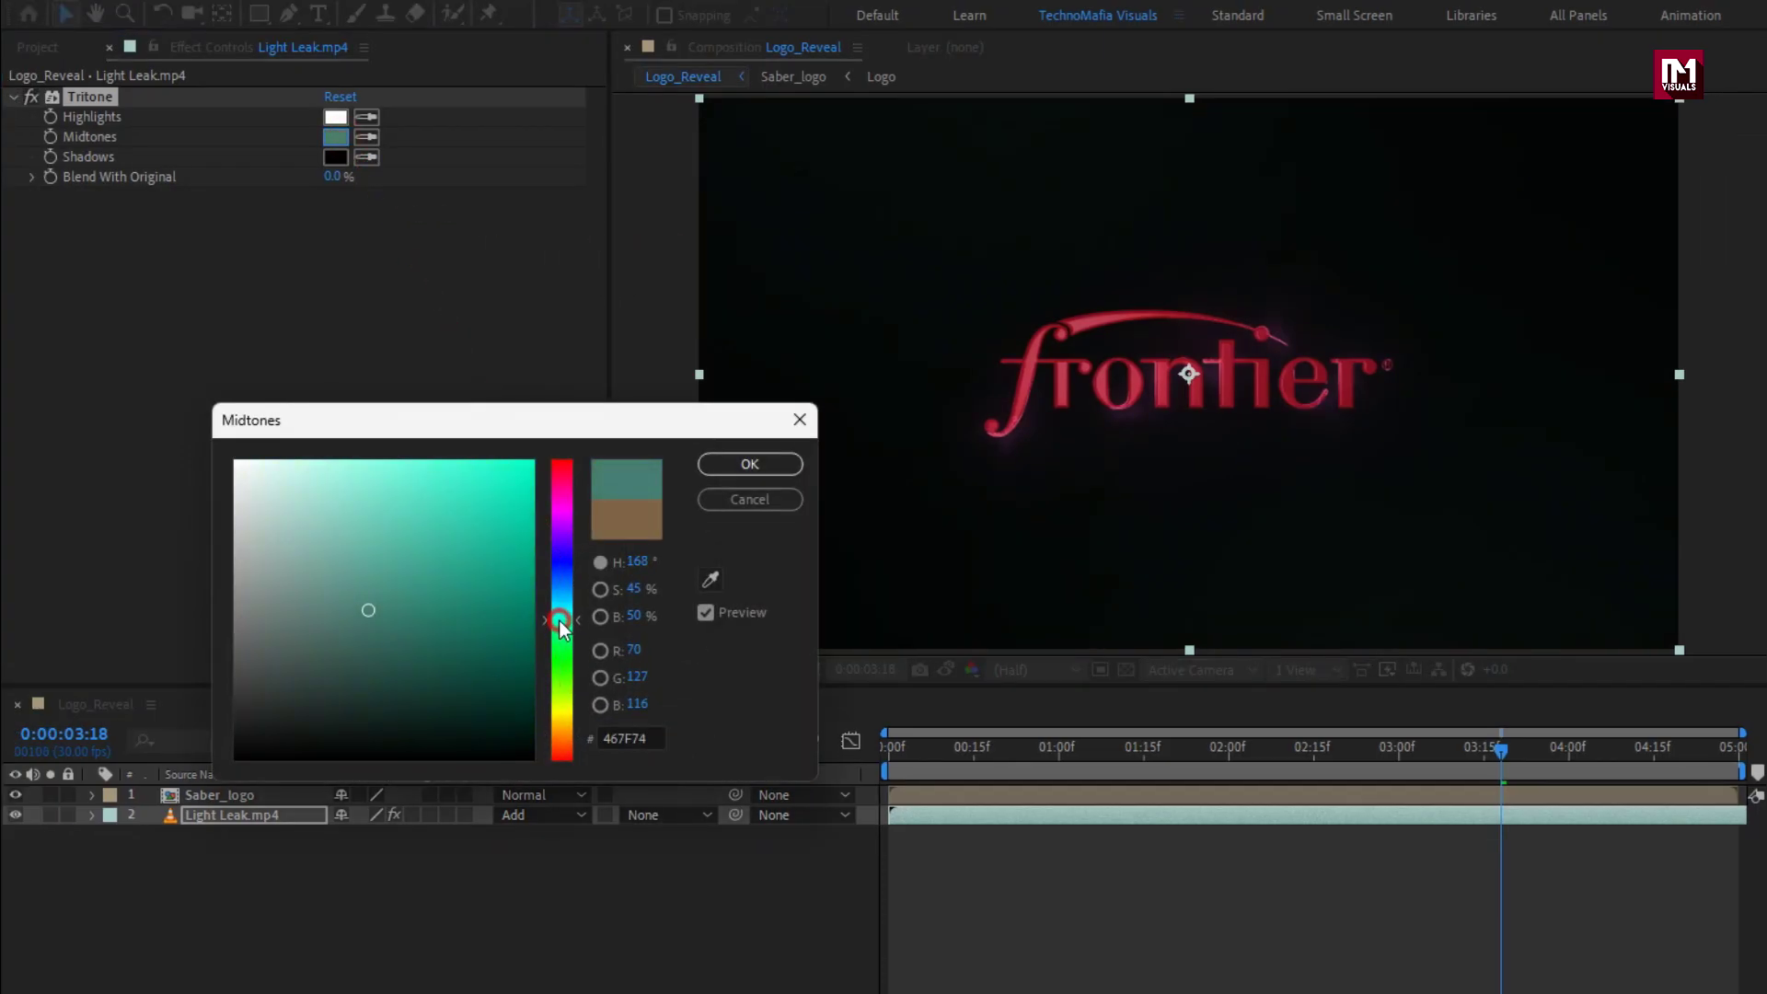
mouse_move(442, 501)
left_mouse_down()
mouse_move(500, 489)
mouse_move(478, 540)
mouse_move(507, 525)
mouse_move(525, 582)
left_mouse_up()
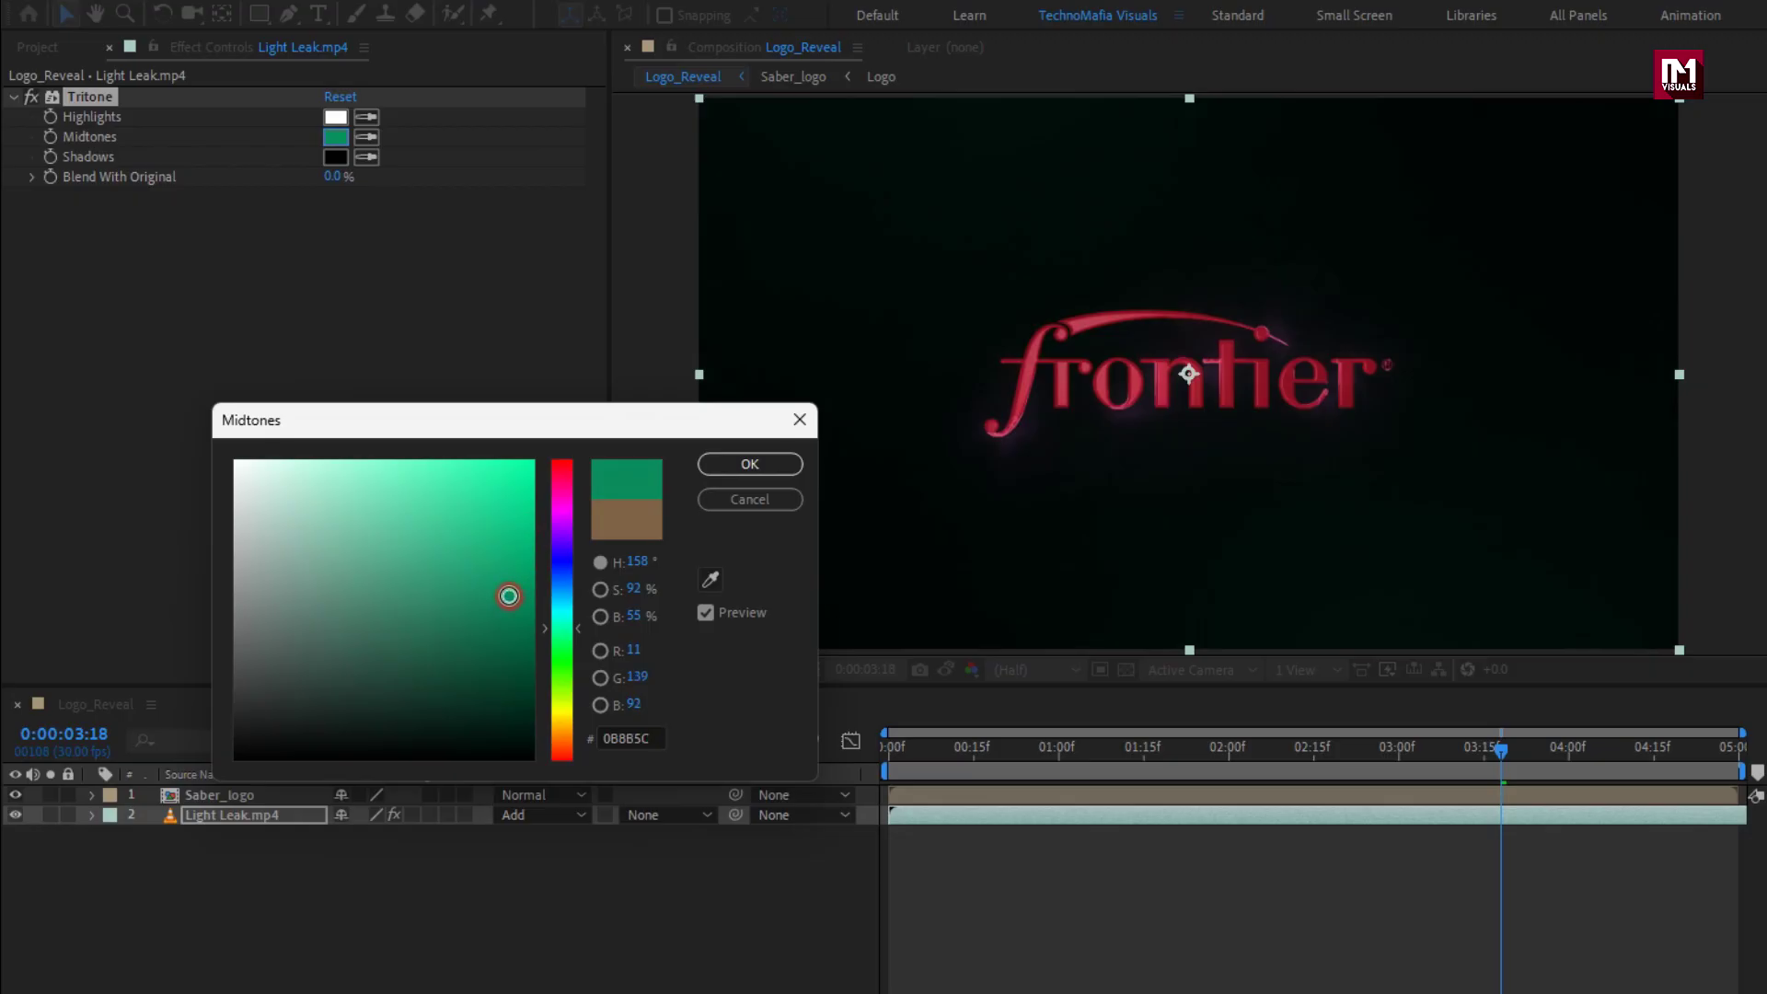
left_click(712, 473)
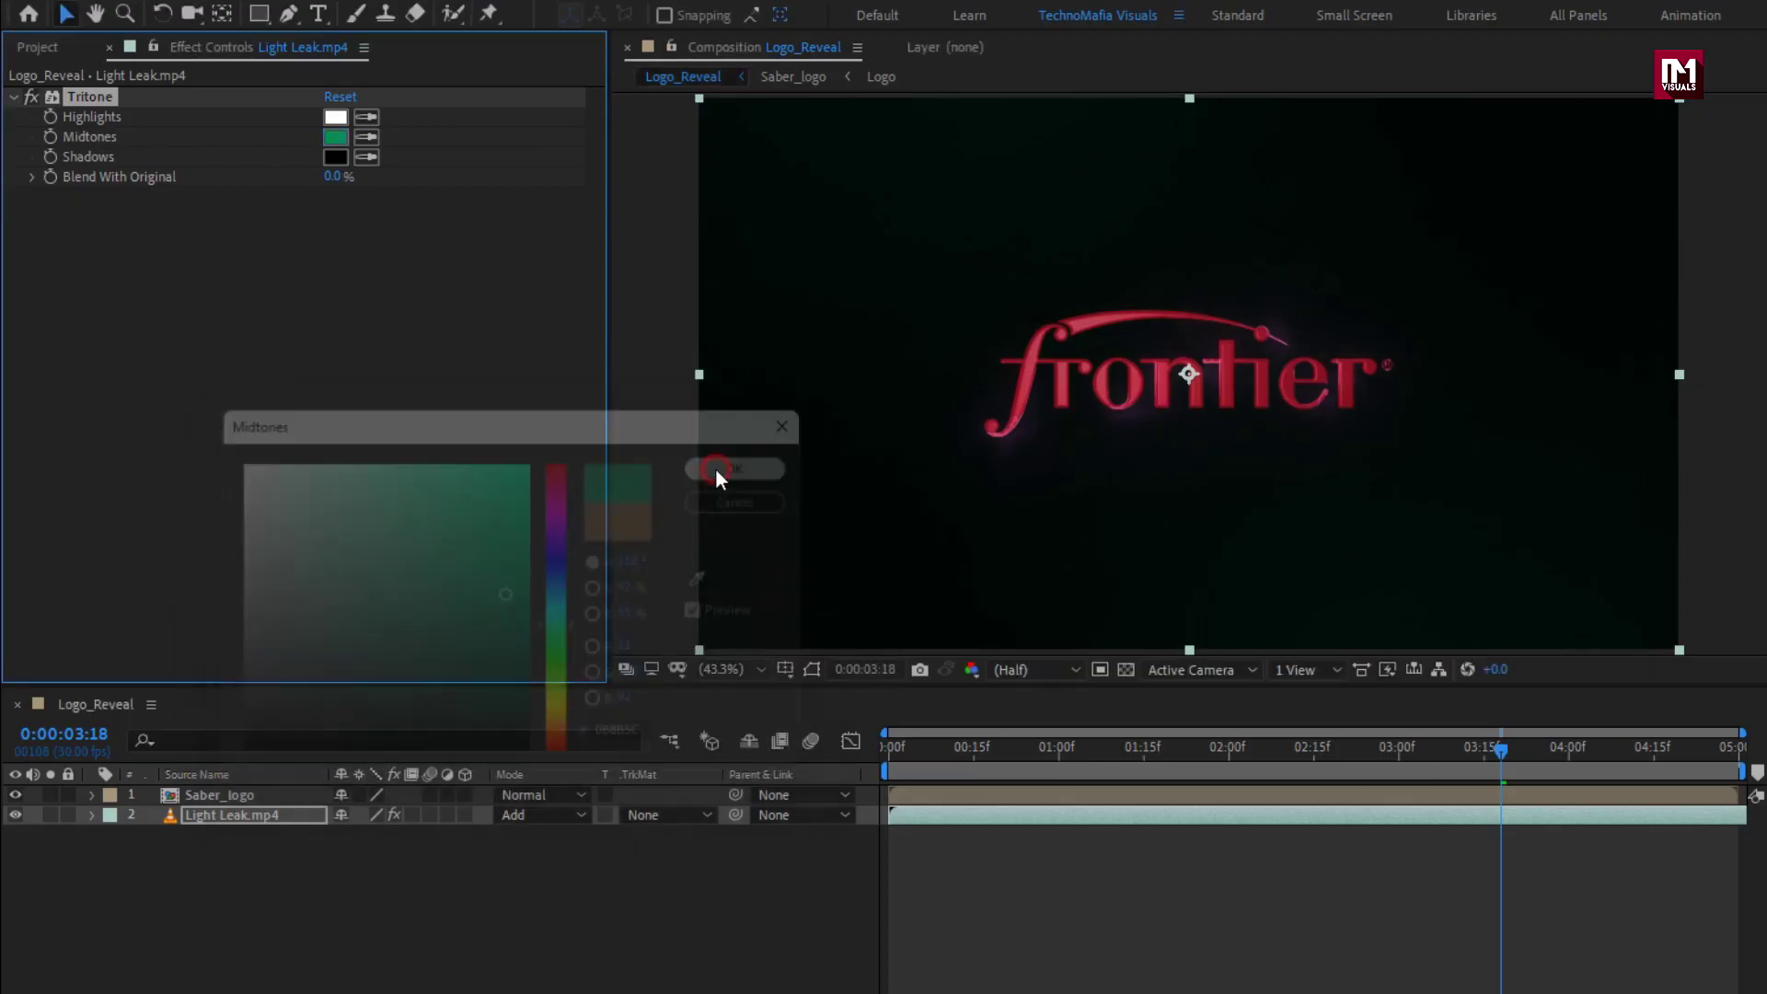
Duplicate the Light Leak.mp4 layer and set the copy's Tritone Midtones to pink FF2892.
left_click(239, 815)
key("ctrl+d")
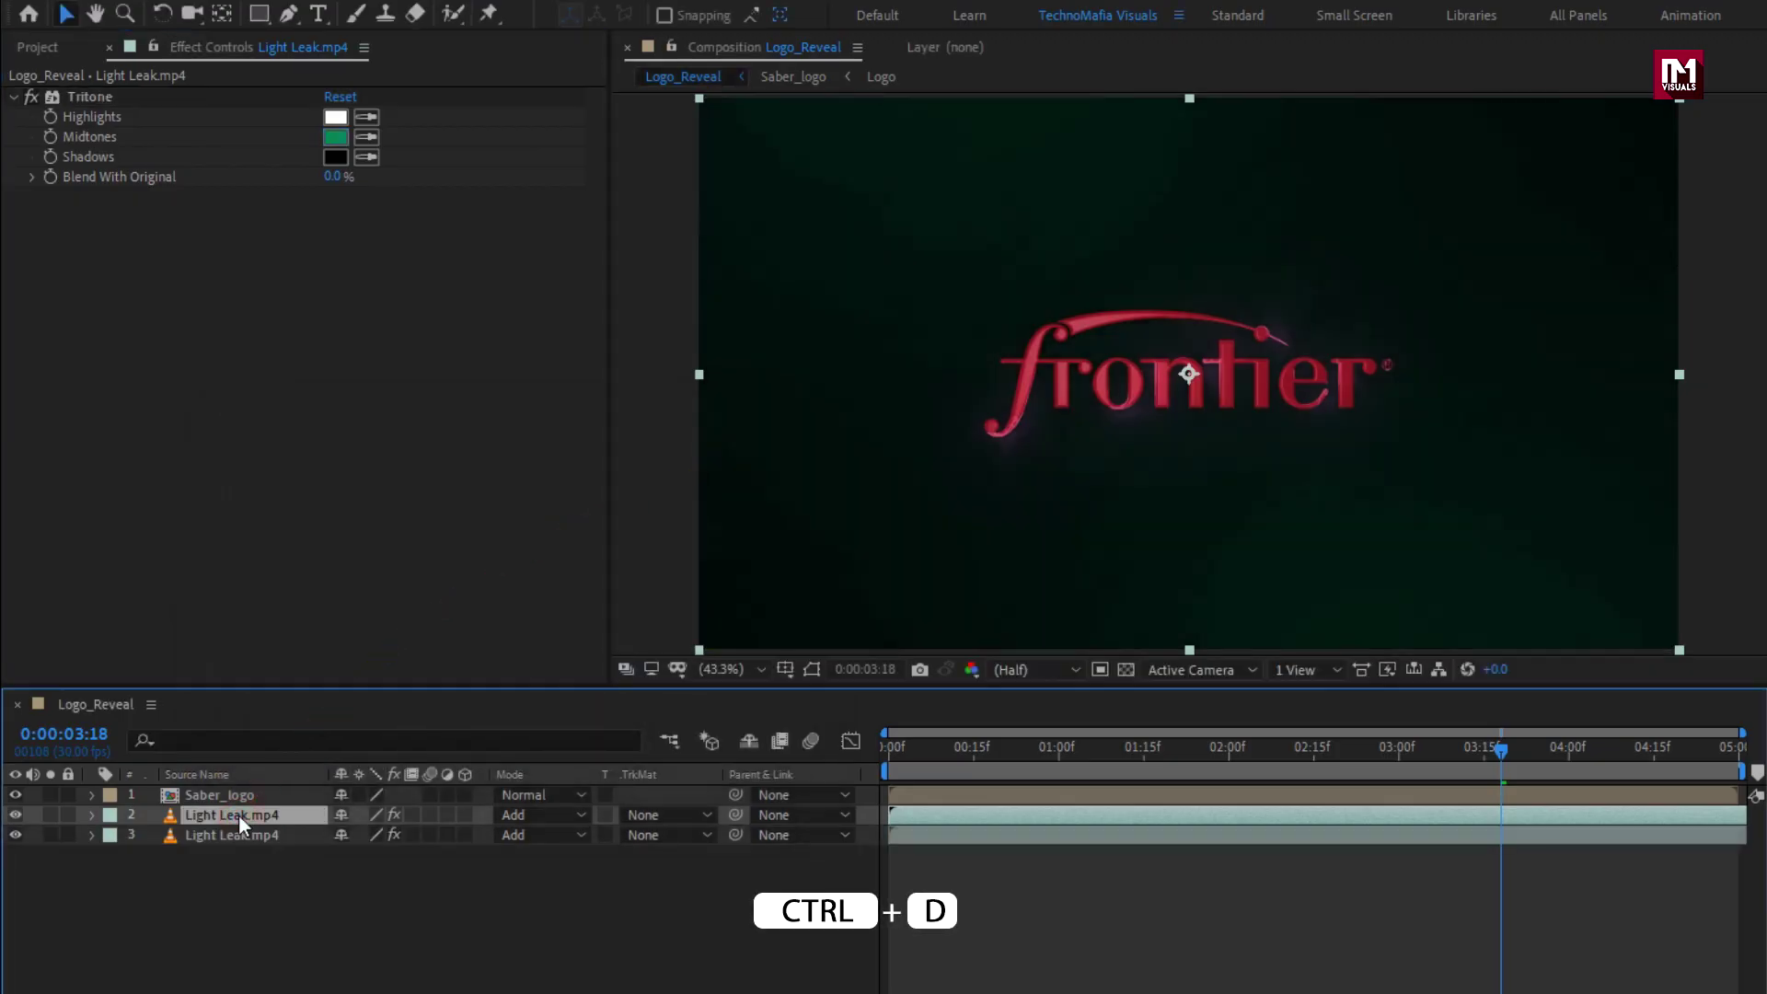
left_click(335, 136)
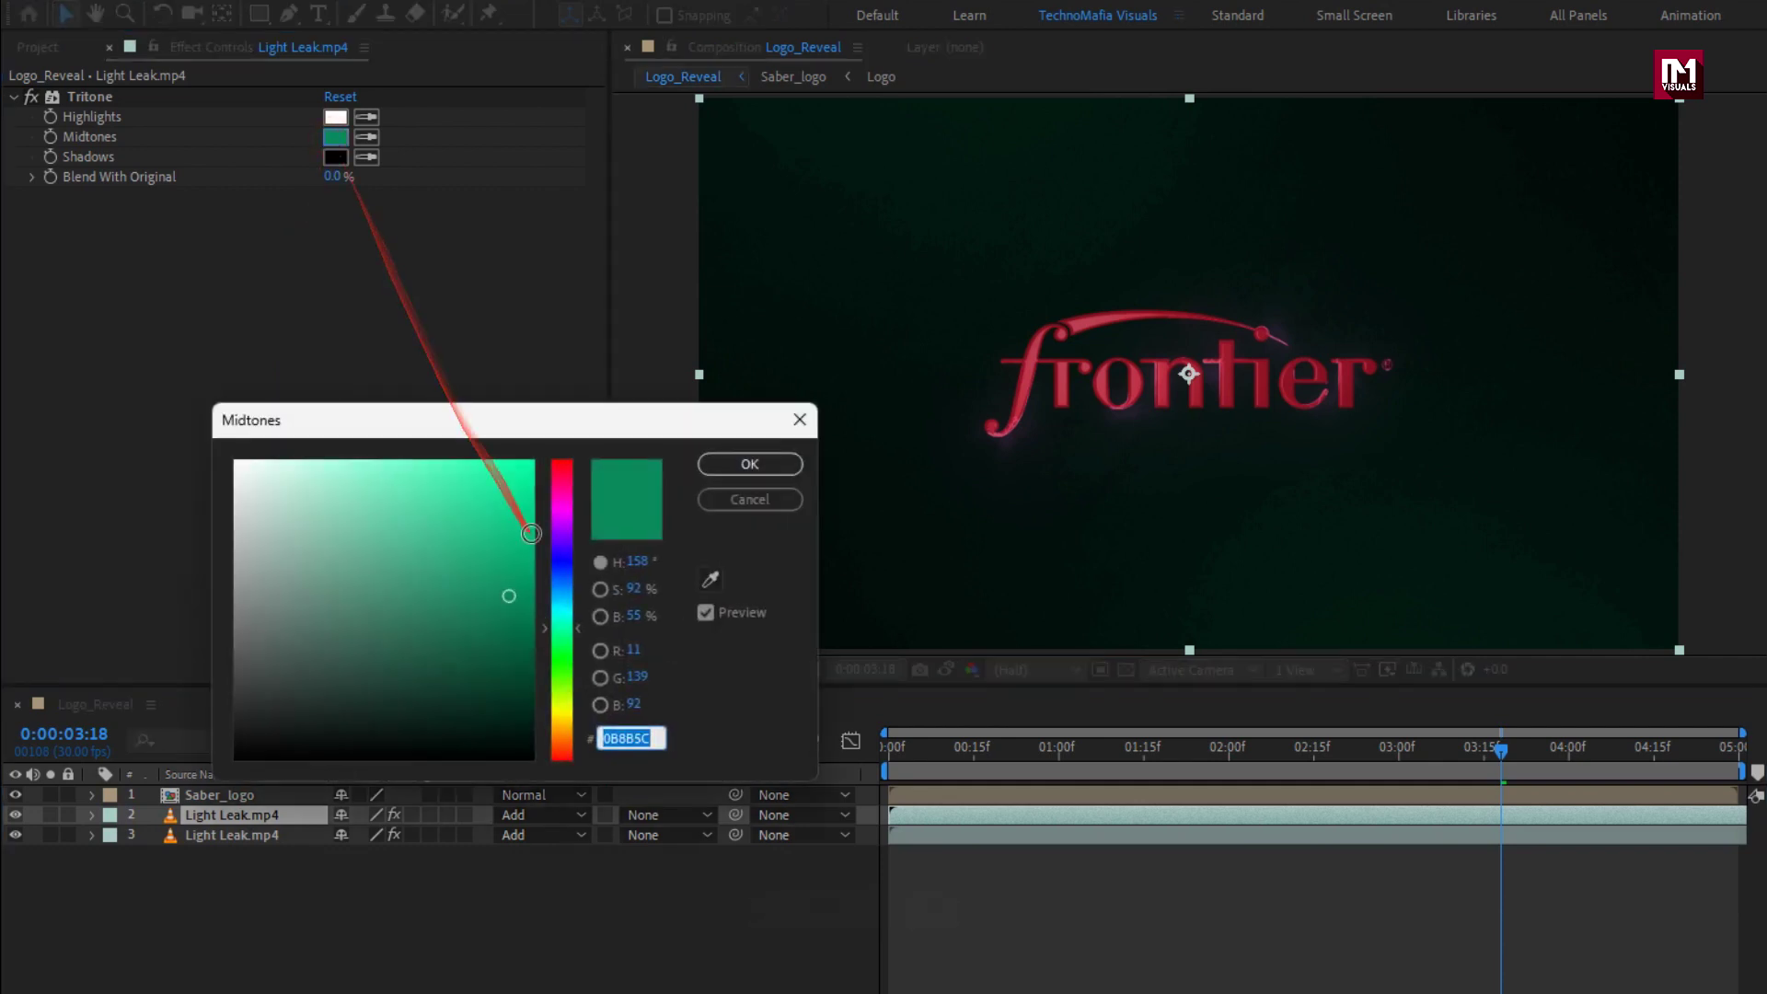
left_click(555, 517)
left_click_drag(554, 515, 549, 484)
left_click(394, 470)
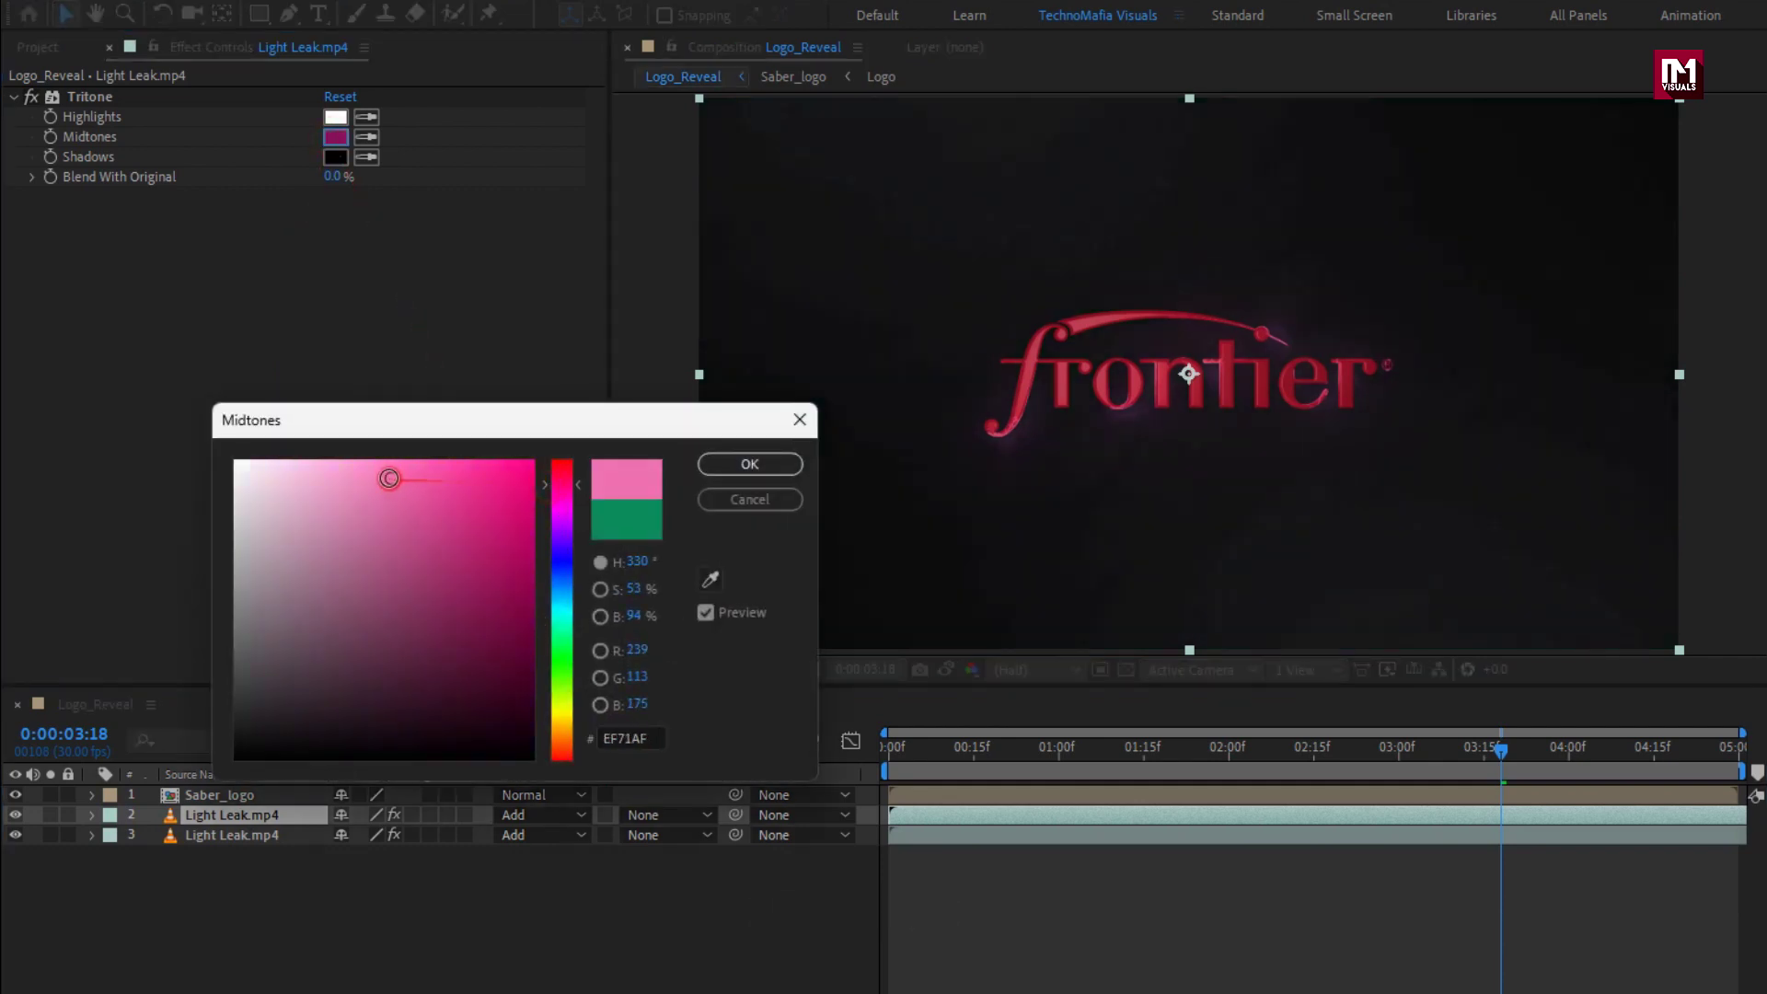
left_click_drag(429, 467, 489, 460)
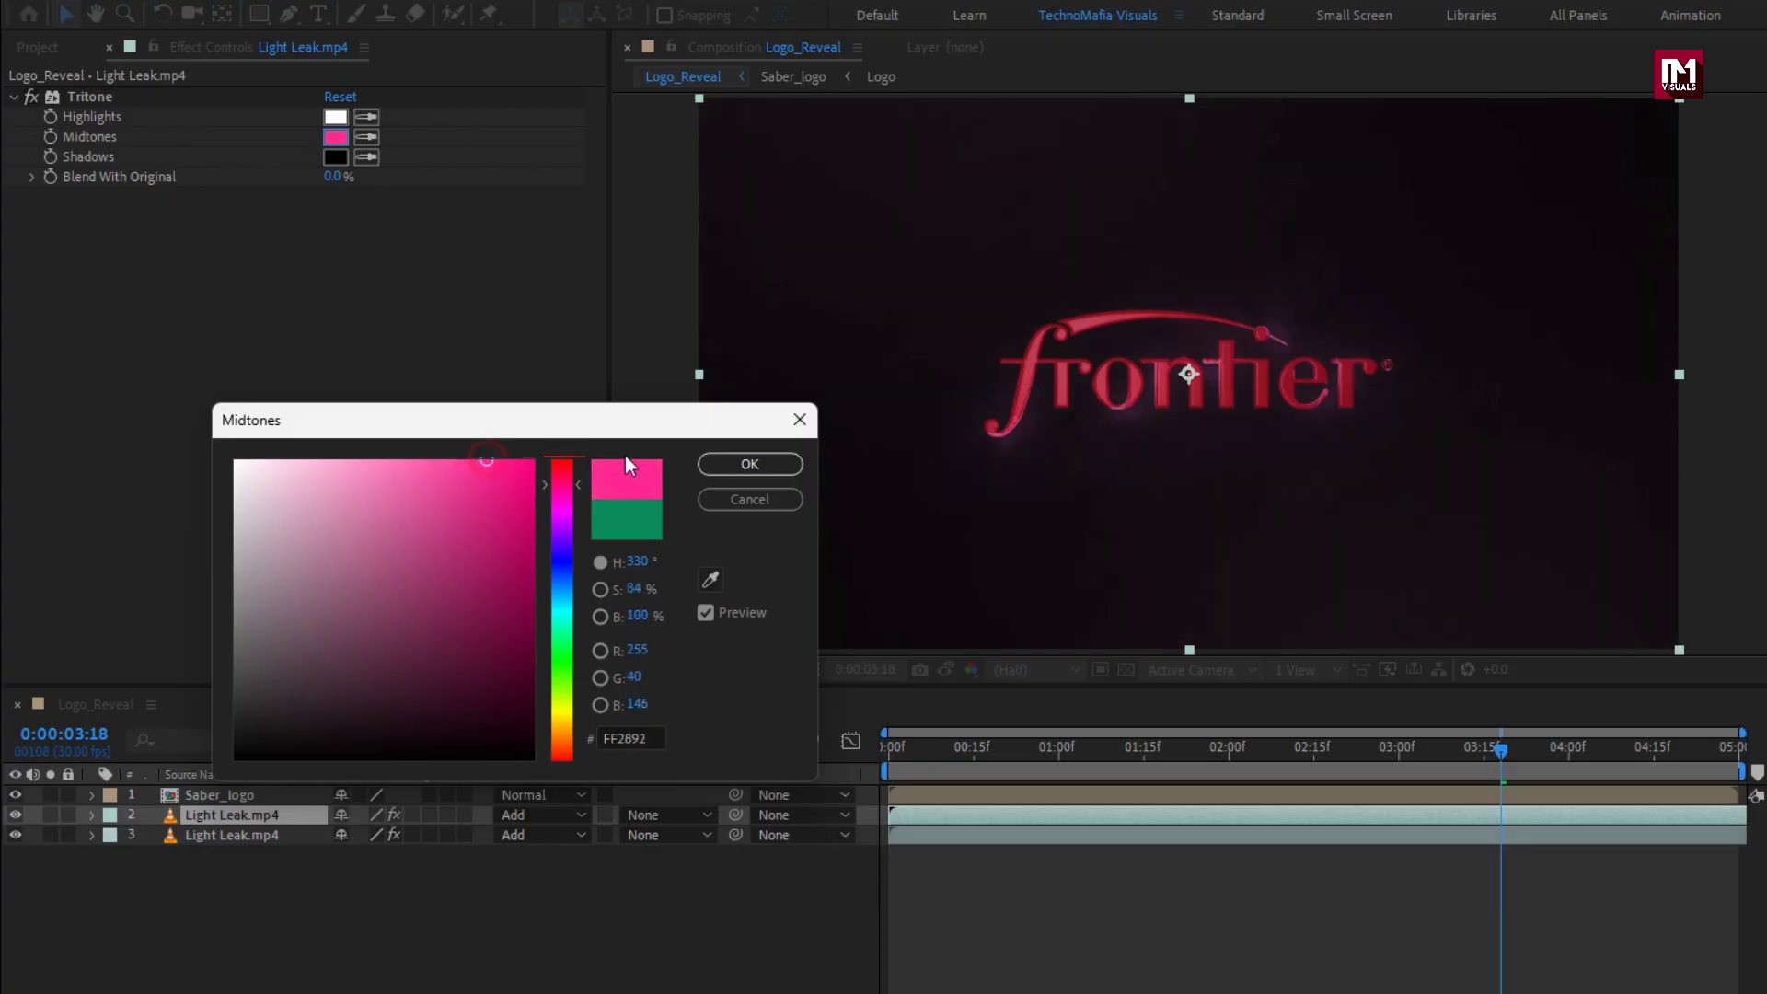
left_click(736, 463)
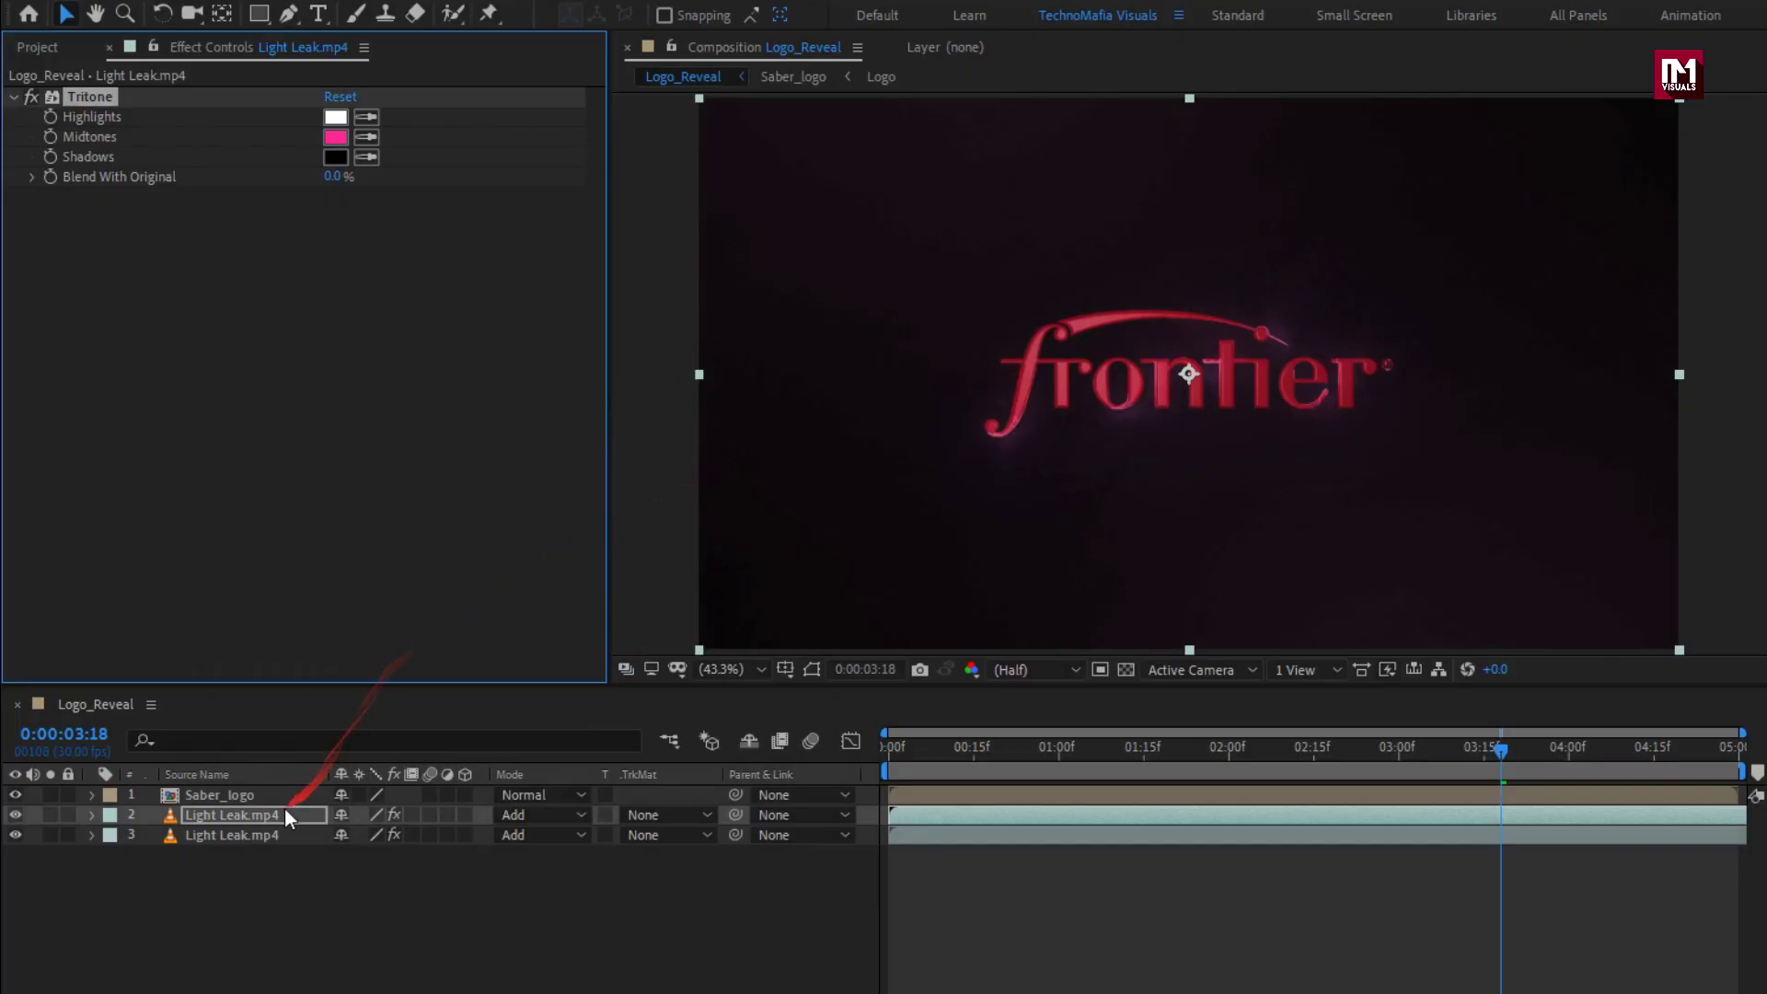
Set the pink Light Leak.mp4 layer's Rotation to 180° and collapse its properties.
left_click(231, 816)
key("r")
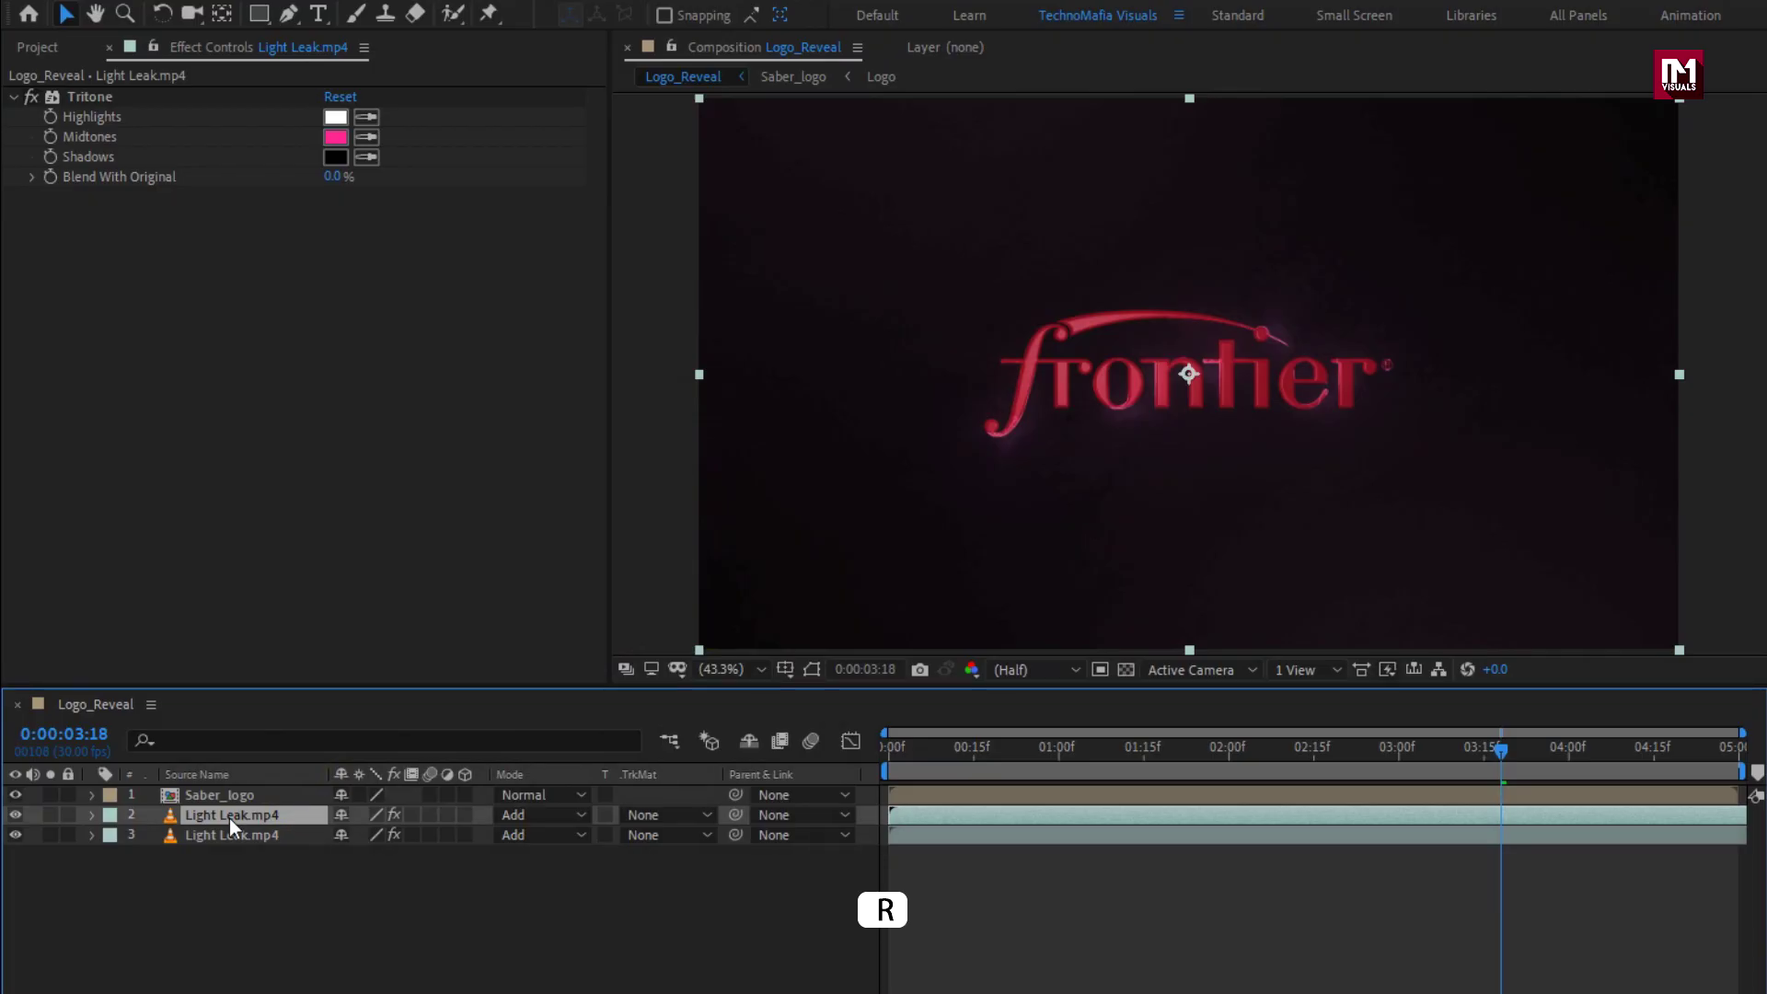
left_click(372, 833)
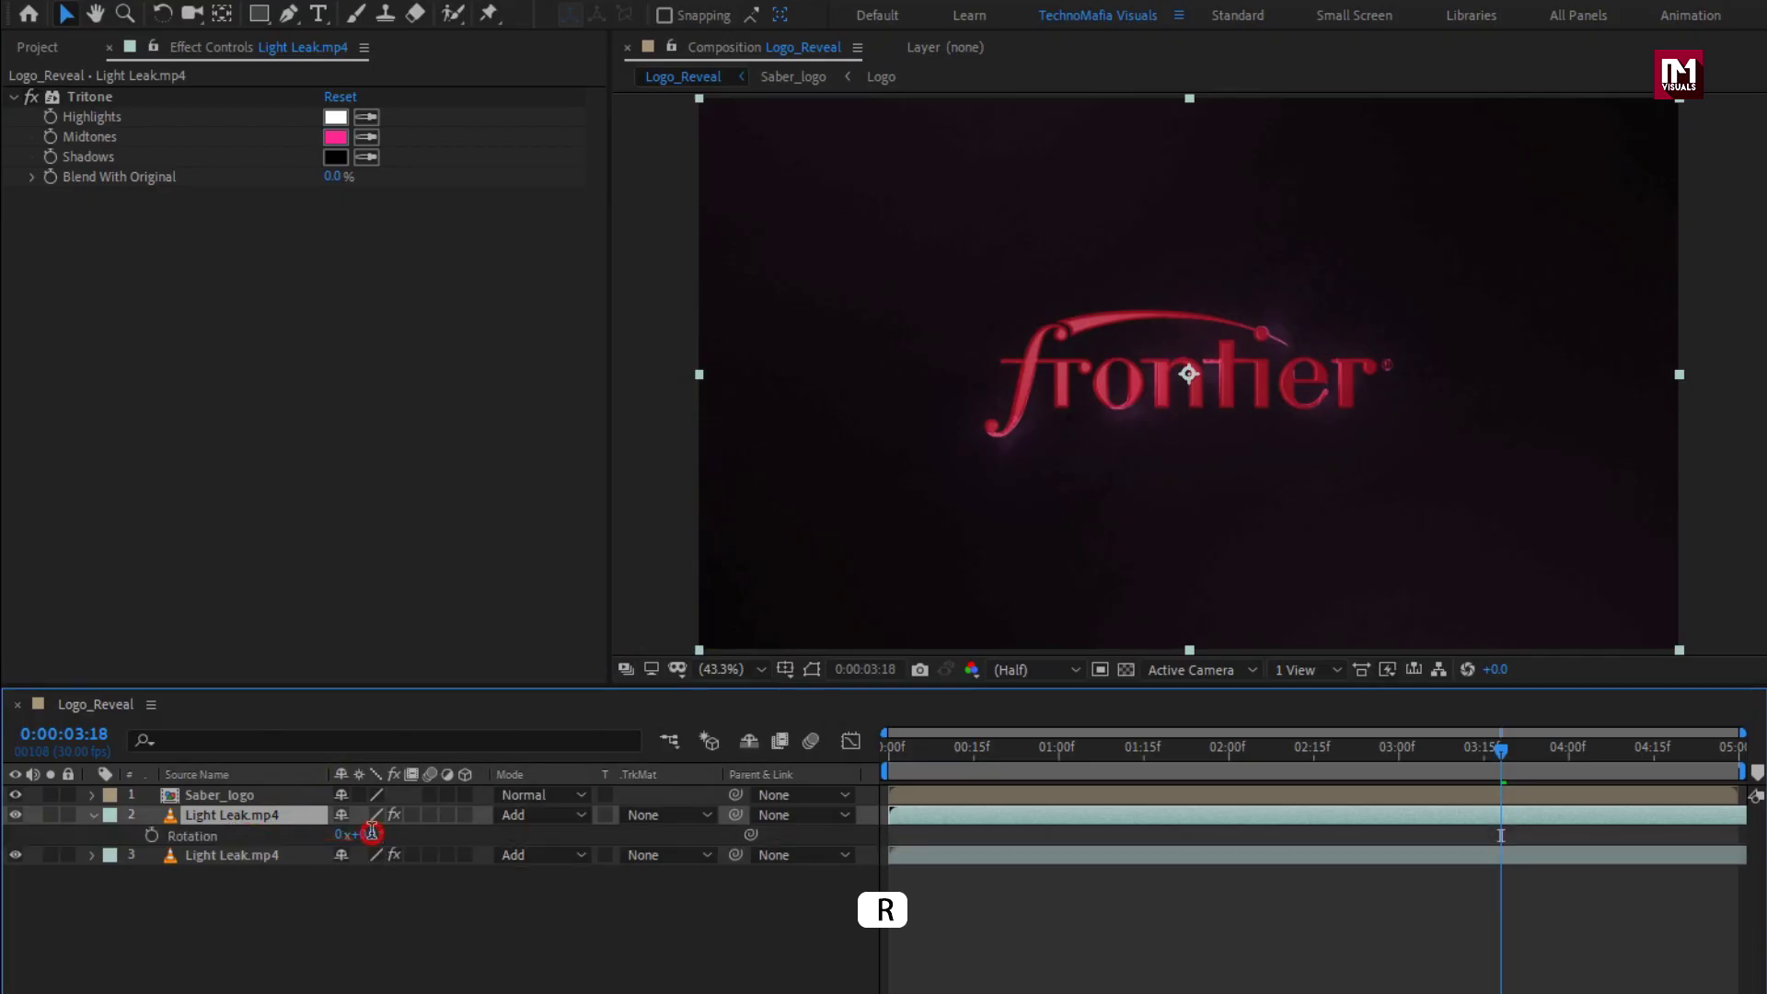
type("180")
key("Return")
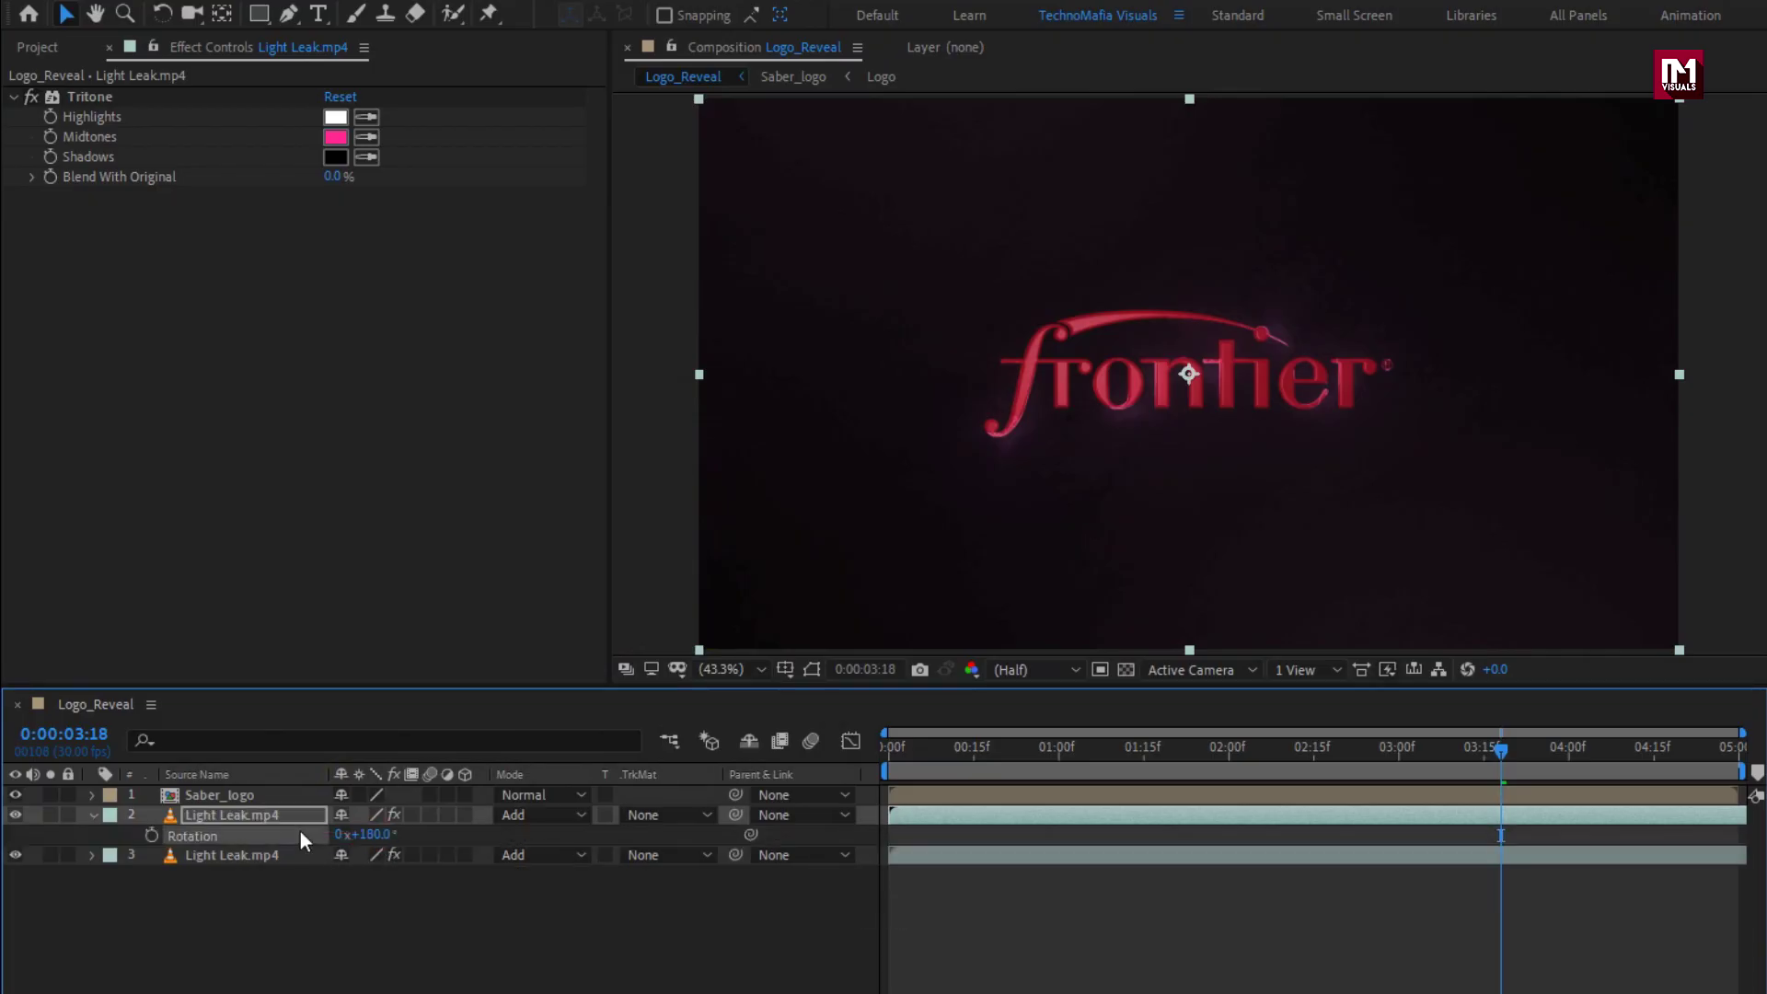
left_click(93, 815)
Place BG.mp4 beneath Saber_logo in the Logo_Reveal composition and draw an elliptical mask around the logo on it.
left_click(37, 46)
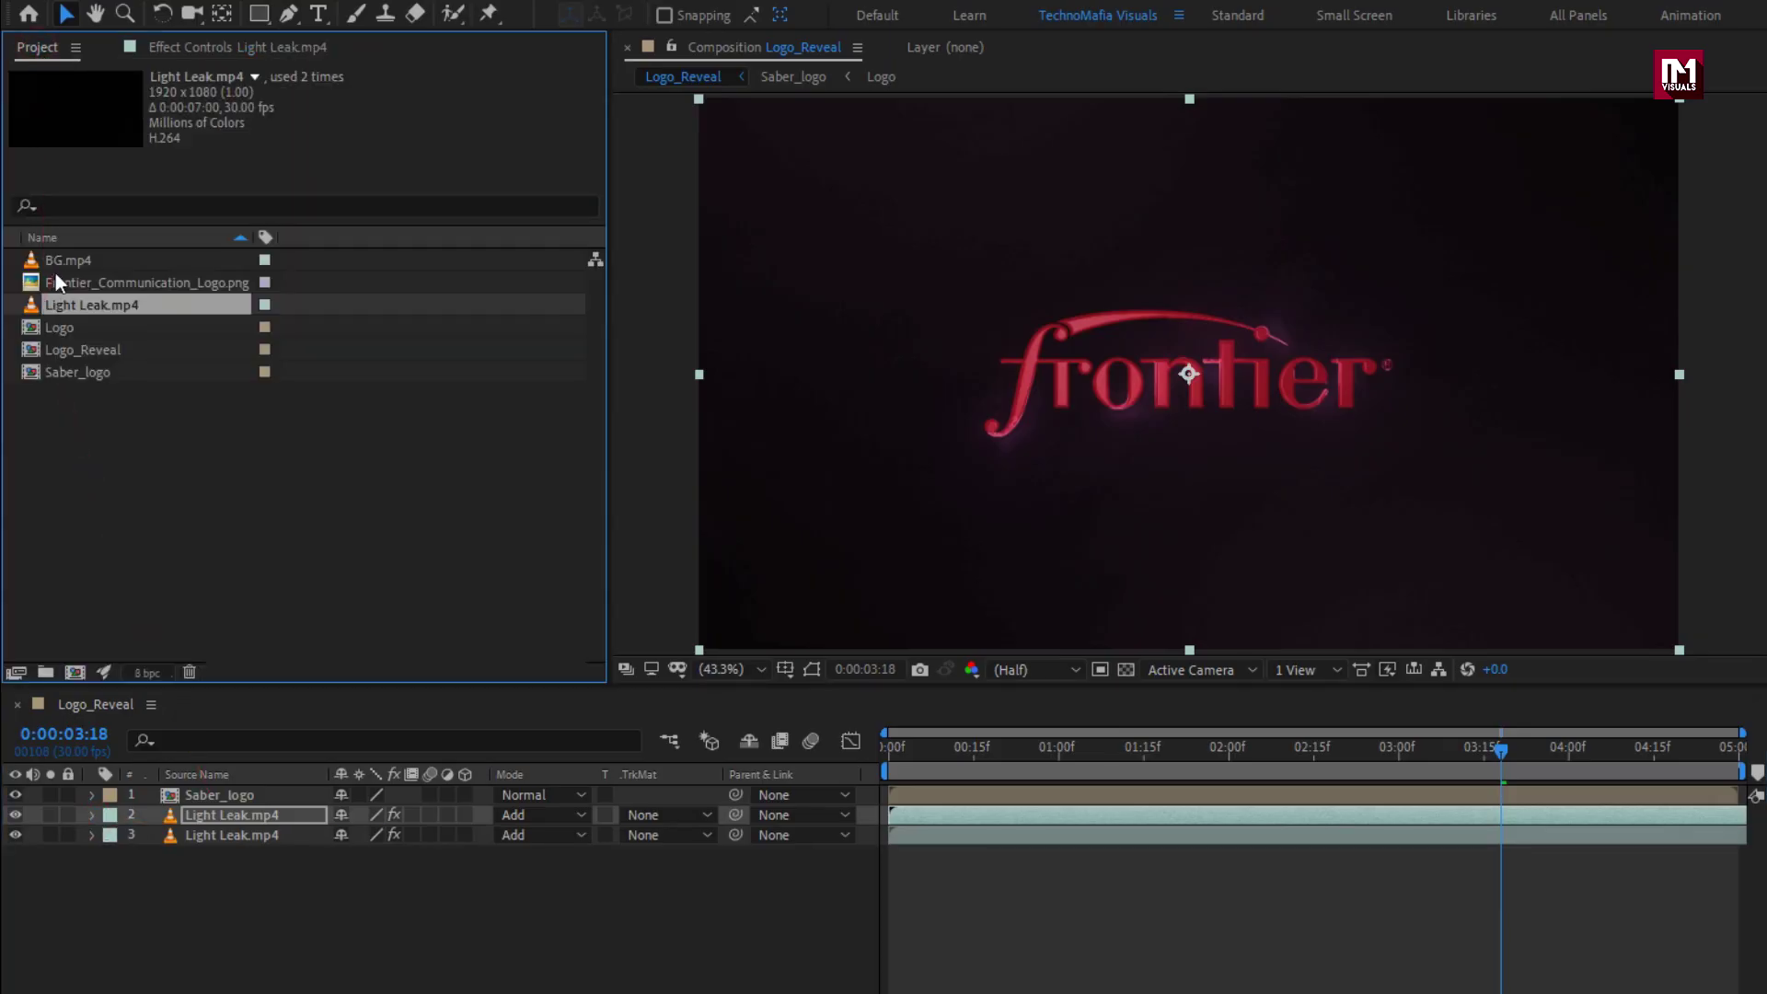
left_click_drag(53, 261, 229, 806)
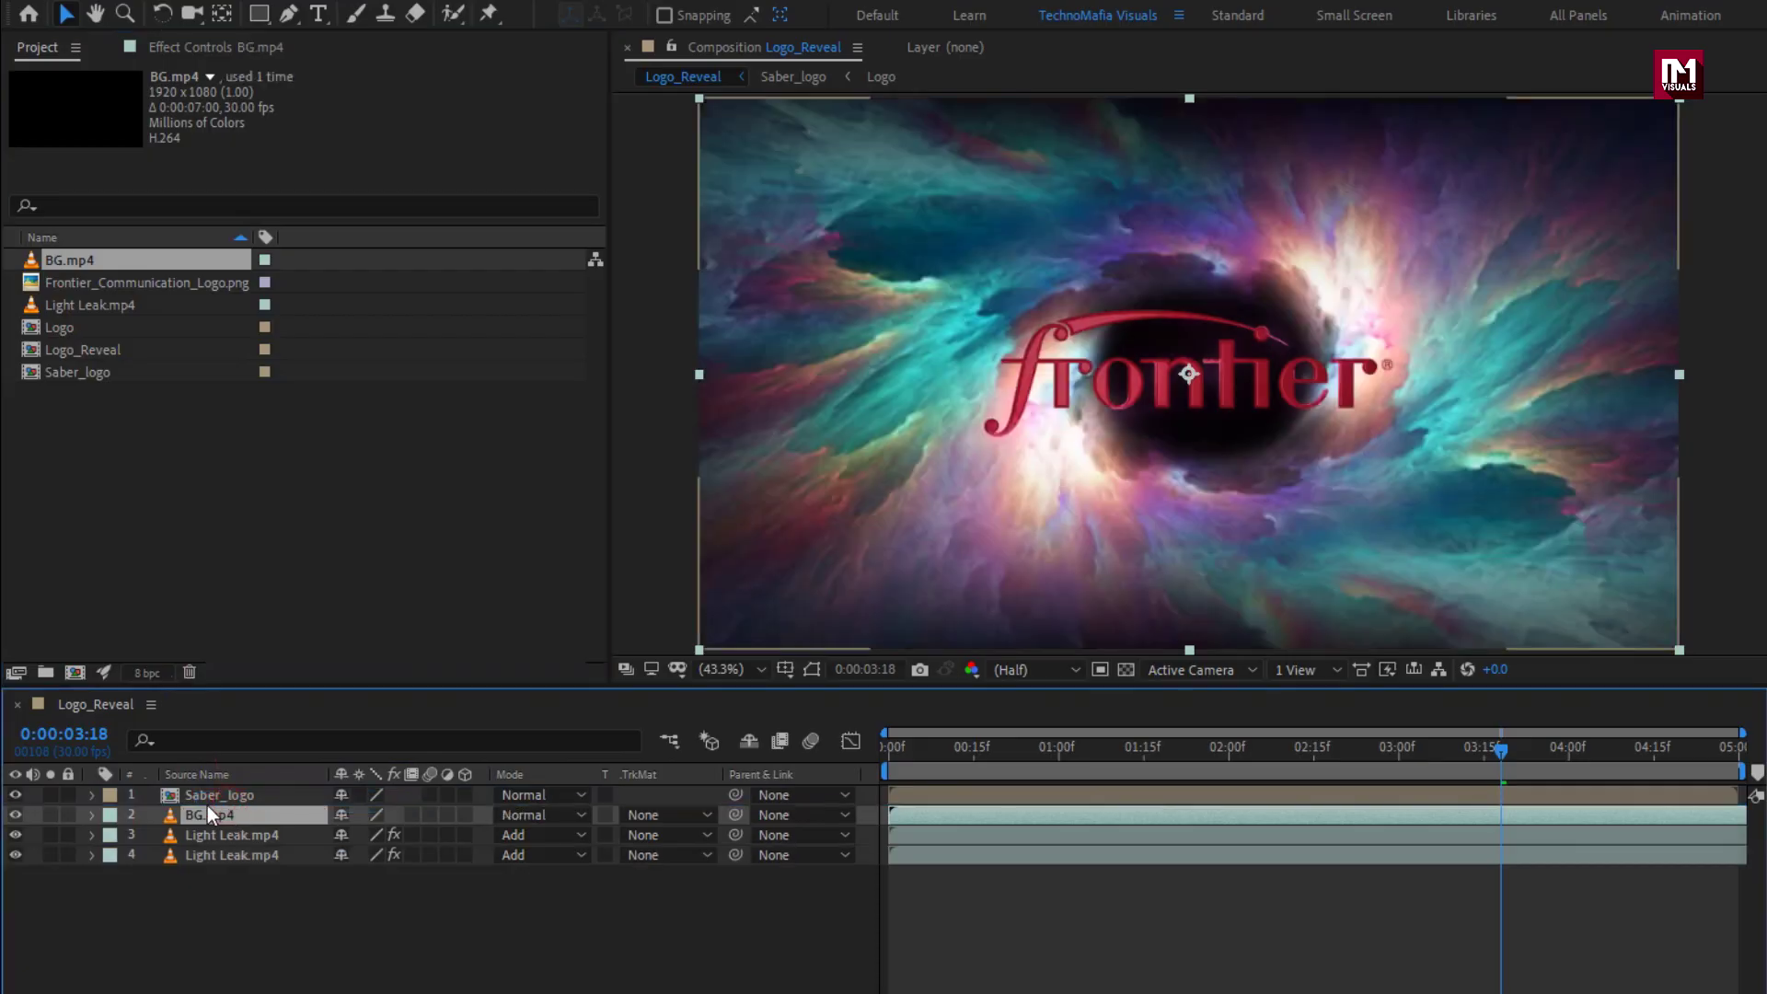
left_click(257, 15)
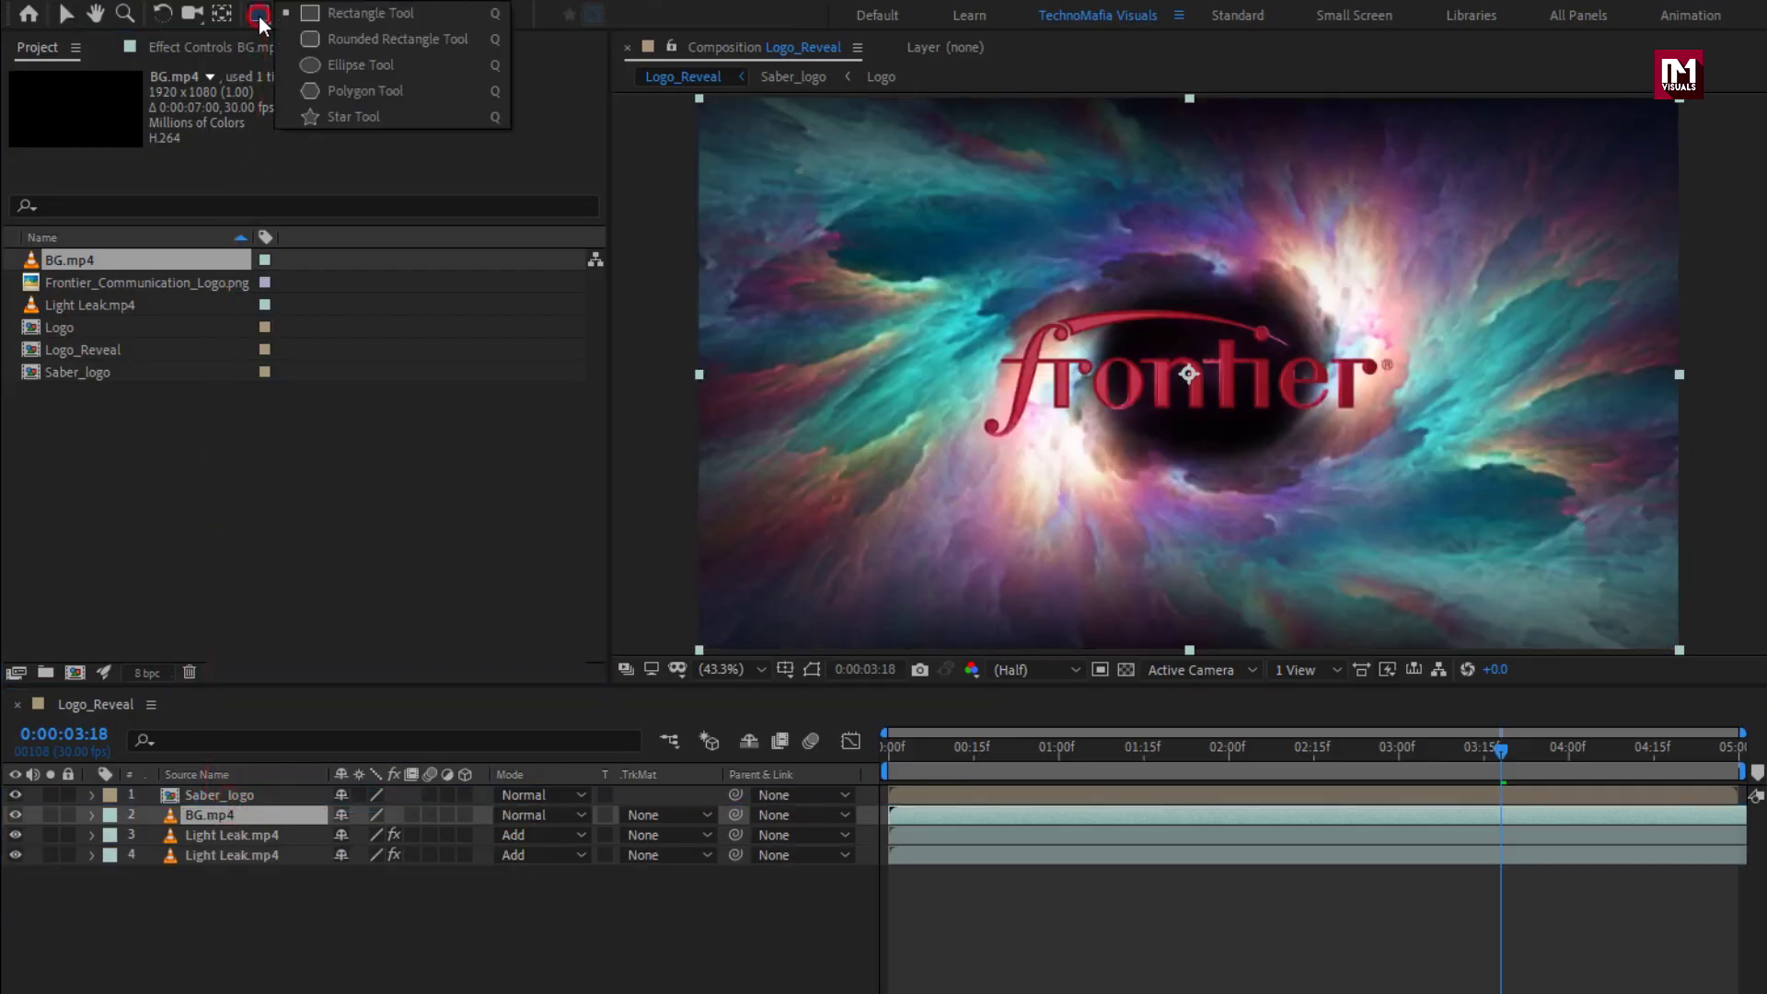
left_click(372, 66)
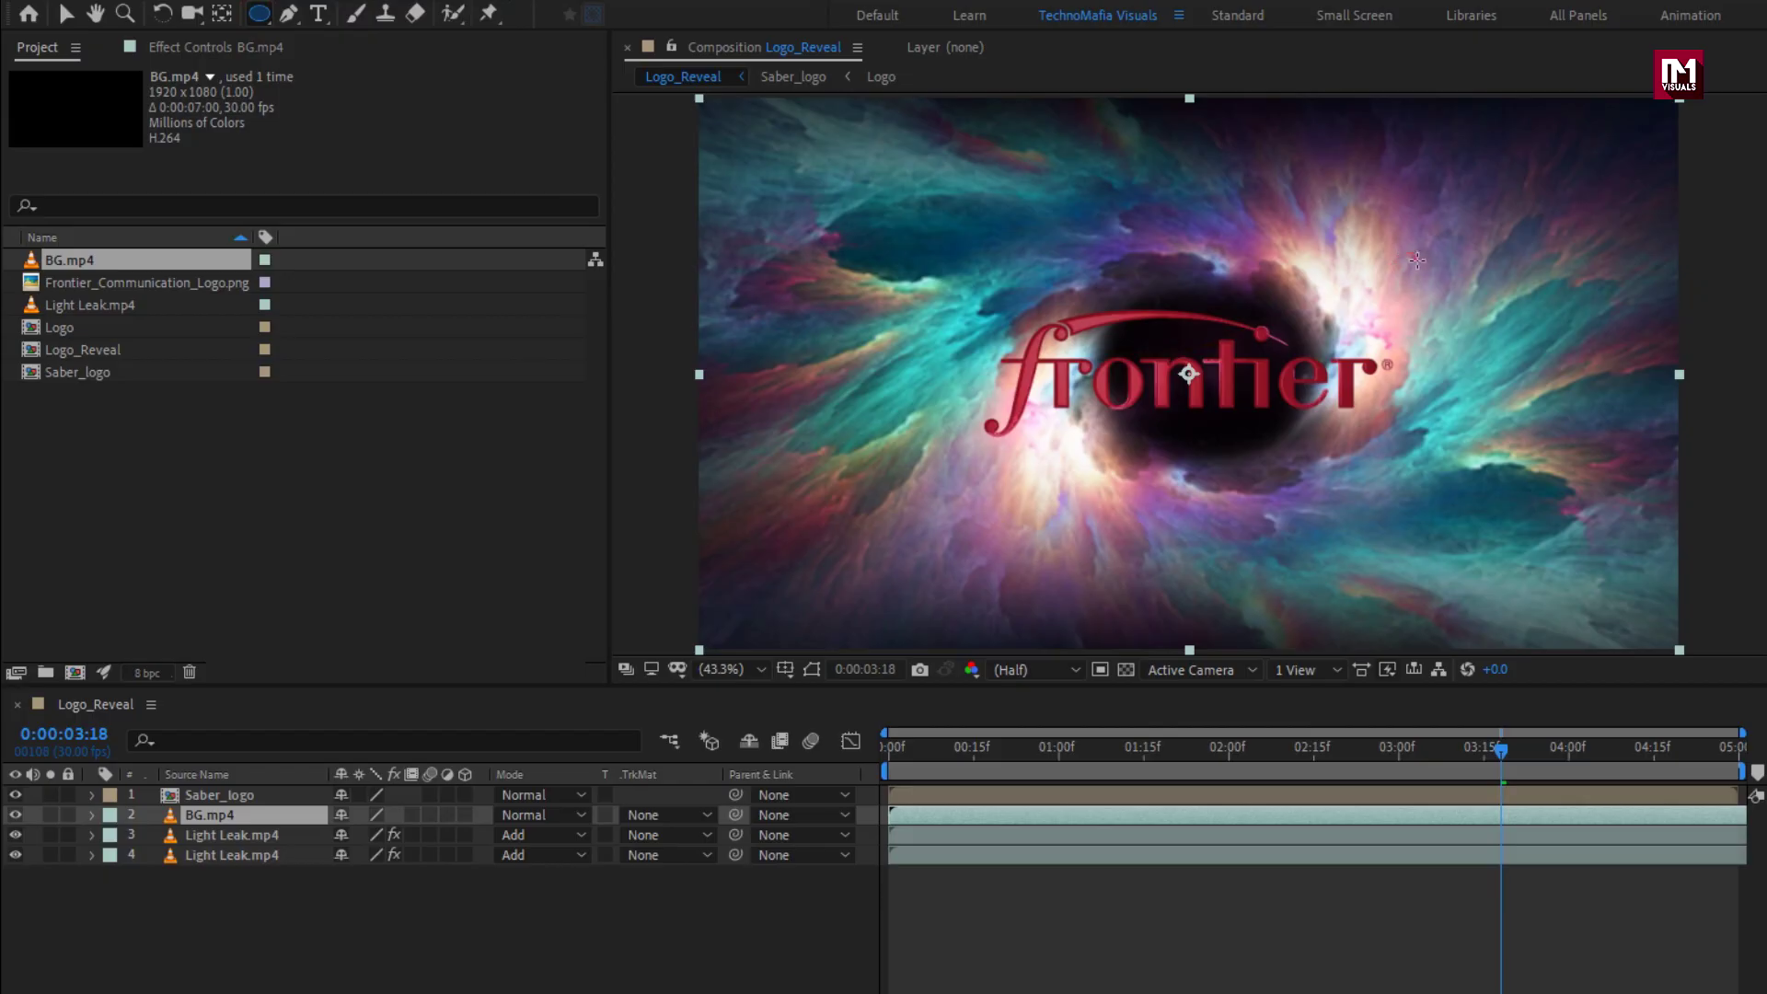
mouse_move(1417, 263)
left_mouse_down()
mouse_move(1361, 264)
mouse_move(947, 395)
mouse_move(944, 492)
left_mouse_up()
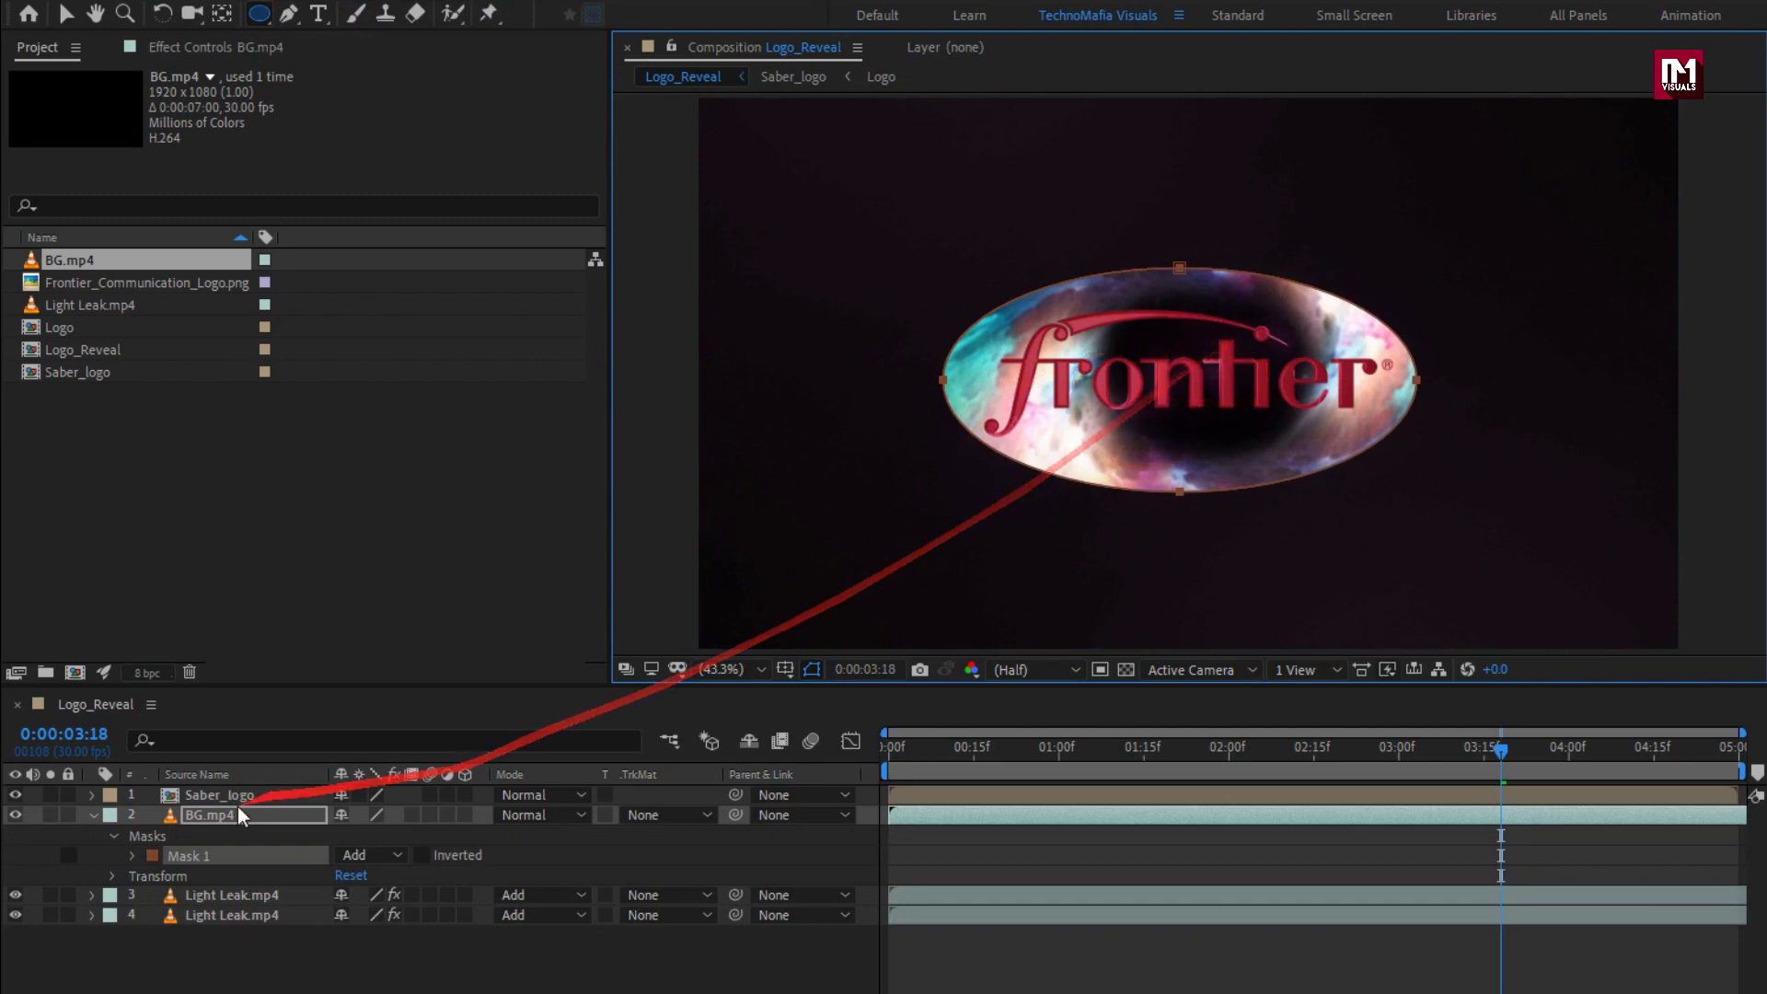
Invert the elliptical mask on the BG.mp4 layer and set its Mask Feather to 161 pixels.
left_click(422, 856)
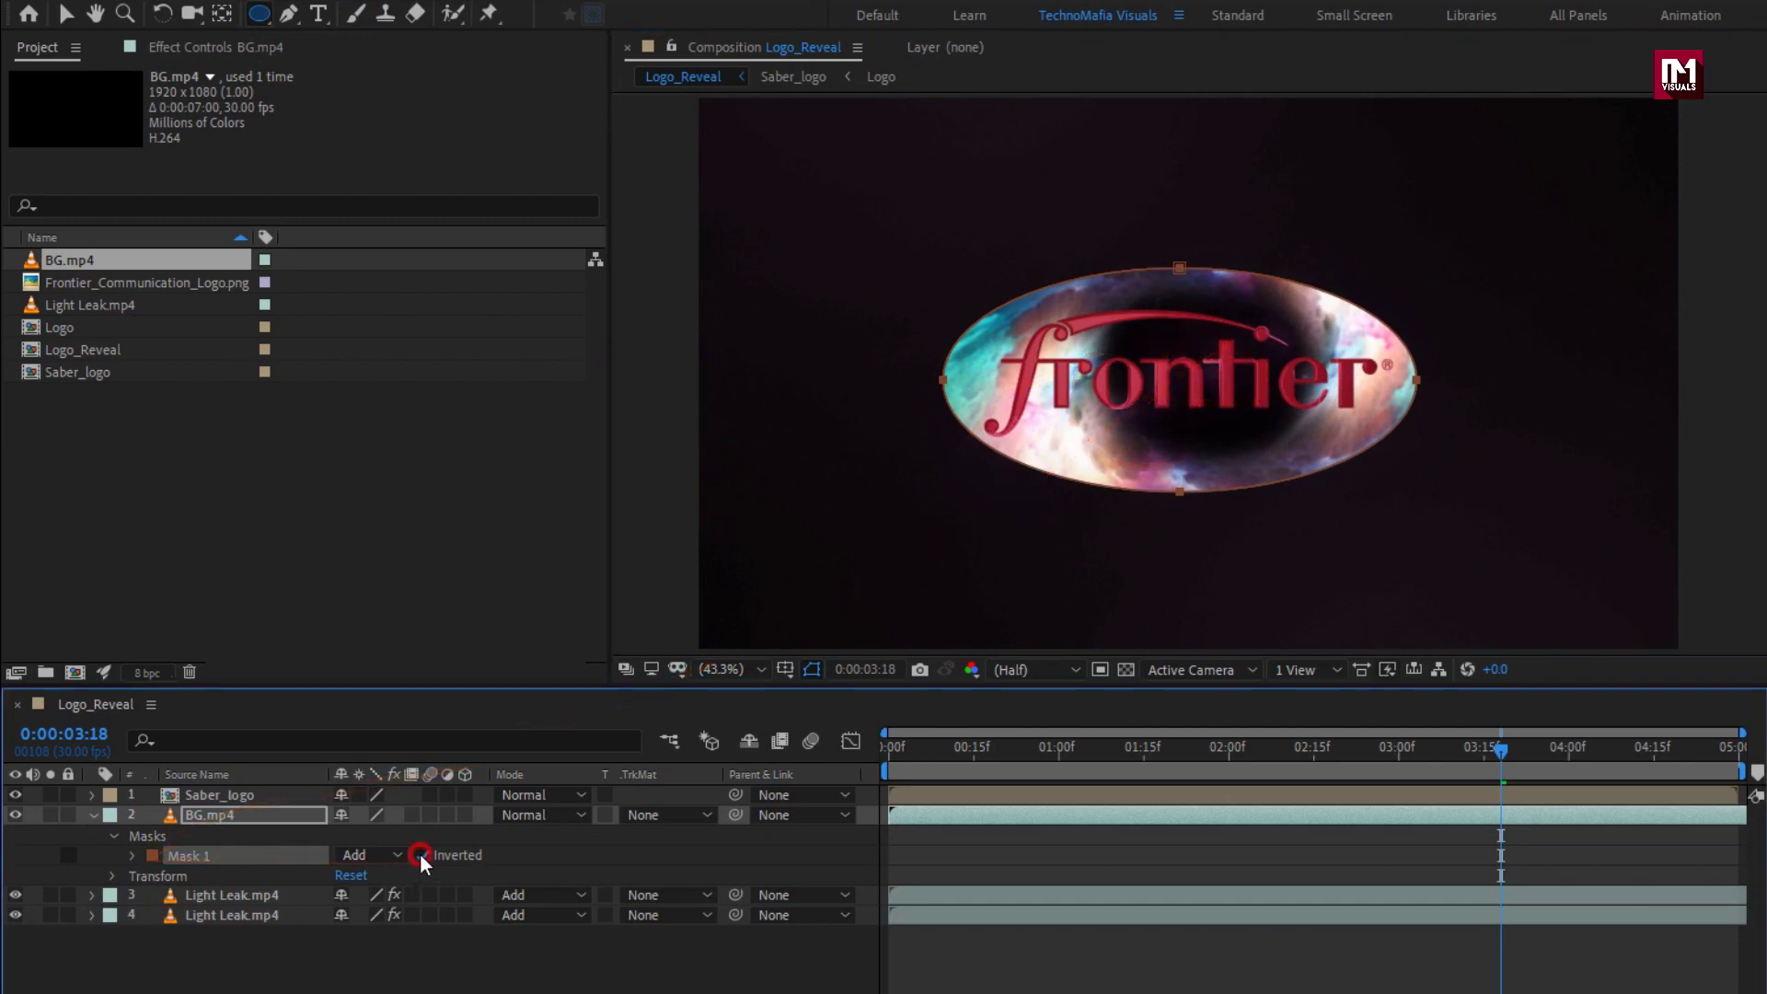
left_click(129, 850)
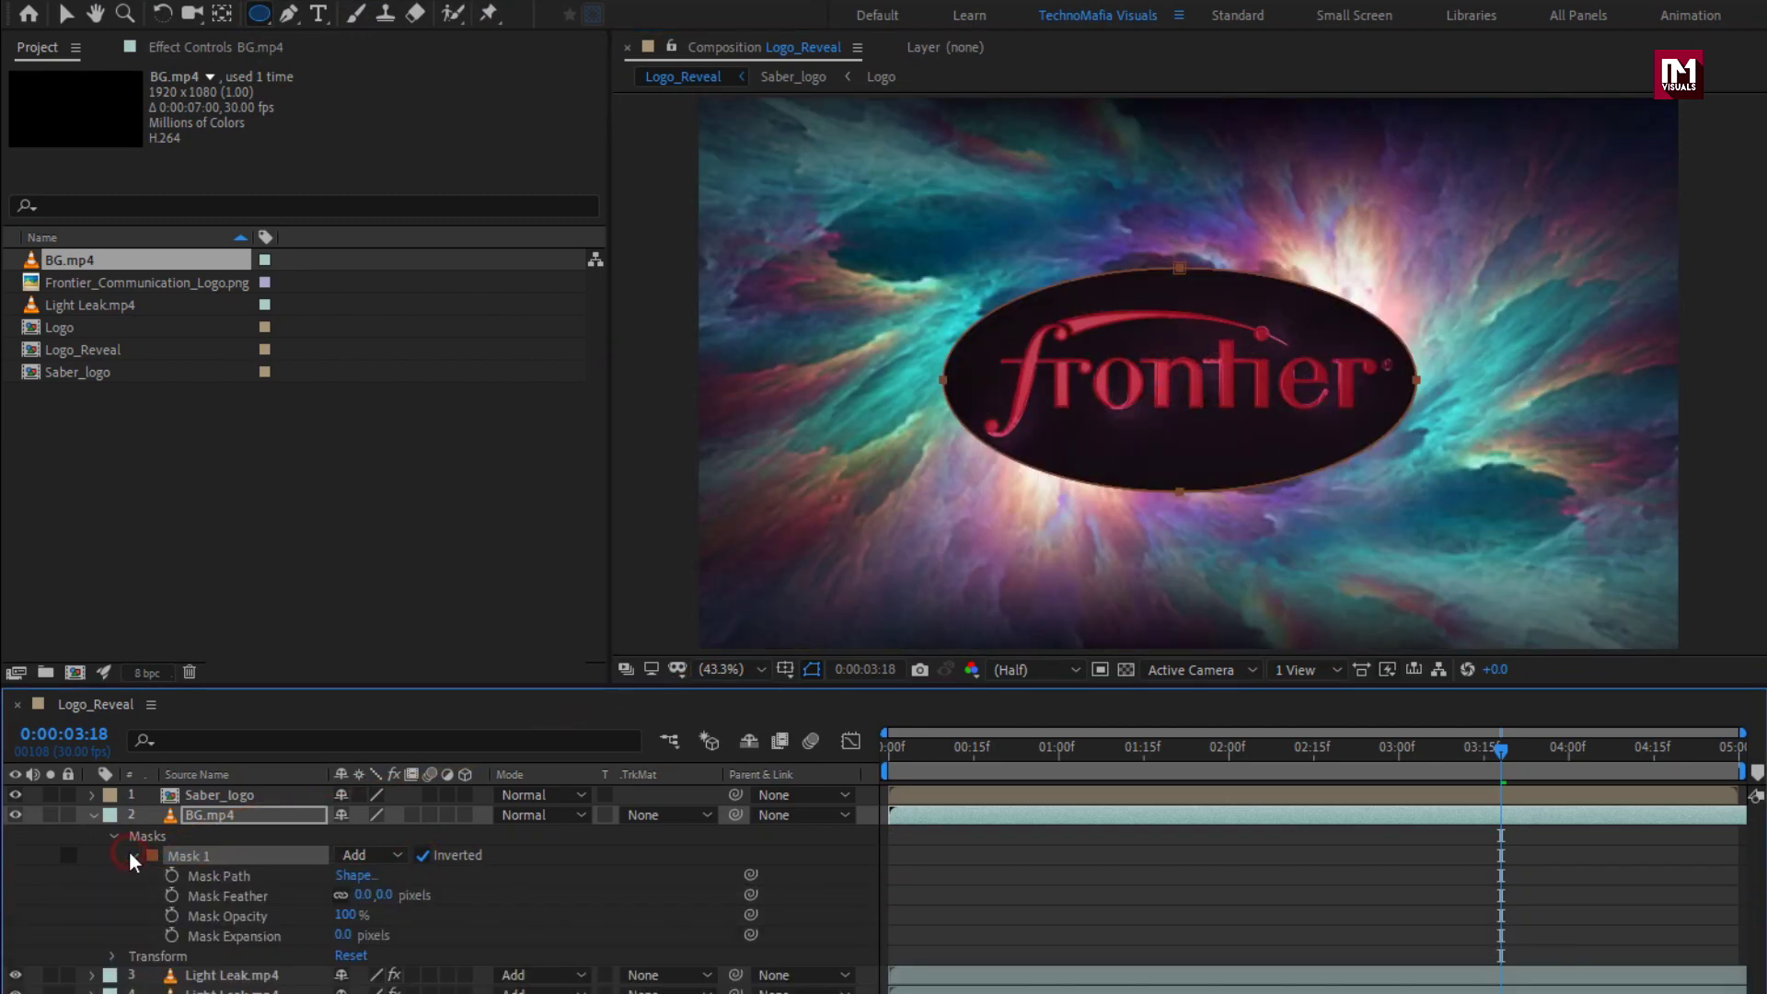
left_click_drag(375, 895, 552, 891)
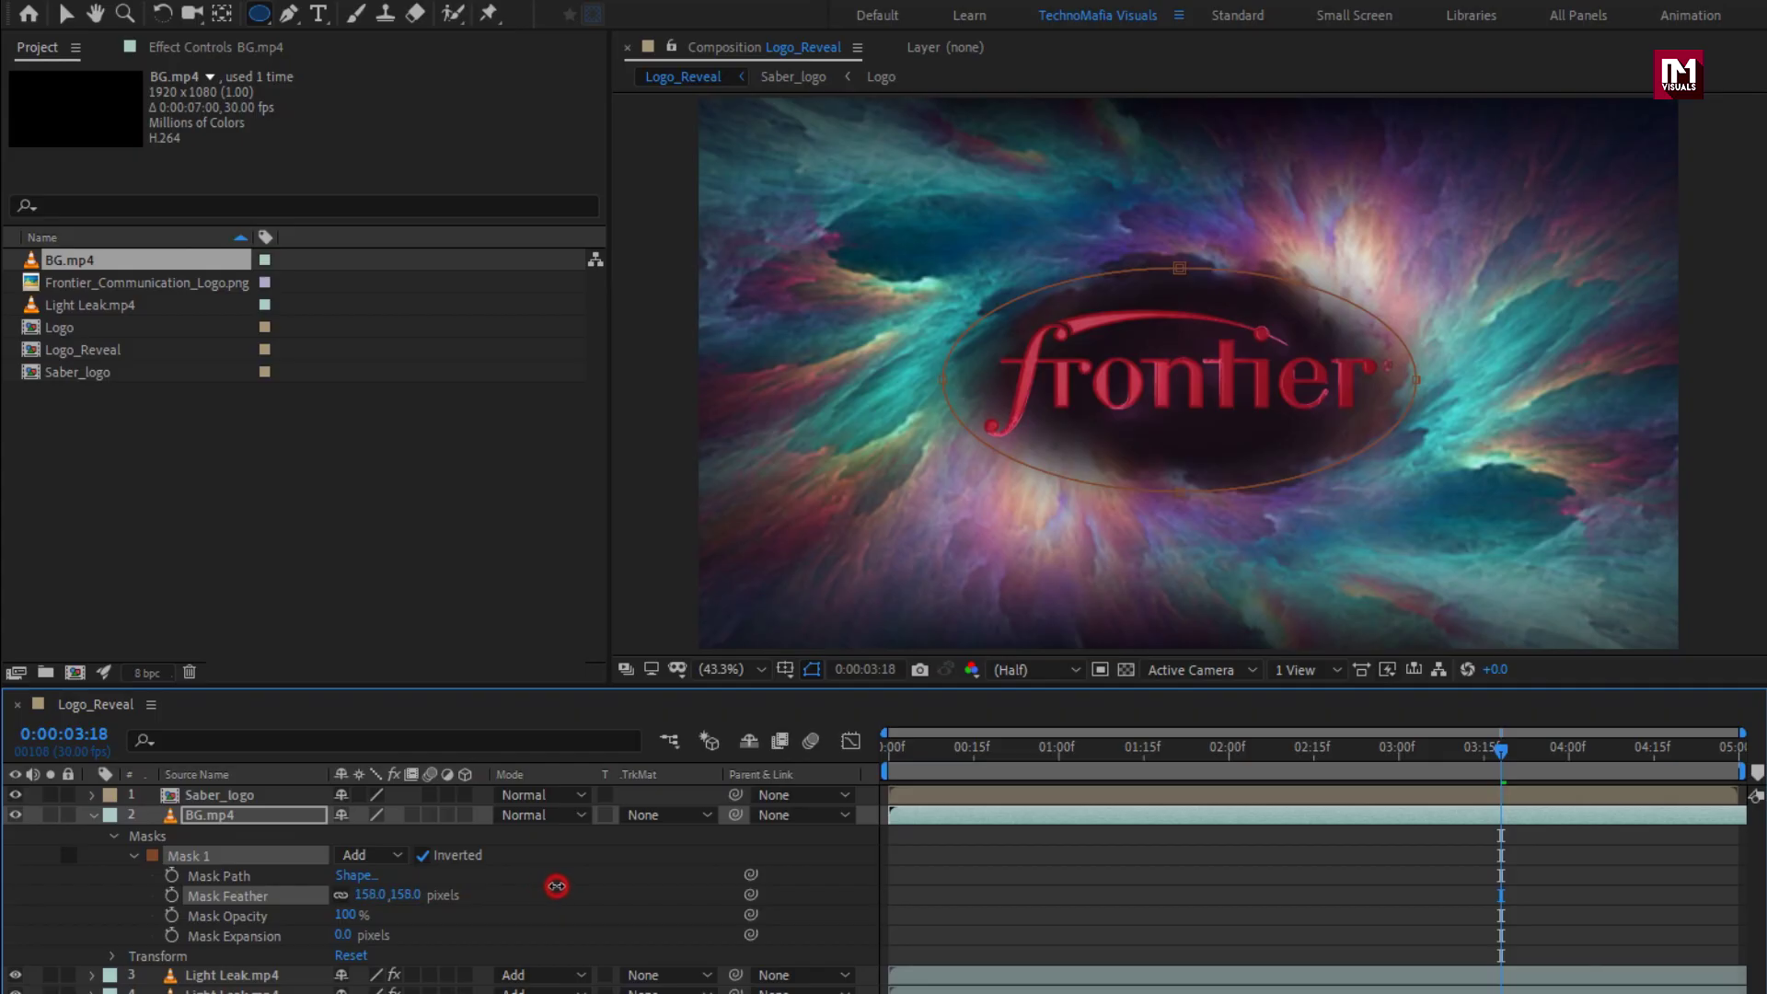
Add an Opacity keyframe of 8% to the BG.mp4 layer at 0:00:03:00.
key("t")
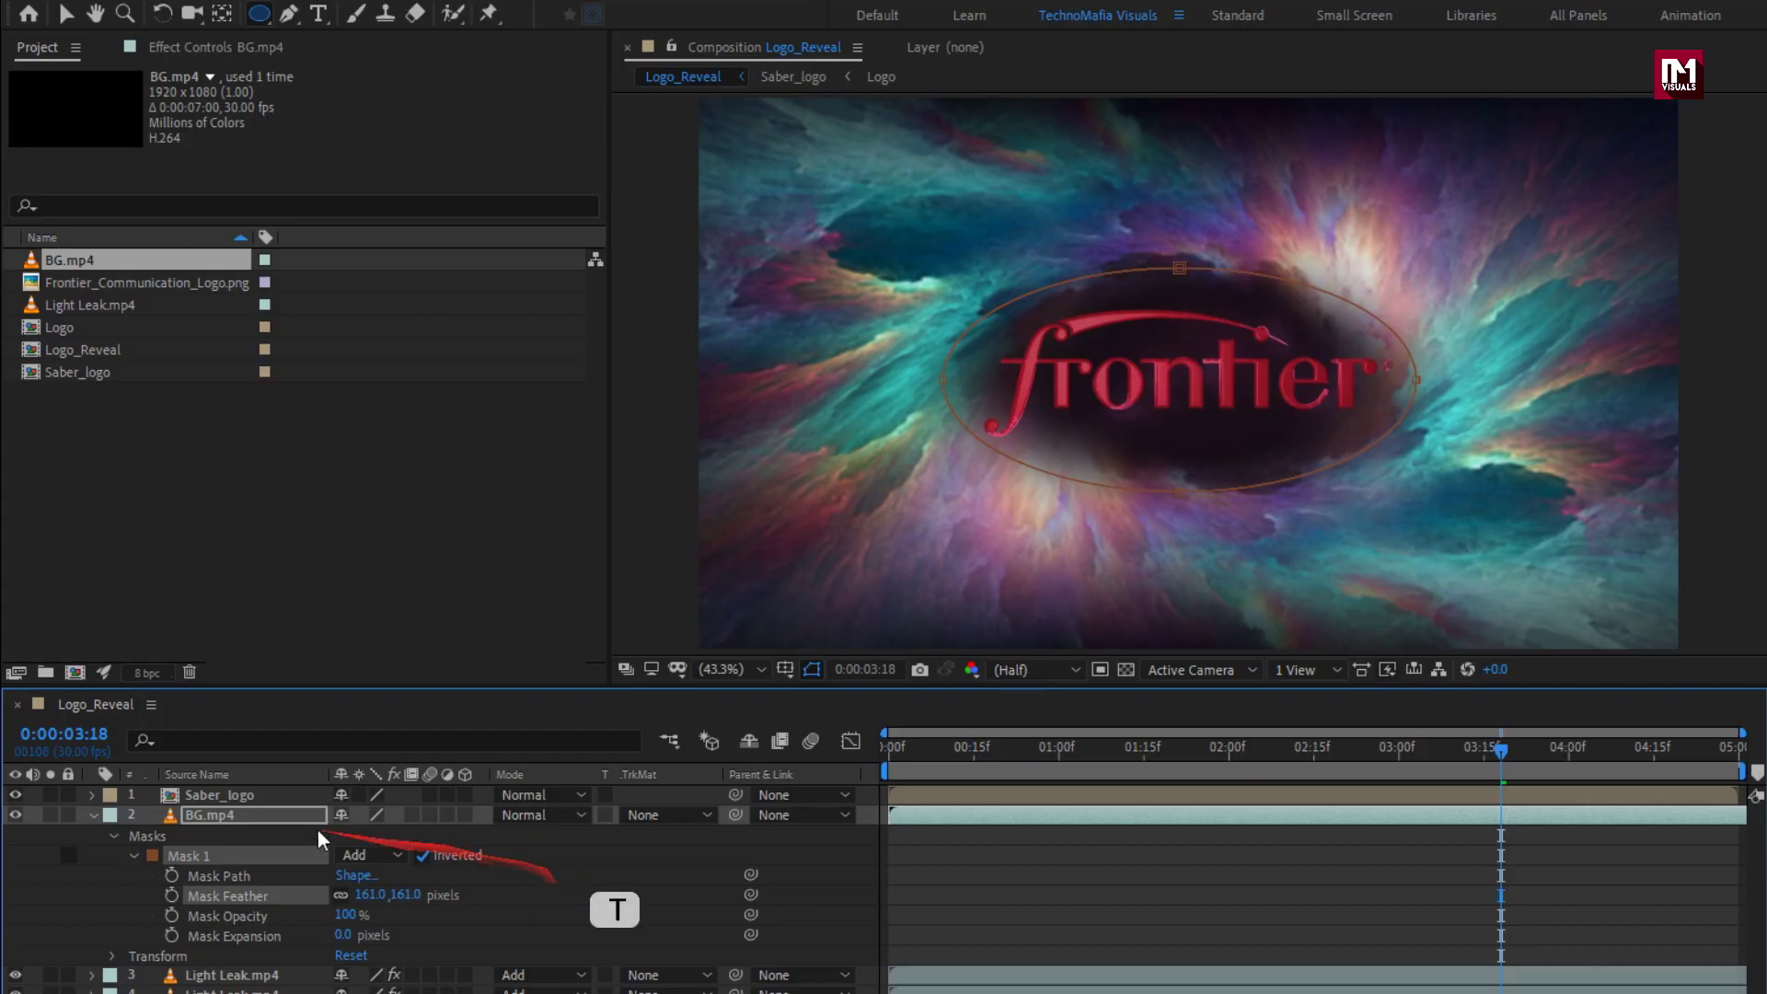
left_click(208, 814)
key("t")
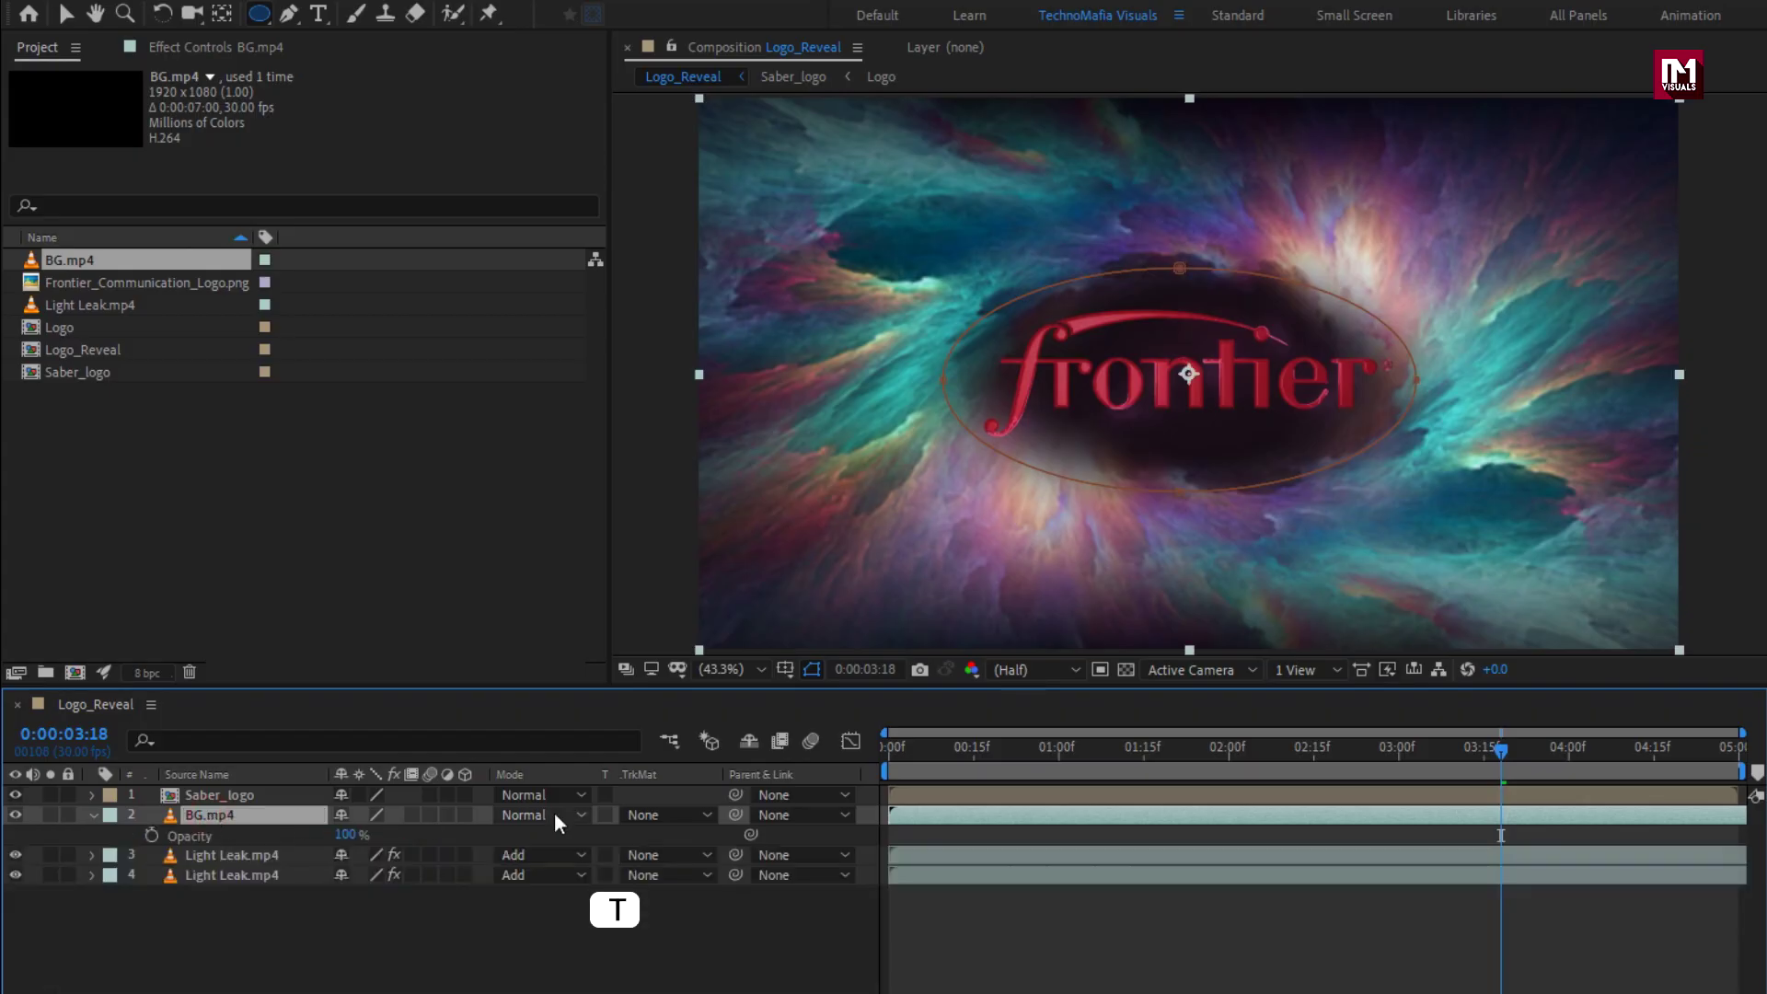
left_click_drag(1234, 750, 1400, 755)
left_click(151, 834)
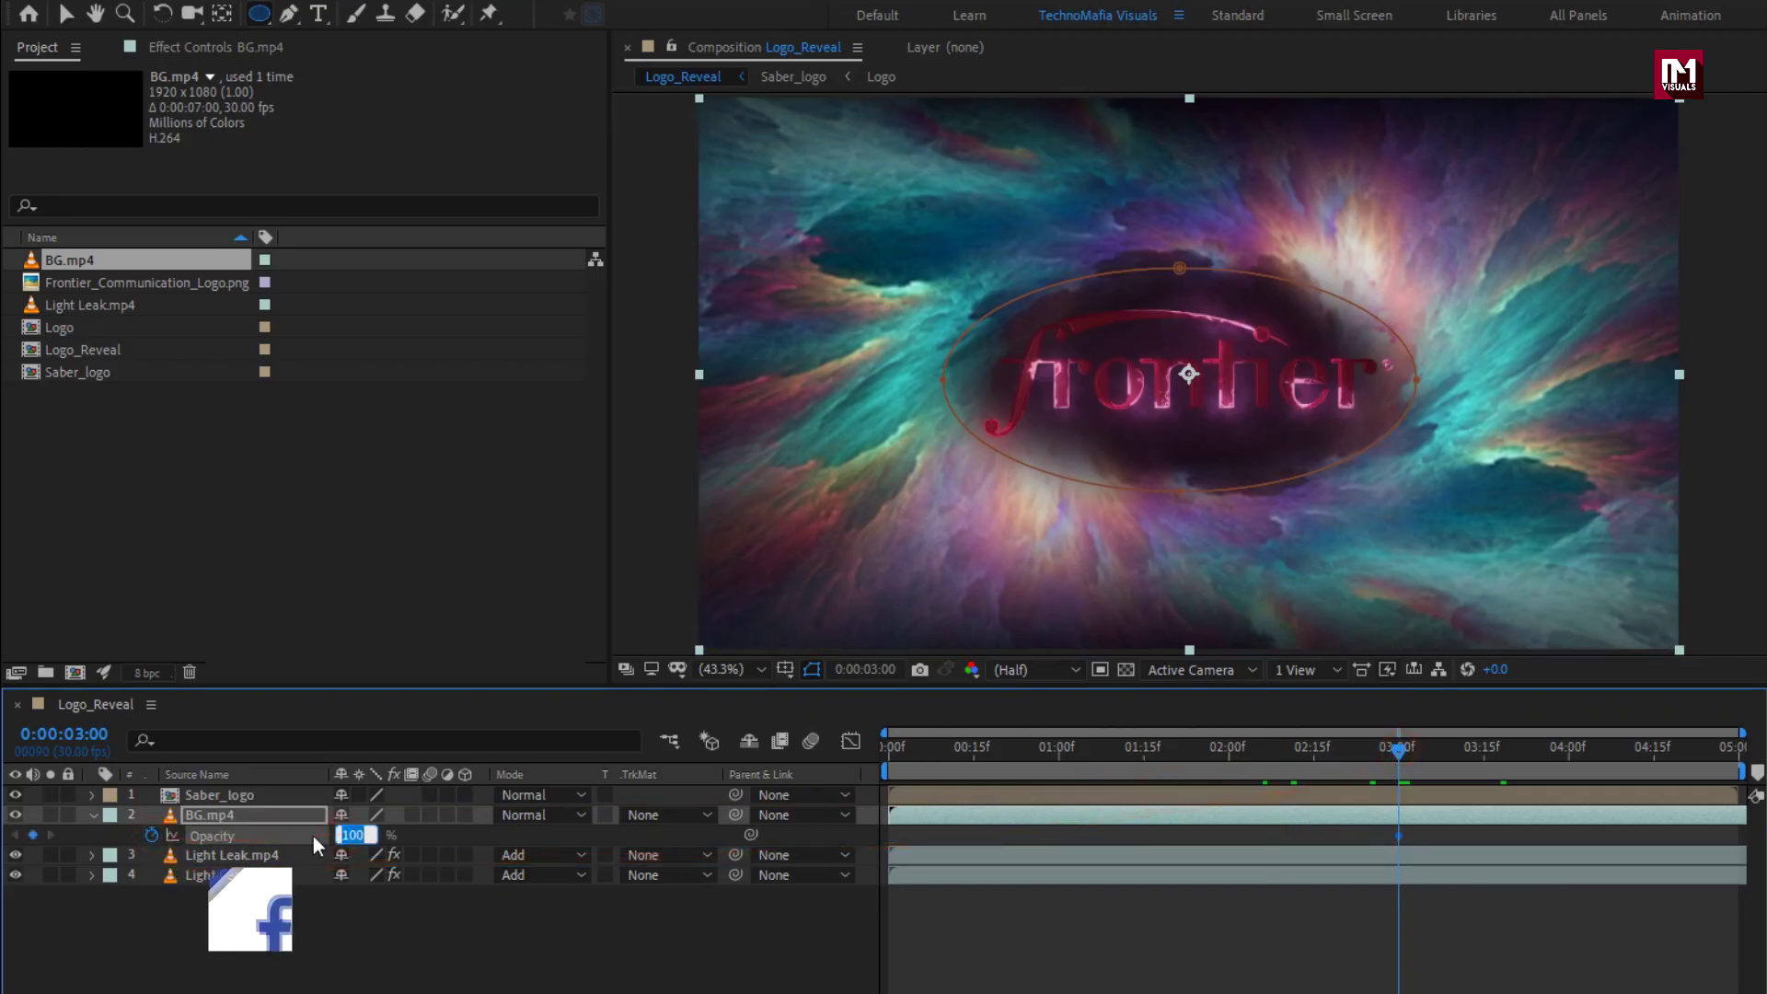
type("8")
key("Return")
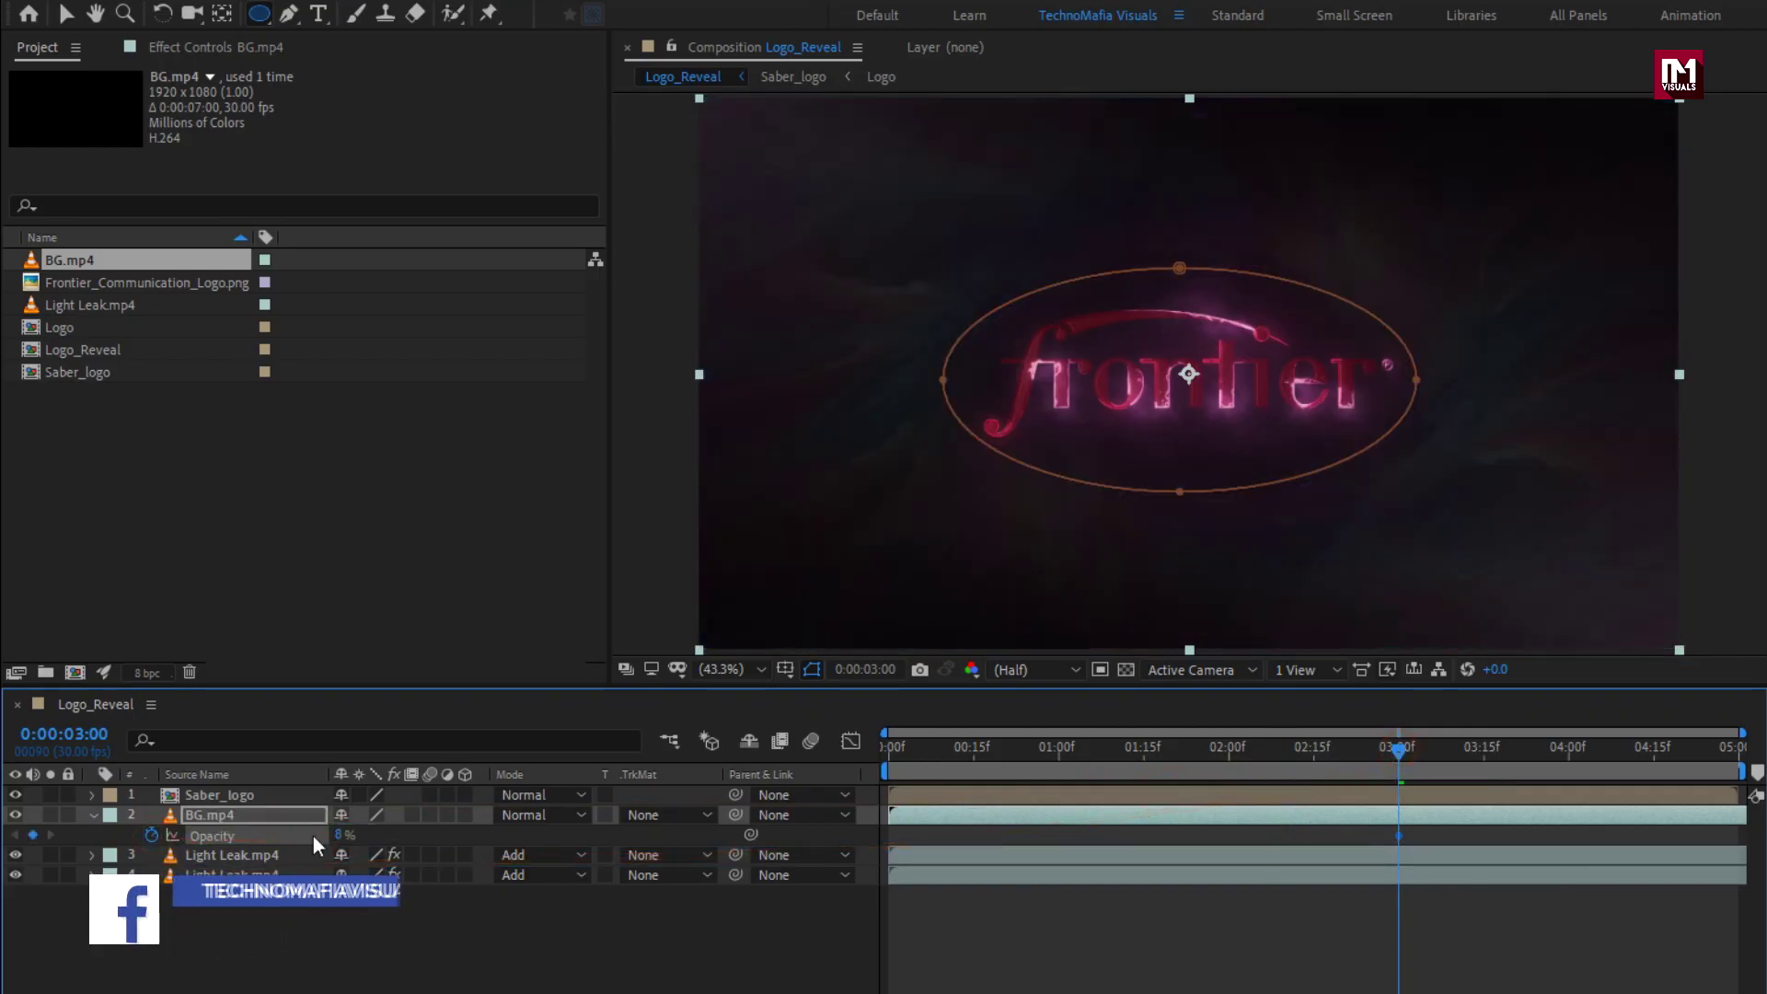
Add BG.mp4 Opacity keyframes of 5% at 0:00:02:00 and 0% at 0:00:01:00.
left_click(1230, 757)
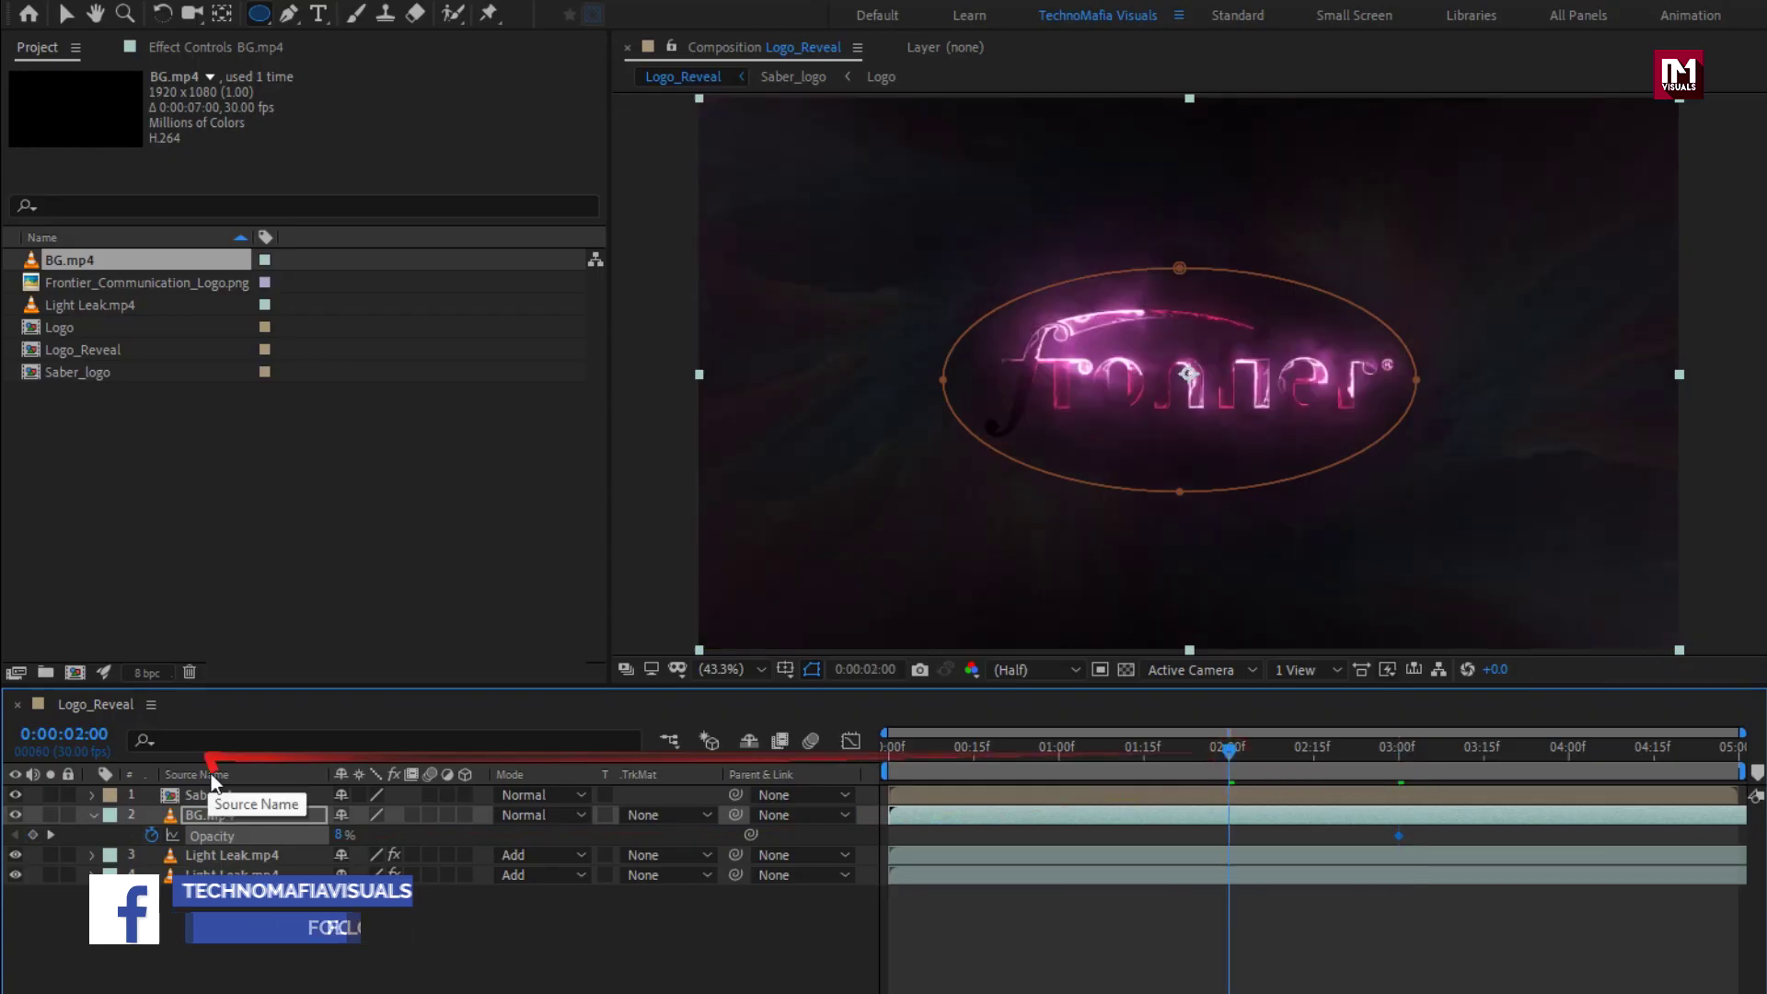
left_click(341, 835)
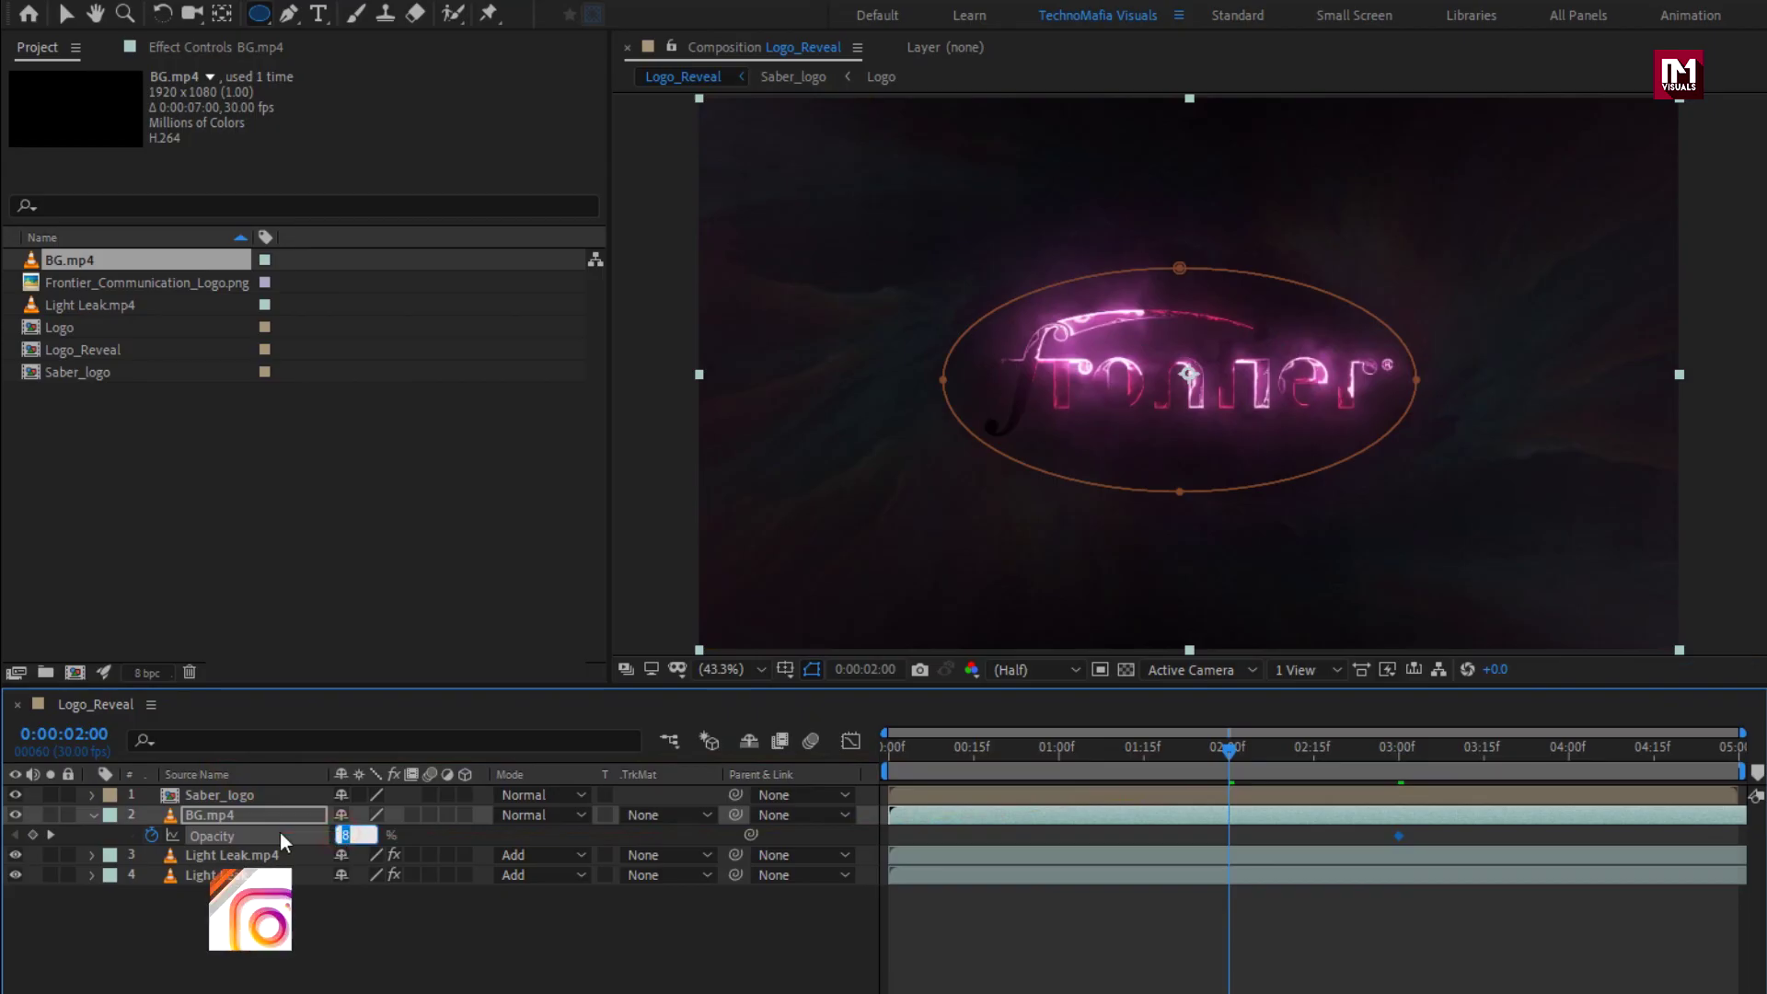
type("5")
key("Return")
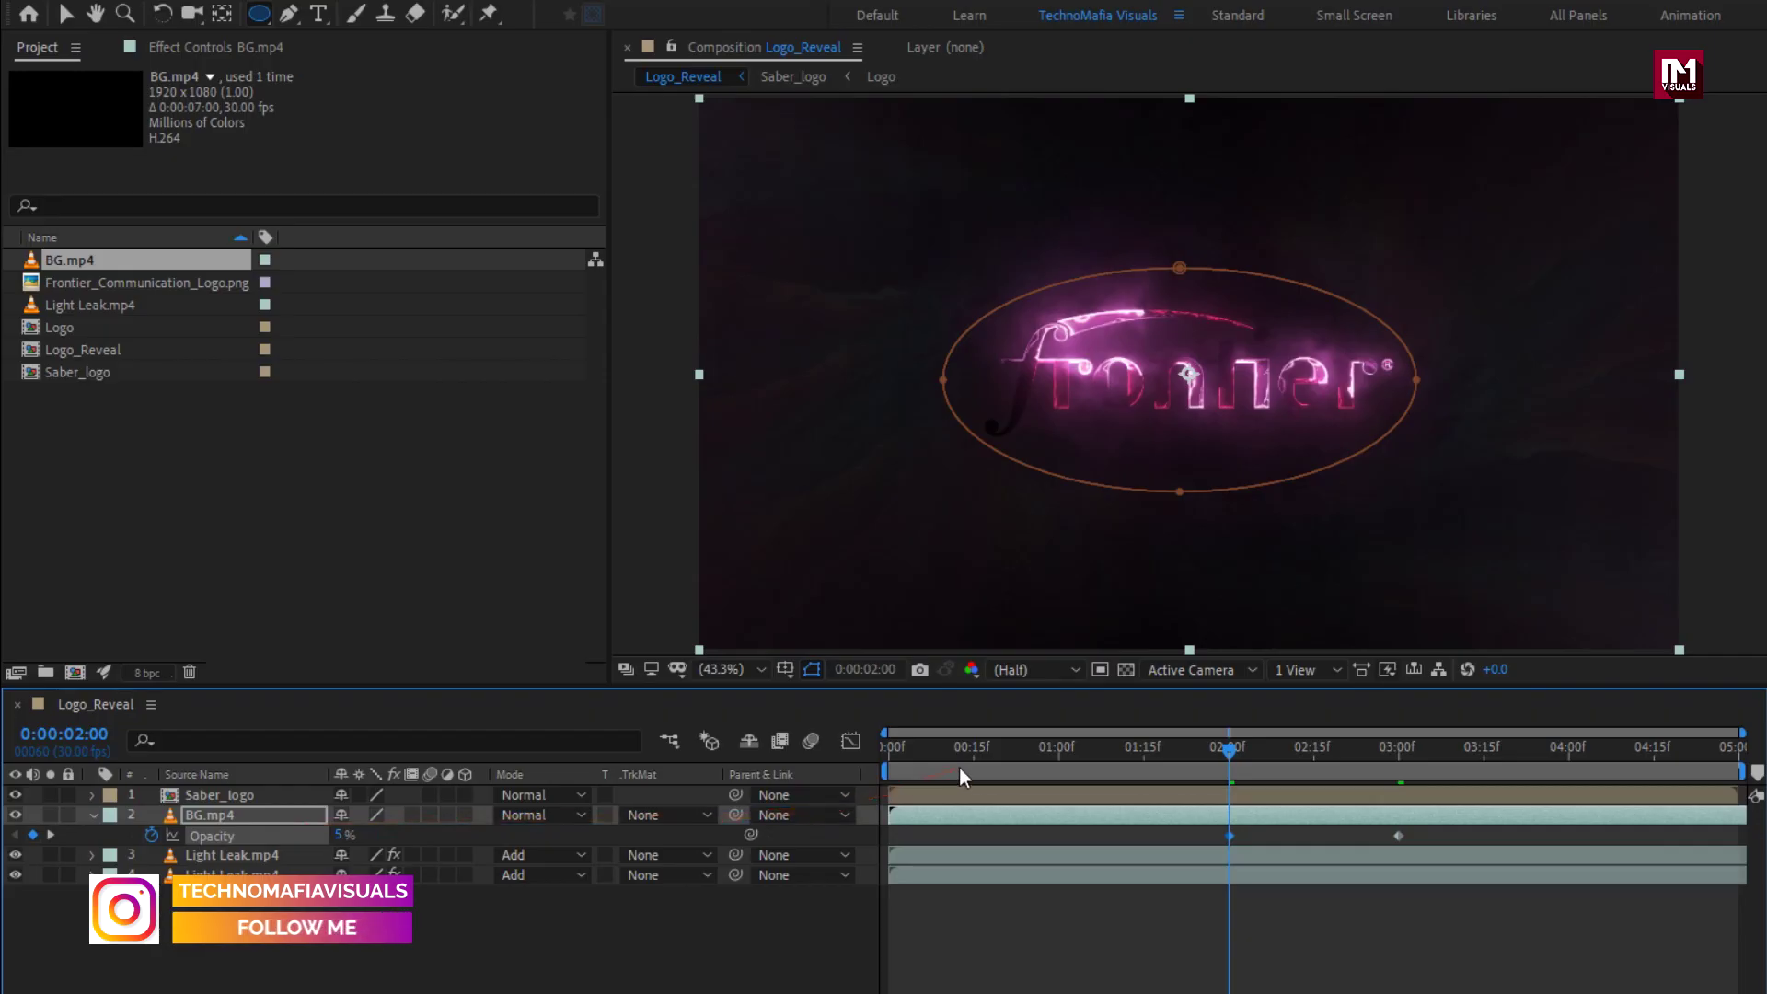
left_click(1059, 758)
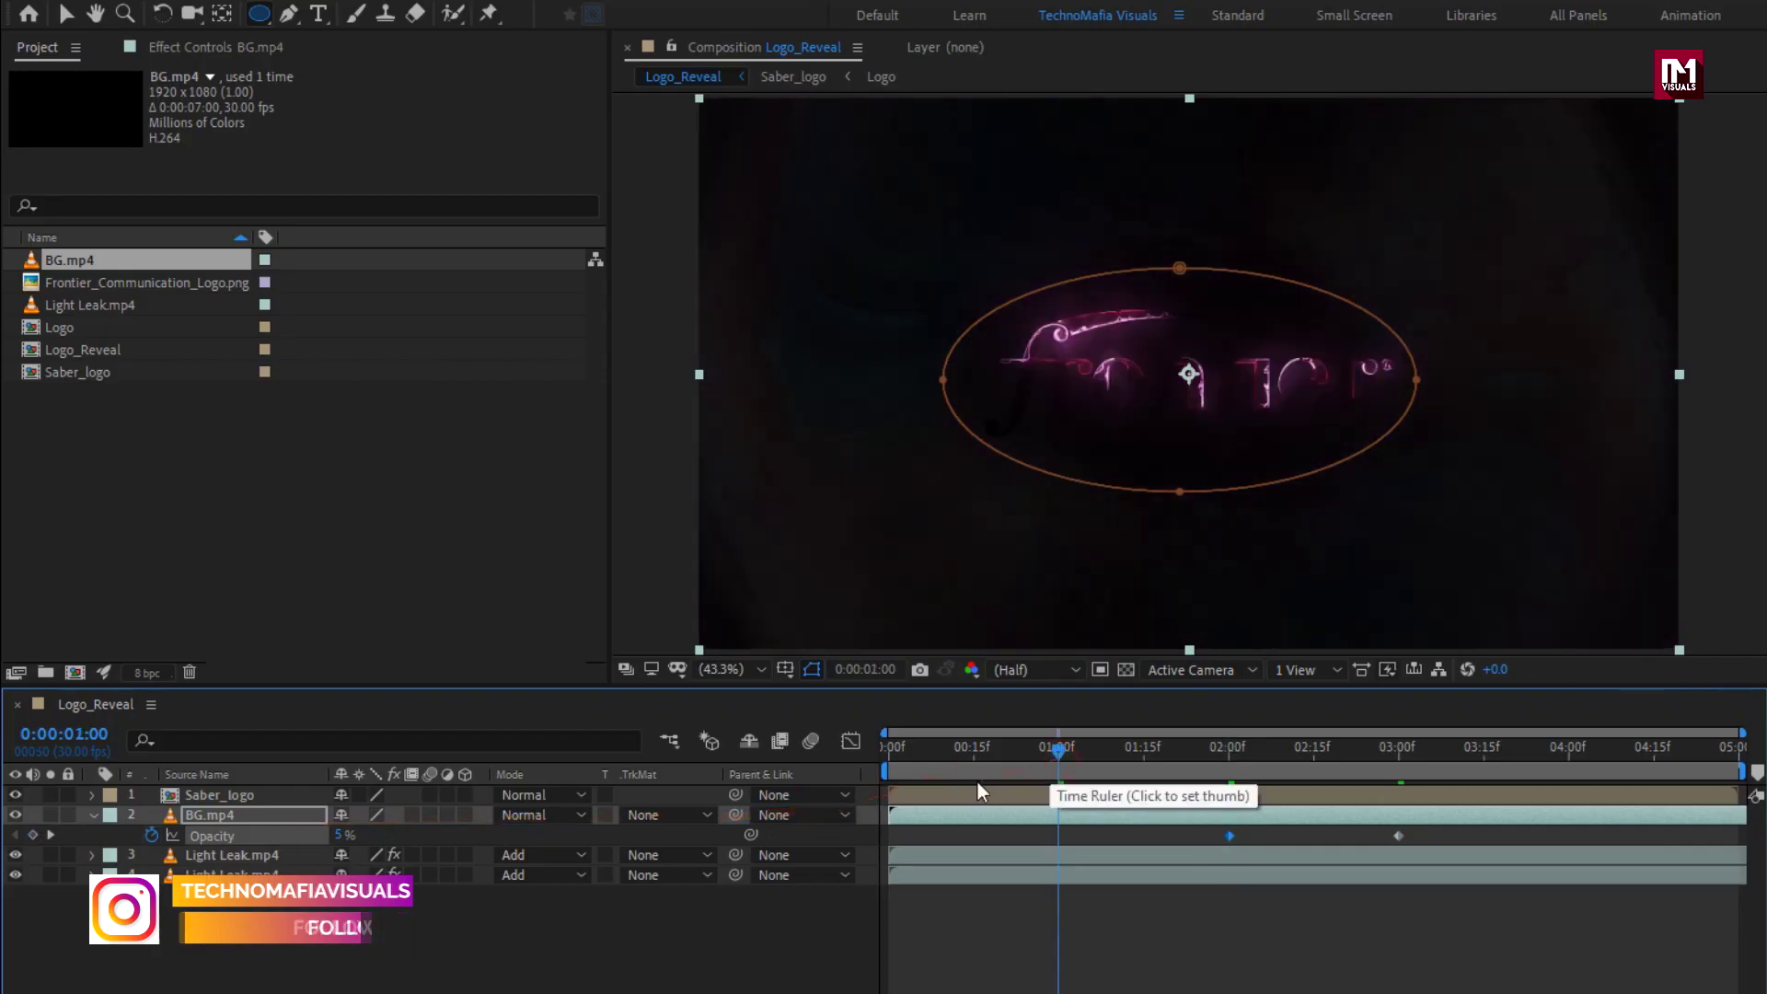
left_click_drag(342, 835, 331, 836)
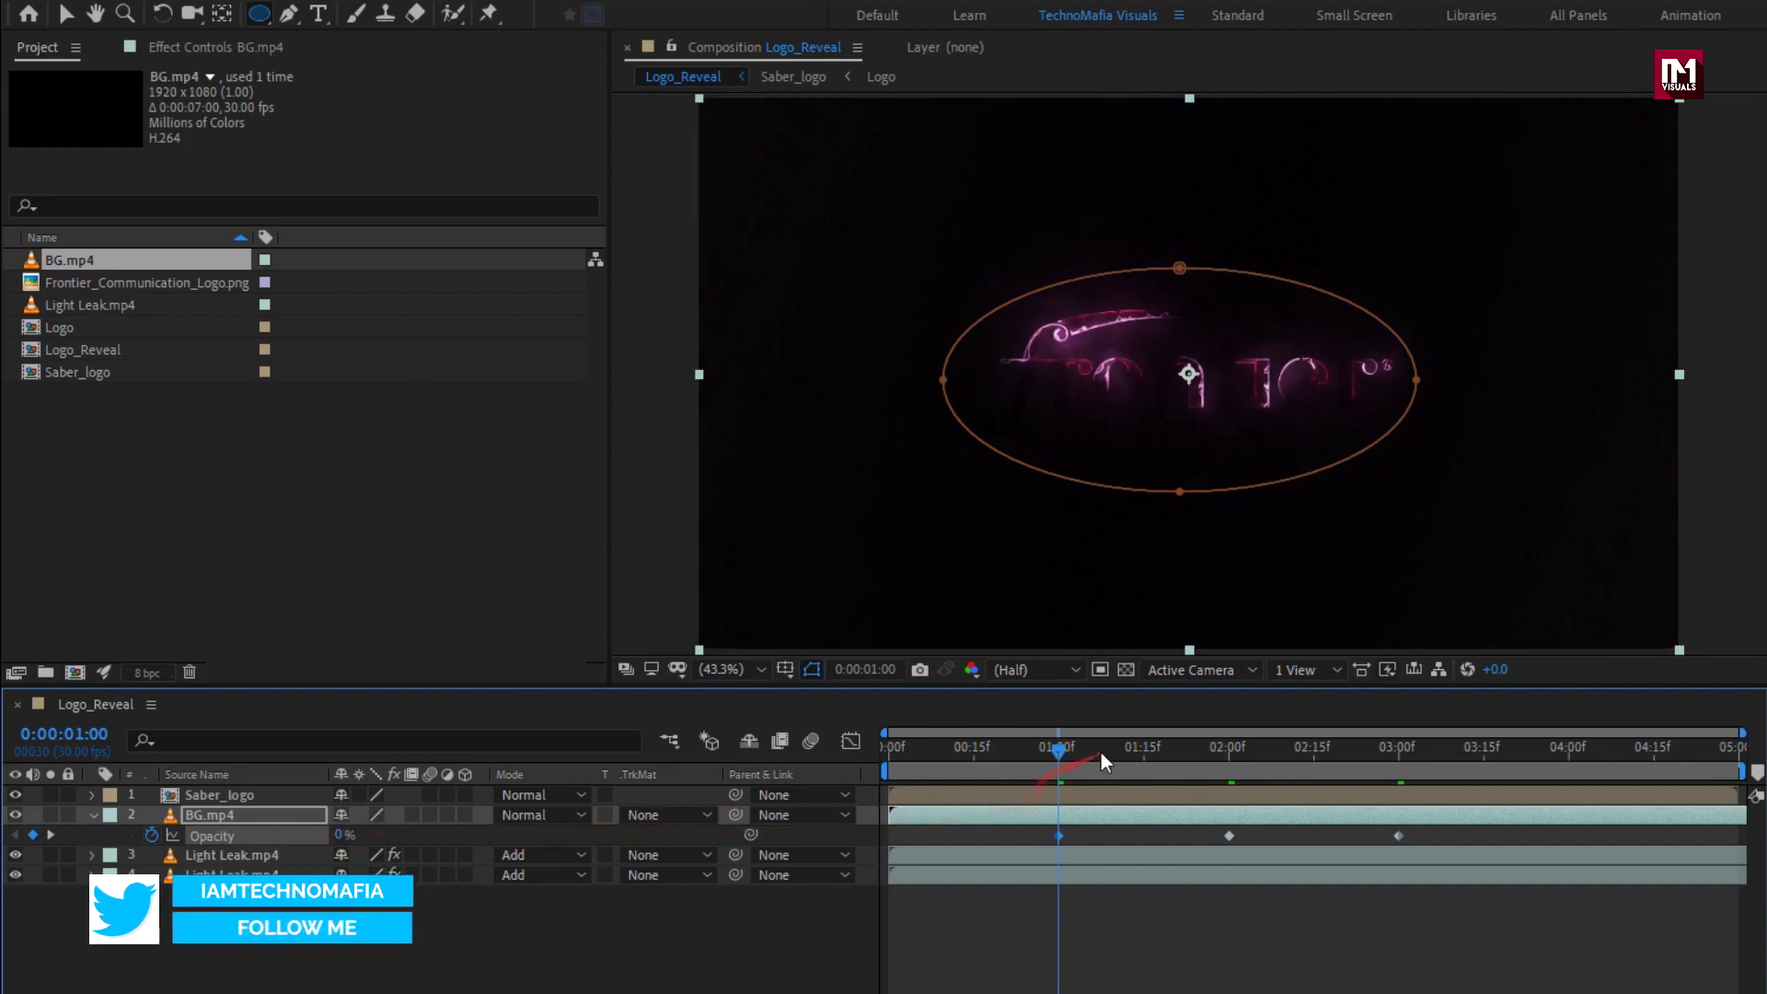
Set the blending mode of both the BG.mp4 and Saber_logo layers to Add.
left_click_drag(1058, 750, 1570, 756)
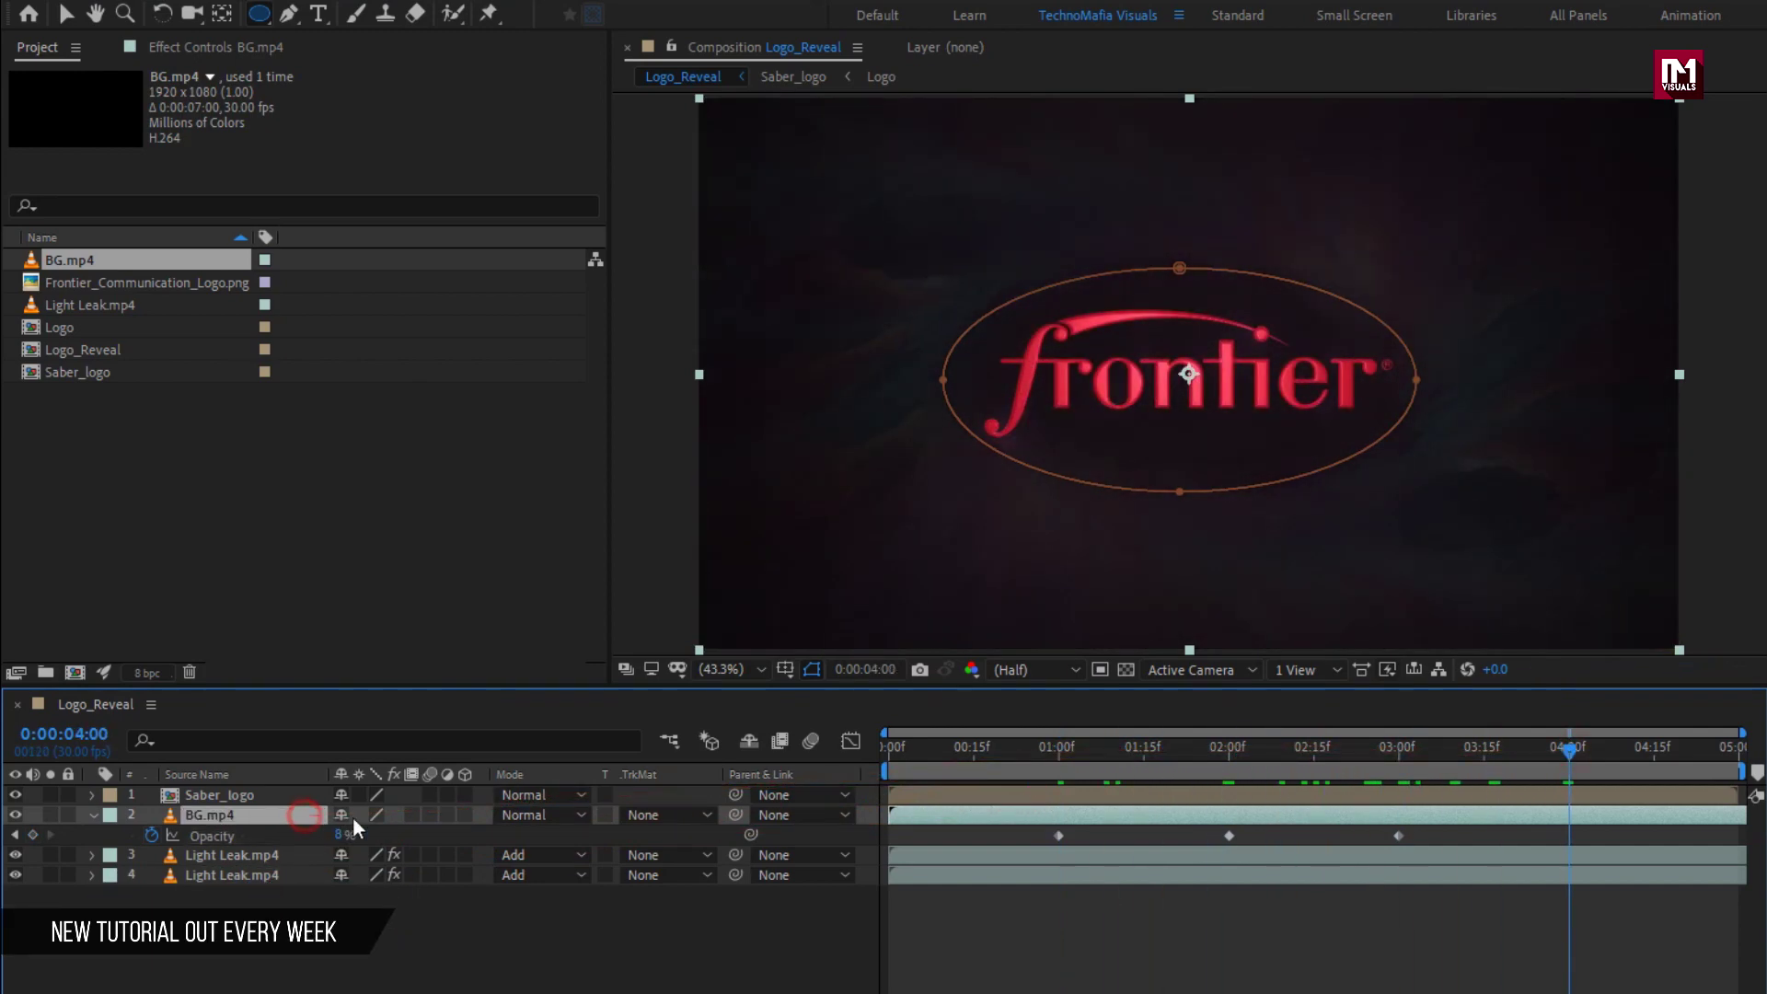
left_click(519, 815)
left_click(605, 368)
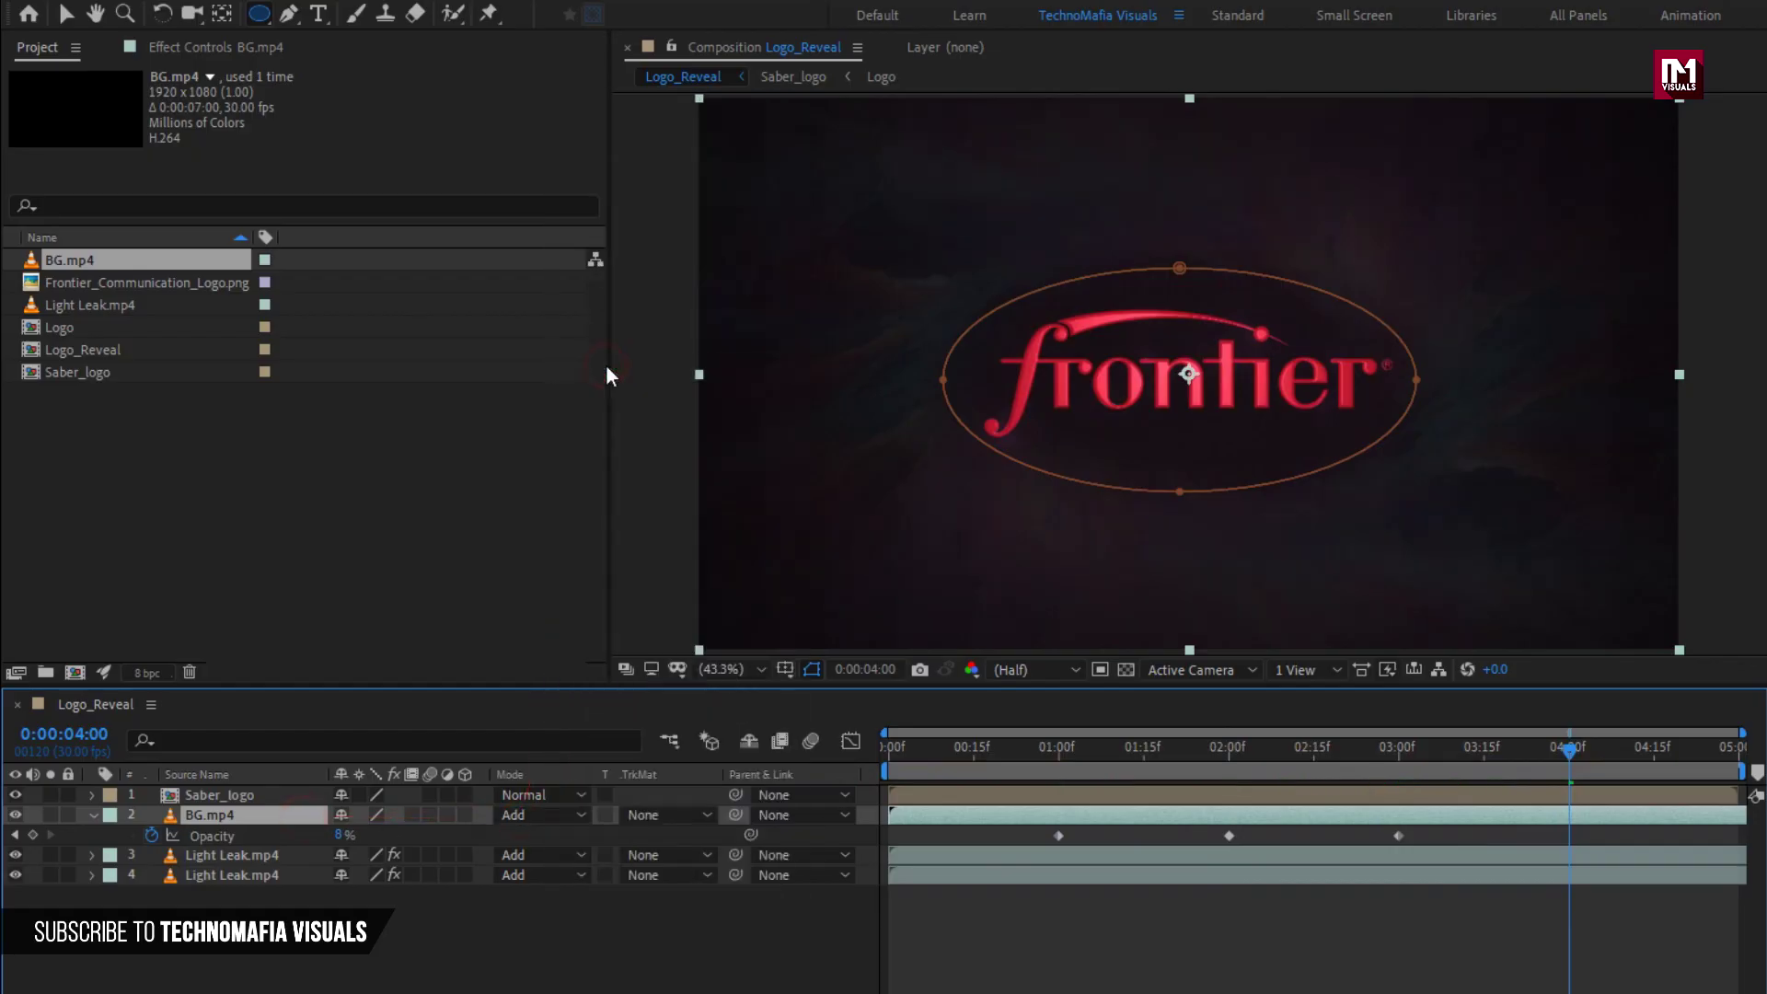
left_click(92, 814)
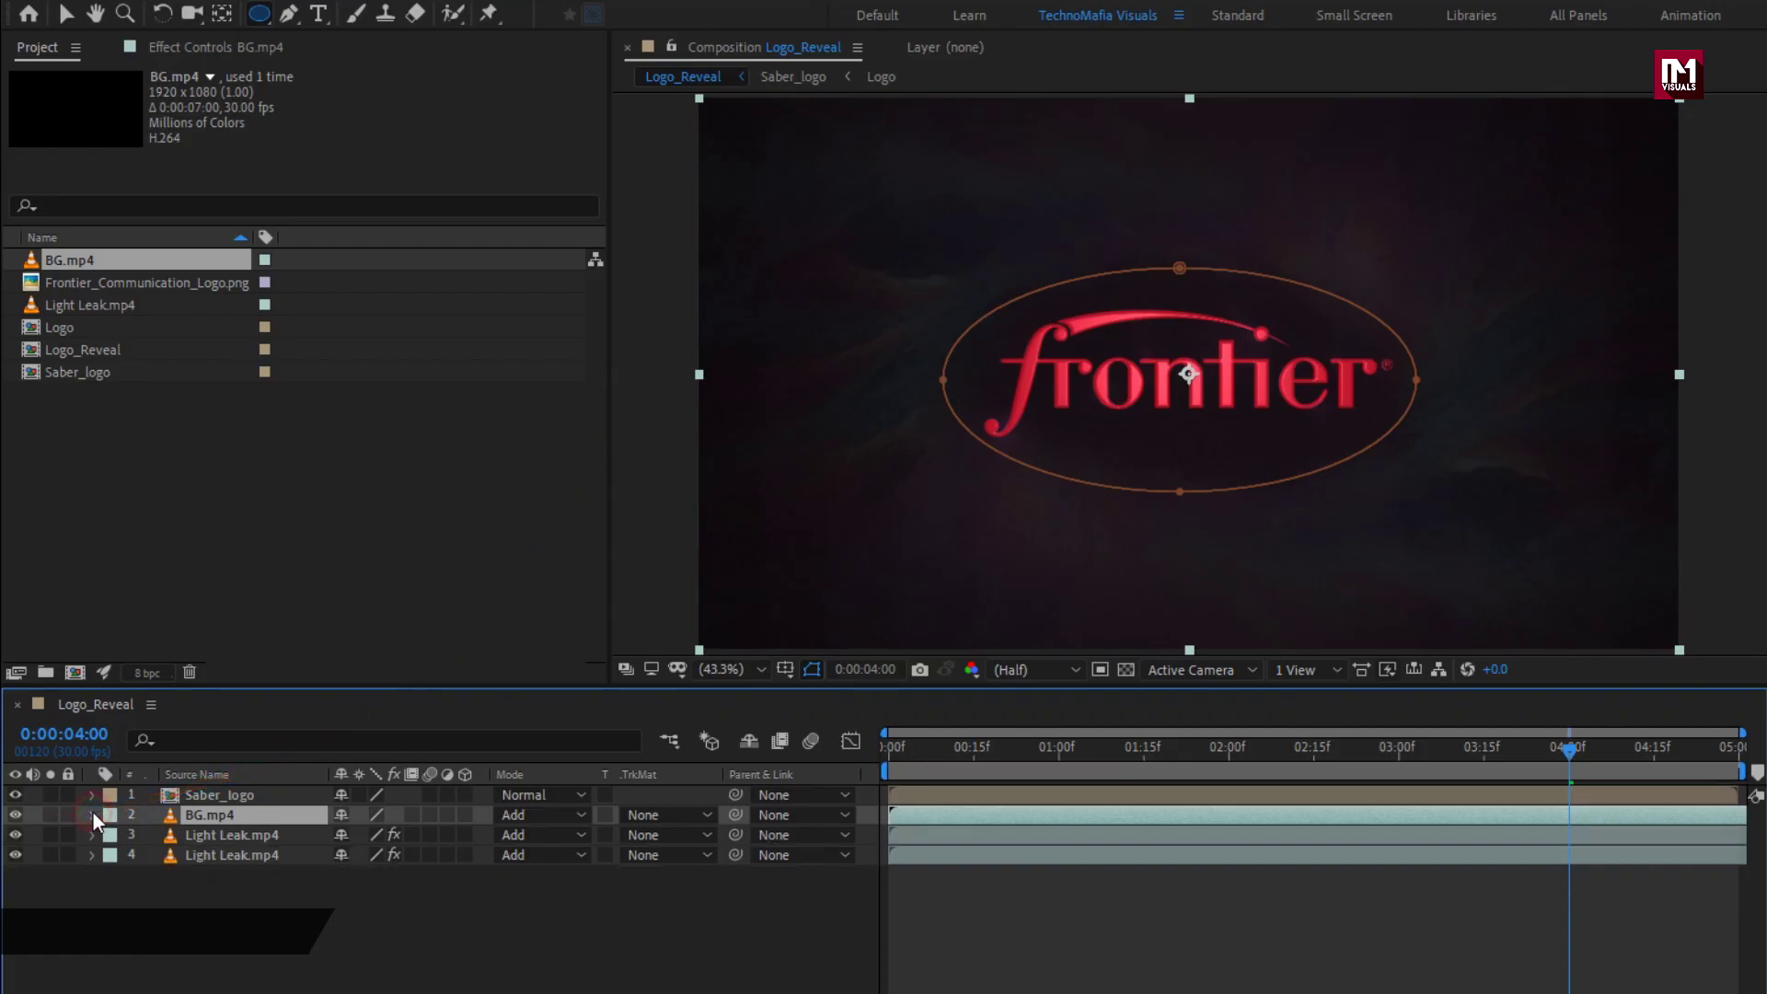
left_click(212, 796)
left_click(517, 794)
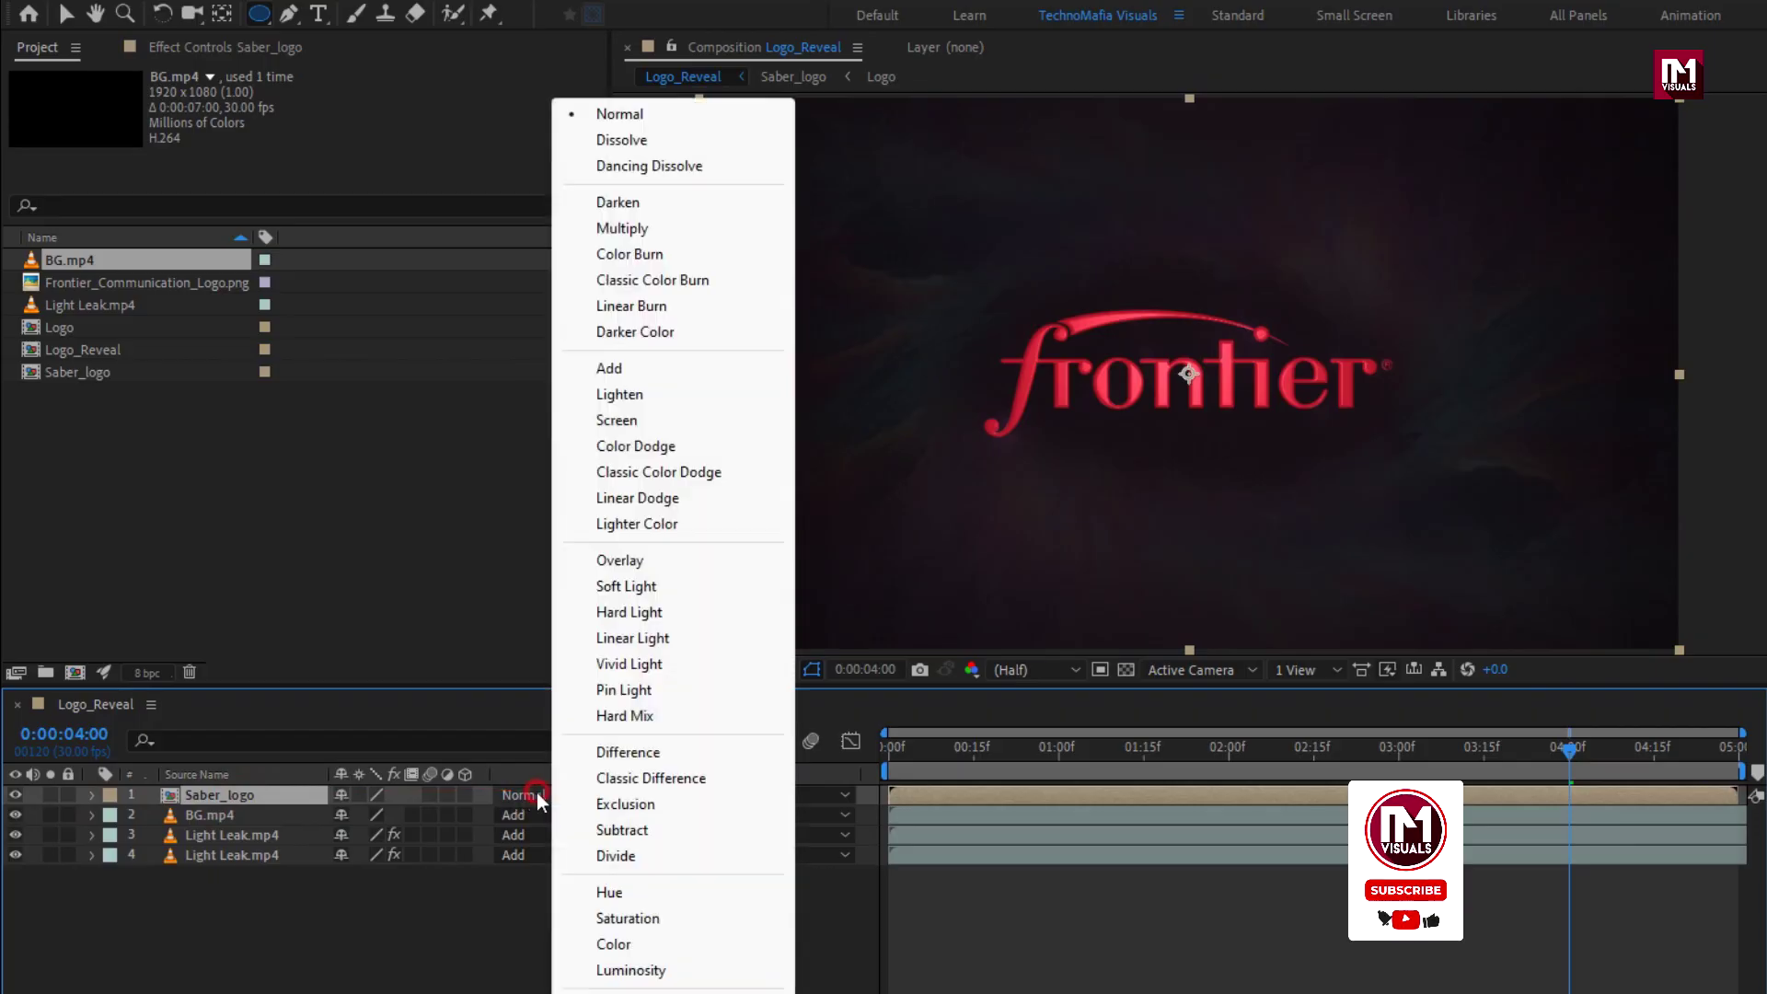
left_click(600, 373)
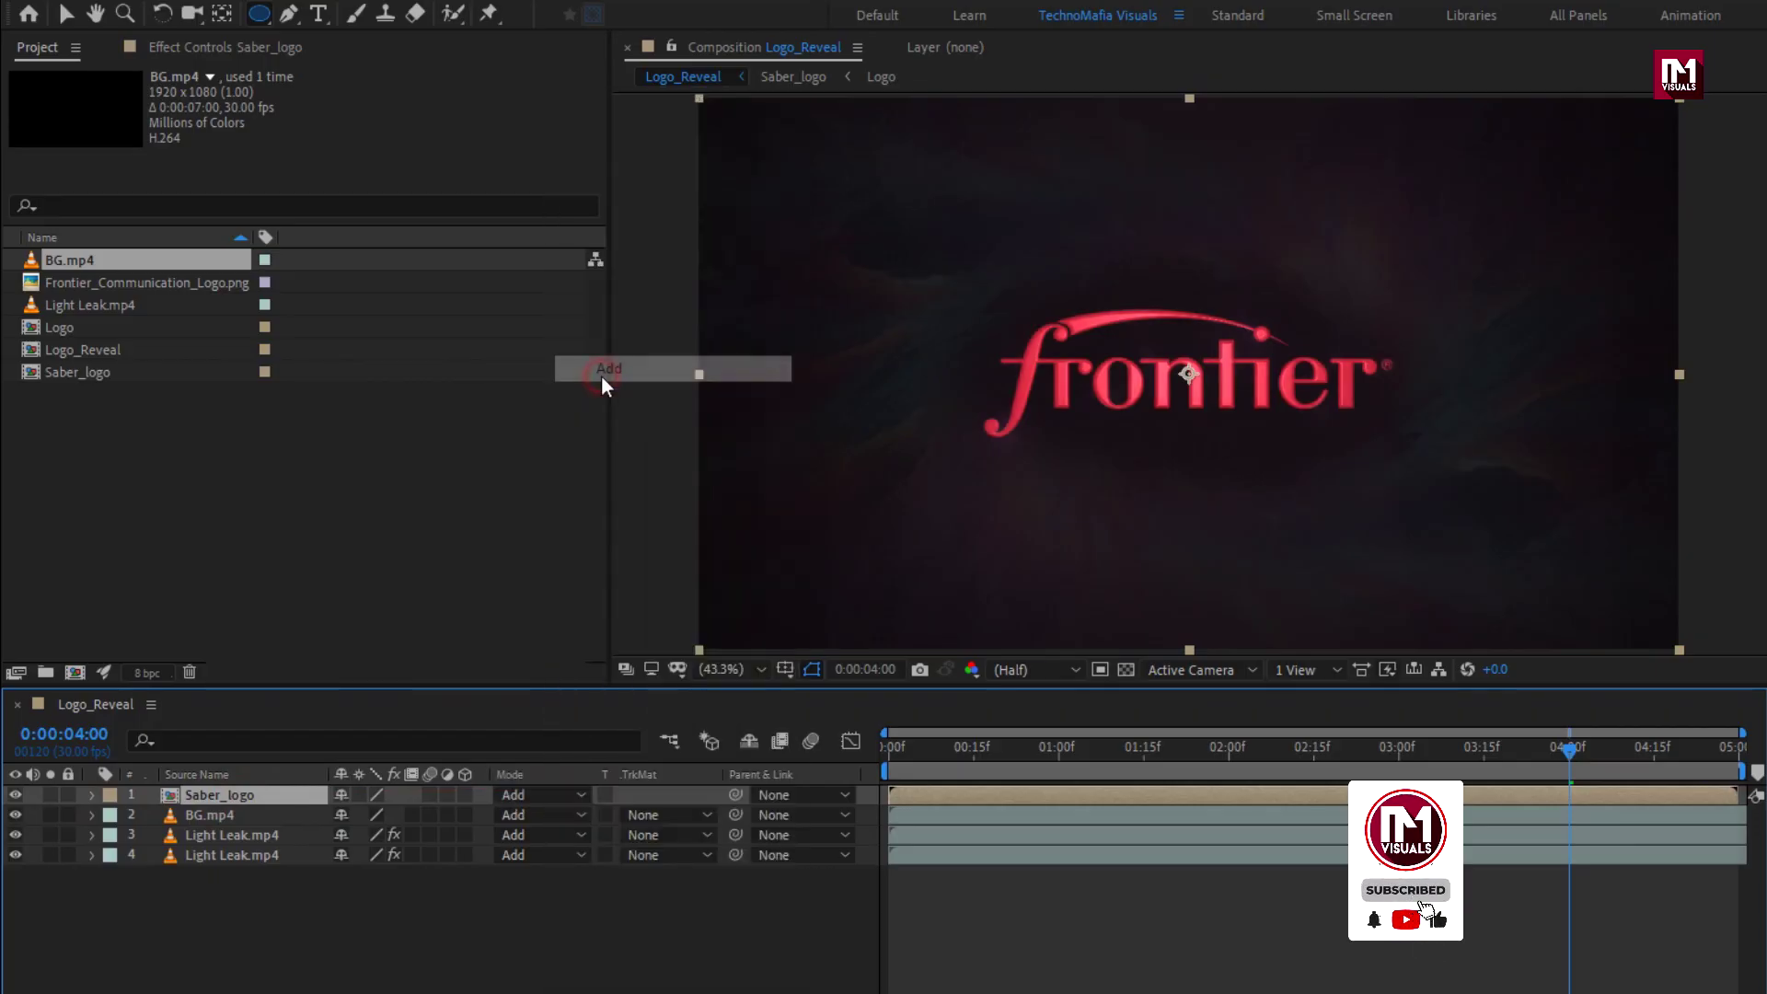
Create a 1920 x 1080 px black solid as the top layer of the Logo_Reveal composition.
left_click(395, 917)
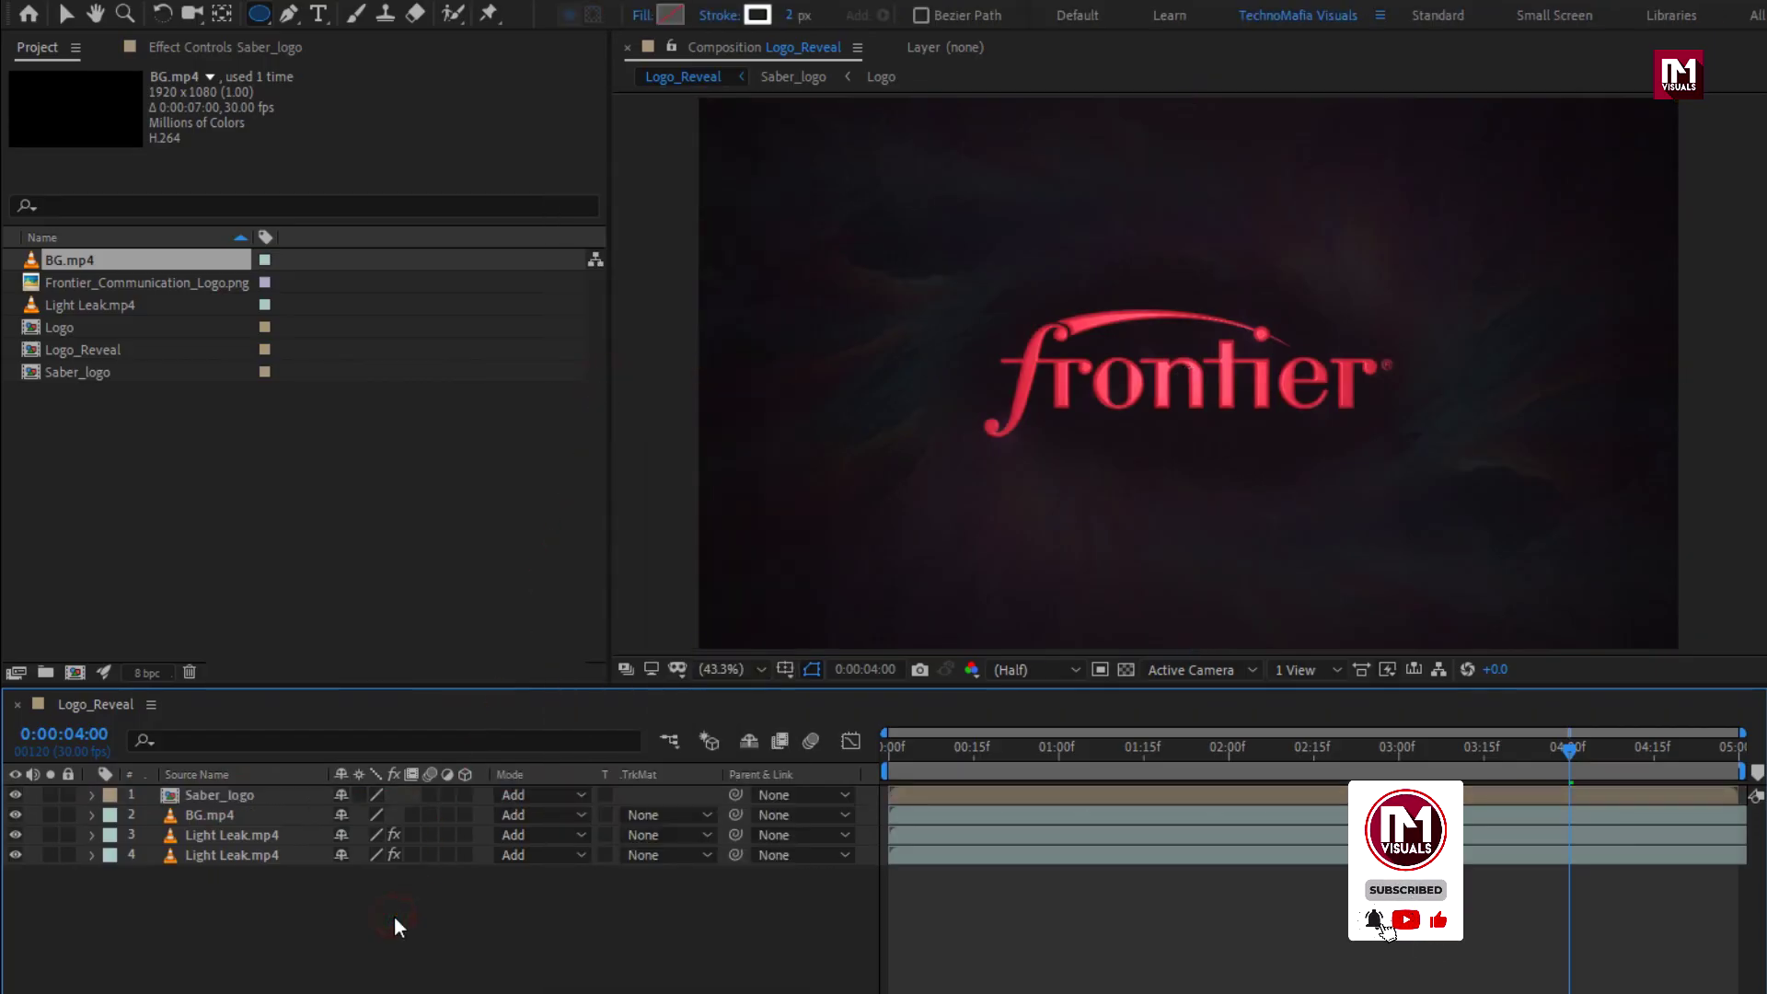
right_click(350, 894)
mouse_move(447, 631)
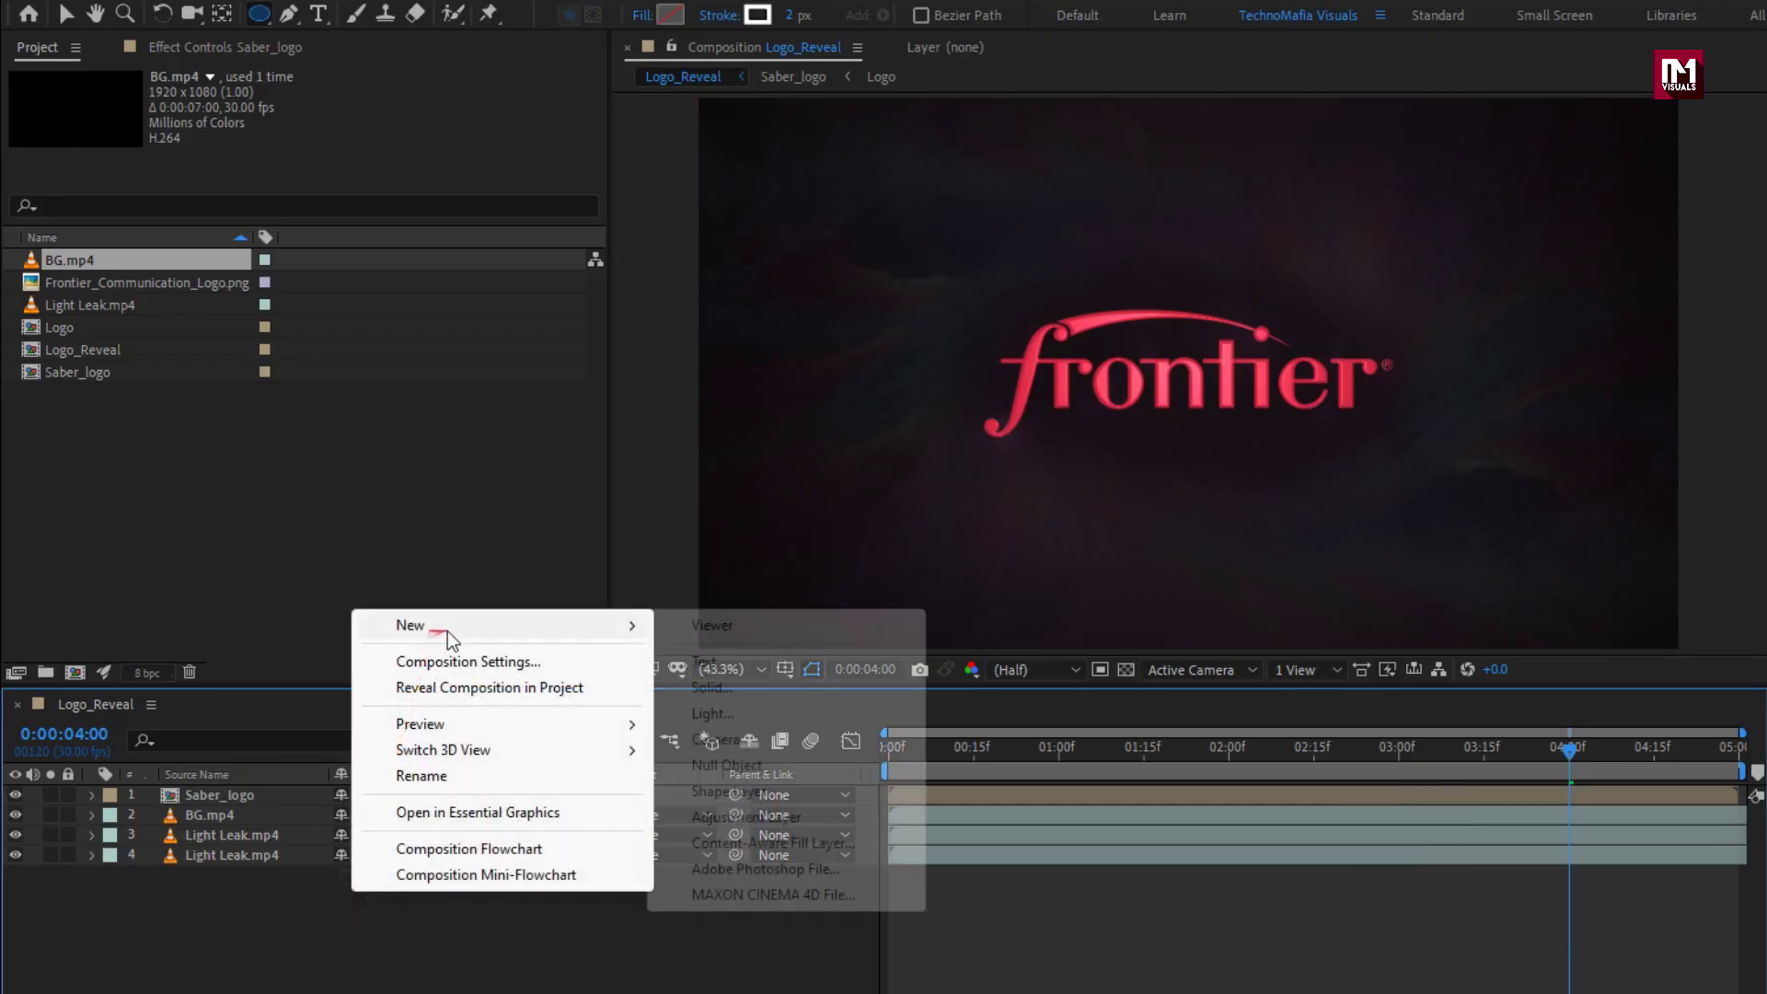
left_click(752, 685)
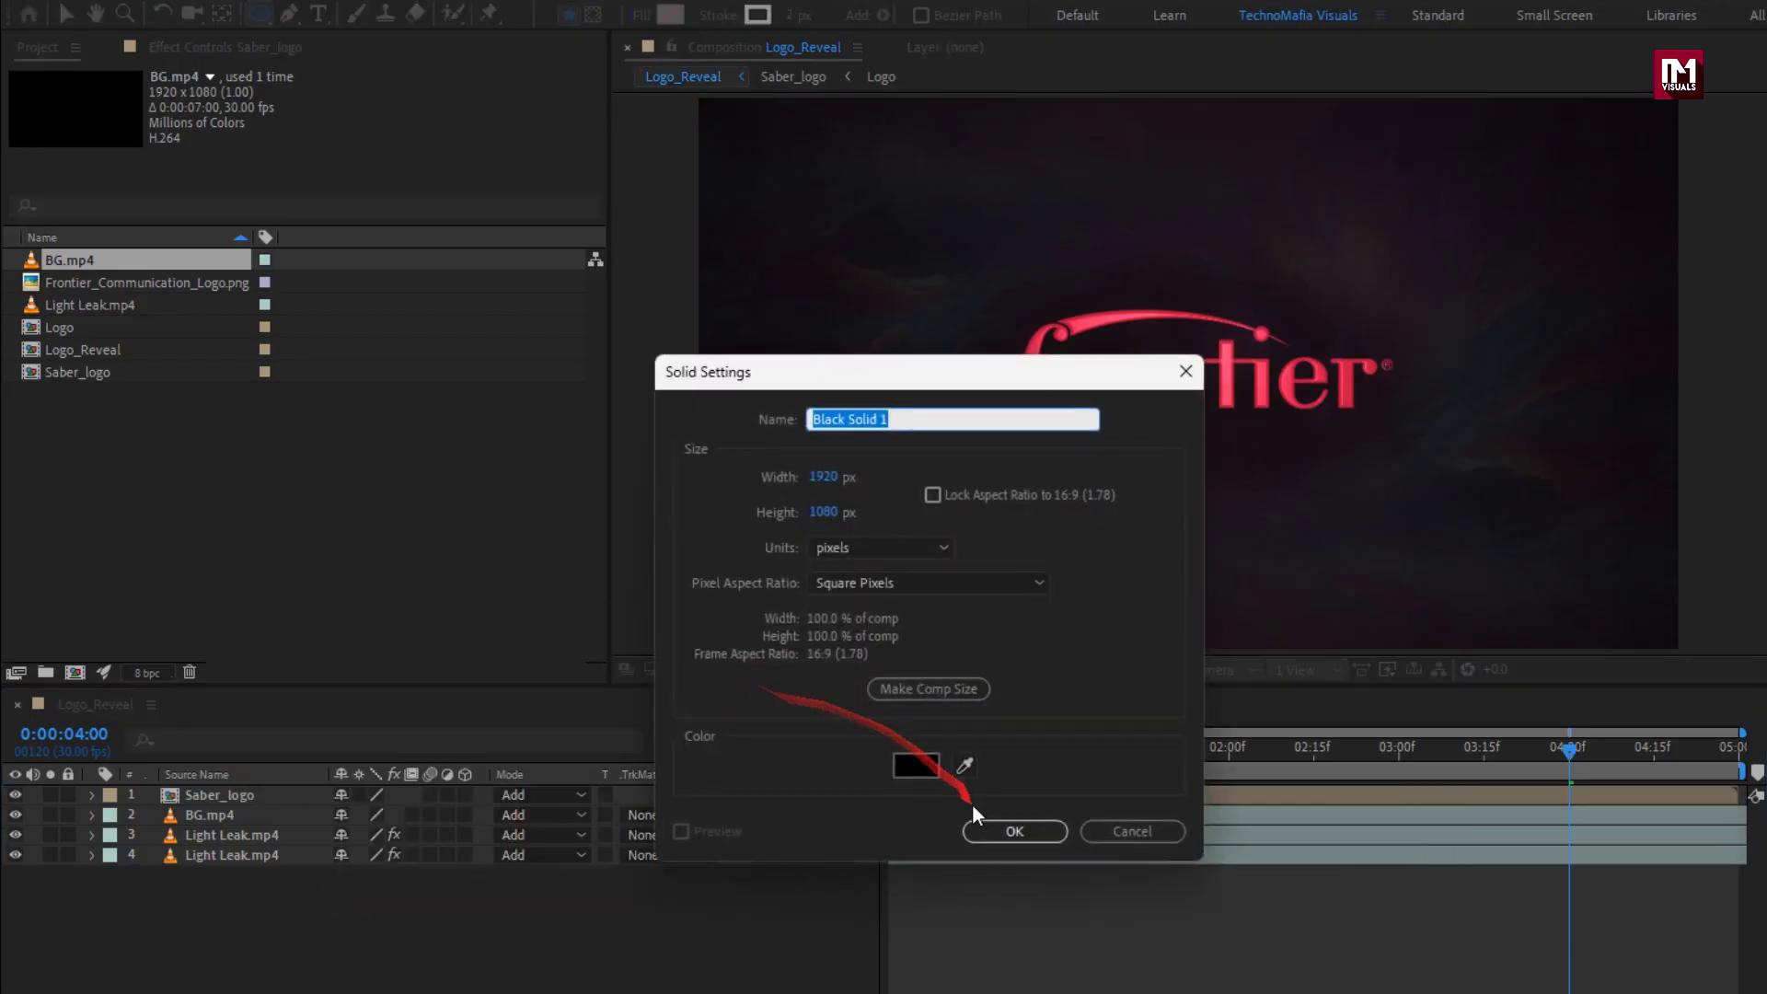
left_click(981, 831)
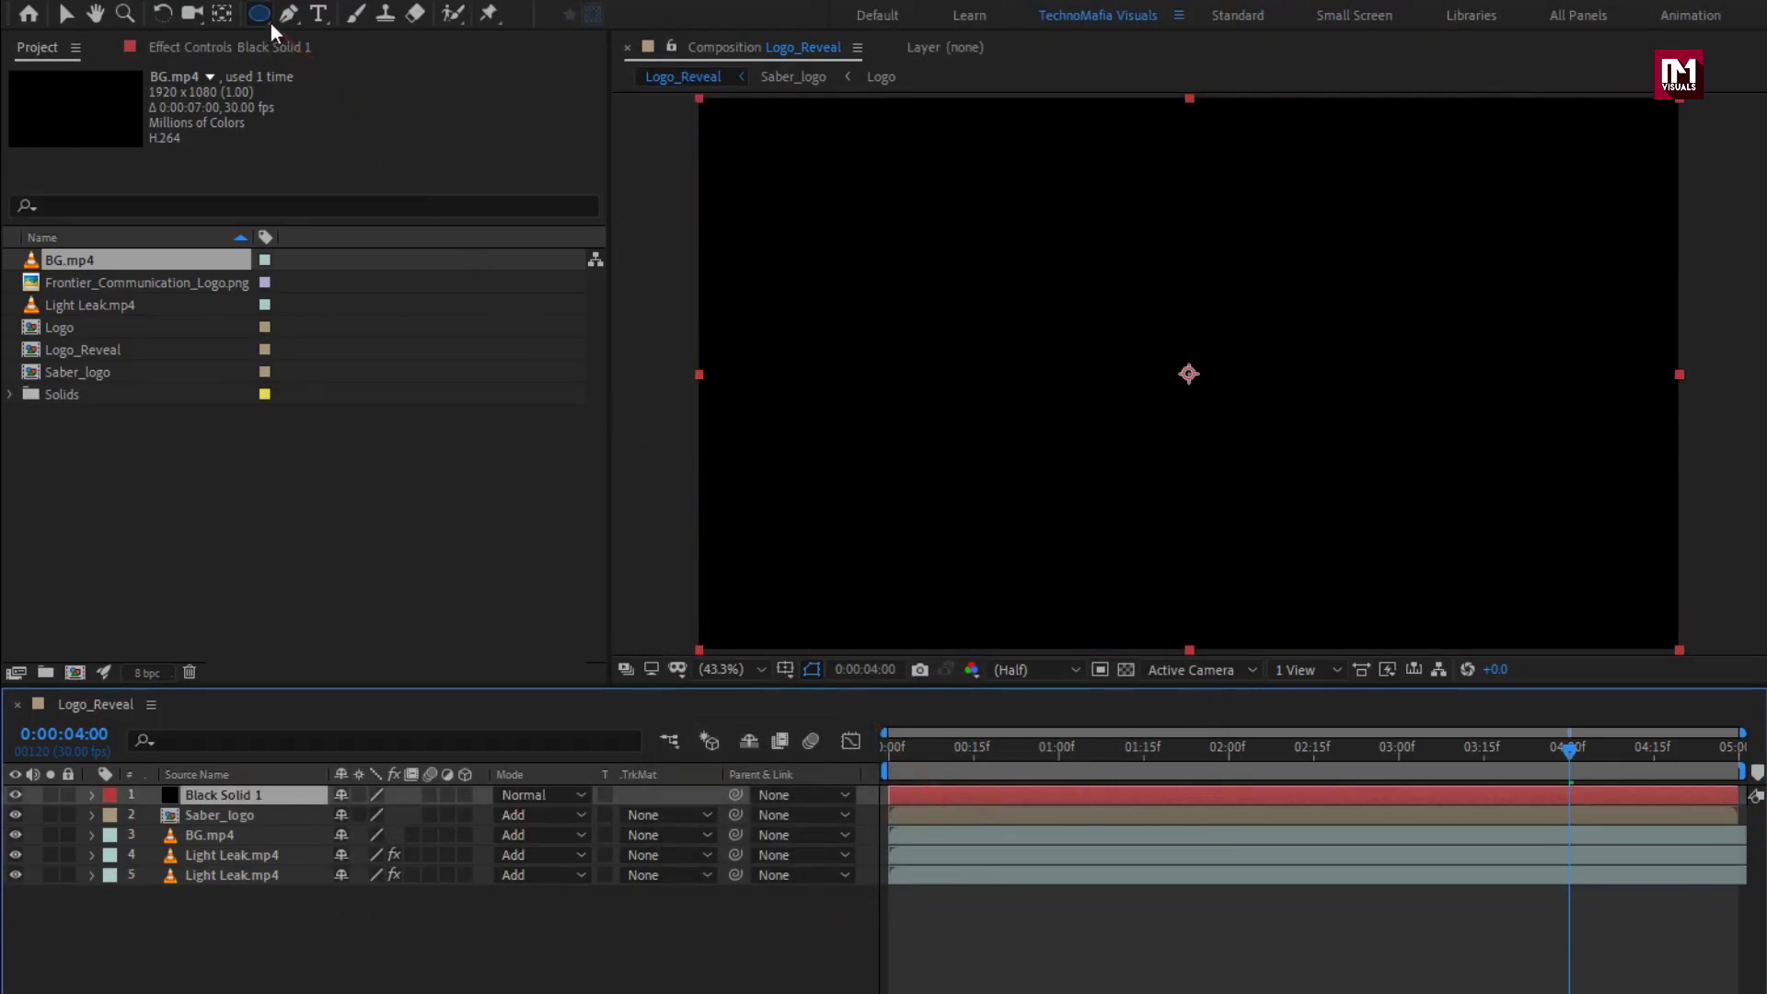
Add a full-frame elliptical mask to the black solid, invert it and set its Mask Feather to 400 pixels to form a vignette.
left_click(262, 17)
left_click(262, 16)
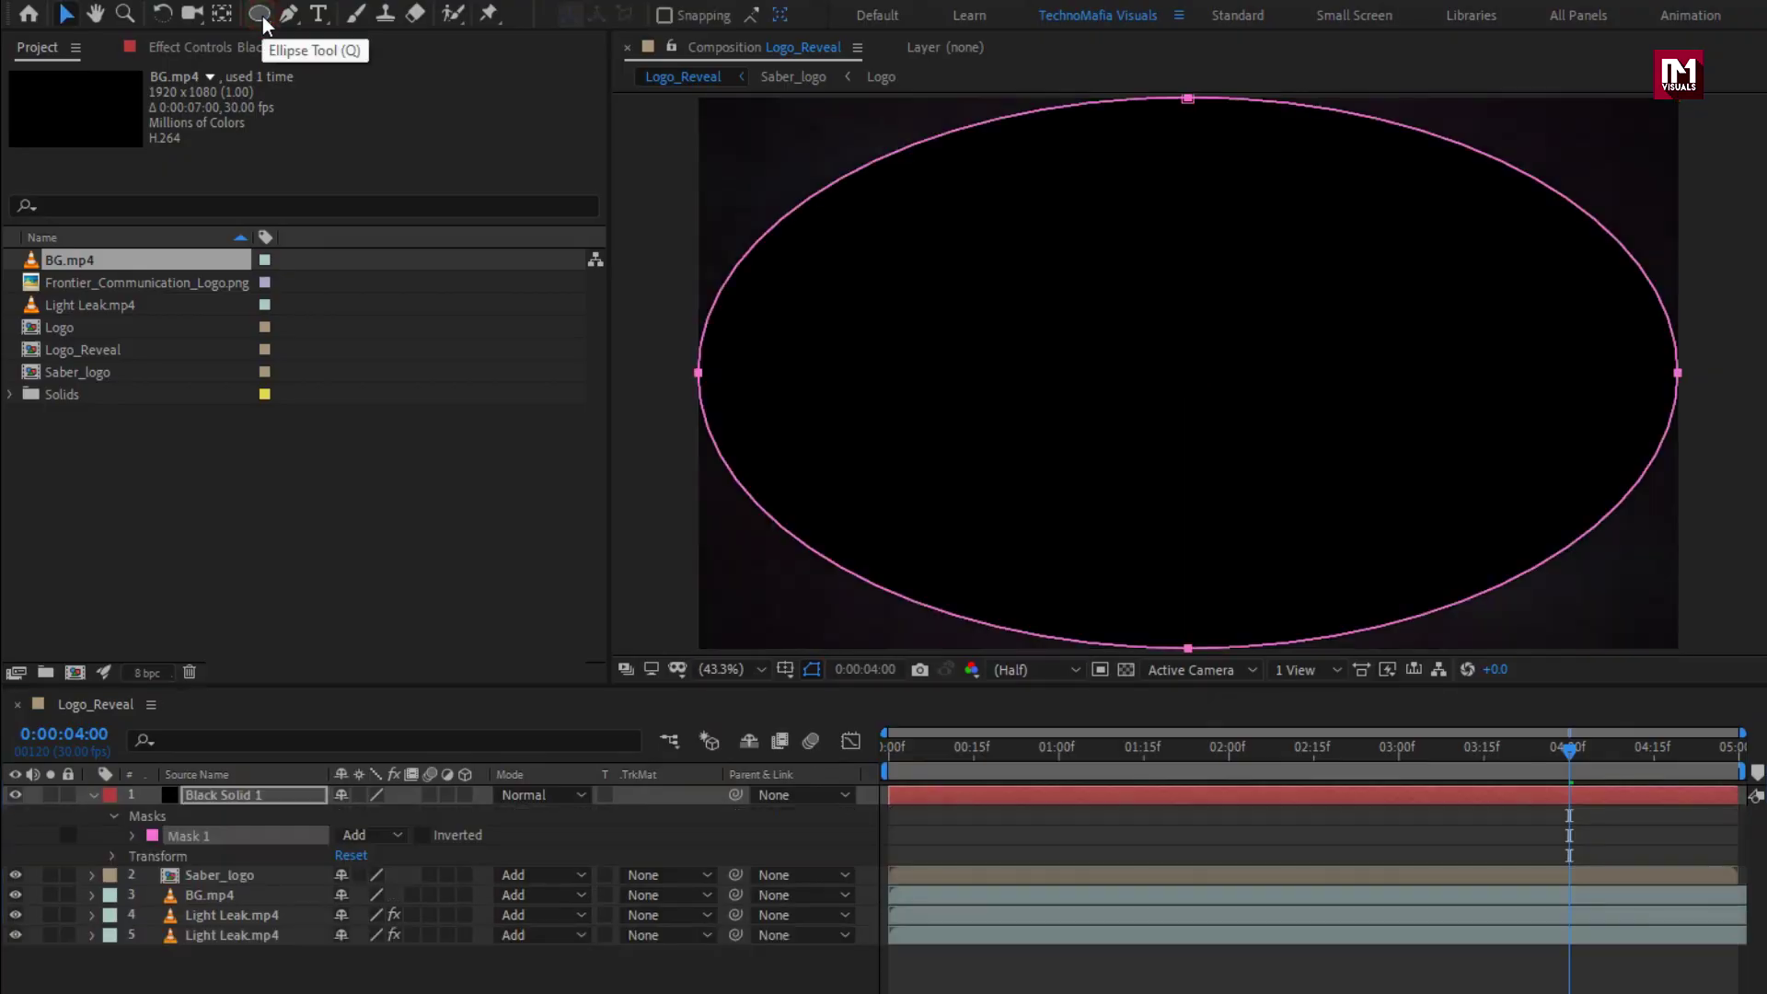
left_click(422, 836)
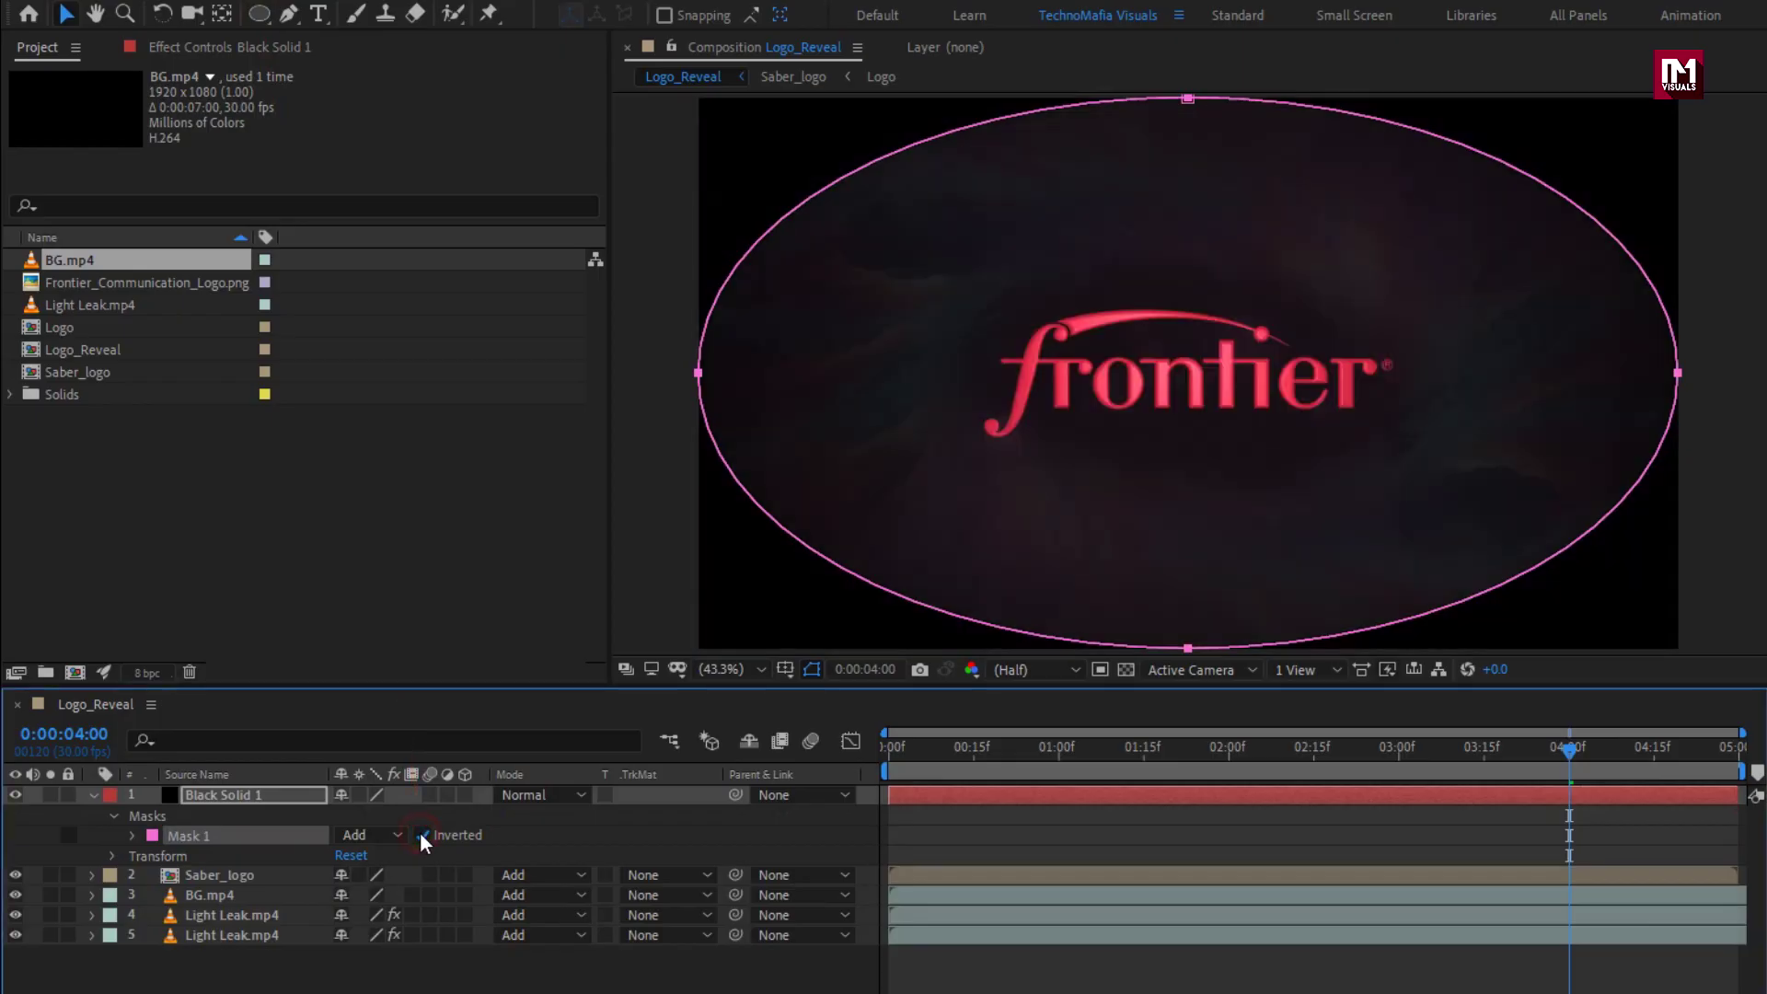
left_click(133, 835)
left_click(385, 874)
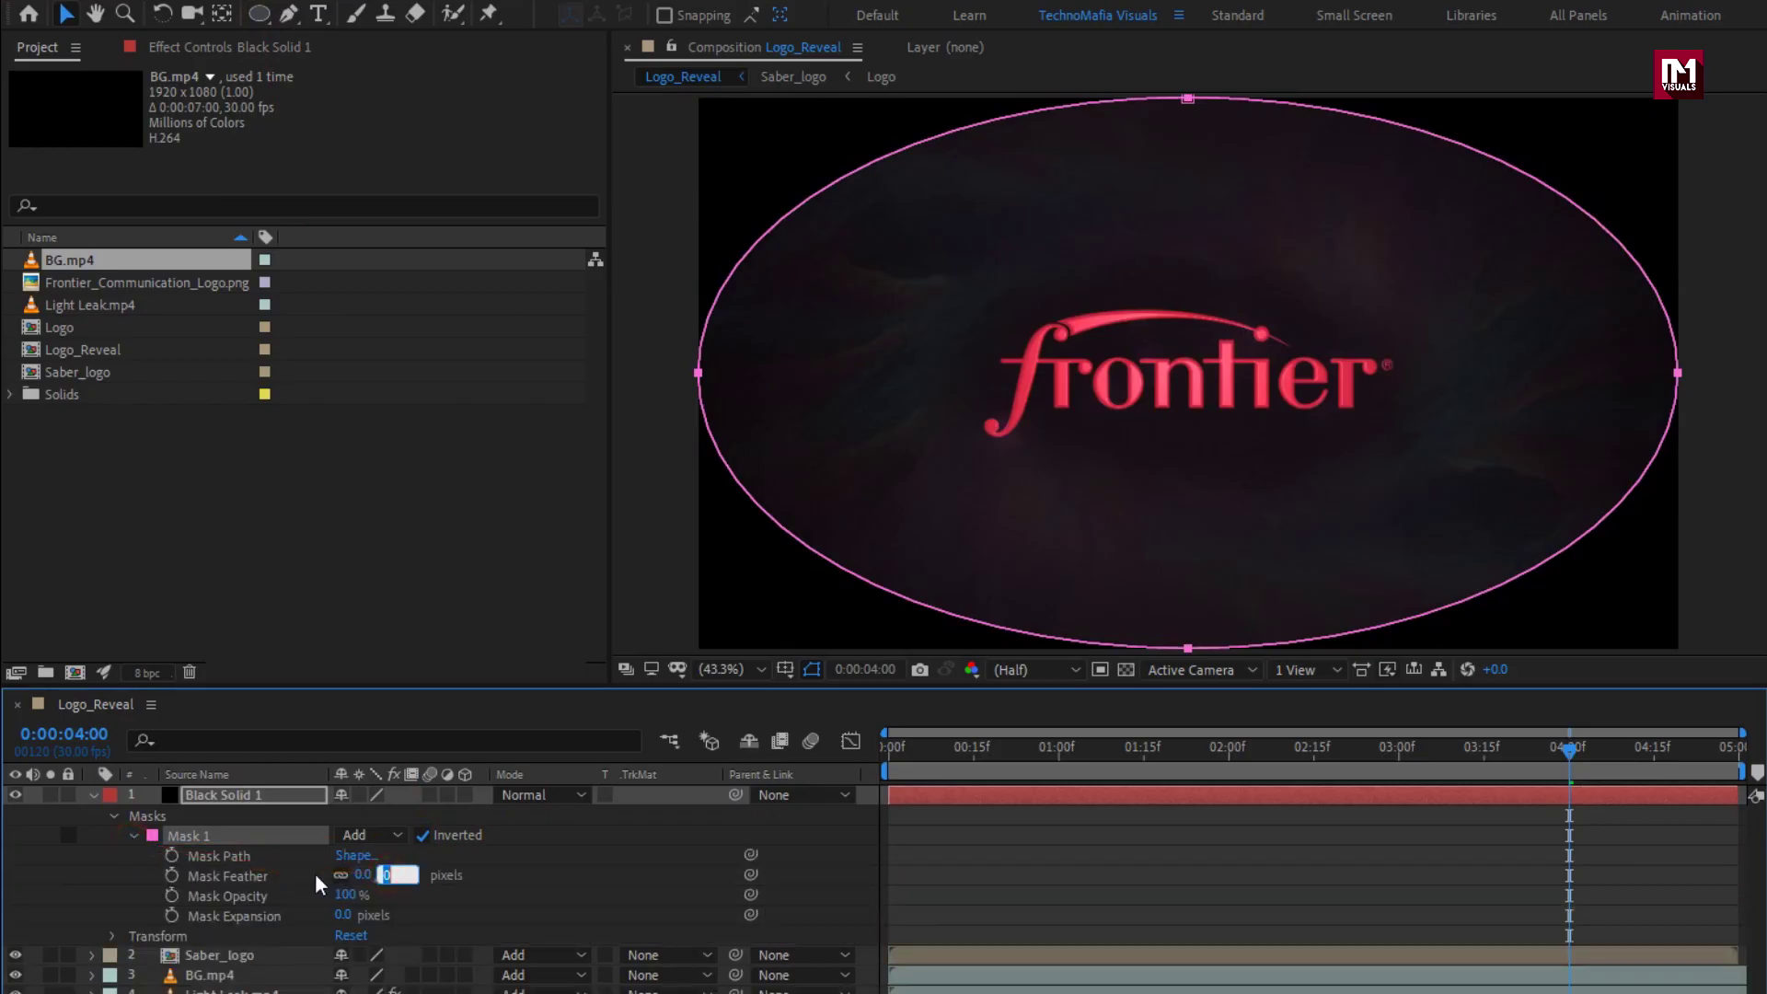
type("400")
left_click(317, 883)
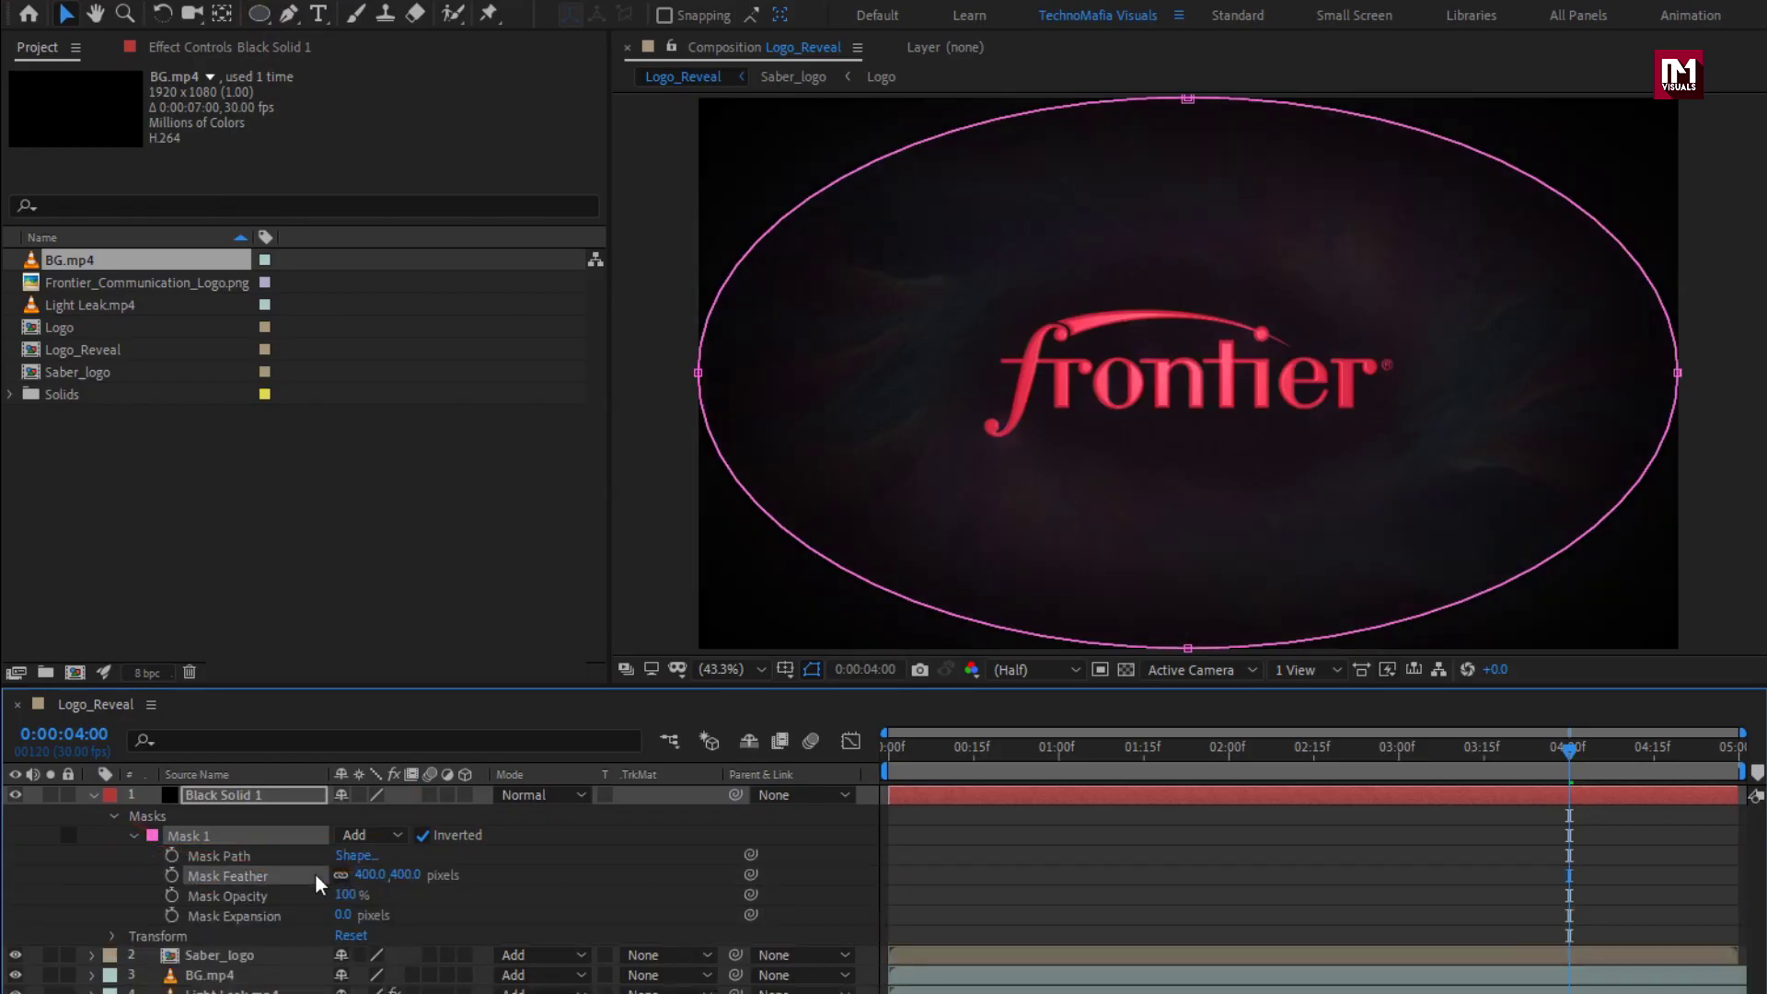
left_click(92, 794)
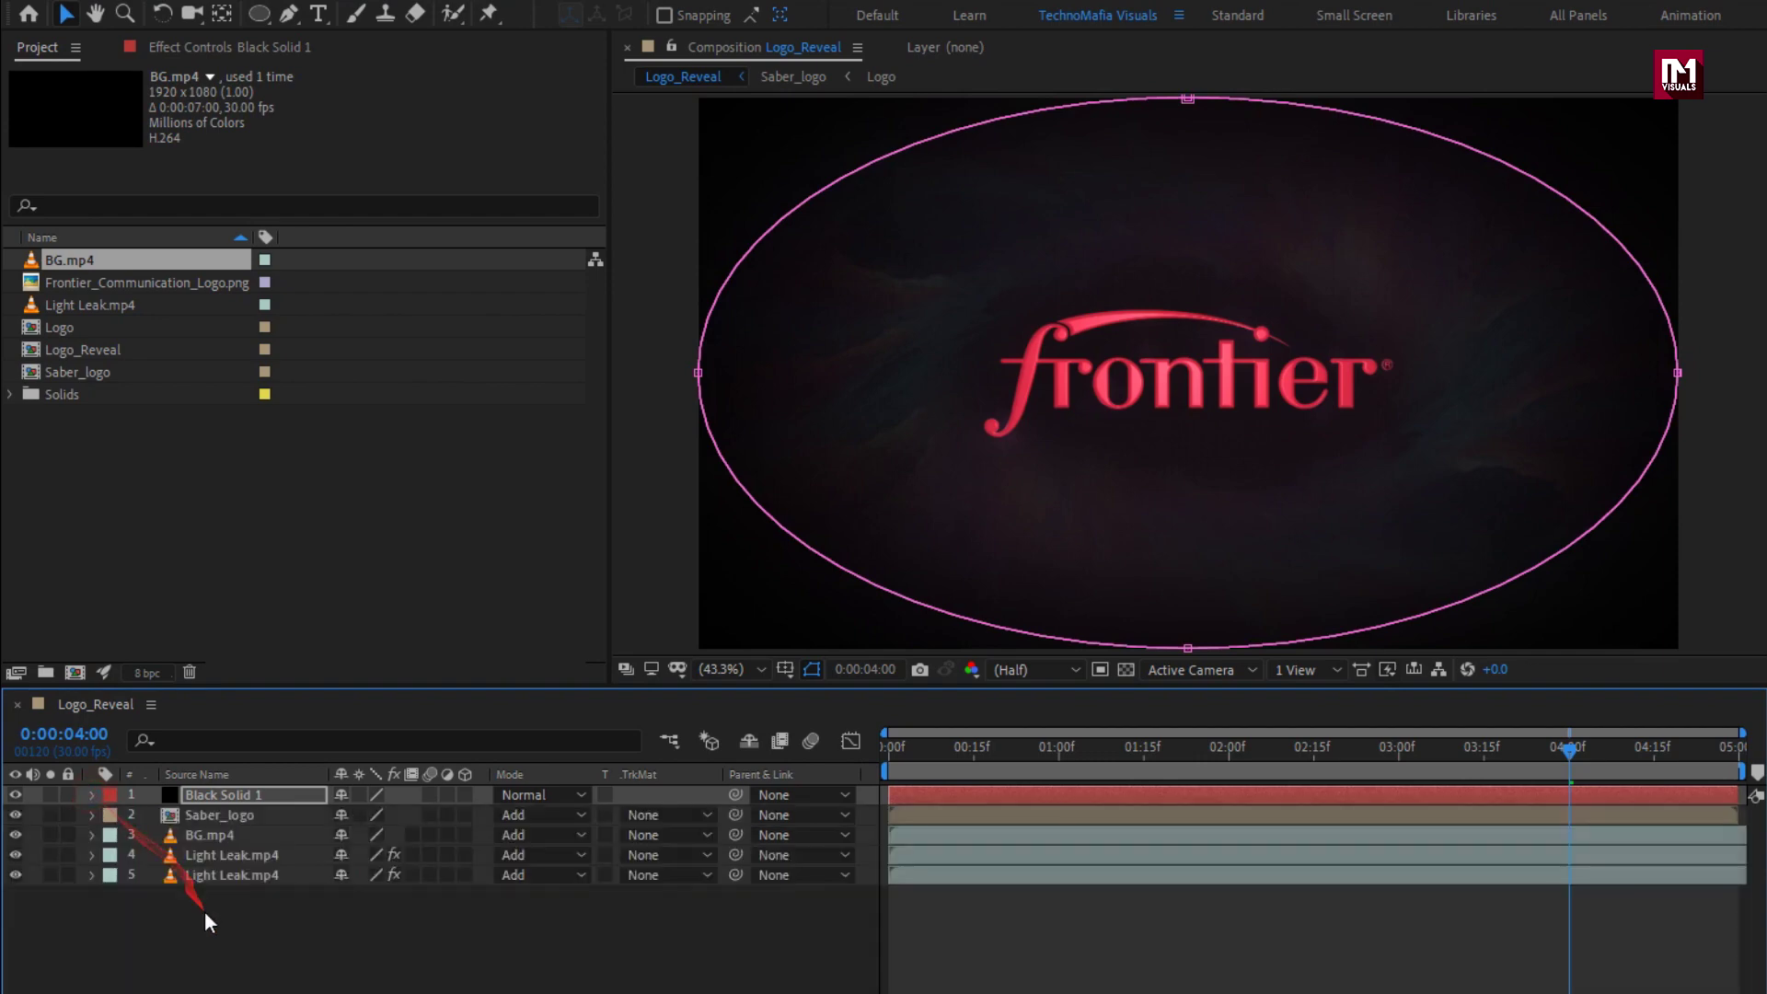
Add a new adjustment layer above all layers in the Logo_Reveal composition.
left_click(206, 915)
right_click(209, 916)
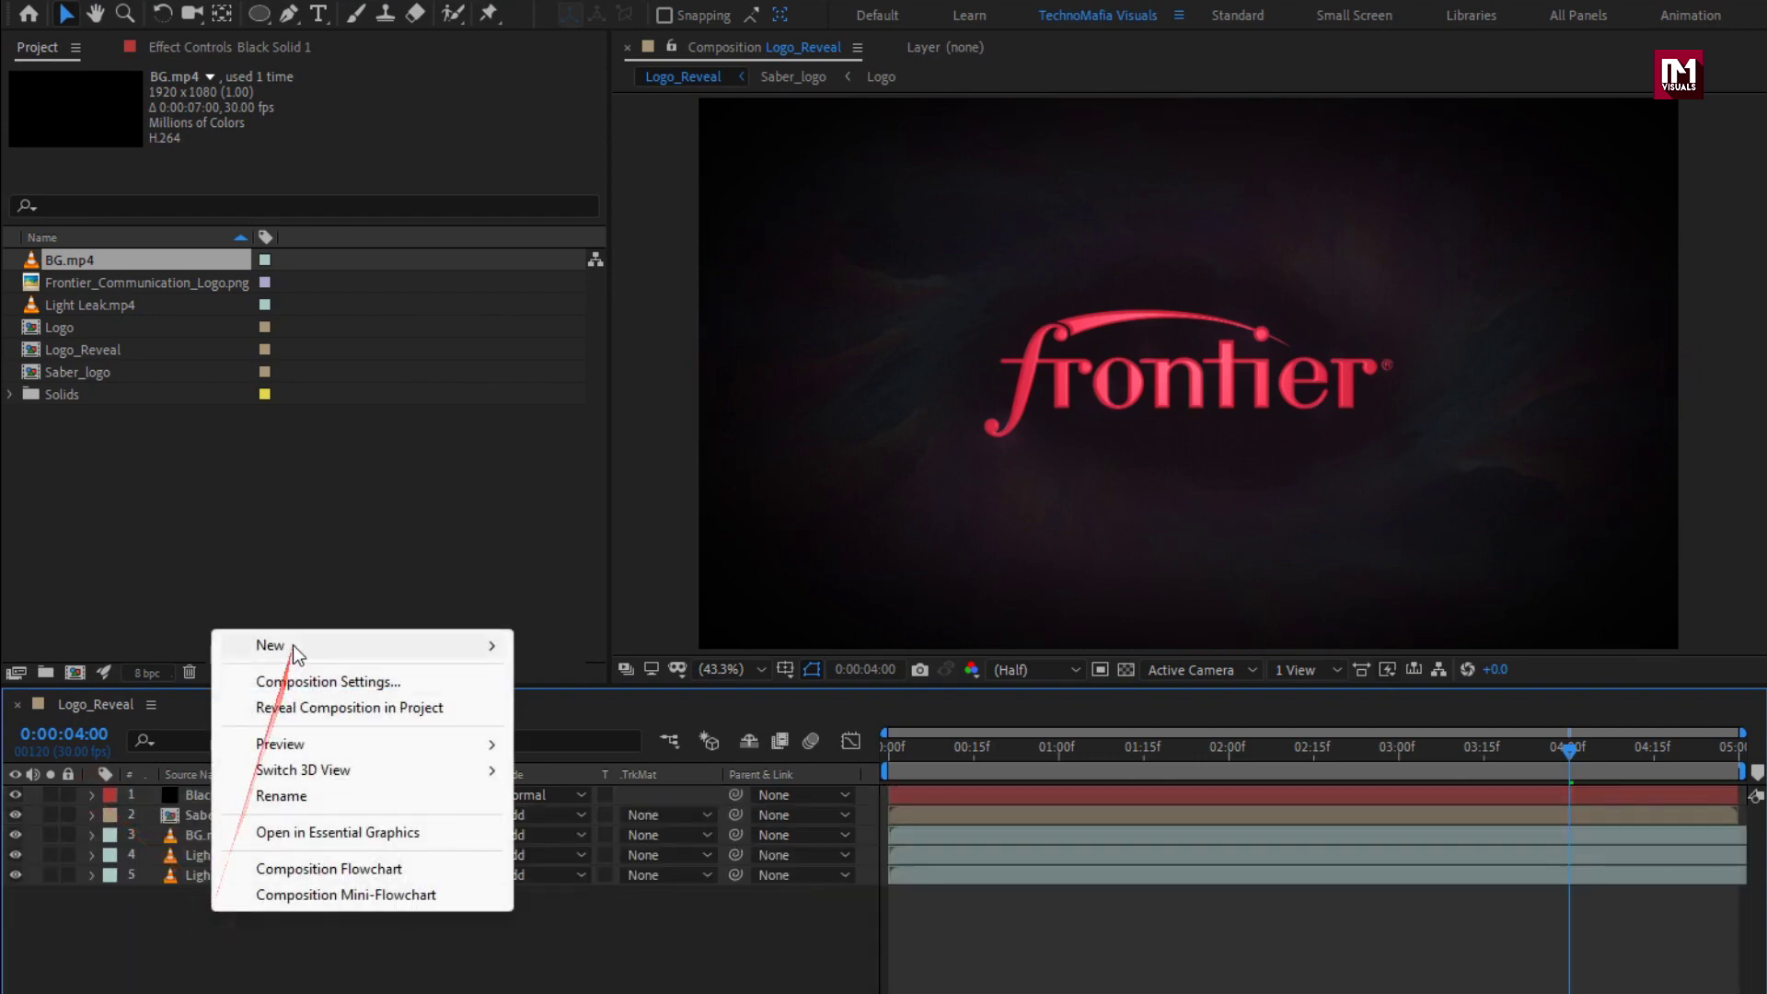
mouse_move(292, 644)
left_click(593, 838)
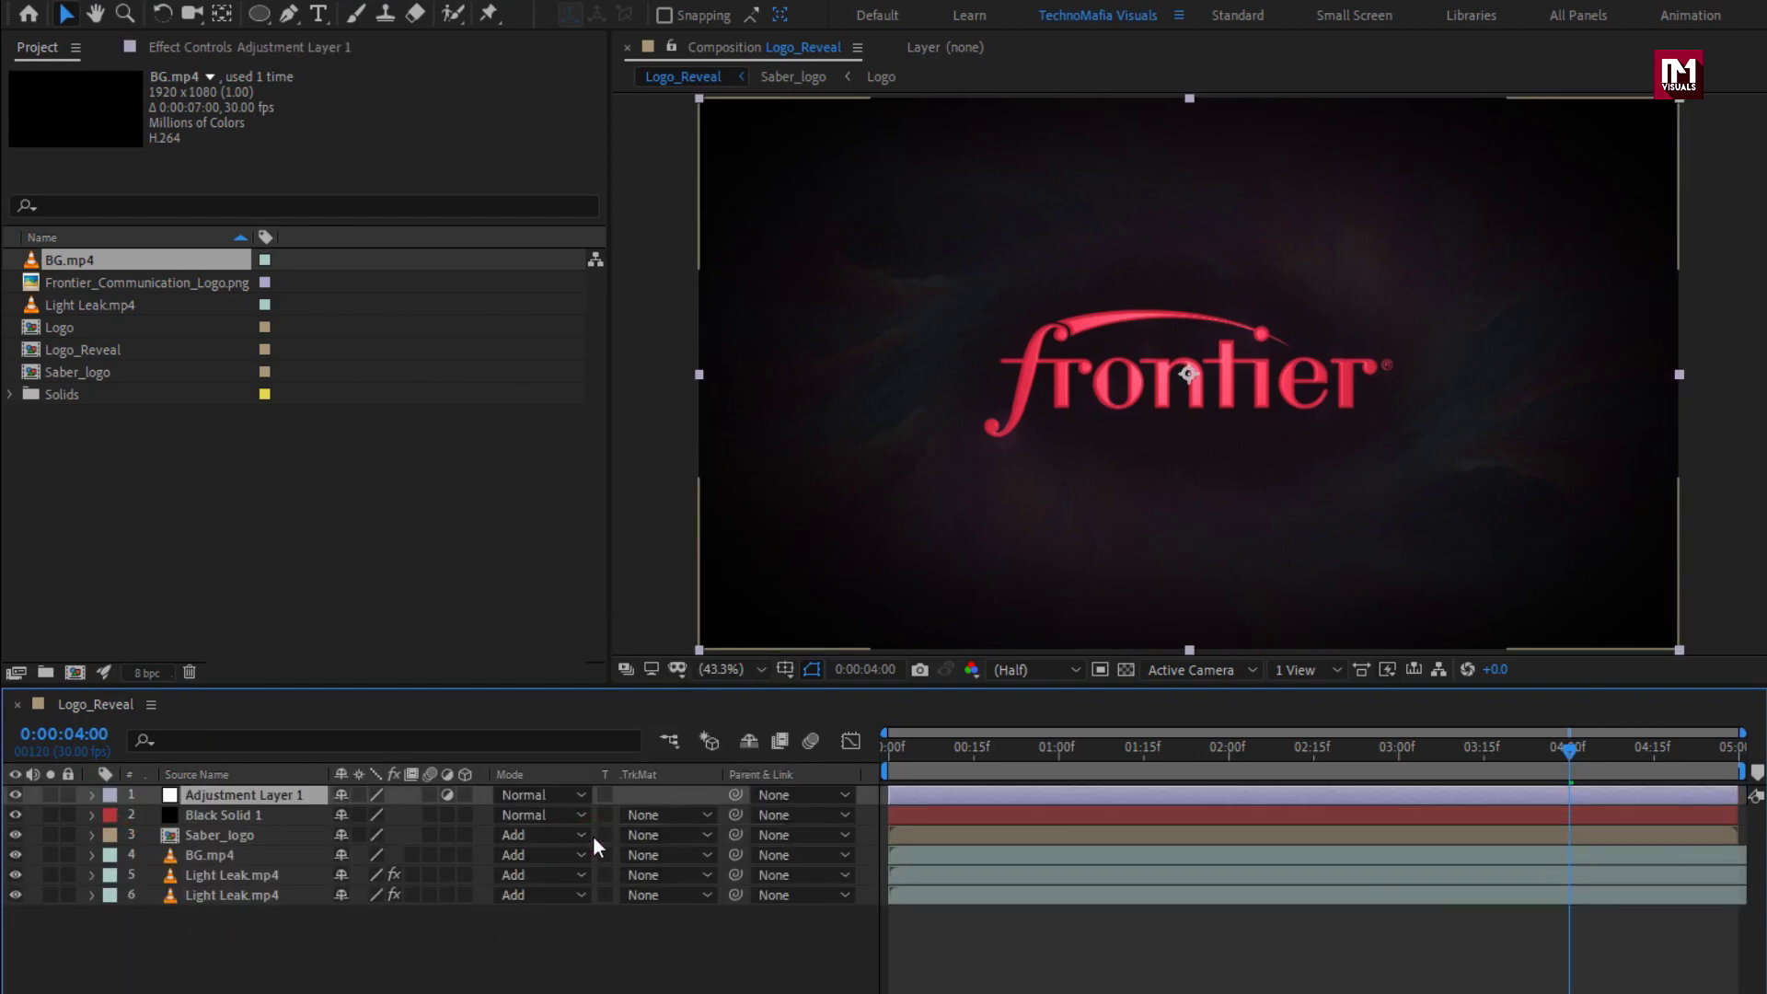
Apply the Noise effect to the top adjustment layer and set its Amount of Noise to 5%.
left_click(1510, 79)
type("trit")
left_click_drag(1515, 78, 1423, 78)
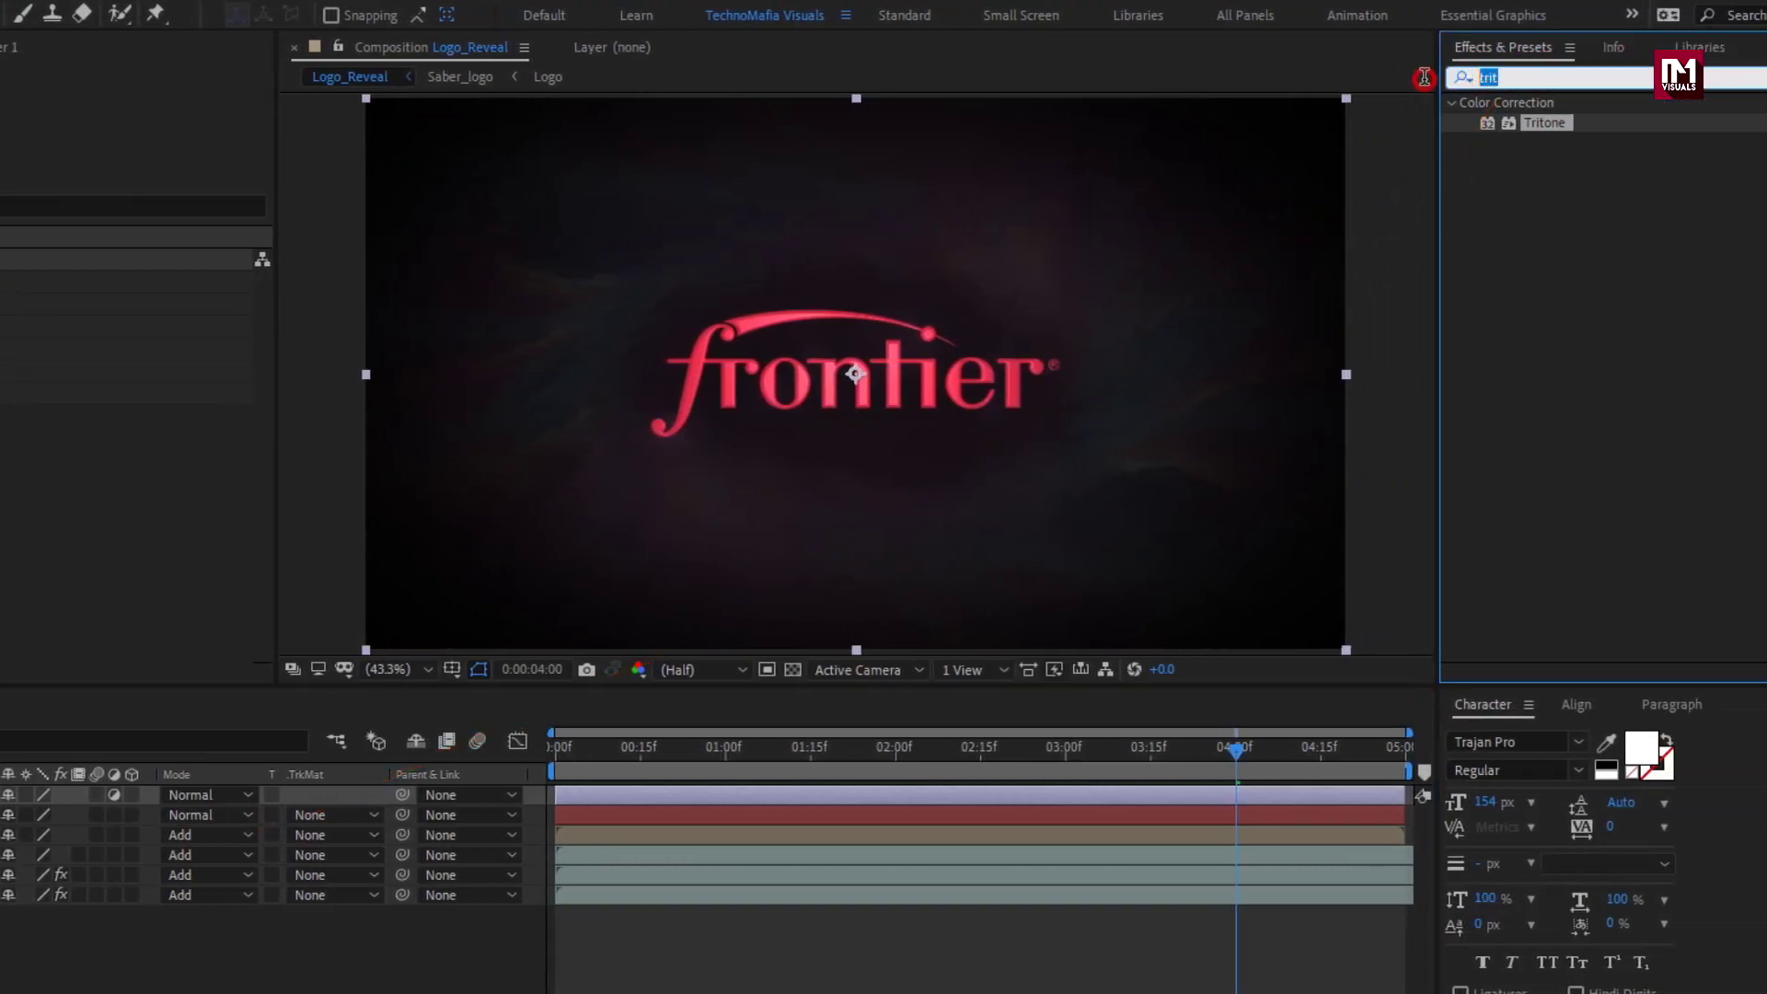
type("noise")
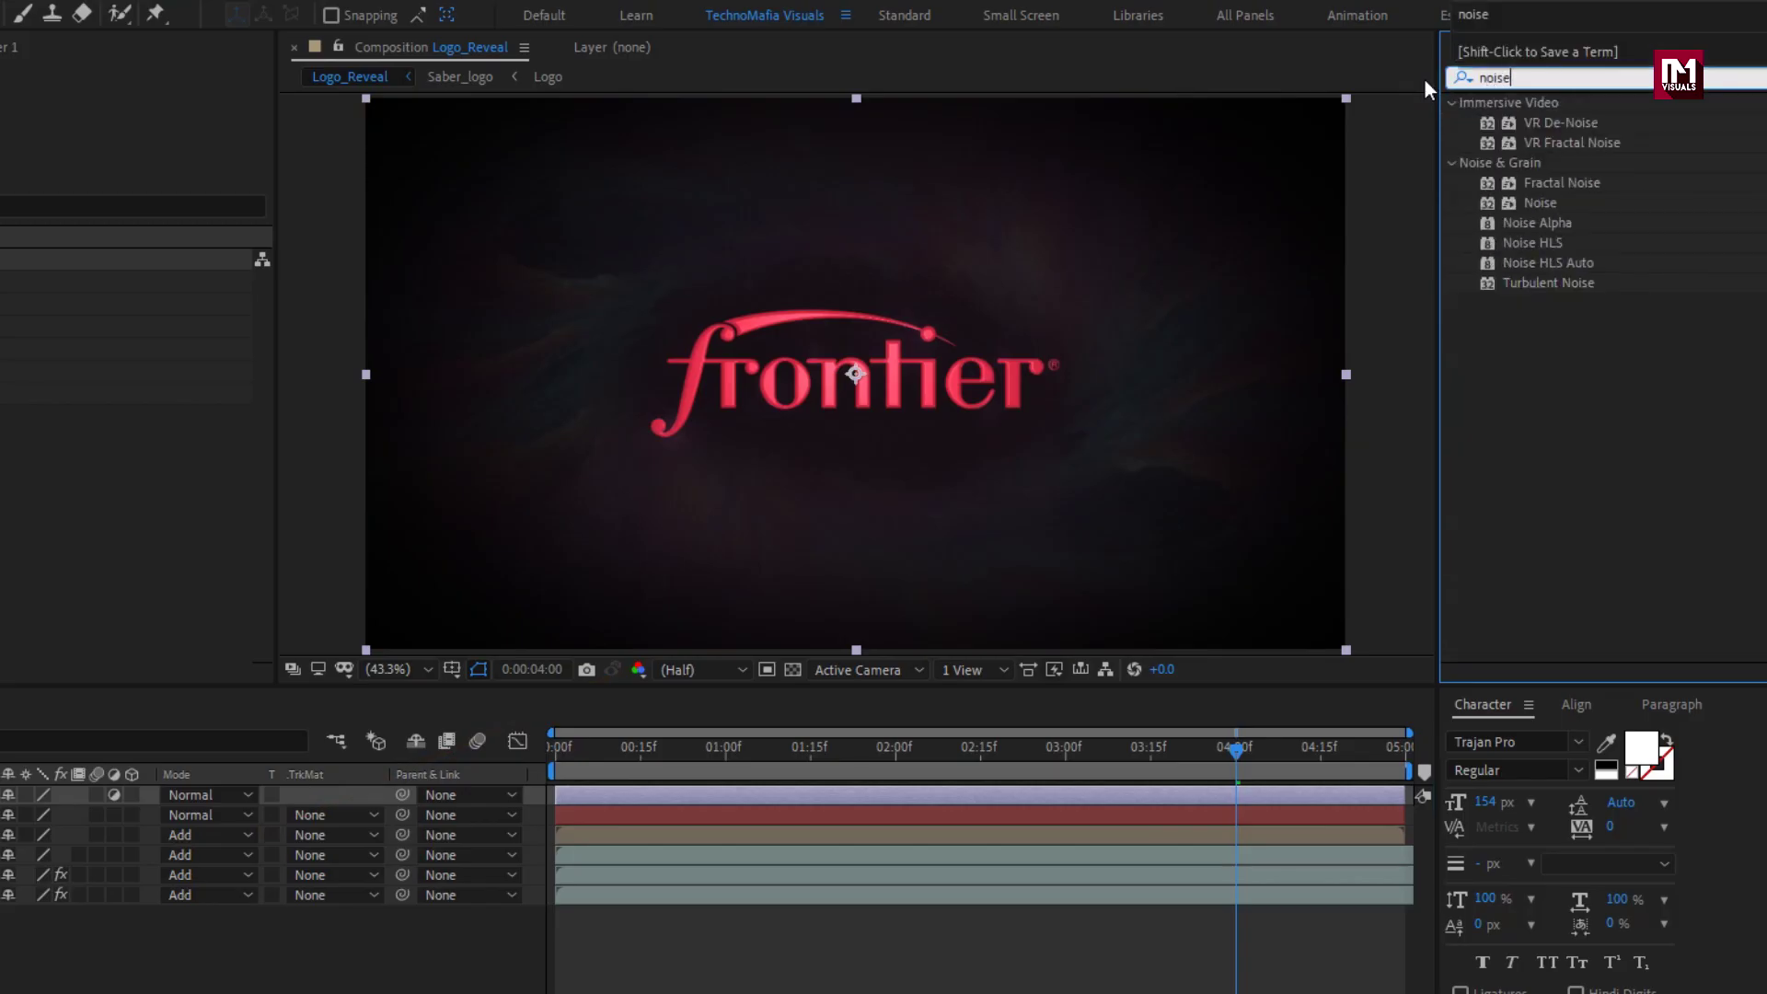
double_click(1546, 205)
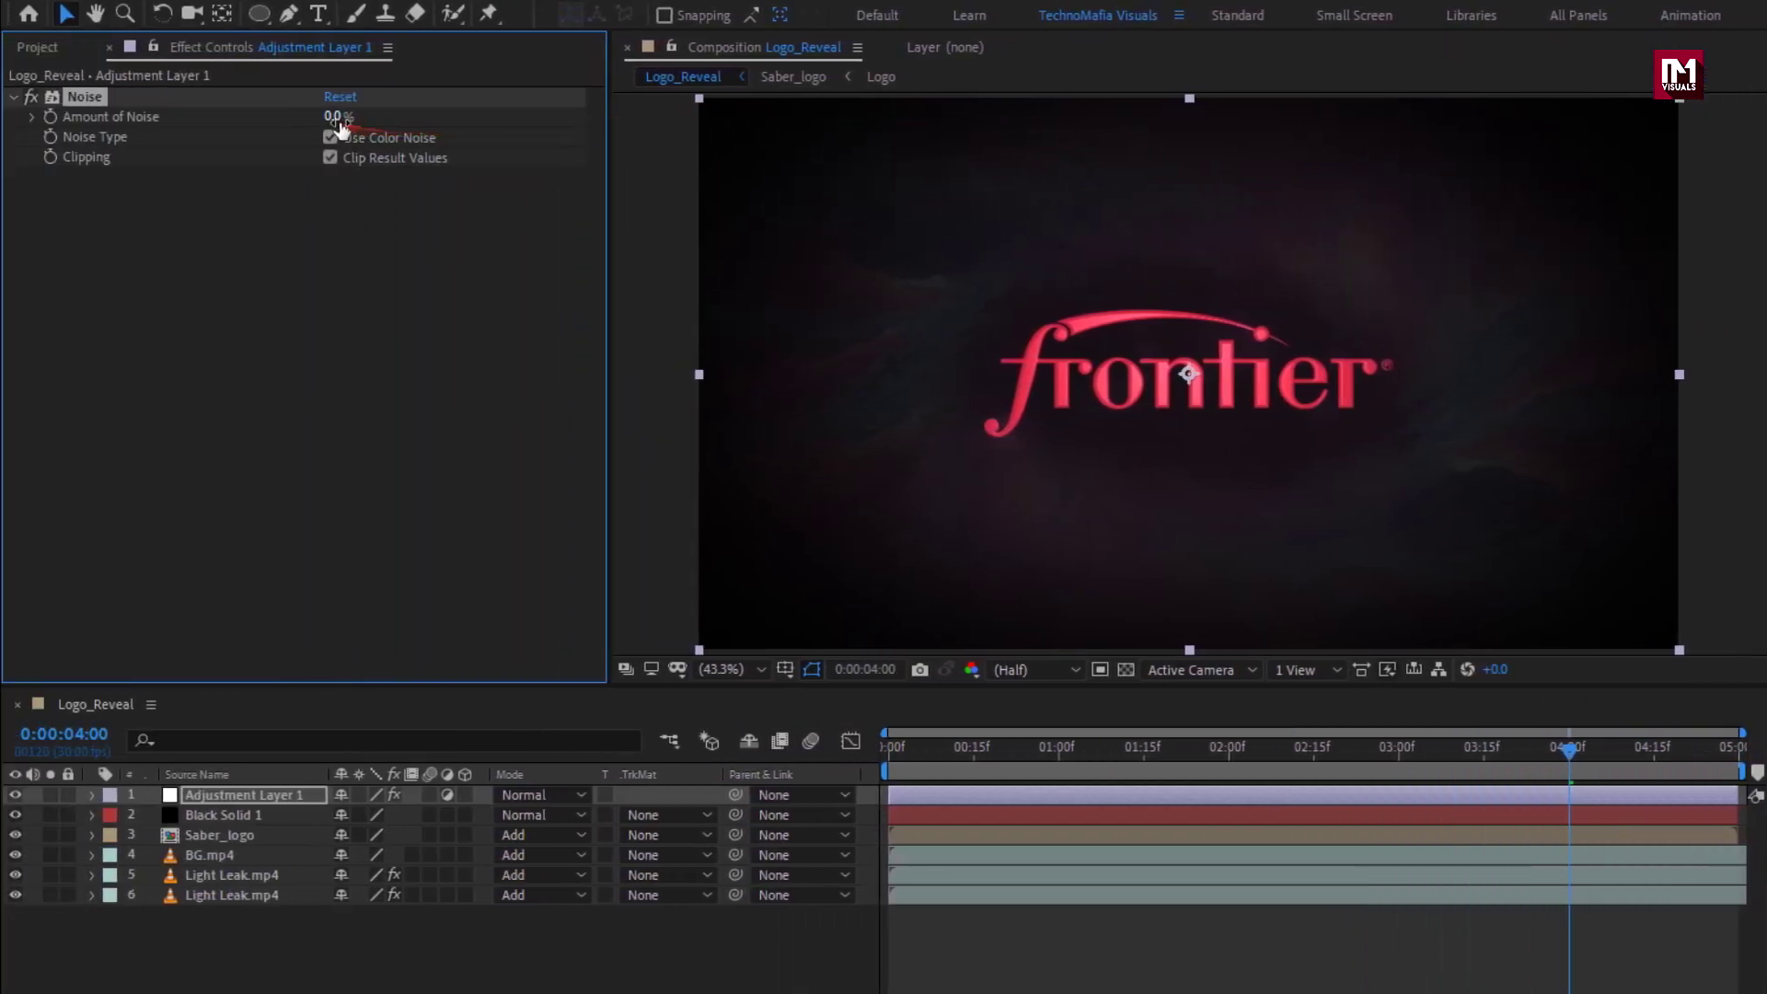
type("5")
key("Return")
Add a second adjustment layer on top of the Logo_Reveal composition and apply Radial Blur to it.
left_click(307, 923)
right_click(307, 924)
mouse_move(395, 657)
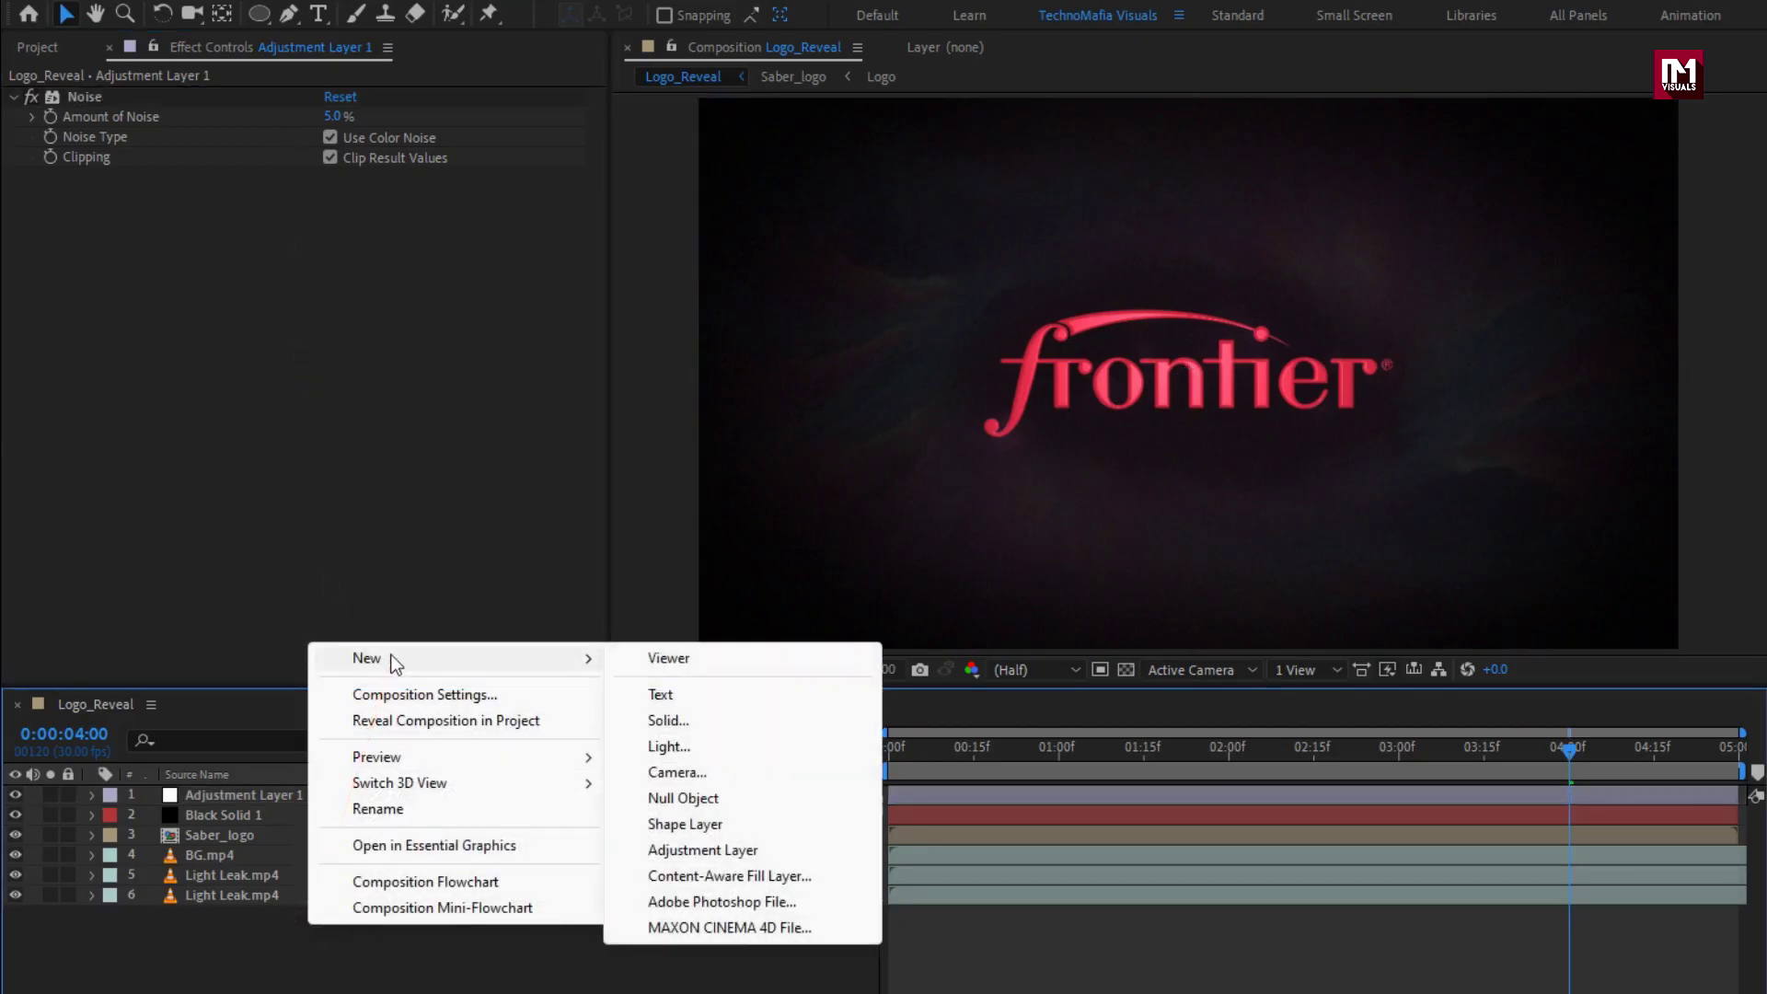
left_click(681, 848)
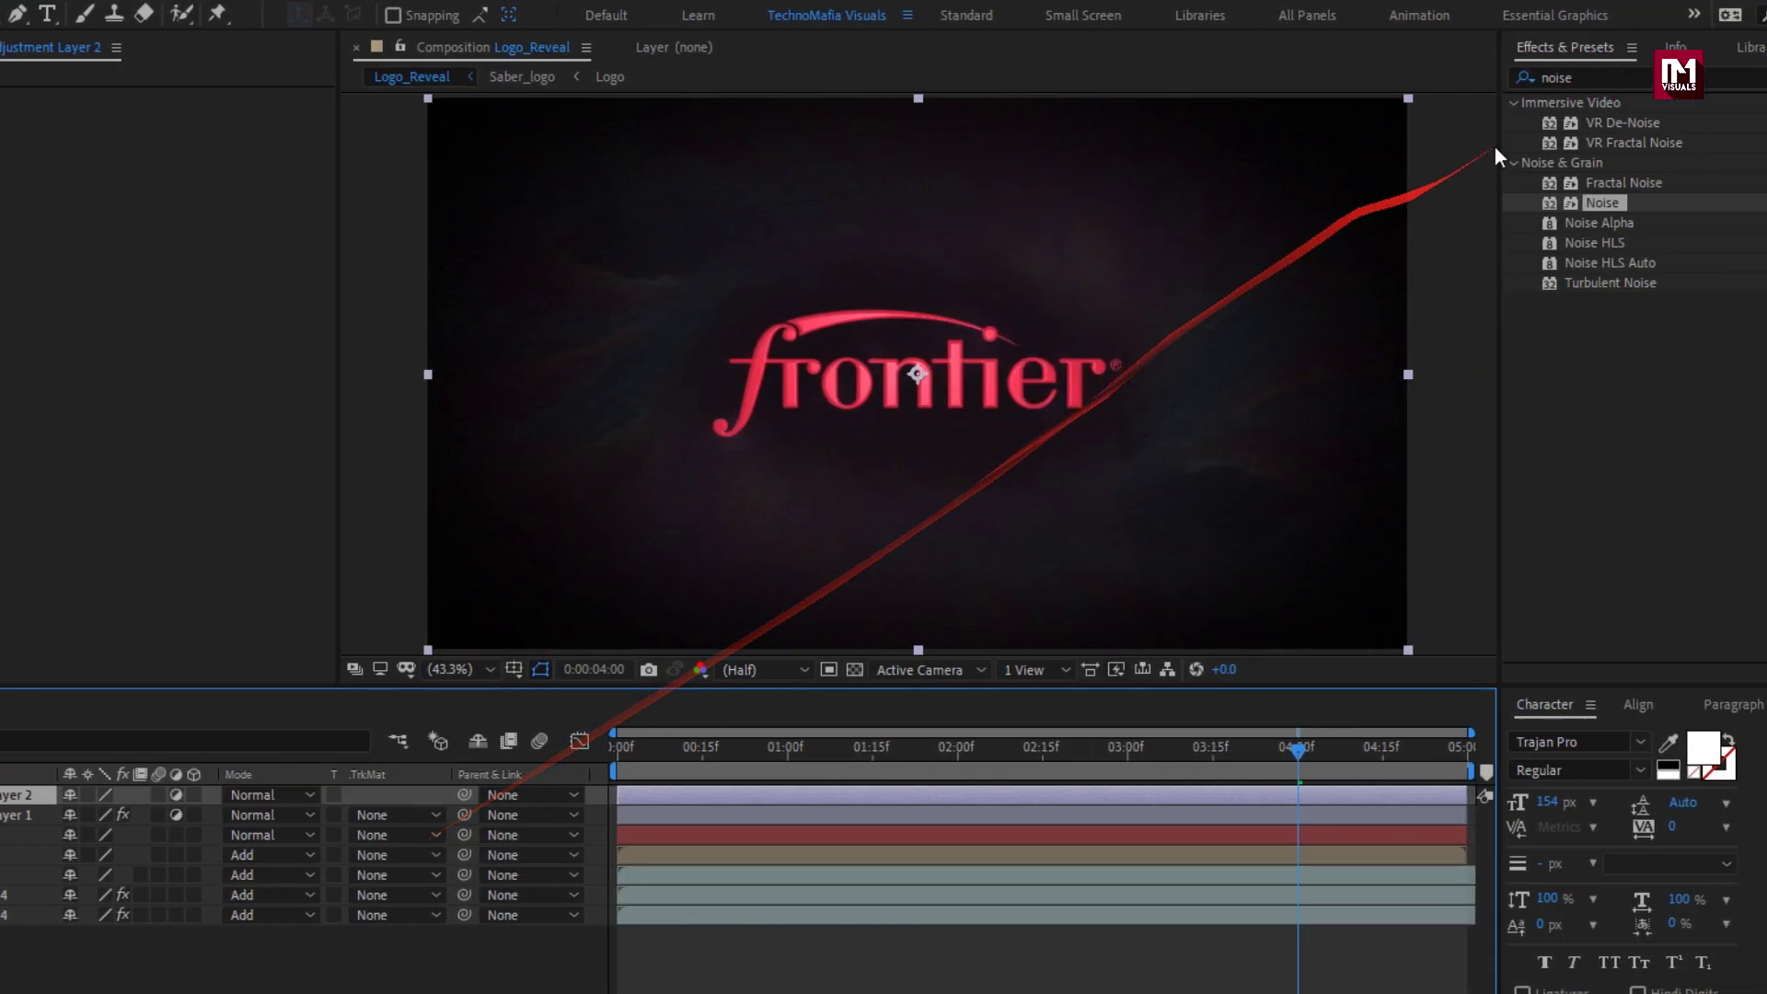
double_click(1565, 79)
type("r")
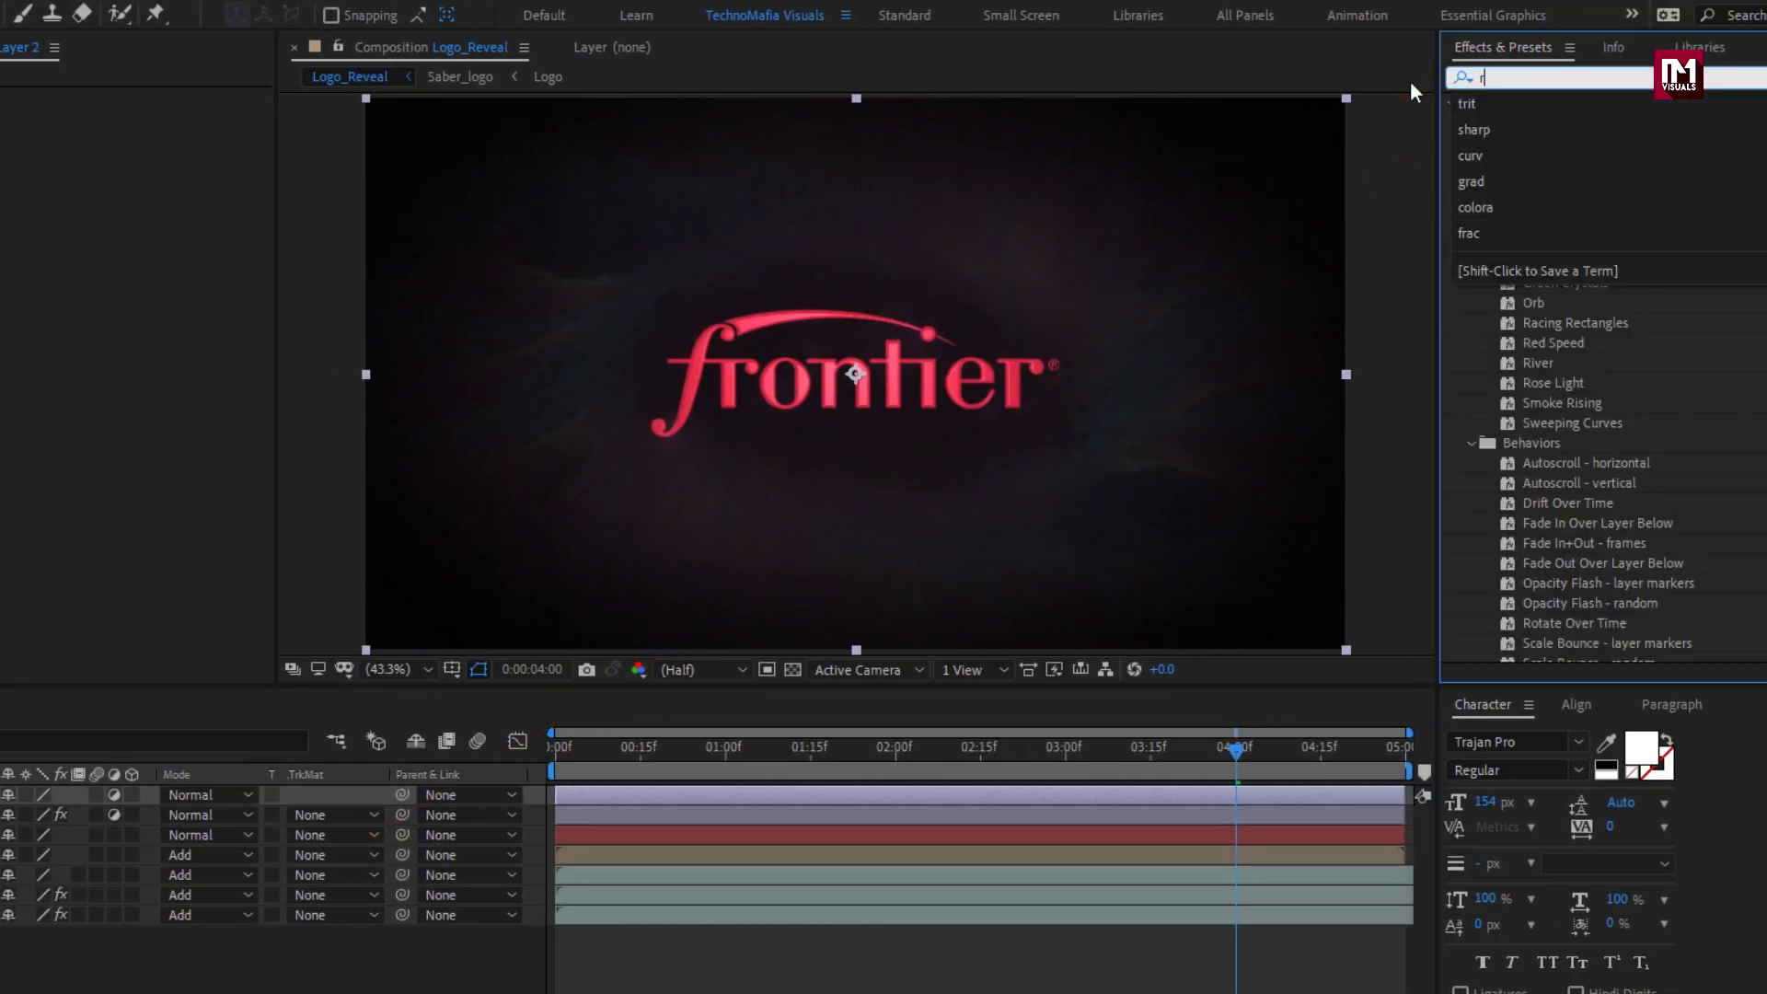
type("adial")
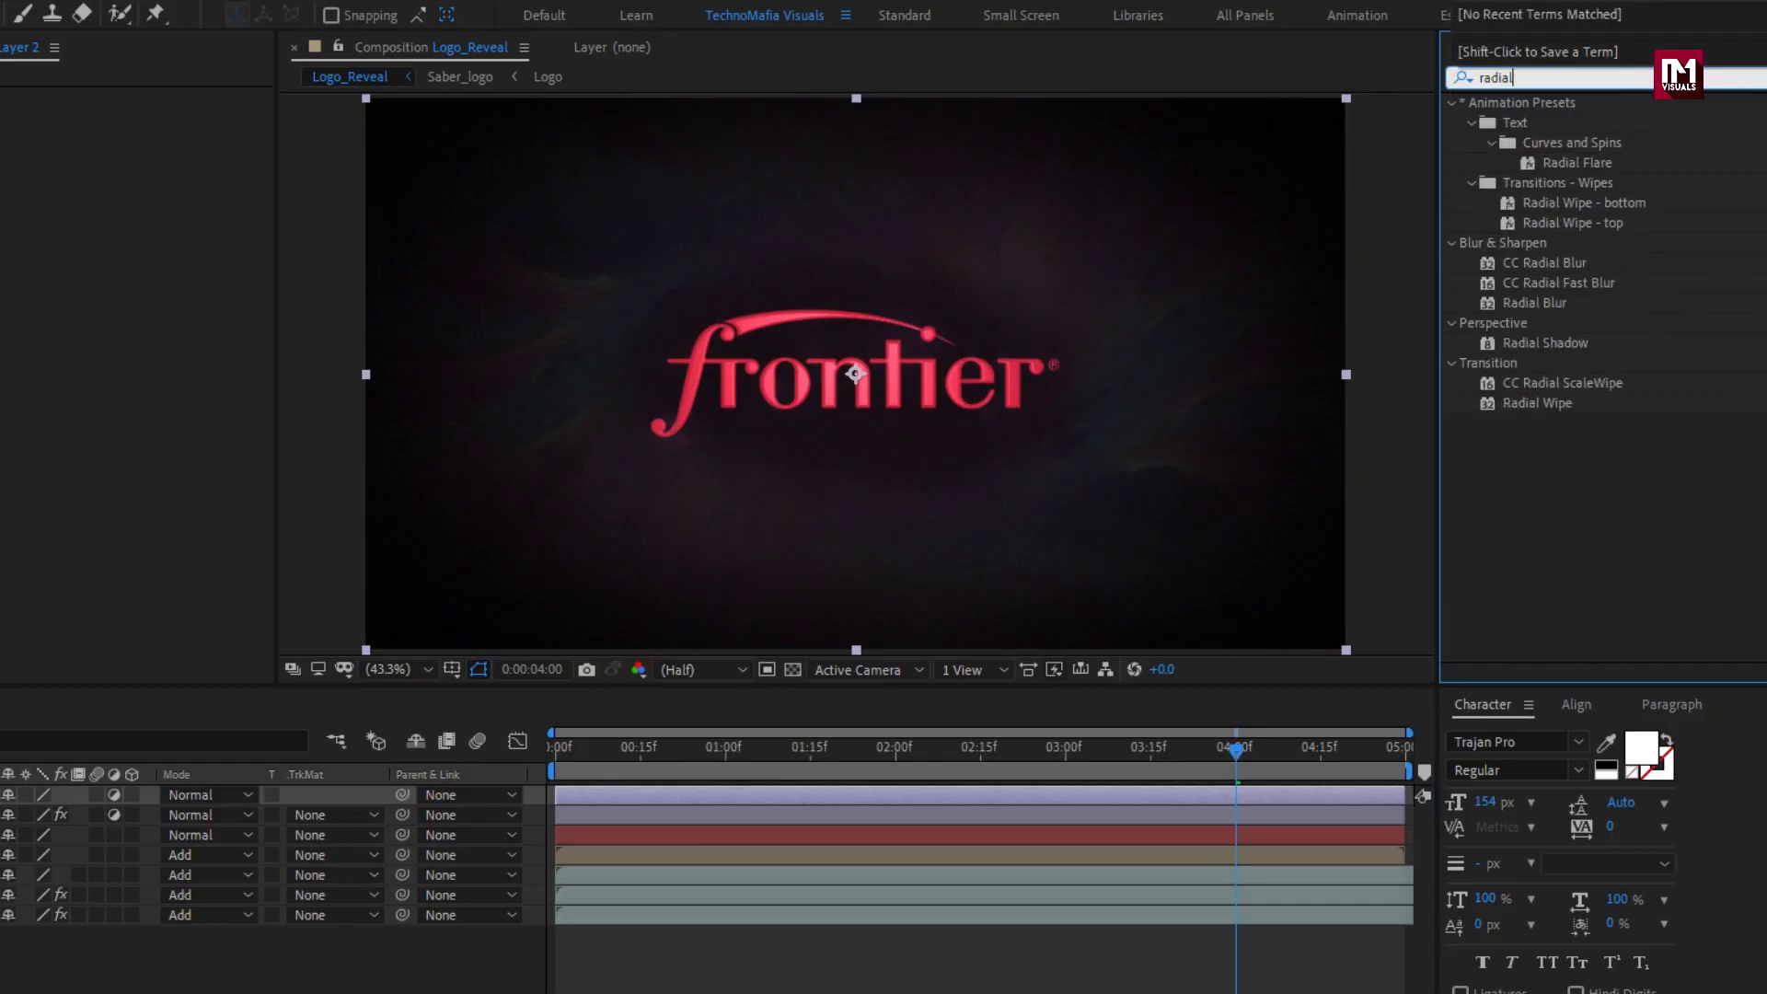
double_click(1534, 306)
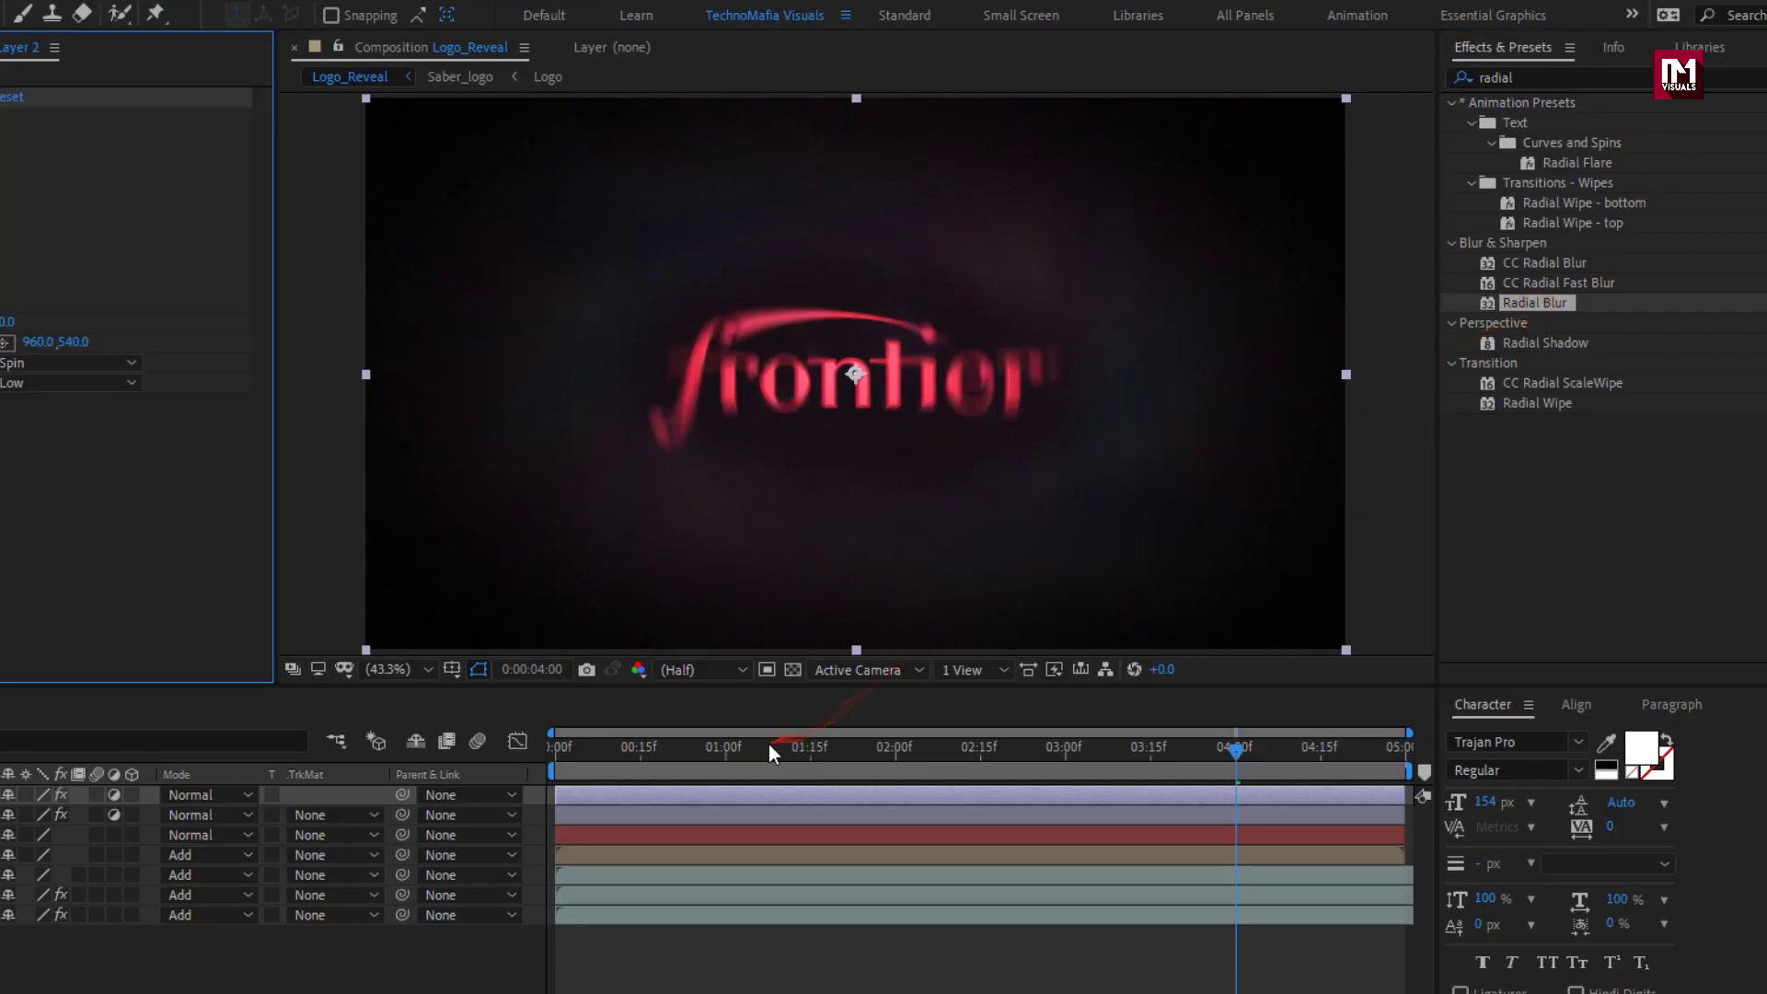
Start keyframing the Radial Blur Amount at 0:00:00:20 with a value of 20.
left_click_drag(557, 750, 671, 757)
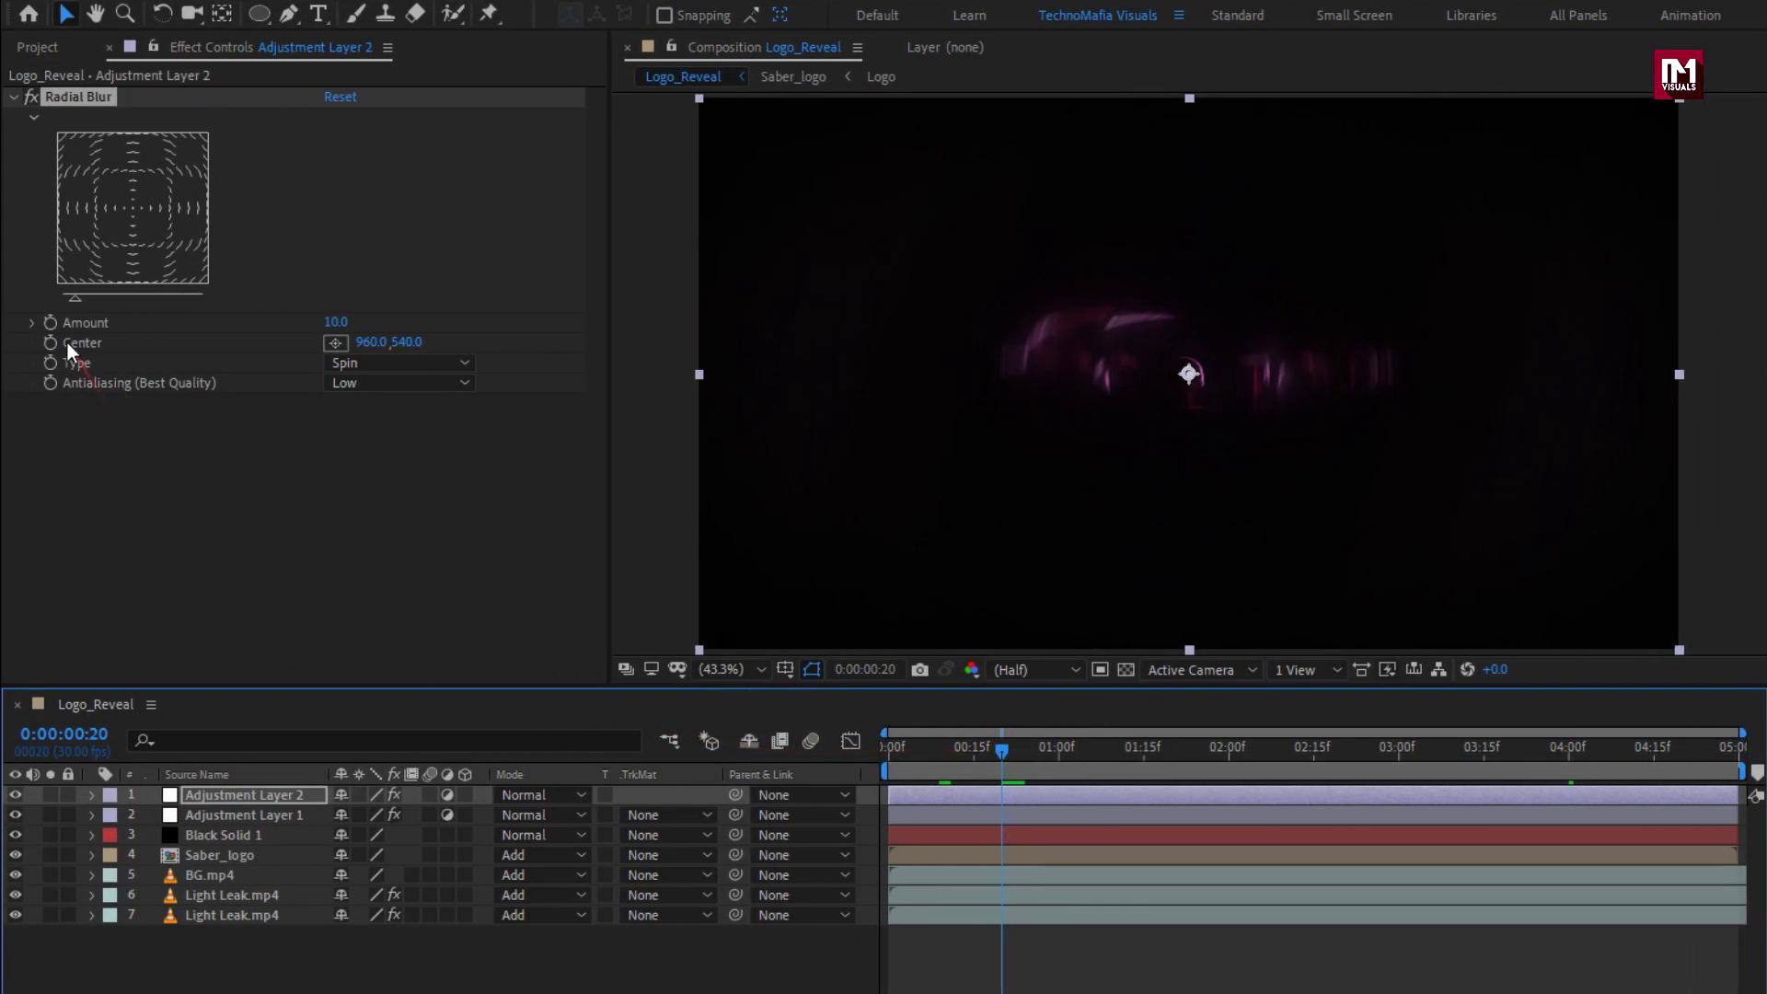
left_click(52, 323)
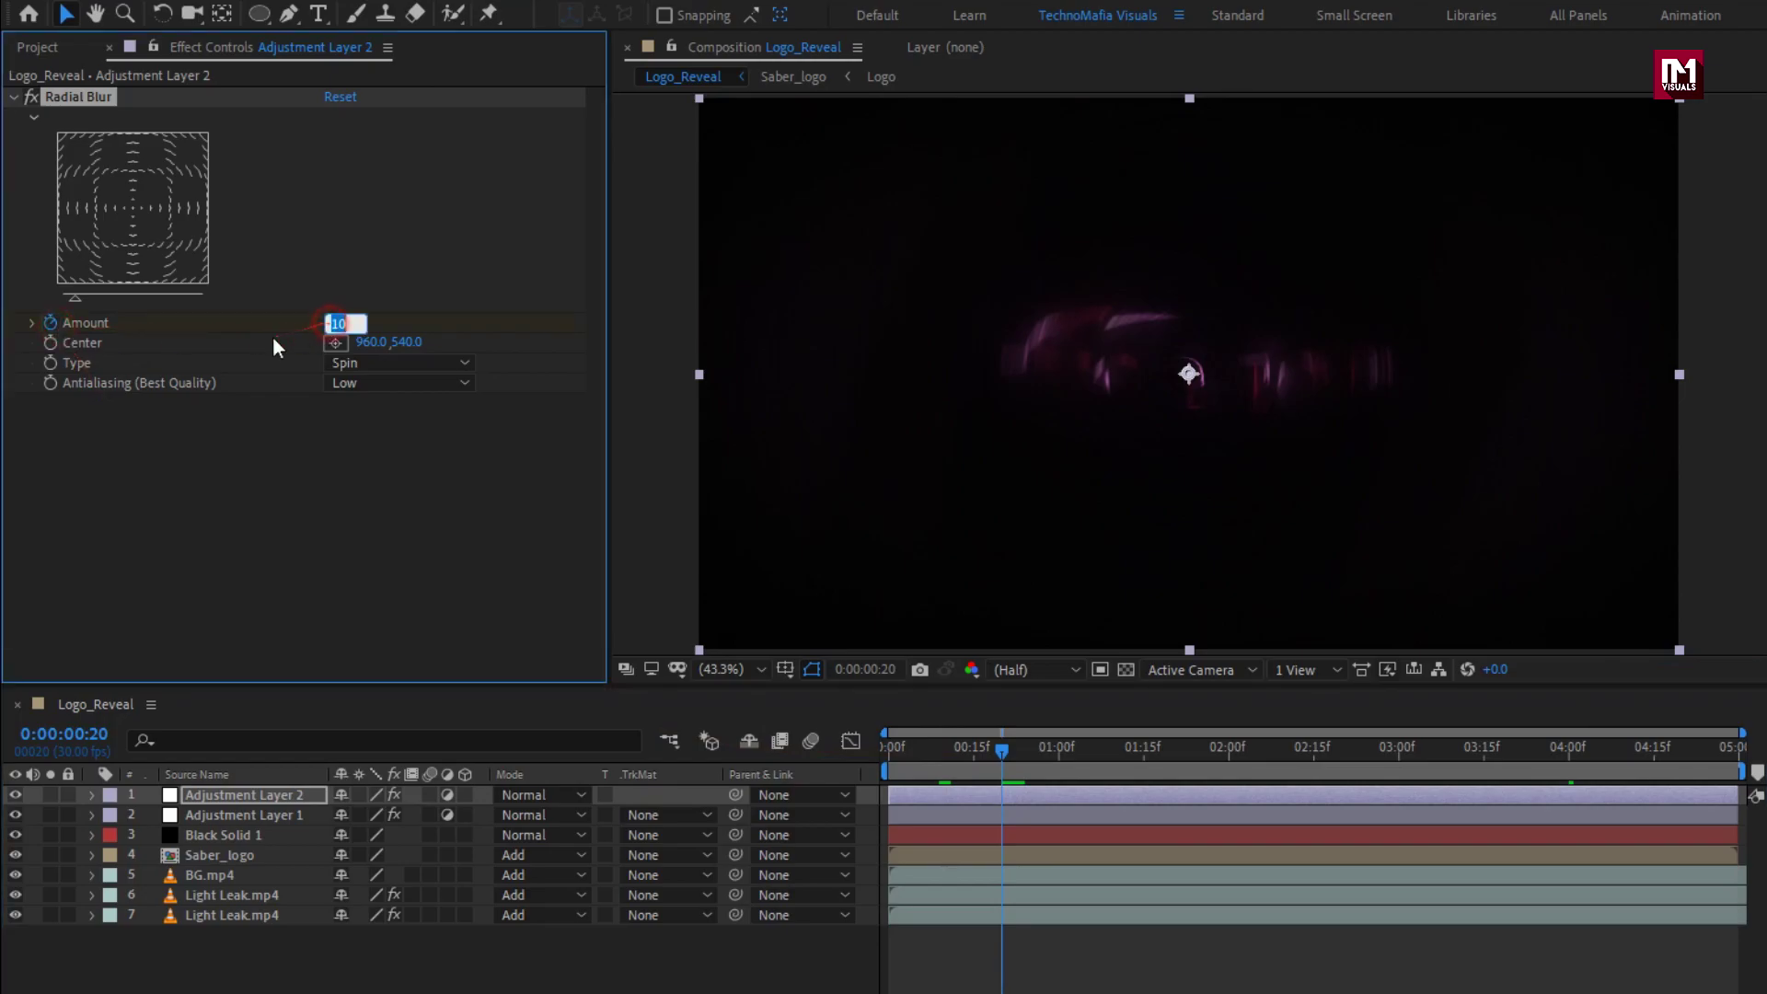
type("20")
key("Return")
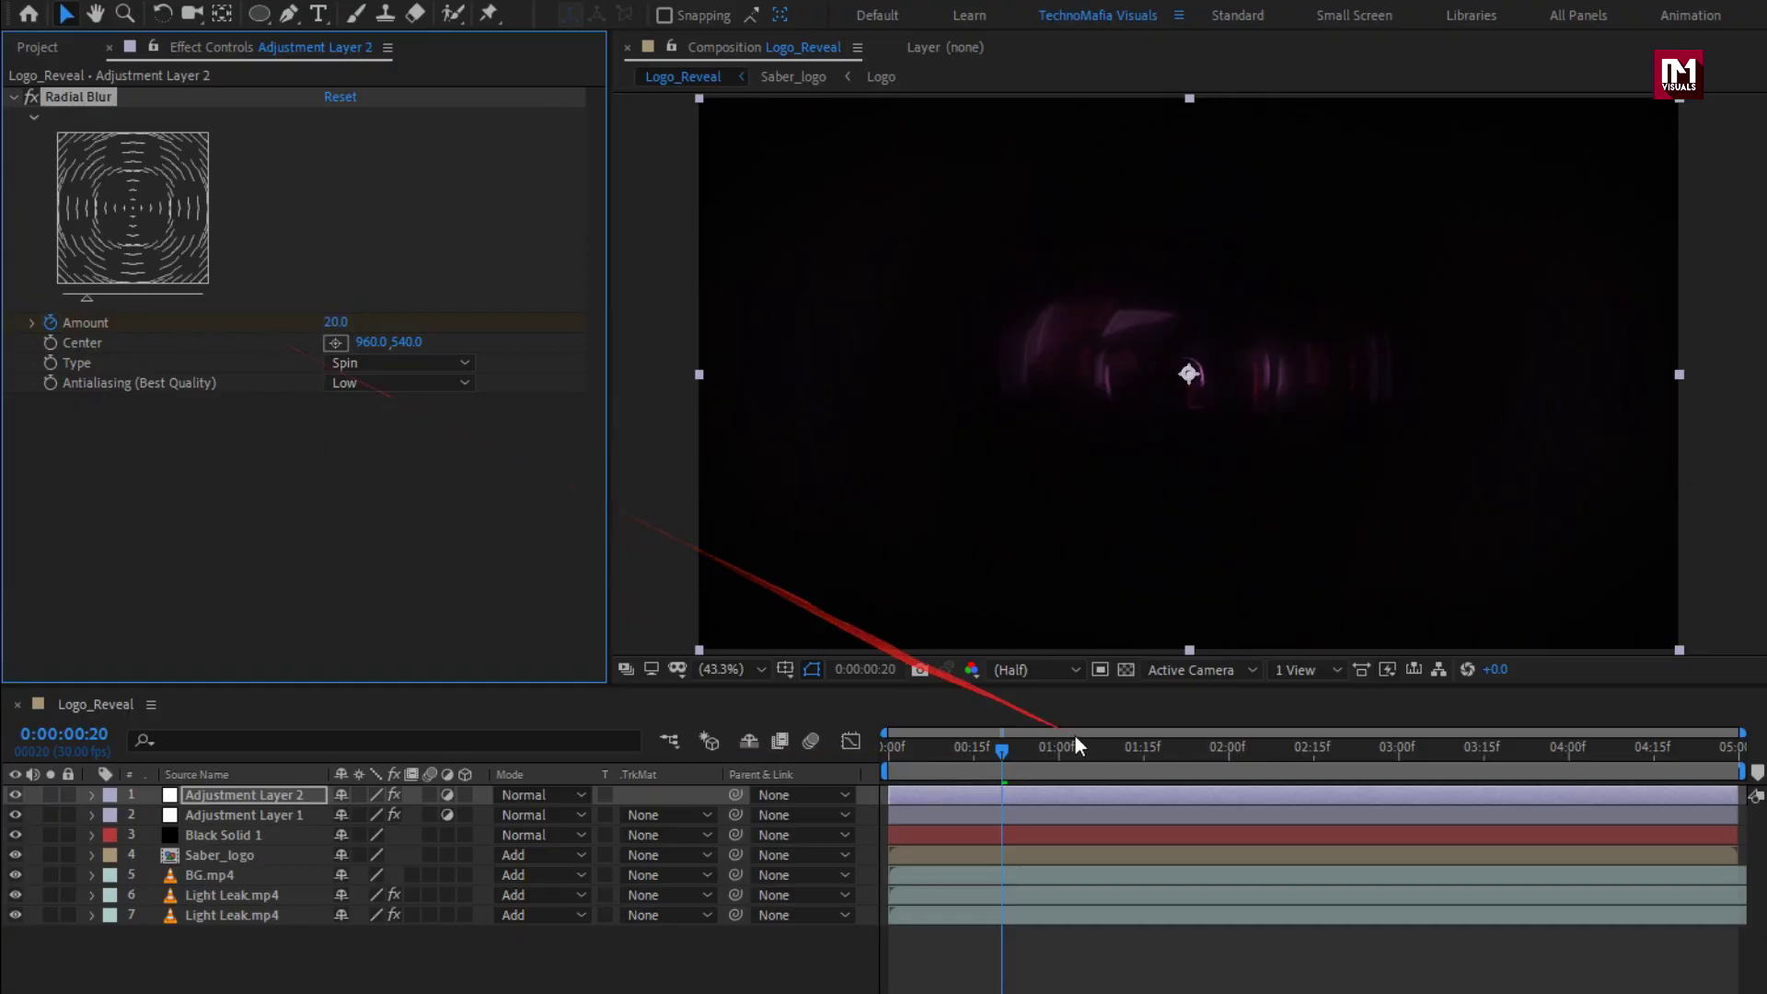
Add a Radial Blur Amount keyframe of 0 at 0:00:01:20.
left_click(1163, 749)
mouse_move(1163, 749)
left_mouse_down()
mouse_move(1193, 747)
mouse_move(1174, 747)
left_mouse_up()
left_click(337, 321)
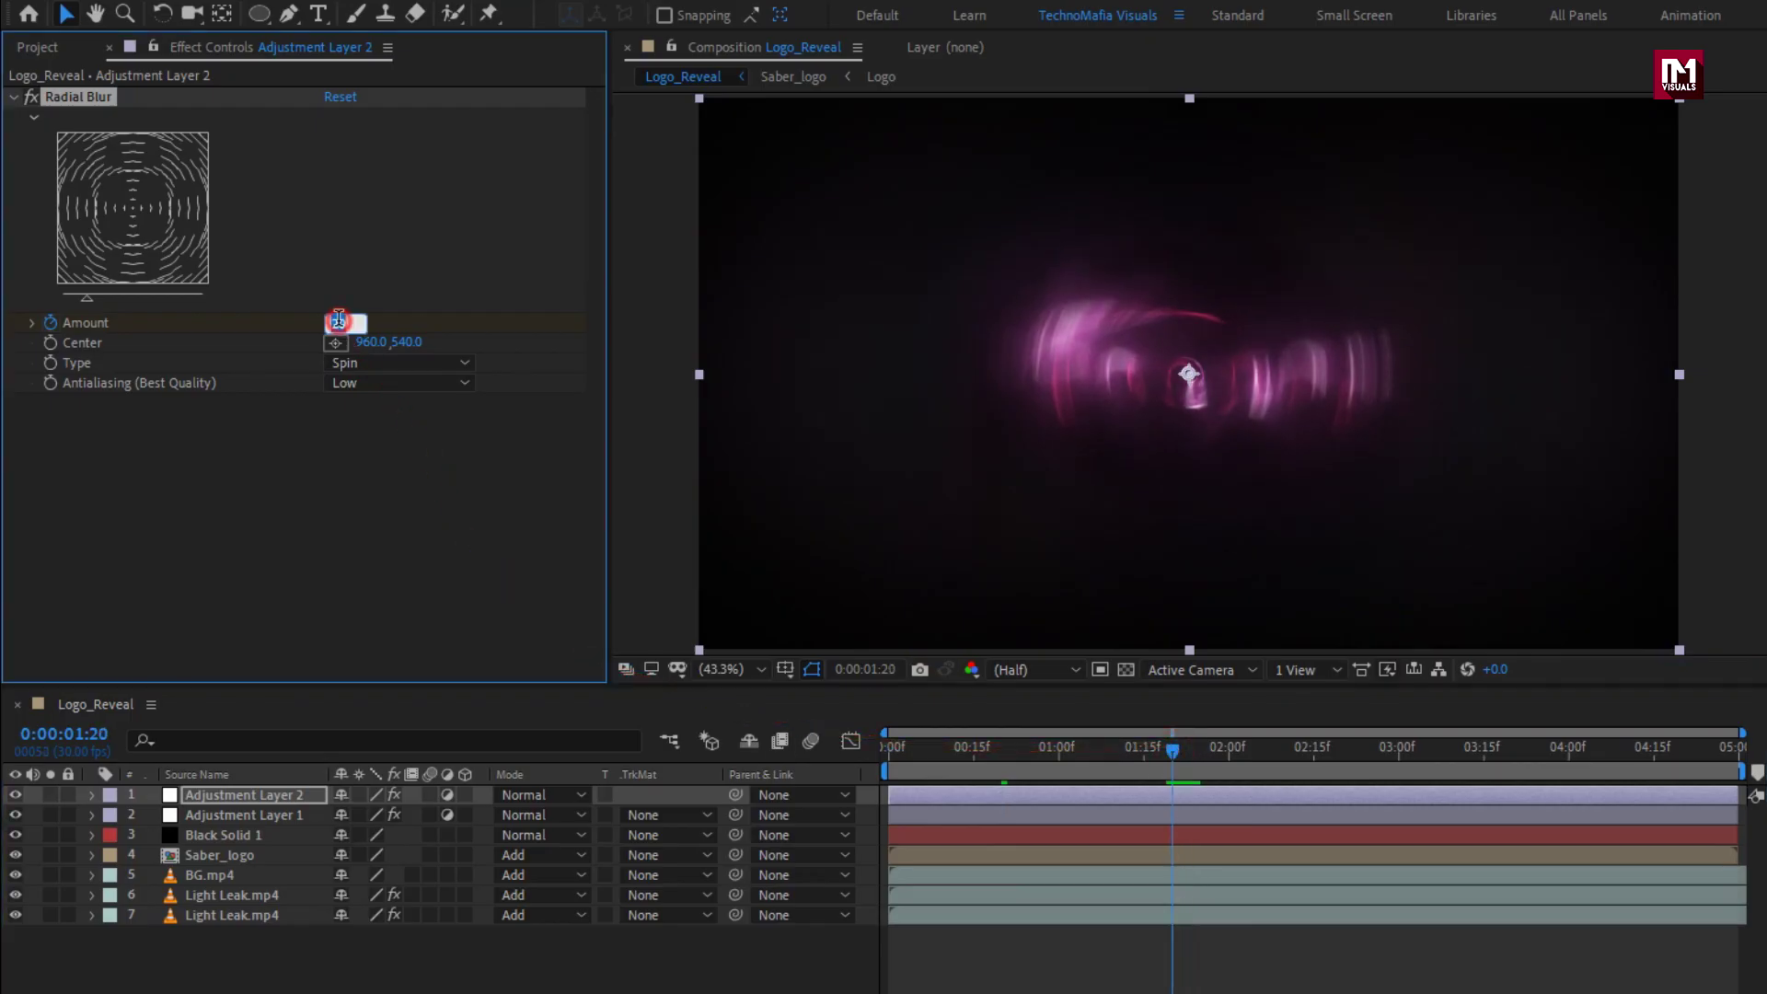
type("0")
key("Return")
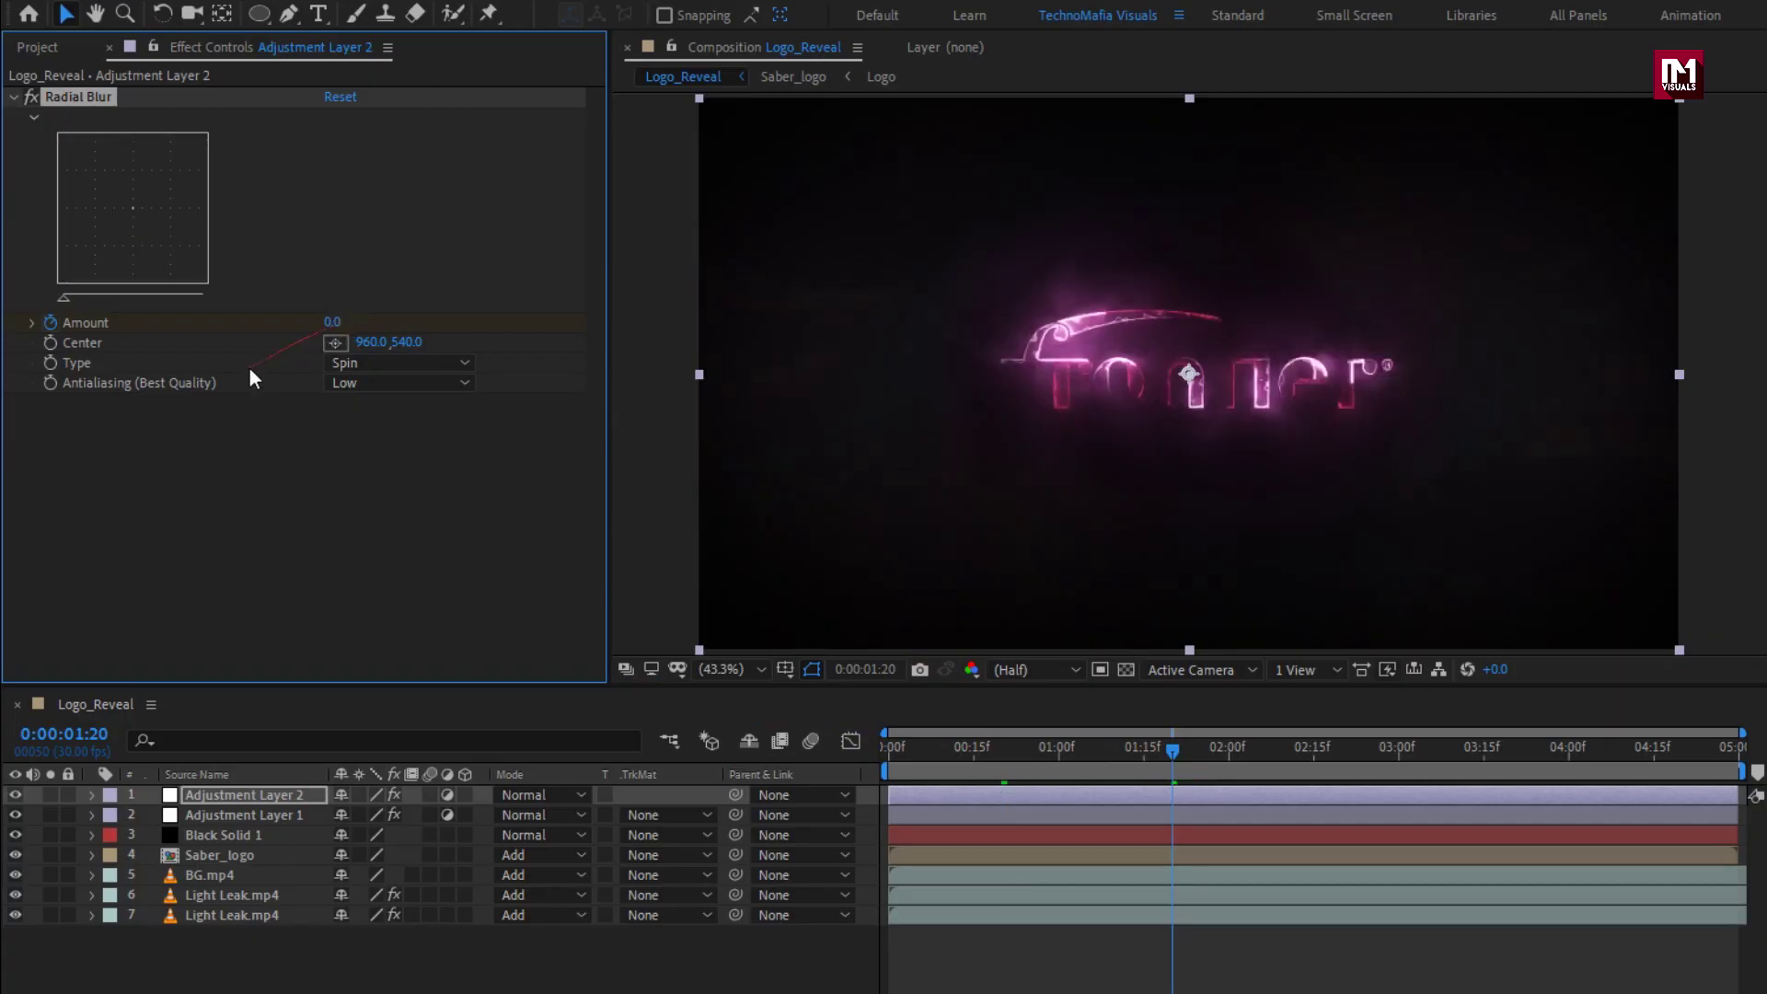
Set the Radial Blur Type to Zoom and its Antialiasing to High, and scrub through the animation up to 0:00:02:14.
left_click(389, 364)
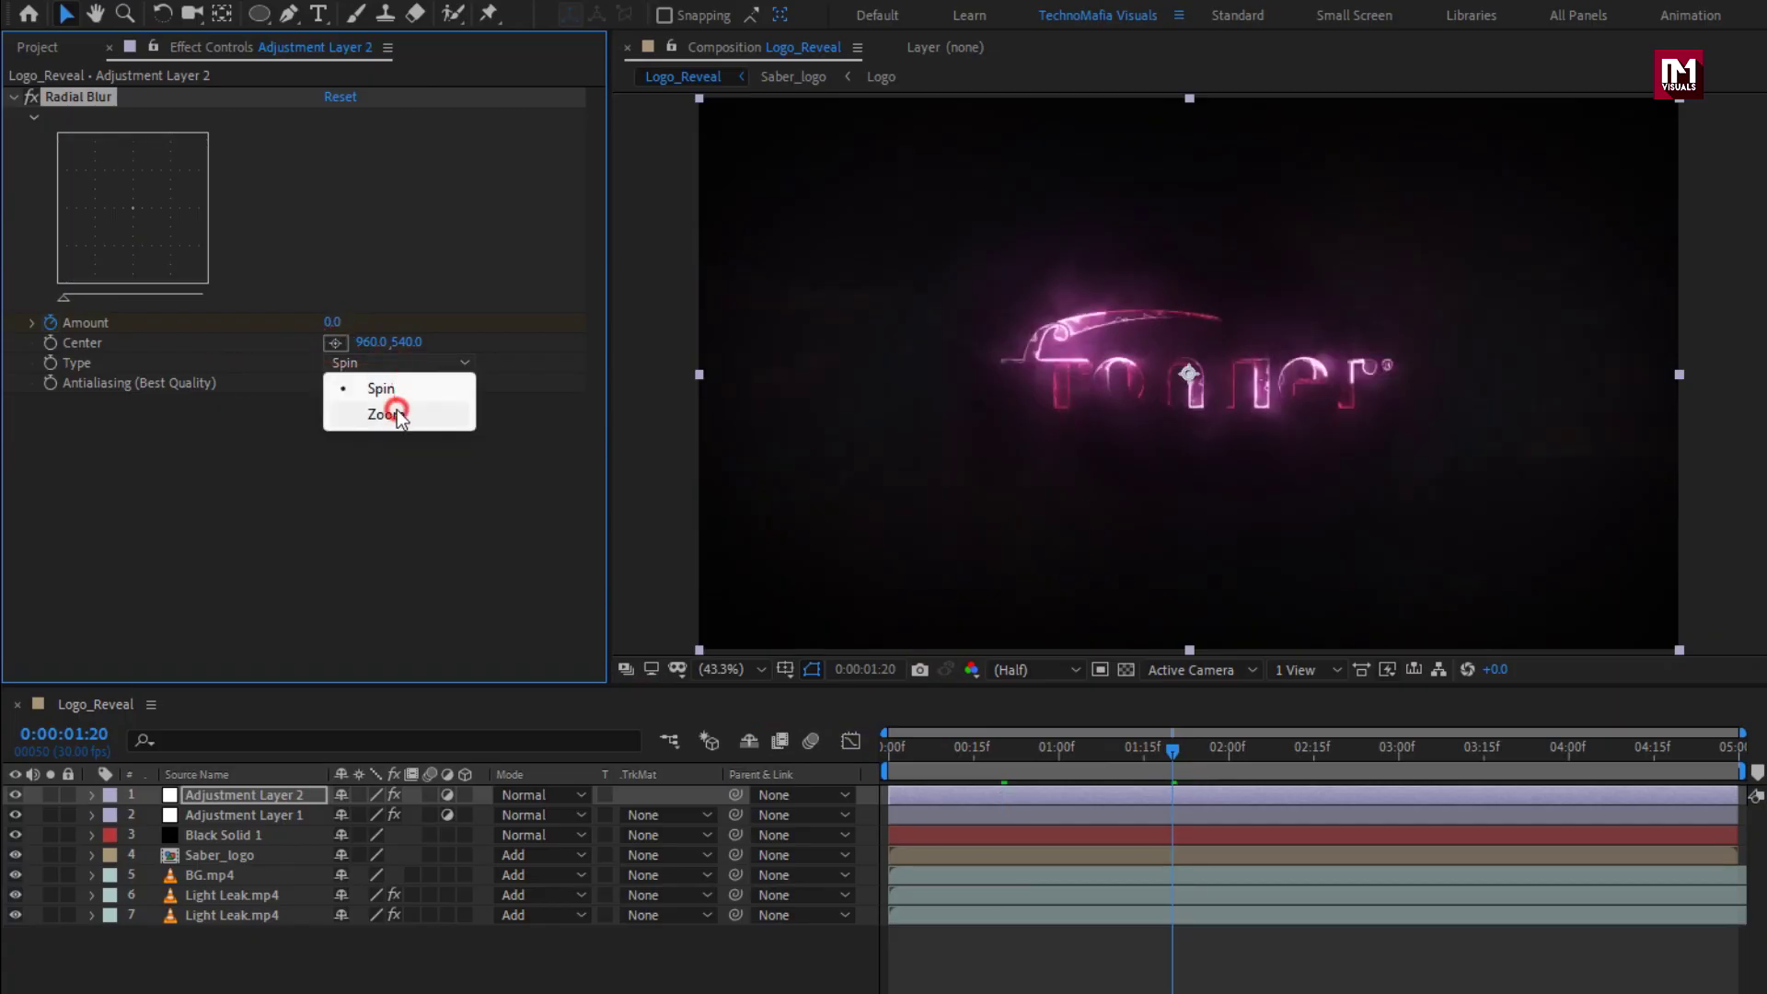
left_click(397, 413)
left_click(390, 384)
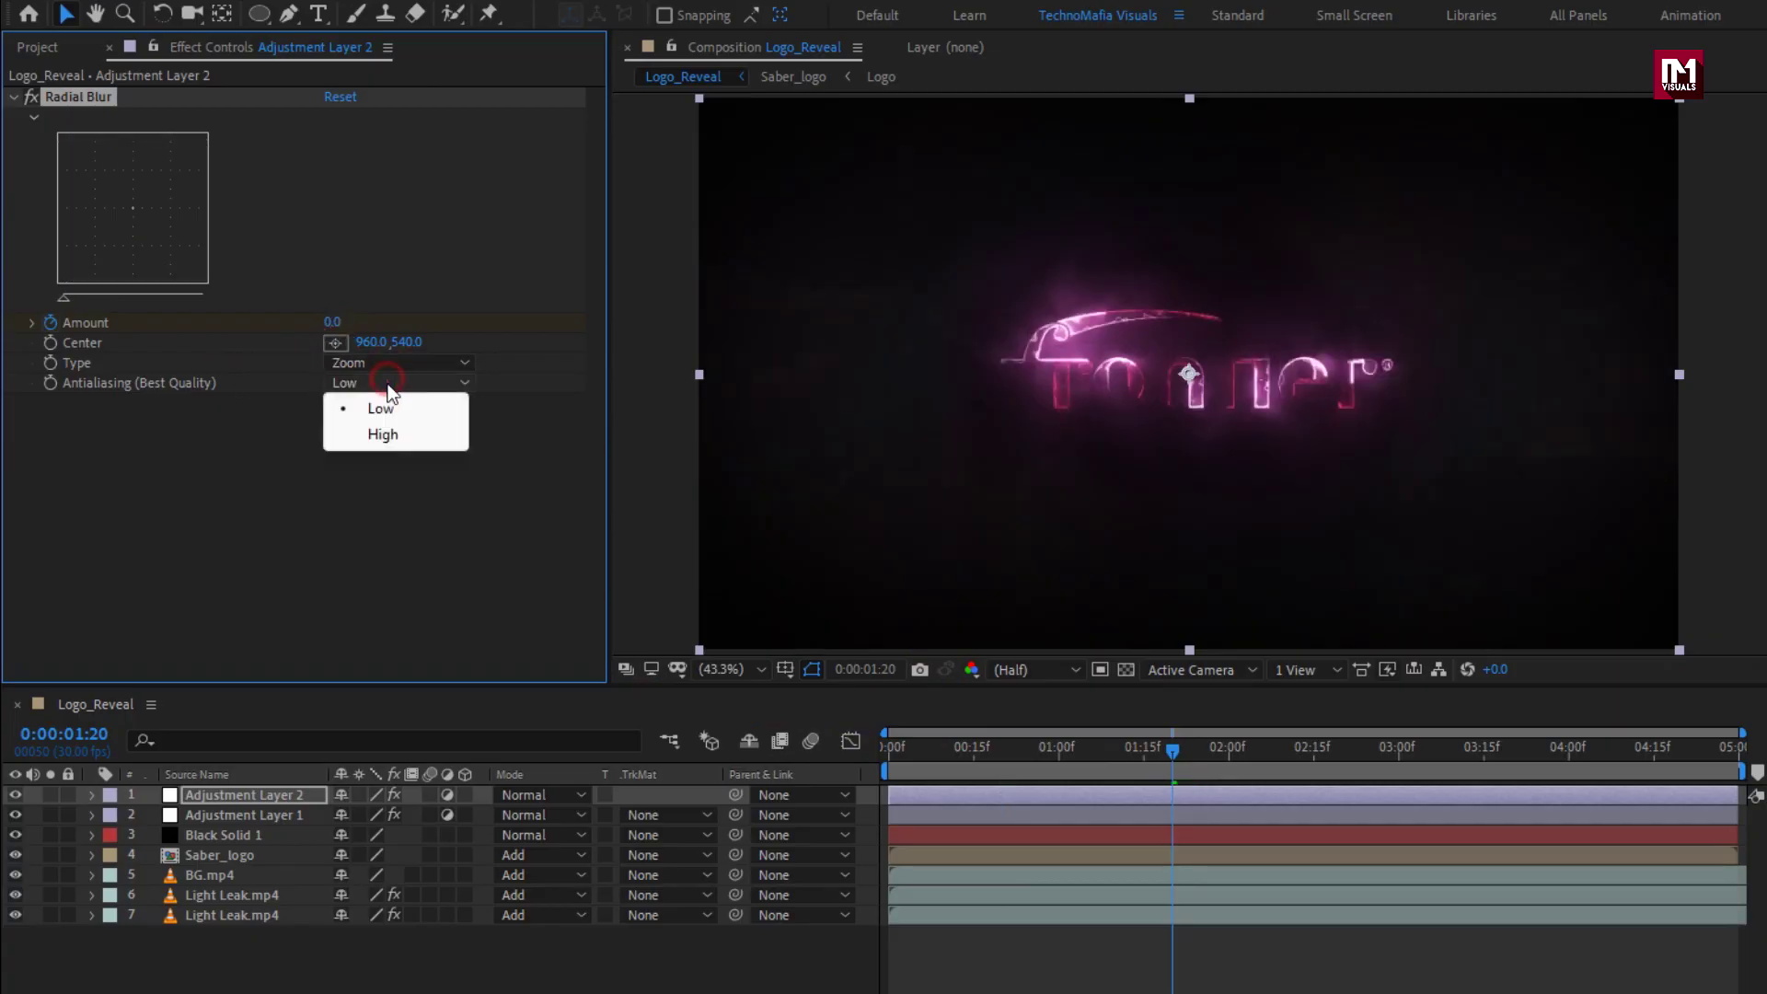
left_click(388, 434)
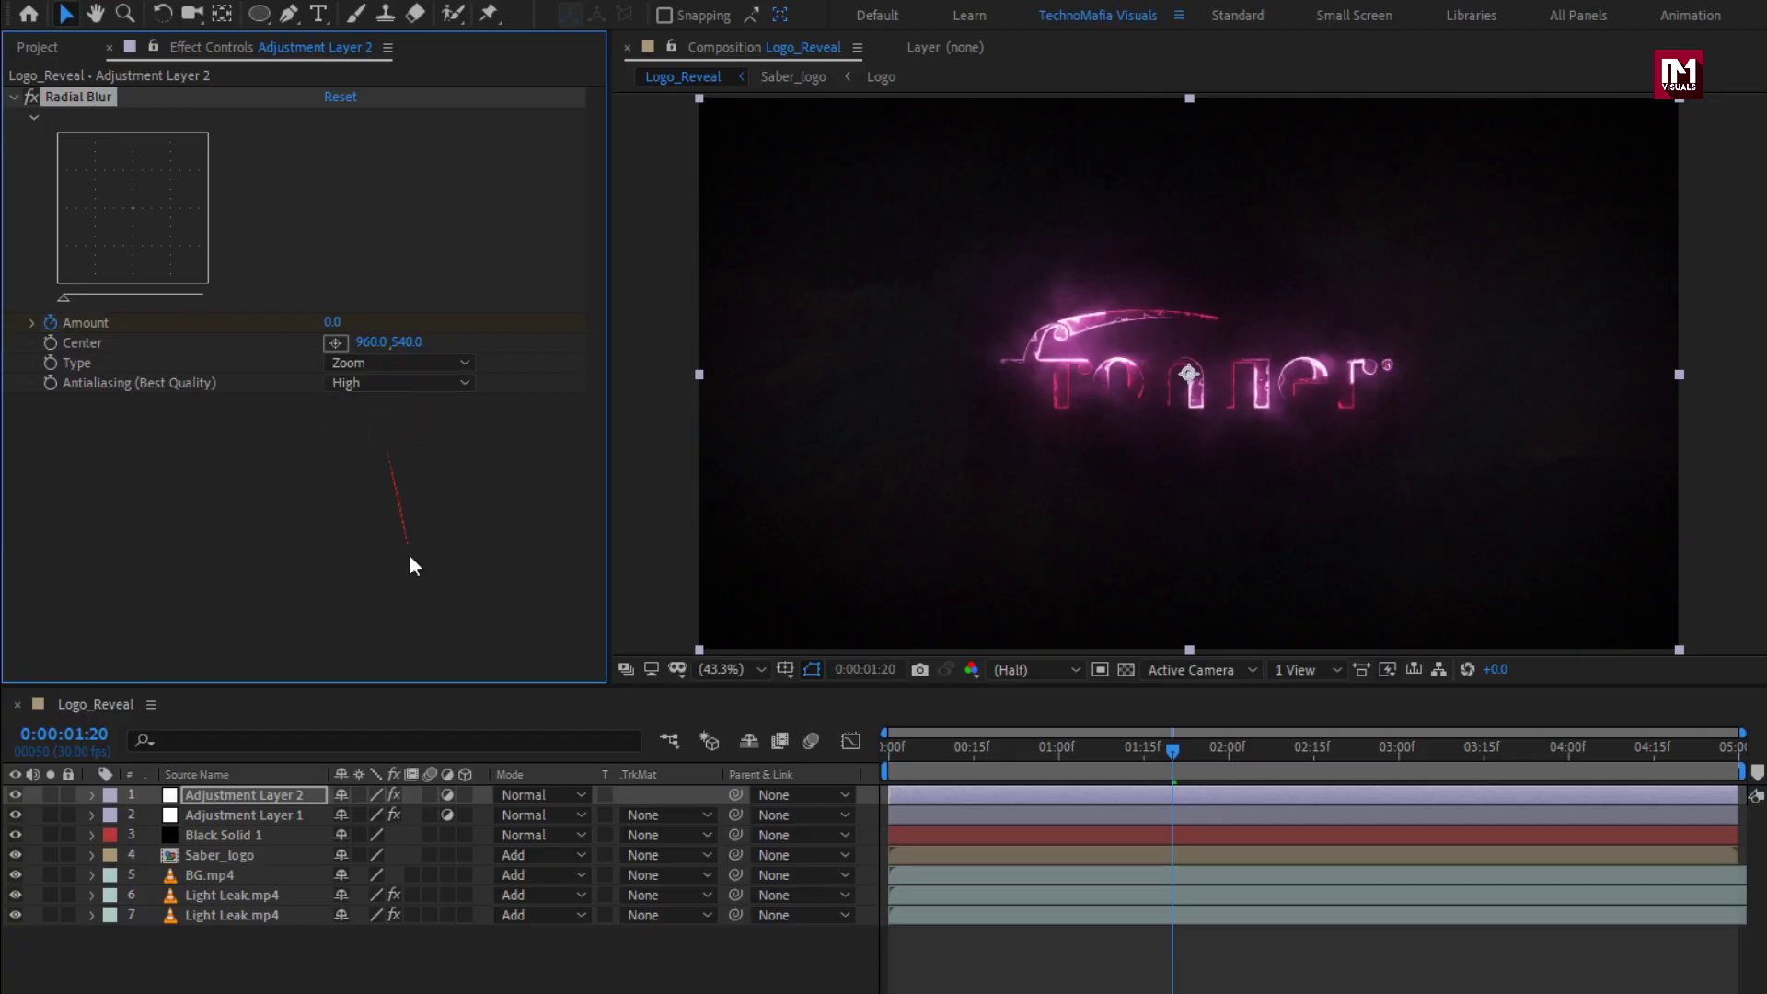
left_click(1008, 747)
left_click_drag(1009, 745, 1307, 764)
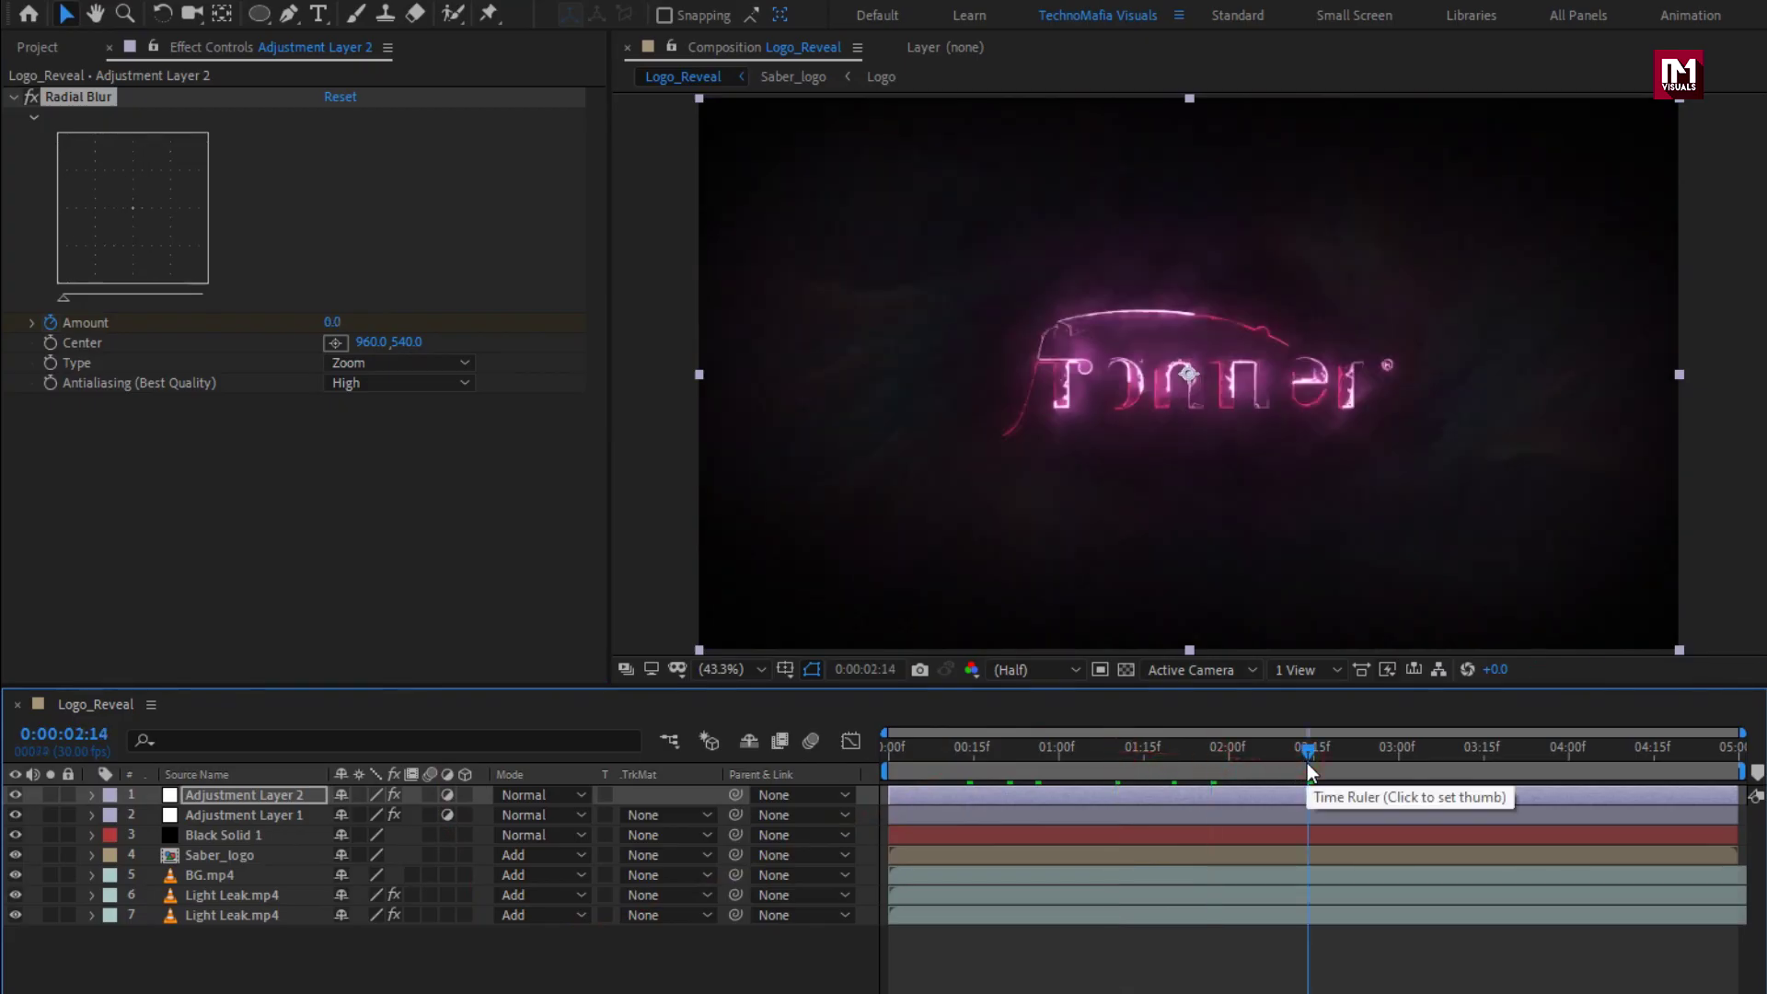
Add a third adjustment layer on top of the Logo_Reveal composition and apply the Curves effect to it.
right_click(423, 959)
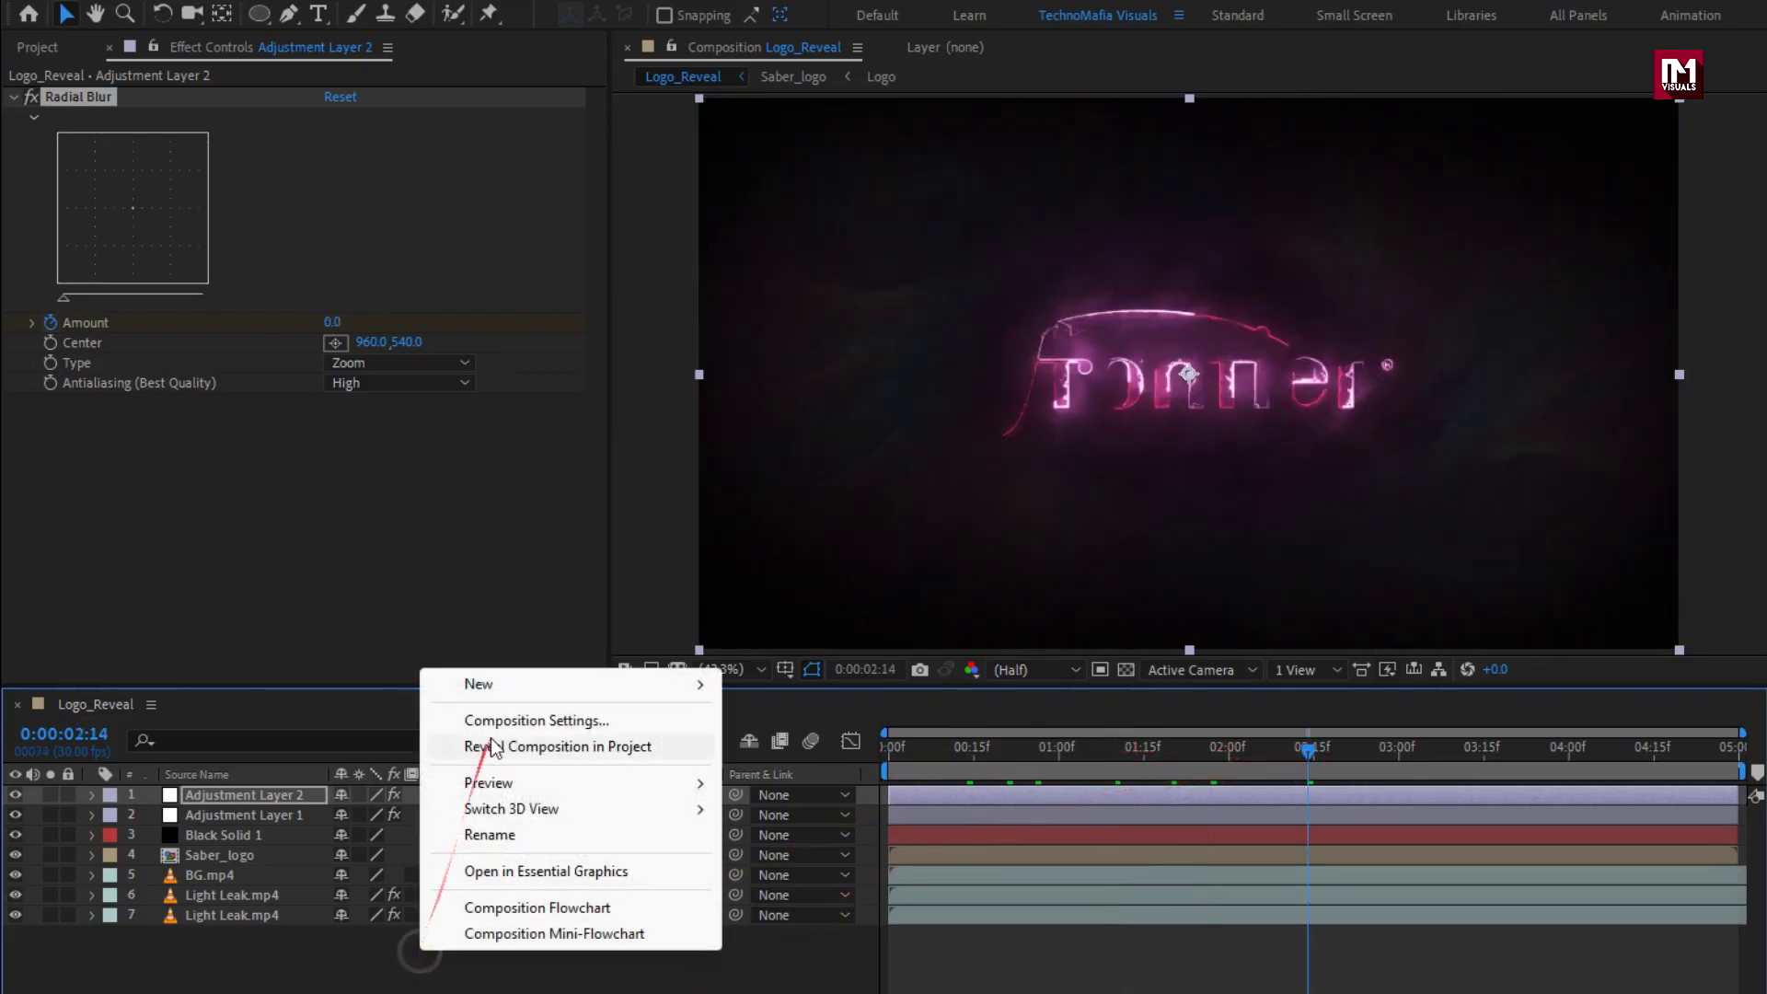
mouse_move(504, 693)
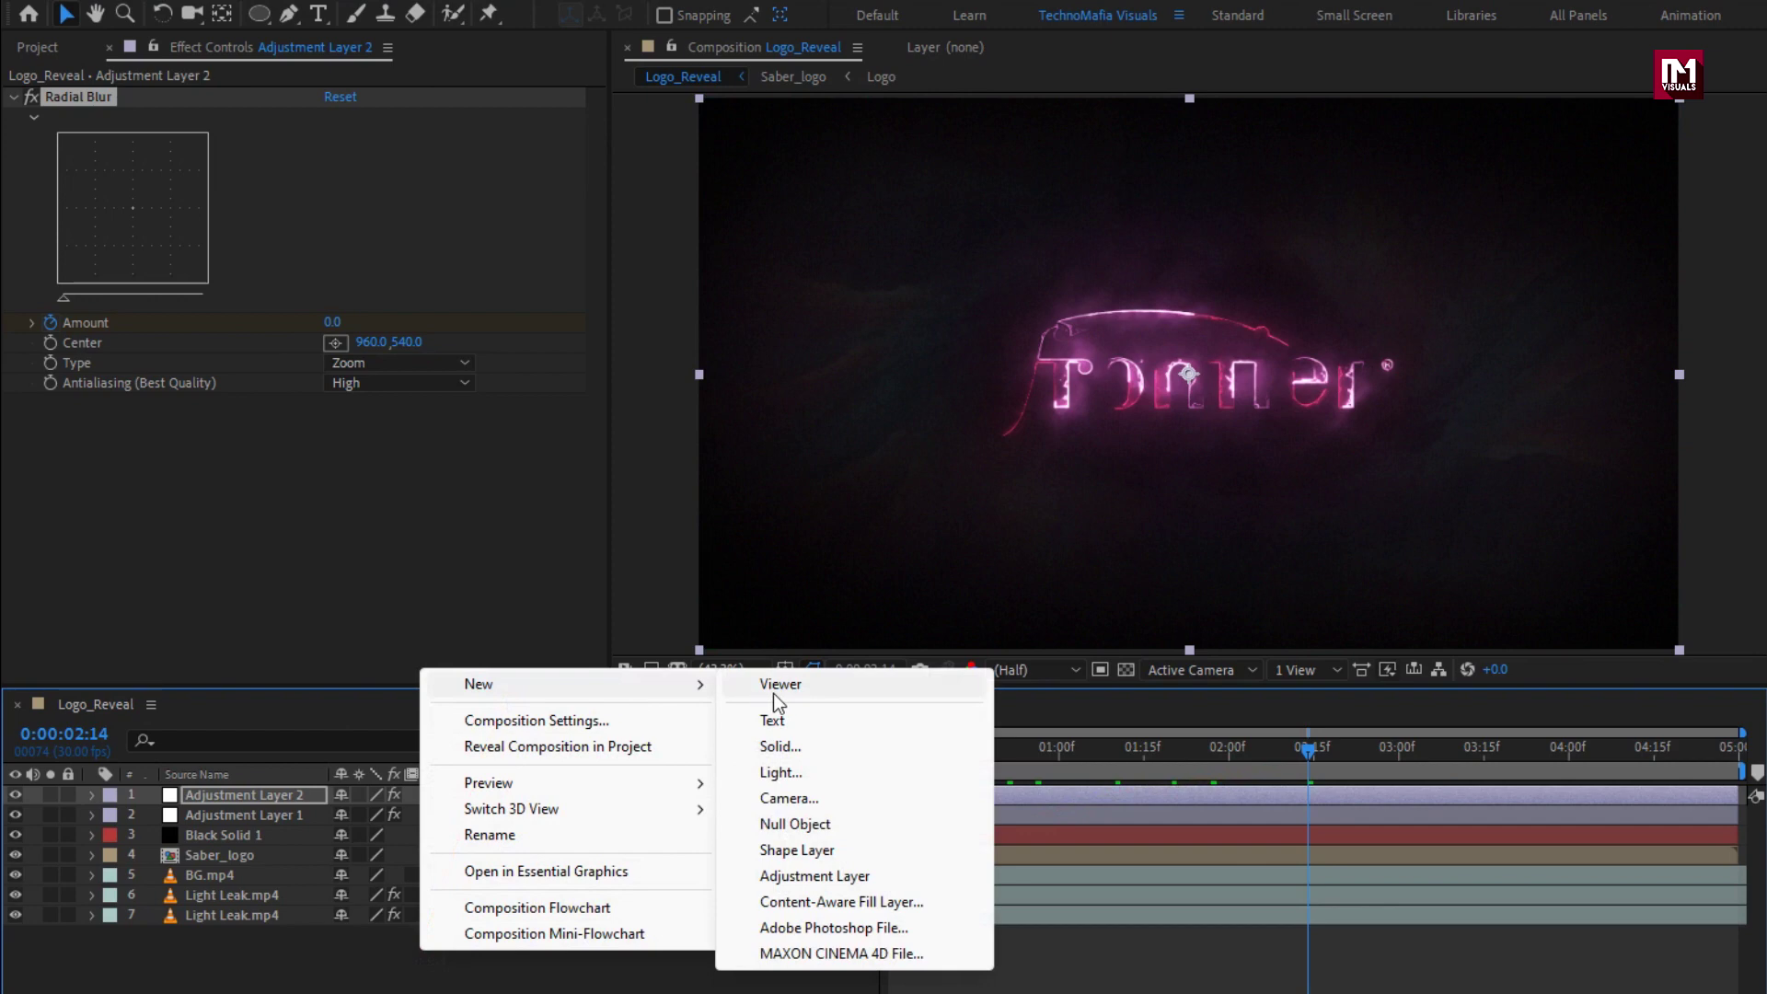
left_click(797, 874)
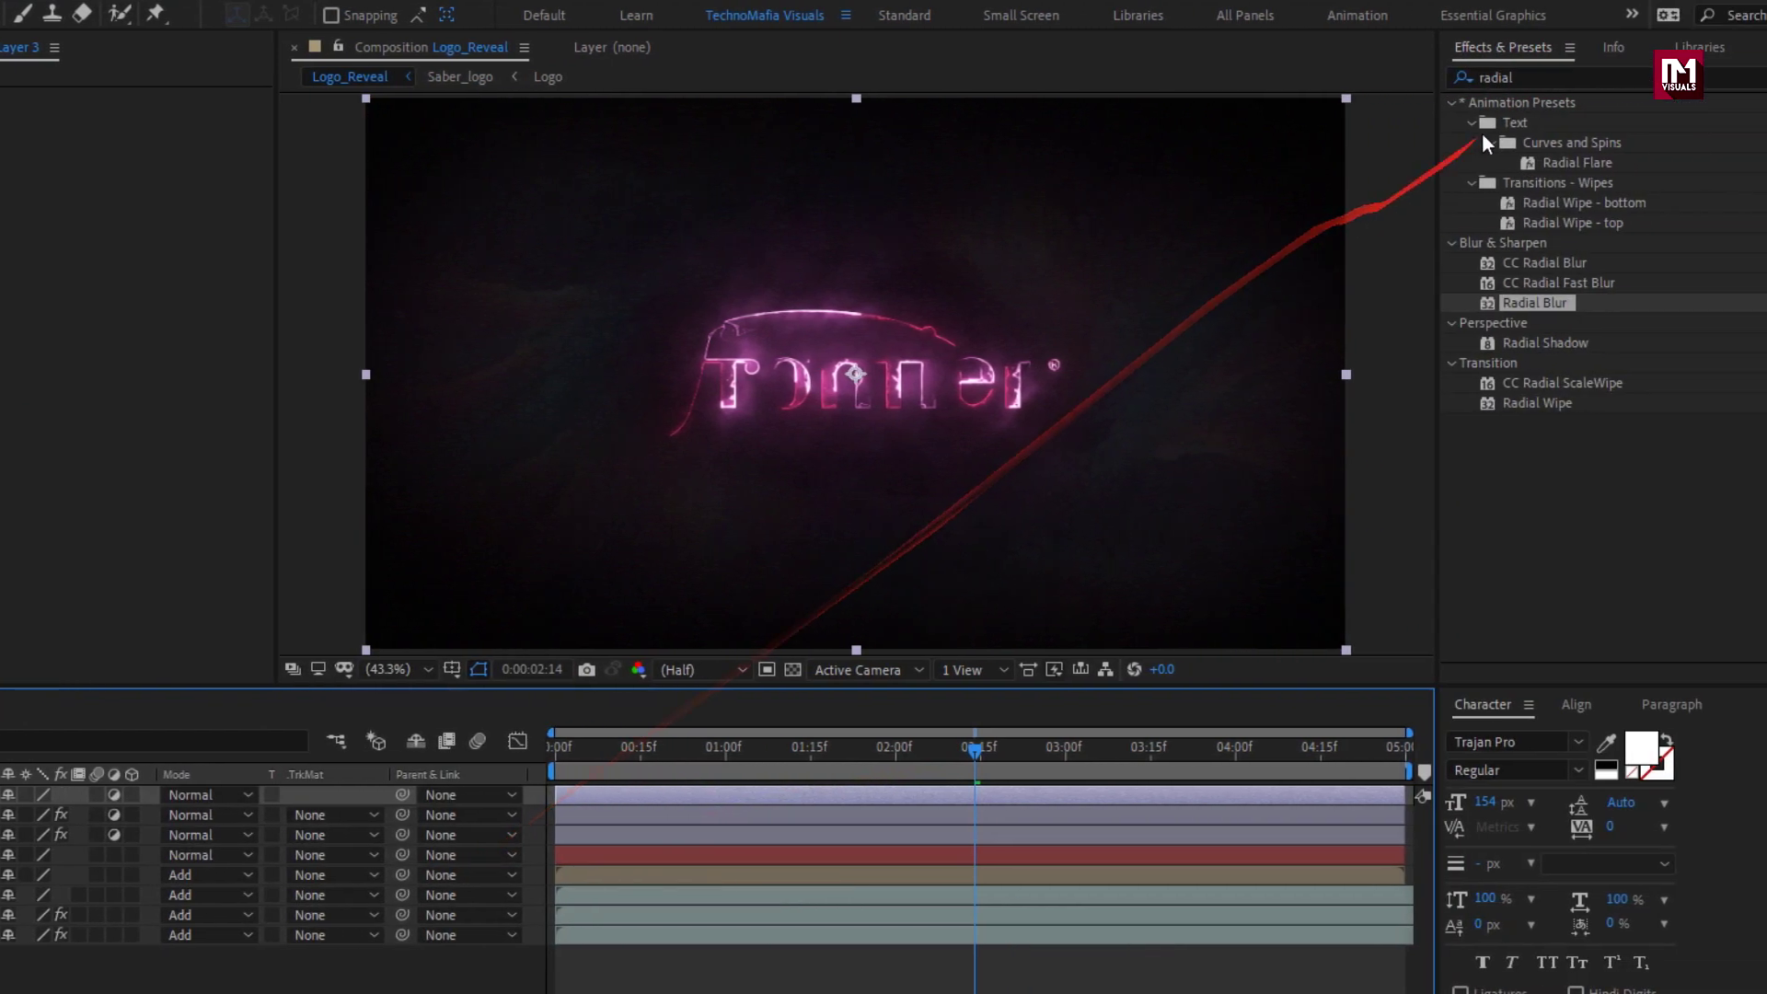
left_click(1530, 77)
type("curv")
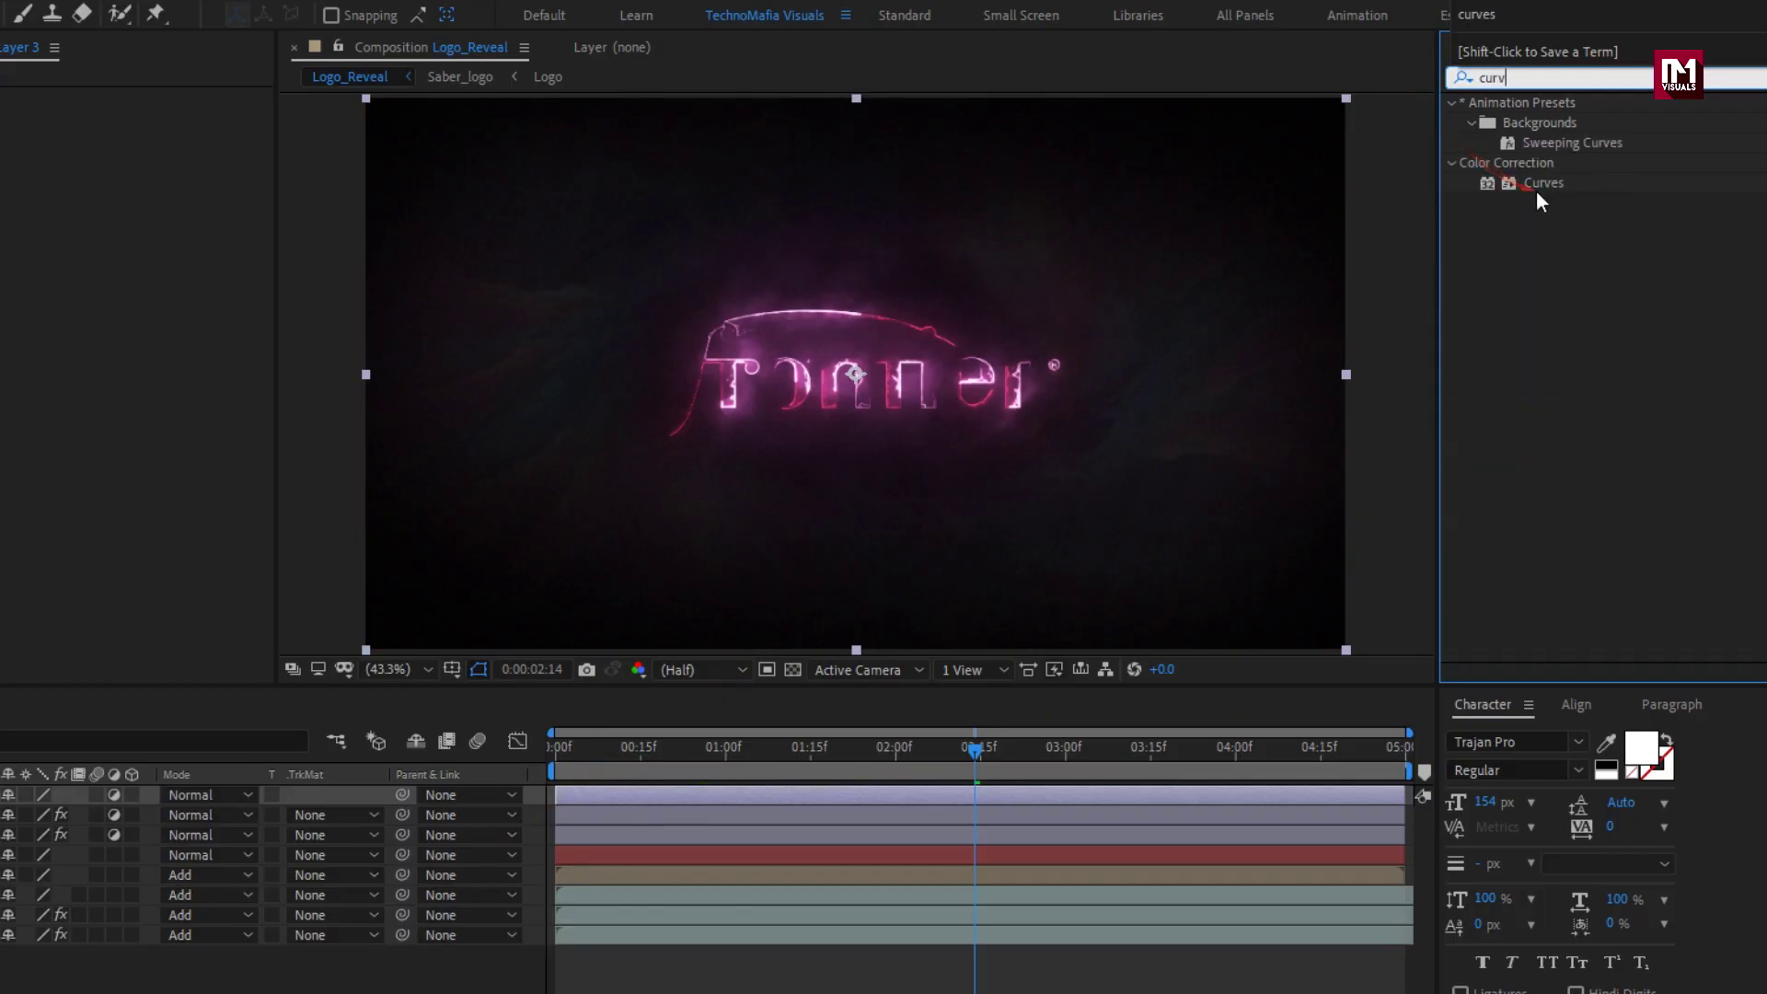
double_click(1537, 187)
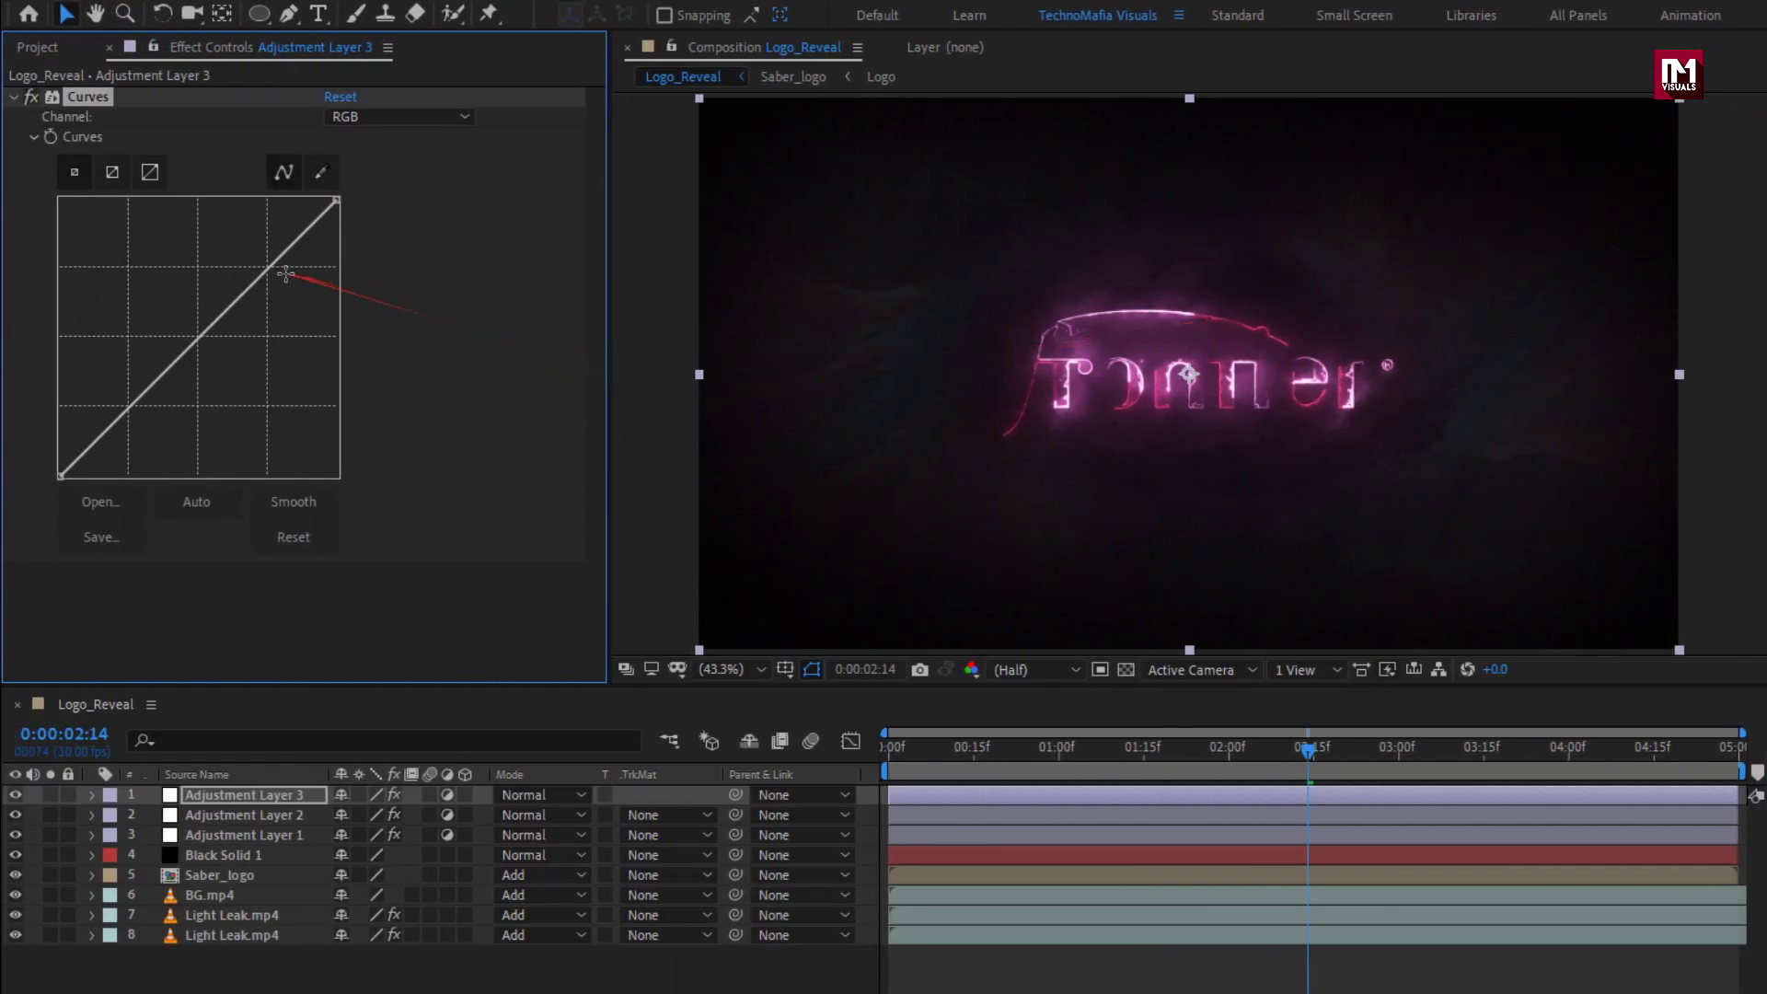
Shape the RGB curve into an S by raising the highlights and lowering the shadows to increase contrast.
left_click_drag(287, 273, 261, 248)
left_click_drag(126, 391, 120, 425)
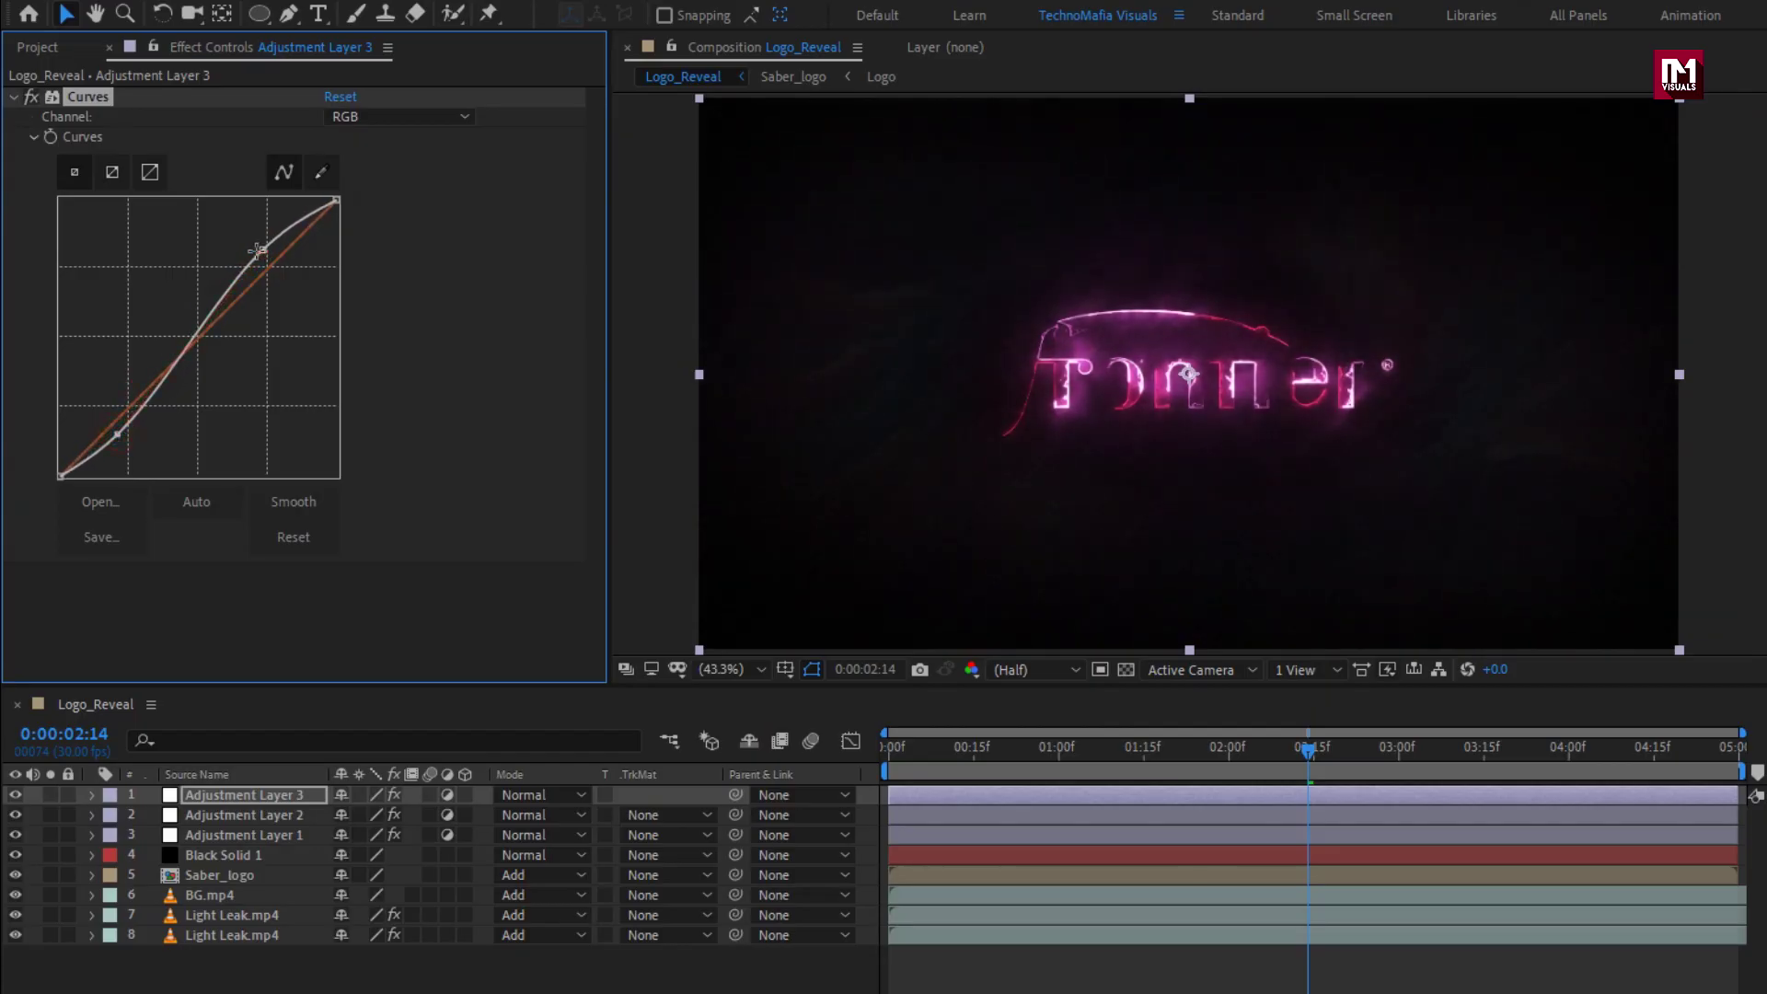
left_click_drag(263, 241, 261, 232)
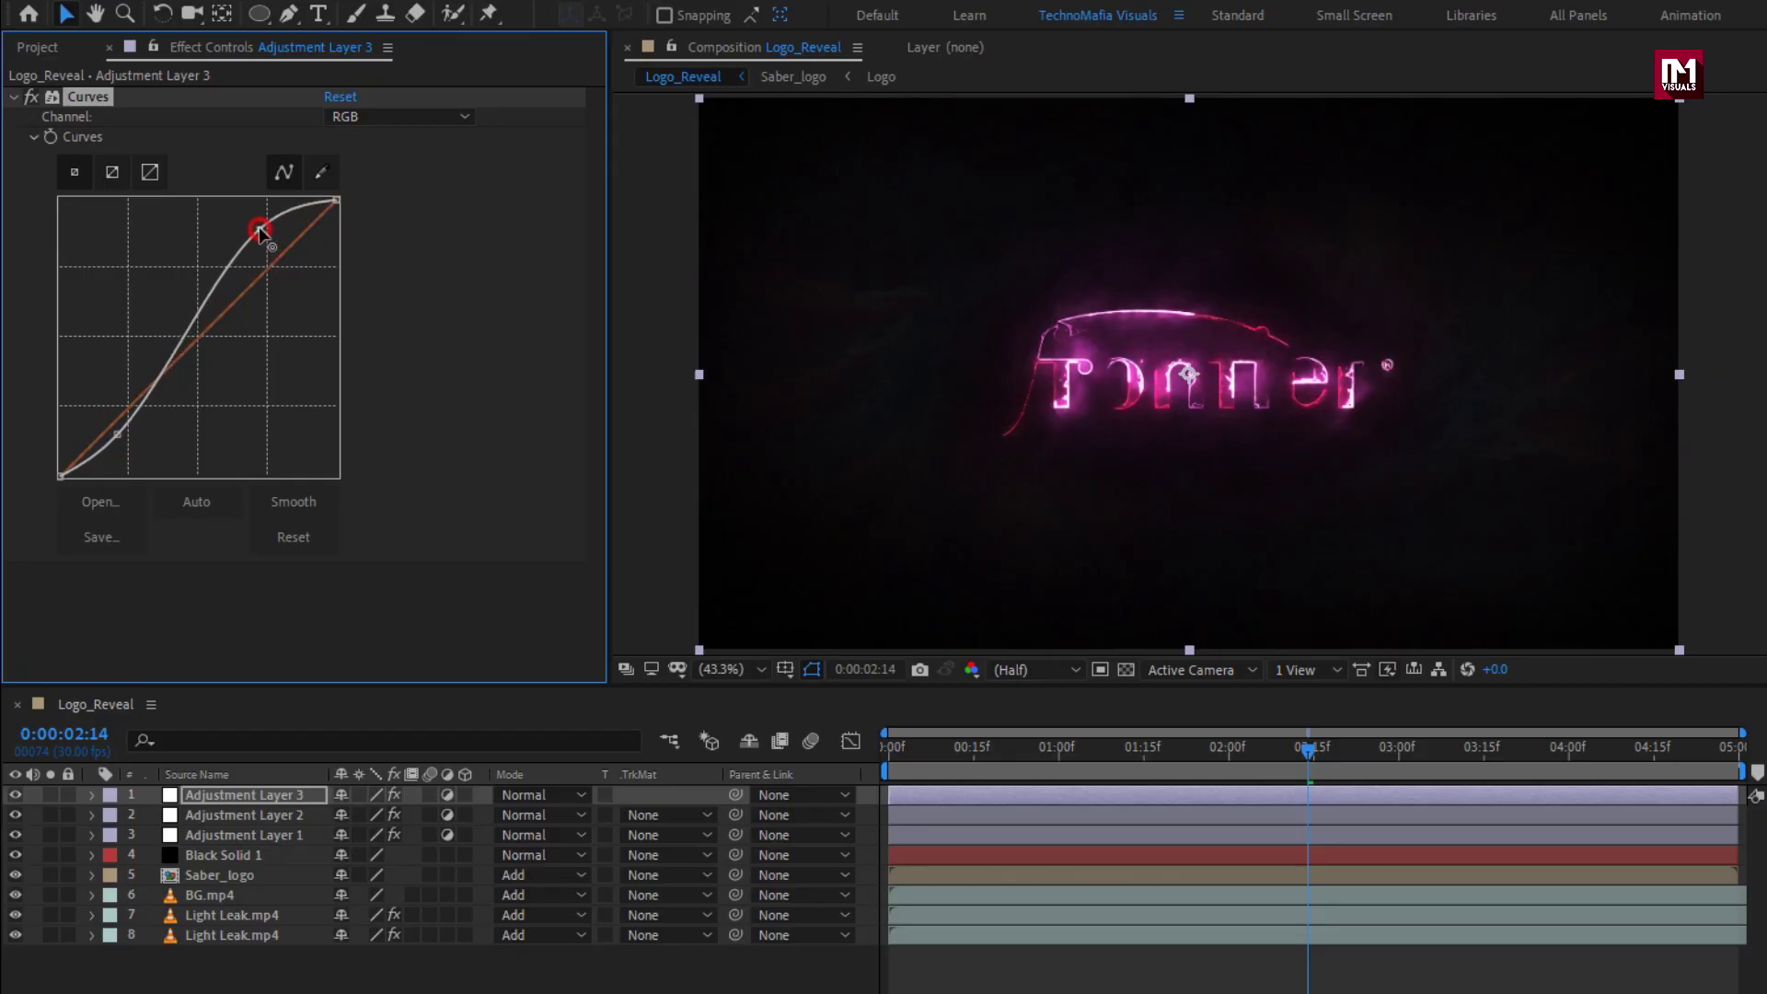
left_click_drag(115, 439, 110, 439)
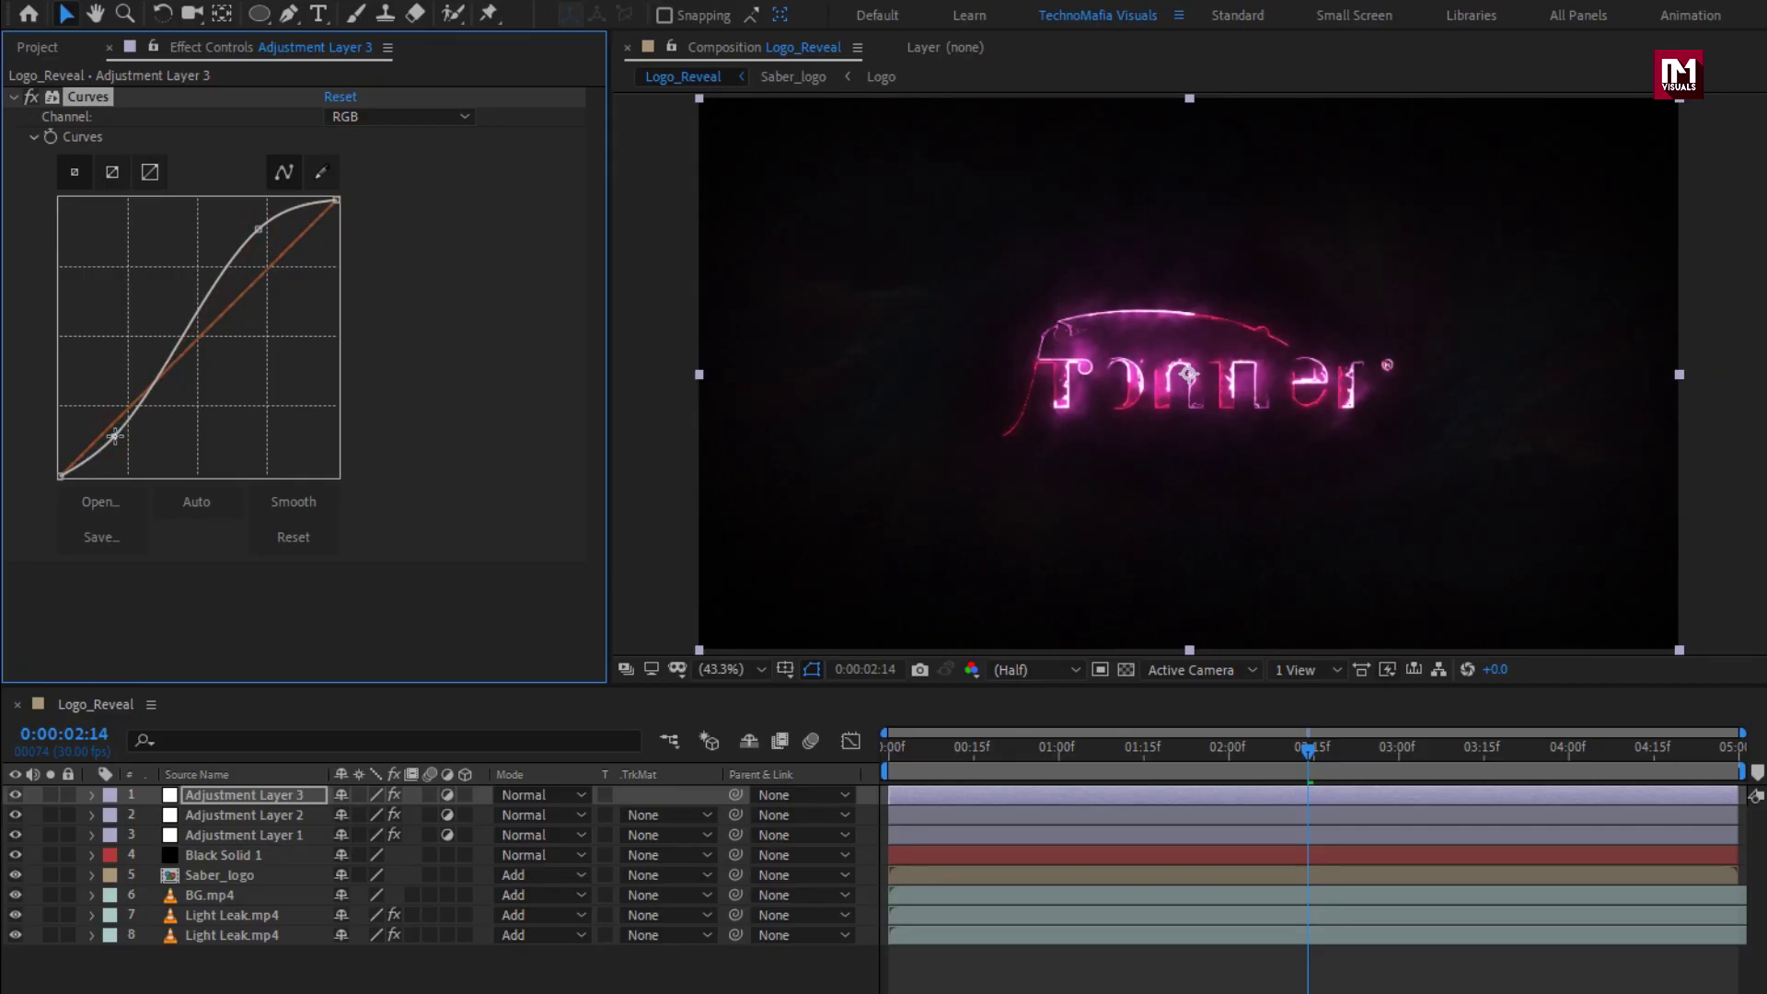
Add a Scale keyframe of 100% to the Saber_logo layer at 0:00:04:29.
left_click(256, 959)
key("s")
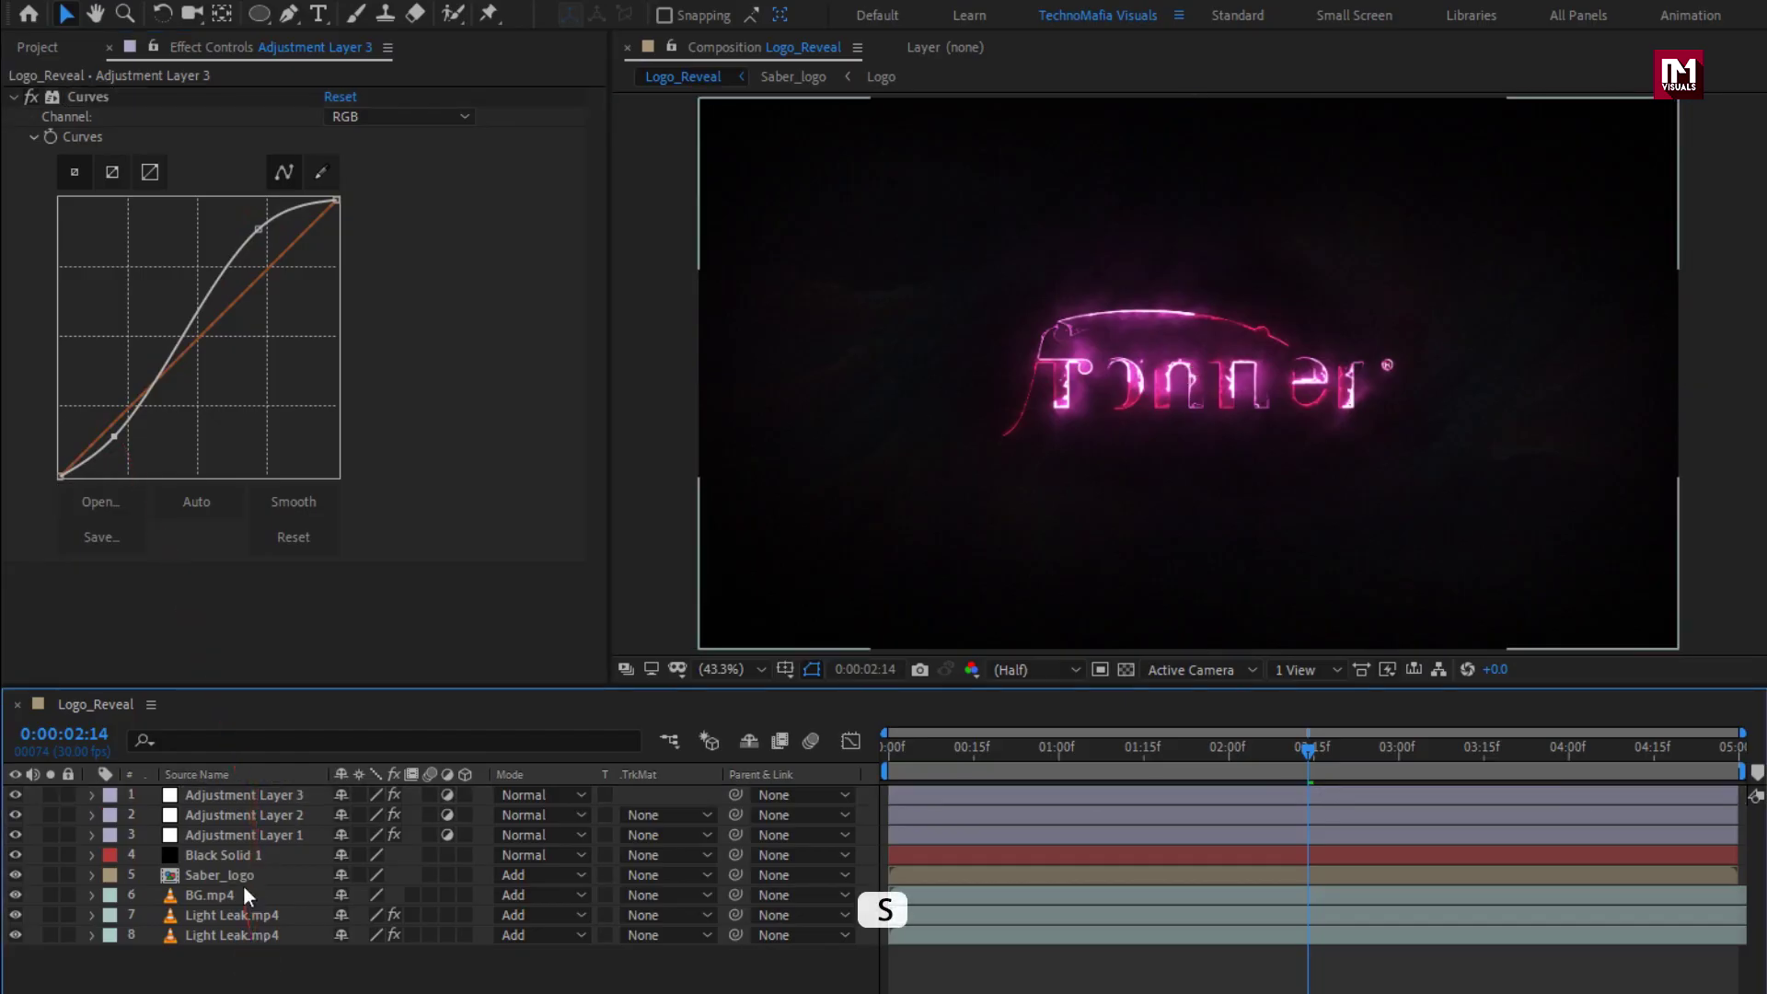
left_click(241, 875)
key("s")
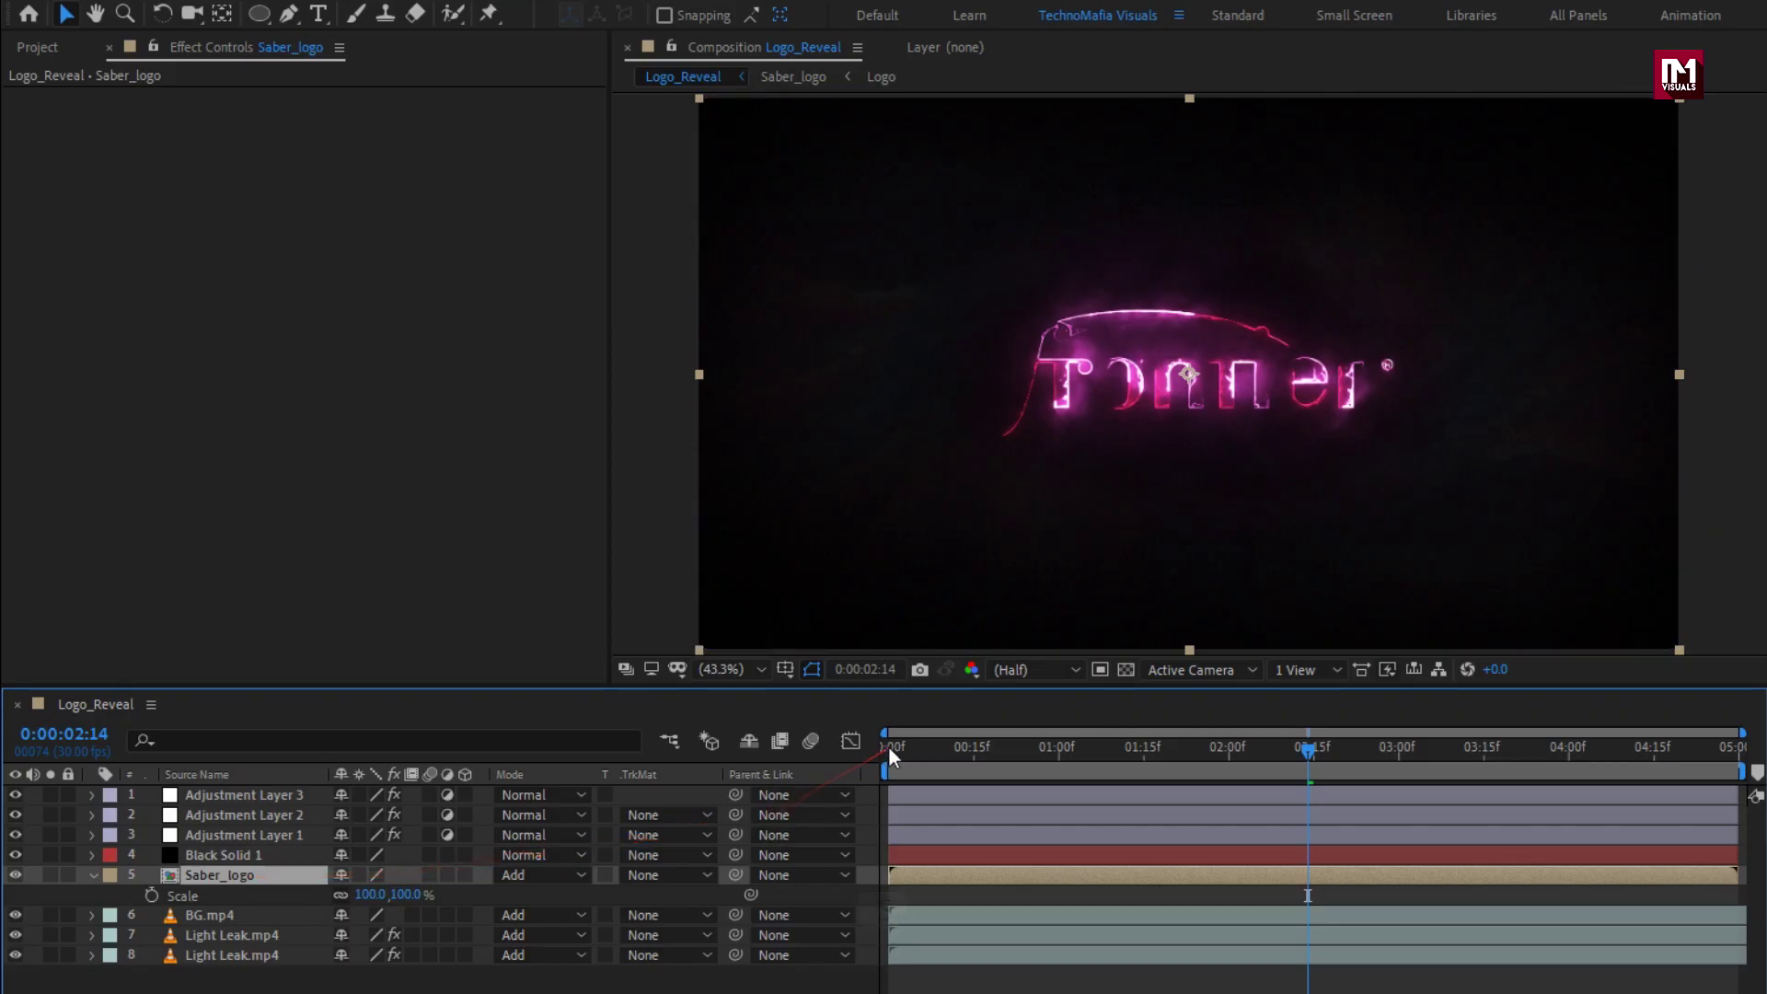
left_click_drag(1565, 751, 1736, 749)
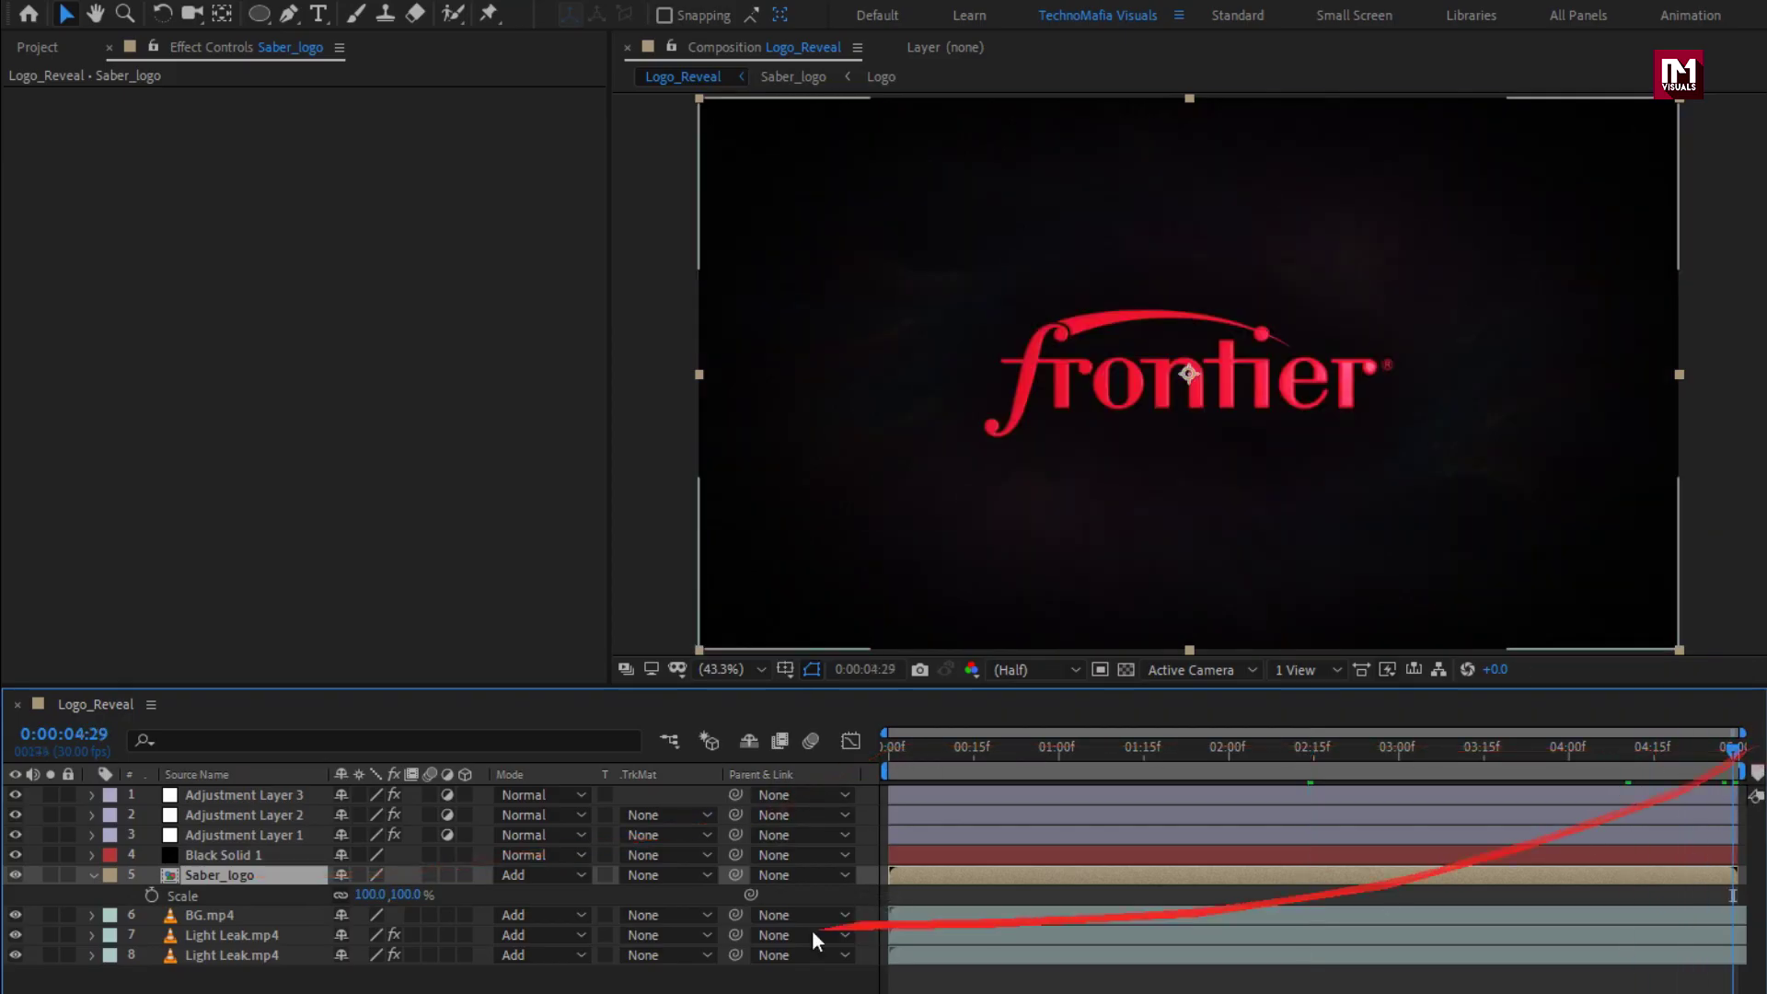
left_click(151, 895)
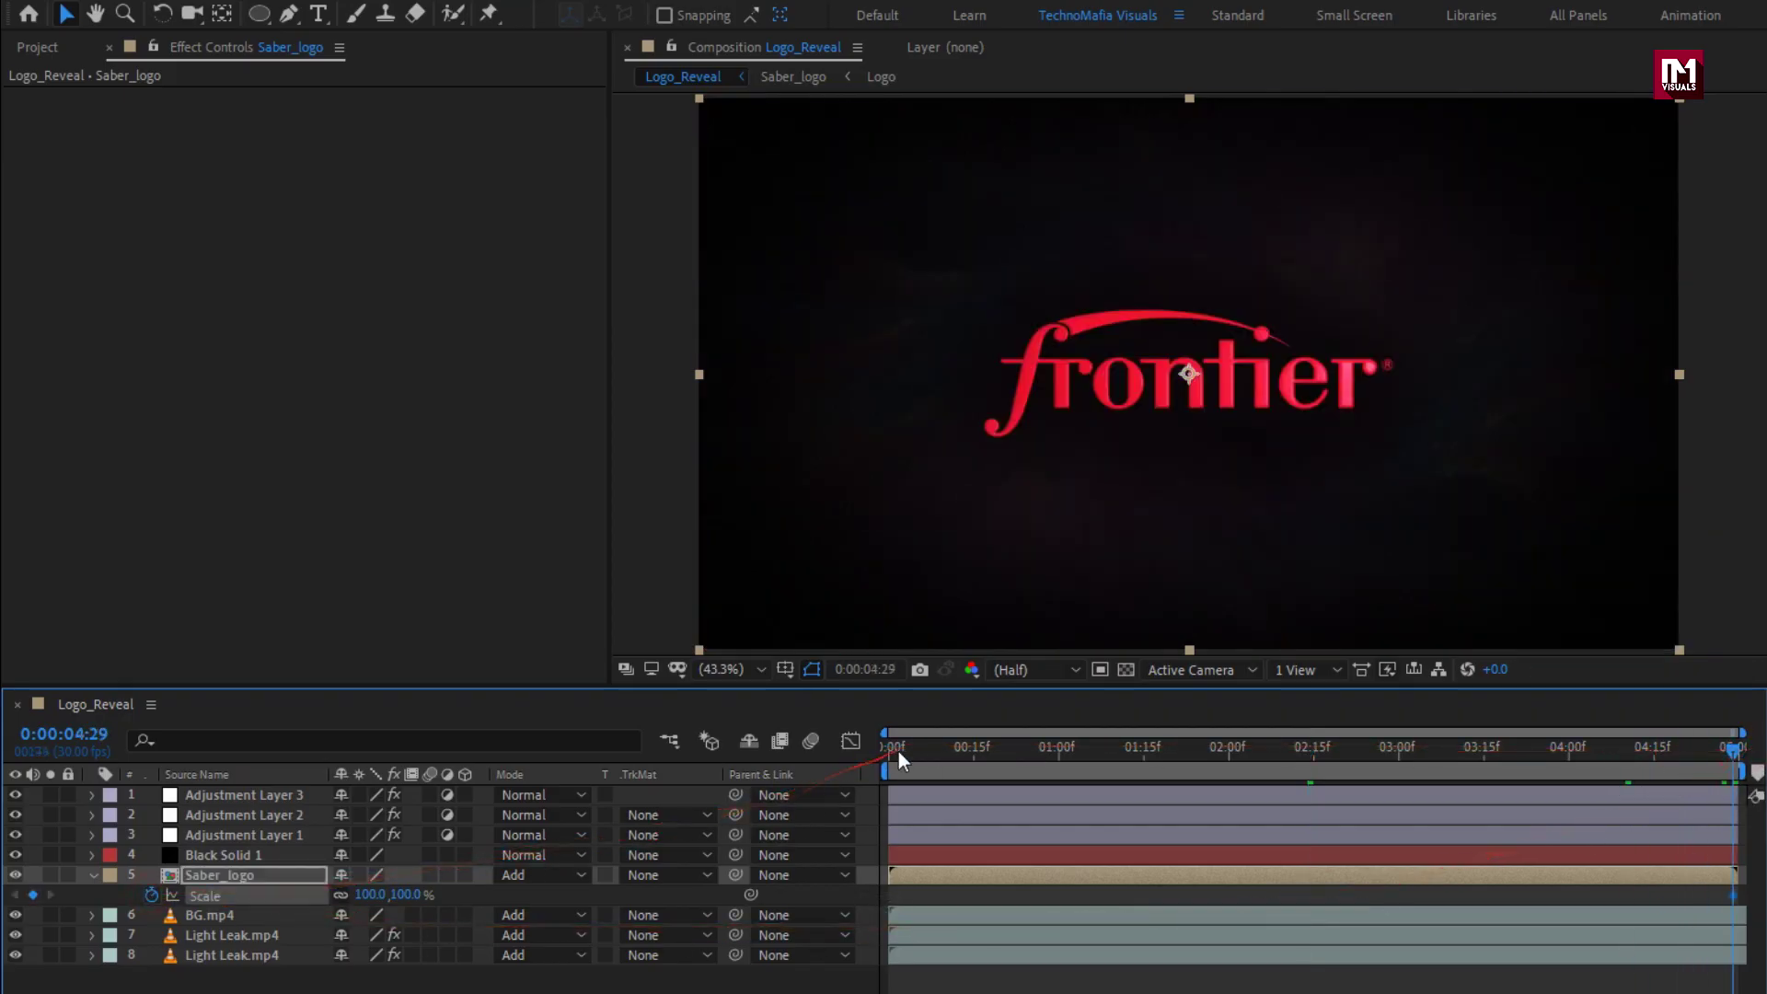
Set the Saber_logo layer's Scale to 115% at 0:00:00:00.
left_click_drag(898, 751, 841, 749)
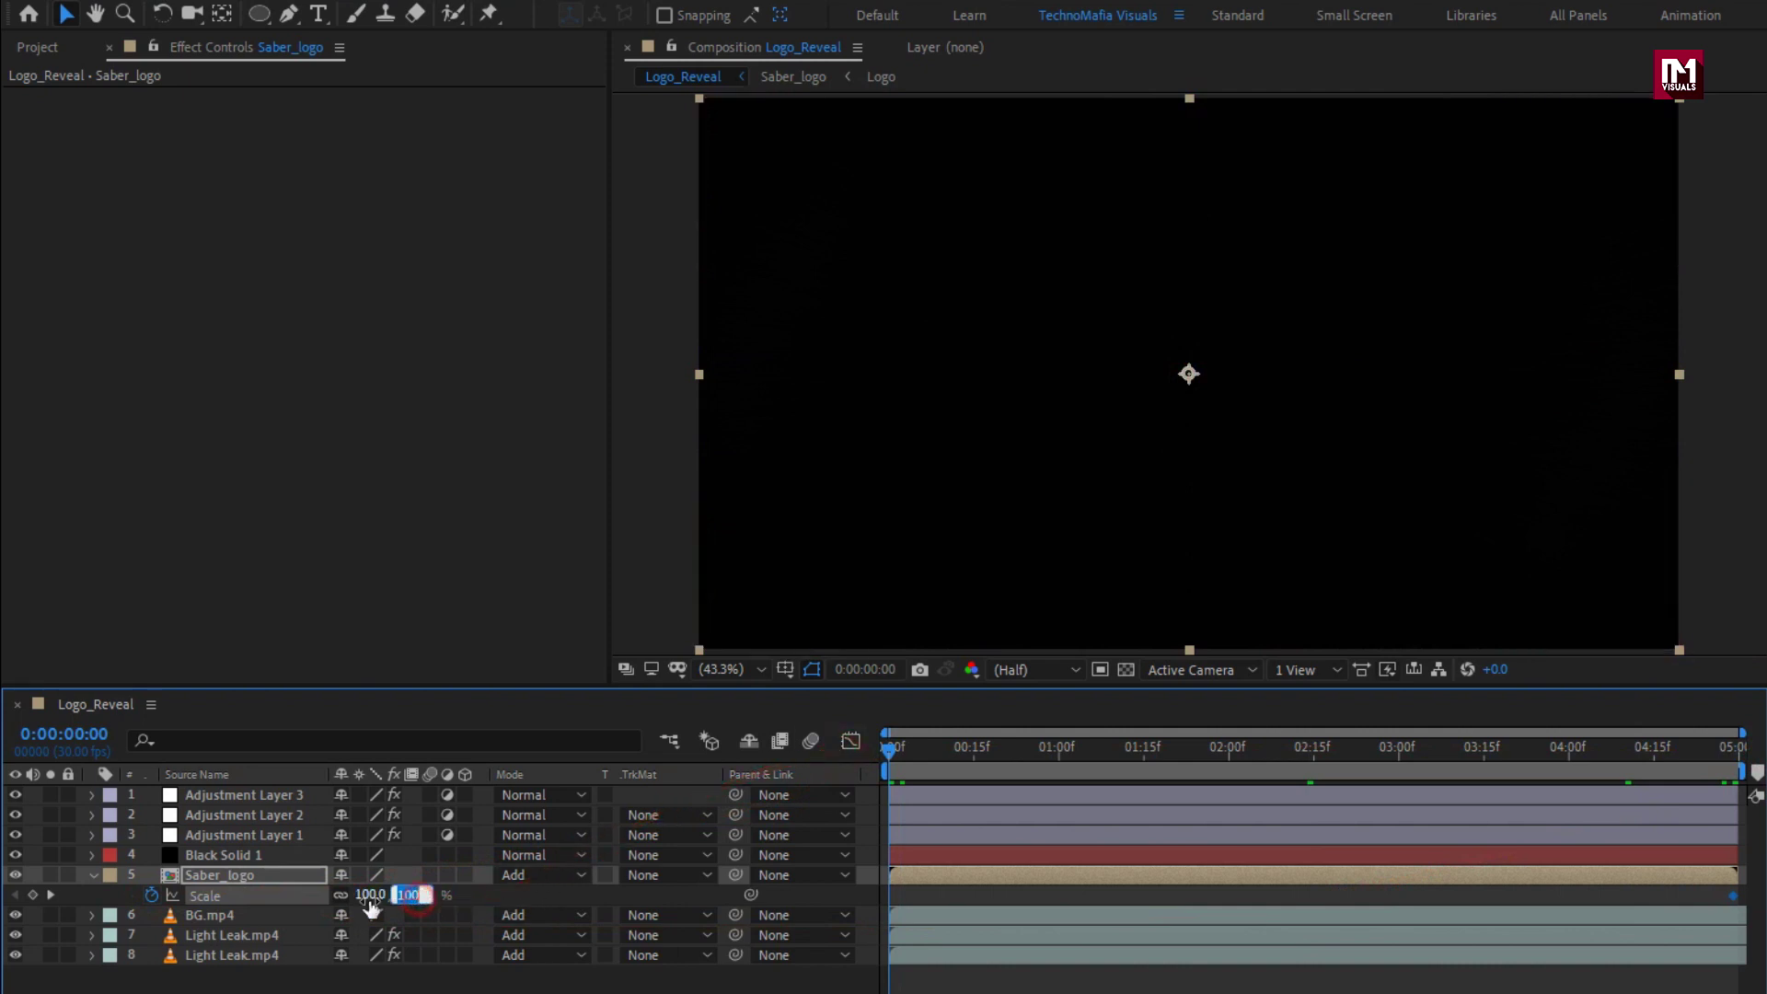
type("115")
key("Return")
Set the Saber_logo layer's starting Scale keyframe at 0:00:00:00 to 120% and collapse the layer's properties.
left_click_drag(913, 755, 853, 734)
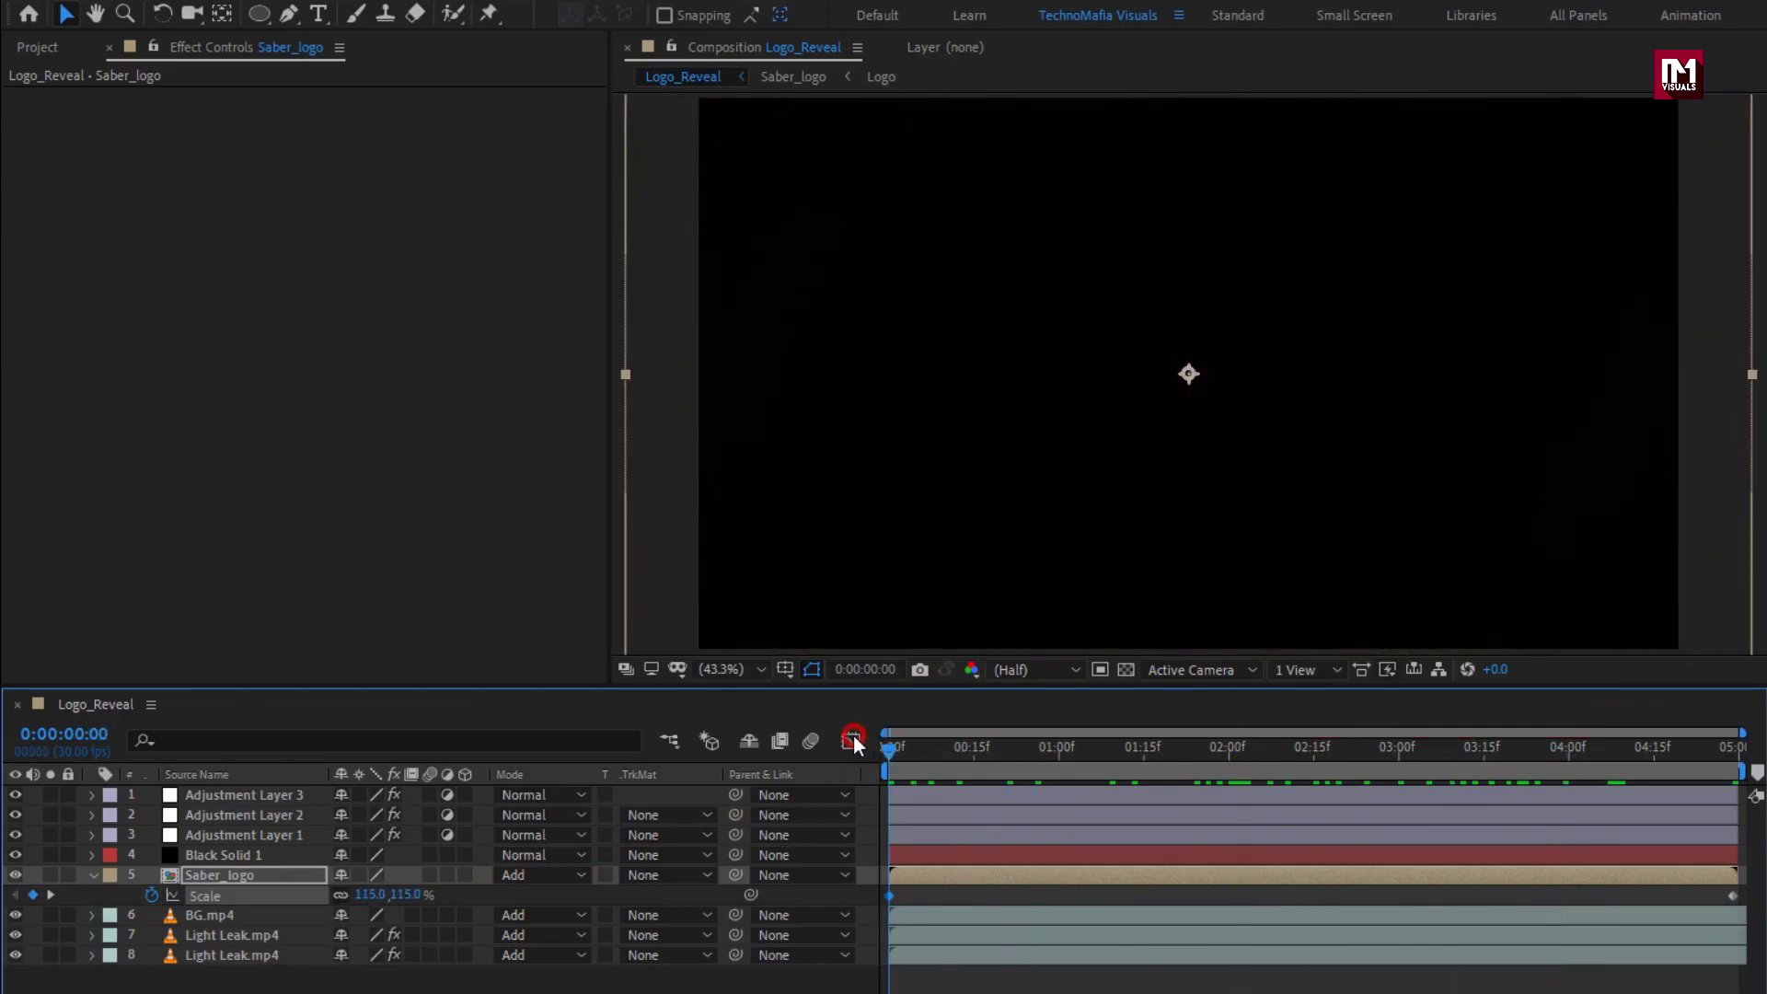
left_click_drag(393, 898, 394, 898)
type("12")
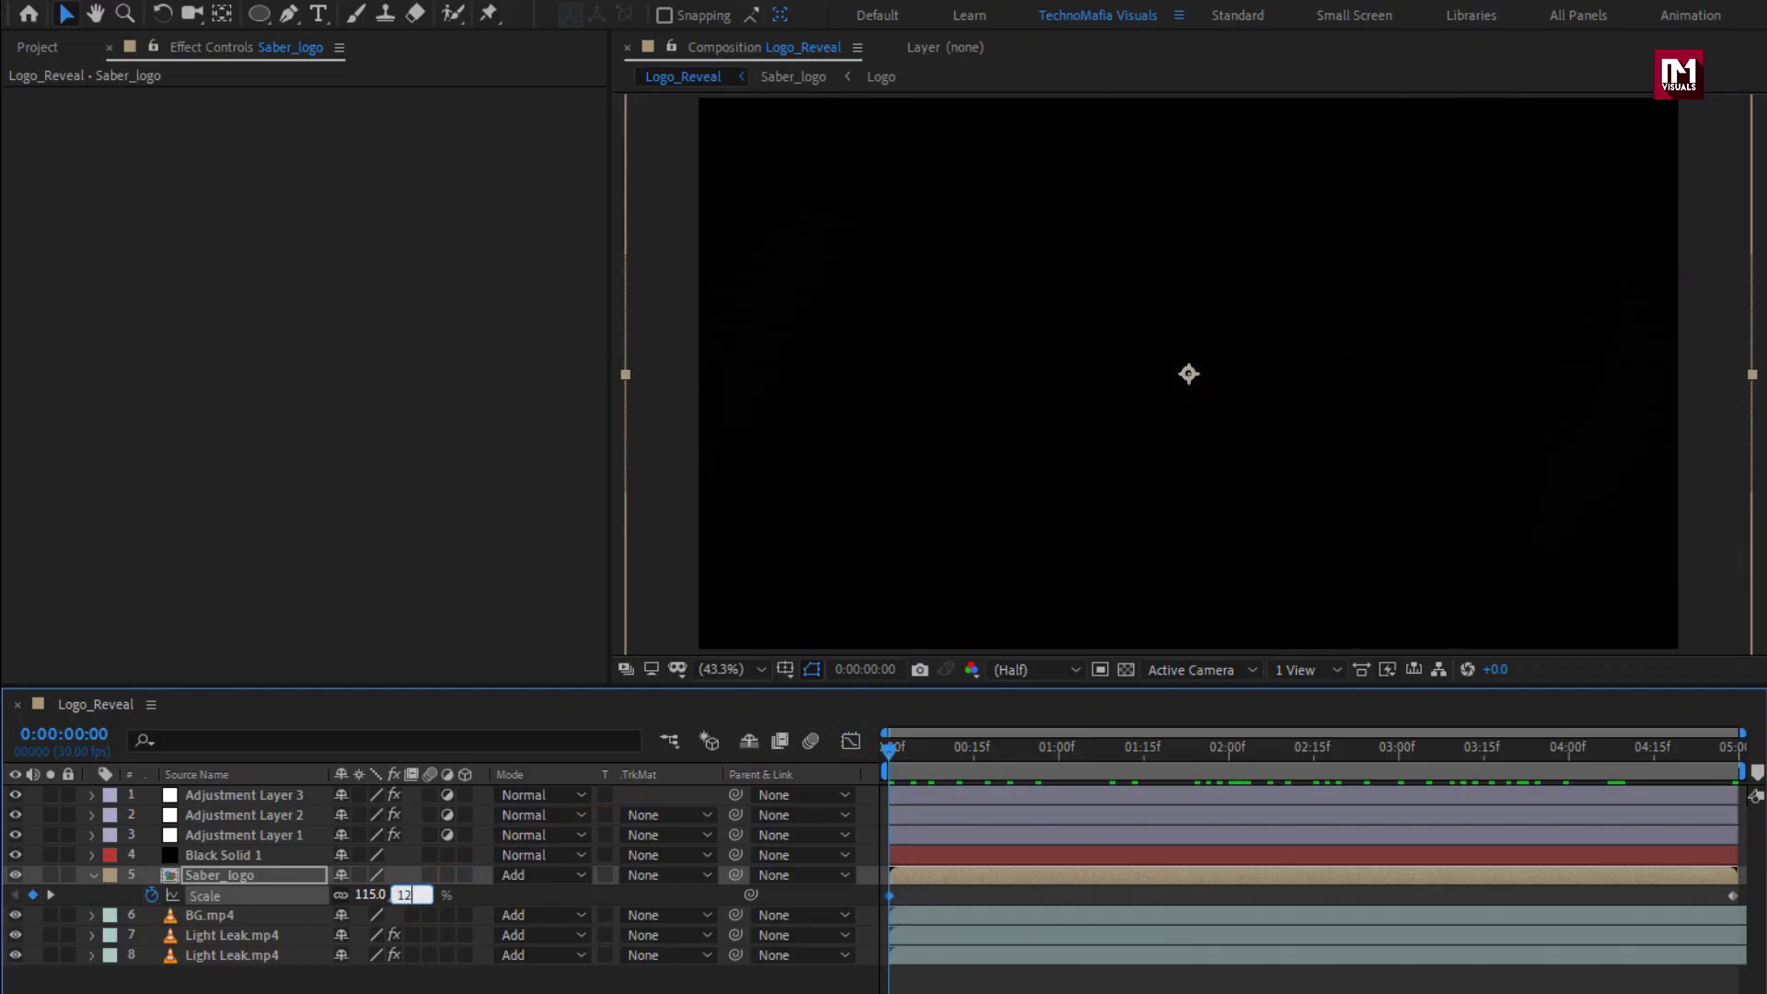
type("0")
key("Return")
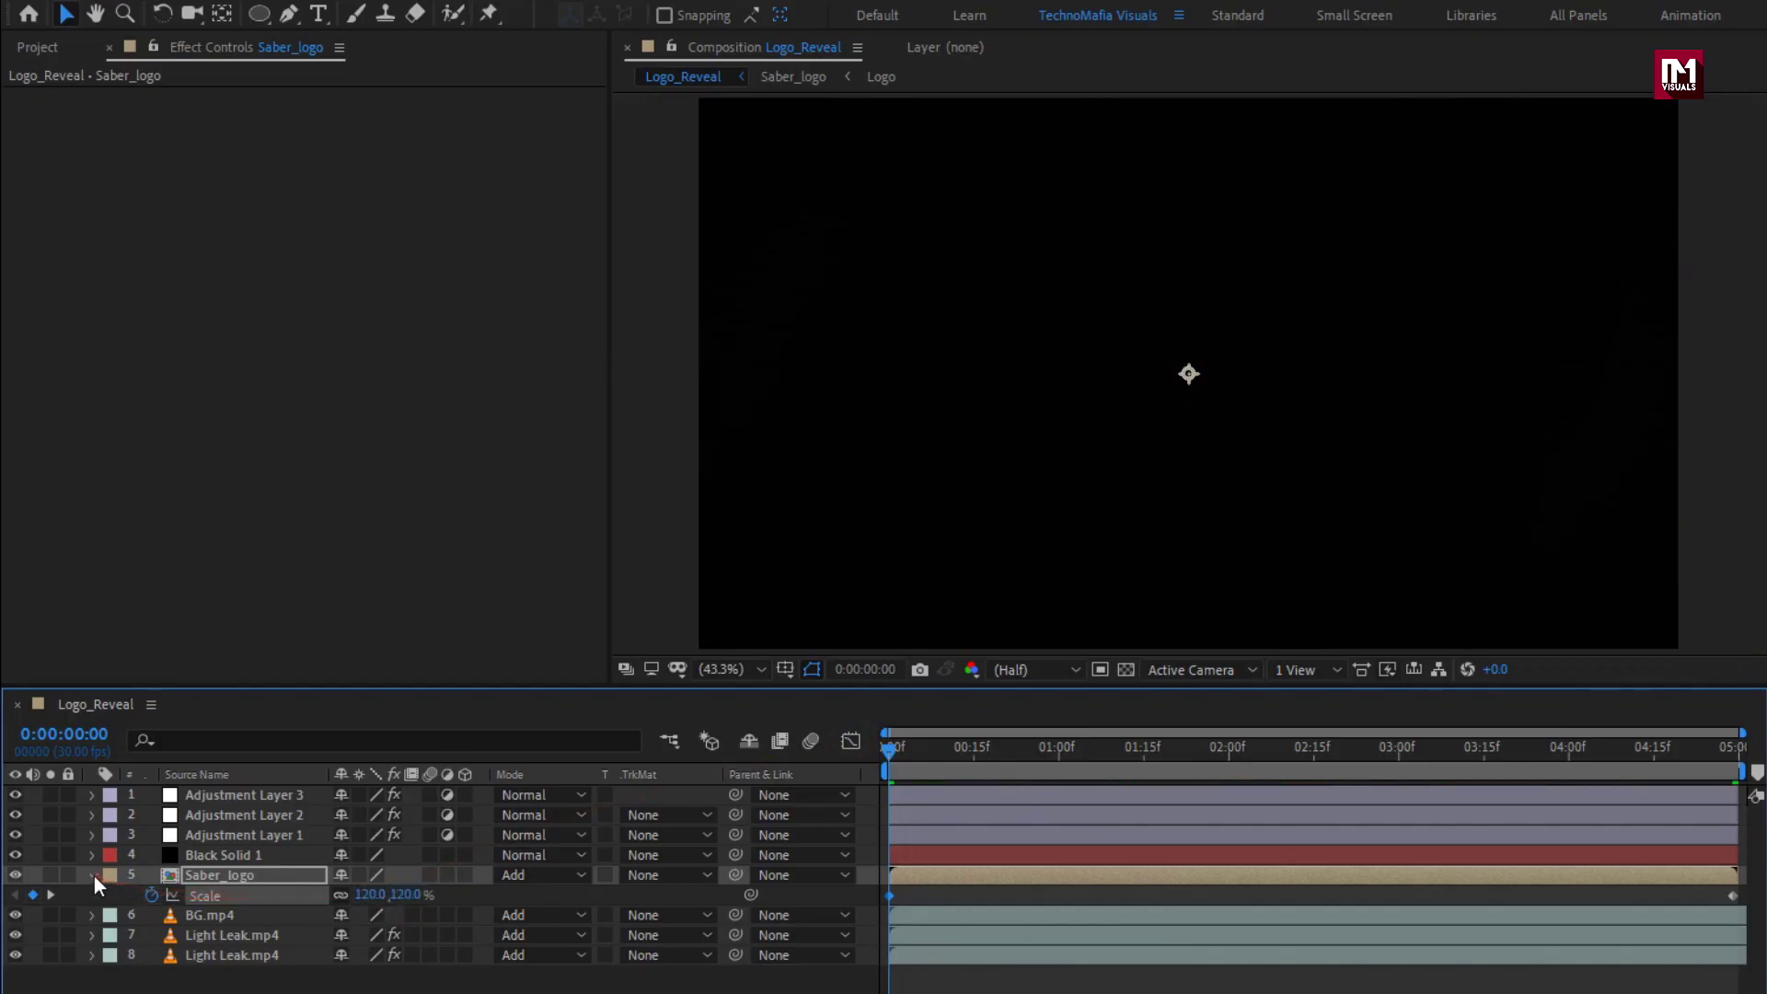
left_click(93, 875)
Add a new black solid layer above all other layers in the Logo_Reveal composition.
left_click_drag(1161, 745, 1557, 748)
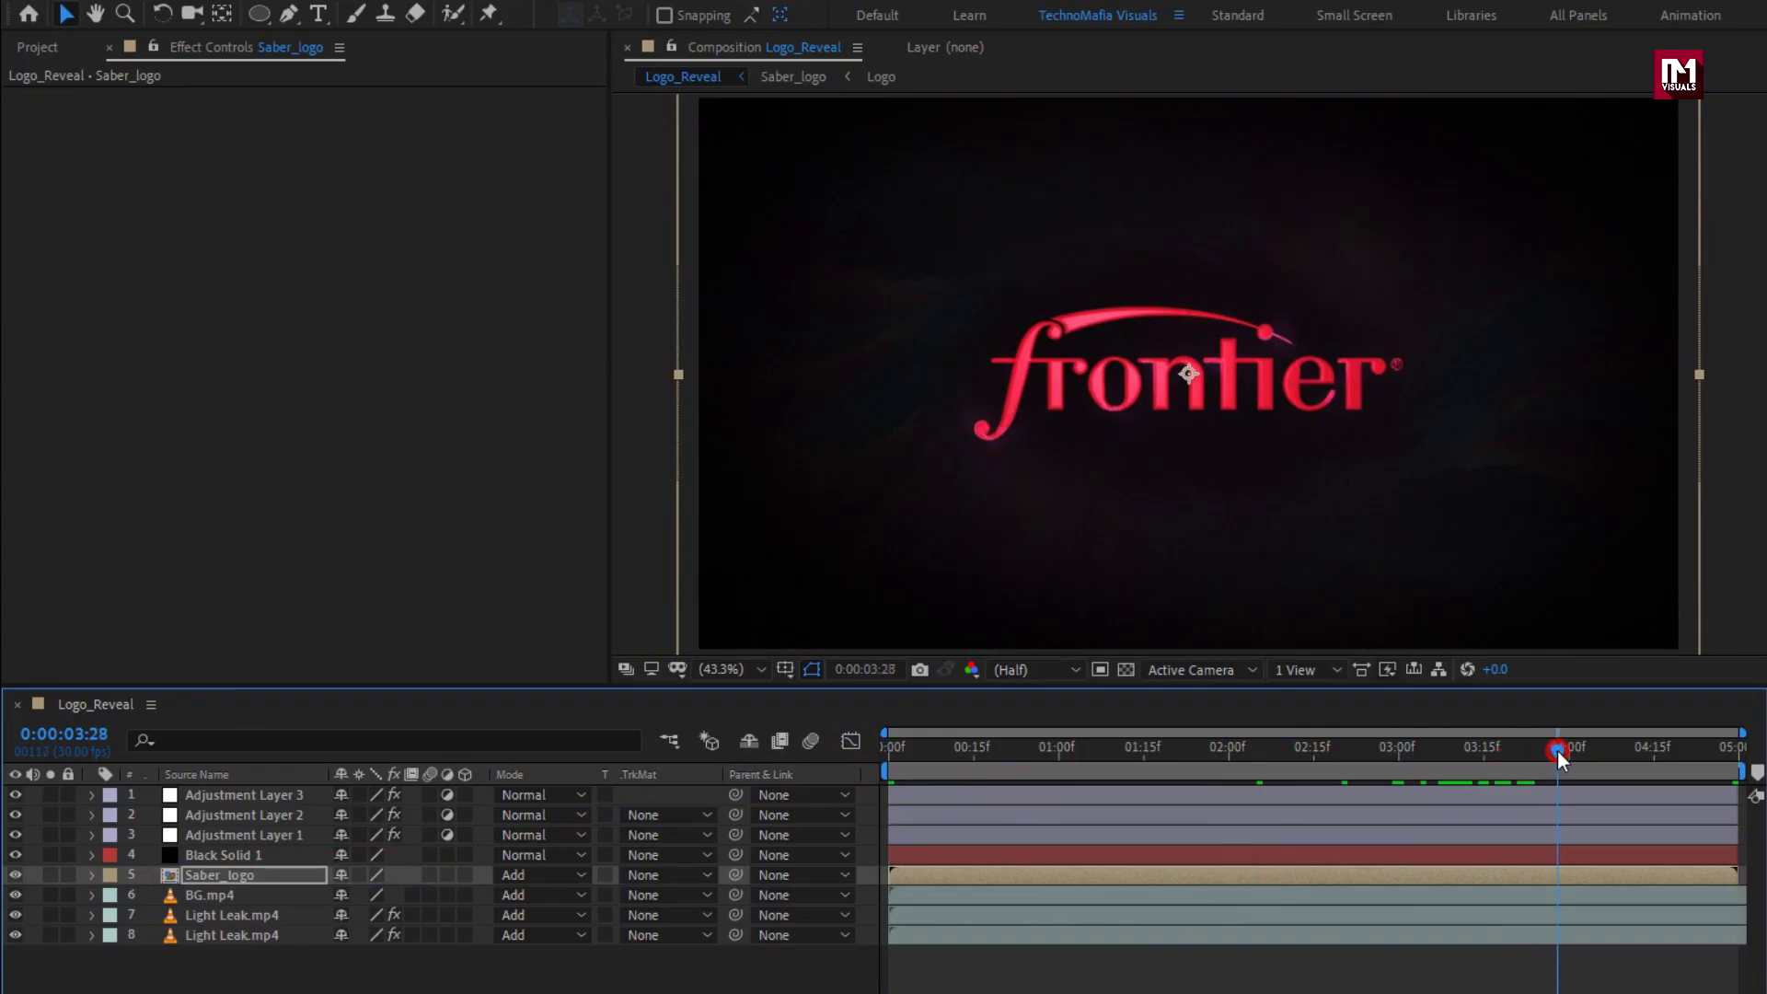
right_click(407, 971)
mouse_move(468, 700)
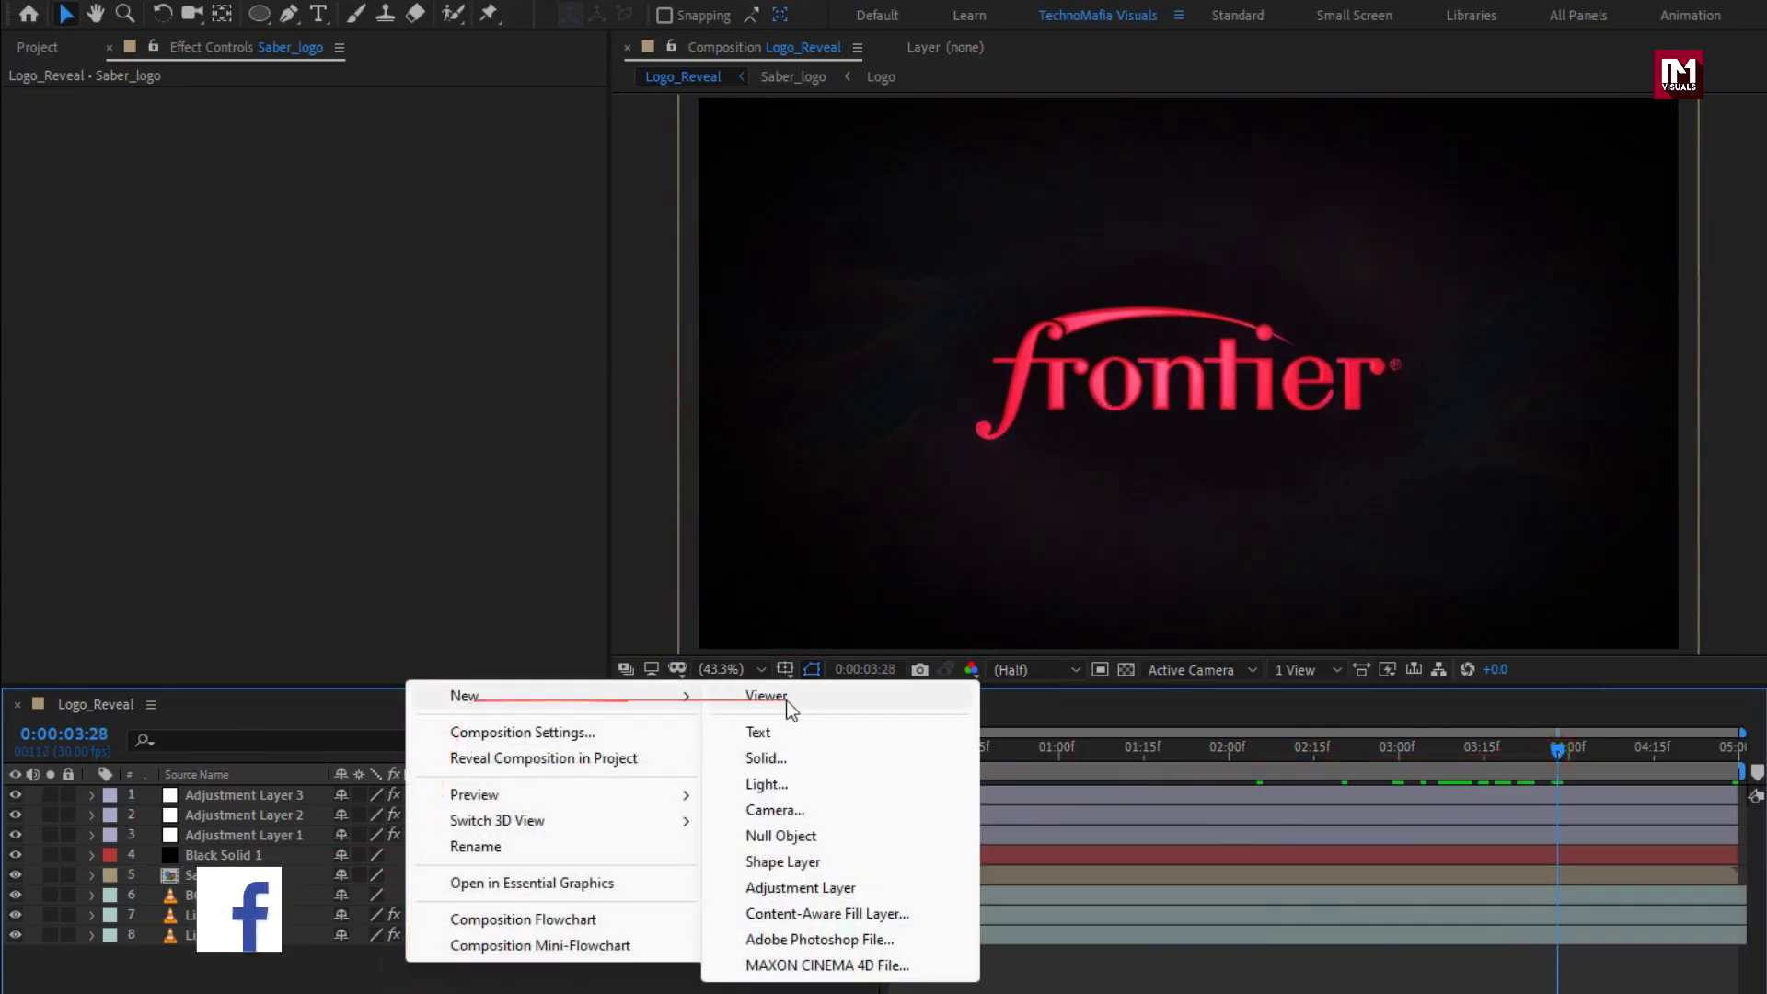
left_click(790, 757)
key("Return")
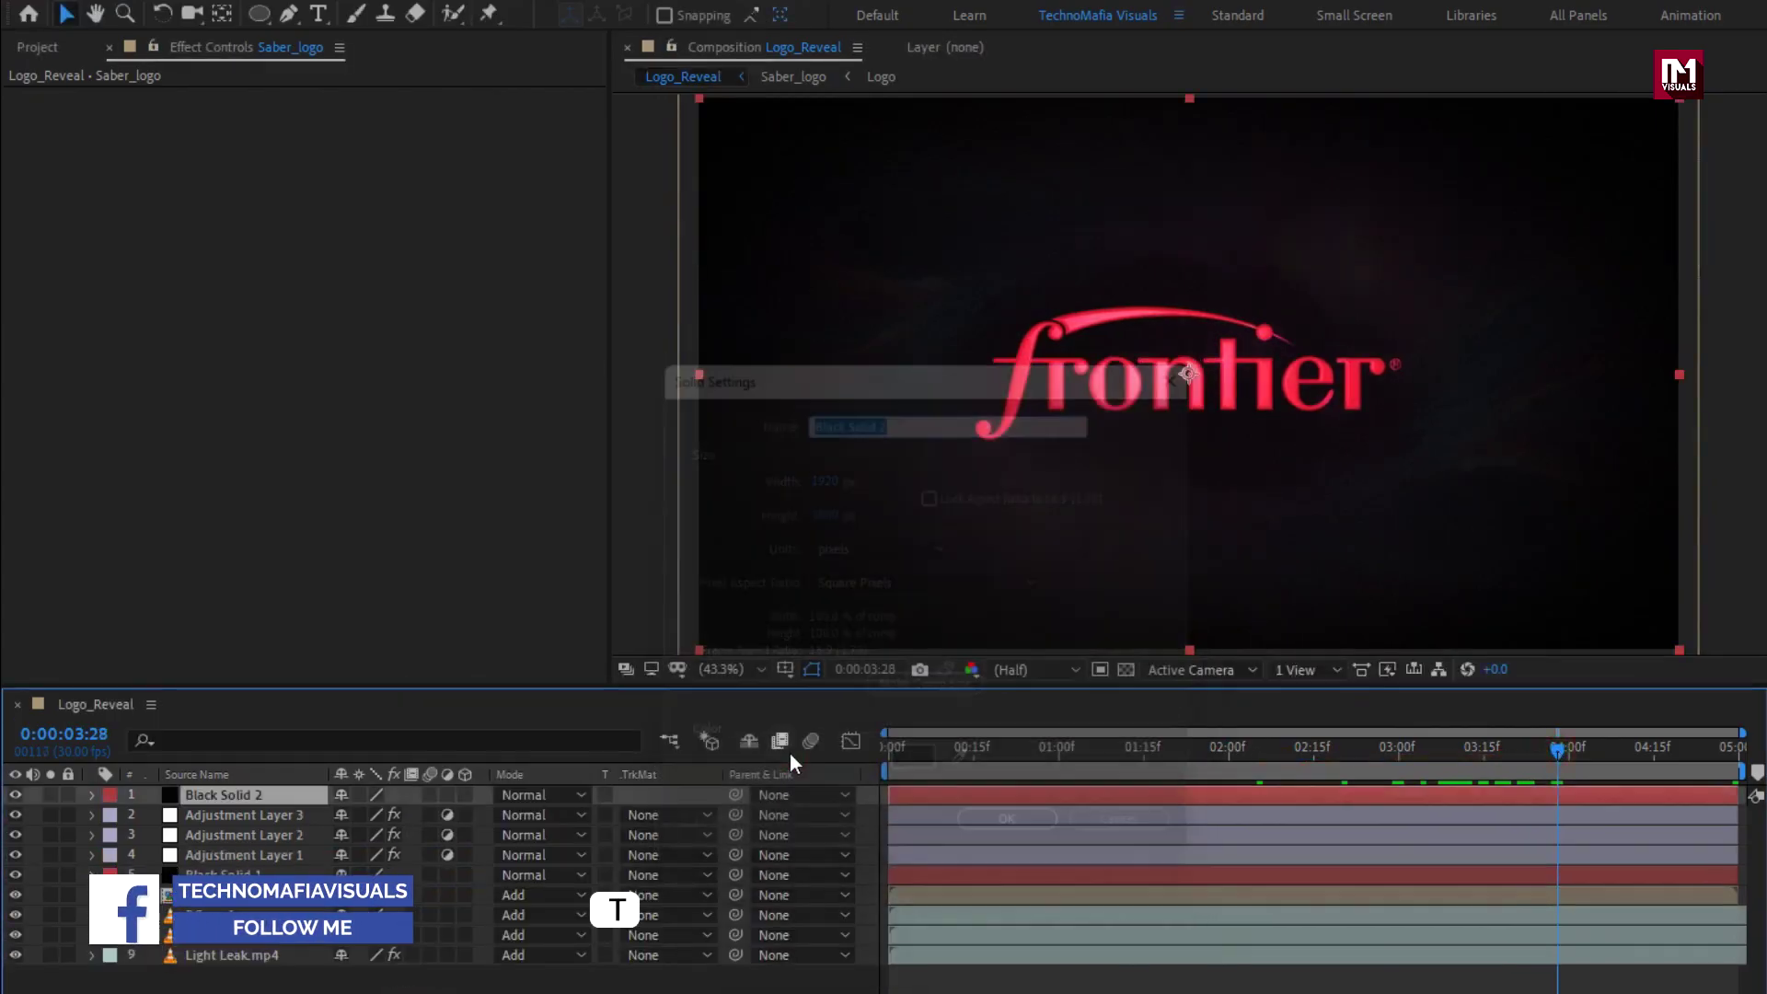
Add an Opacity keyframe of 100% to the topmost black solid at 0:00:04:29.
key("t")
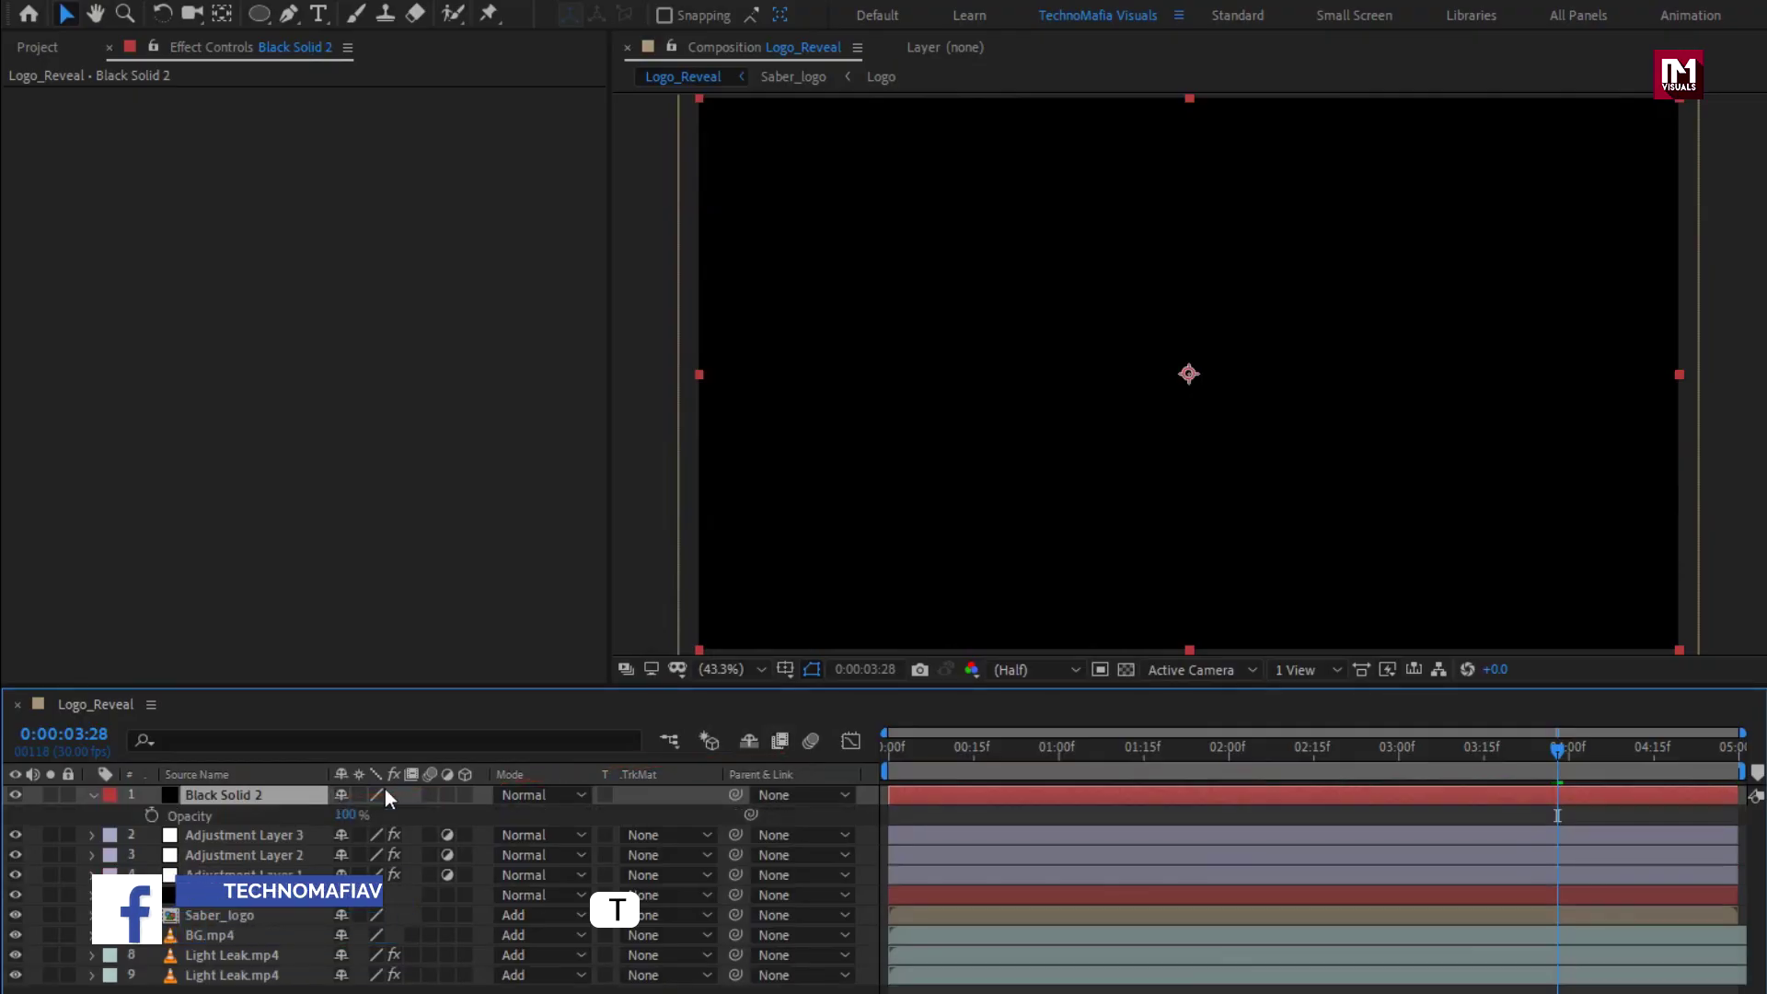
key("End")
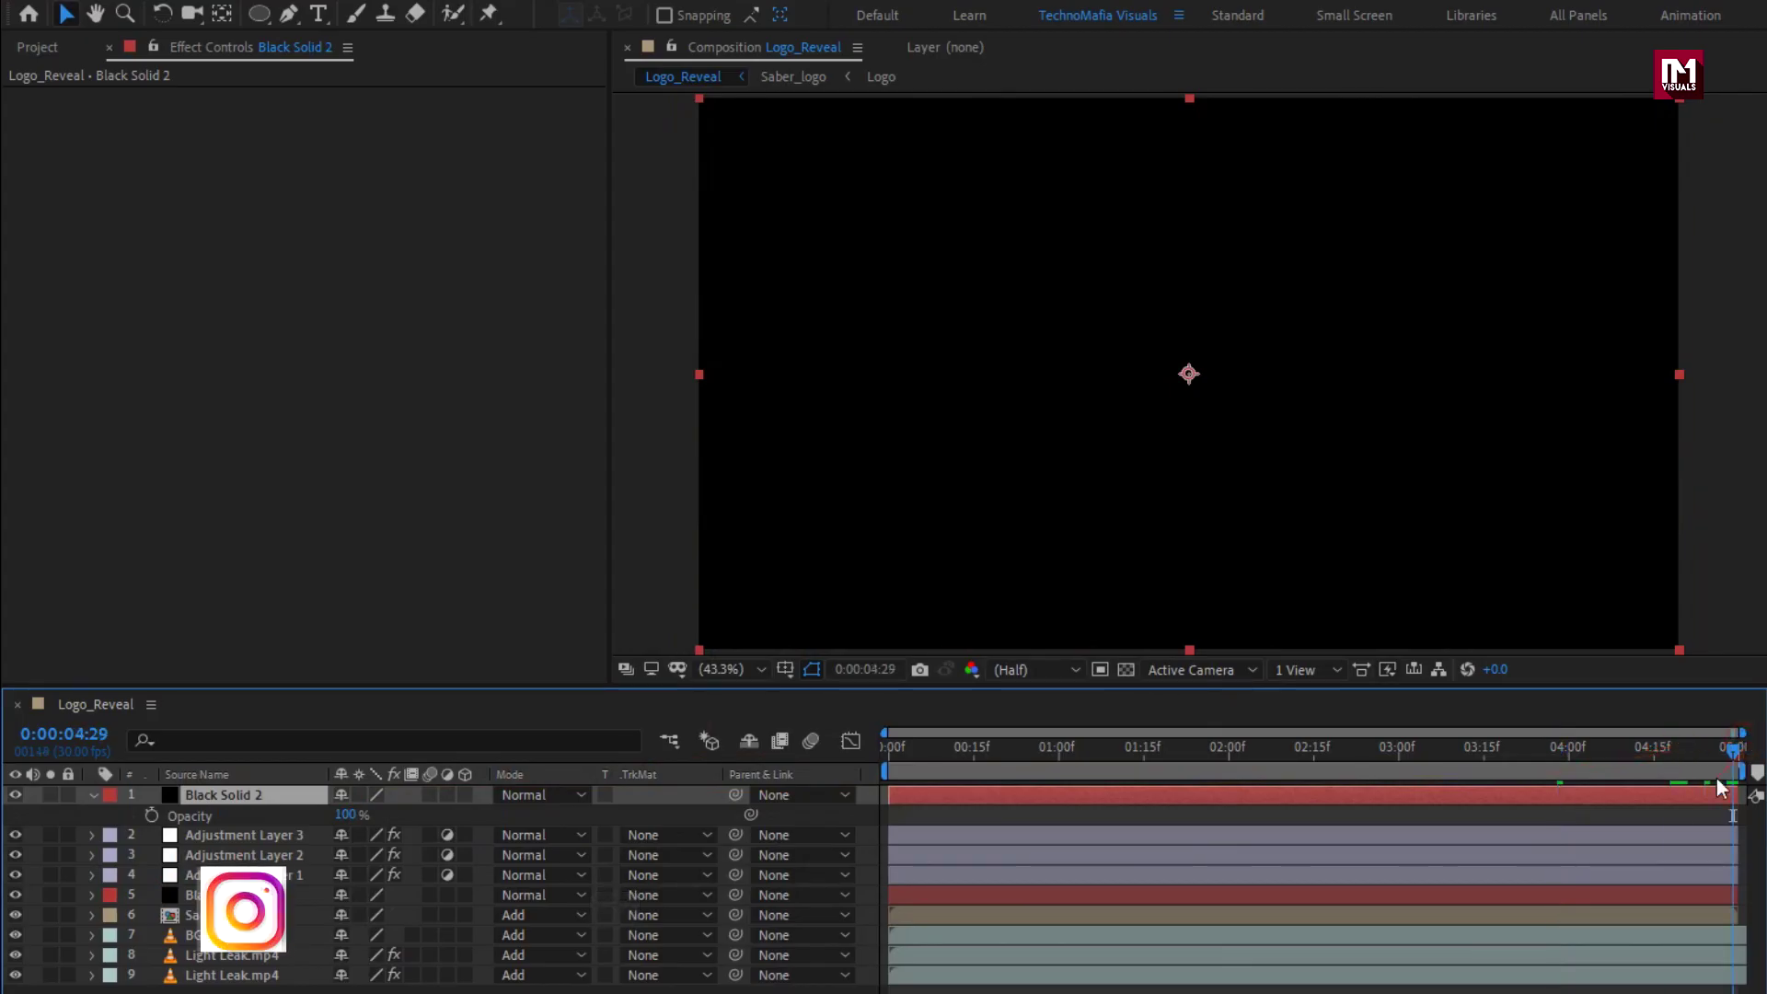
left_click(151, 815)
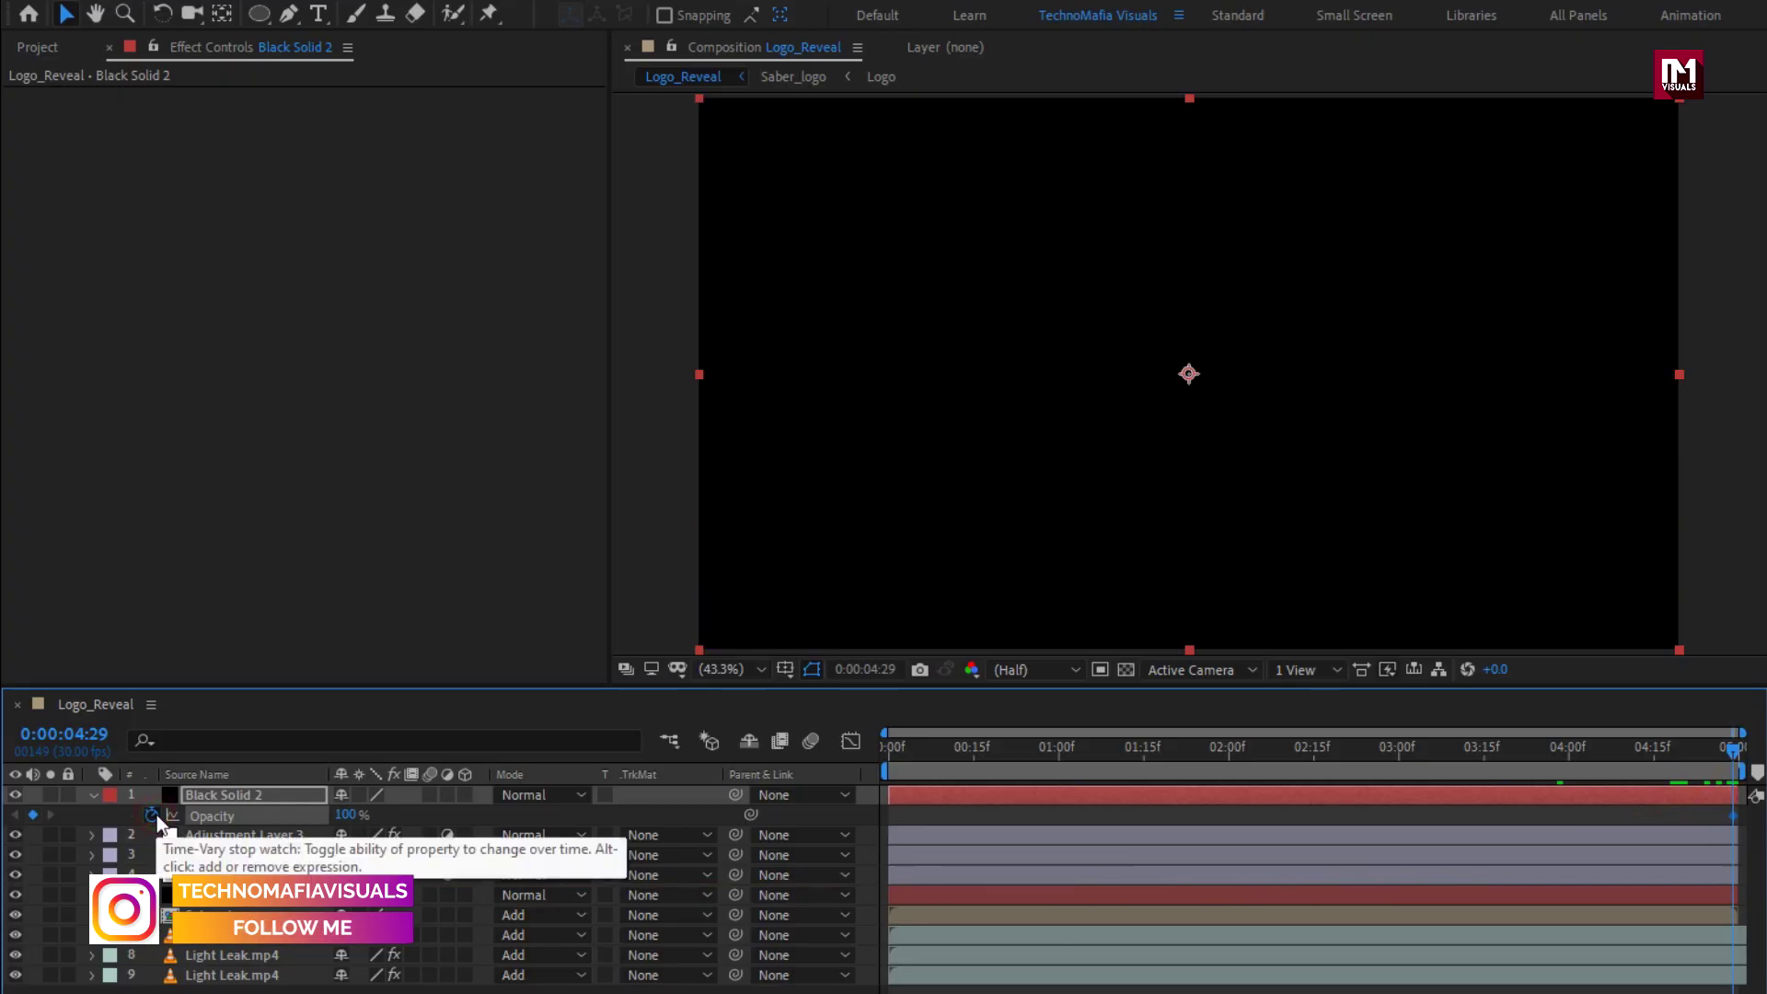
Make the topmost black solid fully transparent at 0:00:04:00, collapse its properties and preview the composition from the start.
left_click(1568, 754)
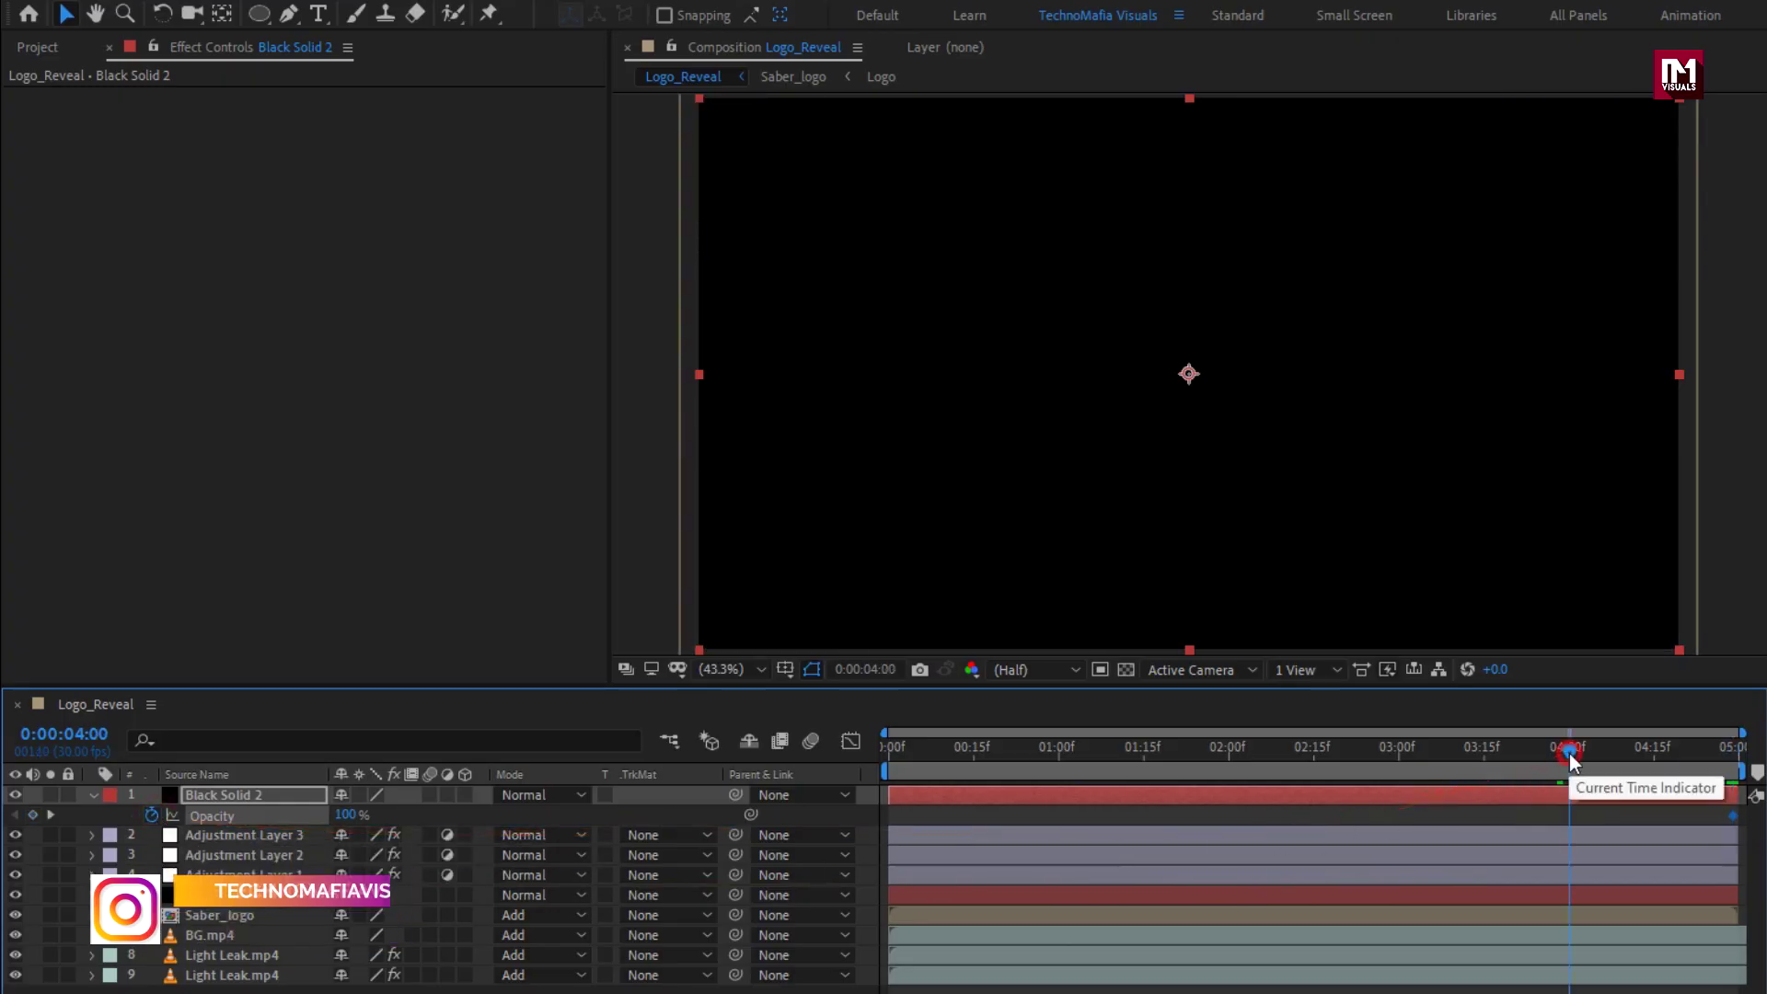
mouse_move(345, 814)
left_mouse_down()
mouse_move(84, 813)
mouse_move(907, 816)
left_mouse_up()
left_click(91, 795)
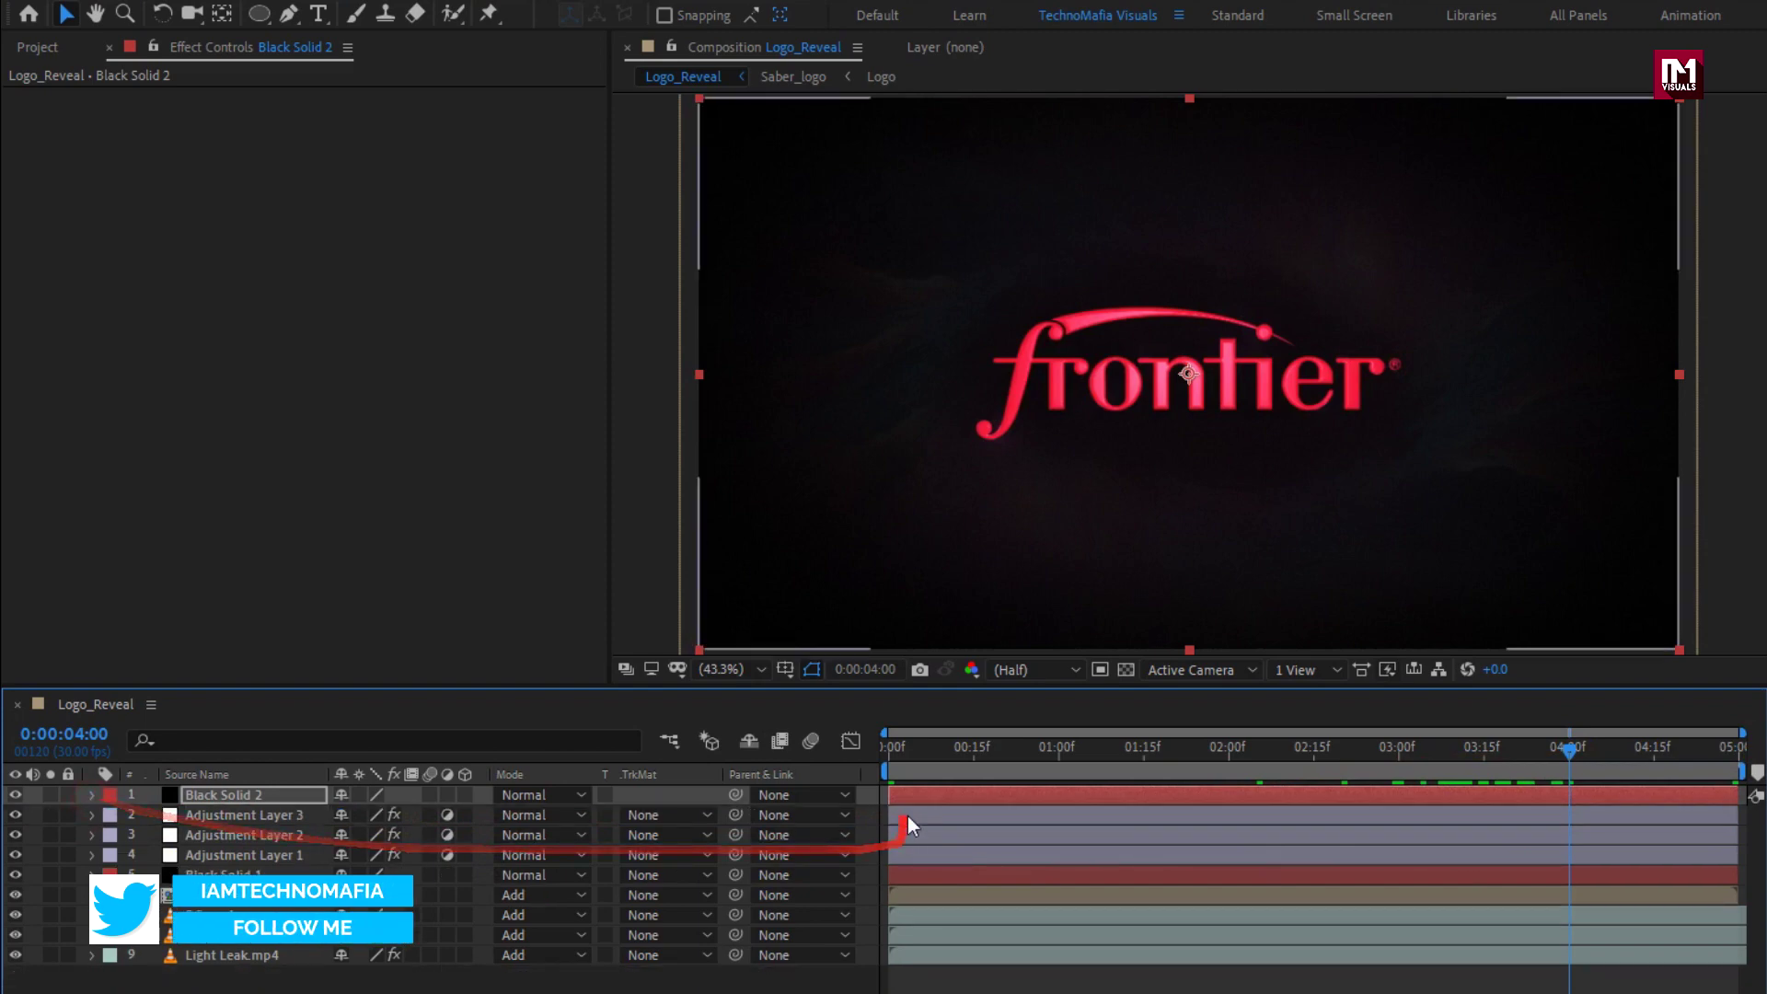
key("Home")
key("space")
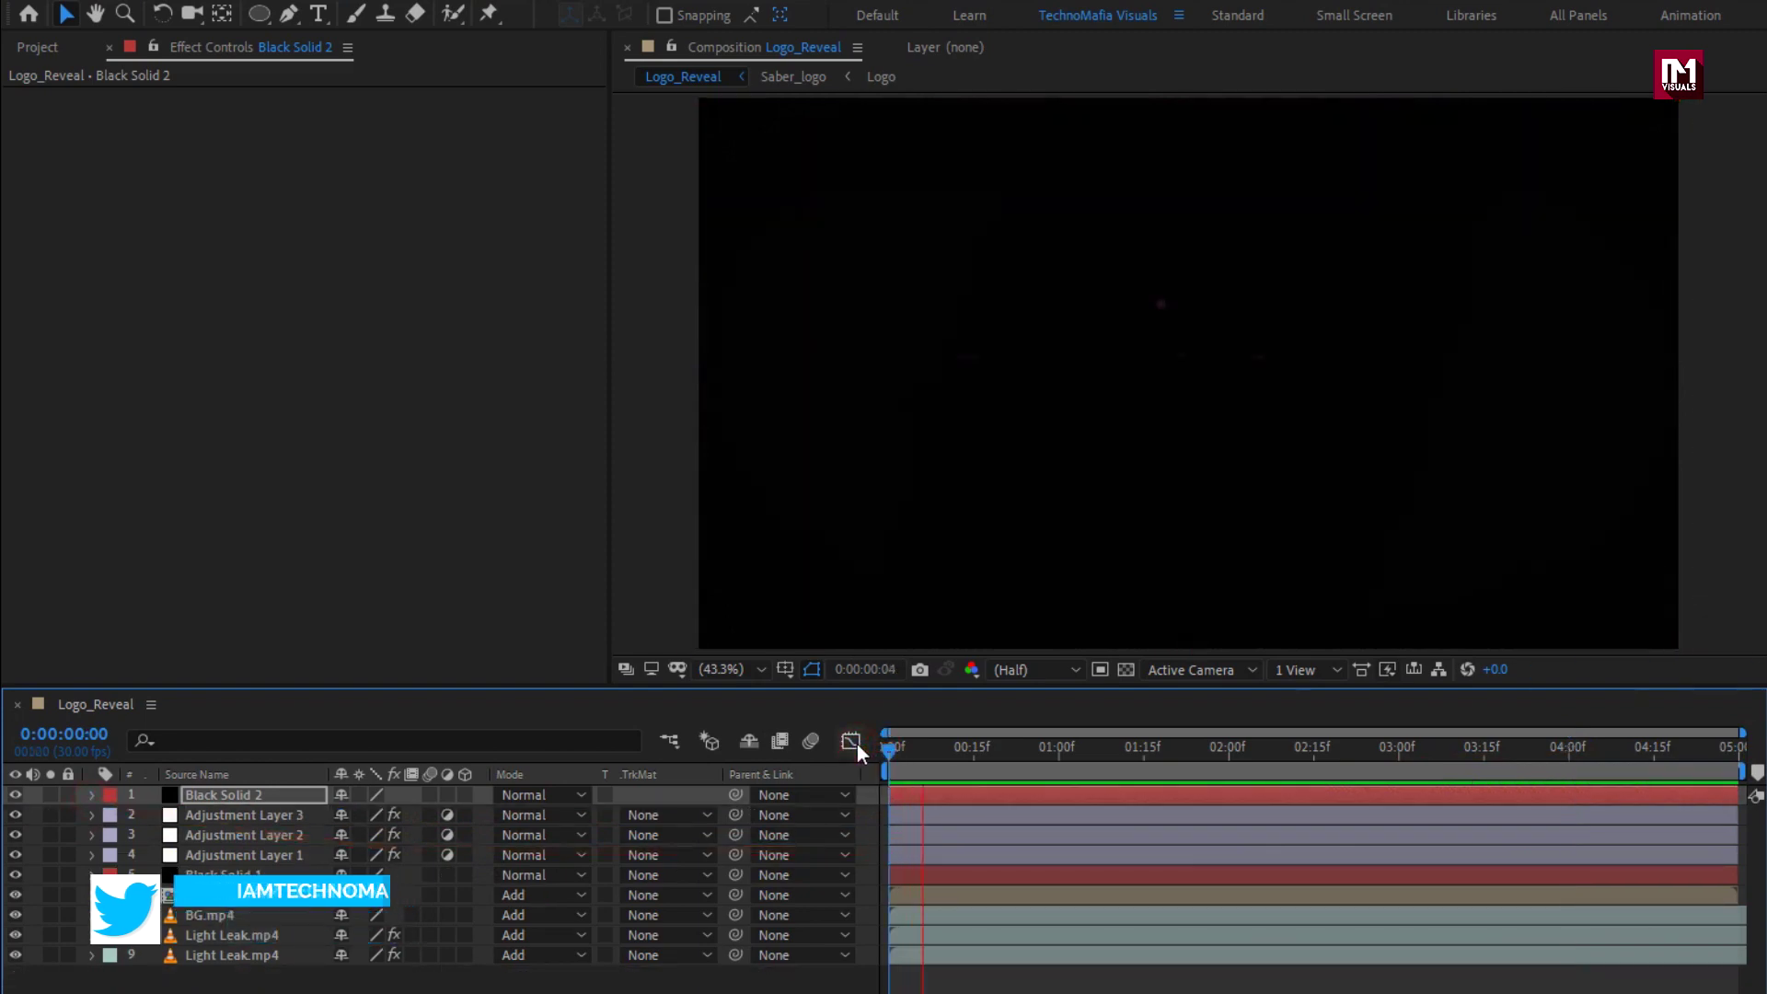